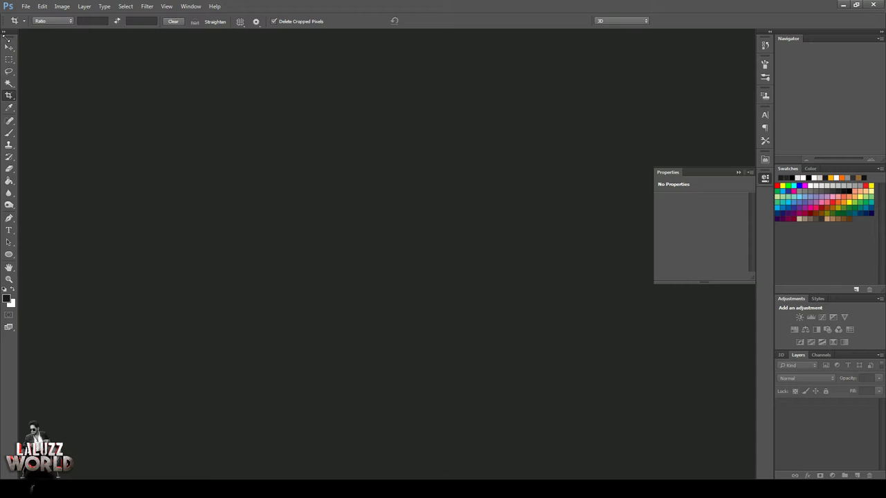
Create a new blank document 2000 pixels wide by 2000 pixels high
{"action": "left_click", "coordinate": [9, 46]}
{"action": "left_click", "coordinate": [26, 6]}
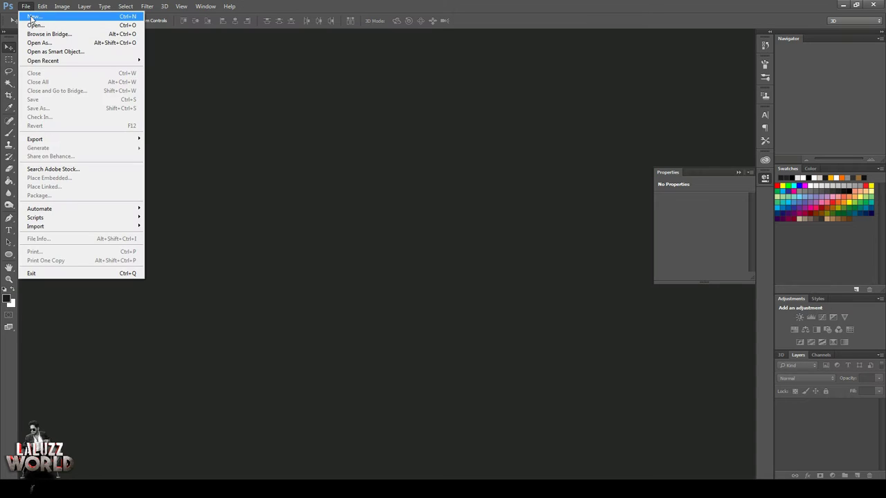
{"action": "left_click", "coordinate": [477, 129]}
{"action": "double_click", "coordinate": [423, 155]}
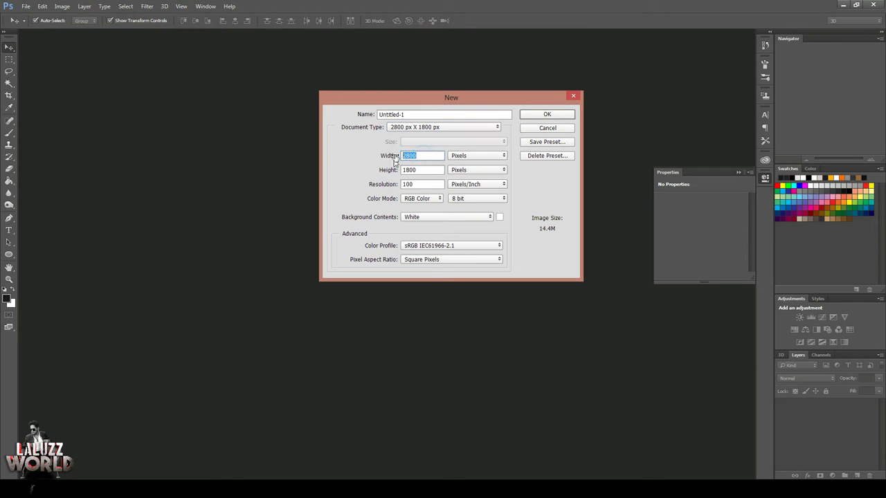
{"action": "type", "text": "2"}
{"action": "key", "text": "Tab"}
{"action": "type", "text": "20"}
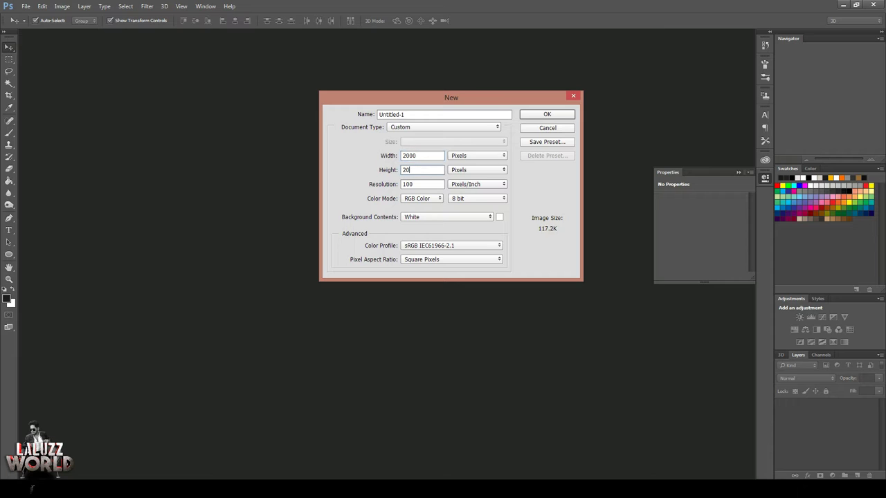
{"action": "left_click", "coordinate": [559, 114]}
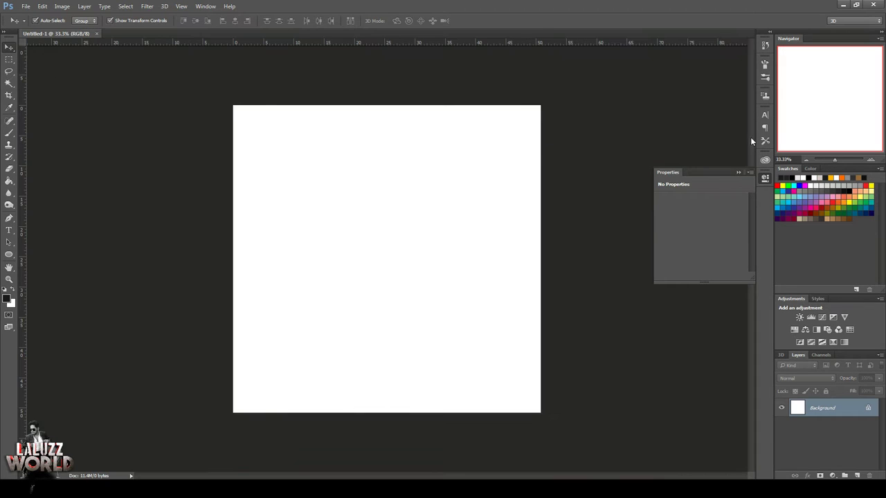
Drop the portrait photo from the desktop onto the canvas
{"action": "left_click", "coordinate": [856, 5]}
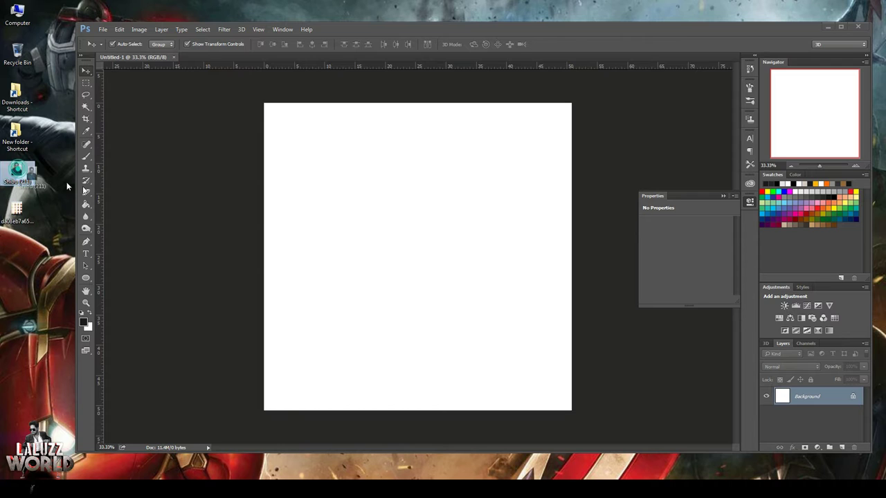
{"action": "left_click_drag", "start_coordinate": [16, 169], "coordinate": [263, 256]}
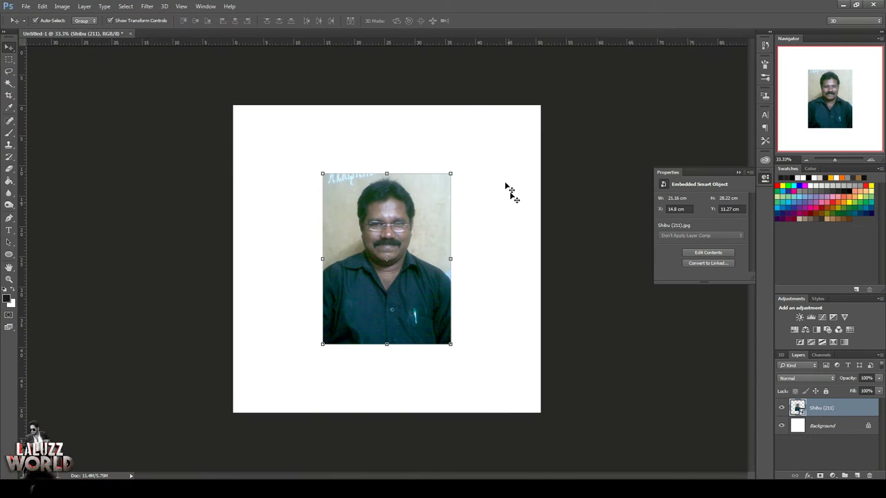
{"action": "left_click", "coordinate": [764, 177]}
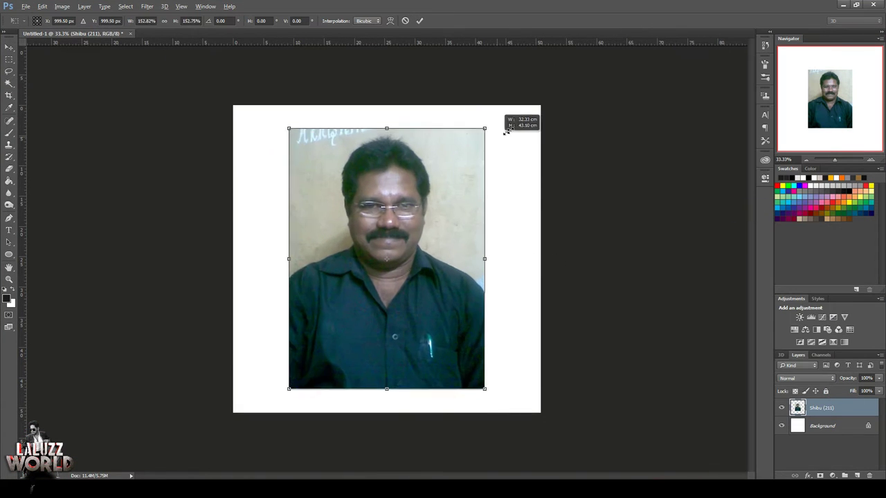
Enlarge the photo, nudge it down, duplicate its layer and hide the original
{"action": "left_click_drag", "start_coordinate": [454, 173], "coordinate": [510, 105]}
{"action": "left_click_drag", "start_coordinate": [443, 193], "coordinate": [443, 216]}
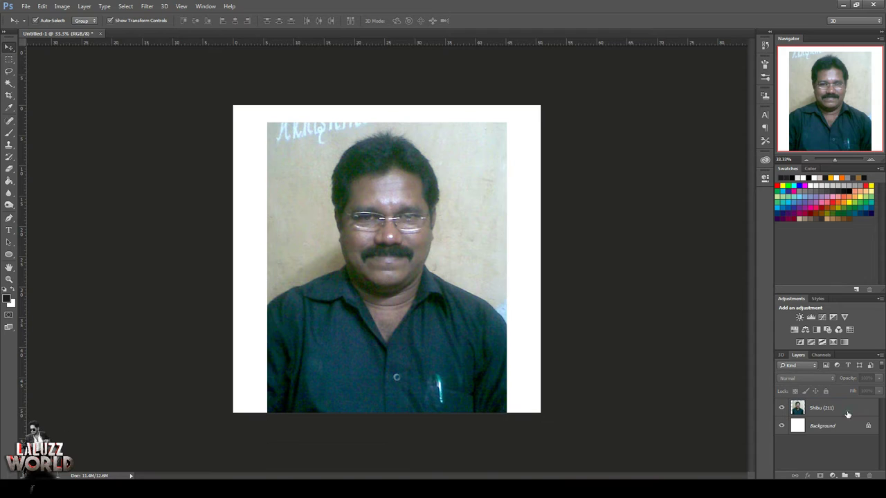
{"action": "key", "text": "ctrl+j"}
{"action": "left_click", "coordinate": [781, 425]}
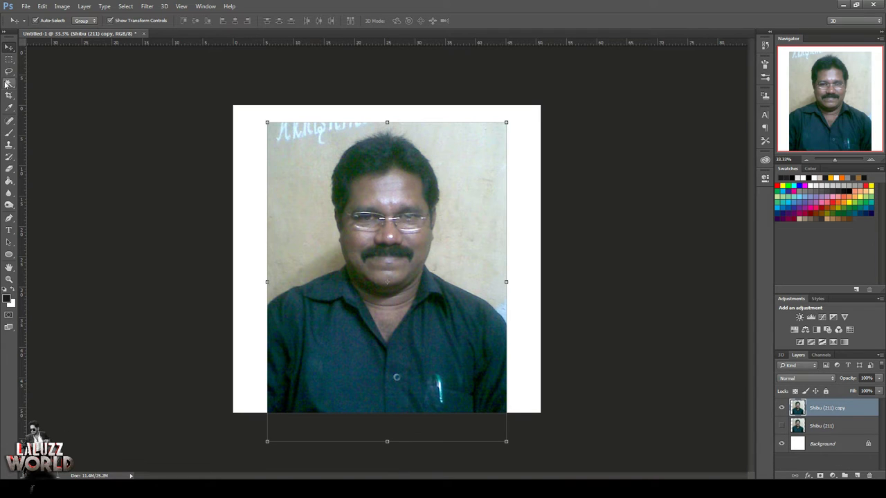
Set the Pen tool to Shape mode and place the first point at the left jaw
{"action": "left_click", "coordinate": [9, 217]}
{"action": "scroll", "coordinate": [400, 130], "scroll_direction": "up", "scroll_amount": 3}
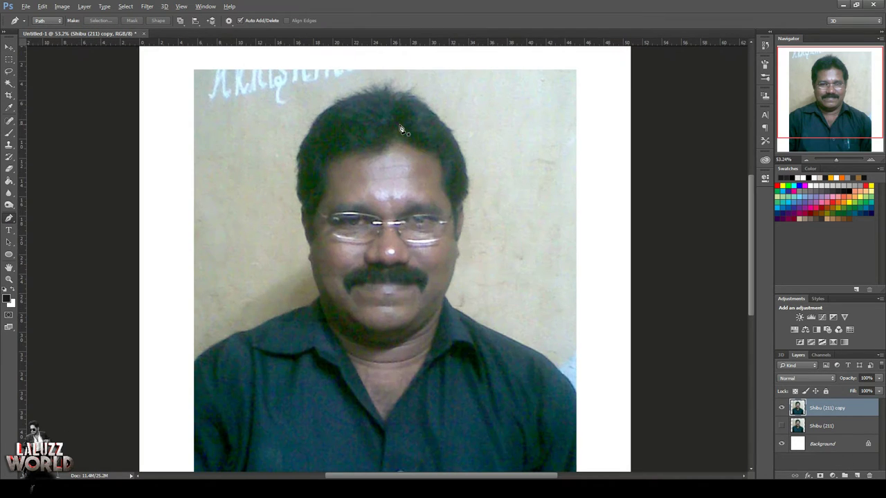
{"action": "left_click", "coordinate": [49, 21]}
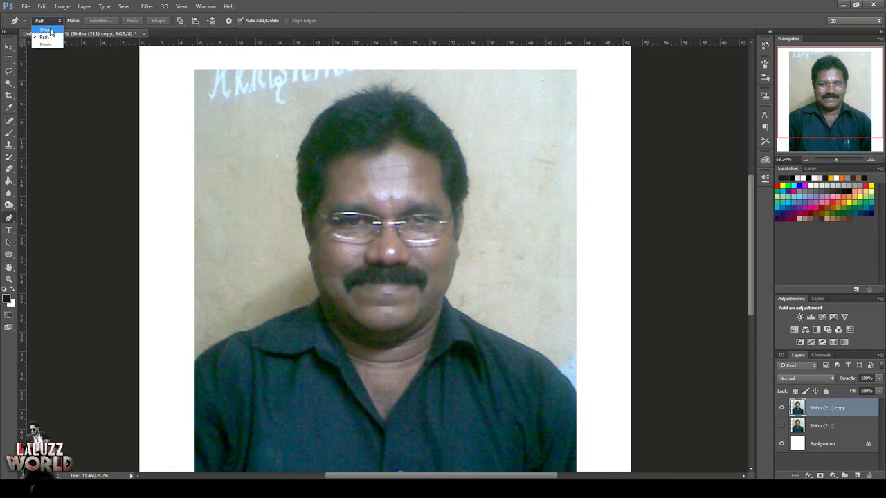
{"action": "left_click", "coordinate": [320, 300]}
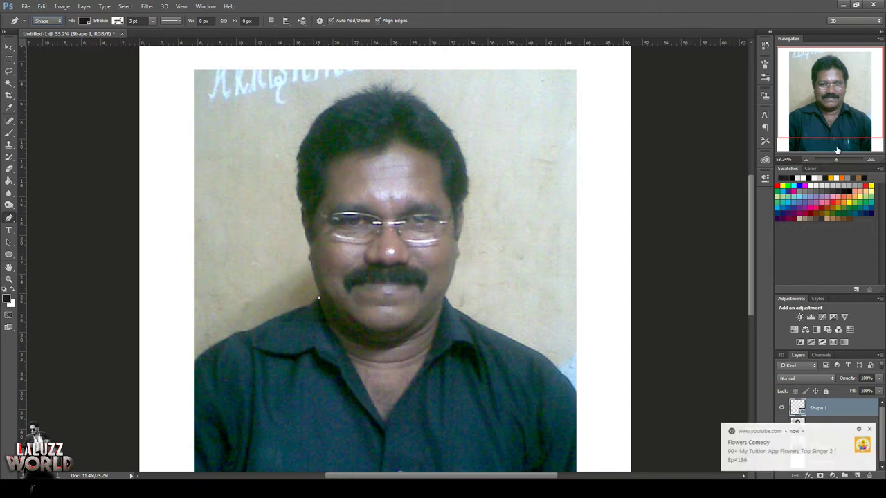
{"action": "left_click", "coordinate": [842, 159]}
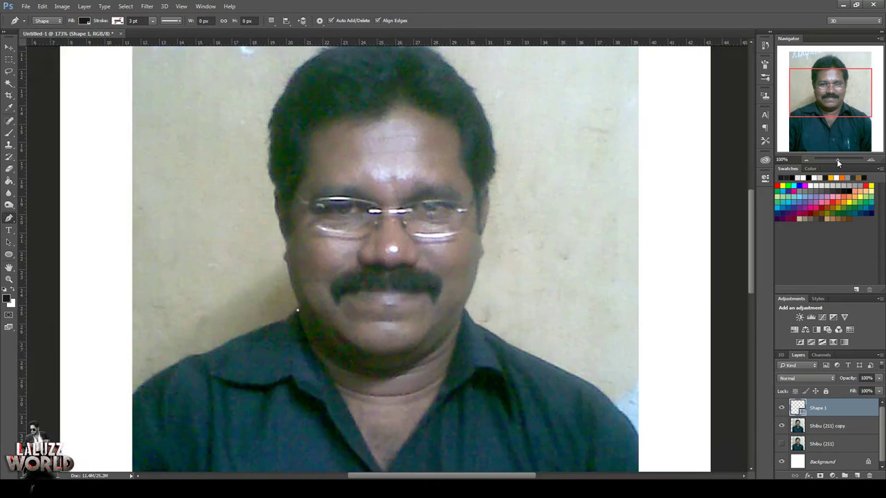
Trace the outline up the left face and across the top of the hair
{"action": "left_click_drag", "start_coordinate": [198, 267], "coordinate": [202, 233]}
{"action": "left_click", "coordinate": [194, 225]}
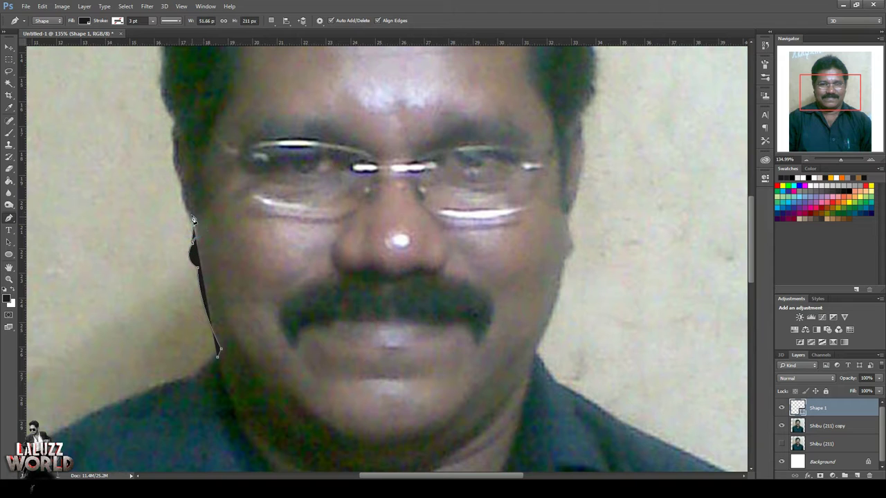
{"action": "left_click", "coordinate": [200, 103]}
{"action": "left_click", "coordinate": [210, 78]}
{"action": "scroll", "coordinate": [238, 70], "scroll_direction": "up", "scroll_amount": 2}
{"action": "scroll", "coordinate": [257, 142], "scroll_direction": "up", "scroll_amount": 2}
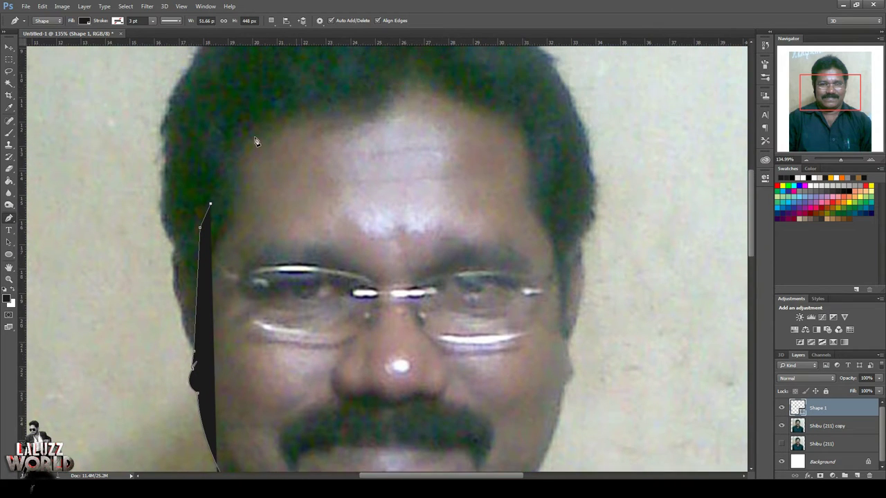
{"action": "scroll", "coordinate": [253, 156], "scroll_direction": "up", "scroll_amount": 2}
{"action": "scroll", "coordinate": [268, 221], "scroll_direction": "up", "scroll_amount": 2}
{"action": "left_click", "coordinate": [251, 148]}
{"action": "left_click", "coordinate": [300, 161]}
{"action": "left_click", "coordinate": [444, 141]}
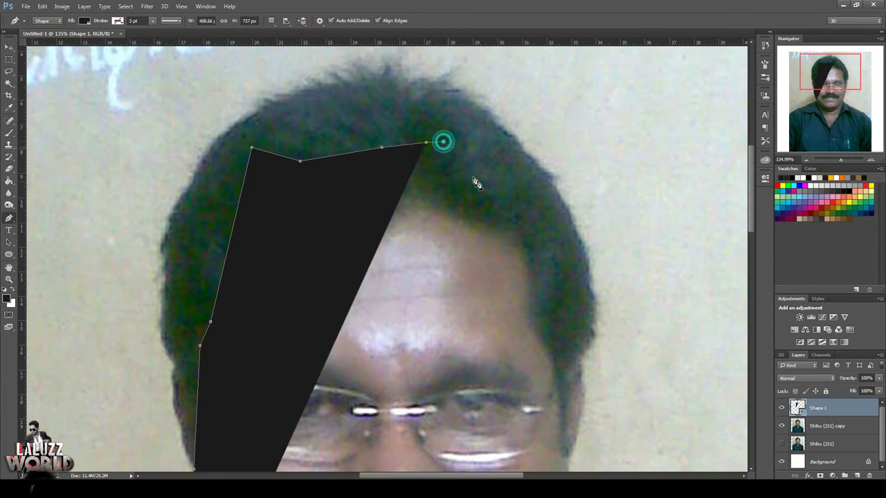
{"action": "left_click", "coordinate": [536, 223]}
{"action": "left_click", "coordinate": [548, 251]}
{"action": "left_click", "coordinate": [561, 320]}
Trace down the right side of the hair, ear and cheek to the jaw
{"action": "left_click", "coordinate": [565, 336]}
{"action": "left_click", "coordinate": [574, 352]}
{"action": "left_click", "coordinate": [581, 372]}
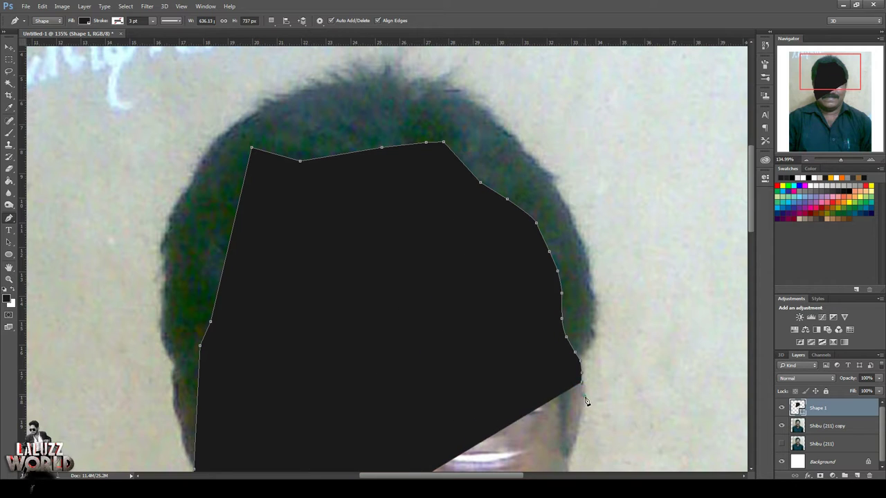
{"action": "left_click", "coordinate": [584, 395]}
{"action": "left_click_drag", "start_coordinate": [579, 424], "coordinate": [588, 399]}
{"action": "scroll", "coordinate": [575, 447], "scroll_direction": "down", "scroll_amount": 2}
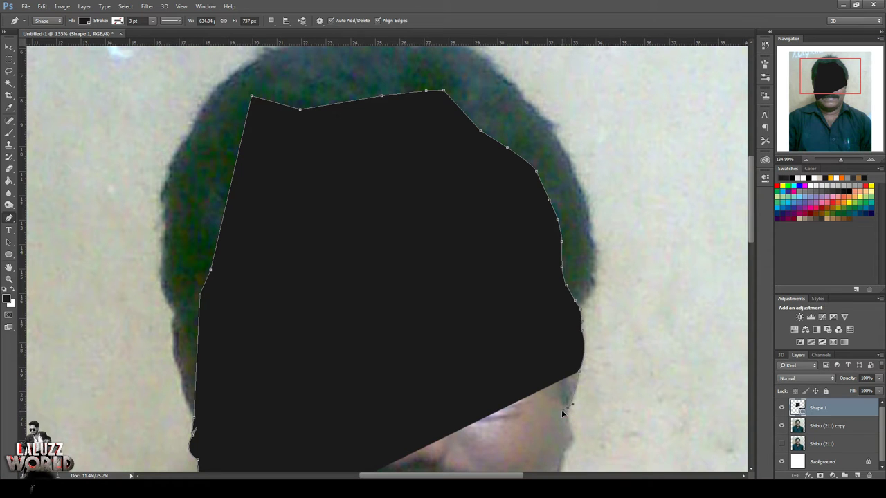
{"action": "left_click", "coordinate": [566, 408]}
{"action": "left_click", "coordinate": [569, 429]}
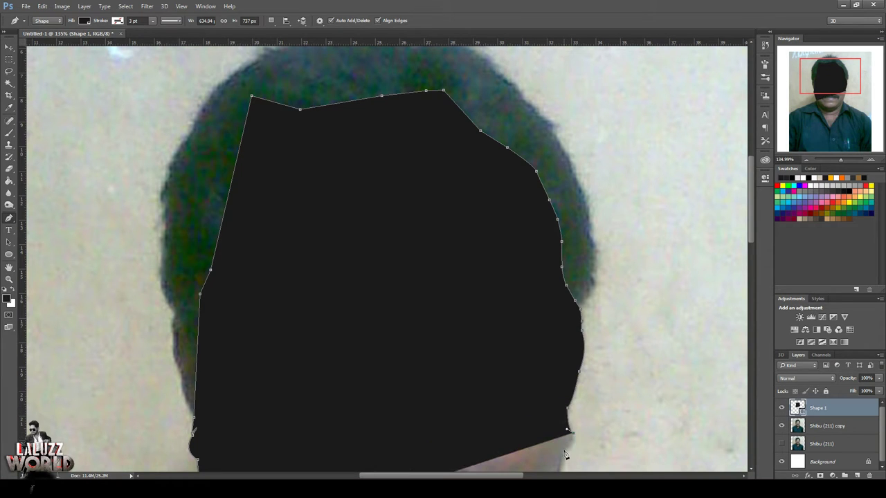
{"action": "left_click", "coordinate": [565, 450]}
{"action": "scroll", "coordinate": [560, 436], "scroll_direction": "down", "scroll_amount": 4}
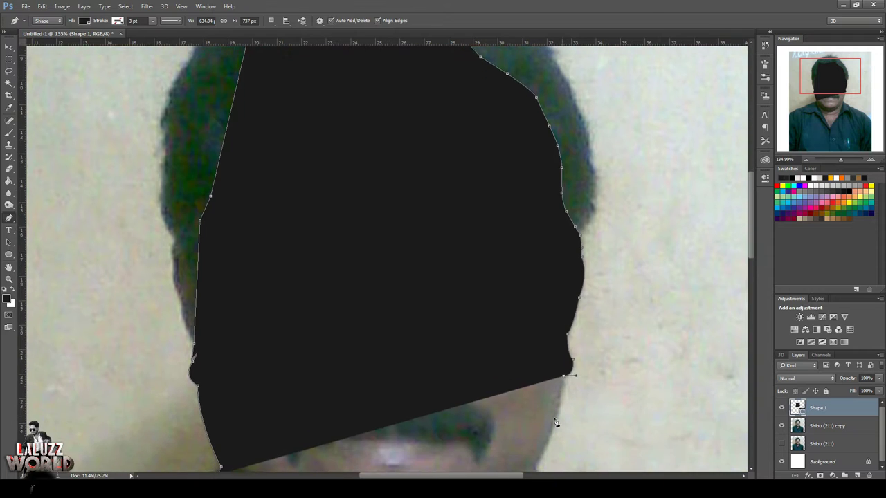
{"action": "scroll", "coordinate": [553, 419], "scroll_direction": "down", "scroll_amount": 2}
{"action": "scroll", "coordinate": [552, 415], "scroll_direction": "down", "scroll_amount": 2}
{"action": "scroll", "coordinate": [557, 326], "scroll_direction": "up", "scroll_amount": 1}
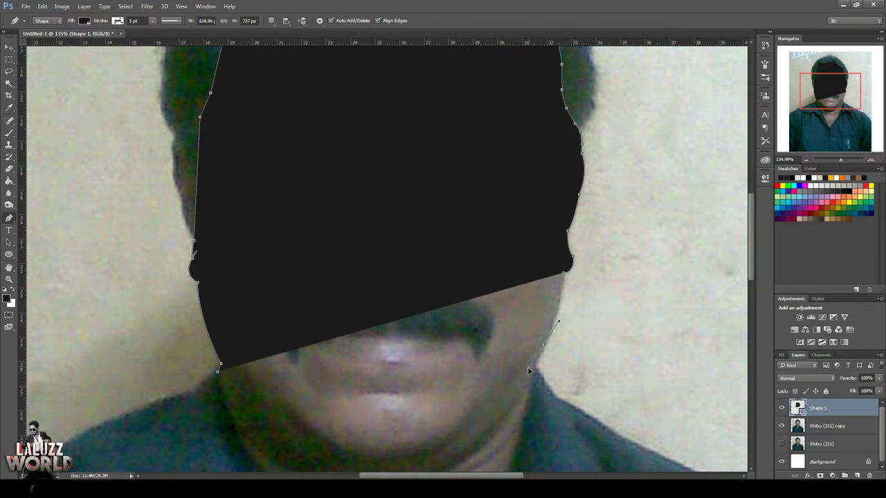
{"action": "left_click", "coordinate": [533, 366]}
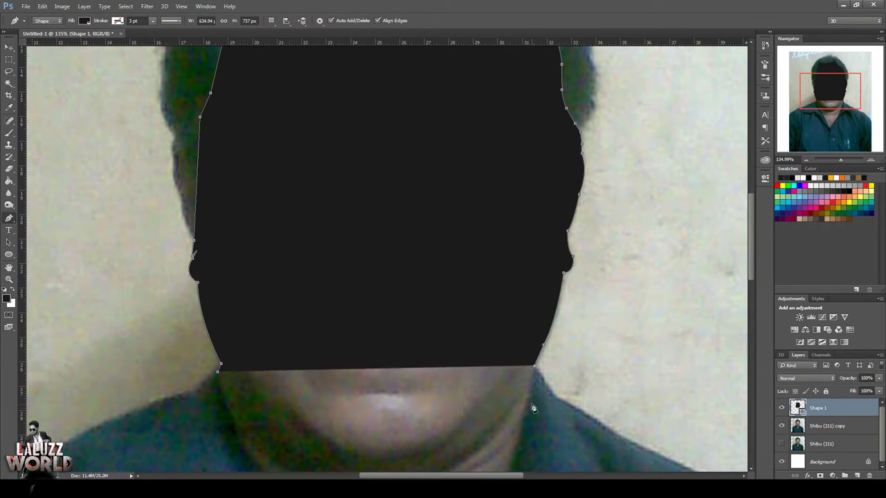
{"action": "left_click", "coordinate": [537, 454]}
Extend the shape down the shirt front and along the collar line
{"action": "scroll", "coordinate": [533, 408], "scroll_direction": "down", "scroll_amount": 3}
{"action": "scroll", "coordinate": [530, 409], "scroll_direction": "down", "scroll_amount": 3}
{"action": "scroll", "coordinate": [528, 409], "scroll_direction": "down", "scroll_amount": 2}
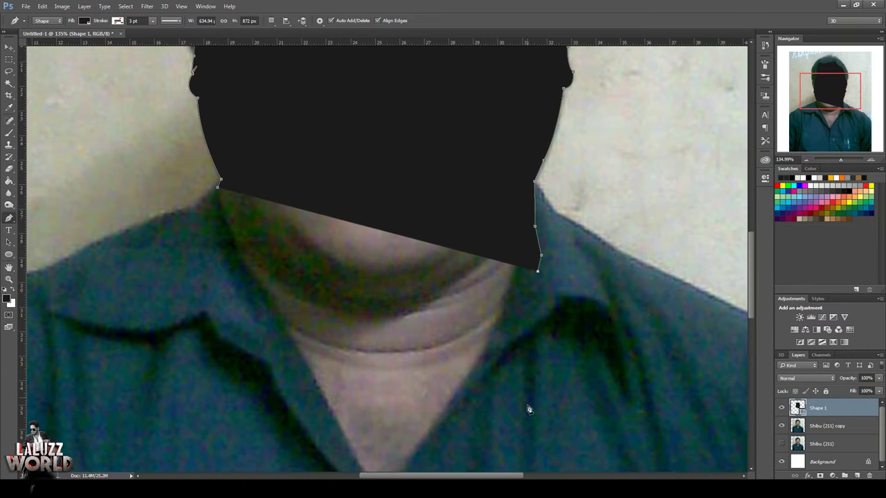
{"action": "scroll", "coordinate": [527, 409], "scroll_direction": "down", "scroll_amount": 3}
{"action": "scroll", "coordinate": [478, 403], "scroll_direction": "down", "scroll_amount": 2}
{"action": "scroll", "coordinate": [485, 392], "scroll_direction": "down", "scroll_amount": 2}
{"action": "scroll", "coordinate": [494, 376], "scroll_direction": "down", "scroll_amount": 2}
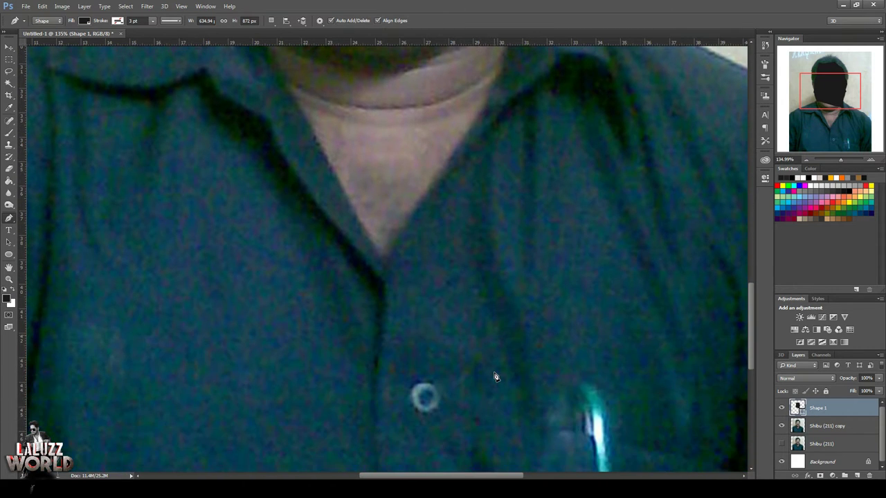
{"action": "scroll", "coordinate": [494, 375], "scroll_direction": "down", "scroll_amount": 3}
{"action": "scroll", "coordinate": [464, 178], "scroll_direction": "down", "scroll_amount": 3}
{"action": "left_click", "coordinate": [472, 407]}
{"action": "scroll", "coordinate": [464, 178], "scroll_direction": "up", "scroll_amount": 3}
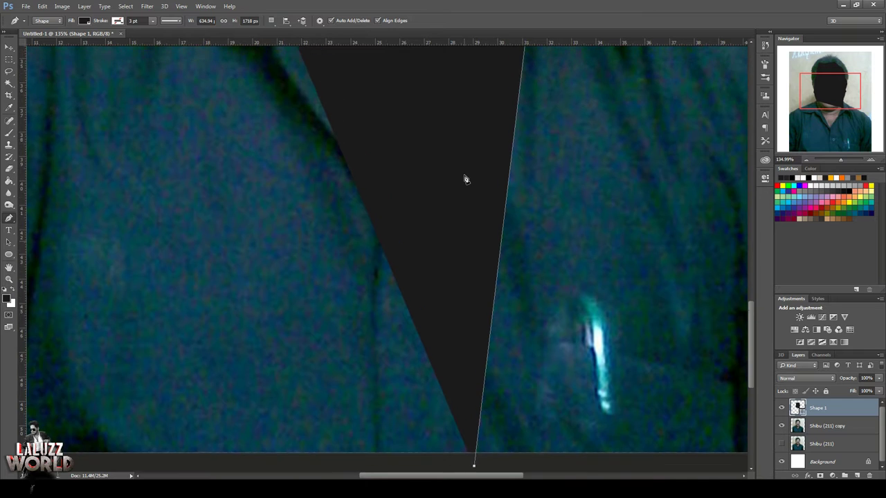
{"action": "scroll", "coordinate": [464, 179], "scroll_direction": "down", "scroll_amount": 3}
{"action": "left_click", "coordinate": [378, 242]}
{"action": "left_click", "coordinate": [300, 243]}
{"action": "left_click", "coordinate": [237, 207]}
{"action": "left_click", "coordinate": [194, 154]}
Close the outline up the other side of the neck
{"action": "left_click_drag", "start_coordinate": [840, 131], "coordinate": [815, 102]}
{"action": "left_click", "coordinate": [366, 376]}
{"action": "left_click", "coordinate": [367, 348]}
{"action": "left_click", "coordinate": [380, 302]}
{"action": "left_click", "coordinate": [392, 238]}
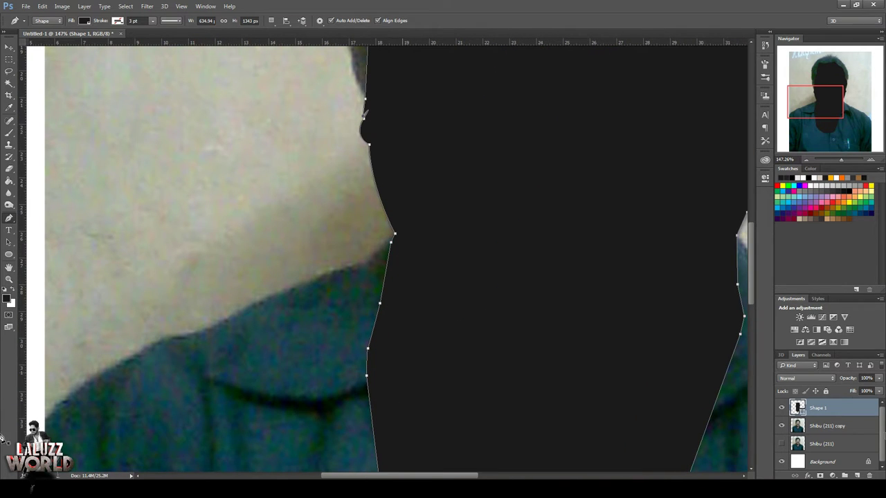
{"action": "left_click", "coordinate": [85, 21]}
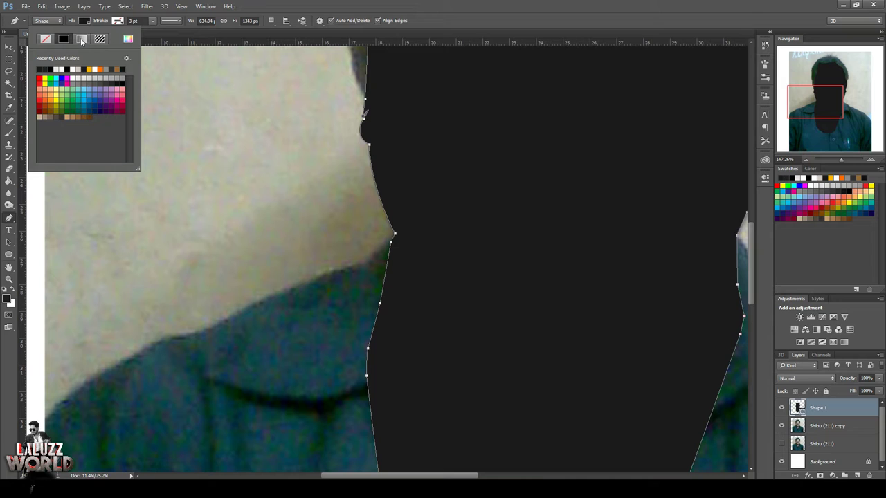
Fill Shape 1 with a lighter skin brown and move it below the photo copy layer
{"action": "left_click", "coordinate": [89, 116]}
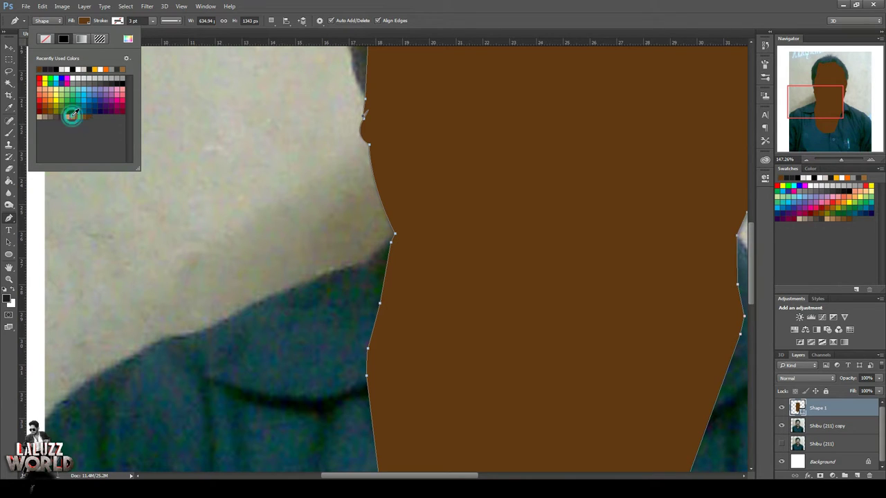
{"action": "left_click", "coordinate": [76, 118]}
{"action": "left_click", "coordinate": [81, 116]}
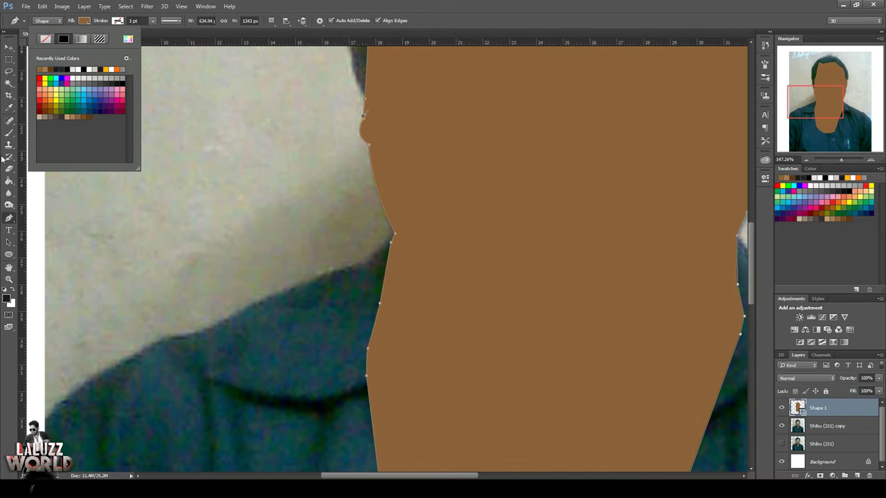
{"action": "left_click_drag", "start_coordinate": [827, 408], "coordinate": [830, 435]}
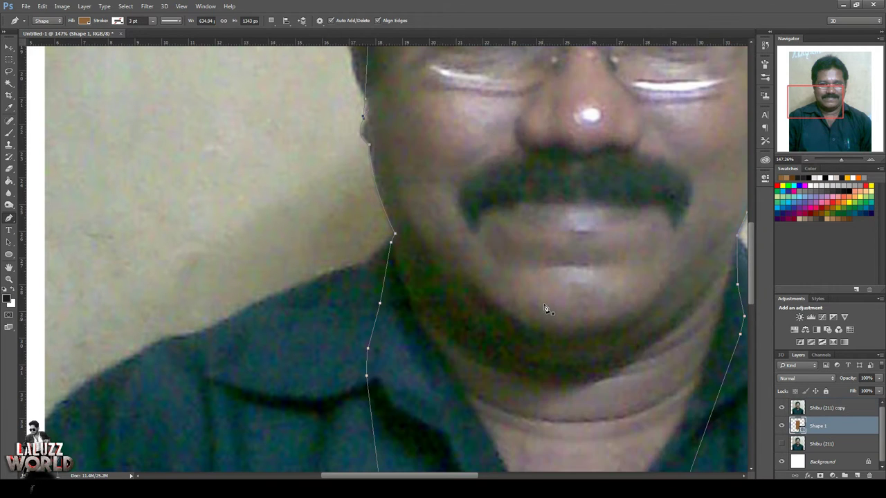
{"action": "scroll", "coordinate": [624, 317], "scroll_direction": "up", "scroll_amount": 2}
{"action": "scroll", "coordinate": [624, 316], "scroll_direction": "up", "scroll_amount": 2}
{"action": "scroll", "coordinate": [625, 317], "scroll_direction": "up", "scroll_amount": 2}
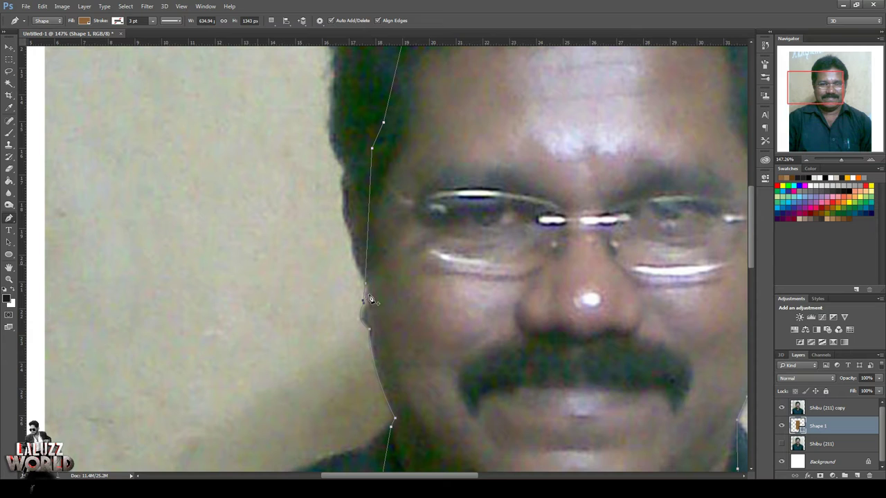
Start a black-filled hair shape, undo the stray point and deselect the face outline
{"action": "left_click", "coordinate": [358, 272]}
{"action": "left_click", "coordinate": [84, 20]}
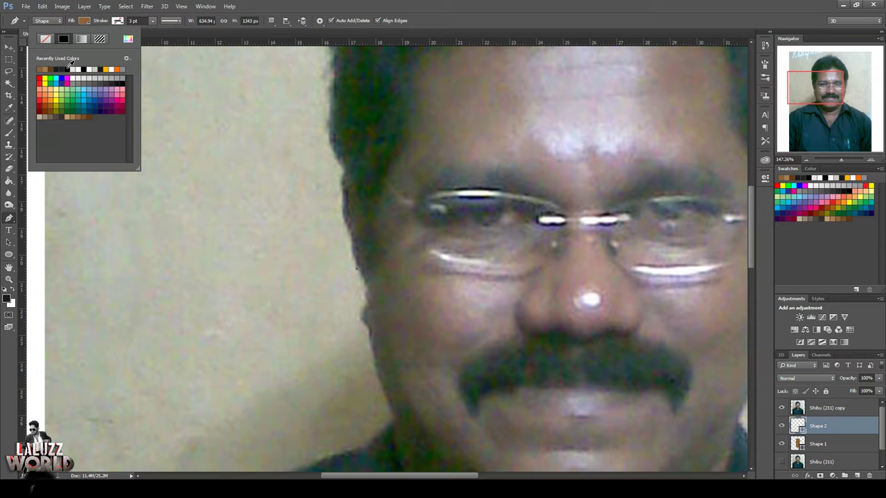
{"action": "left_click", "coordinate": [38, 69]}
{"action": "left_click", "coordinate": [397, 12]}
{"action": "left_click", "coordinate": [351, 237]}
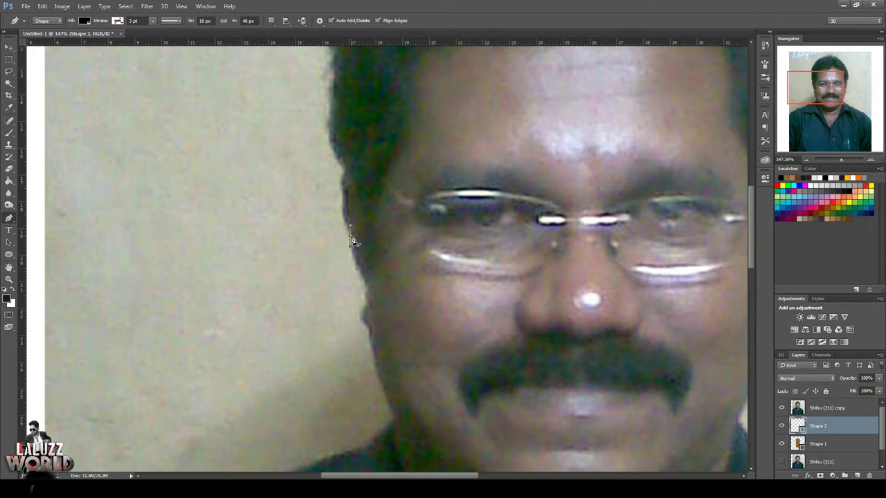
{"action": "key", "text": "ctrl+alt+z"}
{"action": "key", "text": "ctrl+alt+z"}
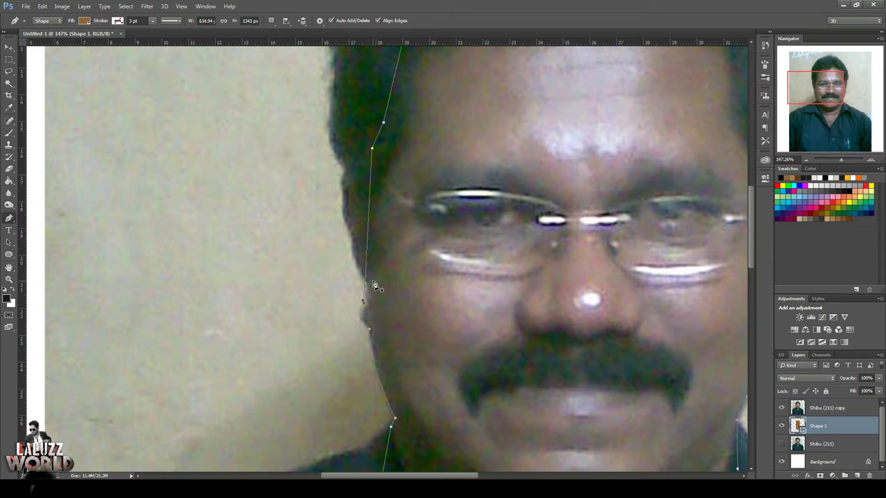
{"action": "left_click", "coordinate": [361, 279]}
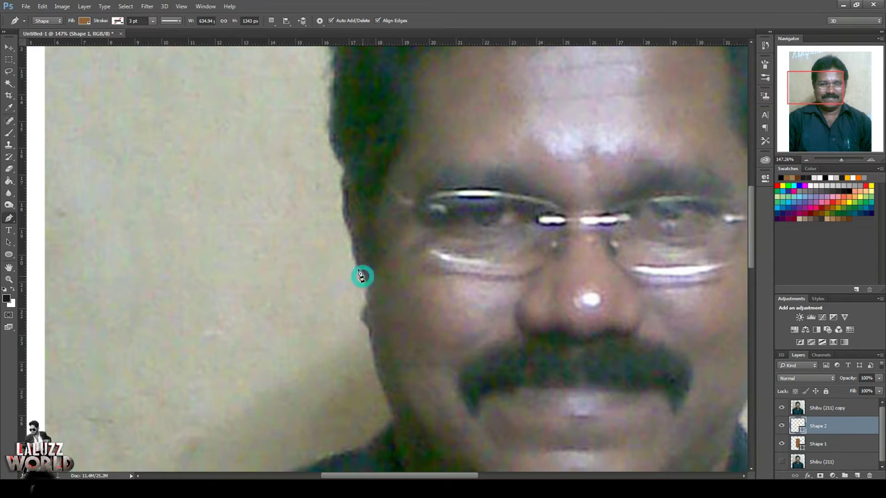
Trace the hair outline up the left hair edge
{"action": "left_click", "coordinate": [350, 264]}
{"action": "left_click", "coordinate": [351, 236]}
{"action": "left_click_drag", "start_coordinate": [343, 187], "coordinate": [347, 161]}
{"action": "left_click", "coordinate": [346, 173]}
{"action": "left_click_drag", "start_coordinate": [325, 150], "coordinate": [332, 93]}
{"action": "scroll", "coordinate": [372, 118], "scroll_direction": "up", "scroll_amount": 2}
{"action": "scroll", "coordinate": [372, 118], "scroll_direction": "up", "scroll_amount": 1}
{"action": "scroll", "coordinate": [372, 118], "scroll_direction": "up", "scroll_amount": 2}
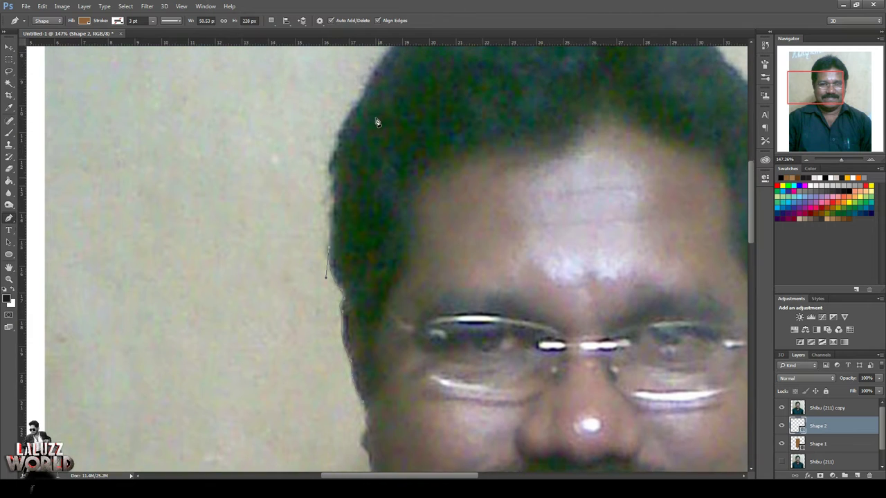
{"action": "scroll", "coordinate": [376, 127], "scroll_direction": "up", "scroll_amount": 3}
{"action": "scroll", "coordinate": [376, 127], "scroll_direction": "up", "scroll_amount": 3}
{"action": "scroll", "coordinate": [329, 206], "scroll_direction": "down", "scroll_amount": 1}
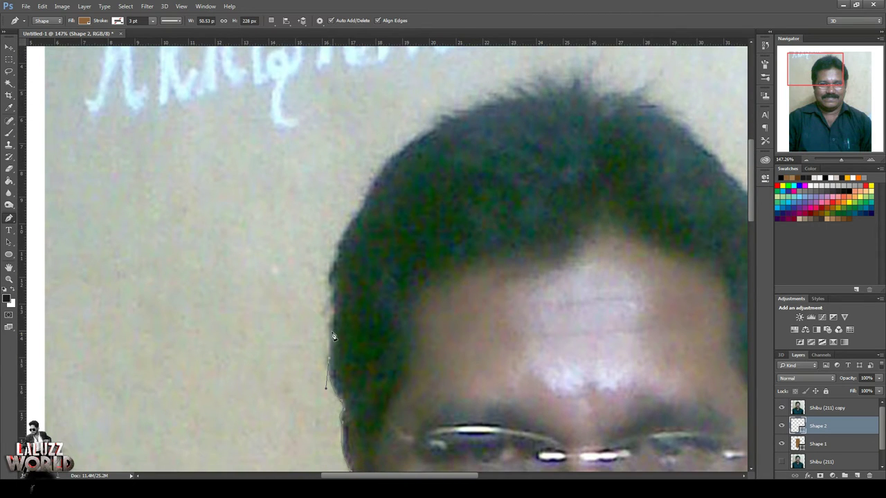
{"action": "left_click_drag", "start_coordinate": [330, 322], "coordinate": [328, 295]}
Curve the hair outline over the crown and down to the right sideburn
{"action": "left_click_drag", "start_coordinate": [361, 214], "coordinate": [364, 211]}
{"action": "left_click_drag", "start_coordinate": [434, 129], "coordinate": [480, 120]}
{"action": "left_click_drag", "start_coordinate": [530, 90], "coordinate": [572, 94]}
{"action": "left_click_drag", "start_coordinate": [678, 121], "coordinate": [709, 142]}
{"action": "left_click_drag", "start_coordinate": [732, 180], "coordinate": [744, 204]}
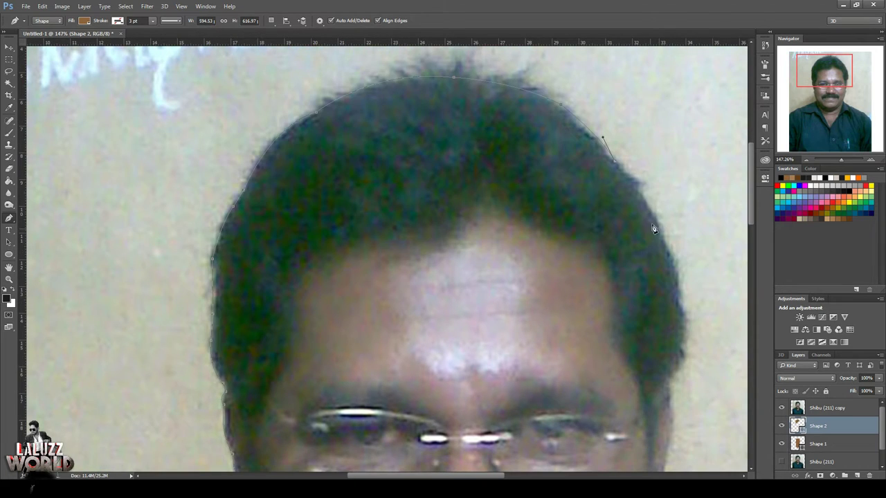
{"action": "left_click", "coordinate": [640, 196]}
{"action": "left_click_drag", "start_coordinate": [681, 299], "coordinate": [687, 355]}
{"action": "left_click", "coordinate": [681, 299], "text": "alt"}
{"action": "left_click_drag", "start_coordinate": [667, 380], "coordinate": [636, 401]}
{"action": "left_click", "coordinate": [656, 443]}
Trace back along the forehead hairline and close the outline at the left sideburn
{"action": "scroll", "coordinate": [651, 443], "scroll_direction": "down", "scroll_amount": 2}
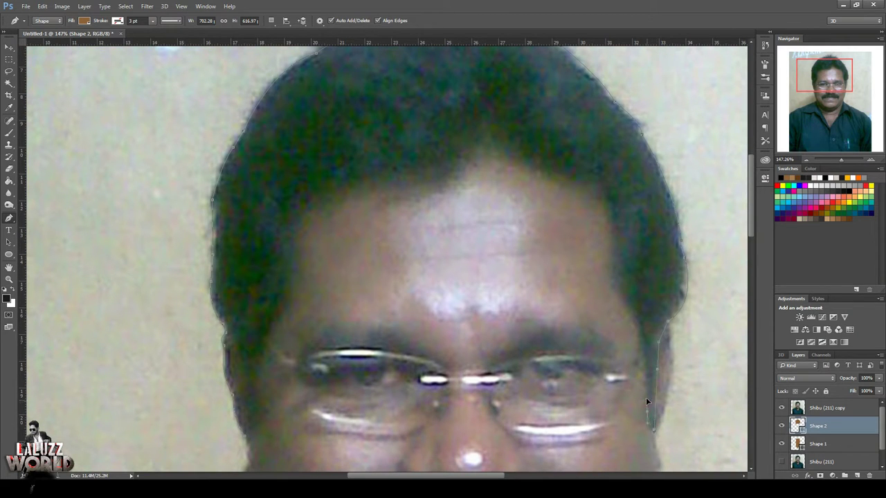
{"action": "left_click", "coordinate": [642, 335]}
{"action": "left_click_drag", "start_coordinate": [610, 257], "coordinate": [618, 238]}
{"action": "left_click_drag", "start_coordinate": [593, 185], "coordinate": [624, 190]}
{"action": "left_click_drag", "start_coordinate": [502, 138], "coordinate": [482, 103]}
{"action": "left_click_drag", "start_coordinate": [444, 200], "coordinate": [448, 185]}
{"action": "mouse_move", "coordinate": [380, 187]}
{"action": "left_mouse_down"}
{"action": "mouse_move", "coordinate": [329, 179]}
{"action": "mouse_move", "coordinate": [303, 239]}
{"action": "mouse_move", "coordinate": [292, 335]}
{"action": "mouse_move", "coordinate": [280, 320]}
{"action": "mouse_move", "coordinate": [254, 374]}
{"action": "left_mouse_up"}
{"action": "scroll", "coordinate": [265, 344], "scroll_direction": "down", "scroll_amount": 1}
{"action": "scroll", "coordinate": [265, 344], "scroll_direction": "down", "scroll_amount": 2}
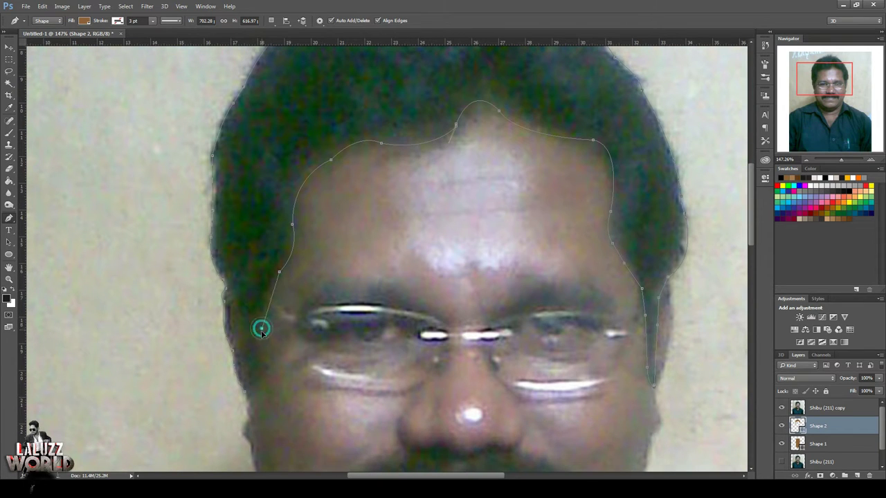
{"action": "left_click", "coordinate": [257, 380]}
{"action": "left_click", "coordinate": [246, 395]}
Fill the hair shape black, hide the photo copy and select Shape 1
{"action": "left_click", "coordinate": [84, 20]}
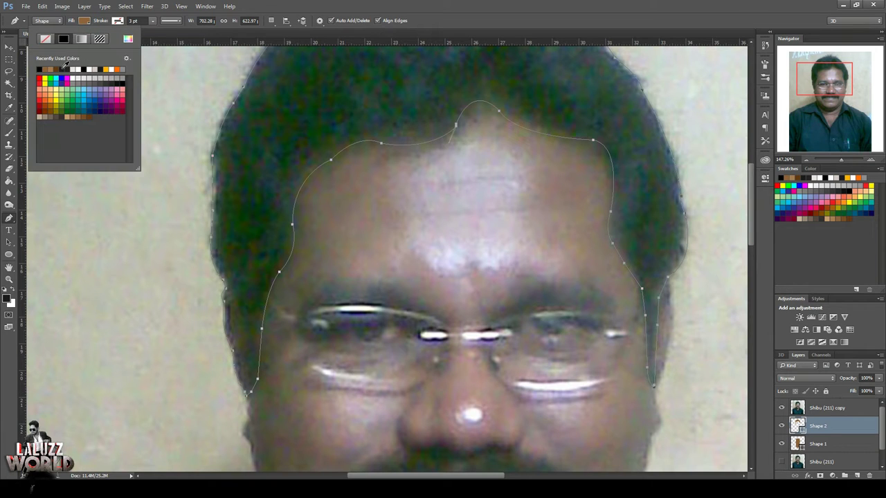
{"action": "left_click", "coordinate": [66, 64]}
{"action": "left_click", "coordinate": [781, 408]}
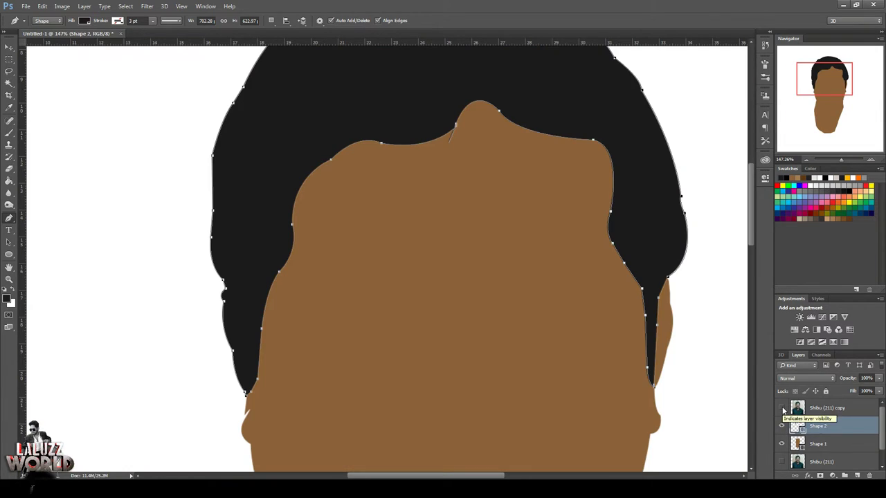
{"action": "left_click", "coordinate": [805, 160]}
{"action": "left_click", "coordinate": [805, 160]}
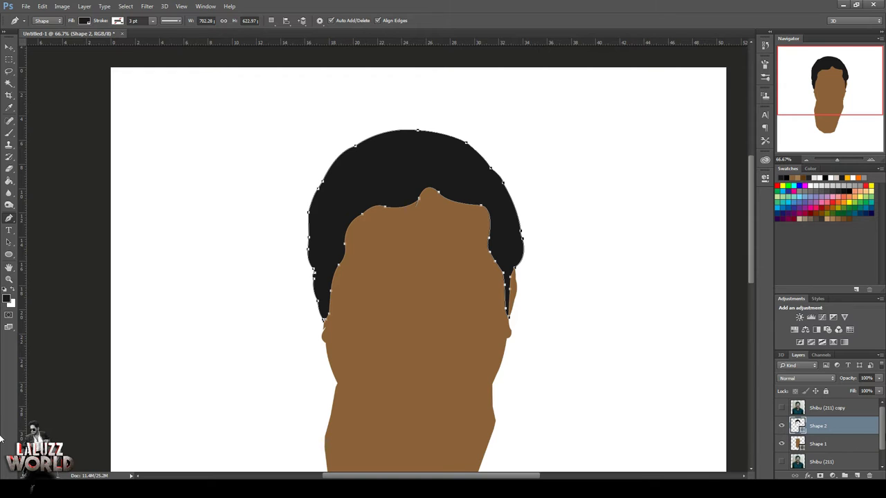
{"action": "key", "text": "alt+bracketleft"}
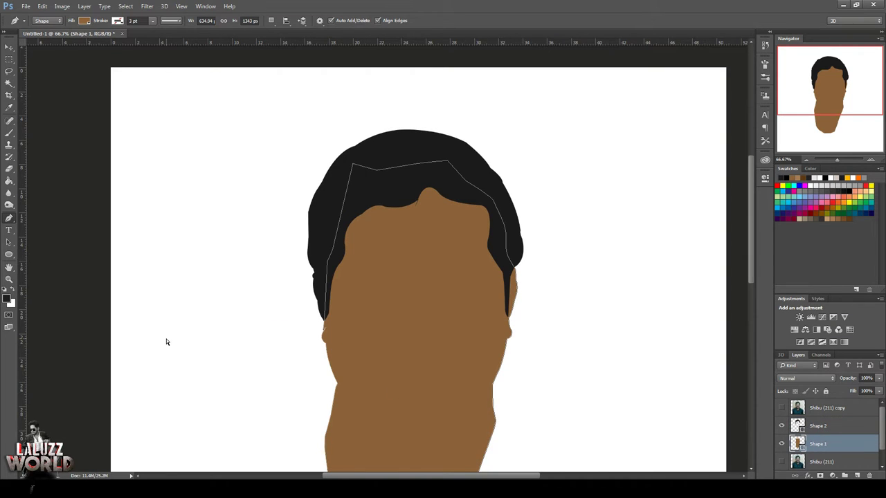
Rasterize the Shape 1 face layer and sample the skin brown as the foreground colour
{"action": "right_click", "coordinate": [840, 444]}
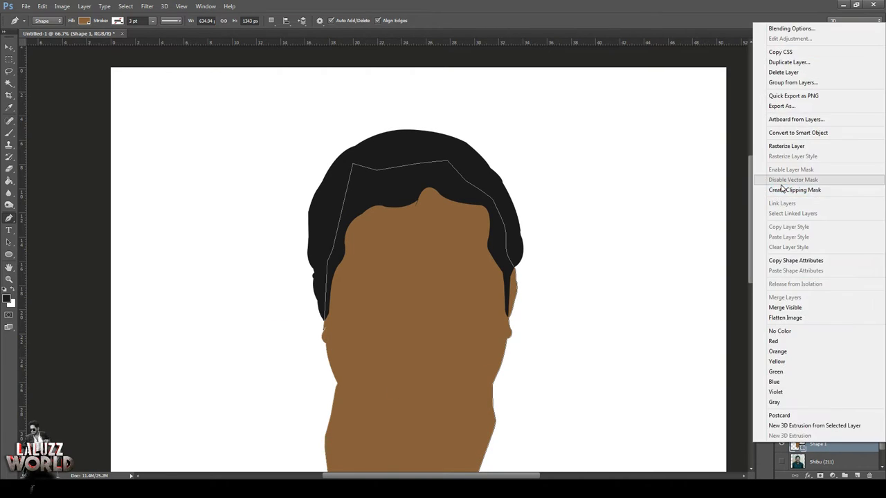
{"action": "left_click", "coordinate": [796, 148]}
{"action": "left_click", "coordinate": [867, 159]}
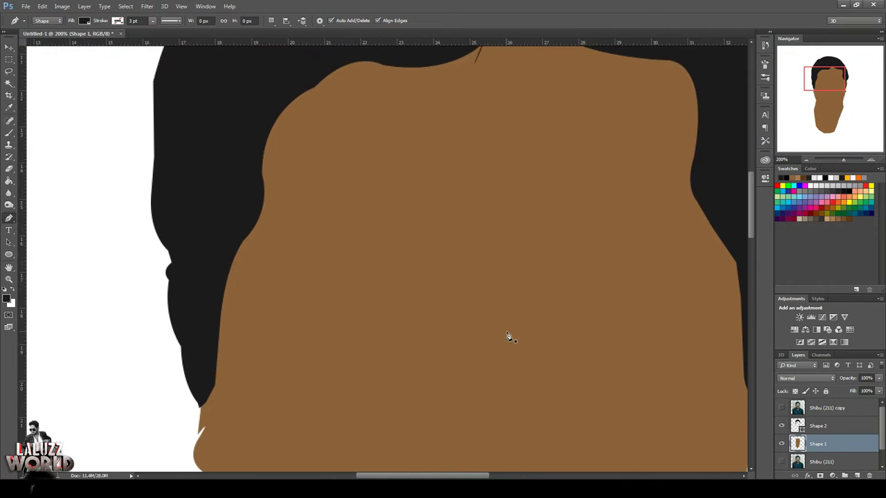
{"action": "left_click", "coordinate": [7, 299]}
{"action": "left_click", "coordinate": [296, 332]}
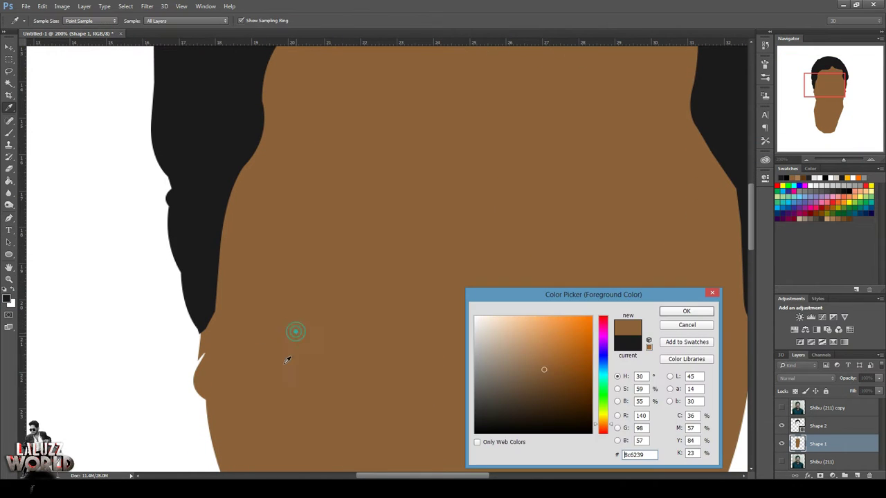
{"action": "left_click", "coordinate": [682, 306]}
Brush skin brown over the hairline edge, toggle the photo layer, and set brush size to 40 px
{"action": "key", "text": "b"}
{"action": "left_click_drag", "start_coordinate": [199, 357], "coordinate": [202, 356]}
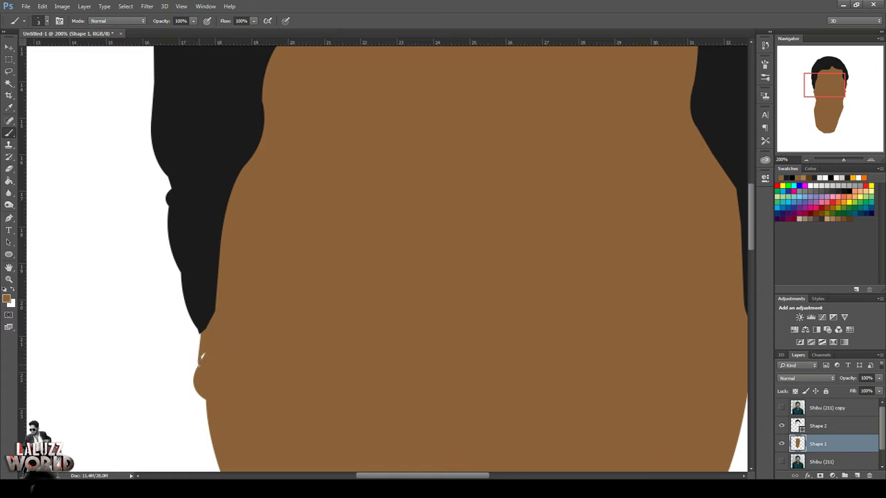
{"action": "left_click_drag", "start_coordinate": [833, 90], "coordinate": [834, 95]}
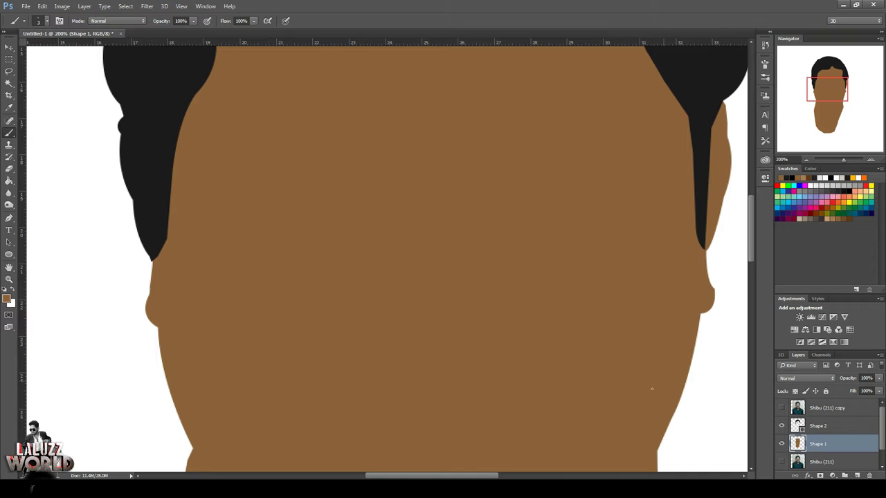
{"action": "left_click", "coordinate": [782, 408]}
{"action": "left_click", "coordinate": [43, 20]}
{"action": "left_click", "coordinate": [63, 50]}
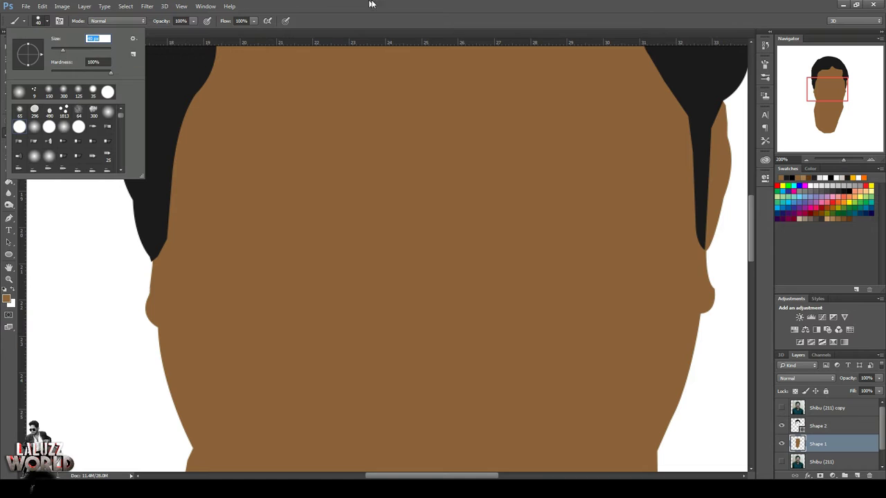
{"action": "key", "text": "Return"}
Add a Layer 1 clipped to the hair shape and paint skin brown down the left hair edge
{"action": "left_click", "coordinate": [835, 425]}
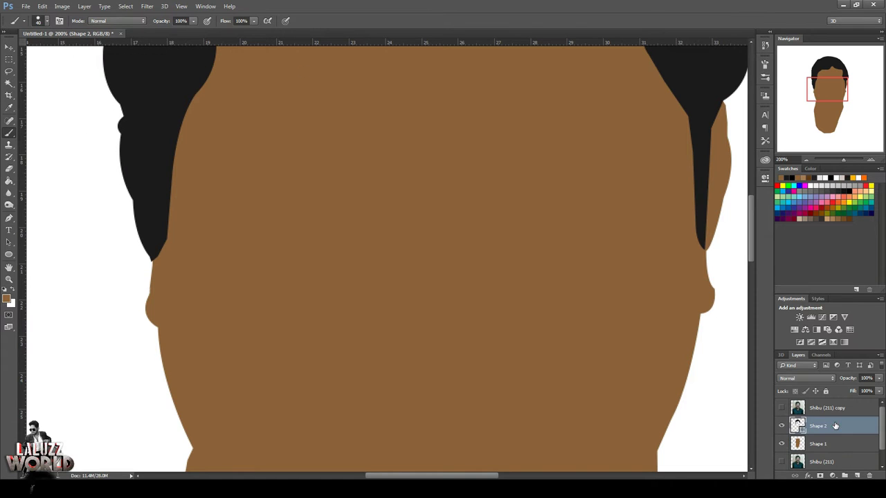
{"action": "left_click", "coordinate": [856, 475]}
{"action": "right_click", "coordinate": [824, 425]}
{"action": "left_click", "coordinate": [781, 177]}
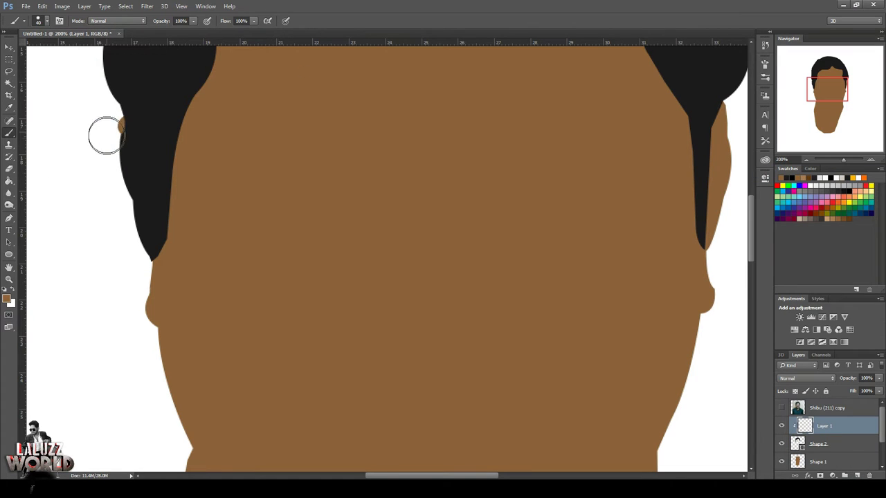
{"action": "mouse_move", "coordinate": [106, 135]}
{"action": "left_mouse_down"}
{"action": "mouse_move", "coordinate": [135, 262]}
{"action": "mouse_move", "coordinate": [110, 125]}
{"action": "left_mouse_up"}
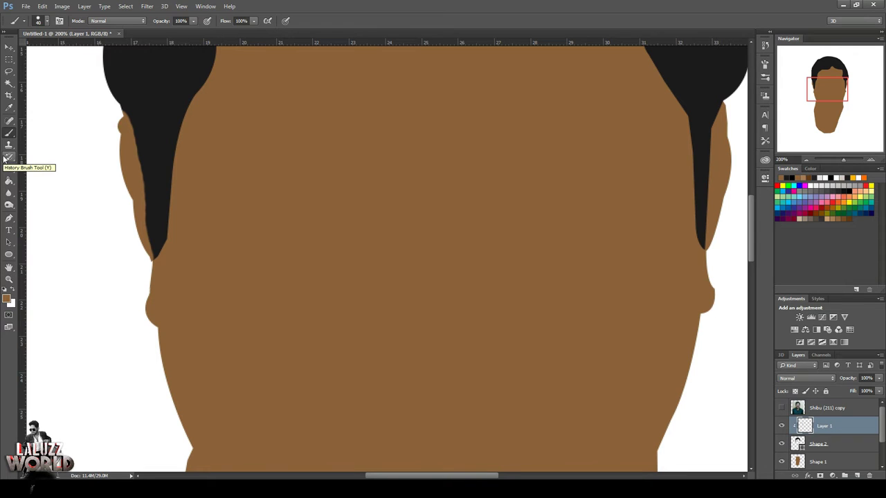
{"action": "key", "text": "e"}
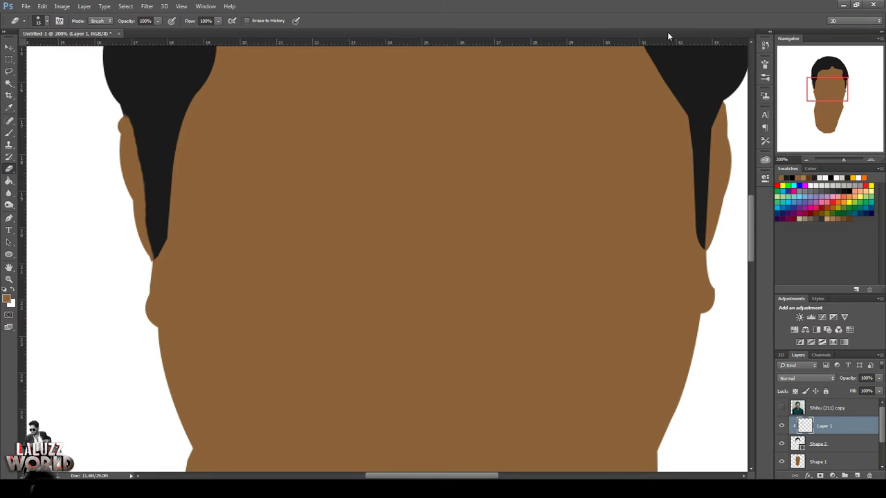
{"action": "left_click", "coordinate": [806, 161]}
{"action": "left_click", "coordinate": [805, 160]}
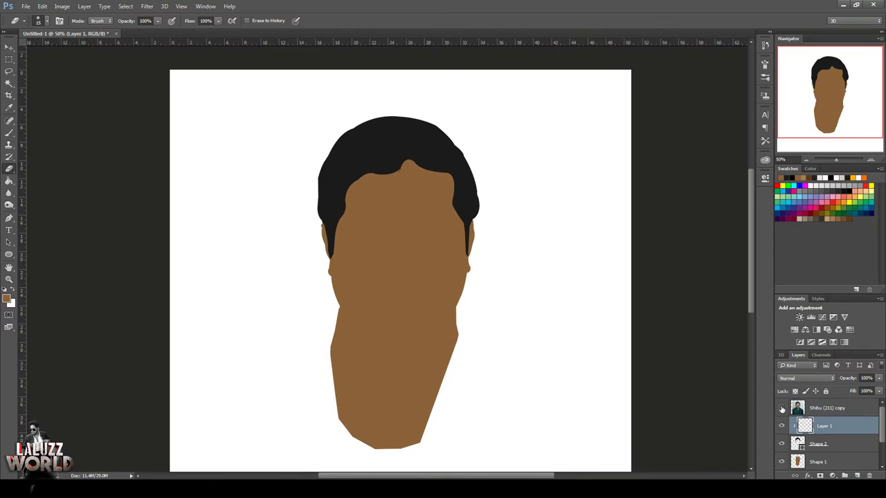
{"action": "left_click", "coordinate": [781, 407]}
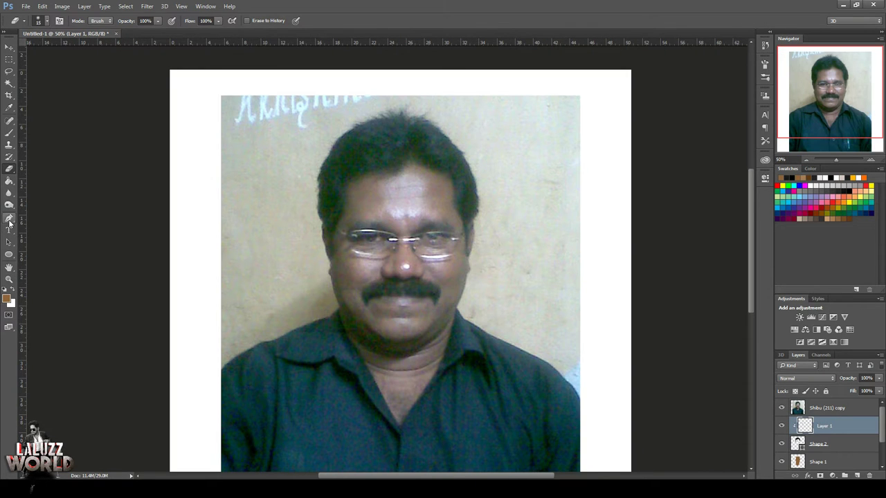
In Pen Shape mode, trace from the left neck down to the V-neck and up the right collar
{"action": "left_click", "coordinate": [9, 218]}
{"action": "left_click", "coordinate": [871, 159]}
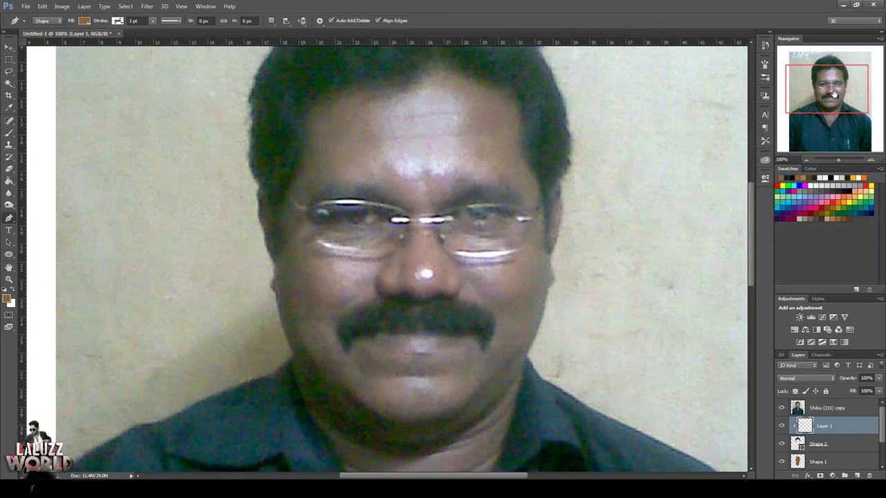
{"action": "left_click_drag", "start_coordinate": [835, 95], "coordinate": [829, 118]}
{"action": "left_click", "coordinate": [330, 182]}
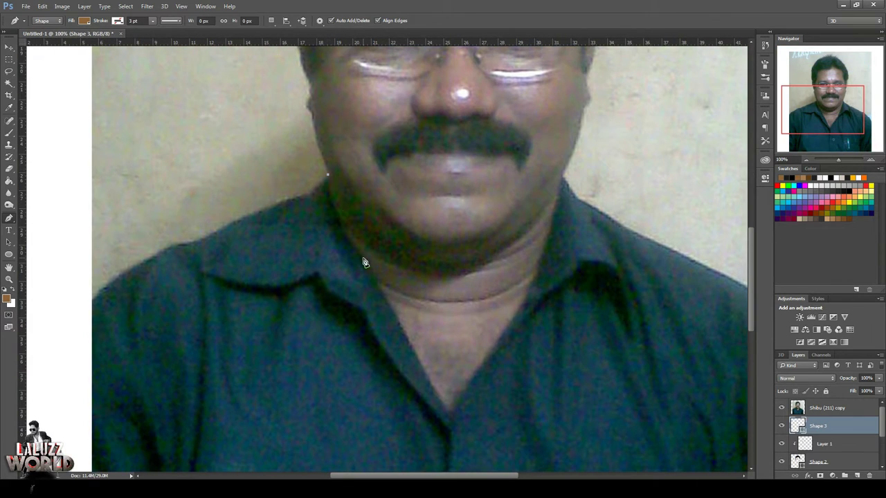
{"action": "left_click", "coordinate": [332, 228]}
{"action": "left_click", "coordinate": [414, 351]}
{"action": "left_click", "coordinate": [450, 415]}
{"action": "left_click_drag", "start_coordinate": [513, 316], "coordinate": [528, 306]}
{"action": "left_click_drag", "start_coordinate": [544, 256], "coordinate": [554, 217]}
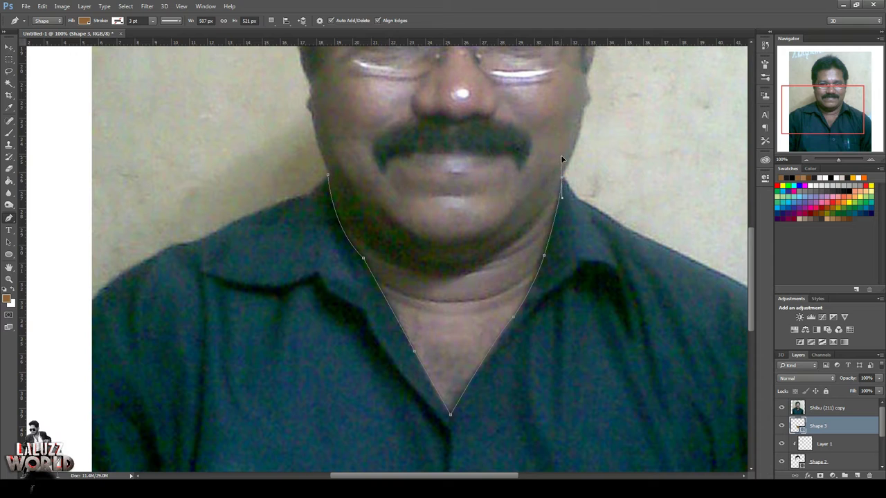
{"action": "mouse_move", "coordinate": [561, 178]}
{"action": "left_mouse_down"}
{"action": "mouse_move", "coordinate": [561, 198]}
{"action": "mouse_move", "coordinate": [581, 209]}
{"action": "left_mouse_up"}
Continue the shirt outline over the right shoulder, down the right arm and across the bottom
{"action": "left_click", "coordinate": [723, 276]}
{"action": "left_click", "coordinate": [741, 287]}
{"action": "left_click_drag", "start_coordinate": [835, 138], "coordinate": [850, 143]}
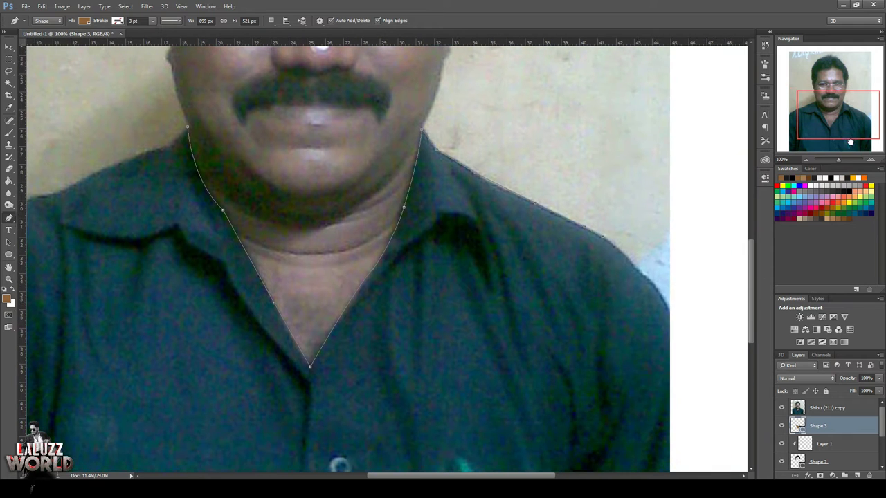
{"action": "left_click", "coordinate": [623, 250]}
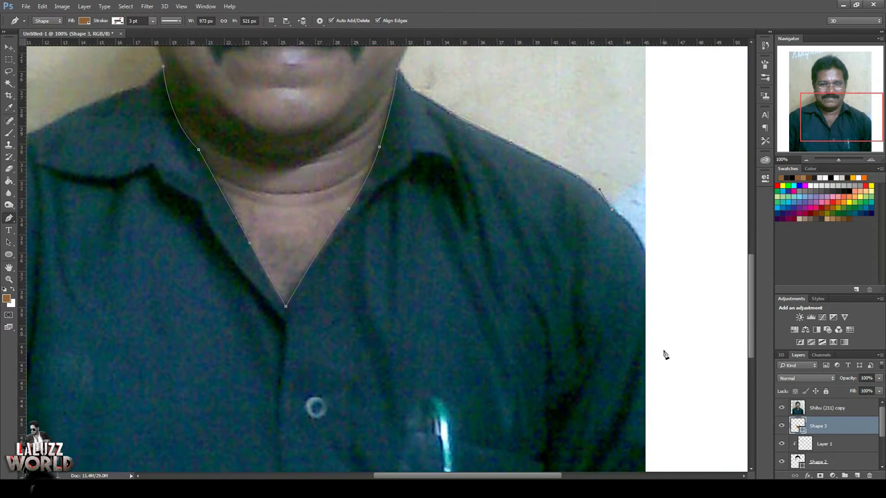
{"action": "mouse_move", "coordinate": [665, 356]}
{"action": "left_mouse_down"}
{"action": "mouse_move", "coordinate": [639, 183]}
{"action": "mouse_move", "coordinate": [657, 209]}
{"action": "left_mouse_up"}
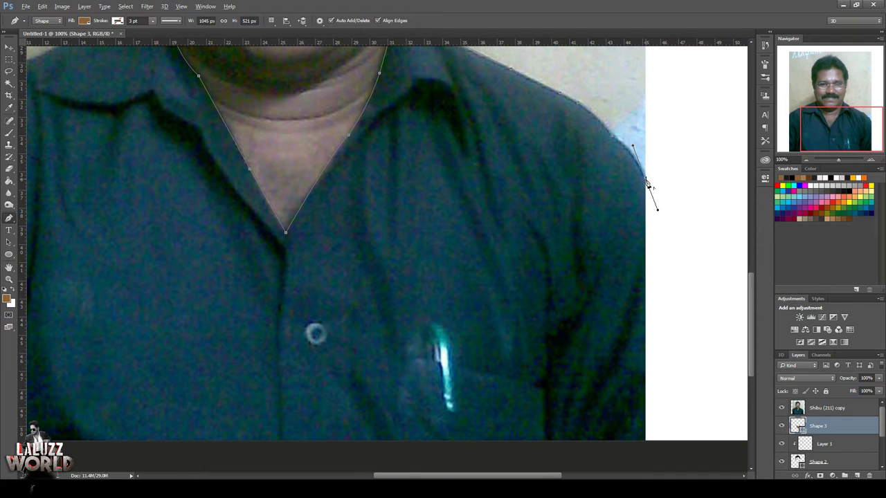
{"action": "left_click_drag", "start_coordinate": [666, 342], "coordinate": [666, 470]}
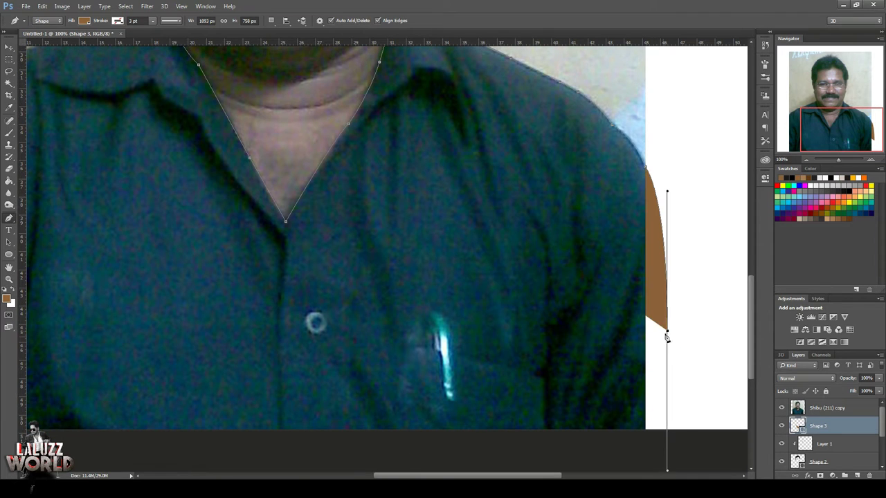
{"action": "left_click", "coordinate": [667, 434]}
{"action": "left_click", "coordinate": [651, 446]}
{"action": "left_click", "coordinate": [62, 447]}
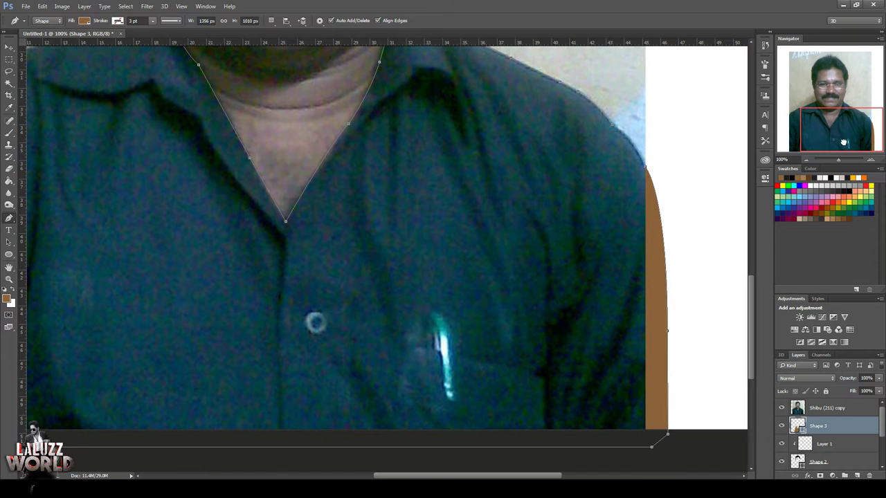
Close the shirt path up the left arm and shoulder to the jaw, then hide the photo
{"action": "left_click_drag", "start_coordinate": [74, 321], "coordinate": [277, 311]}
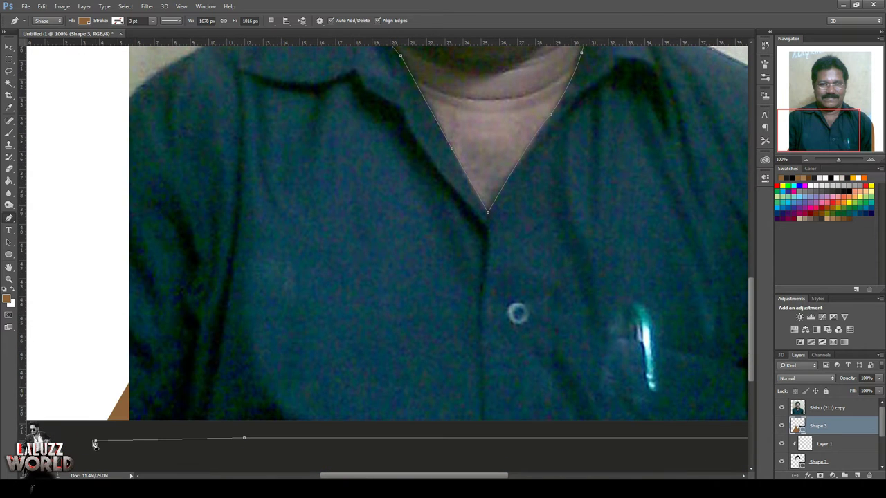
{"action": "left_click", "coordinate": [77, 441]}
{"action": "left_click_drag", "start_coordinate": [80, 326], "coordinate": [89, 294]}
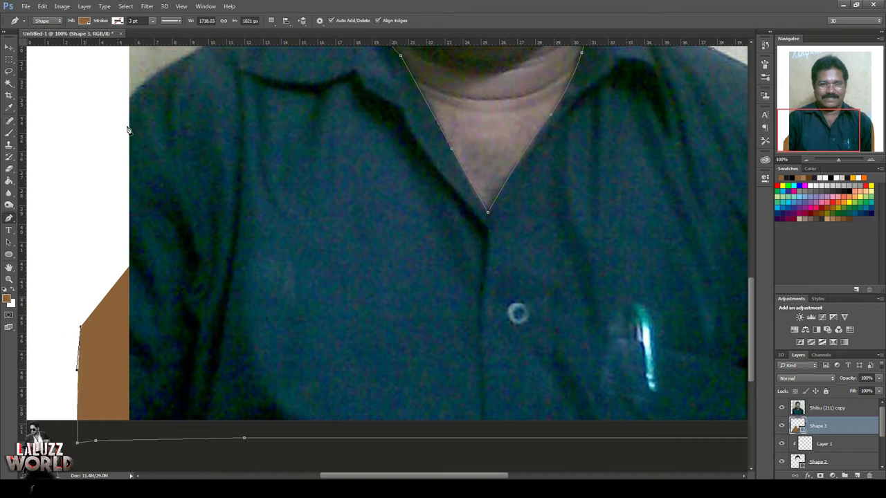
{"action": "left_click_drag", "start_coordinate": [129, 100], "coordinate": [187, 53]}
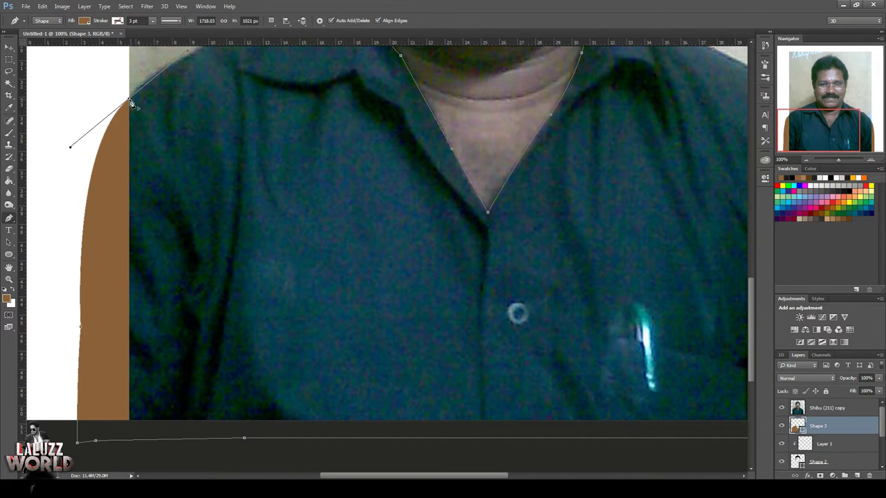
{"action": "scroll", "coordinate": [180, 95], "scroll_direction": "up", "scroll_amount": 5}
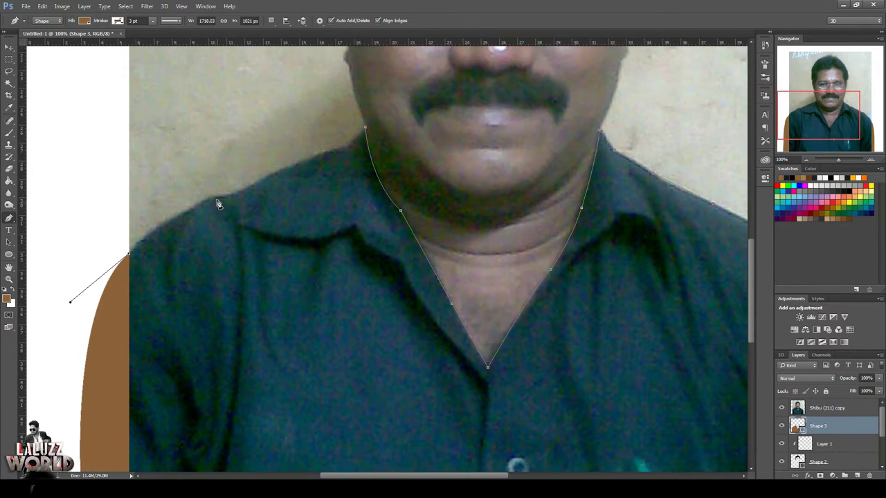
{"action": "left_click_drag", "start_coordinate": [213, 198], "coordinate": [233, 198]}
{"action": "left_click_drag", "start_coordinate": [346, 147], "coordinate": [382, 144]}
{"action": "left_click", "coordinate": [346, 146], "text": "alt"}
{"action": "left_click", "coordinate": [781, 408]}
{"action": "left_click", "coordinate": [9, 47]}
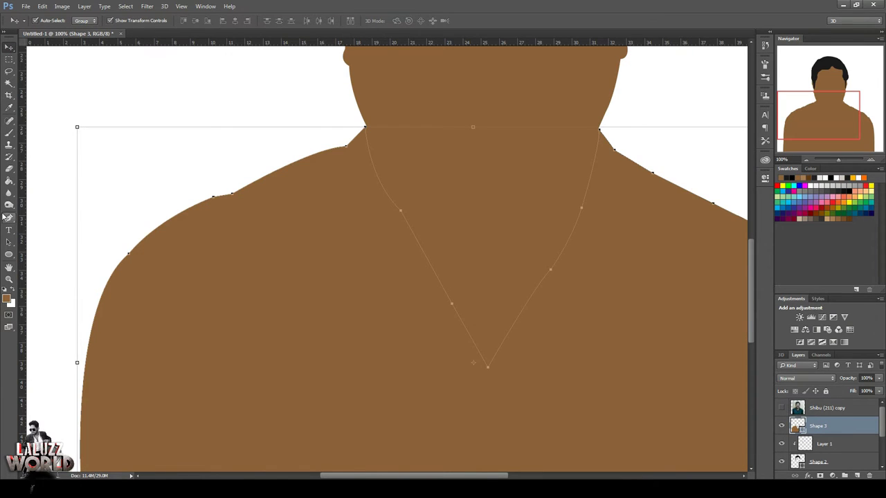
Fill the Shape 3 shirt with a dark navy and show the photo for comparison
{"action": "left_click", "coordinate": [9, 218]}
{"action": "double_click", "coordinate": [798, 425]}
{"action": "left_click", "coordinate": [603, 353]}
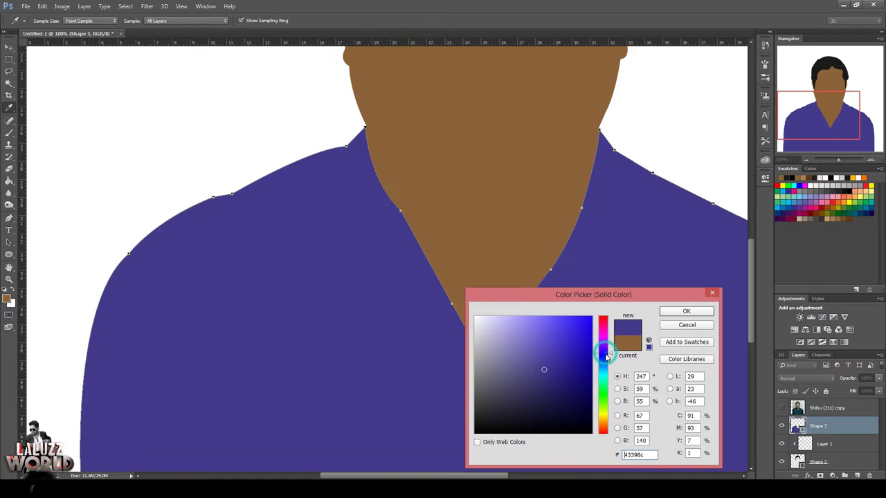
{"action": "left_click_drag", "start_coordinate": [584, 371], "coordinate": [589, 413]}
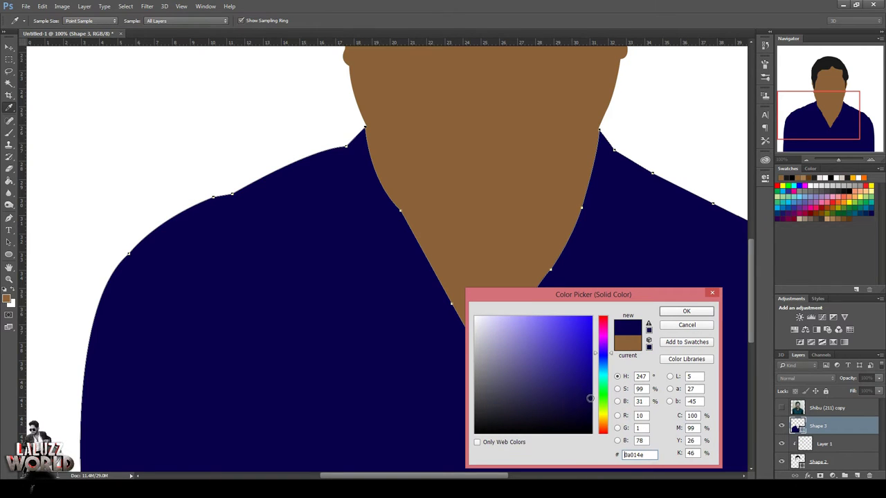
{"action": "left_click", "coordinate": [687, 310]}
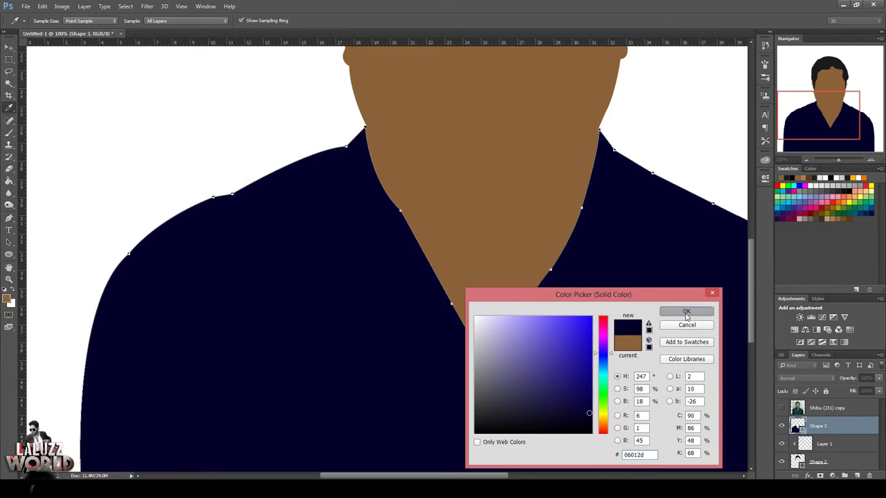
{"action": "left_click", "coordinate": [807, 161]}
{"action": "left_click", "coordinate": [807, 160]}
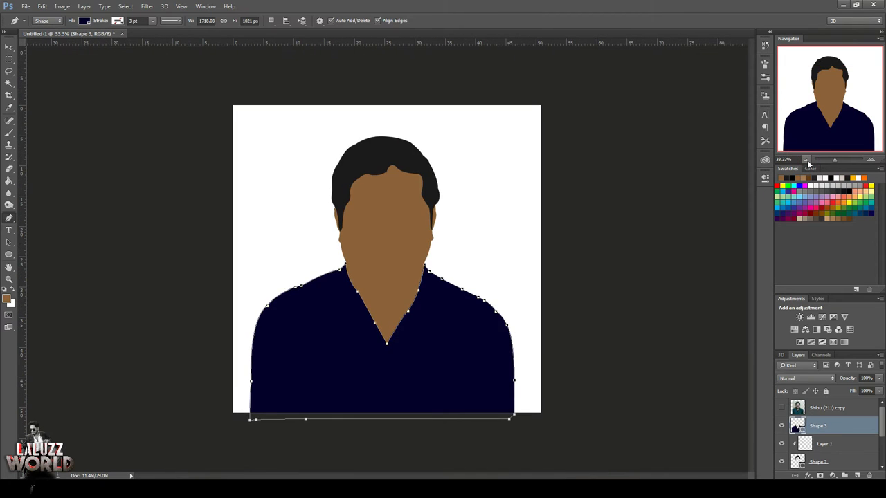
{"action": "left_click", "coordinate": [782, 408]}
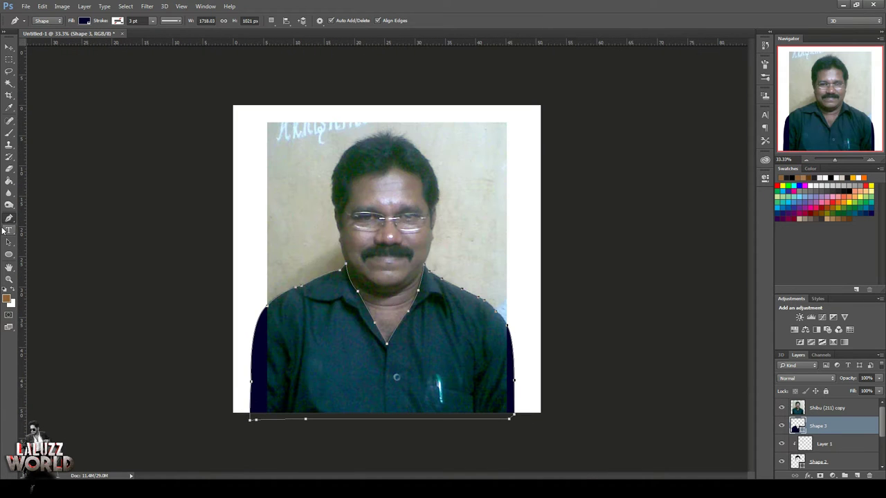
Darken the shirt fill to a greyer dark tone, comparing it against the photo
{"action": "double_click", "coordinate": [798, 425]}
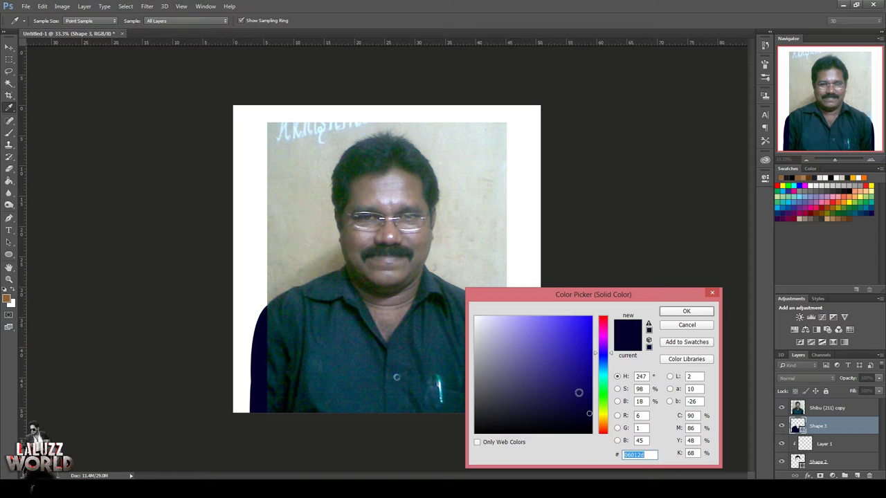
{"action": "left_click_drag", "start_coordinate": [578, 392], "coordinate": [574, 414]}
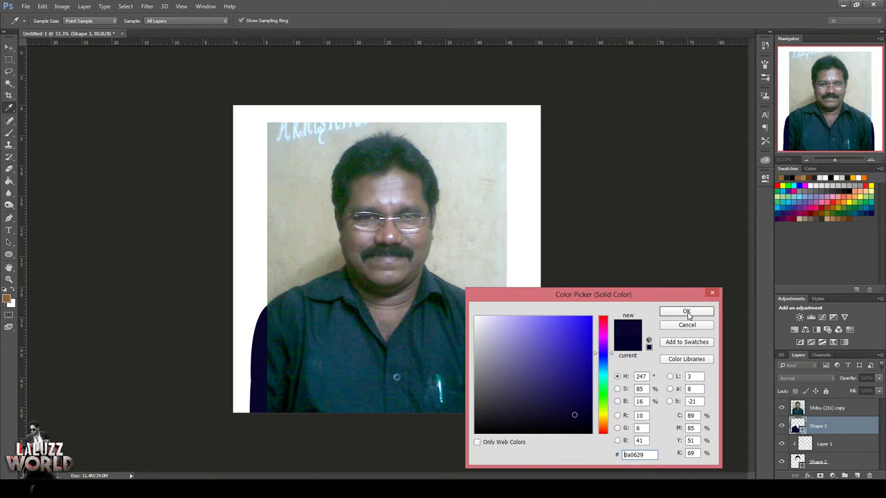
{"action": "left_click", "coordinate": [687, 312]}
{"action": "left_click", "coordinate": [781, 408]}
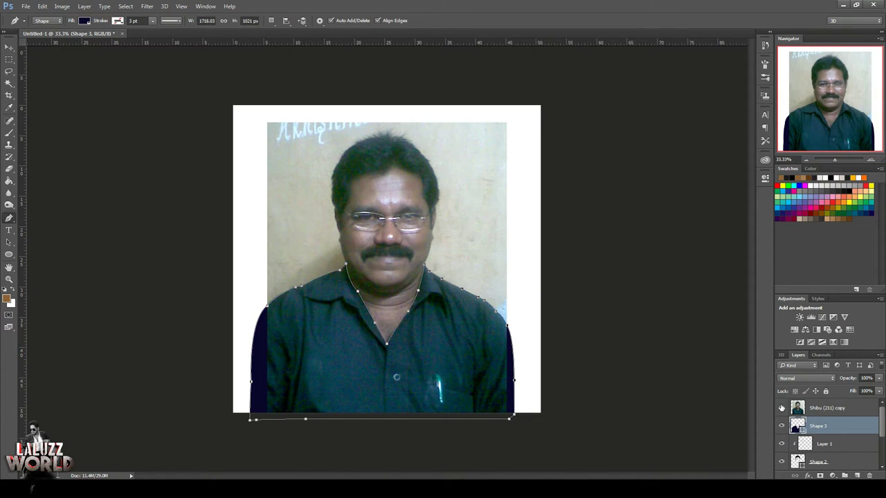
{"action": "double_click", "coordinate": [797, 426]}
{"action": "left_click_drag", "start_coordinate": [496, 411], "coordinate": [490, 408]}
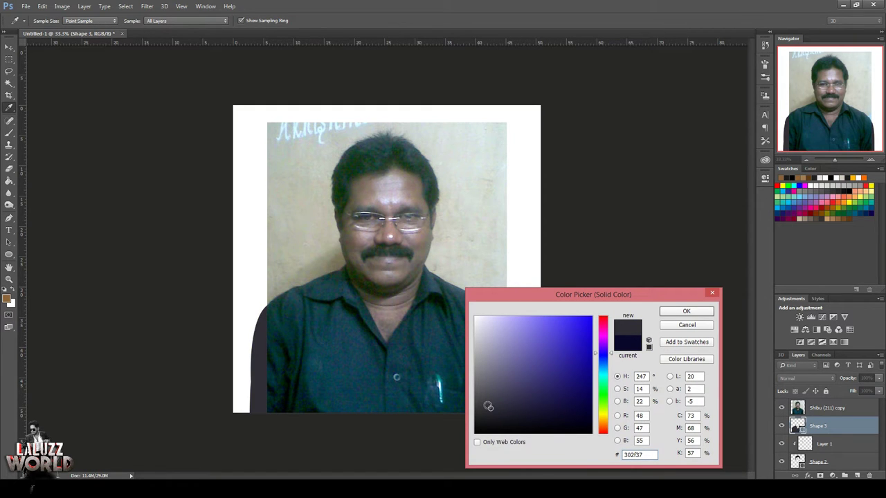
{"action": "left_click", "coordinate": [686, 312]}
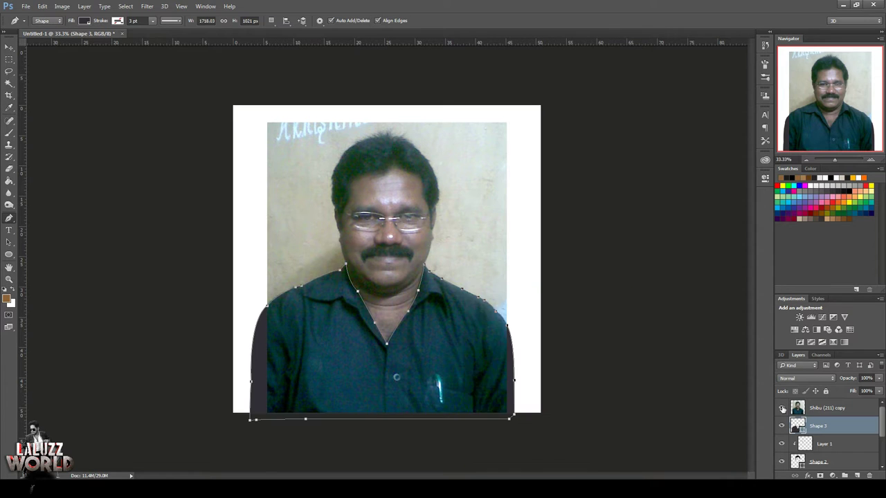
{"action": "left_click", "coordinate": [781, 407]}
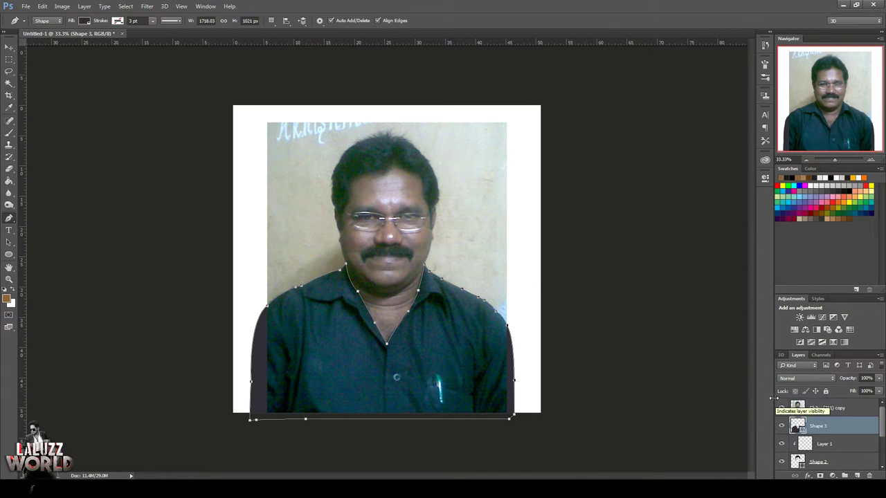
Set the shirt fill to pure black #000000 and show the photo again, zoomed in
{"action": "double_click", "coordinate": [797, 425]}
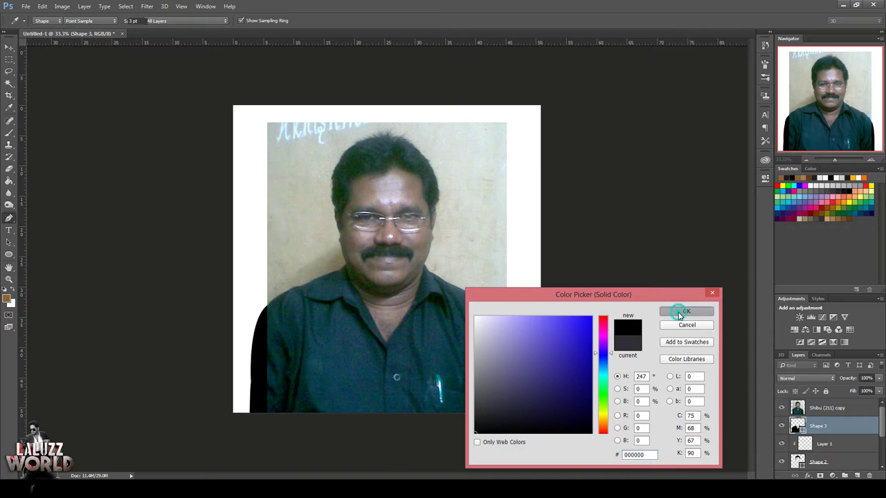
{"action": "left_click", "coordinate": [685, 311]}
{"action": "left_click", "coordinate": [781, 407]}
{"action": "left_click", "coordinate": [781, 408]}
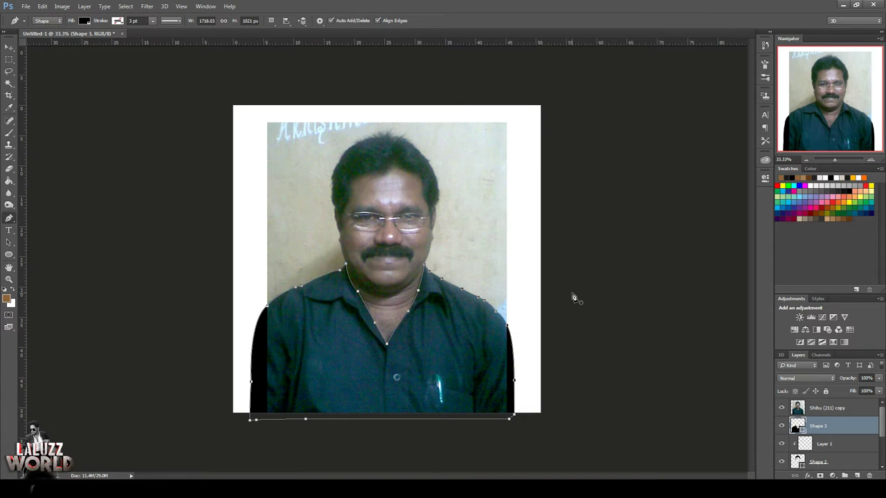
{"action": "left_click", "coordinate": [871, 160]}
{"action": "left_click", "coordinate": [870, 160]}
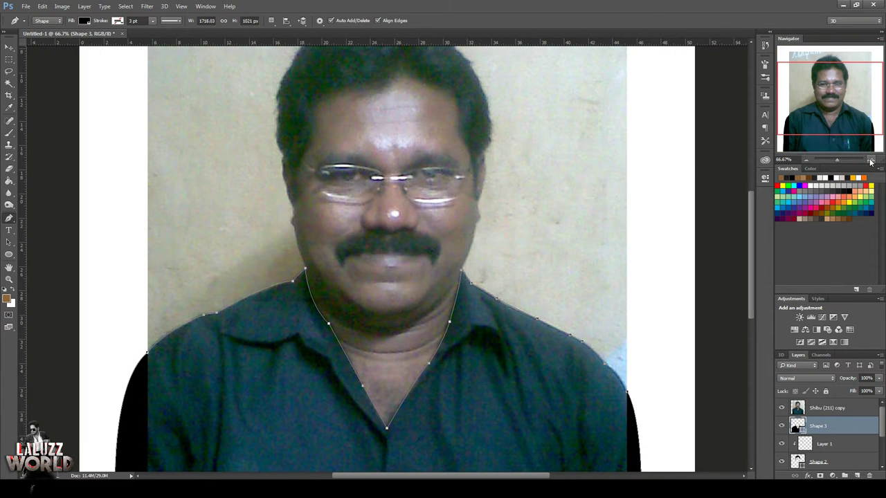
{"action": "scroll", "coordinate": [833, 449], "scroll_direction": "down", "scroll_amount": 3}
Set a brown shape fill and start a Pen outline up the left side of the face
{"action": "left_click", "coordinate": [838, 429]}
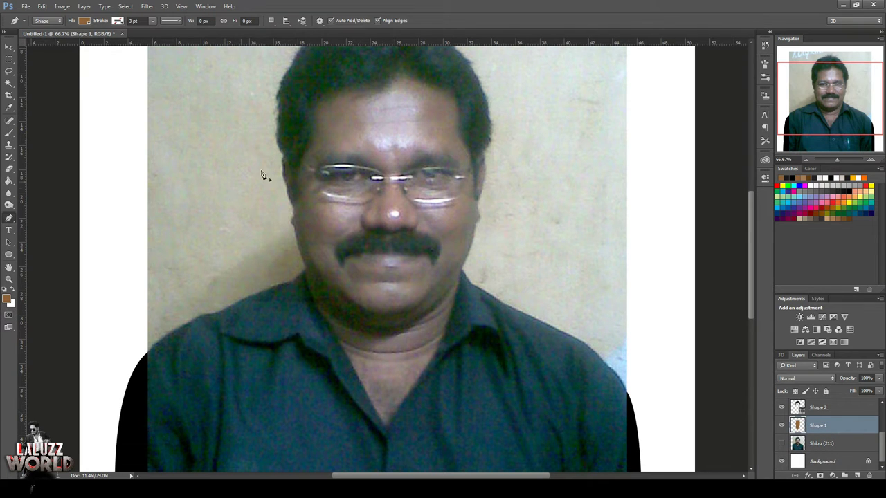
{"action": "left_click", "coordinate": [84, 22]}
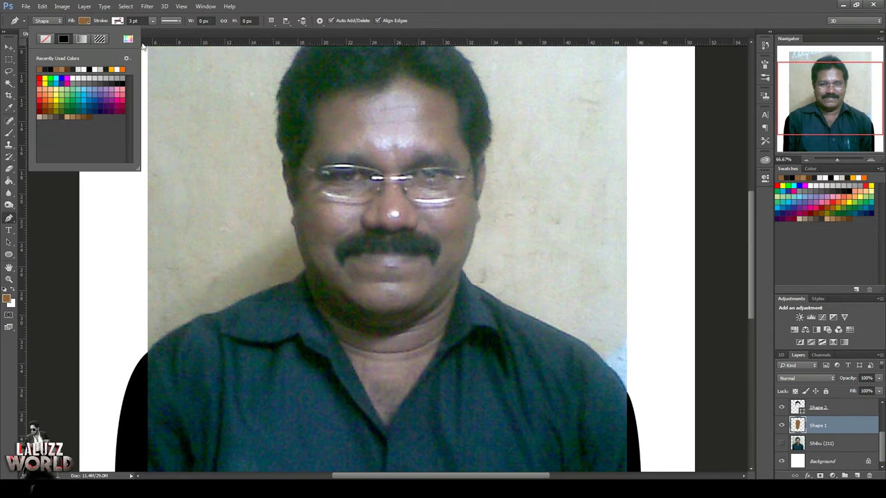
{"action": "left_click", "coordinate": [128, 39]}
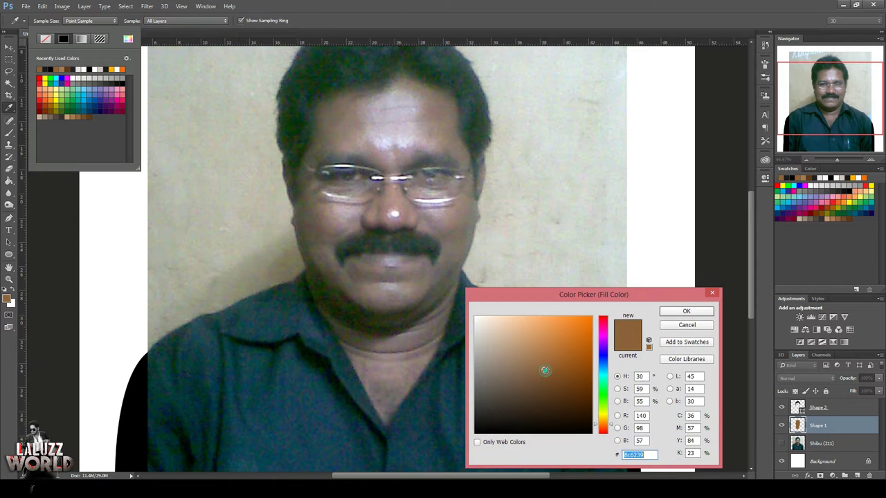
{"action": "left_click", "coordinate": [680, 317]}
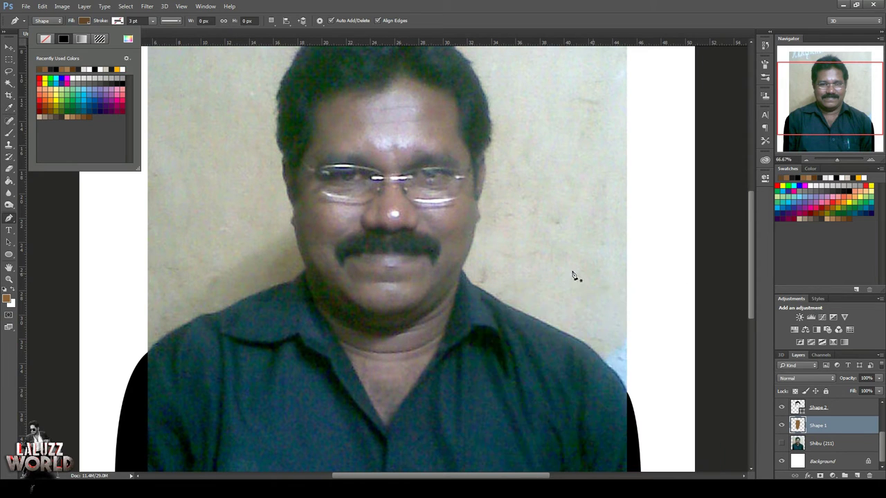
{"action": "left_click", "coordinate": [306, 233]}
{"action": "left_click_drag", "start_coordinate": [308, 160], "coordinate": [335, 119]}
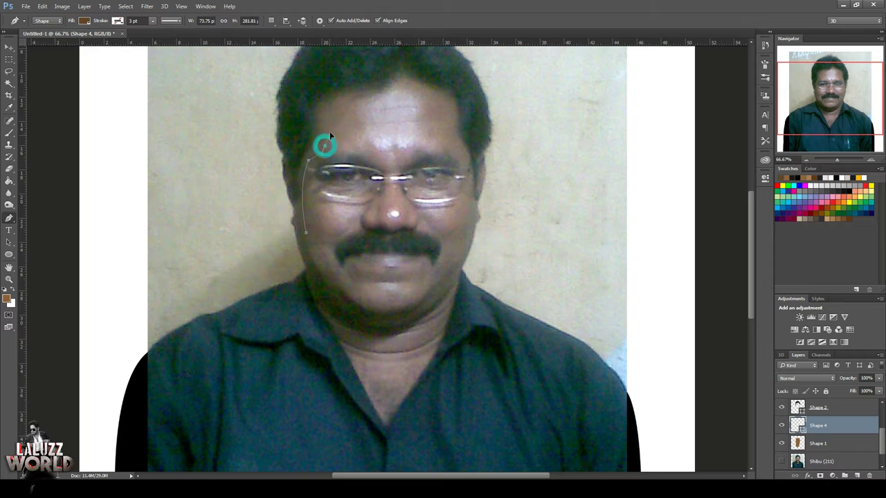
{"action": "left_click", "coordinate": [325, 148], "text": "alt"}
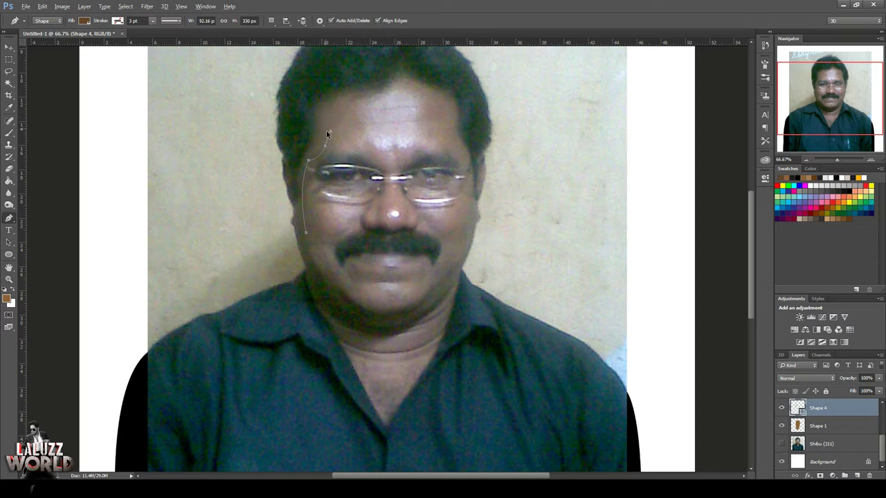
Trace the outline over the temple, down the right side and along the jaw, then undo the points
{"action": "mouse_move", "coordinate": [326, 147]}
{"action": "left_mouse_down"}
{"action": "mouse_move", "coordinate": [320, 125]}
{"action": "mouse_move", "coordinate": [381, 107]}
{"action": "mouse_move", "coordinate": [409, 78]}
{"action": "left_mouse_up"}
{"action": "left_click", "coordinate": [428, 111]}
{"action": "left_click_drag", "start_coordinate": [463, 146], "coordinate": [475, 138]}
{"action": "mouse_move", "coordinate": [471, 201]}
{"action": "left_mouse_down"}
{"action": "mouse_move", "coordinate": [467, 254]}
{"action": "mouse_move", "coordinate": [442, 280]}
{"action": "left_mouse_up"}
{"action": "mouse_move", "coordinate": [431, 283]}
{"action": "left_mouse_down"}
{"action": "mouse_move", "coordinate": [436, 292]}
{"action": "mouse_move", "coordinate": [392, 312]}
{"action": "mouse_move", "coordinate": [408, 313]}
{"action": "left_mouse_up"}
{"action": "key", "text": "ctrl+z"}
{"action": "left_click_drag", "start_coordinate": [331, 274], "coordinate": [332, 275]}
{"action": "left_click_drag", "start_coordinate": [314, 260], "coordinate": [309, 240]}
{"action": "key", "text": "ctrl+alt+z"}
{"action": "key", "text": "ctrl+alt+z"}
{"action": "key", "text": "ctrl+alt+z"}
{"action": "key", "text": "ctrl+alt+z"}
{"action": "key", "text": "ctrl+alt+z"}
{"action": "key", "text": "ctrl+alt+z"}
{"action": "key", "text": "ctrl+alt+z"}
{"action": "key", "text": "ctrl+alt+z"}
{"action": "key", "text": "ctrl+alt+z"}
{"action": "key", "text": "ctrl+alt+z"}
{"action": "key", "text": "ctrl+alt+z"}
{"action": "key", "text": "ctrl+alt+z"}
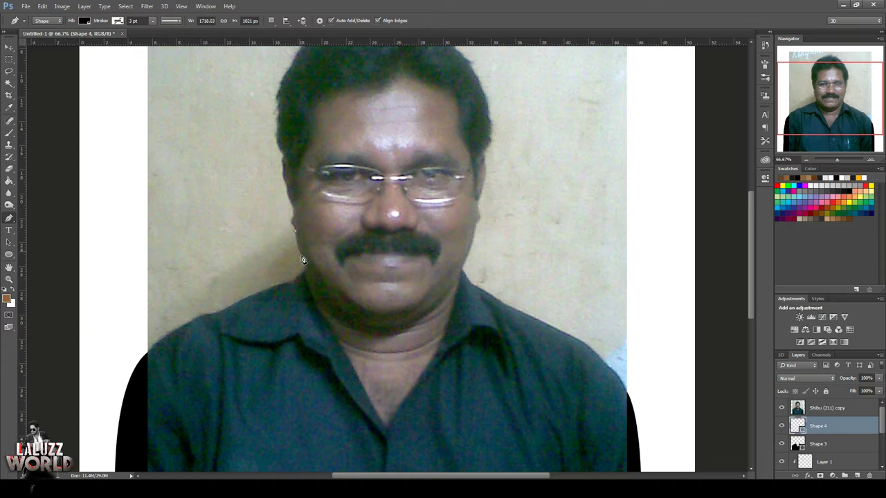
Pick a brown fill and start the shadow shape from the left cheek to the chin
{"action": "left_click", "coordinate": [86, 20]}
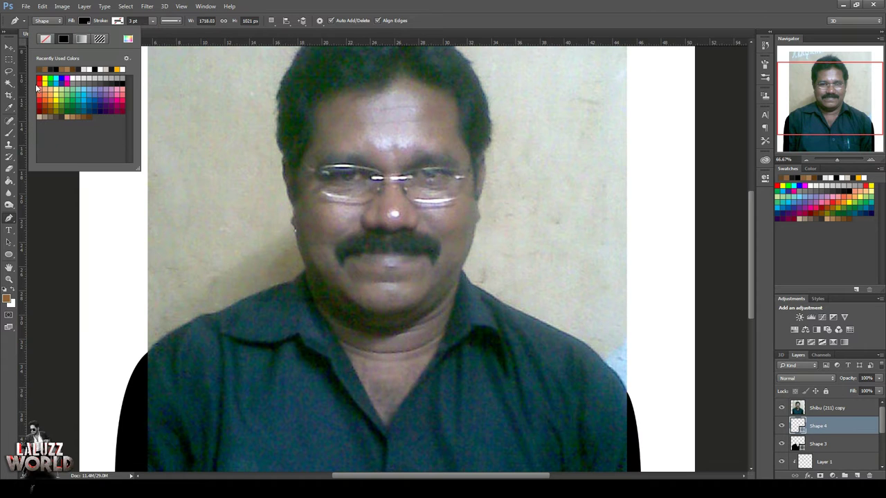
{"action": "left_click", "coordinate": [44, 69]}
{"action": "left_click", "coordinate": [317, 301]}
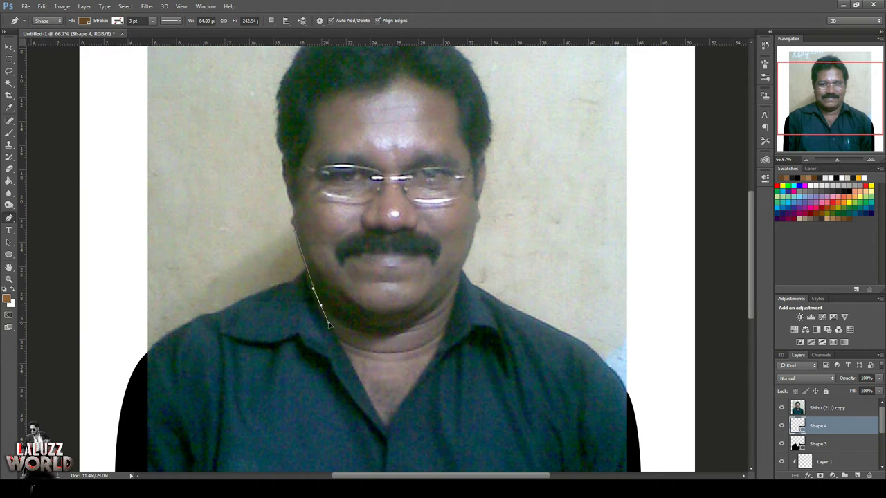
{"action": "left_click_drag", "start_coordinate": [328, 324], "coordinate": [336, 325]}
{"action": "left_click_drag", "start_coordinate": [460, 279], "coordinate": [521, 169]}
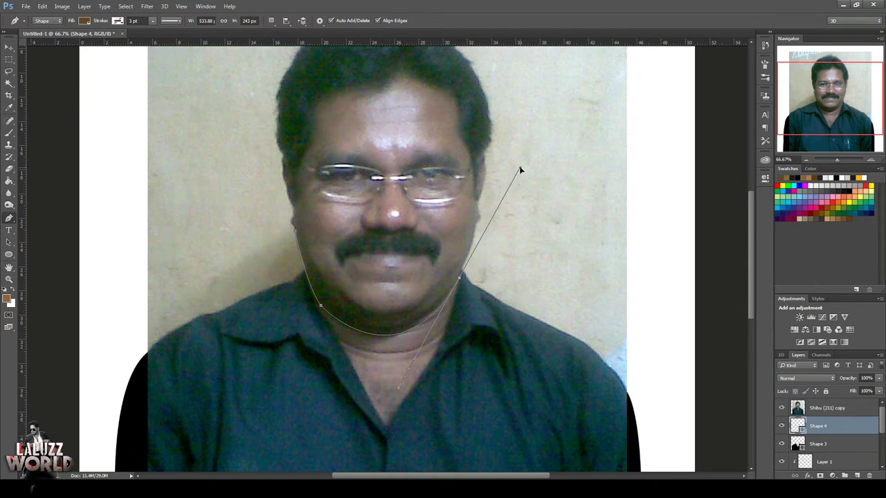
{"action": "left_click", "coordinate": [459, 278], "text": "alt"}
{"action": "left_click", "coordinate": [462, 273]}
{"action": "left_click", "coordinate": [461, 275], "text": "alt"}
Shape the chin curve and run the shadow under the chin, across the neck, back to the cheek
{"action": "scroll", "coordinate": [458, 274], "scroll_direction": "up", "scroll_amount": 3}
{"action": "left_click_drag", "start_coordinate": [463, 280], "coordinate": [445, 291]}
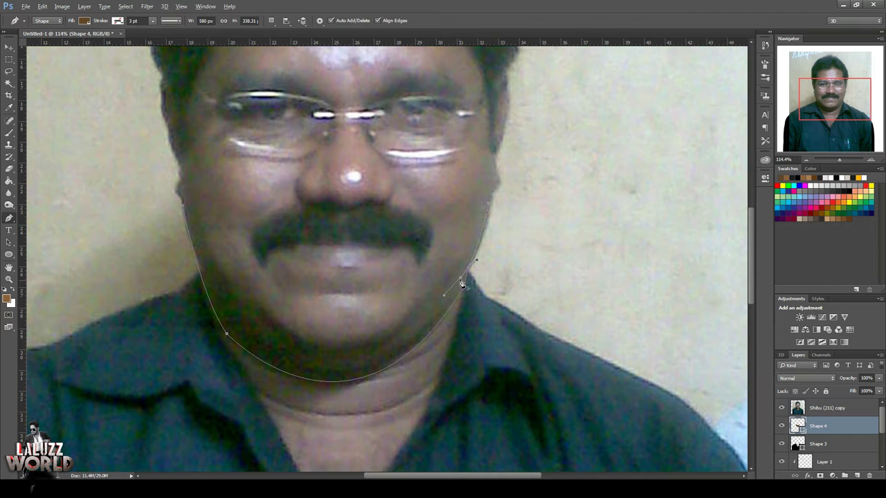
{"action": "left_click", "coordinate": [470, 266]}
{"action": "left_click", "coordinate": [465, 270]}
{"action": "left_click_drag", "start_coordinate": [466, 263], "coordinate": [437, 288]}
{"action": "mouse_move", "coordinate": [372, 360]}
{"action": "left_mouse_down"}
{"action": "mouse_move", "coordinate": [334, 373]}
{"action": "mouse_move", "coordinate": [416, 314]}
{"action": "left_mouse_up"}
{"action": "left_click_drag", "start_coordinate": [297, 336], "coordinate": [284, 333]}
{"action": "left_click_drag", "start_coordinate": [183, 159], "coordinate": [155, 48]}
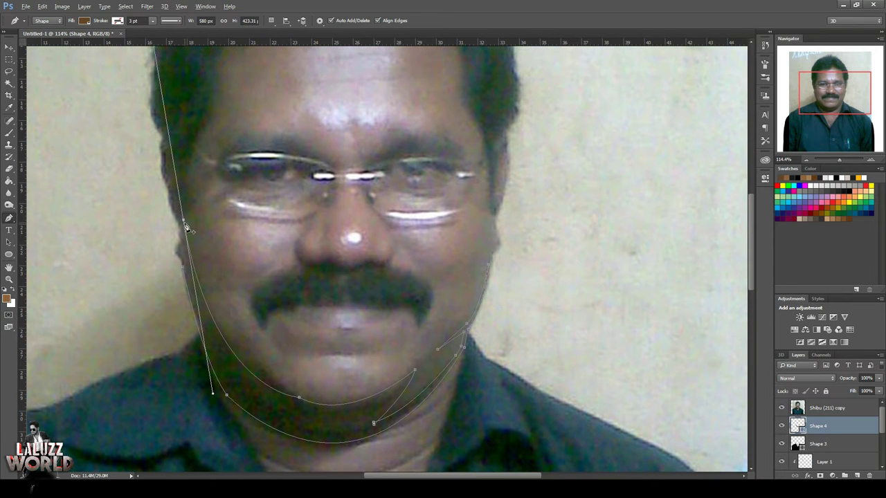
{"action": "left_click", "coordinate": [183, 220], "text": "alt"}
Finish the jaw shadow path, checking it with the photo hidden, then show the photo again
{"action": "left_click", "coordinate": [781, 407]}
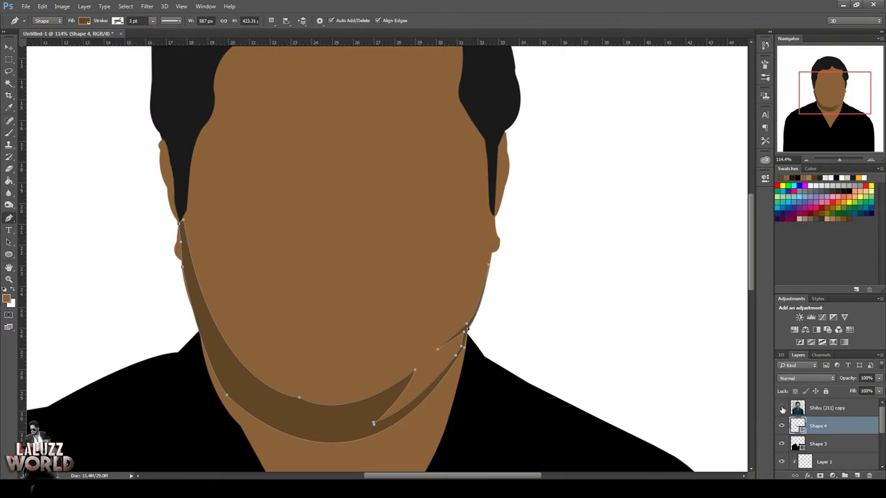
{"action": "key", "text": "m"}
{"action": "left_click", "coordinate": [9, 46]}
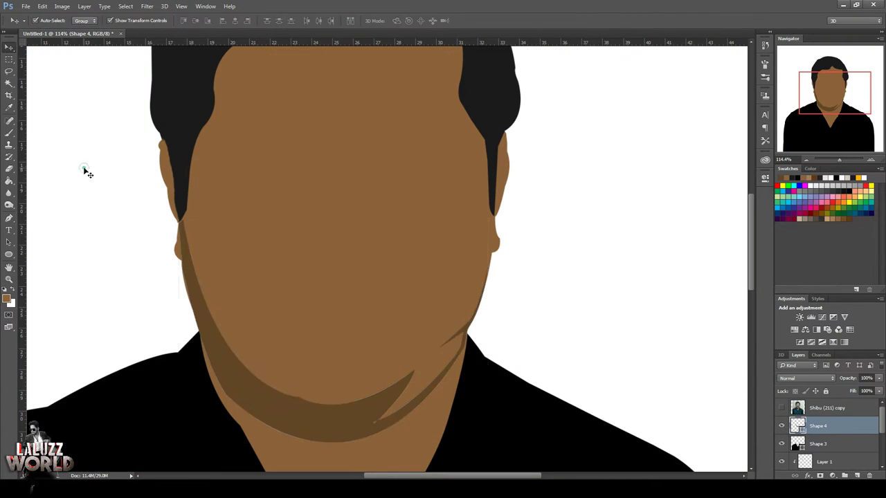
{"action": "left_click", "coordinate": [85, 170]}
{"action": "scroll", "coordinate": [328, 235], "scroll_direction": "up", "scroll_amount": 3}
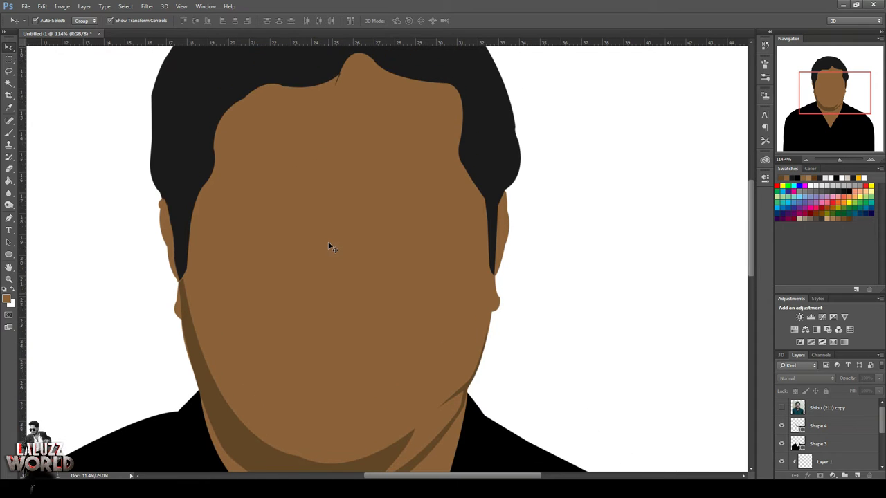
{"action": "left_click", "coordinate": [781, 407]}
{"action": "scroll", "coordinate": [245, 297], "scroll_direction": "up", "scroll_amount": 1}
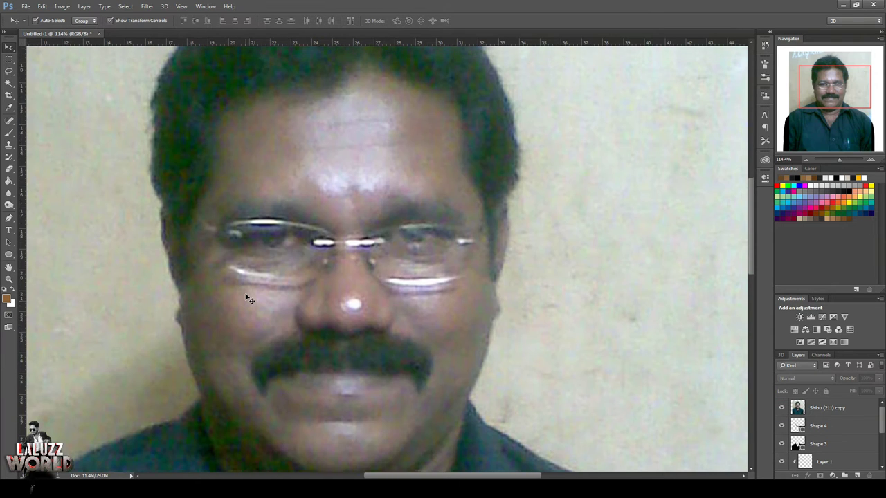
{"action": "scroll", "coordinate": [245, 296], "scroll_direction": "up", "scroll_amount": 2}
{"action": "left_click", "coordinate": [9, 219]}
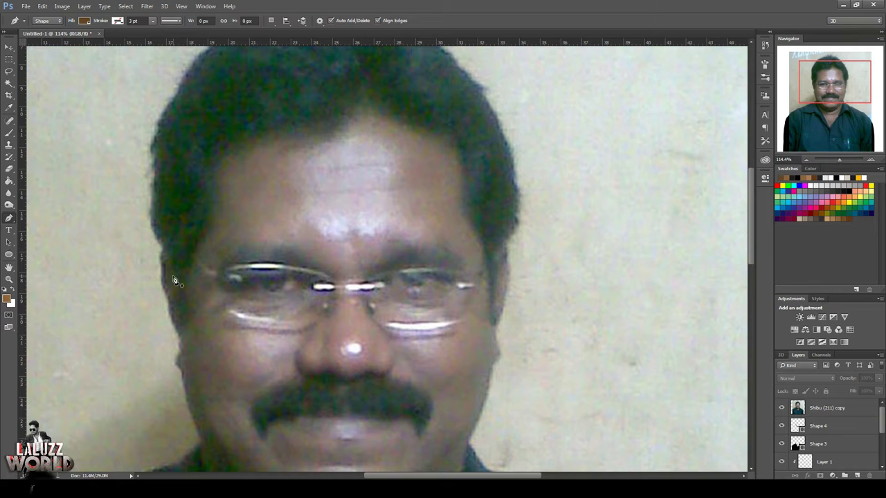
Trace Shape 5 over the top of the head, down the right temple and along the right hairline
{"action": "left_click", "coordinate": [185, 317]}
{"action": "left_click_drag", "start_coordinate": [227, 81], "coordinate": [322, 58]}
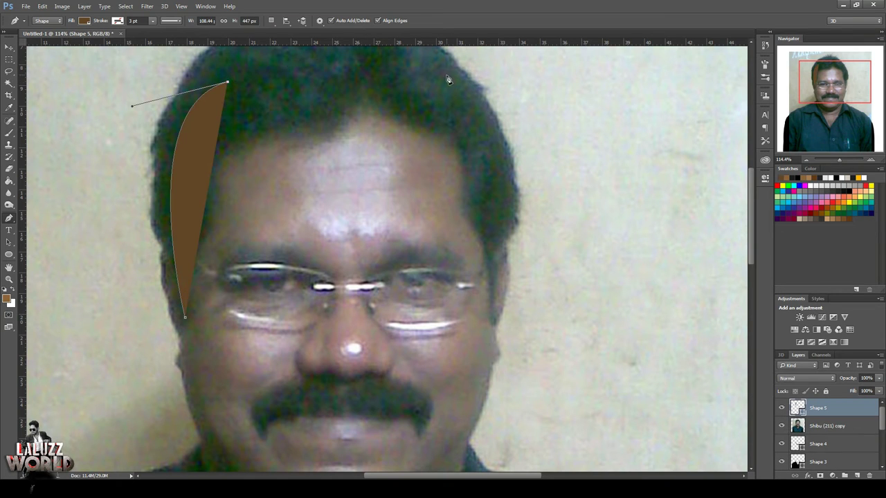
{"action": "left_click_drag", "start_coordinate": [467, 111], "coordinate": [498, 175]}
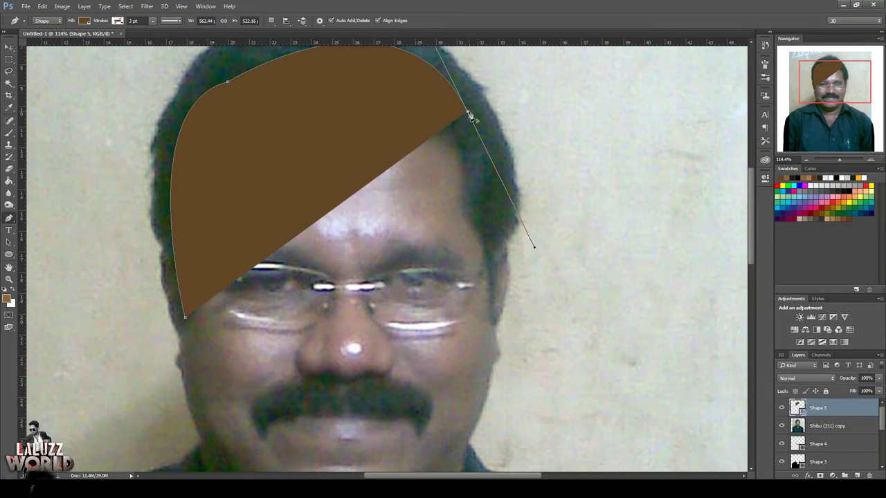
{"action": "left_click_drag", "start_coordinate": [833, 426], "coordinate": [834, 429]}
{"action": "left_click_drag", "start_coordinate": [494, 248], "coordinate": [488, 311]}
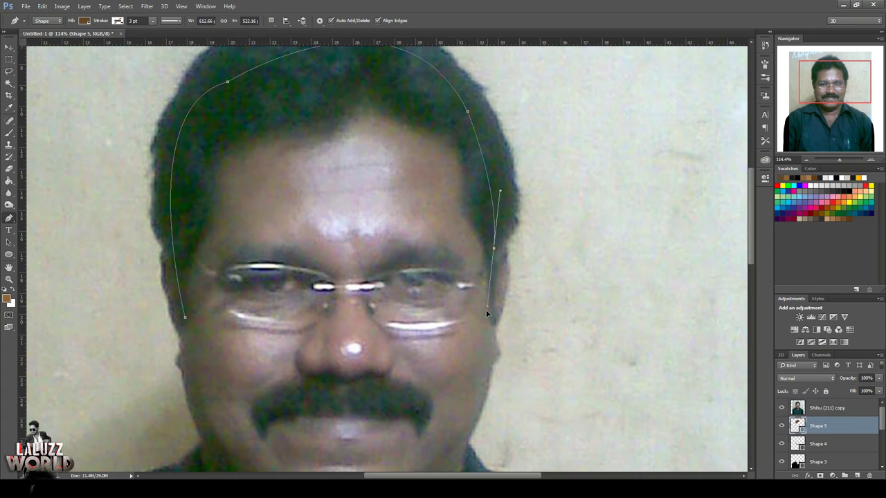
{"action": "left_click", "coordinate": [494, 249], "text": "alt"}
{"action": "left_click", "coordinate": [492, 282]}
{"action": "left_click_drag", "start_coordinate": [494, 247], "coordinate": [445, 217]}
{"action": "mouse_move", "coordinate": [443, 180]}
{"action": "left_mouse_down"}
{"action": "mouse_move", "coordinate": [452, 151]}
{"action": "mouse_move", "coordinate": [396, 144]}
{"action": "left_mouse_up"}
Add the forehead hairline points, hide the photo, and move Shape 5 beneath the hair layer
{"action": "left_click_drag", "start_coordinate": [371, 131], "coordinate": [302, 152]}
{"action": "left_click_drag", "start_coordinate": [238, 186], "coordinate": [230, 205]}
{"action": "left_click_drag", "start_coordinate": [316, 155], "coordinate": [281, 155]}
{"action": "left_click", "coordinate": [317, 156], "text": "alt"}
{"action": "left_click_drag", "start_coordinate": [233, 229], "coordinate": [236, 255]}
{"action": "left_click", "coordinate": [232, 230], "text": "alt"}
{"action": "left_click", "coordinate": [781, 408]}
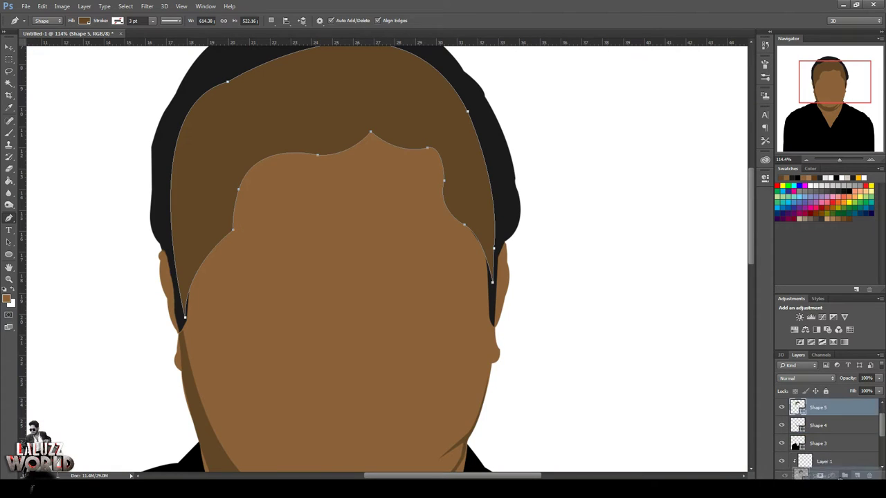
{"action": "left_click_drag", "start_coordinate": [837, 432], "coordinate": [831, 442]}
{"action": "left_click", "coordinate": [9, 59]}
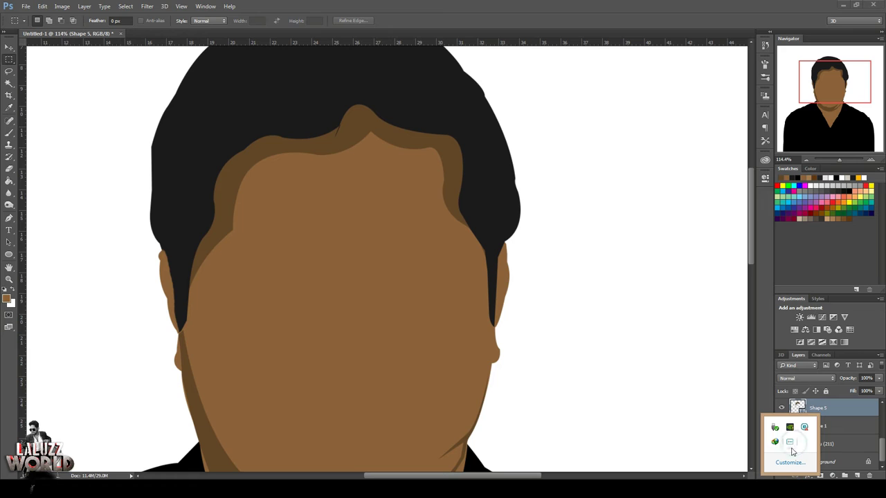
Save the document, pan to the lower face and neck, and show the original photo
{"action": "key", "text": "ctrl+s"}
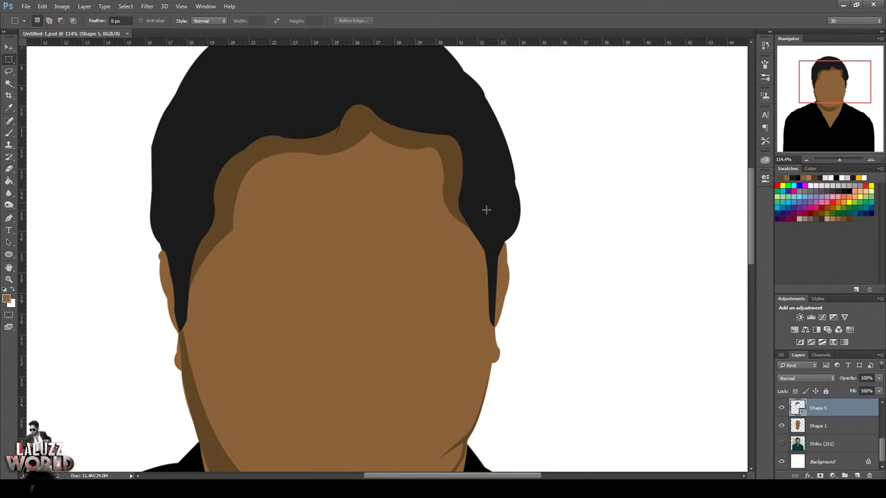
{"action": "left_click", "coordinate": [9, 46]}
{"action": "left_click_drag", "start_coordinate": [846, 83], "coordinate": [844, 98]}
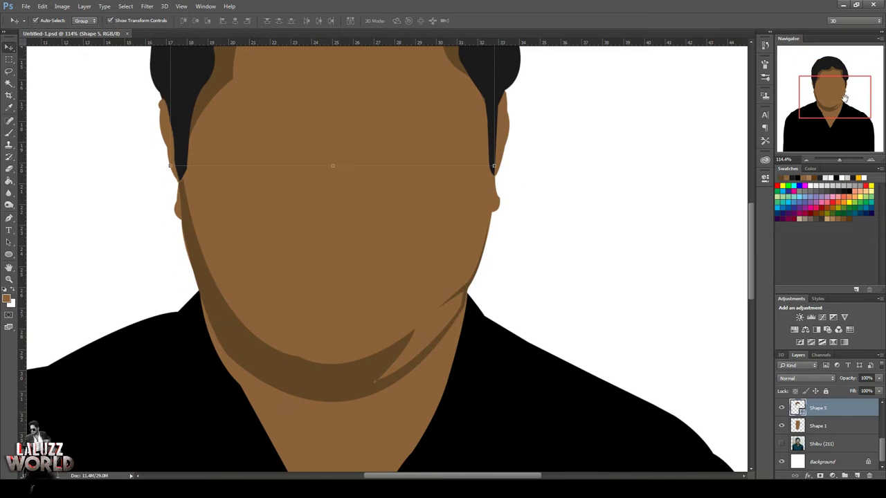
{"action": "left_click", "coordinate": [781, 444]}
{"action": "left_click", "coordinate": [830, 443]}
Duplicate the photo layer, bring the copy to the top, and show it over the shapes
{"action": "key", "text": "ctrl+j"}
{"action": "key", "text": "ctrl+shift+bracketright"}
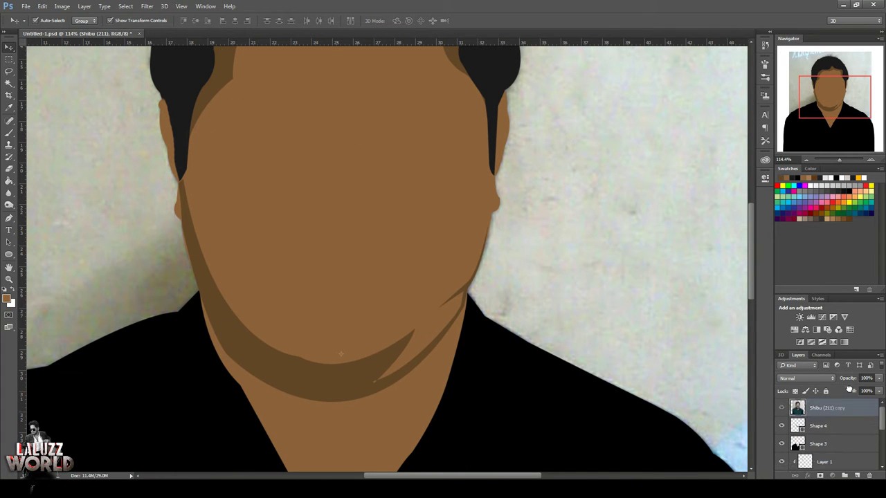
{"action": "left_click", "coordinate": [823, 458]}
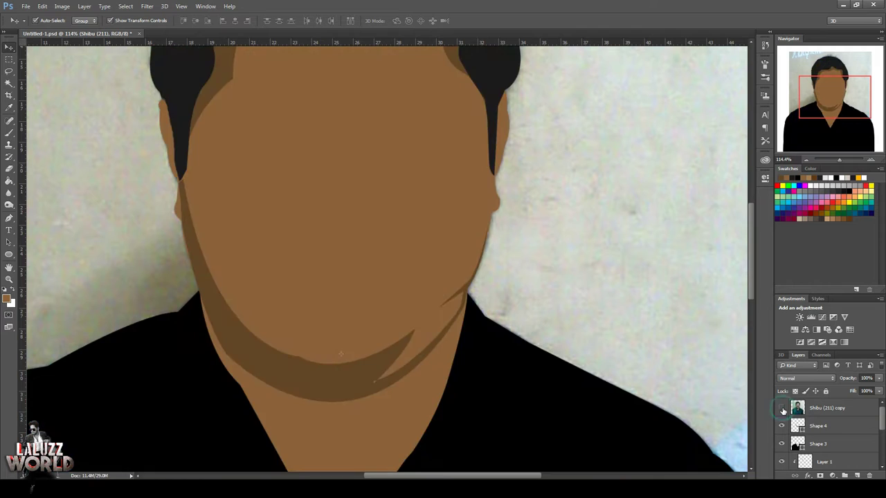
{"action": "left_click", "coordinate": [783, 409]}
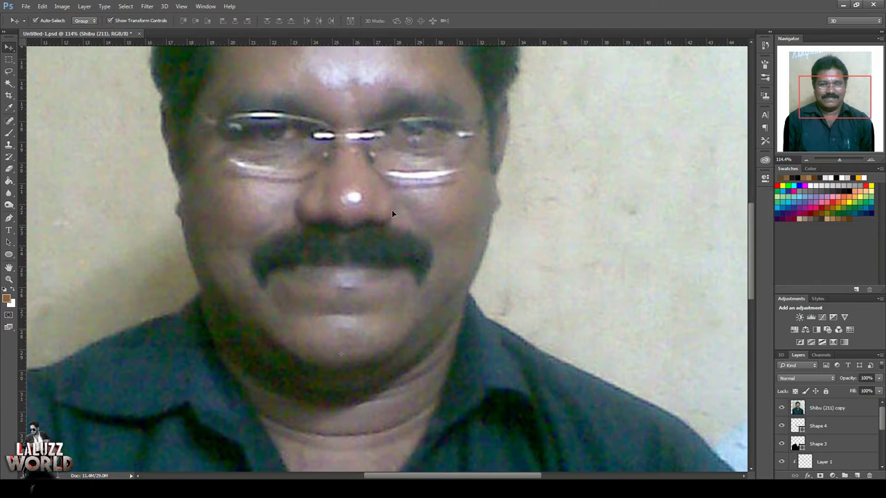
Compare the flat shapes against the photo, then place Shape 6's first anchor on the neck crease
{"action": "left_click", "coordinate": [9, 218]}
{"action": "scroll", "coordinate": [396, 371], "scroll_direction": "down", "scroll_amount": 2}
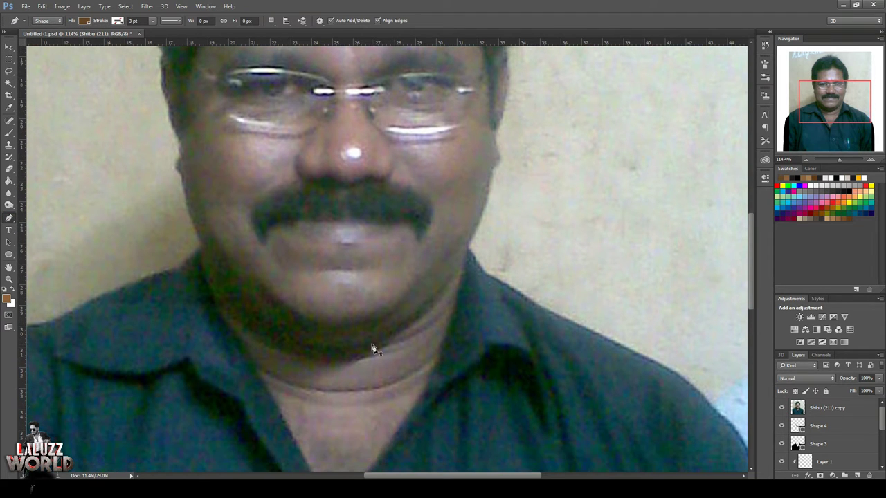
{"action": "left_click", "coordinate": [782, 409]}
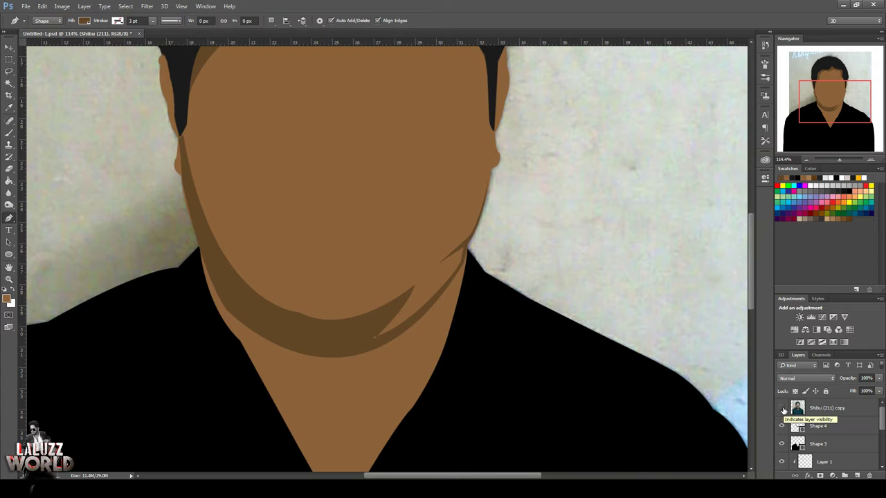
{"action": "left_click", "coordinate": [782, 409]}
{"action": "left_click", "coordinate": [783, 409]}
{"action": "left_click", "coordinate": [783, 408]}
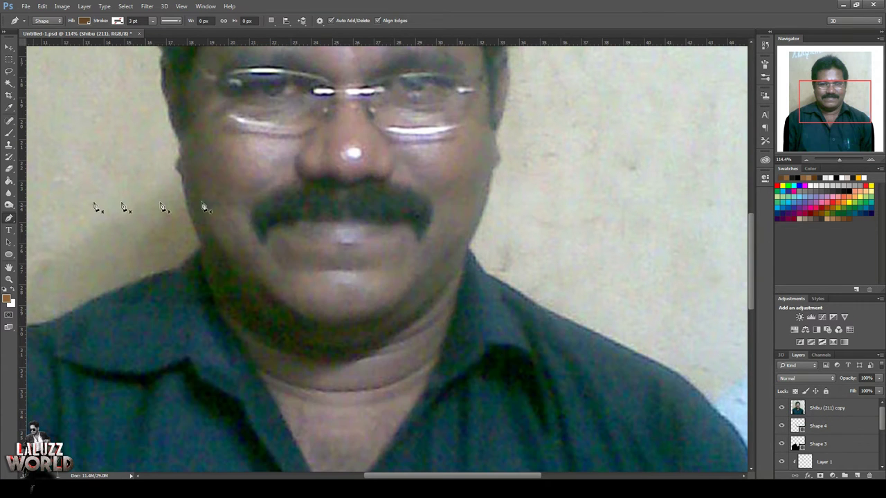
{"action": "left_click", "coordinate": [394, 339]}
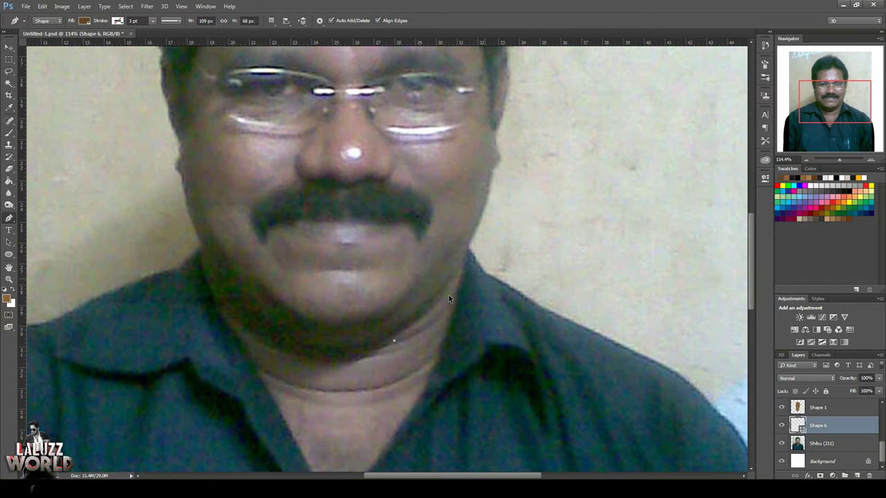
Trace a thin curved shadow along the neck crease below the chin and close it
{"action": "left_click", "coordinate": [453, 288]}
{"action": "left_click_drag", "start_coordinate": [382, 347], "coordinate": [321, 361]}
{"action": "left_click", "coordinate": [376, 352]}
{"action": "left_click_drag", "start_coordinate": [340, 359], "coordinate": [293, 357]}
{"action": "left_click", "coordinate": [368, 344]}
{"action": "scroll", "coordinate": [782, 408], "scroll_direction": "up", "scroll_amount": 1}
{"action": "scroll", "coordinate": [823, 429], "scroll_direction": "down", "scroll_amount": 2}
Check the crease shape against the photo, then begin Shape 7 down the left neck edge
{"action": "left_click", "coordinate": [781, 443]}
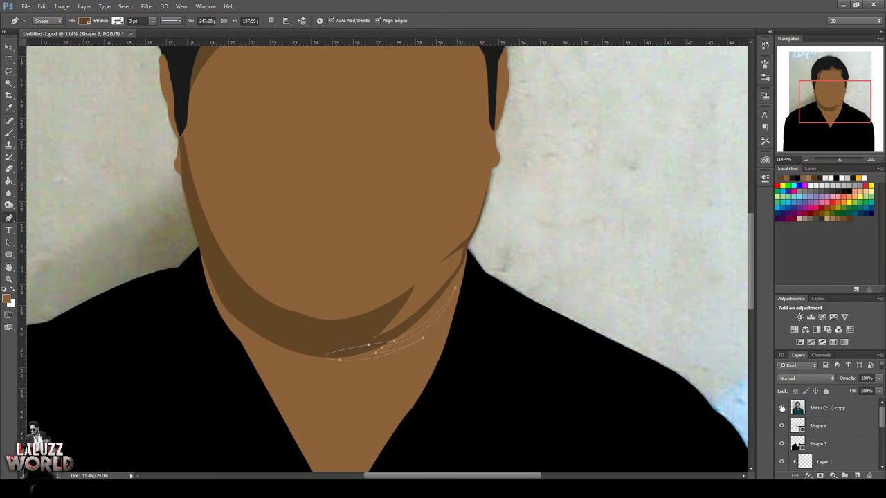
{"action": "scroll", "coordinate": [824, 429], "scroll_direction": "up", "scroll_amount": 2}
{"action": "scroll", "coordinate": [823, 429], "scroll_direction": "up", "scroll_amount": 1}
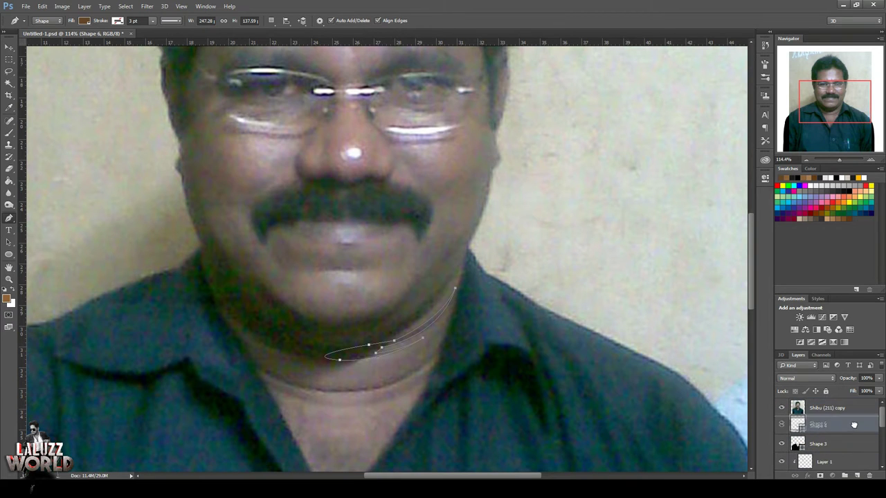
{"action": "scroll", "coordinate": [823, 429], "scroll_direction": "up", "scroll_amount": 1}
{"action": "left_click", "coordinate": [781, 408]}
{"action": "left_click", "coordinate": [781, 408]}
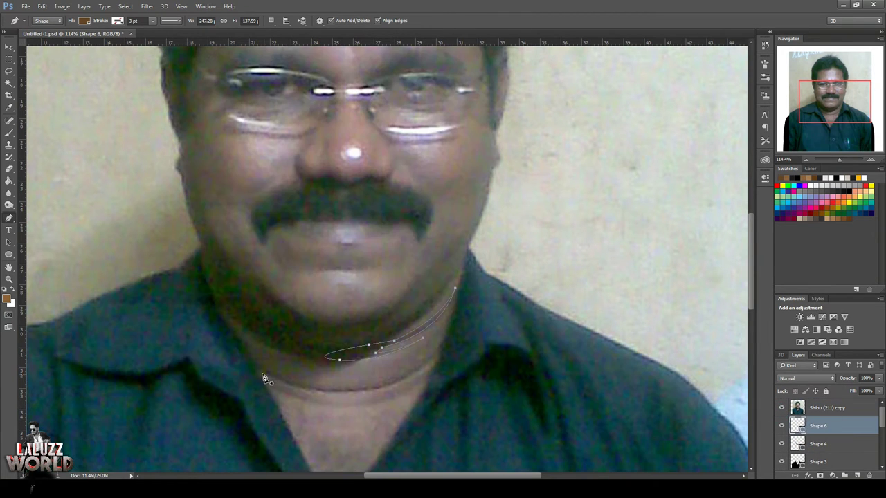
{"action": "left_click", "coordinate": [221, 316]}
{"action": "left_click", "coordinate": [246, 340]}
Trace the shadow outline along the collar line with curved and corner anchors
{"action": "left_click", "coordinate": [255, 361]}
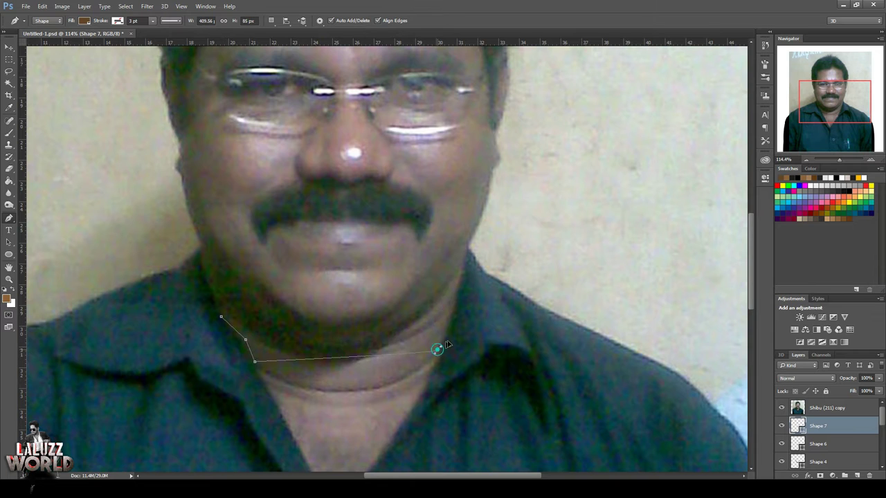
{"action": "left_click_drag", "start_coordinate": [438, 350], "coordinate": [523, 273]}
{"action": "left_click", "coordinate": [437, 351], "text": "alt"}
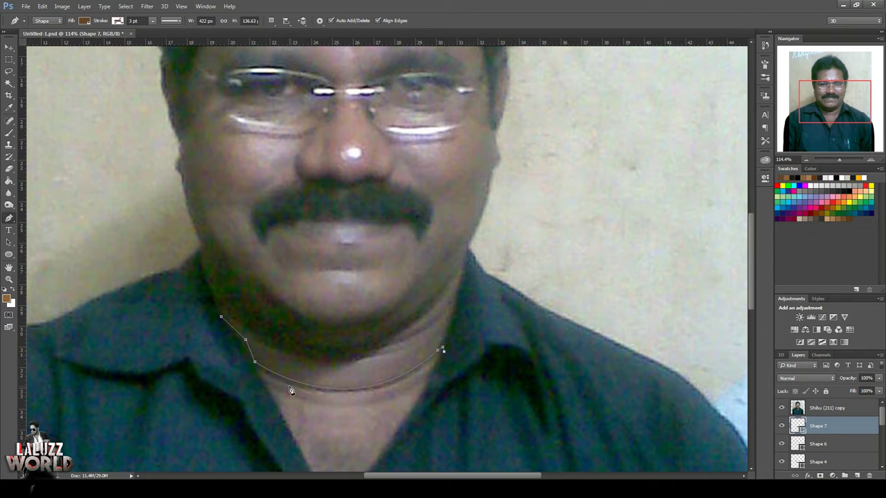
{"action": "left_click_drag", "start_coordinate": [289, 384], "coordinate": [186, 360]}
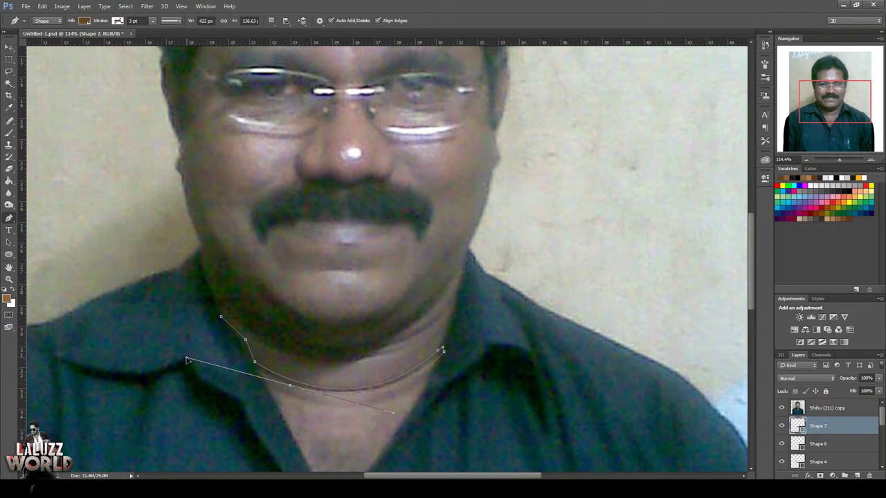
{"action": "left_click", "coordinate": [286, 382], "text": "alt"}
{"action": "left_click_drag", "start_coordinate": [259, 370], "coordinate": [233, 360]}
{"action": "scroll", "coordinate": [276, 388], "scroll_direction": "down", "scroll_amount": 4}
{"action": "scroll", "coordinate": [332, 404], "scroll_direction": "up", "scroll_amount": 1}
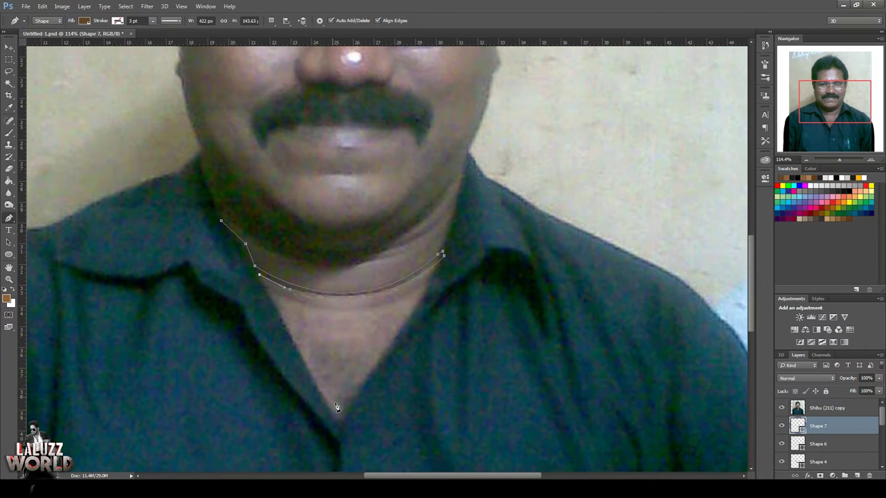
Extend the outline into the shirt's V-neck and back up, closing the collar shadow shape
{"action": "left_click", "coordinate": [339, 417]}
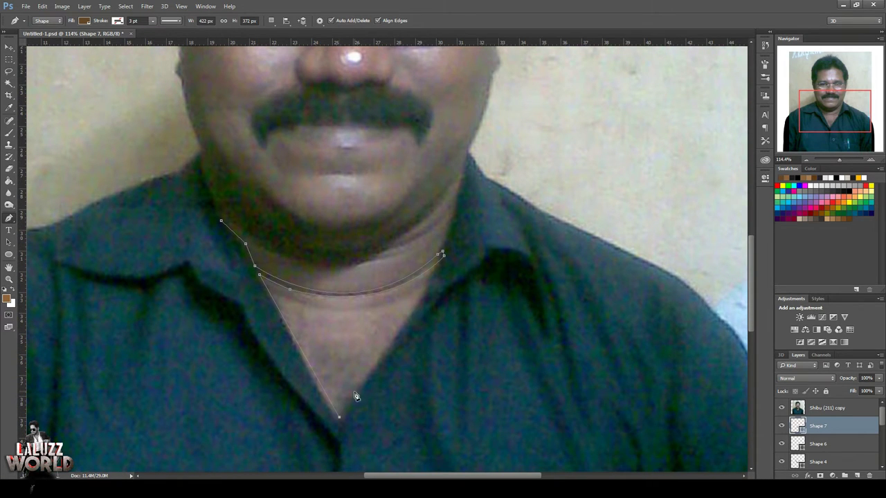
{"action": "left_click_drag", "start_coordinate": [394, 337], "coordinate": [421, 312]}
{"action": "left_click", "coordinate": [395, 337]}
{"action": "scroll", "coordinate": [263, 457], "scroll_direction": "left", "scroll_amount": 10}
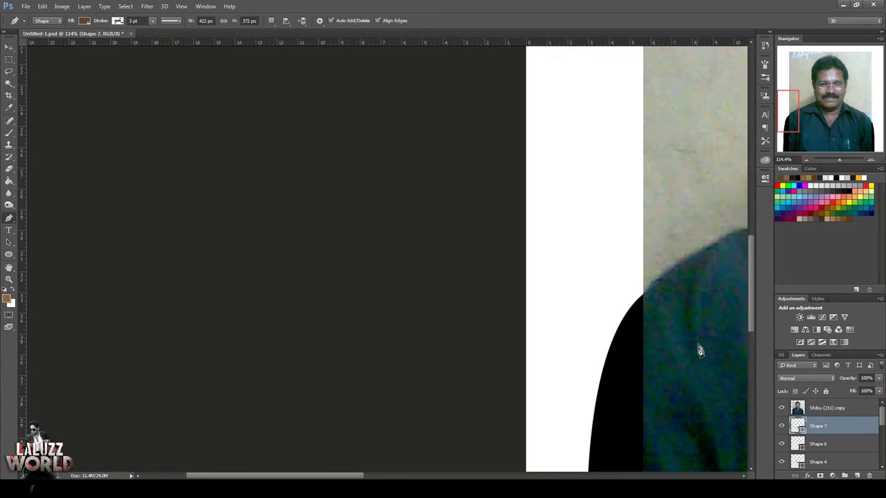
{"action": "scroll", "coordinate": [698, 351], "scroll_direction": "right", "scroll_amount": 10}
{"action": "left_click", "coordinate": [581, 431]}
{"action": "left_click", "coordinate": [550, 440]}
{"action": "left_click", "coordinate": [481, 430]}
{"action": "left_click", "coordinate": [465, 342]}
{"action": "left_click", "coordinate": [437, 249]}
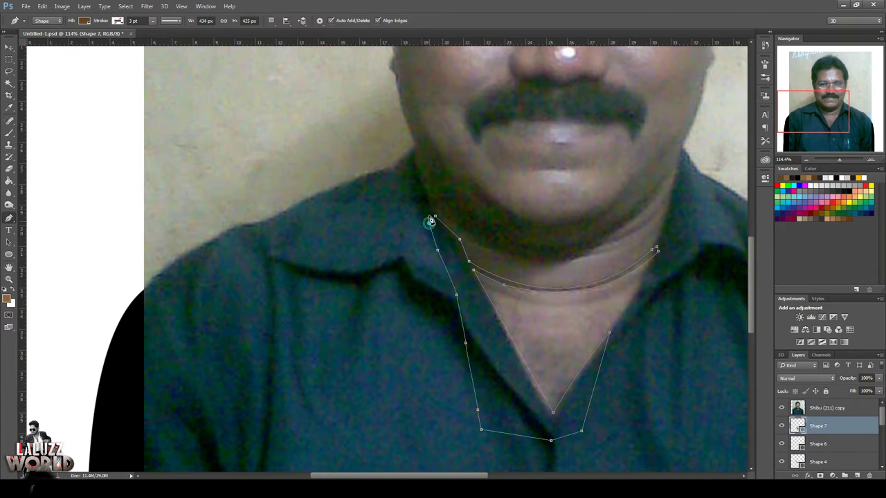
{"action": "left_click", "coordinate": [422, 184]}
{"action": "left_click", "coordinate": [434, 217]}
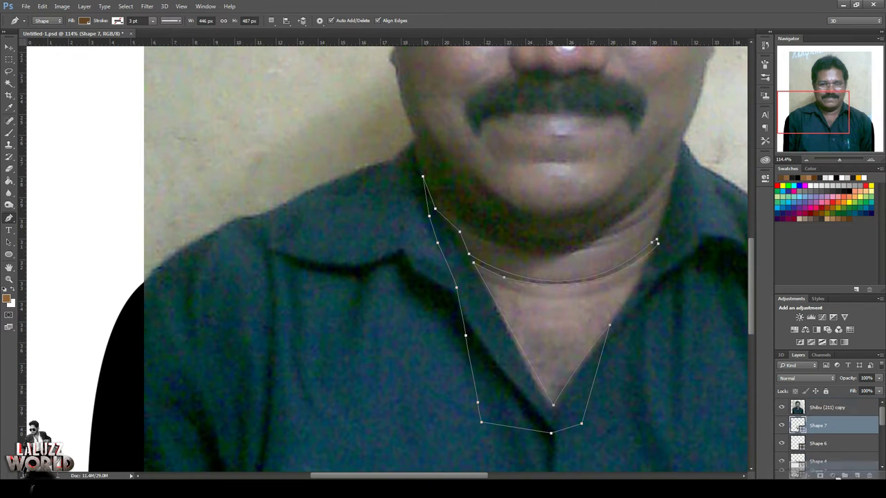
{"action": "scroll", "coordinate": [835, 428], "scroll_direction": "down", "scroll_amount": 2}
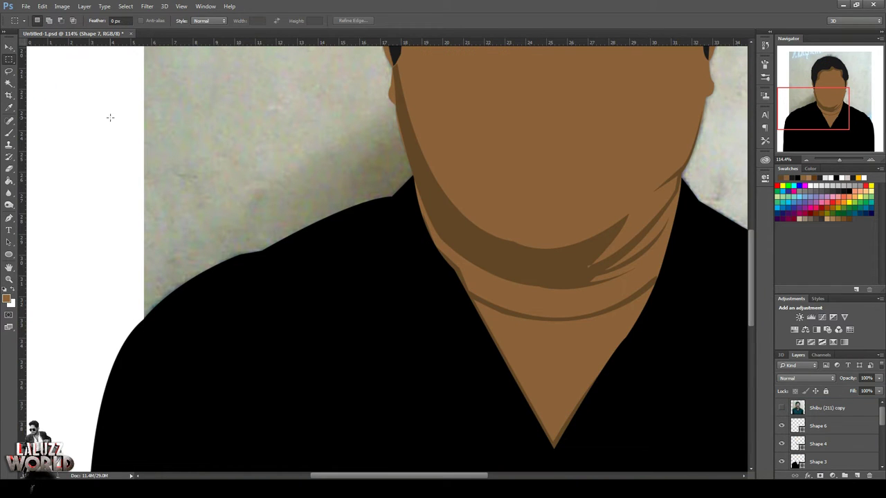
Start tracing the shadow under the left jaw with several anchors, checking it against the photo
{"action": "left_click", "coordinate": [782, 408]}
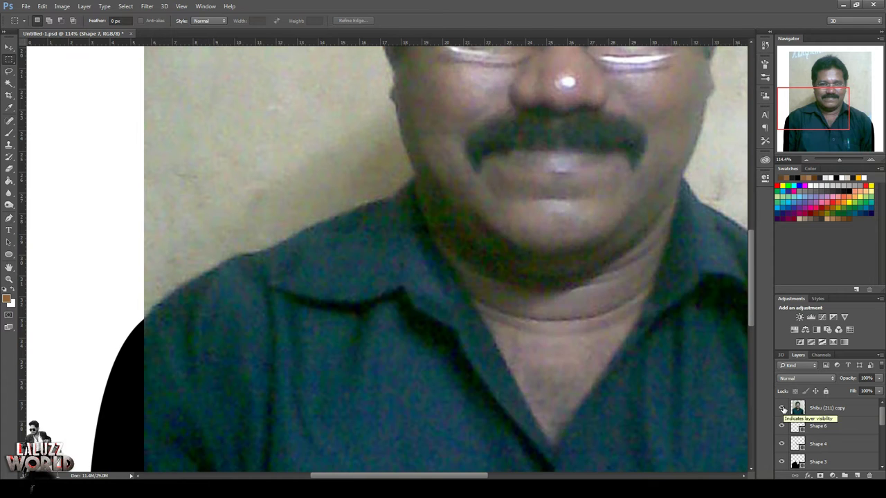
{"action": "left_click", "coordinate": [9, 218]}
{"action": "left_click", "coordinate": [415, 174]}
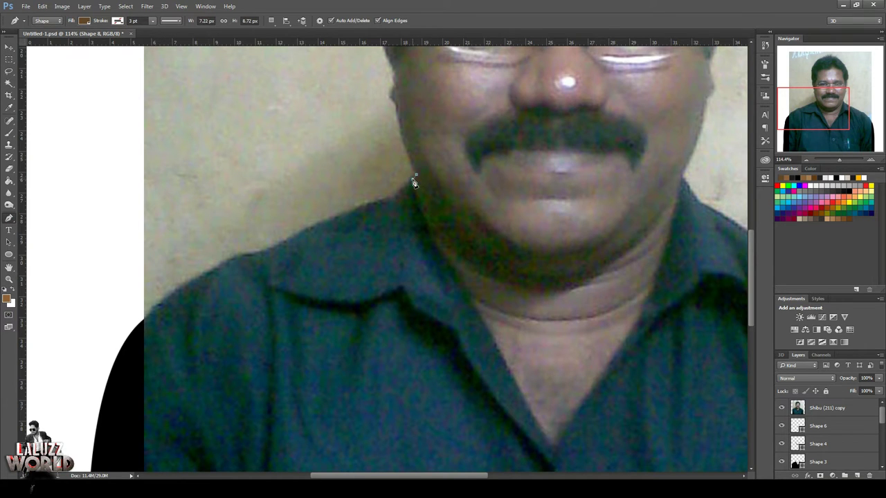
{"action": "left_click_drag", "start_coordinate": [523, 288], "coordinate": [569, 293]}
{"action": "left_click", "coordinate": [448, 252]}
{"action": "left_click", "coordinate": [476, 307]}
{"action": "left_click", "coordinate": [409, 241]}
{"action": "left_click", "coordinate": [391, 197]}
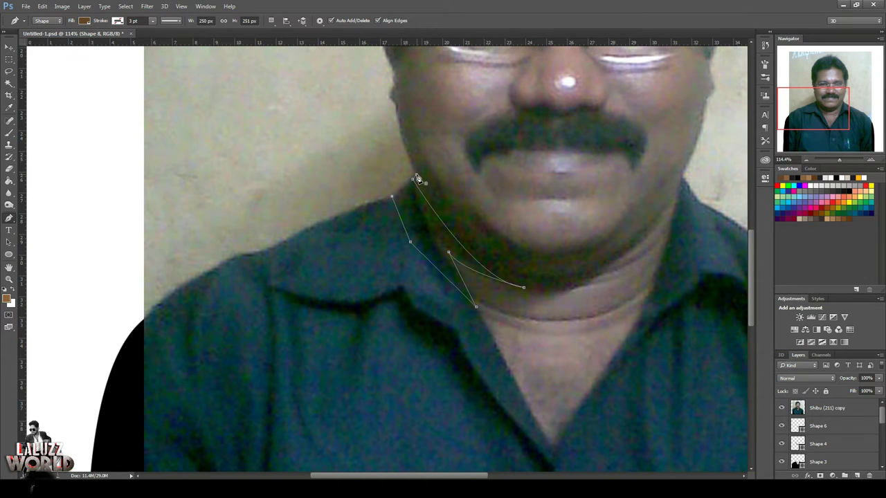
{"action": "left_click", "coordinate": [784, 408]}
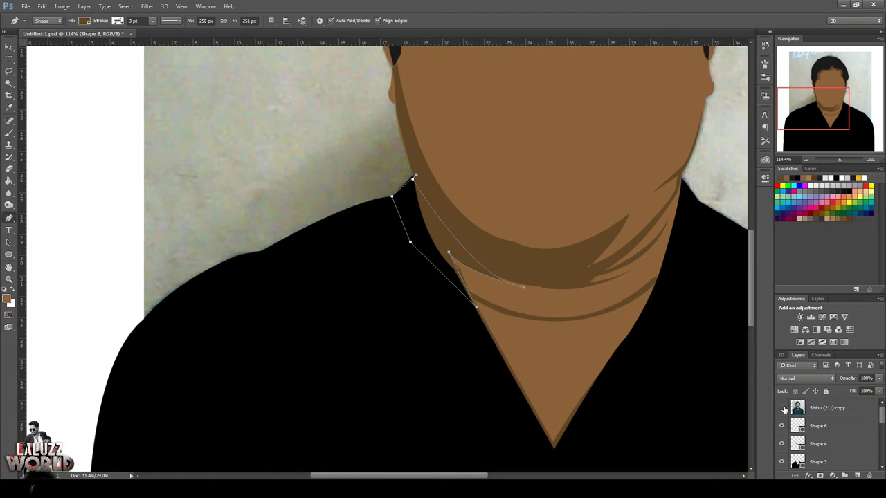
{"action": "left_click", "coordinate": [784, 409]}
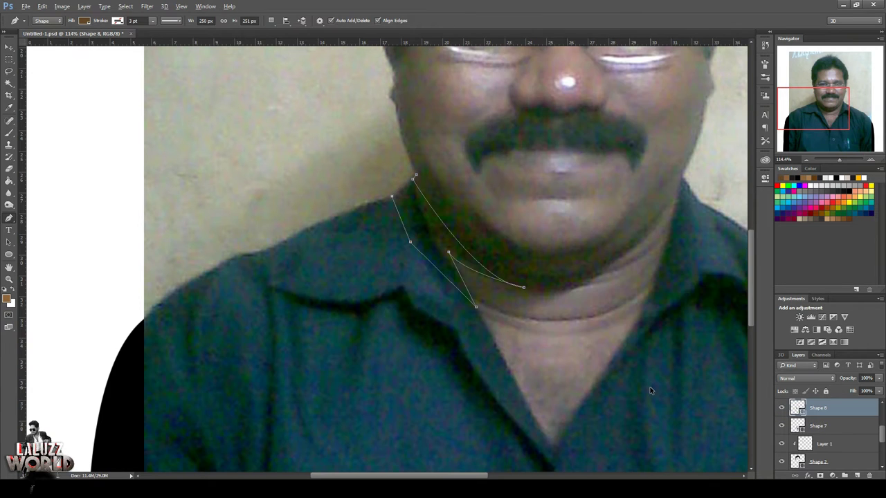
Undo the last anchors, reshape the curve below the jaw, and close the jaw shadow outline
{"action": "key", "text": "ctrl+alt+z"}
{"action": "key", "text": "ctrl+alt+z"}
{"action": "key", "text": "ctrl+alt+z"}
{"action": "key", "text": "ctrl+alt+z"}
{"action": "mouse_move", "coordinate": [470, 269]}
{"action": "left_mouse_down"}
{"action": "mouse_move", "coordinate": [458, 258]}
{"action": "mouse_move", "coordinate": [460, 265]}
{"action": "left_mouse_up"}
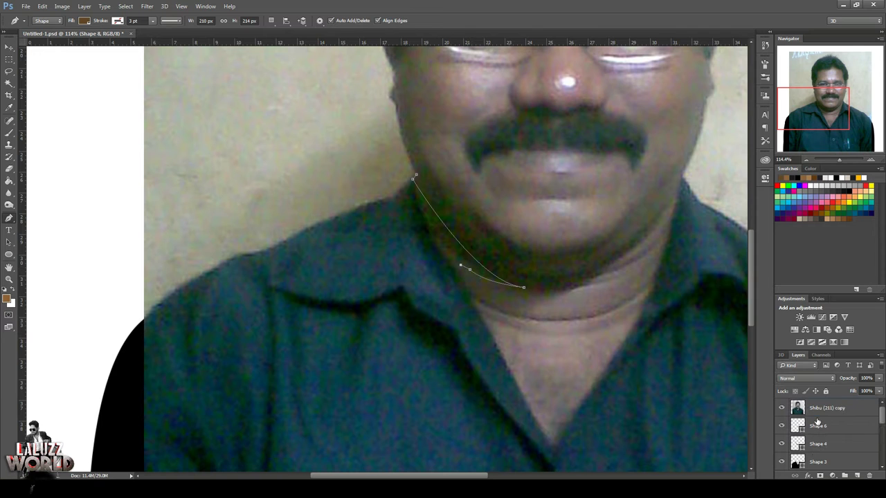
{"action": "left_click", "coordinate": [781, 407]}
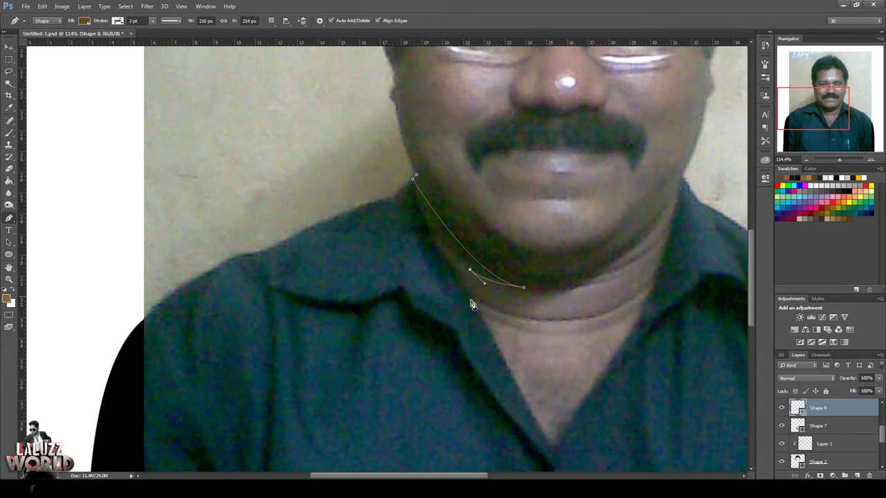
{"action": "left_click_drag", "start_coordinate": [471, 305], "coordinate": [470, 299]}
{"action": "left_click", "coordinate": [411, 185]}
{"action": "scroll", "coordinate": [882, 434], "scroll_direction": "up", "scroll_amount": 3}
{"action": "left_click", "coordinate": [782, 408]}
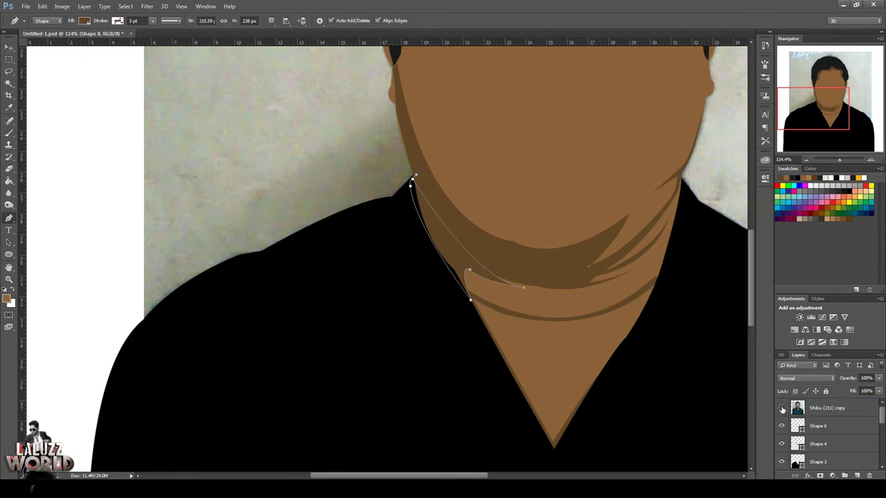
{"action": "left_click", "coordinate": [782, 408]}
{"action": "left_click", "coordinate": [524, 289]}
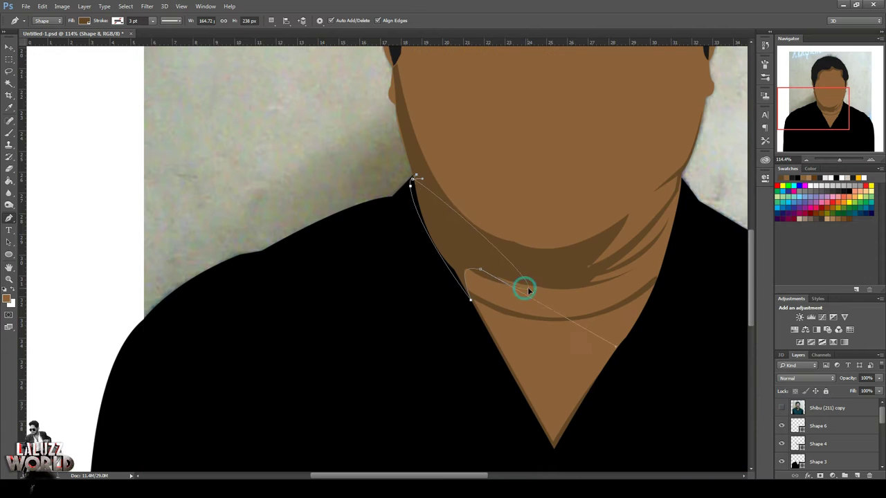
{"action": "left_click_drag", "start_coordinate": [523, 289], "coordinate": [551, 305]}
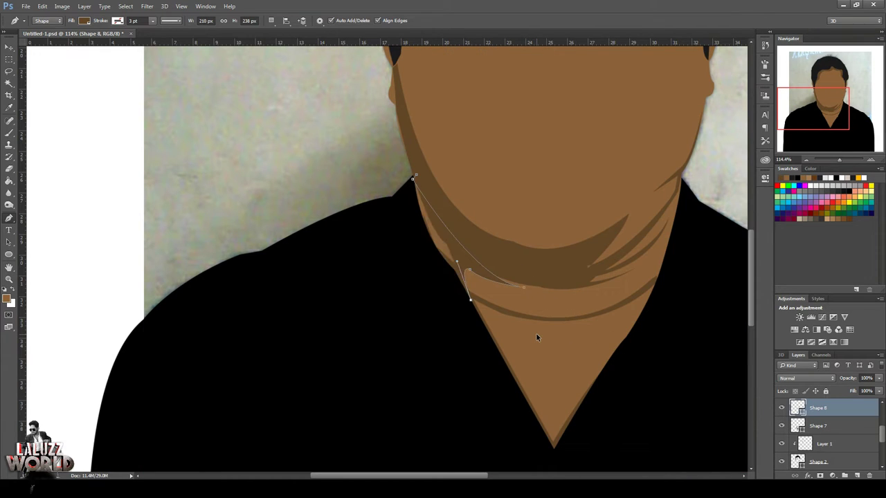
Undo the misplaced points and redraw the outline curving across the neck
{"action": "key", "text": "ctrl+alt+z"}
{"action": "key", "text": "ctrl+alt+z"}
{"action": "key", "text": "ctrl+alt+z"}
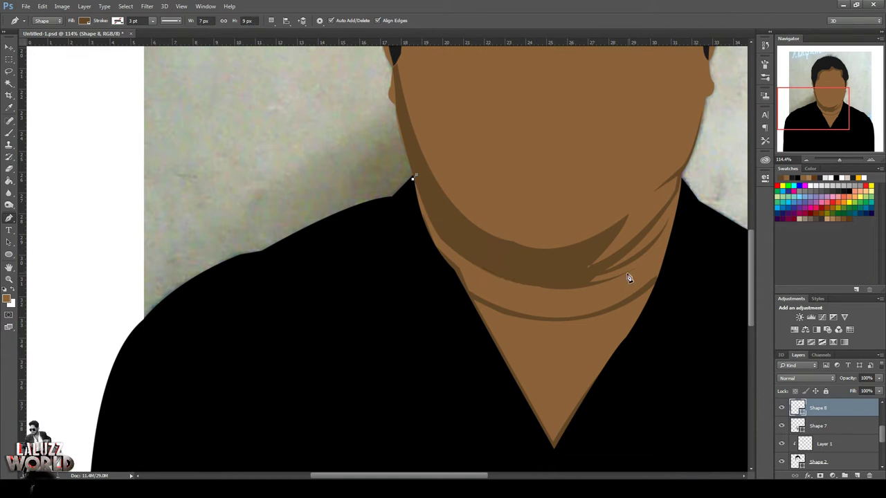
{"action": "left_click_drag", "start_coordinate": [598, 285], "coordinate": [712, 250]}
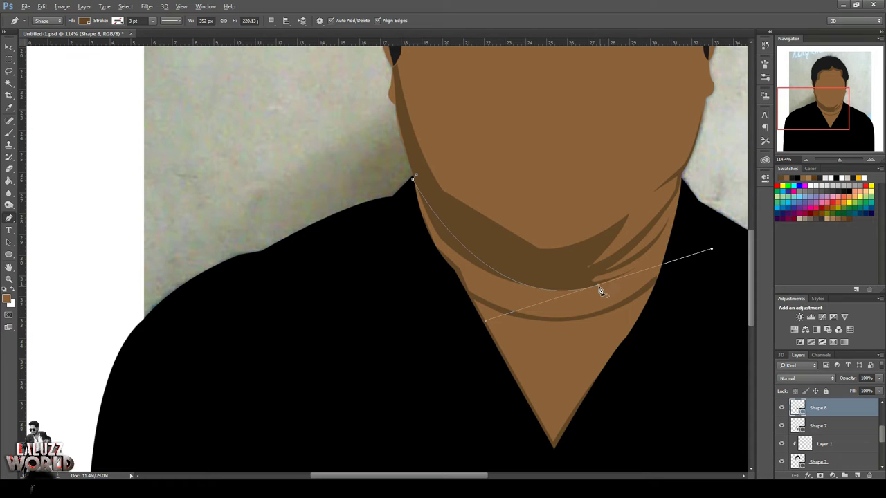
{"action": "left_click", "coordinate": [599, 285], "text": "alt"}
{"action": "scroll", "coordinate": [824, 429], "scroll_direction": "down", "scroll_amount": 3}
{"action": "left_click", "coordinate": [781, 408]}
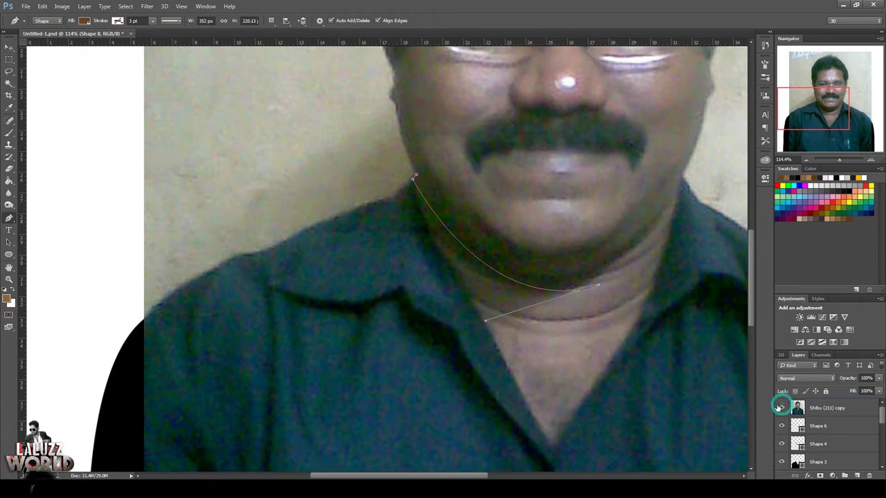
Retrace the neck shadow with corner and curved anchors, close Shape 8, and check it without the photo
{"action": "left_click_drag", "start_coordinate": [467, 274], "coordinate": [401, 234]}
{"action": "left_click", "coordinate": [468, 274], "text": "alt"}
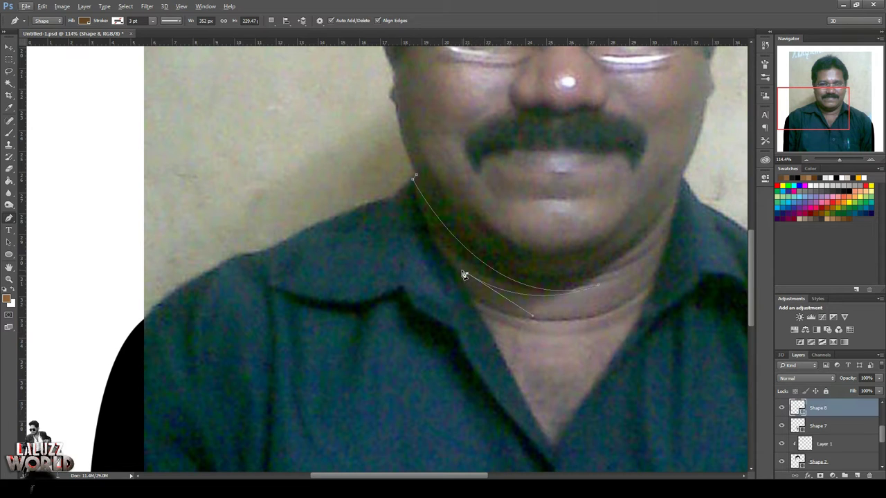
{"action": "left_click", "coordinate": [487, 331]}
{"action": "left_click_drag", "start_coordinate": [487, 331], "coordinate": [526, 396]}
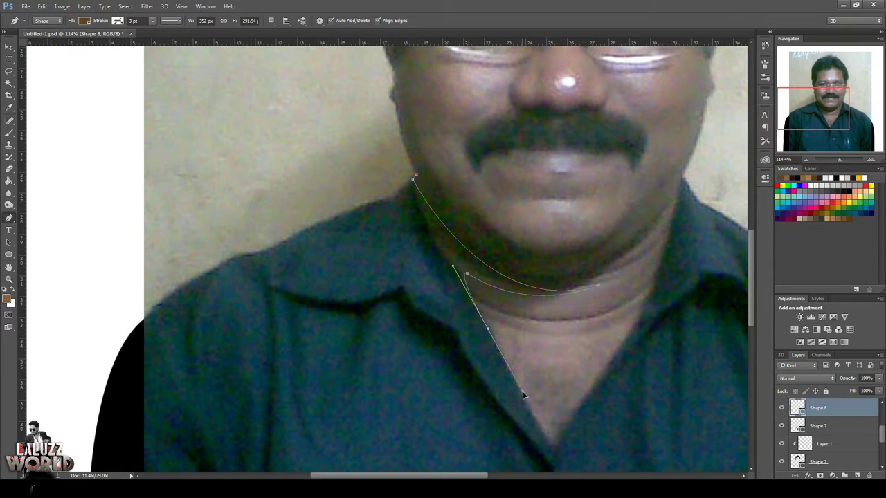
{"action": "left_click", "coordinate": [488, 331], "text": "alt"}
{"action": "left_click_drag", "start_coordinate": [412, 194], "coordinate": [404, 147]}
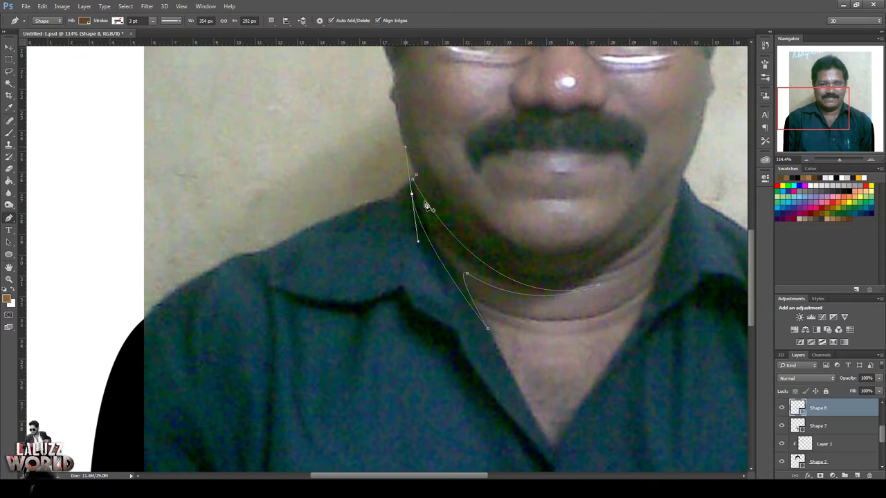
{"action": "left_click", "coordinate": [408, 194], "text": "alt"}
{"action": "left_click", "coordinate": [418, 174]}
{"action": "scroll", "coordinate": [835, 425], "scroll_direction": "up", "scroll_amount": 3}
{"action": "left_click", "coordinate": [782, 408]}
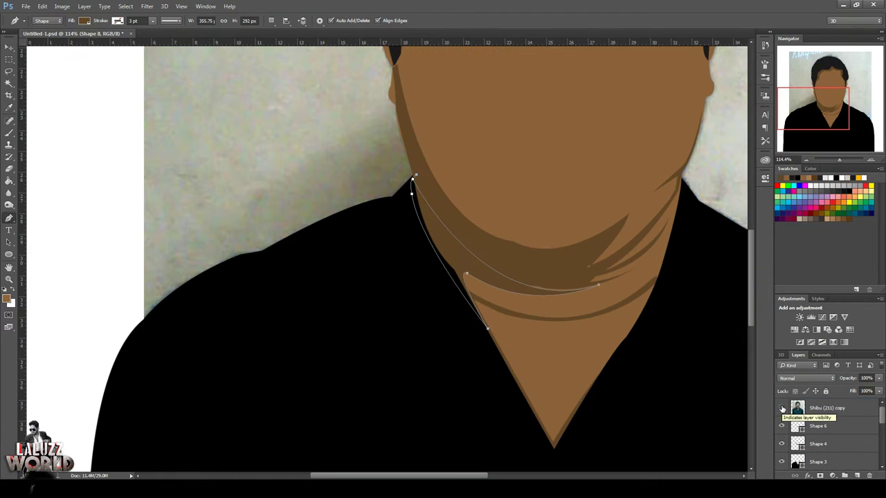
{"action": "double_click", "coordinate": [781, 409]}
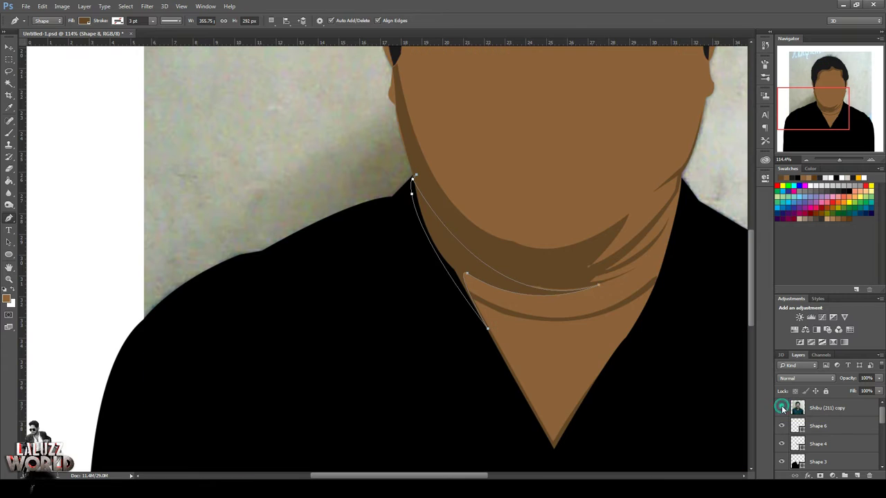
Start Shape 9 under the chin with smooth curved anchors along the neck
{"action": "left_click", "coordinate": [588, 271]}
{"action": "left_click_drag", "start_coordinate": [607, 259], "coordinate": [640, 238]}
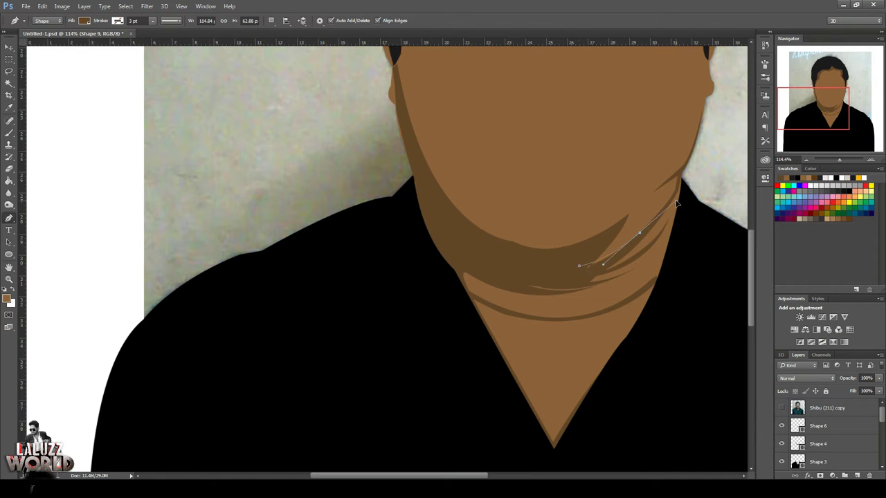
{"action": "left_click_drag", "start_coordinate": [562, 277], "coordinate": [582, 285]}
Compare the tracing with the photo and start a chin shadow path with a curved jaw anchor
{"action": "left_click", "coordinate": [782, 409]}
{"action": "left_click", "coordinate": [782, 408]}
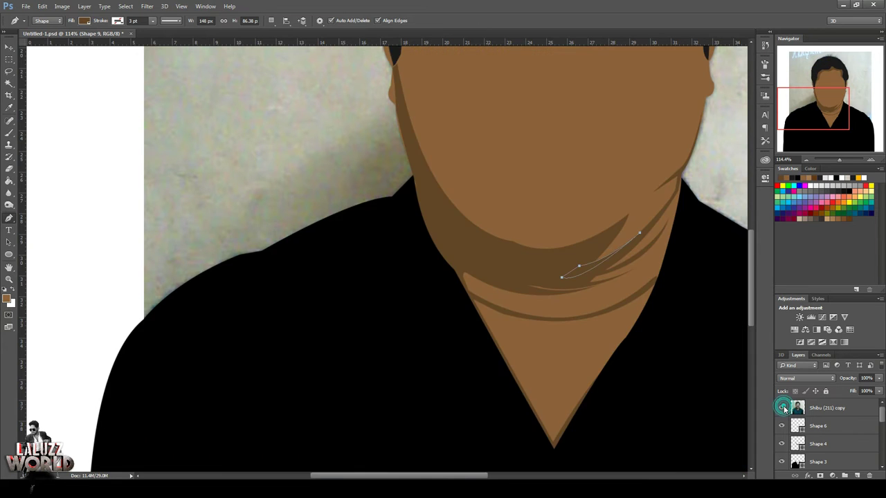
{"action": "left_click", "coordinate": [783, 408]}
{"action": "left_click", "coordinate": [441, 188]}
{"action": "left_click_drag", "start_coordinate": [553, 248], "coordinate": [594, 242]}
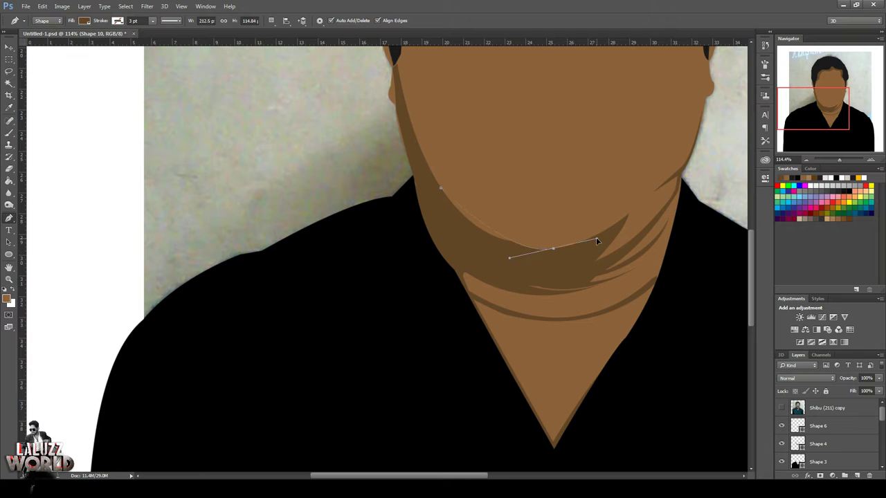
{"action": "left_click", "coordinate": [783, 409]}
{"action": "left_click", "coordinate": [554, 249], "text": "alt"}
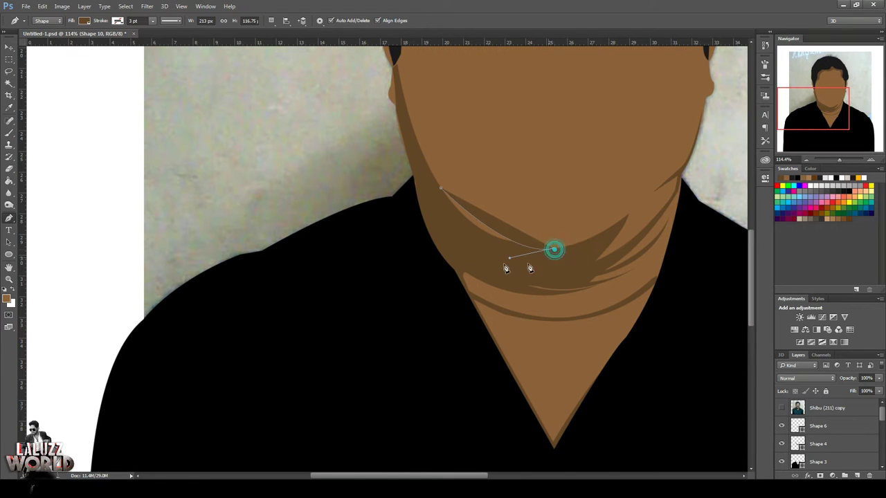
Re-place the jaw anchor further right and close the crescent Shape 10 beneath the chin
{"action": "key", "text": "ctrl+z"}
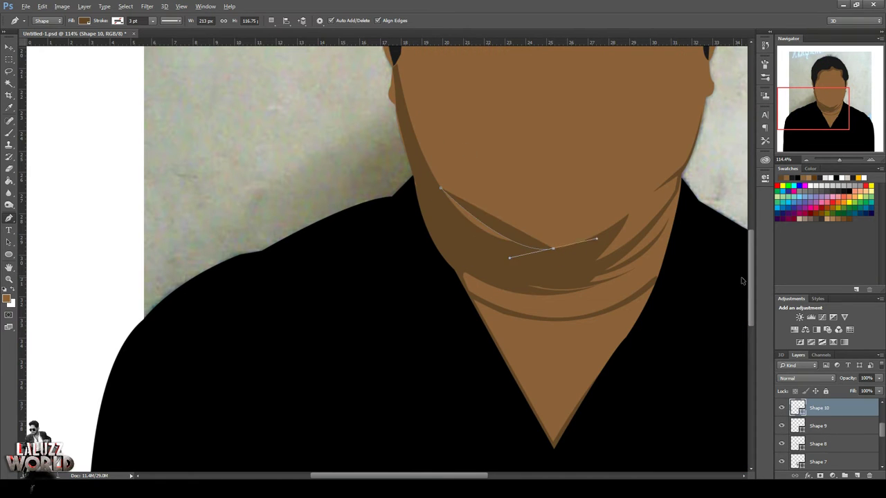
{"action": "key", "text": "ctrl+alt+z"}
{"action": "left_click_drag", "start_coordinate": [554, 249], "coordinate": [629, 255]}
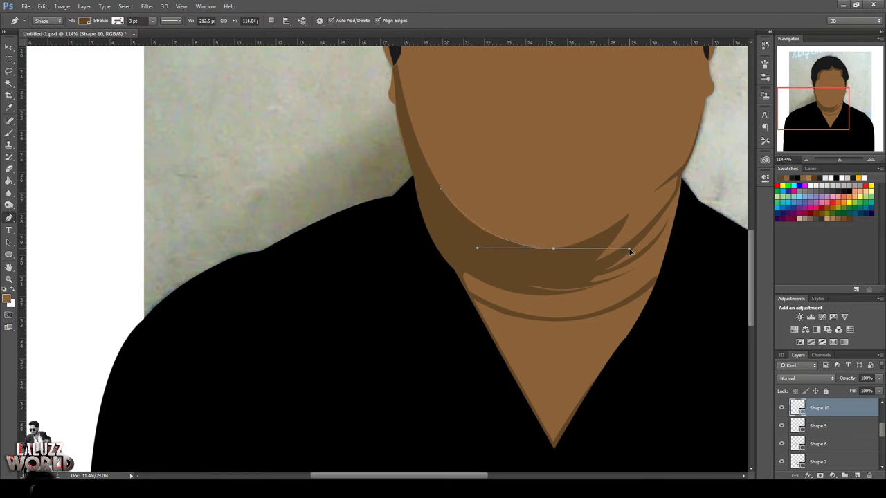
{"action": "key", "text": "ctrl+z"}
{"action": "left_click_drag", "start_coordinate": [575, 245], "coordinate": [647, 228]}
{"action": "left_click", "coordinate": [573, 245], "text": "alt"}
{"action": "left_click_drag", "start_coordinate": [441, 188], "coordinate": [438, 124]}
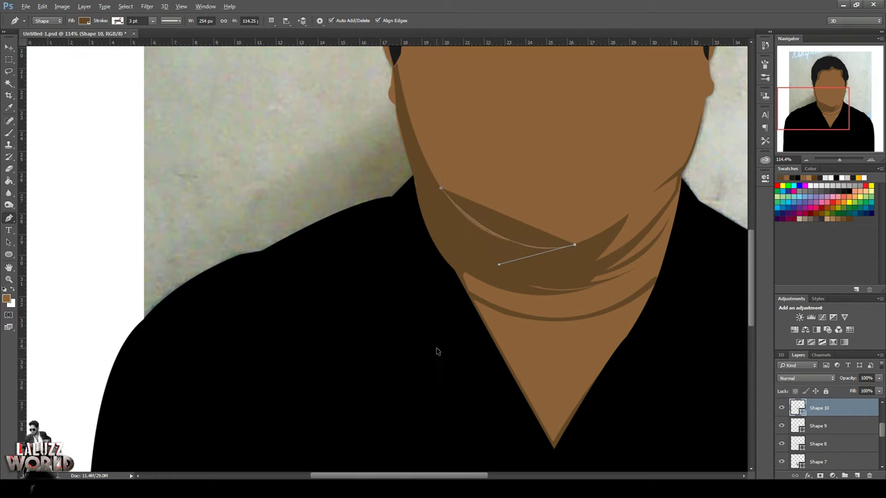
{"action": "left_click_drag", "start_coordinate": [439, 200], "coordinate": [410, 132]}
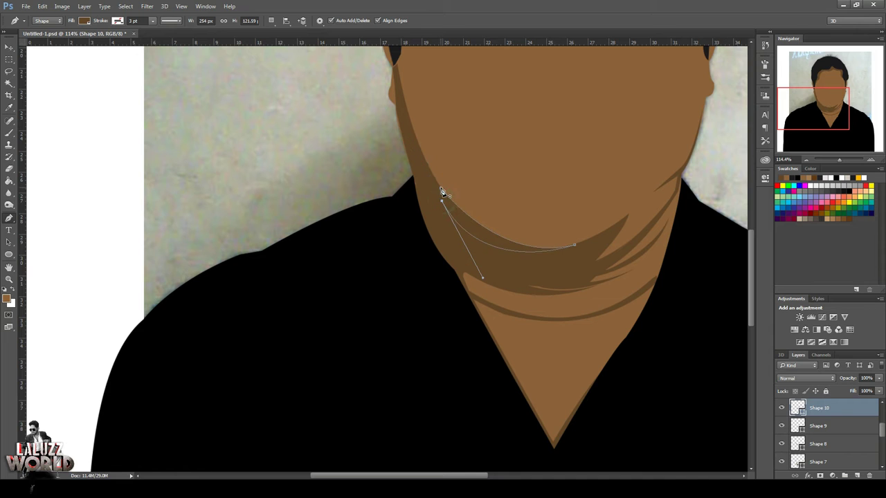
{"action": "left_click", "coordinate": [780, 410]}
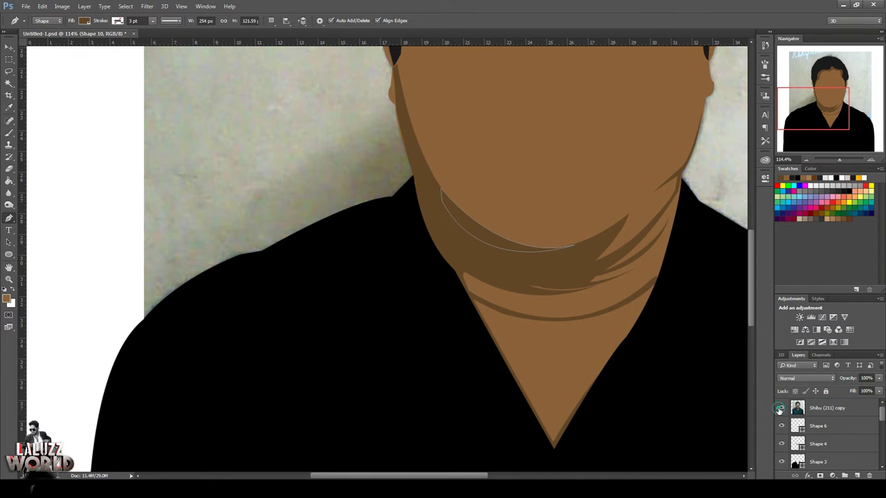
{"action": "left_click", "coordinate": [779, 410]}
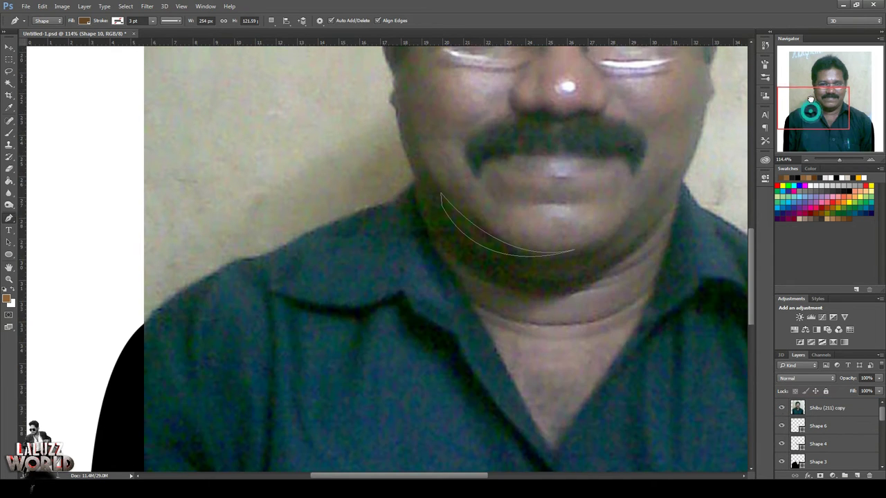
Pan up to the nose and draw a curved shadow shape beside the left nostril
{"action": "left_click_drag", "start_coordinate": [811, 99], "coordinate": [810, 95]}
{"action": "left_click", "coordinate": [520, 206]}
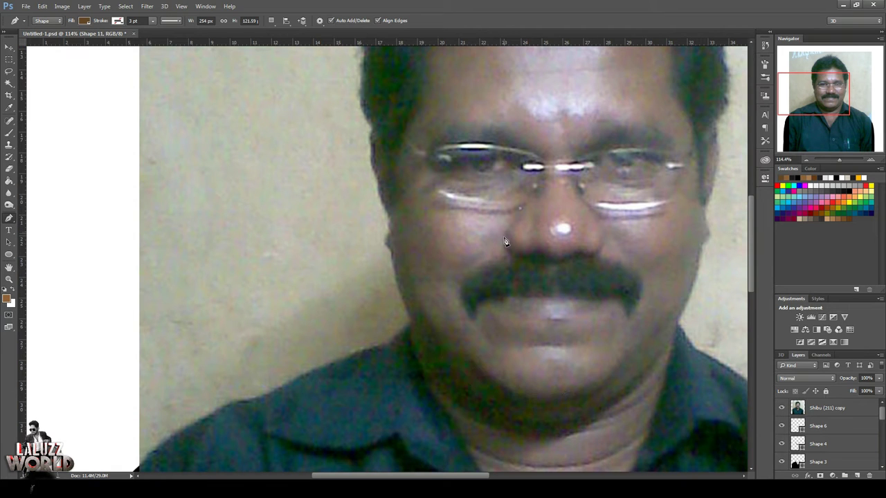
{"action": "left_click_drag", "start_coordinate": [508, 255], "coordinate": [524, 271]}
{"action": "key", "text": "Return"}
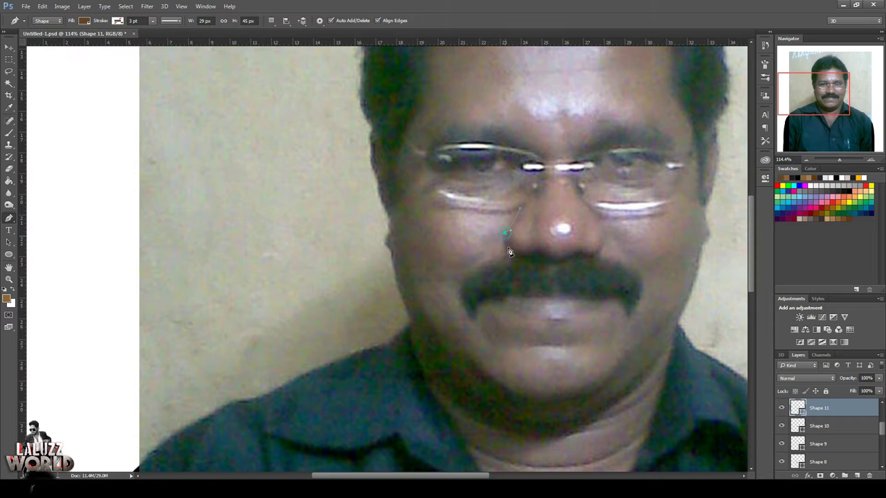
{"action": "left_click_drag", "start_coordinate": [509, 254], "coordinate": [521, 261]}
{"action": "mouse_move", "coordinate": [538, 255]}
{"action": "left_mouse_down"}
{"action": "mouse_move", "coordinate": [544, 241]}
{"action": "mouse_move", "coordinate": [534, 211]}
{"action": "left_mouse_up"}
{"action": "left_click", "coordinate": [515, 229]}
{"action": "left_click_drag", "start_coordinate": [523, 219], "coordinate": [514, 211]}
{"action": "left_click", "coordinate": [509, 237]}
{"action": "scroll", "coordinate": [816, 418], "scroll_direction": "down", "scroll_amount": 3}
{"action": "left_click", "coordinate": [781, 407]}
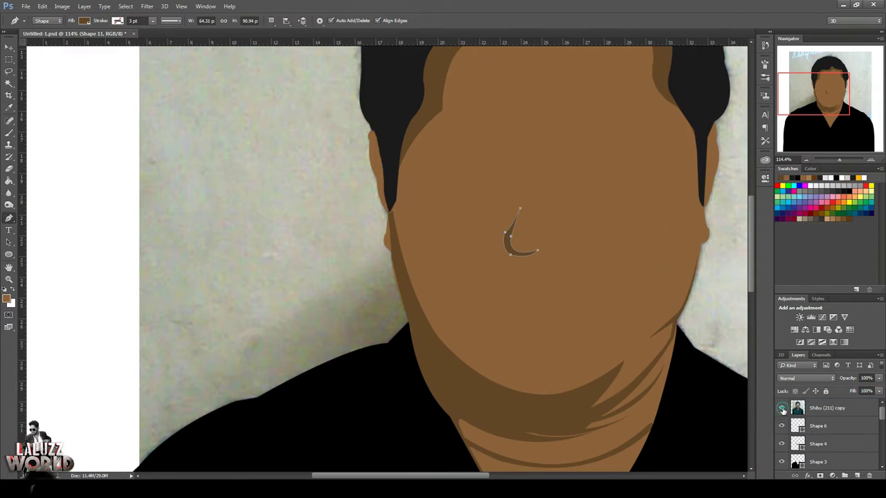
{"action": "left_click", "coordinate": [781, 407]}
Trace the wavy dark-brown Shape 12 shadow under the nose and check it with the photo hidden
{"action": "left_click", "coordinate": [603, 243]}
{"action": "left_click", "coordinate": [579, 246]}
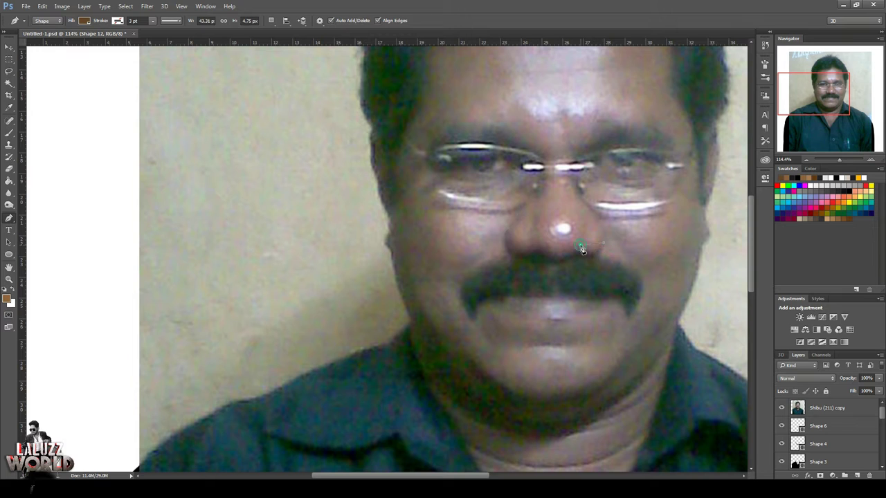
{"action": "left_click", "coordinate": [587, 253]}
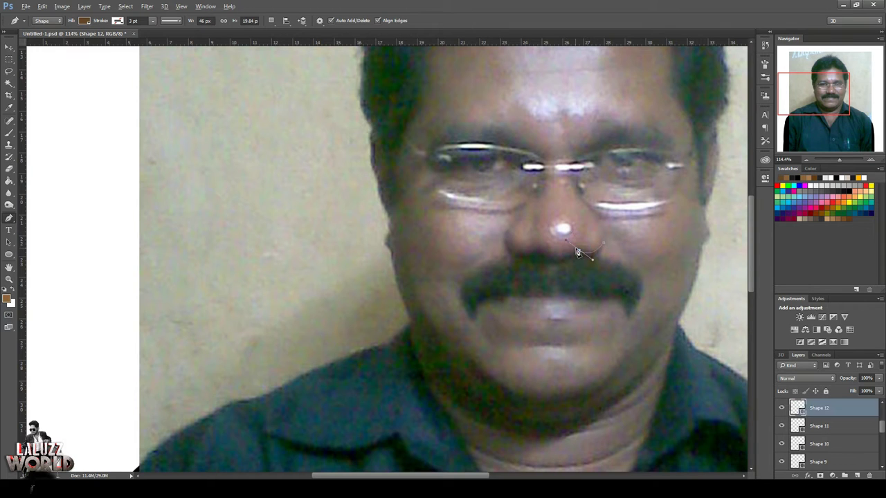
{"action": "left_click", "coordinate": [542, 247]}
{"action": "left_click_drag", "start_coordinate": [542, 247], "coordinate": [525, 235]}
{"action": "left_click", "coordinate": [536, 249]}
{"action": "left_click", "coordinate": [557, 262]}
{"action": "scroll", "coordinate": [825, 440], "scroll_direction": "down", "scroll_amount": 5}
{"action": "left_click", "coordinate": [781, 408]}
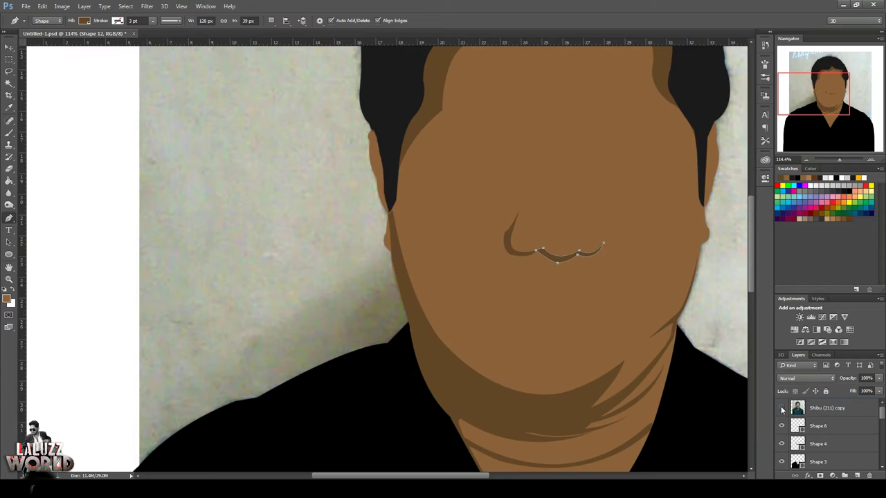
{"action": "left_click", "coordinate": [8, 59]}
{"action": "left_click", "coordinate": [334, 201]}
{"action": "left_click", "coordinate": [9, 47]}
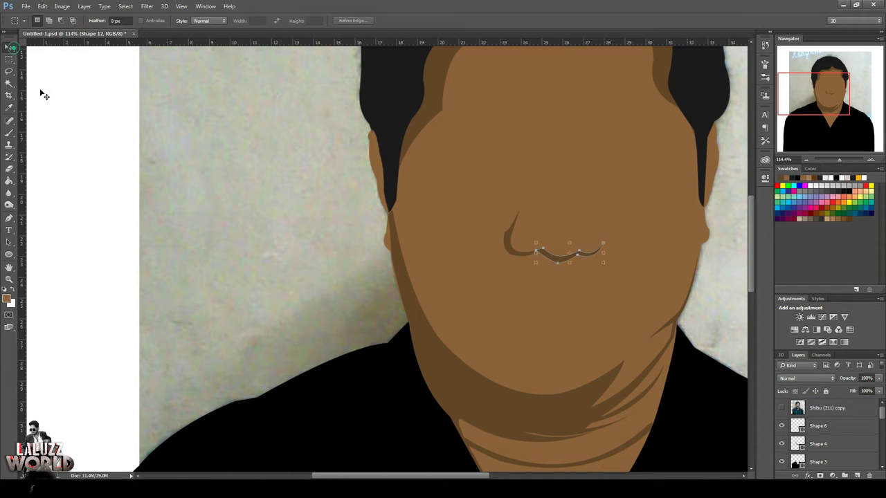
Toggle the photo layer's visibility to review the tracing, with the Pen tool active again
{"action": "left_click", "coordinate": [781, 407]}
{"action": "key", "text": "p"}
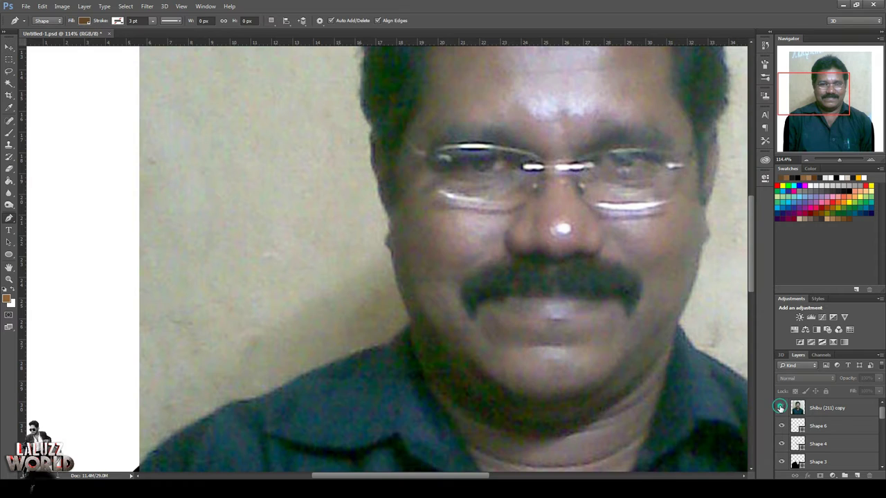
{"action": "left_click", "coordinate": [781, 407]}
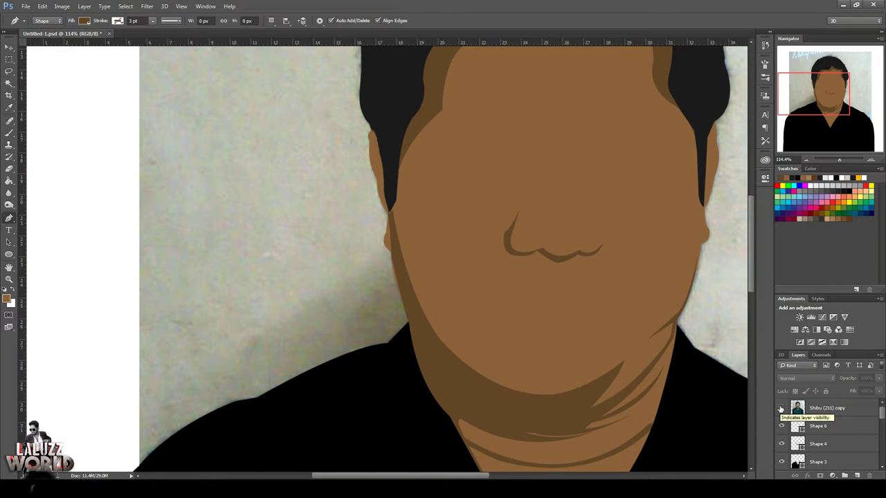
{"action": "left_click", "coordinate": [781, 408]}
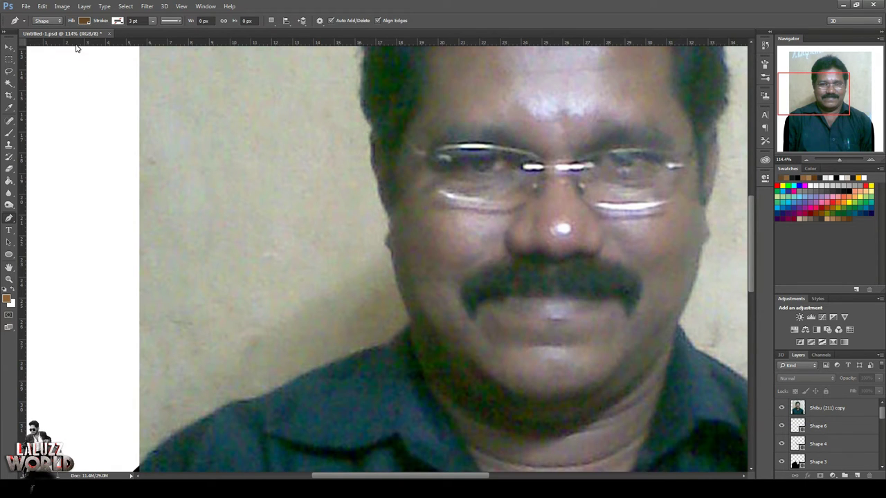
Start Shape 13 at the left eye, undoing and redrawing its first curved segment
{"action": "left_click", "coordinate": [427, 167]}
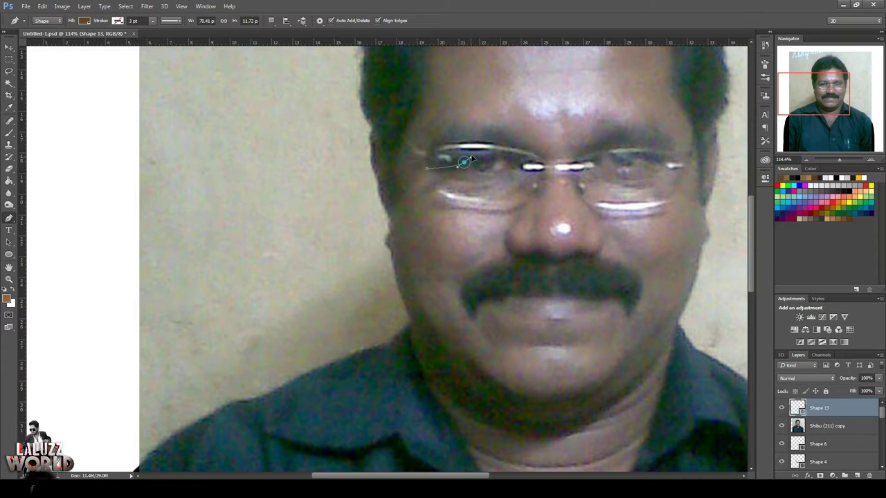
{"action": "left_click_drag", "start_coordinate": [465, 163], "coordinate": [532, 139]}
{"action": "left_click", "coordinate": [542, 162]}
{"action": "key", "text": "ctrl+z"}
{"action": "key", "text": "ctrl+alt+z"}
{"action": "key", "text": "ctrl+alt+z"}
{"action": "left_click_drag", "start_coordinate": [446, 171], "coordinate": [454, 168]}
Extend the left-eye shadow along the lower eye edge and down the side of the nose
{"action": "left_click_drag", "start_coordinate": [392, 187], "coordinate": [488, 182]}
{"action": "left_click", "coordinate": [479, 183]}
{"action": "left_click", "coordinate": [523, 193]}
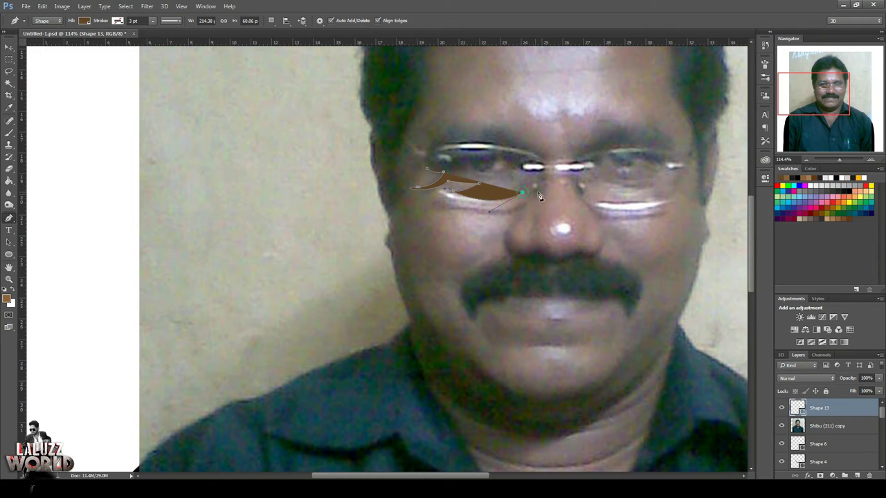
{"action": "mouse_move", "coordinate": [523, 198]}
{"action": "left_mouse_down"}
{"action": "mouse_move", "coordinate": [524, 211]}
{"action": "mouse_move", "coordinate": [549, 171]}
{"action": "left_mouse_up"}
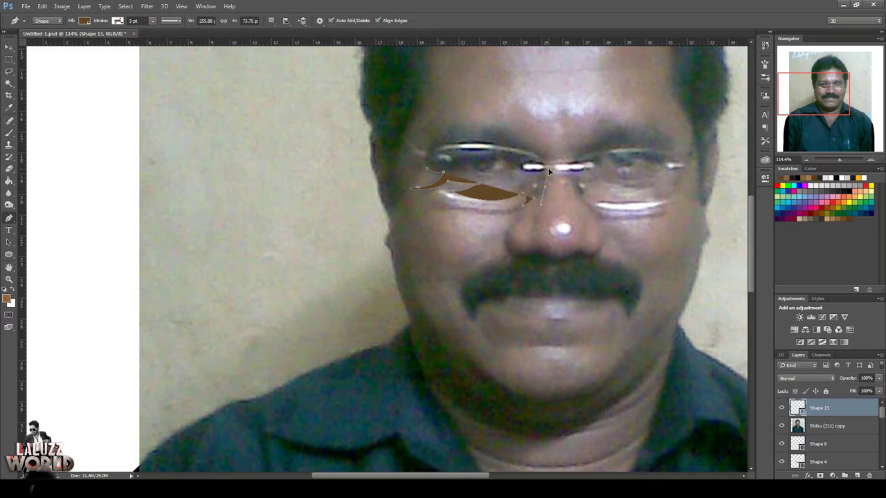
{"action": "left_click", "coordinate": [532, 233]}
{"action": "mouse_move", "coordinate": [526, 233]}
{"action": "left_mouse_down"}
{"action": "mouse_move", "coordinate": [546, 205]}
{"action": "mouse_move", "coordinate": [542, 155]}
{"action": "left_mouse_up"}
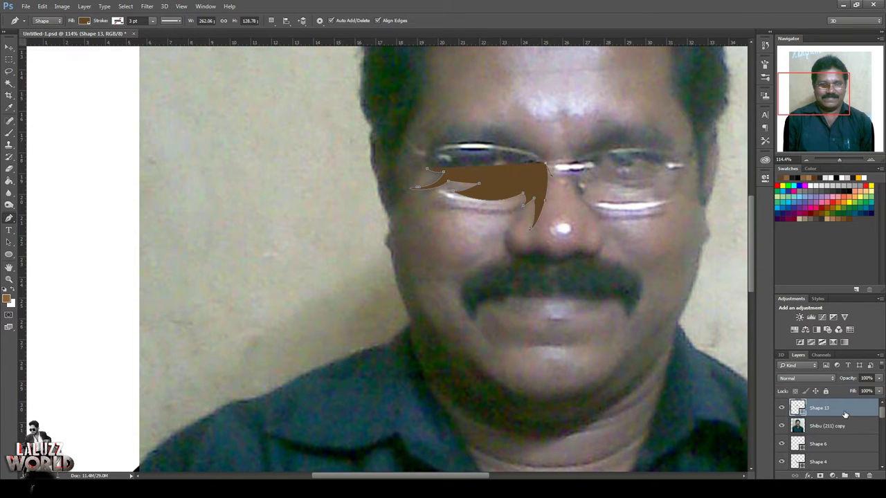
Move Shape 13 below the photo with Ctrl+[, close the path around the lens, and check it
{"action": "key", "text": "ctrl+bracketleft"}
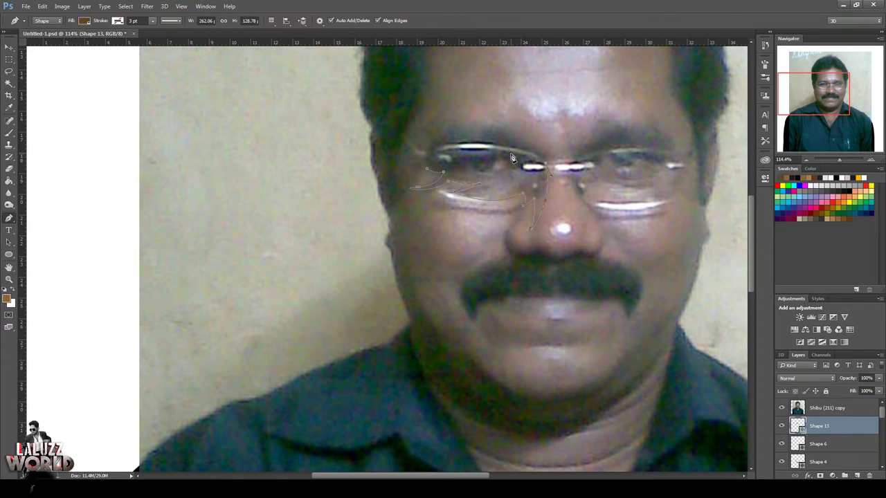
{"action": "left_click_drag", "start_coordinate": [439, 154], "coordinate": [398, 182]}
{"action": "mouse_move", "coordinate": [511, 166]}
{"action": "left_mouse_down"}
{"action": "mouse_move", "coordinate": [513, 178]}
{"action": "mouse_move", "coordinate": [431, 161]}
{"action": "left_mouse_up"}
{"action": "left_click", "coordinate": [434, 160]}
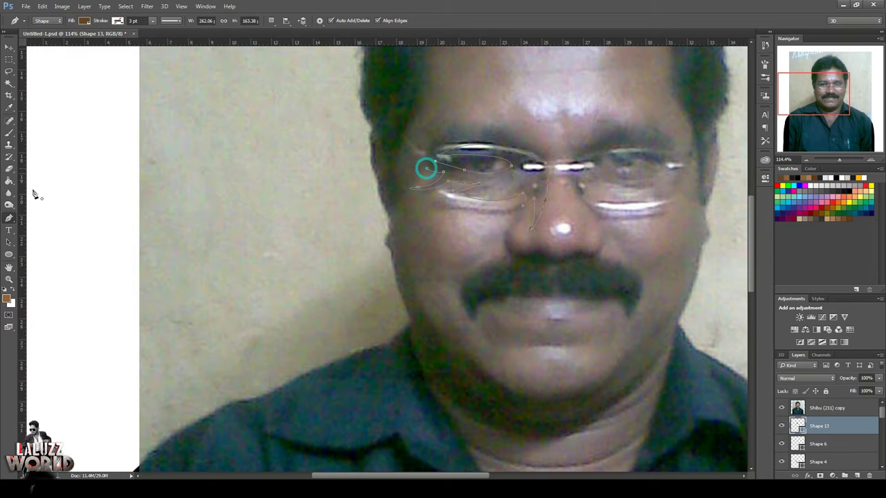
{"action": "left_click", "coordinate": [782, 408]}
{"action": "left_click", "coordinate": [782, 409]}
Try a first shadow path along the right lens beside the nose, then abandon it
{"action": "left_click", "coordinate": [599, 218]}
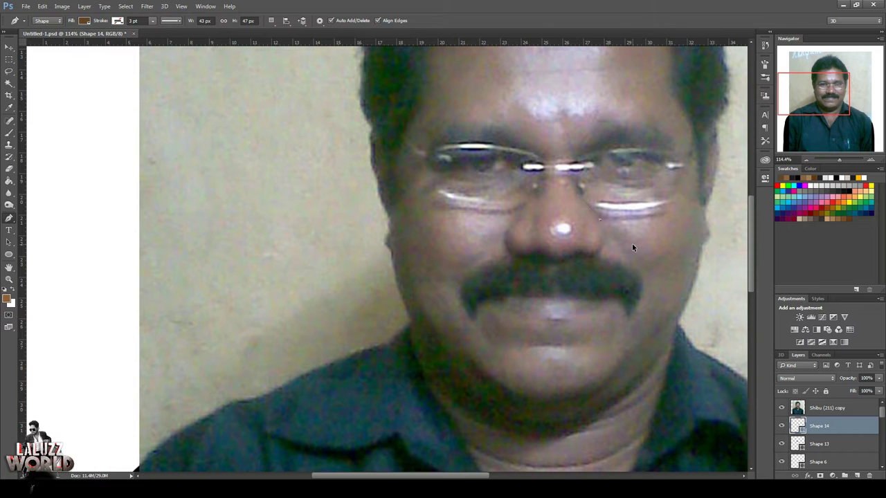
{"action": "key", "text": "ctrl+z"}
{"action": "left_click", "coordinate": [681, 166]}
{"action": "mouse_move", "coordinate": [580, 166]}
{"action": "left_mouse_down"}
{"action": "mouse_move", "coordinate": [536, 202]}
{"action": "mouse_move", "coordinate": [575, 197]}
{"action": "left_mouse_up"}
{"action": "left_click", "coordinate": [591, 207]}
{"action": "left_click", "coordinate": [578, 189]}
{"action": "key", "text": "Return"}
Begin Shape 14 with curved anchors along the right lens and its outer corner
{"action": "left_click", "coordinate": [654, 162]}
{"action": "left_click", "coordinate": [625, 173]}
{"action": "left_click", "coordinate": [568, 159]}
{"action": "left_click_drag", "start_coordinate": [569, 159], "coordinate": [599, 172]}
{"action": "mouse_move", "coordinate": [651, 161]}
{"action": "left_mouse_down"}
{"action": "mouse_move", "coordinate": [689, 143]}
{"action": "mouse_move", "coordinate": [671, 162]}
{"action": "left_mouse_up"}
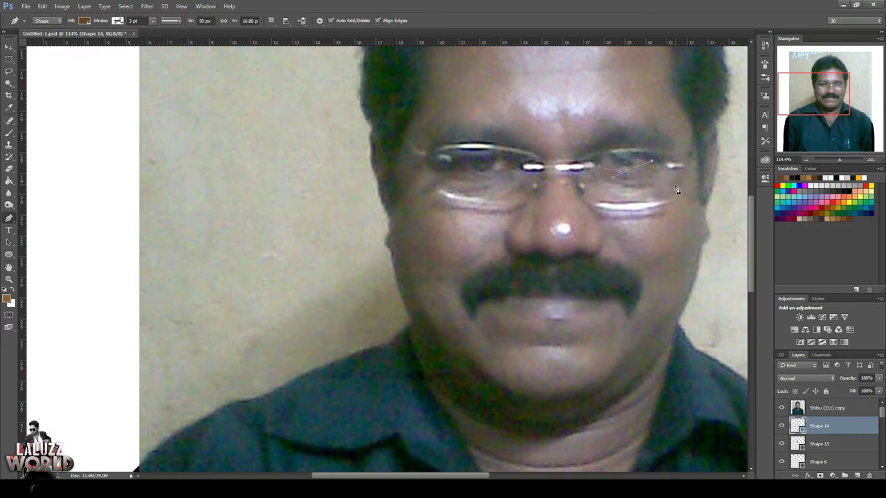
Trace the eye-socket path from the right lens toward and below the nose bridge
{"action": "left_click_drag", "start_coordinate": [675, 186], "coordinate": [707, 160]}
{"action": "left_click", "coordinate": [626, 194]}
{"action": "key", "text": "ctrl+z"}
{"action": "left_click", "coordinate": [609, 178]}
{"action": "left_click", "coordinate": [661, 186]}
{"action": "left_click_drag", "start_coordinate": [585, 178], "coordinate": [585, 191]}
{"action": "left_click", "coordinate": [586, 183]}
{"action": "left_click", "coordinate": [577, 199]}
Curve the path over the right lens and close the dark brown socket shape
{"action": "mouse_move", "coordinate": [669, 148]}
{"action": "left_mouse_down"}
{"action": "mouse_move", "coordinate": [687, 172]}
{"action": "mouse_move", "coordinate": [720, 178]}
{"action": "left_mouse_up"}
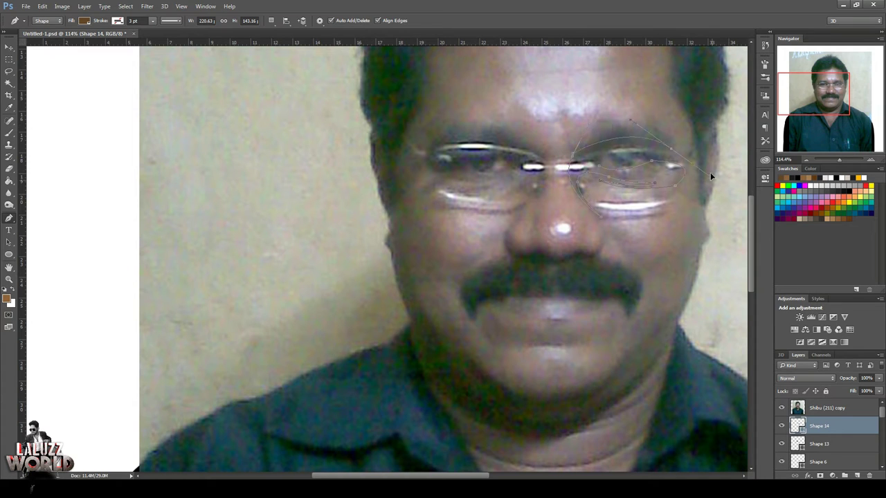
{"action": "left_click", "coordinate": [670, 148], "text": "alt"}
{"action": "key", "text": "ctrl+z"}
{"action": "key", "text": "ctrl+z"}
{"action": "key", "text": "ctrl+z"}
{"action": "key", "text": "ctrl+z"}
{"action": "left_click_drag", "start_coordinate": [581, 147], "coordinate": [616, 109]}
{"action": "left_click_drag", "start_coordinate": [677, 157], "coordinate": [714, 191]}
{"action": "mouse_move", "coordinate": [663, 201]}
{"action": "left_mouse_down"}
{"action": "mouse_move", "coordinate": [629, 229]}
{"action": "mouse_move", "coordinate": [654, 178]}
{"action": "mouse_move", "coordinate": [659, 197]}
{"action": "left_mouse_up"}
{"action": "left_click_drag", "start_coordinate": [594, 164], "coordinate": [602, 182]}
Toggle the photo layer's visibility to check the eye-socket shape
{"action": "left_click", "coordinate": [781, 408]}
{"action": "scroll", "coordinate": [563, 174], "scroll_direction": "up", "scroll_amount": 2}
{"action": "left_click", "coordinate": [781, 408]}
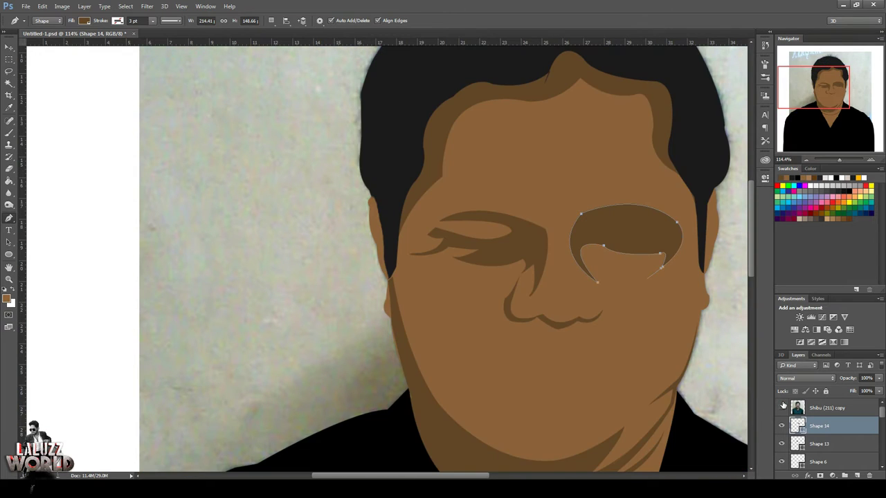
{"action": "left_click", "coordinate": [781, 408]}
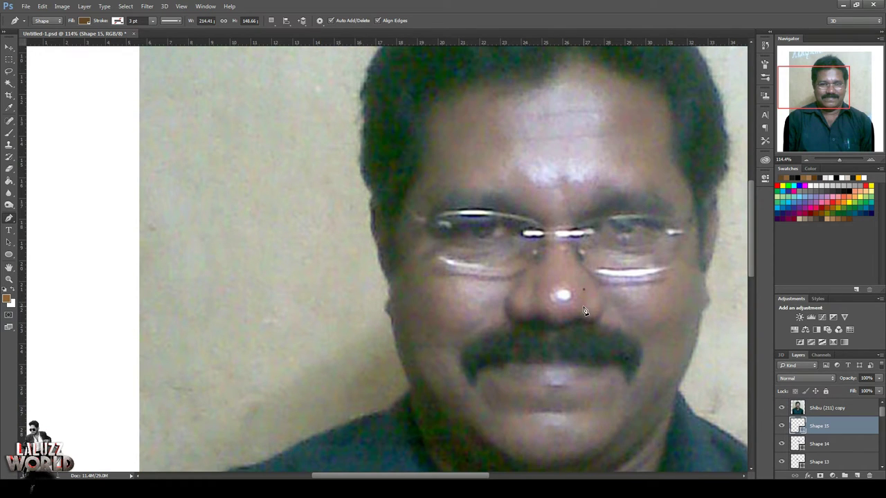
Undo a stray path point and start a new mouth shape, dismissing the pen error messages
{"action": "left_click", "coordinate": [583, 307]}
{"action": "left_click", "coordinate": [590, 289]}
{"action": "key", "text": "ctrl+z"}
{"action": "left_click", "coordinate": [781, 408]}
{"action": "left_click", "coordinate": [491, 419]}
{"action": "left_click", "coordinate": [449, 186]}
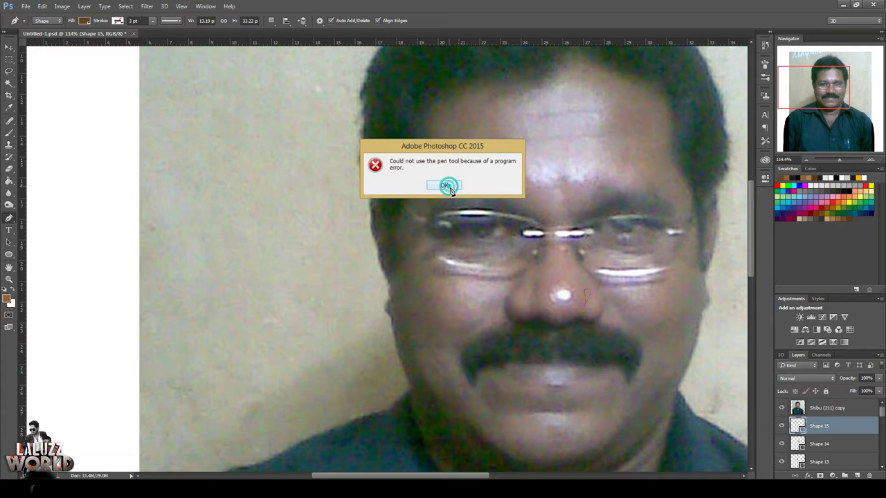
{"action": "left_click", "coordinate": [498, 419]}
{"action": "left_click", "coordinate": [445, 184]}
{"action": "left_click", "coordinate": [9, 47]}
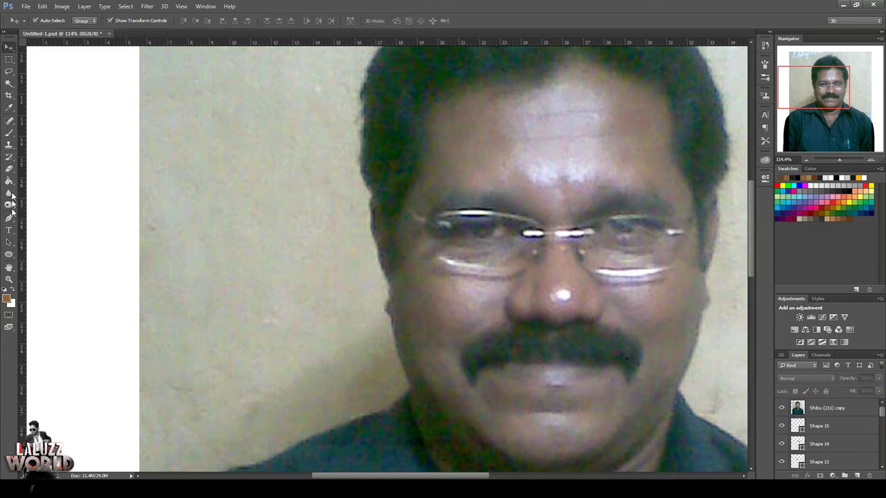
Begin tracing the mouth under the moustache and place the photo layer above Shape 16
{"action": "left_click", "coordinate": [9, 217]}
{"action": "left_click", "coordinate": [493, 414]}
{"action": "left_click", "coordinate": [489, 379]}
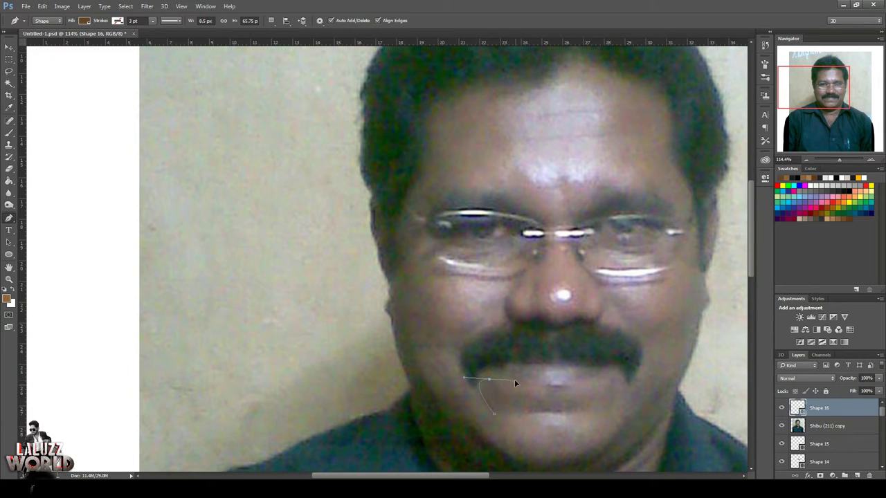
{"action": "left_click_drag", "start_coordinate": [563, 391], "coordinate": [613, 385]}
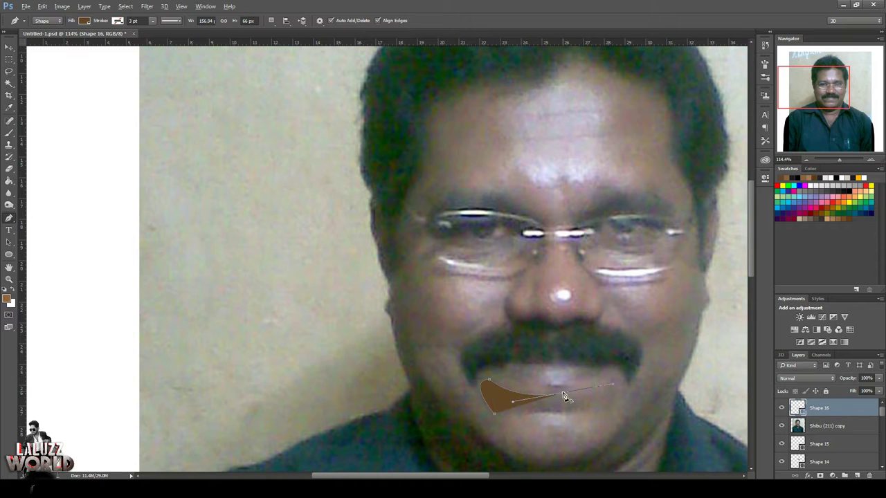
{"action": "left_click", "coordinate": [613, 382]}
{"action": "left_click_drag", "start_coordinate": [827, 425], "coordinate": [827, 408]}
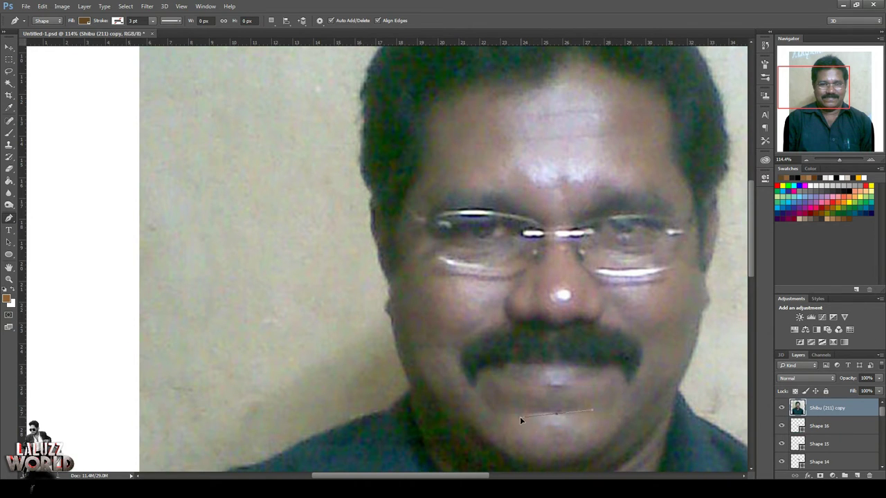
{"action": "key", "text": "ctrl+bracketleft"}
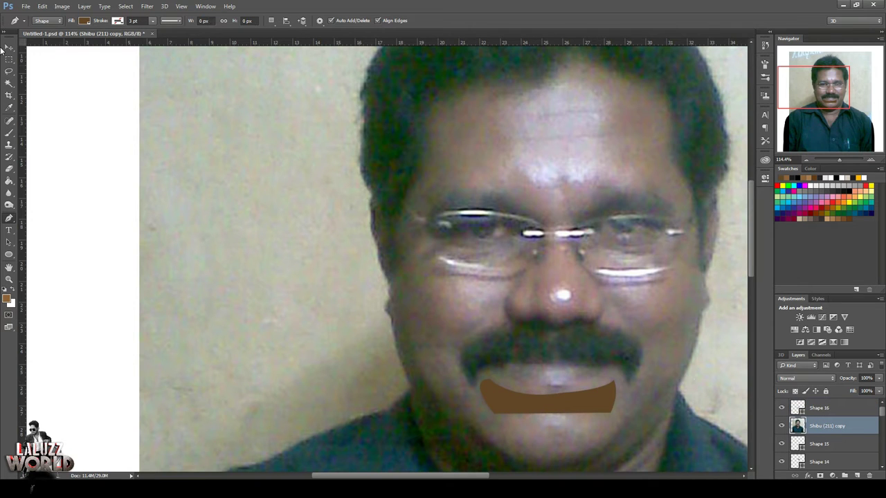
{"action": "left_click_drag", "start_coordinate": [835, 409], "coordinate": [836, 430]}
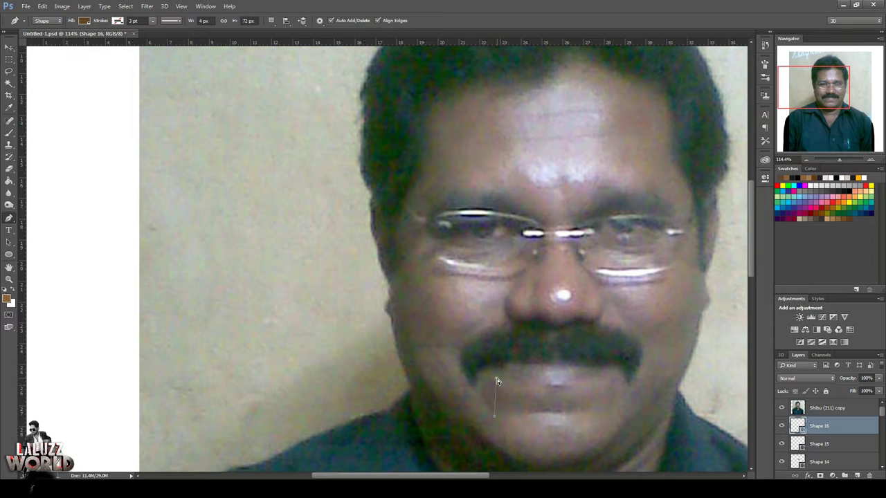
Complete the dark brown mouth outline and toggle the photo to compare
{"action": "left_click_drag", "start_coordinate": [492, 377], "coordinate": [519, 372]}
{"action": "left_click_drag", "start_coordinate": [602, 378], "coordinate": [695, 342]}
{"action": "left_click_drag", "start_coordinate": [613, 408], "coordinate": [603, 460]}
{"action": "left_click", "coordinate": [495, 417]}
{"action": "left_click", "coordinate": [494, 415], "text": "alt"}
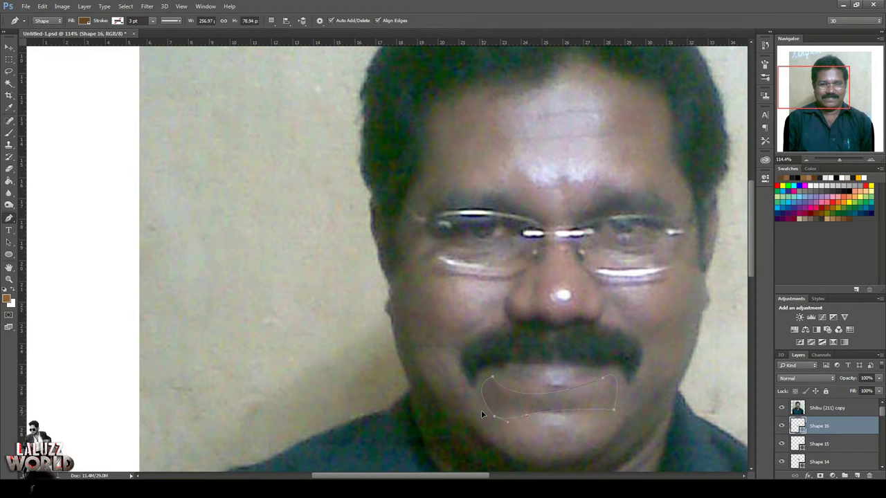
{"action": "left_click", "coordinate": [780, 408]}
{"action": "left_click", "coordinate": [781, 408]}
{"action": "left_click", "coordinate": [780, 409]}
Begin the left cheek-fold curve on Shape 17, bending toward the nose
{"action": "left_click", "coordinate": [406, 277]}
{"action": "left_click_drag", "start_coordinate": [495, 298], "coordinate": [543, 255]}
{"action": "left_click_drag", "start_coordinate": [497, 302], "coordinate": [525, 280]}
Draw and close the left cheek-fold shape from beside the nose to the moustache
{"action": "left_click", "coordinate": [781, 408]}
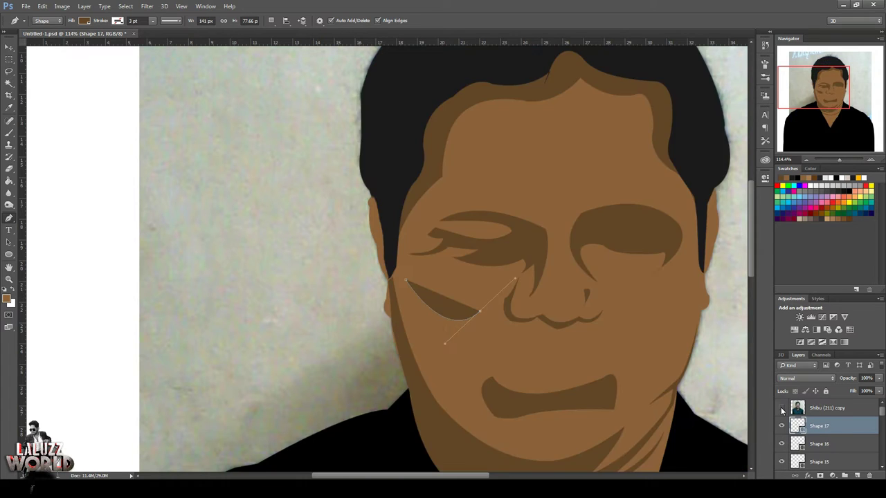
{"action": "left_click", "coordinate": [392, 268]}
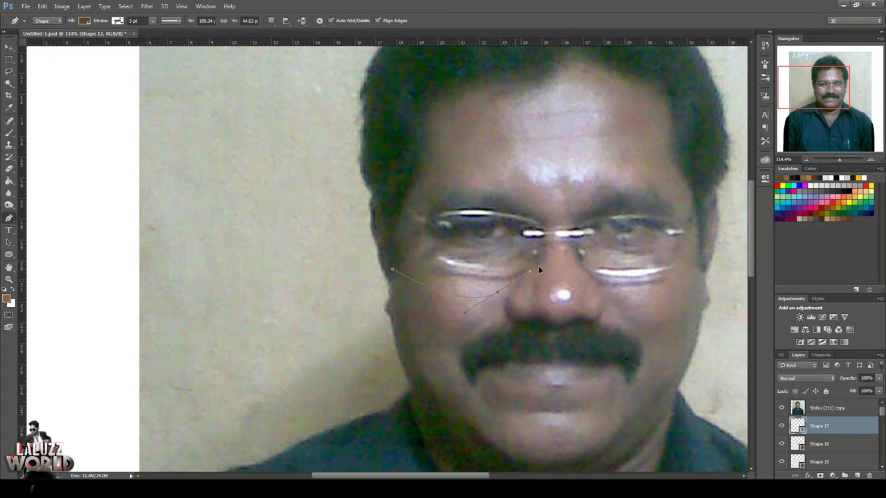
{"action": "left_click_drag", "start_coordinate": [498, 293], "coordinate": [546, 213]}
{"action": "left_click_drag", "start_coordinate": [506, 296], "coordinate": [573, 230]}
{"action": "left_click_drag", "start_coordinate": [437, 350], "coordinate": [392, 359]}
{"action": "left_click_drag", "start_coordinate": [424, 392], "coordinate": [455, 445]}
{"action": "left_click", "coordinate": [425, 393], "text": "alt"}
{"action": "left_click_drag", "start_coordinate": [392, 268], "coordinate": [402, 200]}
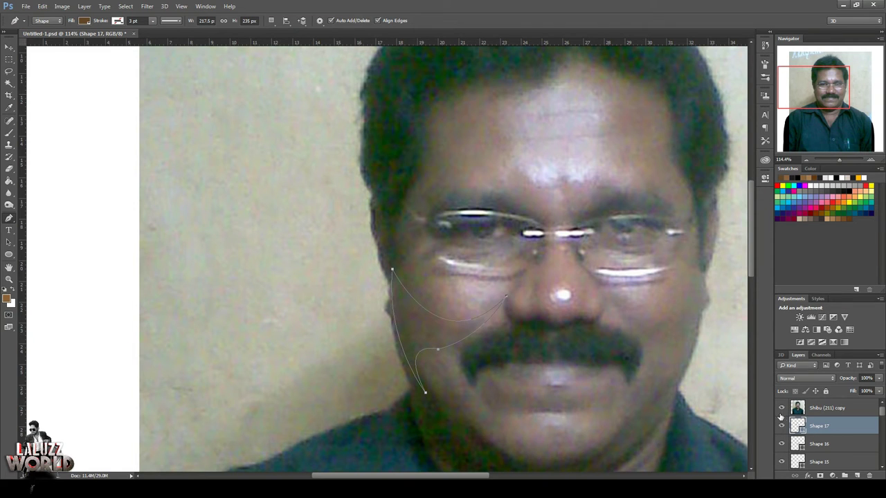
Draw the right cheek-fold shape as Shape 18, then hide the photo layer
{"action": "left_click", "coordinate": [610, 299]}
{"action": "left_click_drag", "start_coordinate": [700, 315], "coordinate": [726, 249]}
{"action": "left_click", "coordinate": [701, 316], "text": "alt"}
{"action": "left_click", "coordinate": [701, 277]}
{"action": "left_click_drag", "start_coordinate": [593, 293], "coordinate": [621, 303]}
{"action": "mouse_move", "coordinate": [587, 272]}
{"action": "left_mouse_down"}
{"action": "mouse_move", "coordinate": [577, 296]}
{"action": "mouse_move", "coordinate": [612, 277]}
{"action": "left_mouse_up"}
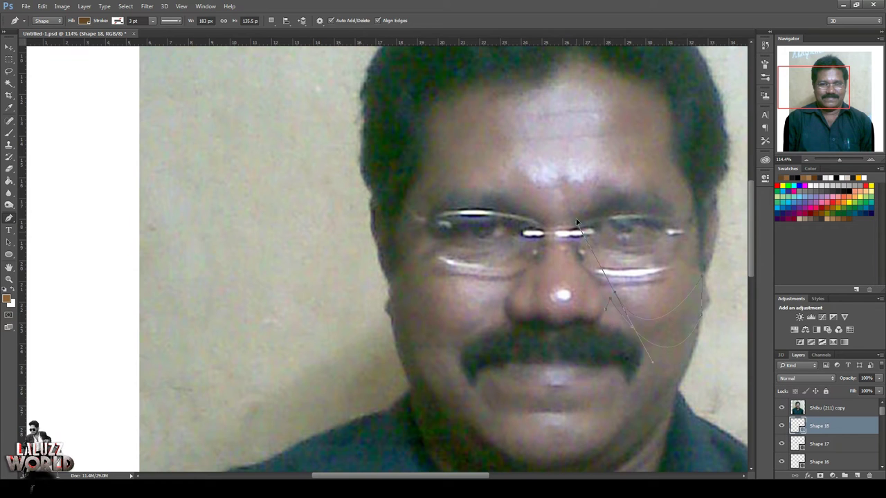
{"action": "left_click", "coordinate": [588, 273]}
{"action": "left_click", "coordinate": [781, 408]}
{"action": "left_click", "coordinate": [97, 118]}
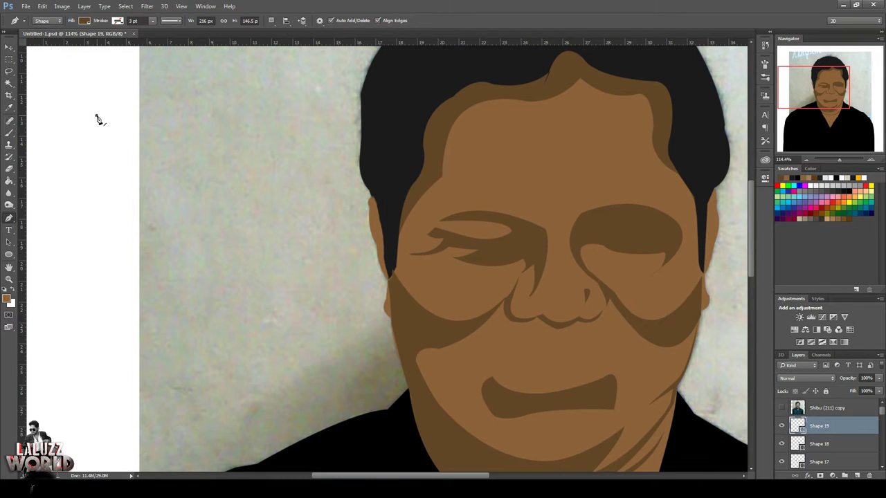
Undo the stray shape layer and dismiss the pen error messages
{"action": "key", "text": "ctrl+z"}
{"action": "left_click", "coordinate": [438, 226]}
{"action": "key", "text": "Return"}
{"action": "left_click", "coordinate": [429, 240]}
{"action": "key", "text": "Return"}
Trace the dark left-eye shape across the left eye socket as Shape 19
{"action": "left_click", "coordinate": [826, 408]}
{"action": "left_click", "coordinate": [421, 238]}
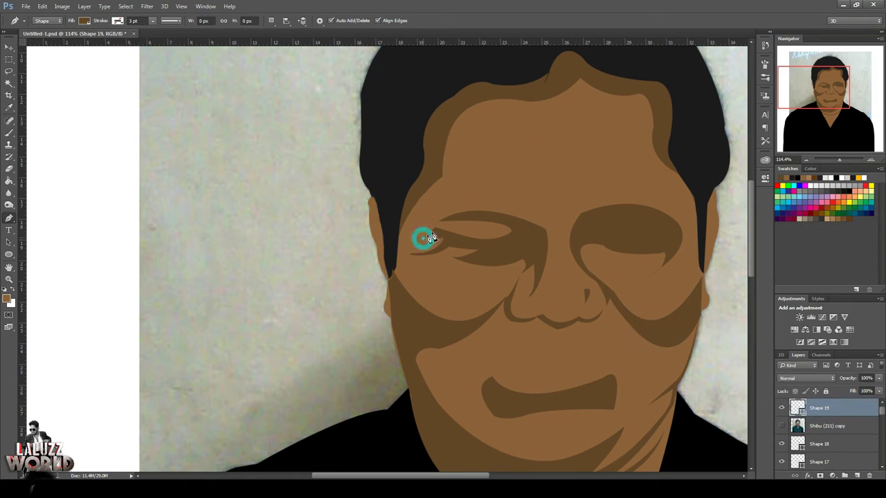
{"action": "left_click_drag", "start_coordinate": [442, 220], "coordinate": [457, 217]}
{"action": "left_click", "coordinate": [429, 238]}
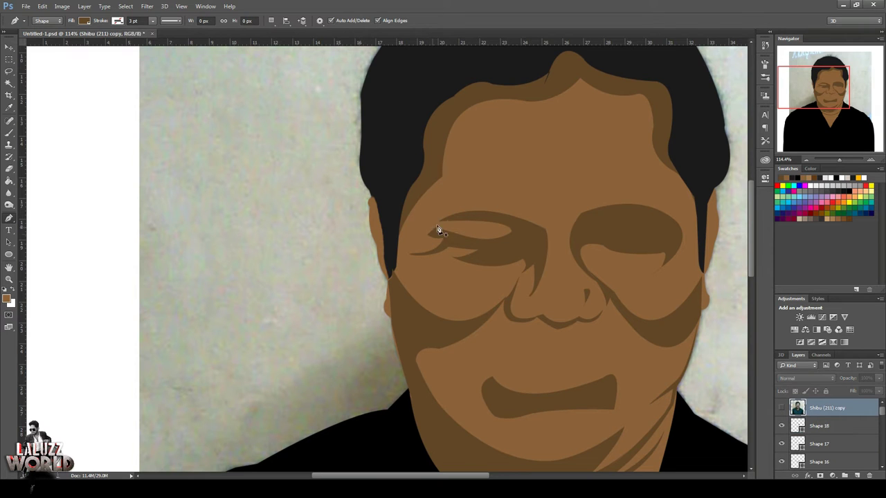
{"action": "left_click", "coordinate": [449, 216]}
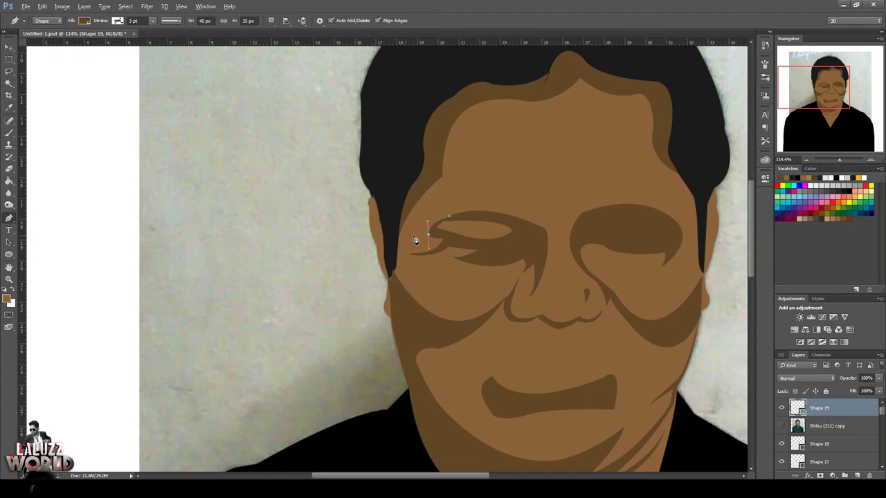
{"action": "left_click", "coordinate": [427, 233]}
{"action": "left_click", "coordinate": [514, 238]}
{"action": "left_click_drag", "start_coordinate": [515, 219], "coordinate": [534, 222]}
{"action": "left_click", "coordinate": [514, 219]}
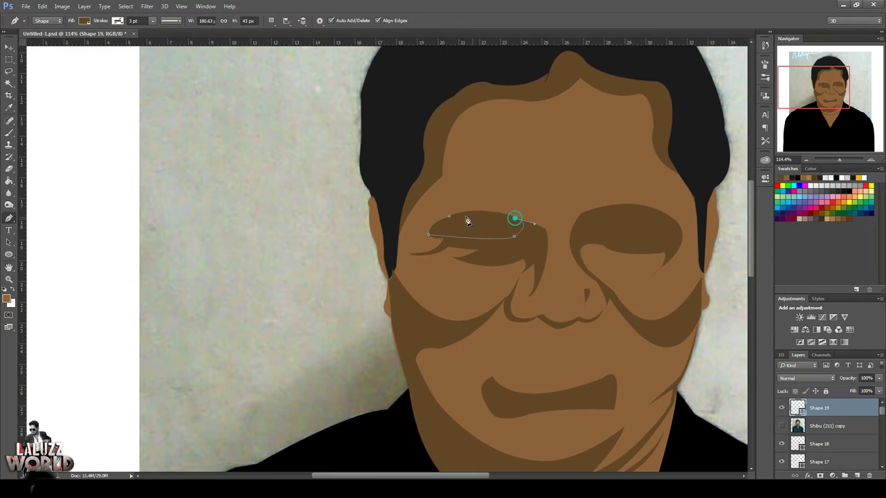
{"action": "left_click", "coordinate": [450, 217]}
{"action": "left_click", "coordinate": [9, 59]}
{"action": "left_click", "coordinate": [77, 131]}
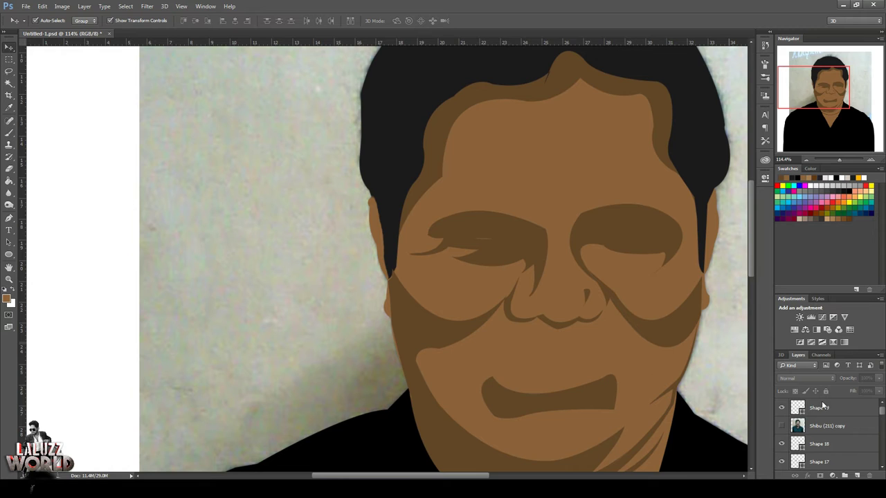
Commit the eye shape's transform, then move the photo layer topmost and show it
{"action": "left_click", "coordinate": [478, 228]}
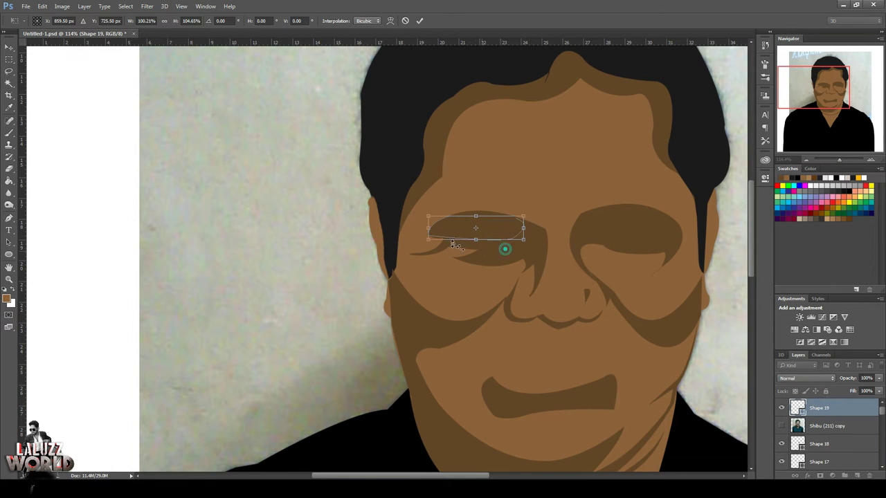
{"action": "key", "text": "Return"}
{"action": "left_click", "coordinate": [76, 123]}
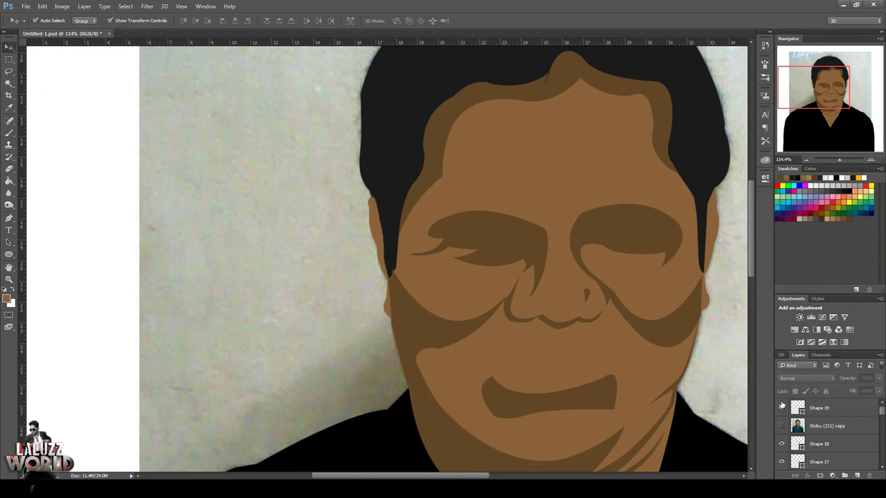
{"action": "left_click", "coordinate": [782, 426]}
{"action": "left_click", "coordinate": [824, 426]}
{"action": "left_click_drag", "start_coordinate": [824, 425], "coordinate": [824, 408]}
{"action": "left_click", "coordinate": [781, 408]}
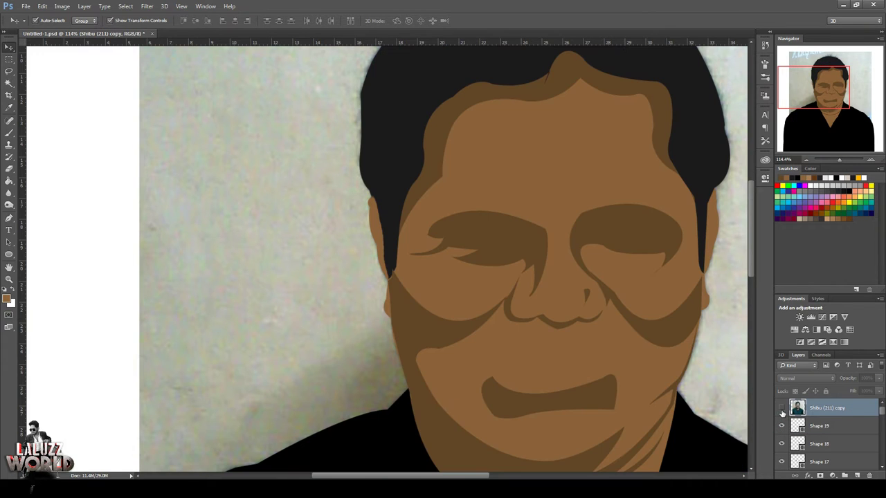
{"action": "left_click", "coordinate": [782, 408]}
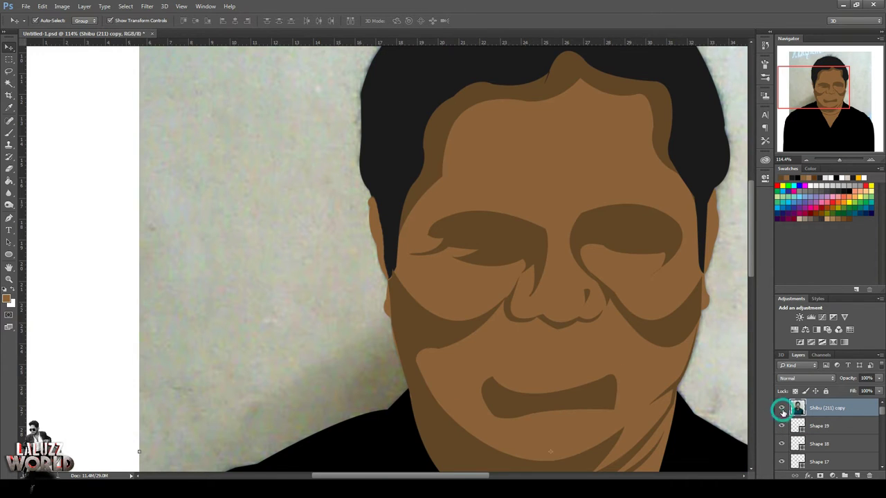
Set the shape fill to black and start tracing the moustache
{"action": "left_click", "coordinate": [9, 218]}
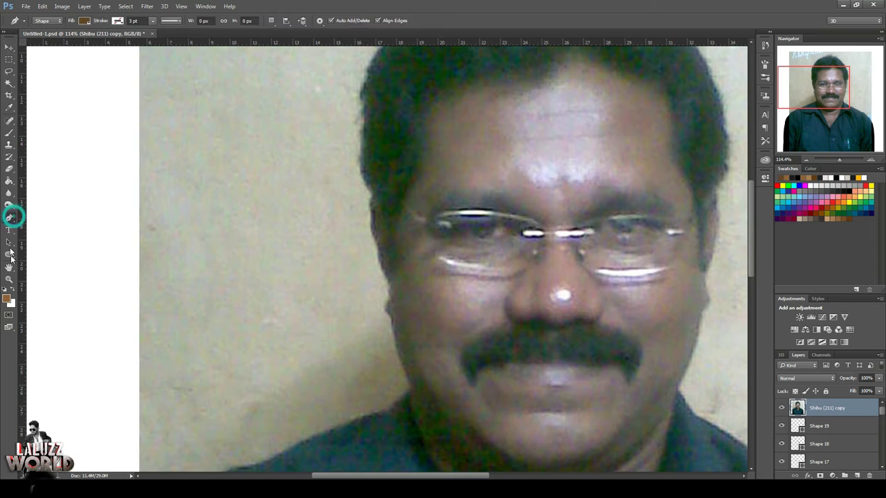
{"action": "left_click", "coordinate": [83, 21]}
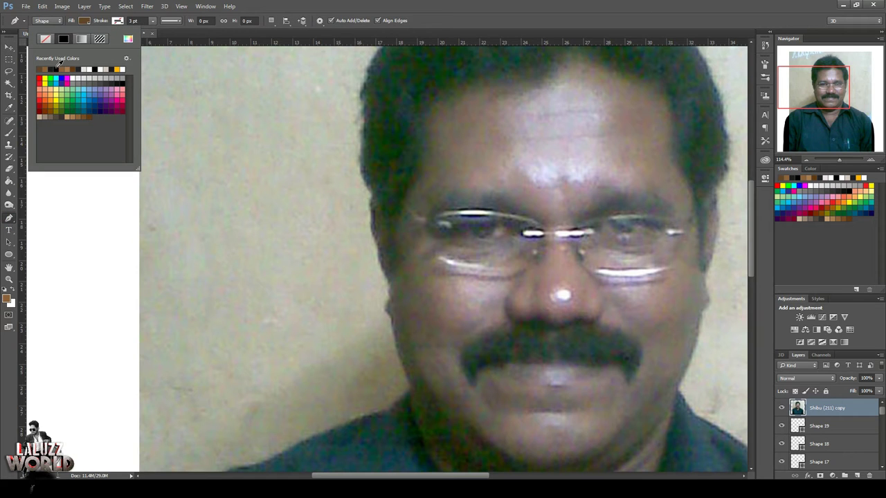
{"action": "left_click", "coordinate": [60, 63]}
{"action": "left_click", "coordinate": [508, 320]}
{"action": "left_click_drag", "start_coordinate": [461, 351], "coordinate": [453, 376]}
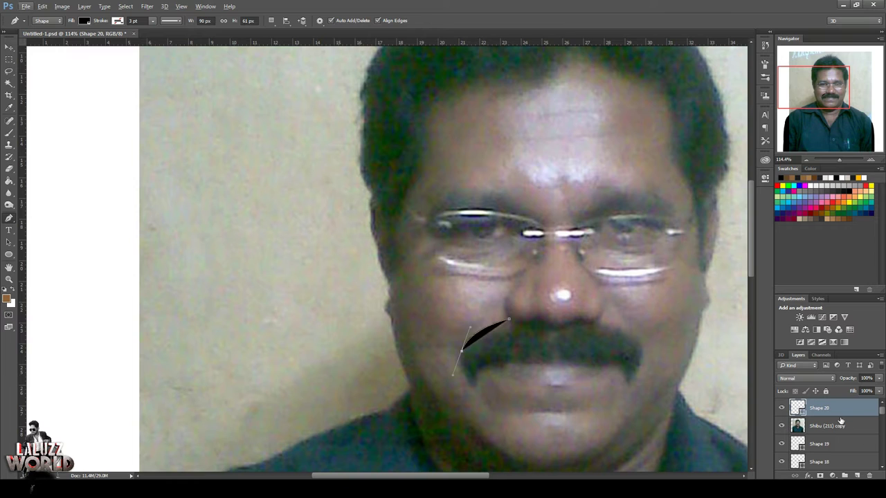
Move the photo above the moustache layer and trace the moustache's lower edge
{"action": "left_click_drag", "start_coordinate": [839, 409], "coordinate": [841, 434]}
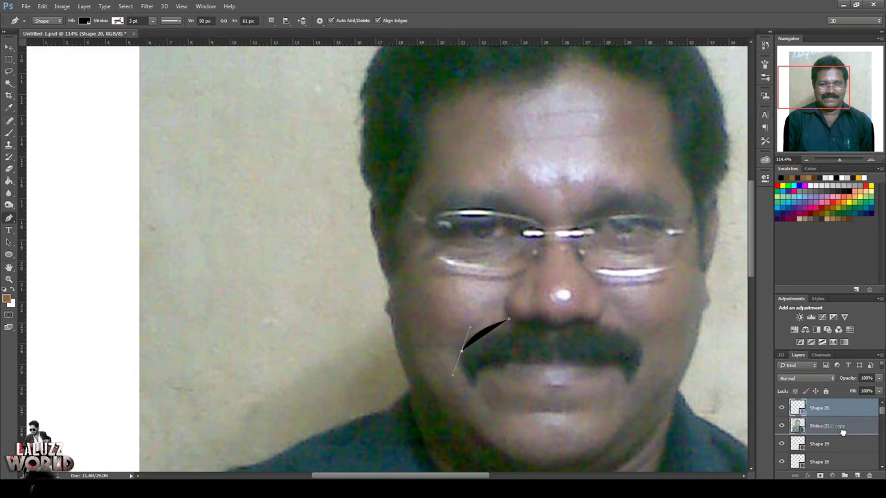
{"action": "left_click", "coordinate": [462, 353], "text": "alt"}
{"action": "left_click", "coordinate": [469, 383]}
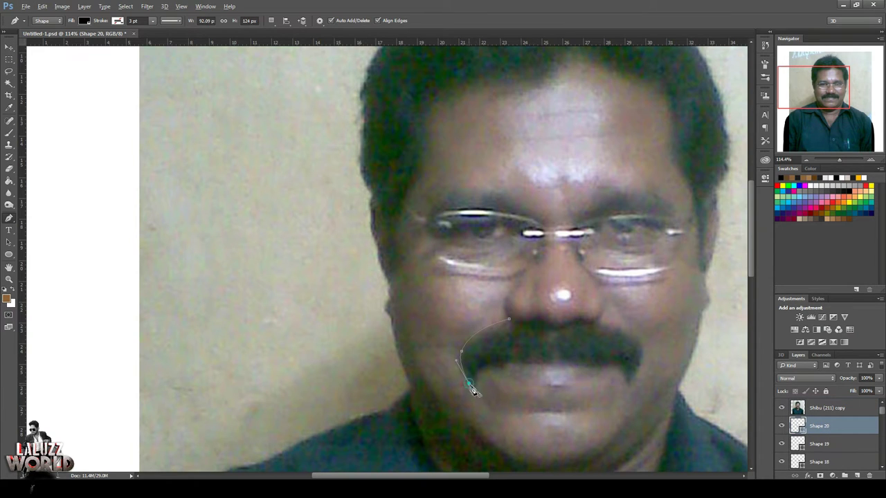
{"action": "left_click", "coordinate": [503, 365]}
{"action": "left_click", "coordinate": [524, 362]}
{"action": "left_click", "coordinate": [546, 362]}
{"action": "left_click", "coordinate": [557, 360]}
{"action": "left_click", "coordinate": [585, 360]}
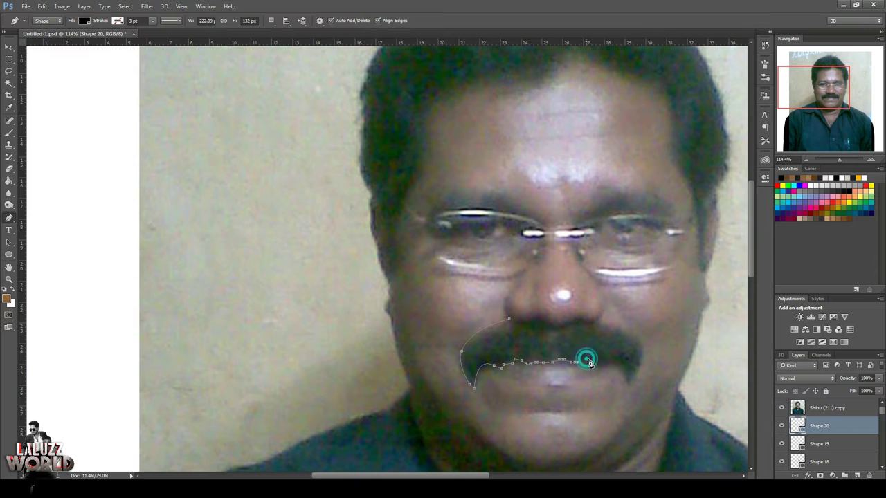
{"action": "left_click", "coordinate": [602, 362]}
{"action": "left_click", "coordinate": [618, 366]}
Close the moustache outline, dropping opacity to 48% to reshape its upper edge
{"action": "left_click_drag", "start_coordinate": [636, 339], "coordinate": [618, 325]}
{"action": "left_click", "coordinate": [594, 322]}
{"action": "left_click", "coordinate": [781, 408]}
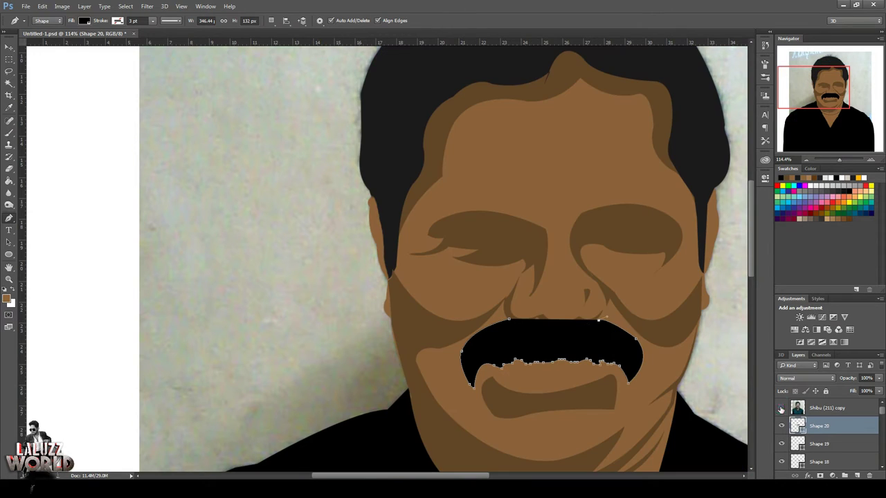
{"action": "left_click", "coordinate": [580, 321]}
{"action": "key", "text": "4"}
{"action": "key", "text": "8"}
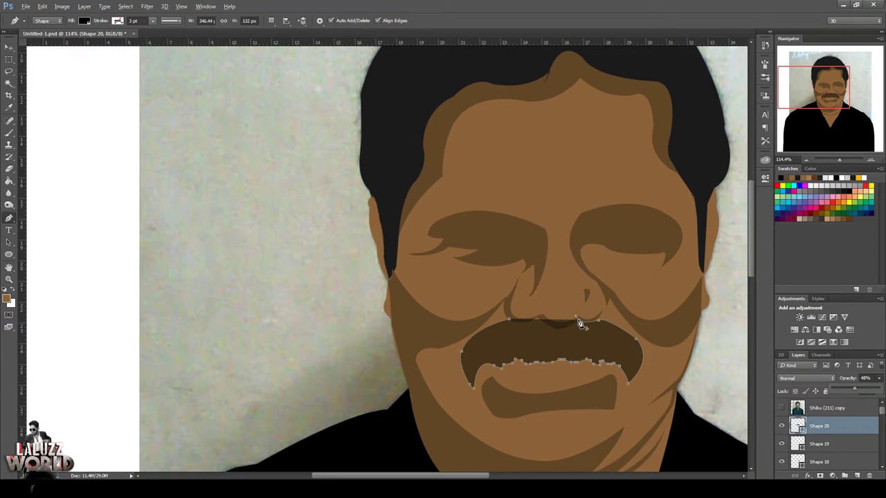
{"action": "mouse_move", "coordinate": [551, 322]}
{"action": "left_mouse_down"}
{"action": "mouse_move", "coordinate": [559, 333]}
{"action": "mouse_move", "coordinate": [508, 319]}
{"action": "left_mouse_up"}
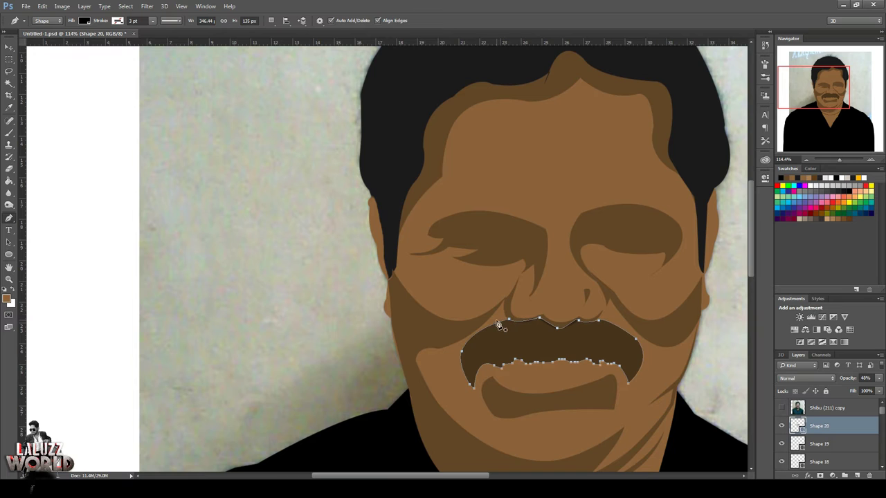
Restore the Shape 20 moustache to 100% opacity and select the Shape 19 layer
{"action": "left_click_drag", "start_coordinate": [880, 381], "coordinate": [884, 388]}
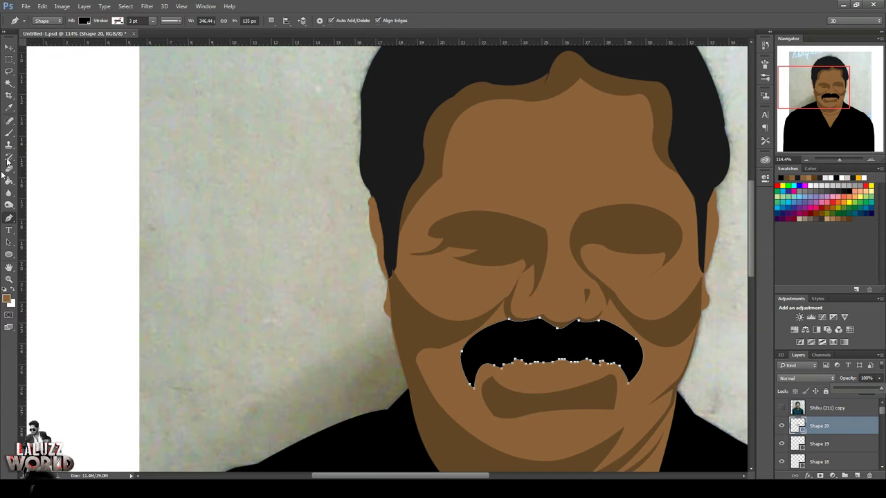
{"action": "key", "text": "v"}
{"action": "left_click", "coordinate": [81, 196]}
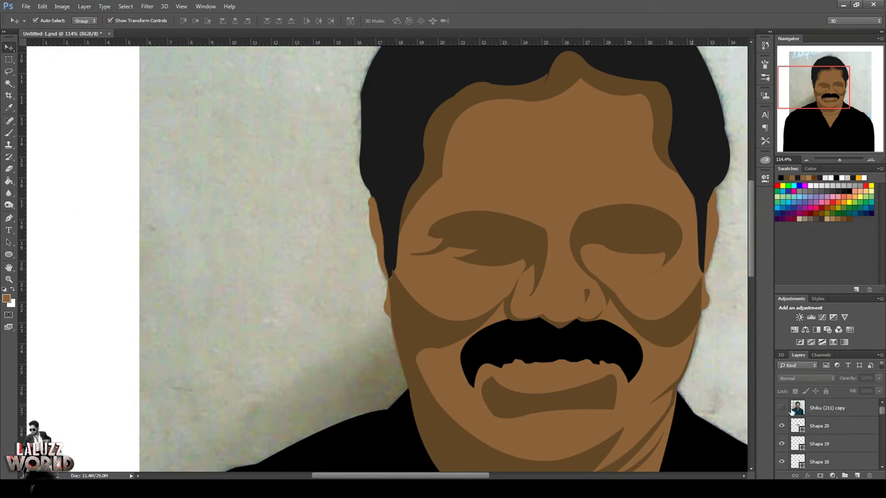
{"action": "left_click", "coordinate": [837, 443]}
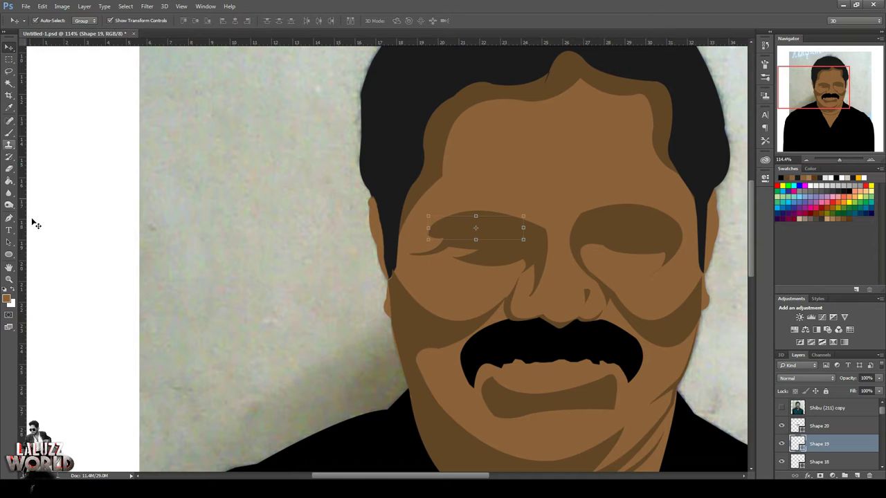
Trace and close the mouth outline under the moustache with the photo shown
{"action": "left_click", "coordinate": [9, 219]}
{"action": "left_click", "coordinate": [781, 407]}
{"action": "left_click", "coordinate": [478, 371]}
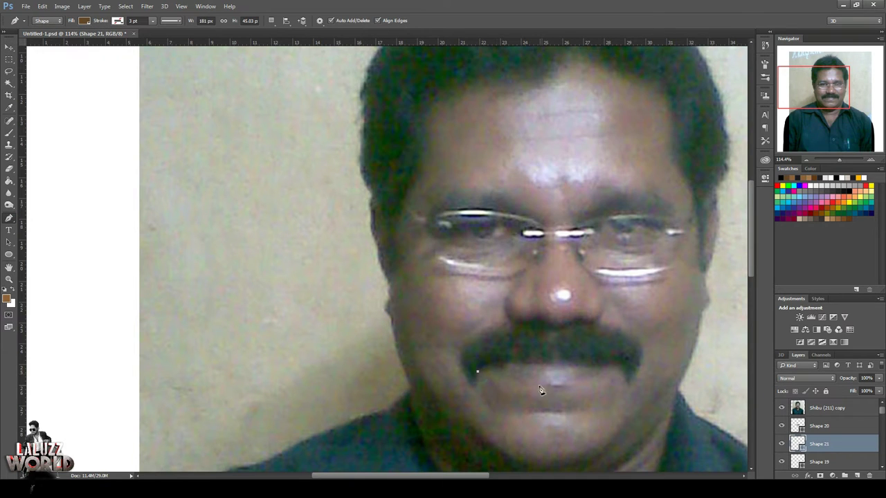
{"action": "left_click_drag", "start_coordinate": [509, 383], "coordinate": [515, 389]}
{"action": "left_click_drag", "start_coordinate": [610, 366], "coordinate": [650, 332]}
{"action": "left_click", "coordinate": [618, 360]}
{"action": "left_click", "coordinate": [472, 360]}
{"action": "left_click_drag", "start_coordinate": [458, 385], "coordinate": [388, 391]}
{"action": "left_click_drag", "start_coordinate": [476, 363], "coordinate": [389, 400]}
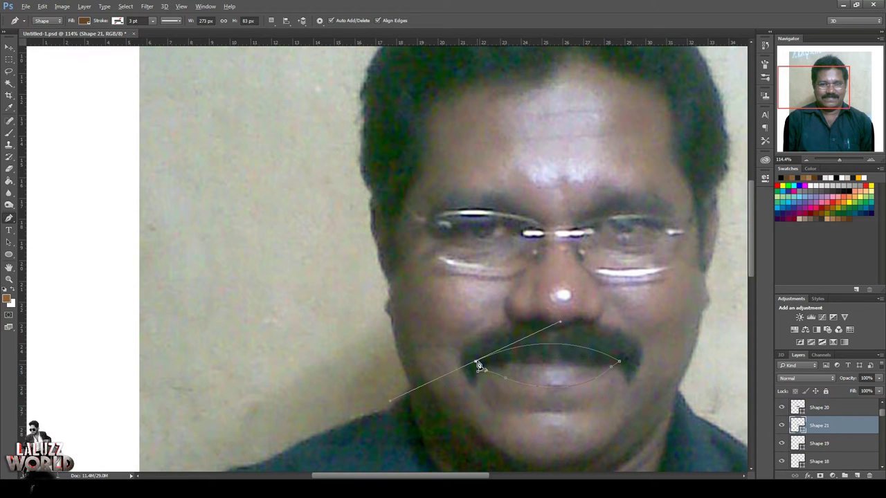
Hide the photo and set the mouth fill to dark brown #311e0b
{"action": "scroll", "coordinate": [780, 409], "scroll_direction": "up", "scroll_amount": 1}
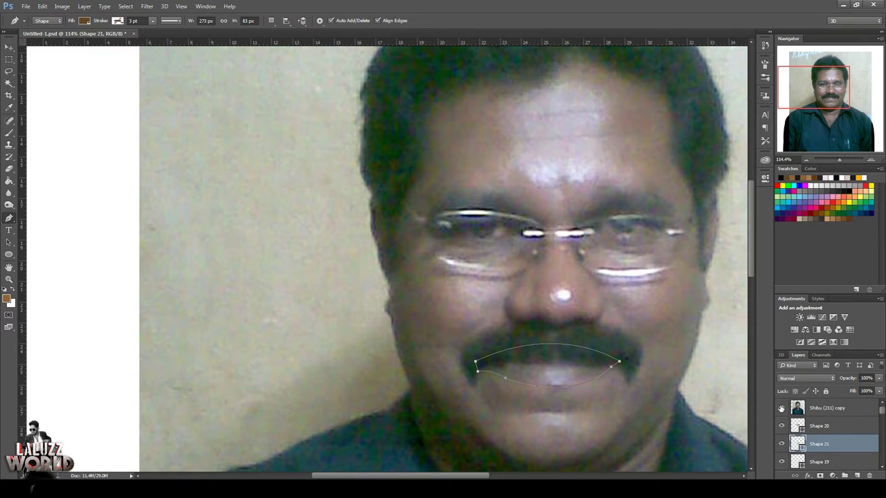
{"action": "left_click", "coordinate": [781, 408]}
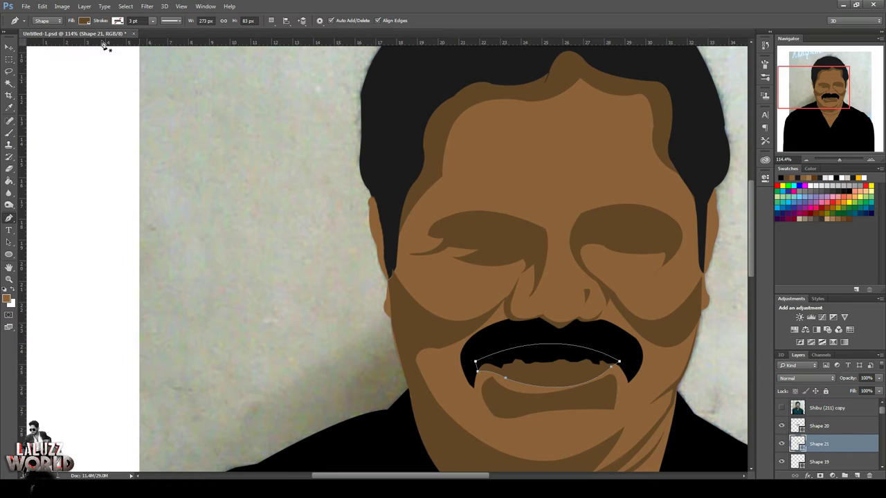
{"action": "left_click", "coordinate": [84, 21]}
{"action": "left_click", "coordinate": [127, 39]}
{"action": "left_click_drag", "start_coordinate": [565, 294], "coordinate": [726, 270]}
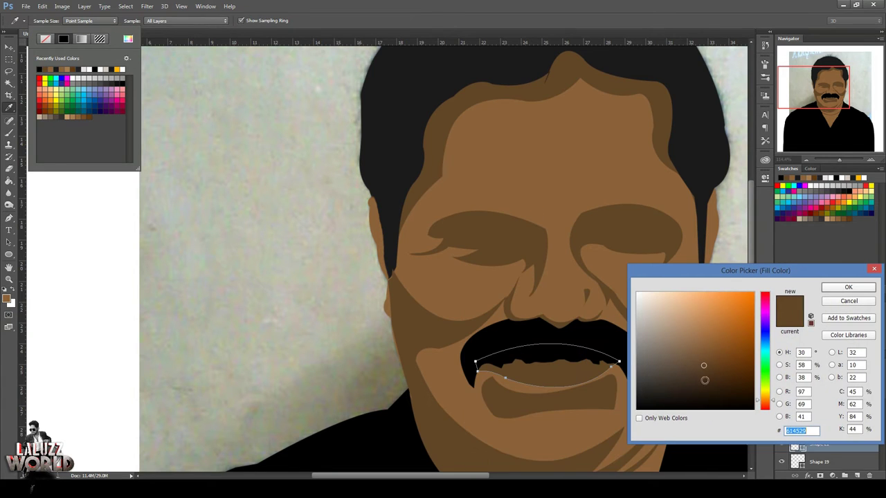
{"action": "left_click", "coordinate": [702, 370]}
{"action": "left_click_drag", "start_coordinate": [701, 372], "coordinate": [718, 377]}
{"action": "left_click", "coordinate": [847, 287]}
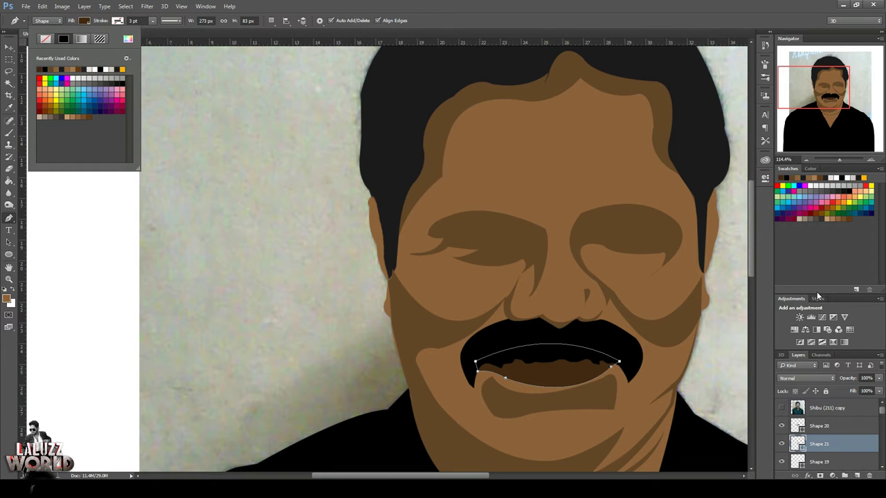
{"action": "left_click", "coordinate": [127, 39]}
{"action": "left_click_drag", "start_coordinate": [718, 380], "coordinate": [728, 387]}
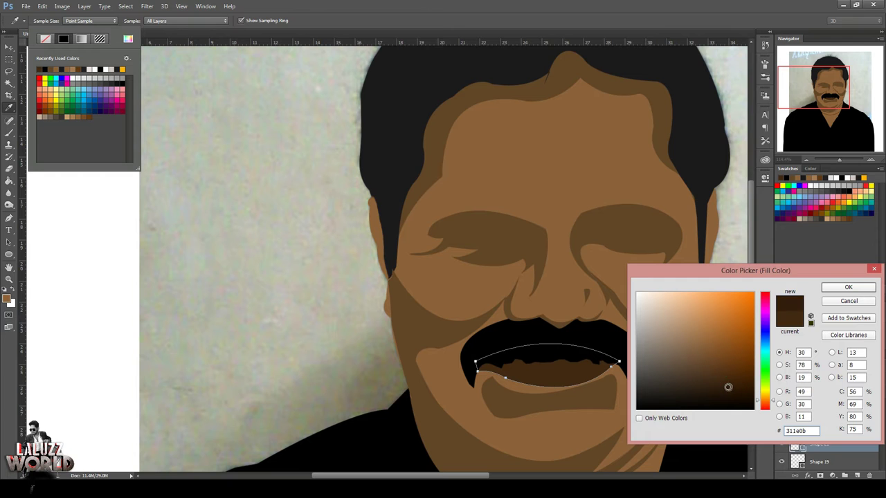
{"action": "left_click", "coordinate": [833, 289]}
Zoom to 200%, show the photo again, and start Shape 22 along the lip line
{"action": "left_click", "coordinate": [807, 162]}
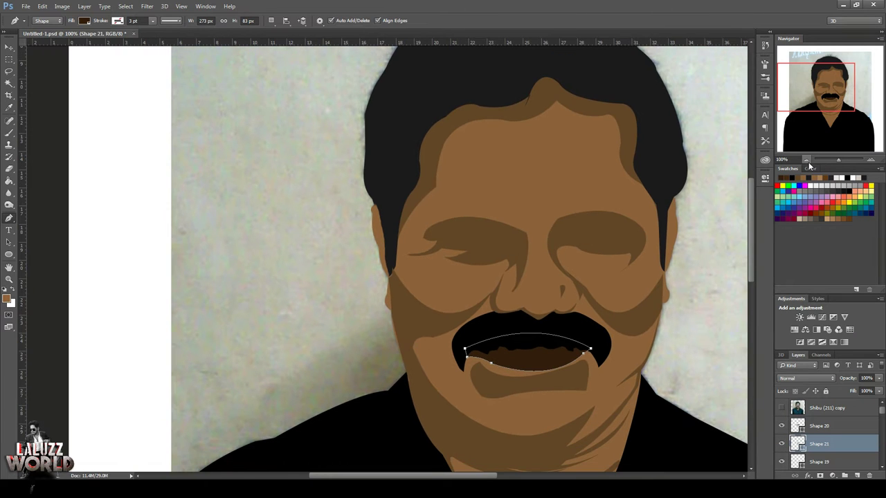
{"action": "left_click", "coordinate": [870, 159]}
{"action": "left_click", "coordinate": [781, 407]}
{"action": "left_click_drag", "start_coordinate": [838, 88], "coordinate": [827, 89]}
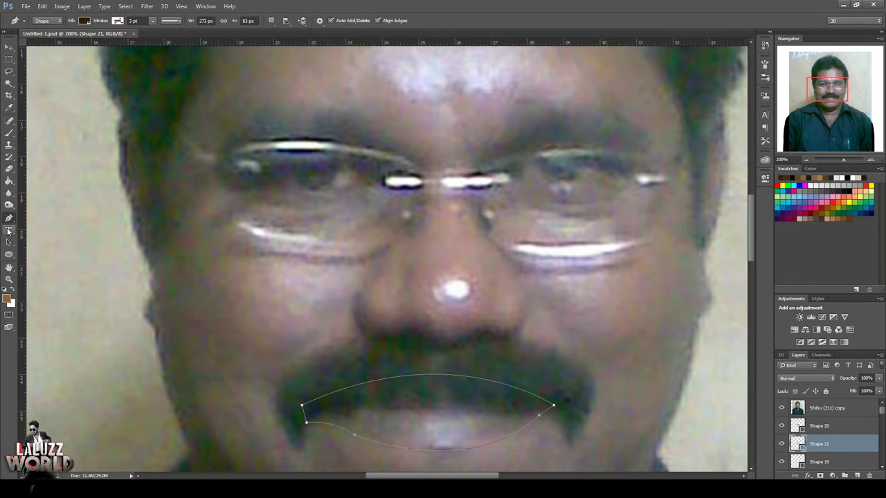
{"action": "left_click", "coordinate": [326, 412]}
Trace a thin strip along the upper lip line and fill it brown
{"action": "left_click", "coordinate": [405, 409]}
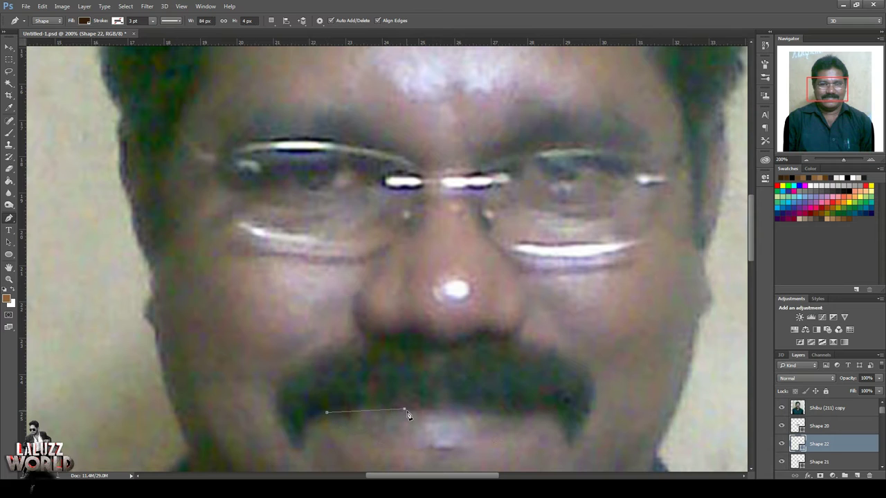
{"action": "left_click_drag", "start_coordinate": [526, 410], "coordinate": [544, 419]}
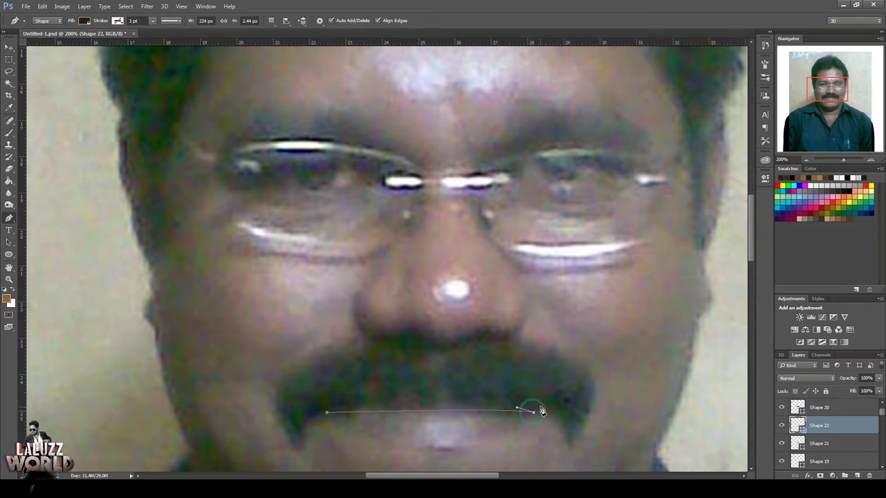
{"action": "left_click_drag", "start_coordinate": [325, 412], "coordinate": [269, 424]}
{"action": "left_click", "coordinate": [84, 22]}
{"action": "left_click", "coordinate": [128, 58]}
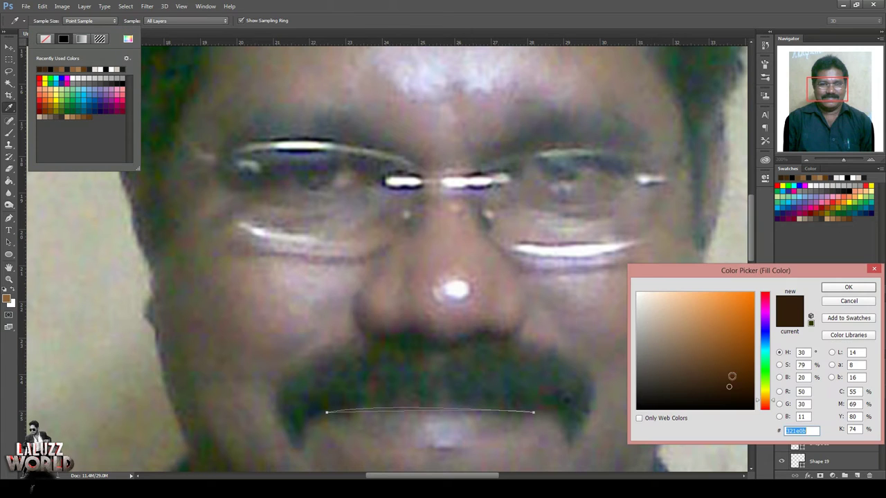
{"action": "left_click_drag", "start_coordinate": [727, 375], "coordinate": [730, 368]}
{"action": "left_click", "coordinate": [848, 287]}
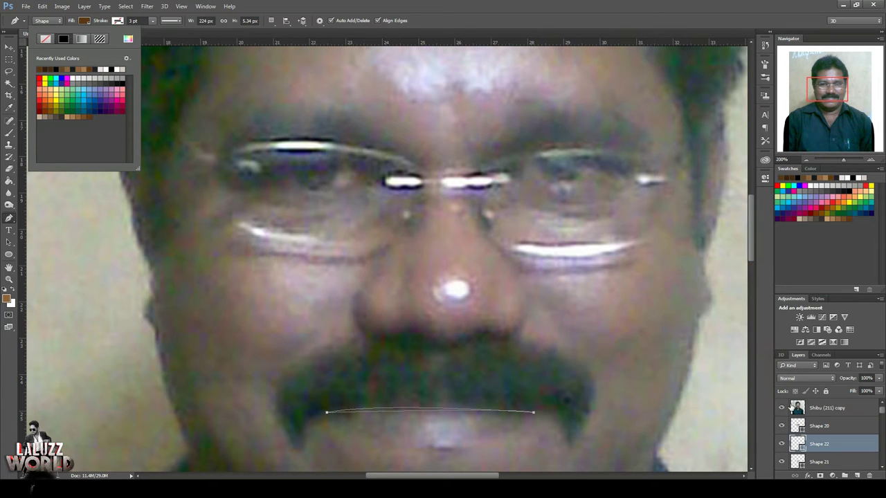
Hide the reference photo and darken the new lip band's fill to #492b0e
{"action": "left_click", "coordinate": [782, 408]}
{"action": "left_click", "coordinate": [55, 110]}
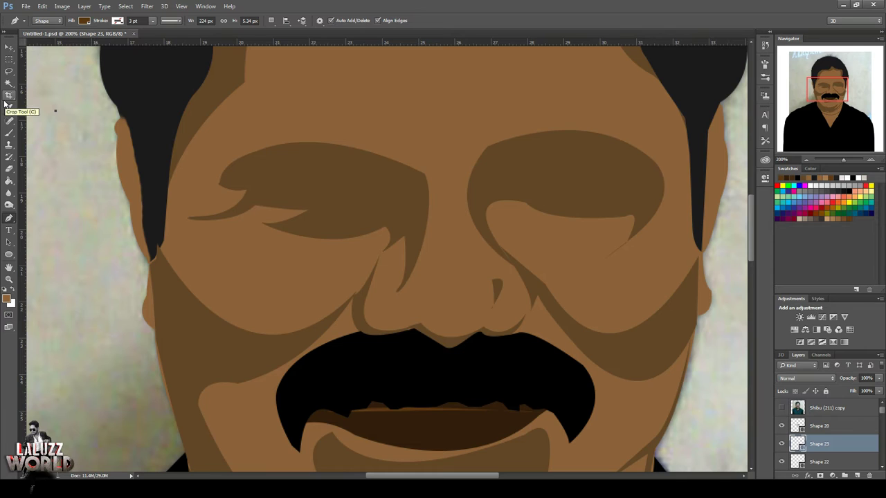
{"action": "double_click", "coordinate": [801, 445]}
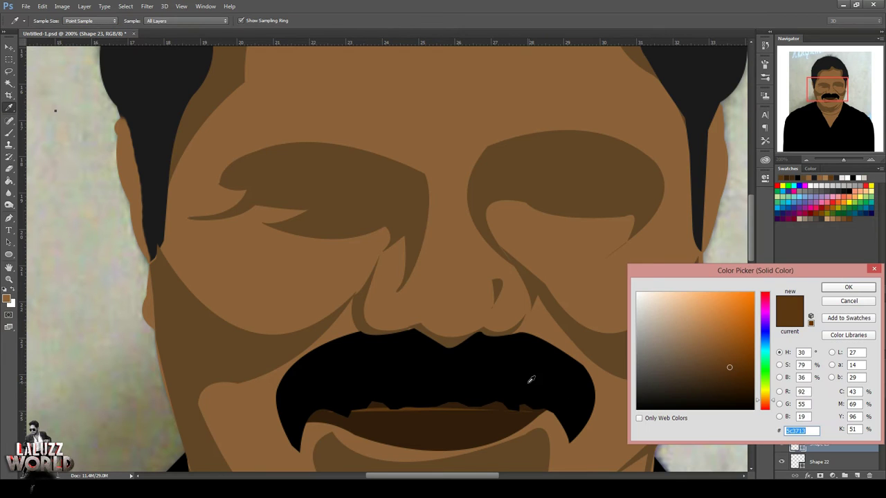
{"action": "left_click", "coordinate": [490, 420]}
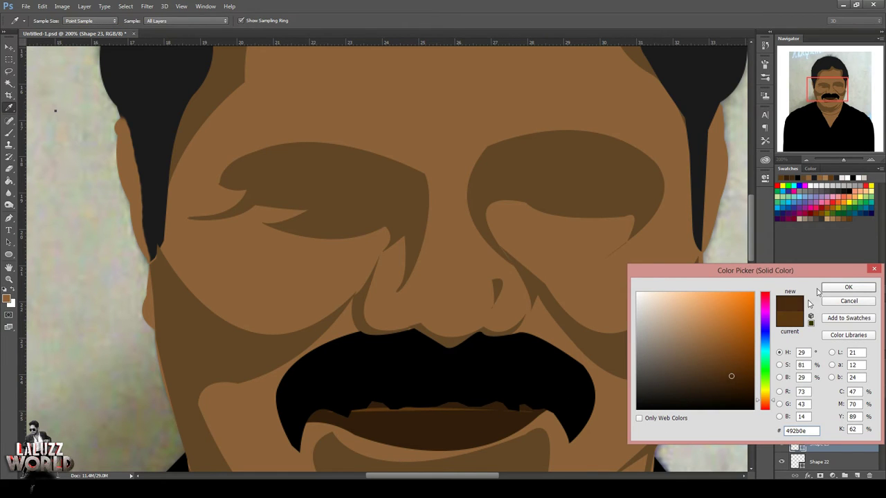
{"action": "left_click", "coordinate": [837, 289]}
{"action": "double_click", "coordinate": [806, 450]}
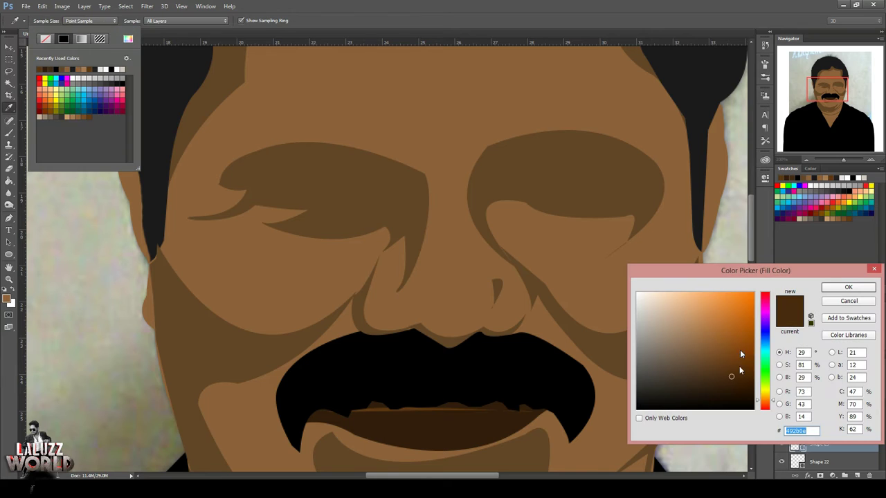
{"action": "left_click_drag", "start_coordinate": [733, 379], "coordinate": [731, 368]}
{"action": "left_click", "coordinate": [852, 288]}
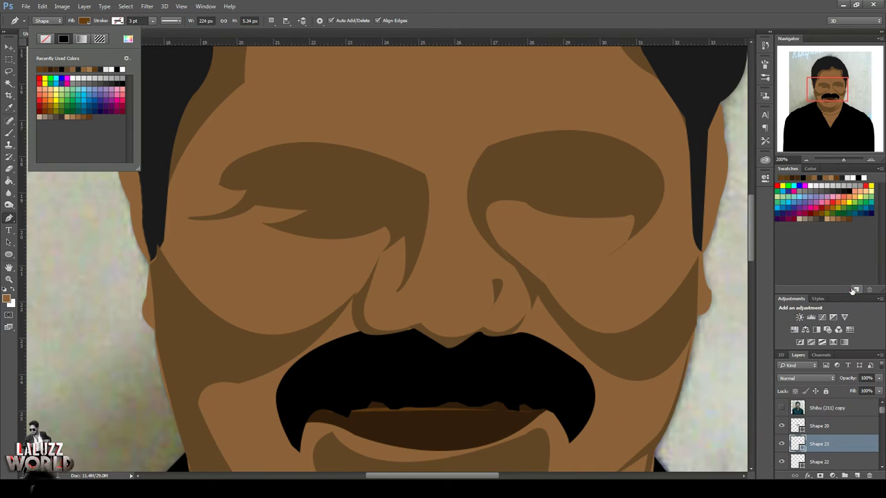
Reselect the mouth shape and keep Shape 22's dark brown fill unchanged
{"action": "key", "text": "v"}
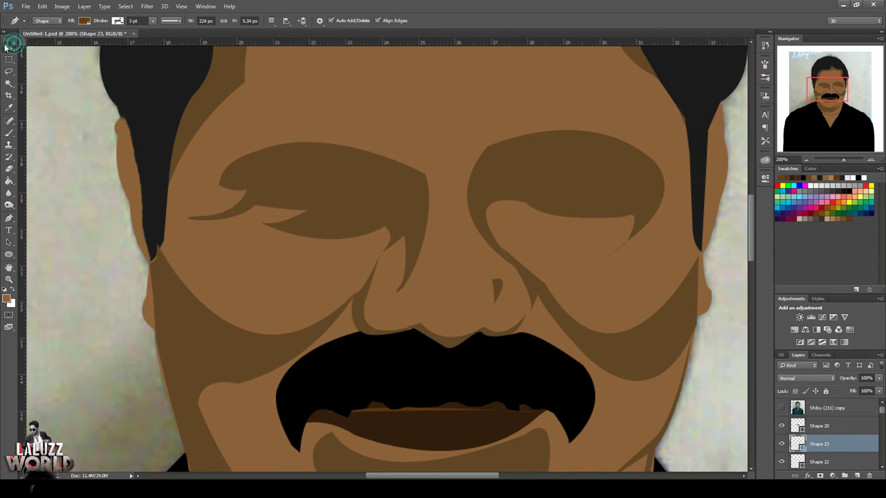
{"action": "left_click", "coordinate": [455, 412]}
{"action": "scroll", "coordinate": [669, 412], "scroll_direction": "down", "scroll_amount": 1}
{"action": "scroll", "coordinate": [670, 411], "scroll_direction": "down", "scroll_amount": 3}
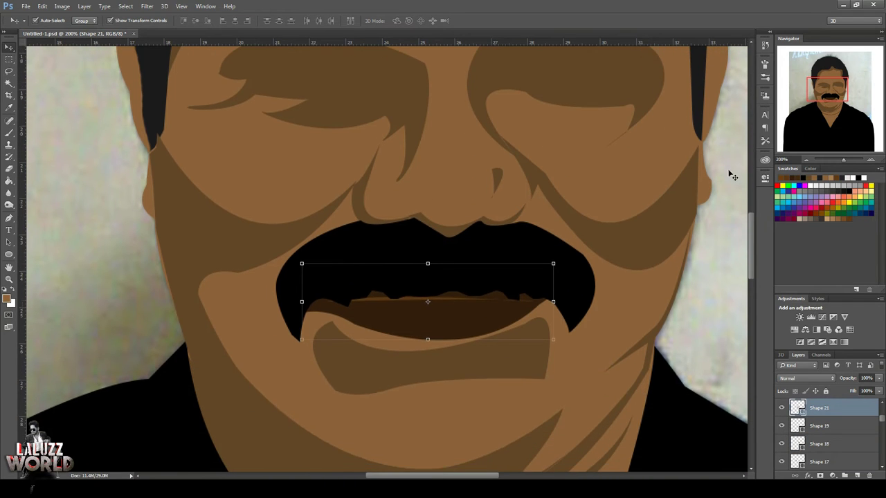
{"action": "scroll", "coordinate": [705, 270], "scroll_direction": "up", "scroll_amount": 2}
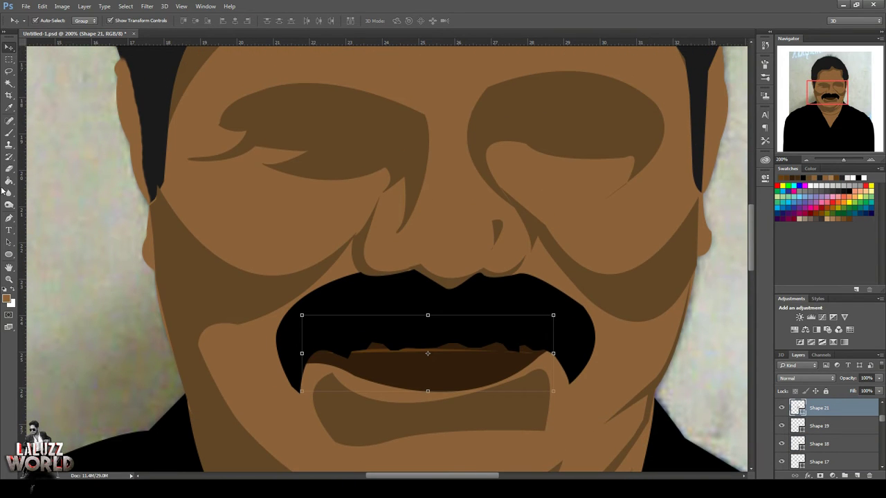
{"action": "double_click", "coordinate": [801, 412]}
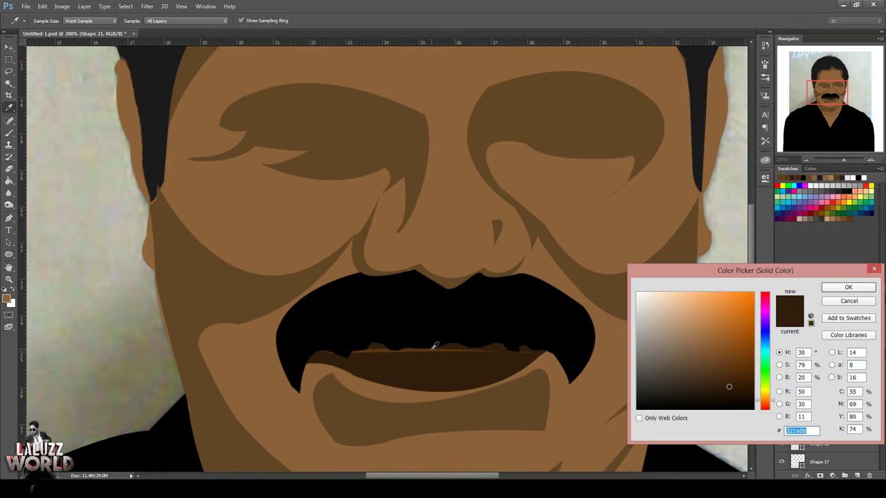
{"action": "left_click", "coordinate": [434, 344]}
{"action": "left_click", "coordinate": [848, 301]}
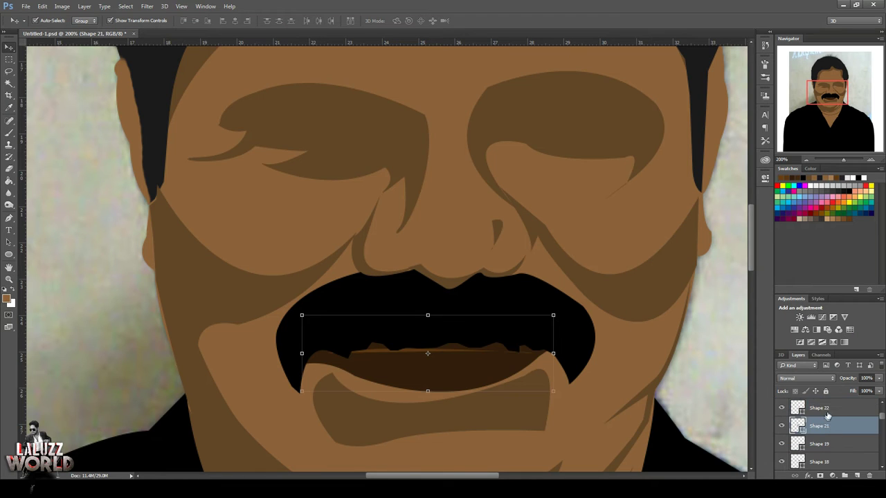
{"action": "double_click", "coordinate": [799, 408]}
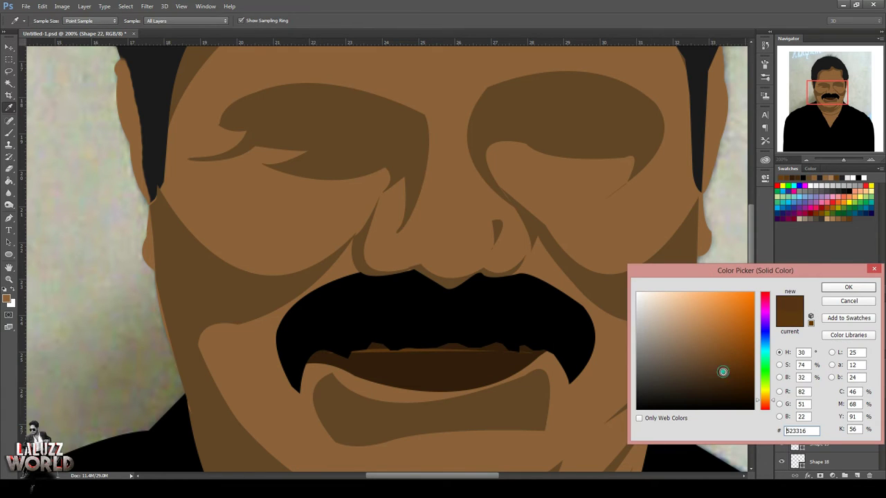
{"action": "left_click", "coordinate": [849, 287]}
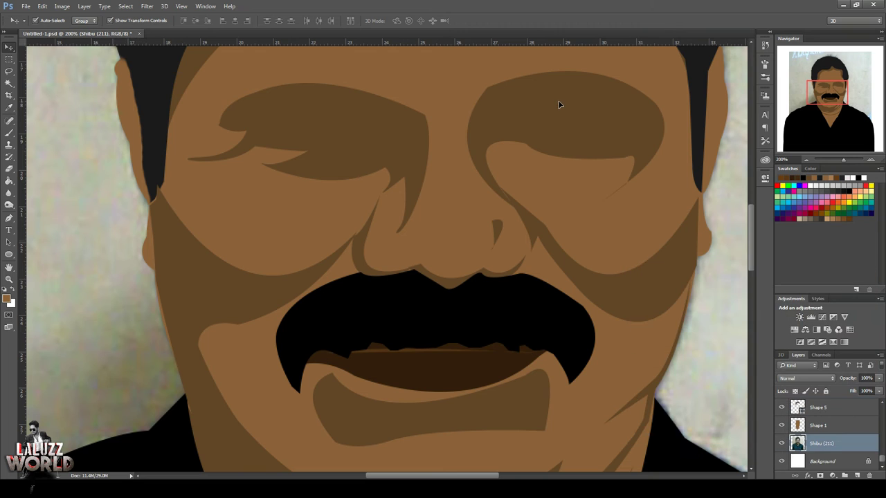
Zoom out, hide the original photo for a white background, and show the photo copy
{"action": "left_click", "coordinate": [806, 159]}
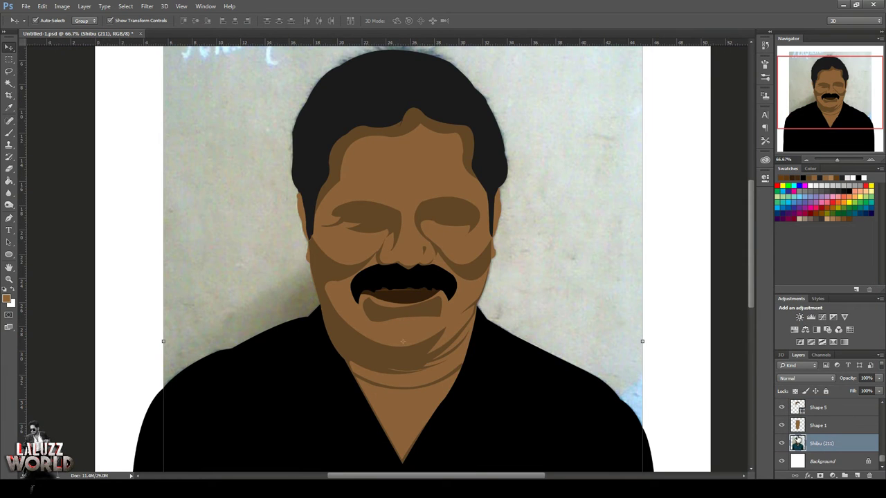
{"action": "scroll", "coordinate": [830, 433], "scroll_direction": "up", "scroll_amount": 10}
{"action": "left_click", "coordinate": [781, 407]}
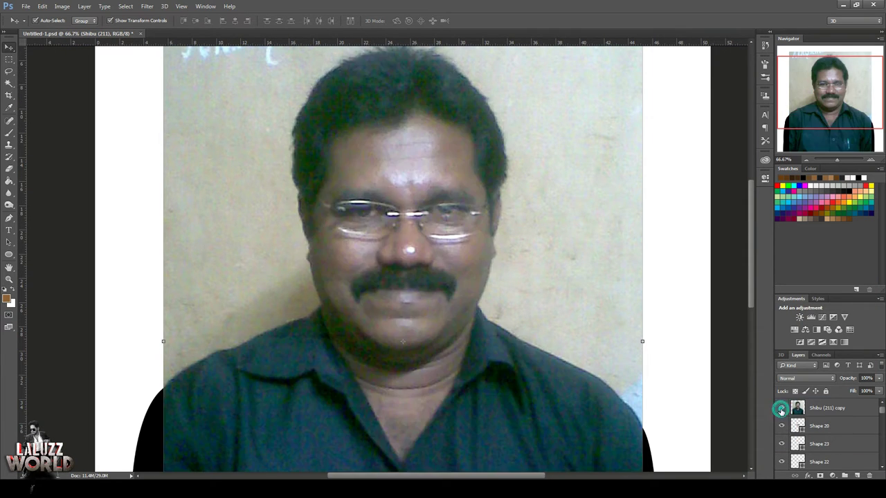
{"action": "left_click", "coordinate": [781, 408]}
{"action": "mouse_move", "coordinate": [881, 413]}
{"action": "left_mouse_down"}
{"action": "mouse_move", "coordinate": [881, 462]}
{"action": "mouse_move", "coordinate": [882, 403]}
{"action": "left_mouse_up"}
{"action": "left_click", "coordinate": [781, 444]}
{"action": "left_click", "coordinate": [781, 407]}
{"action": "left_click", "coordinate": [781, 407]}
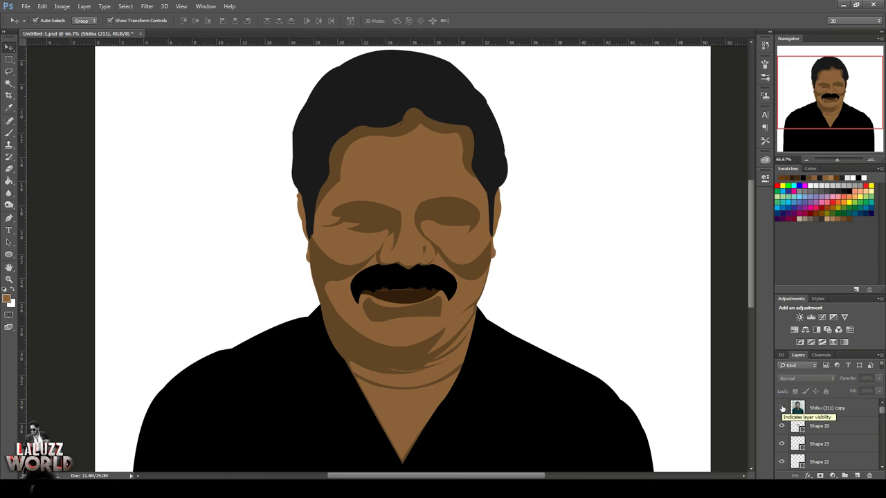
{"action": "left_click", "coordinate": [782, 408]}
Zoom to 200% and set the Pen shape fill to the face's medium brown
{"action": "key", "text": "ctrl+plus"}
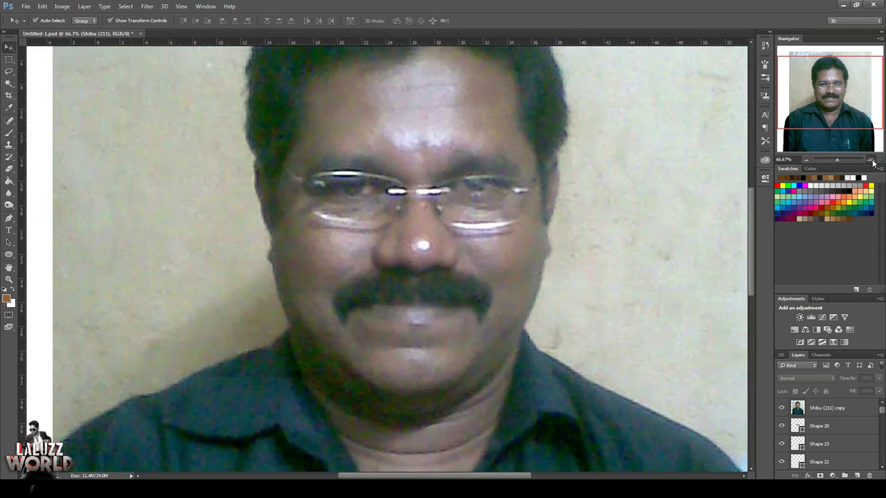
{"action": "key", "text": "ctrl+plus"}
{"action": "key", "text": "p"}
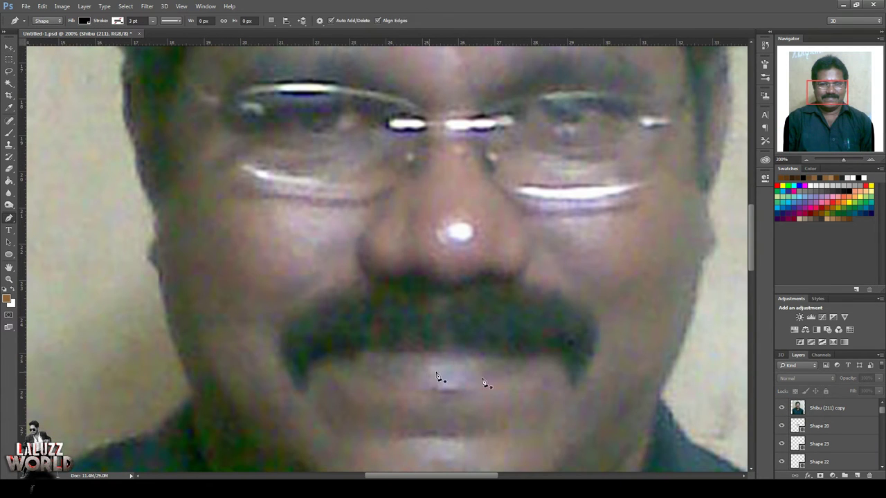
{"action": "left_click", "coordinate": [84, 21]}
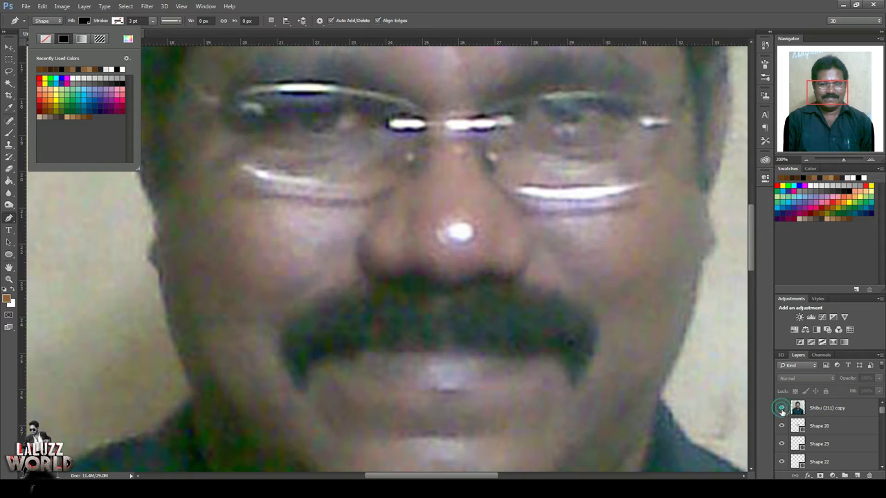
{"action": "left_click", "coordinate": [781, 407]}
{"action": "left_click", "coordinate": [81, 21]}
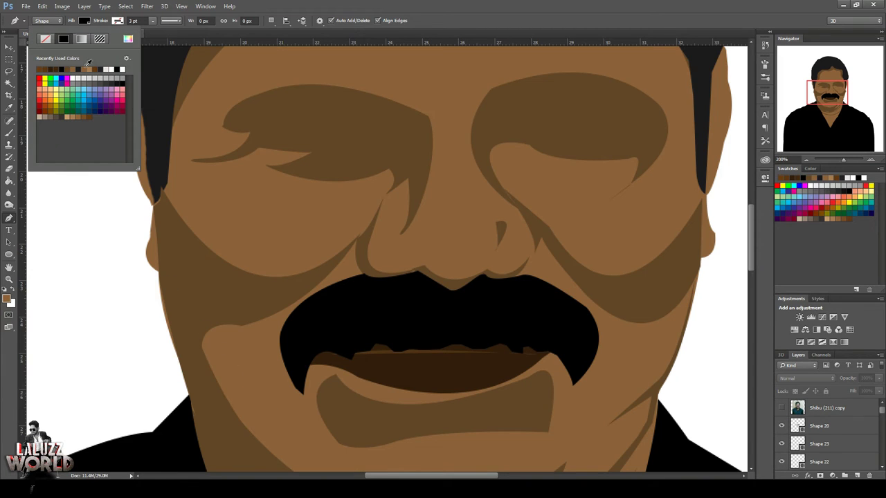
{"action": "left_click", "coordinate": [127, 39]}
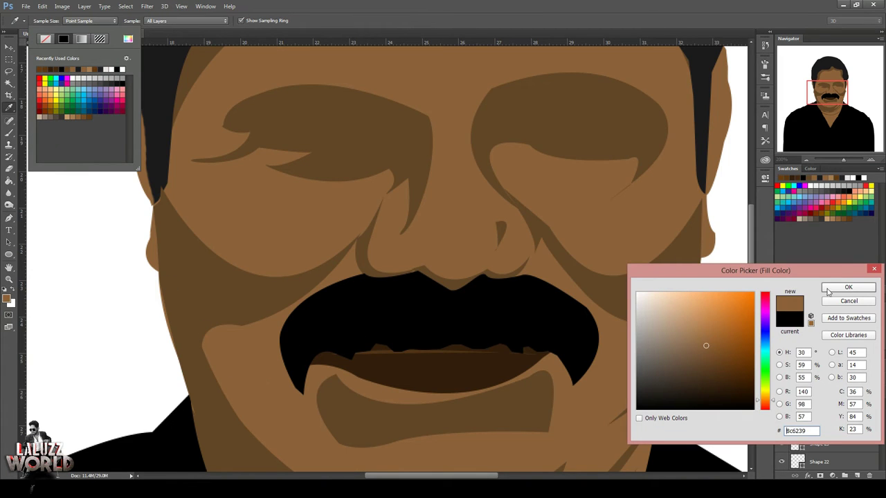
{"action": "left_click", "coordinate": [836, 289]}
{"action": "left_click", "coordinate": [370, 4]}
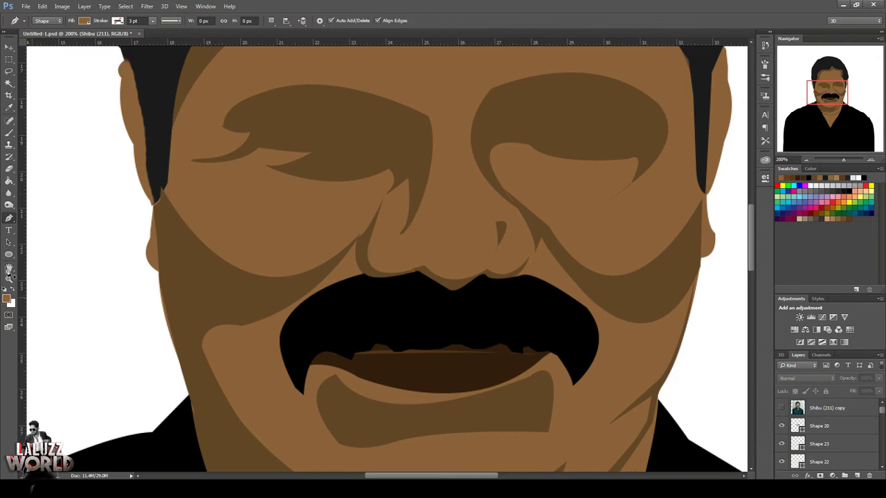
{"action": "left_click", "coordinate": [781, 407]}
Trace a thin crescent along the lower lip and place it above Shape 20
{"action": "left_click", "coordinate": [407, 366]}
{"action": "left_click_drag", "start_coordinate": [460, 365], "coordinate": [496, 354]}
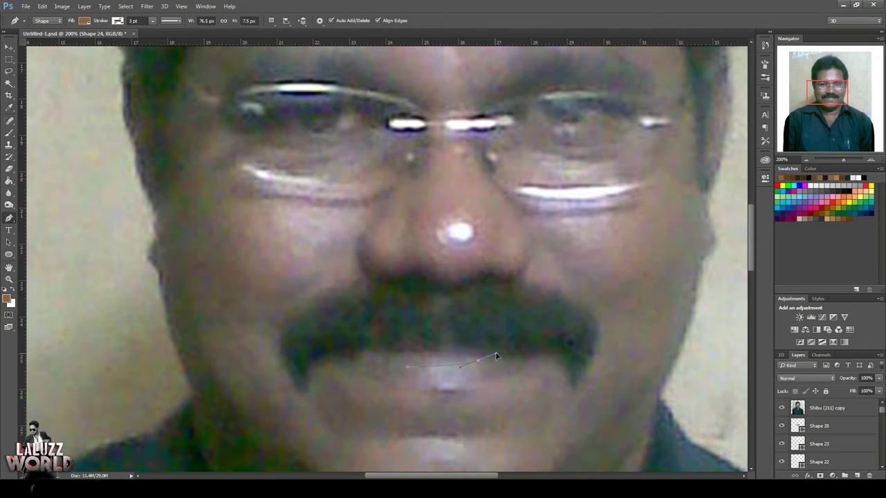
{"action": "left_click", "coordinate": [406, 368]}
{"action": "left_click", "coordinate": [781, 407]}
{"action": "scroll", "coordinate": [841, 437], "scroll_direction": "down", "scroll_amount": 3}
{"action": "scroll", "coordinate": [840, 437], "scroll_direction": "up", "scroll_amount": 3}
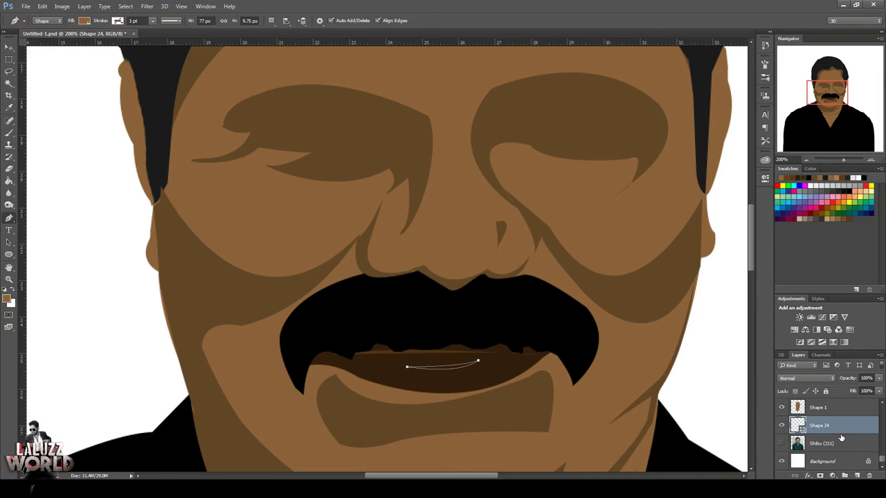
{"action": "left_click_drag", "start_coordinate": [838, 436], "coordinate": [835, 425]}
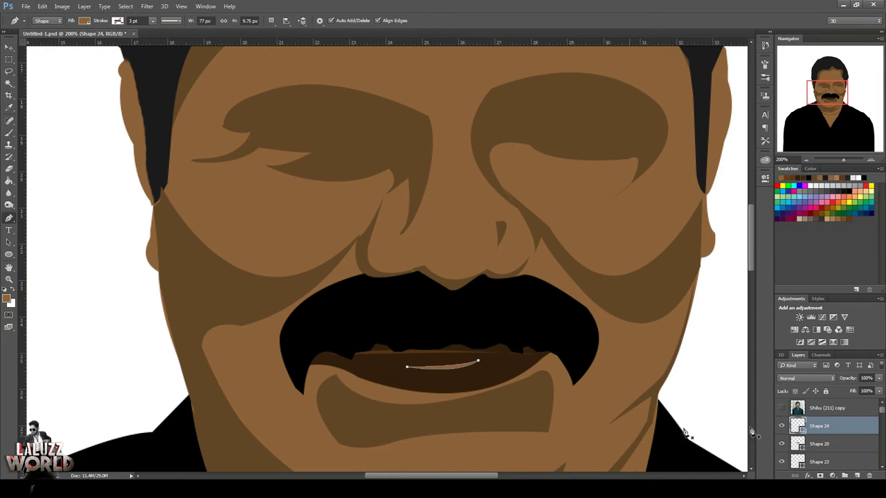
Fill the lip crescent with light brown #a08a76
{"action": "left_click", "coordinate": [84, 21]}
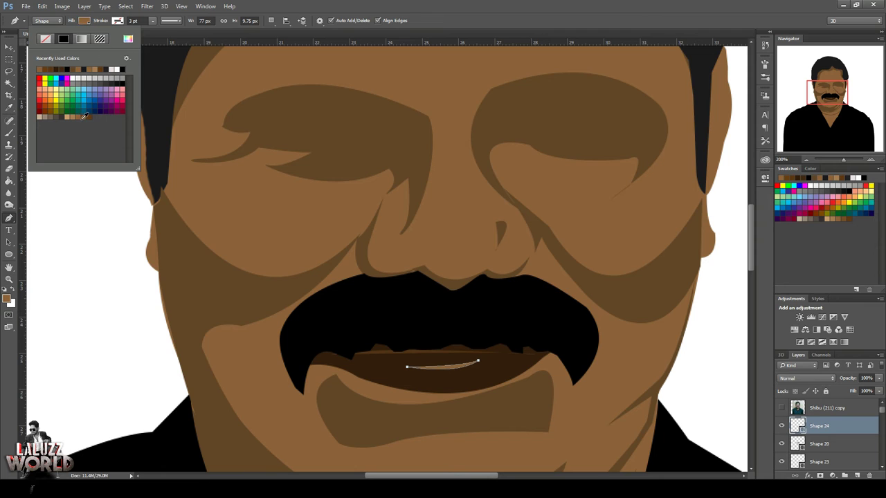
{"action": "left_click", "coordinate": [298, 356]}
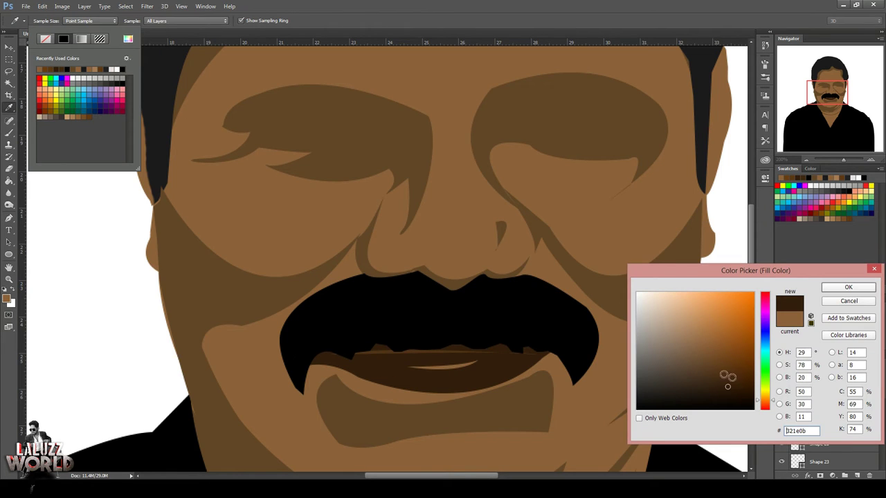
{"action": "mouse_move", "coordinate": [725, 388]}
{"action": "left_mouse_down"}
{"action": "mouse_move", "coordinate": [668, 367]}
{"action": "mouse_move", "coordinate": [682, 362]}
{"action": "mouse_move", "coordinate": [667, 336]}
{"action": "left_mouse_up"}
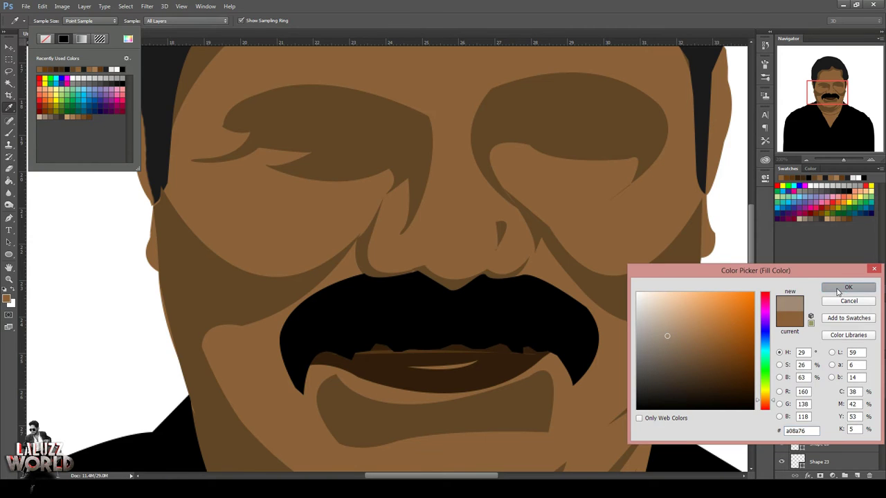
{"action": "left_click", "coordinate": [847, 288]}
{"action": "left_click", "coordinate": [693, 331]}
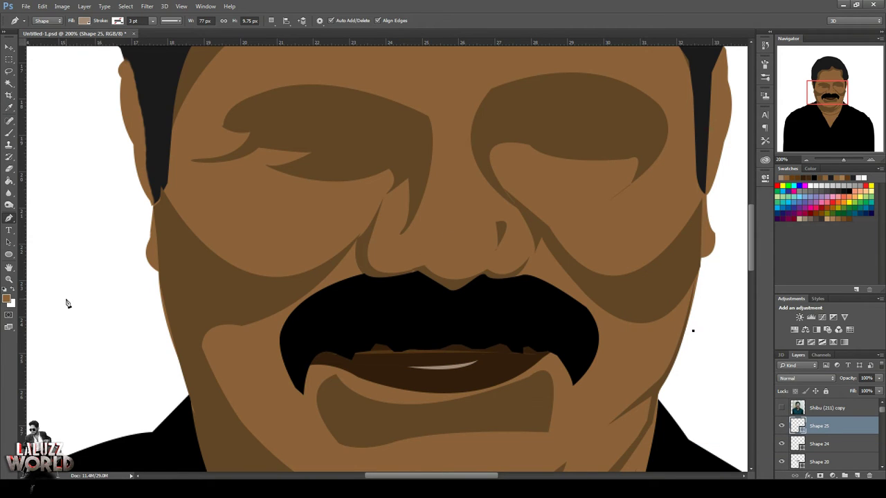
Dismiss the error and trace a small highlight shape on the nose tip
{"action": "left_click", "coordinate": [781, 407]}
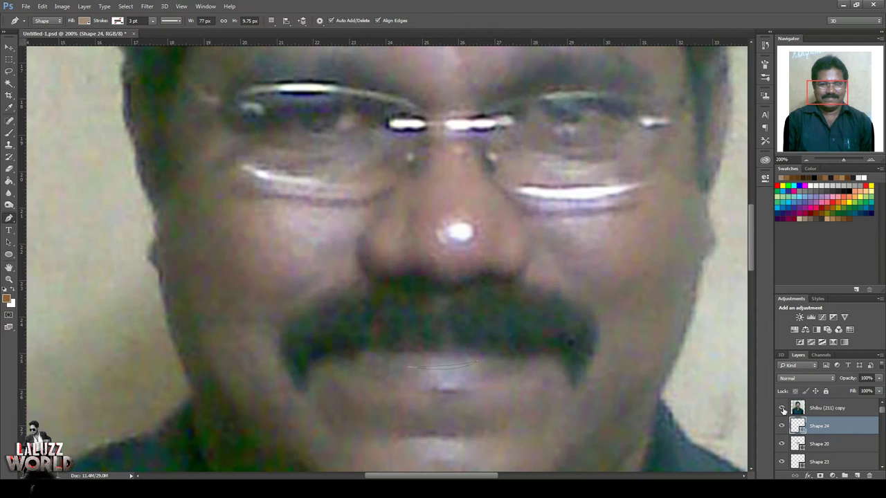
{"action": "left_click", "coordinate": [447, 239]}
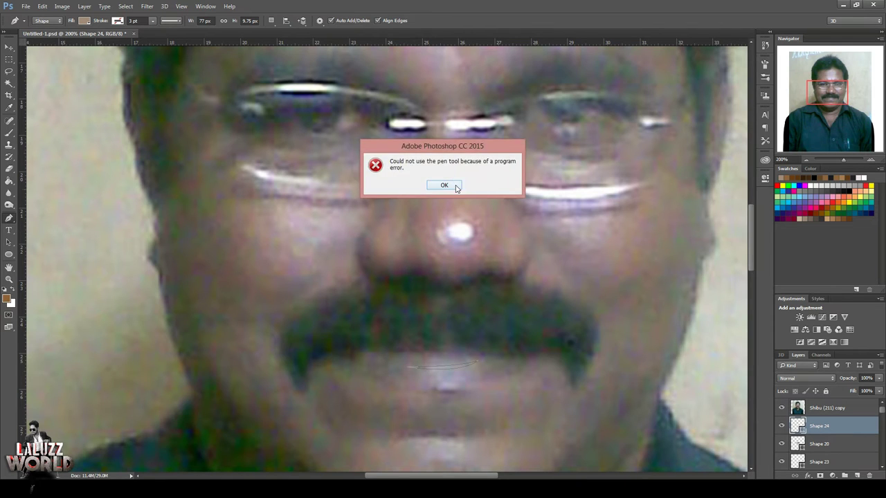
{"action": "left_click", "coordinate": [447, 184]}
{"action": "left_click", "coordinate": [830, 408]}
{"action": "left_click", "coordinate": [447, 229]}
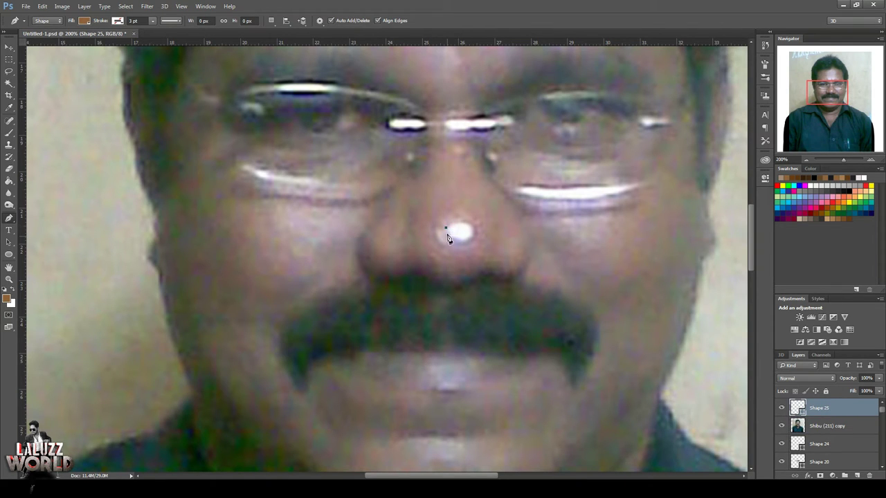
{"action": "left_click_drag", "start_coordinate": [473, 233], "coordinate": [472, 241]}
{"action": "left_click", "coordinate": [447, 231]}
Move the nose shape below the photo copy, hide the photo, and fill it pale tan
{"action": "left_click_drag", "start_coordinate": [819, 408], "coordinate": [819, 430]}
{"action": "left_click", "coordinate": [781, 408]}
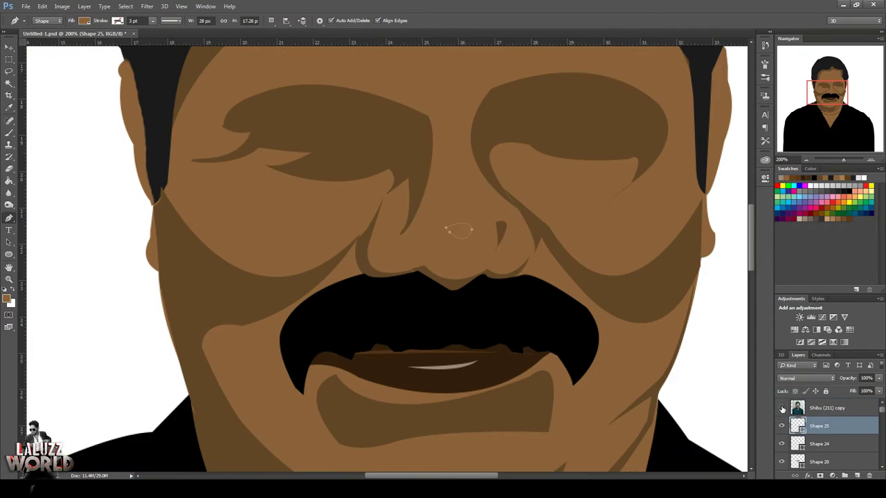
{"action": "double_click", "coordinate": [797, 425]}
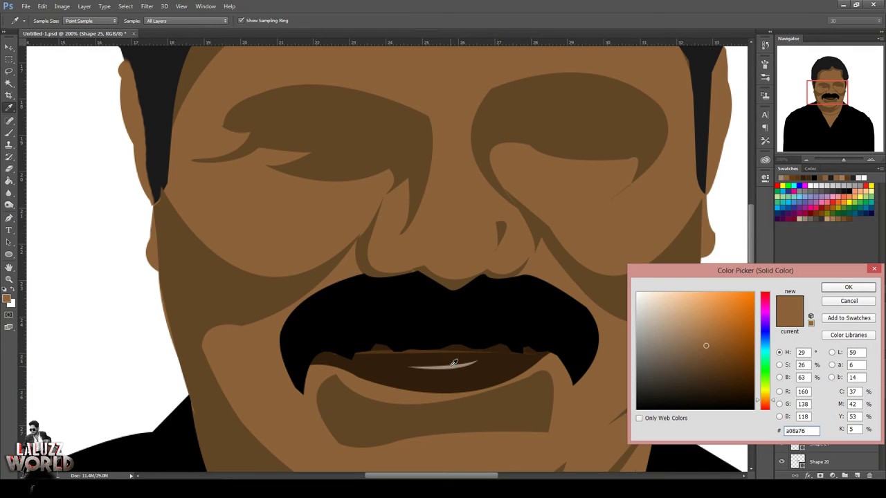
{"action": "left_click", "coordinate": [454, 363]}
{"action": "left_click", "coordinate": [855, 288]}
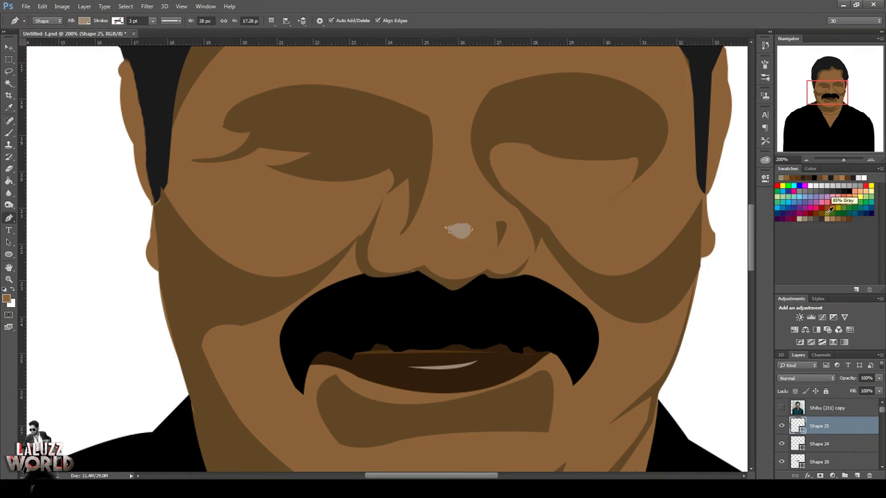
Commit a transform on the hair shape and nudge the cheek shadow shape slightly
{"action": "key", "text": "v"}
{"action": "left_click", "coordinate": [154, 160], "text": "ctrl"}
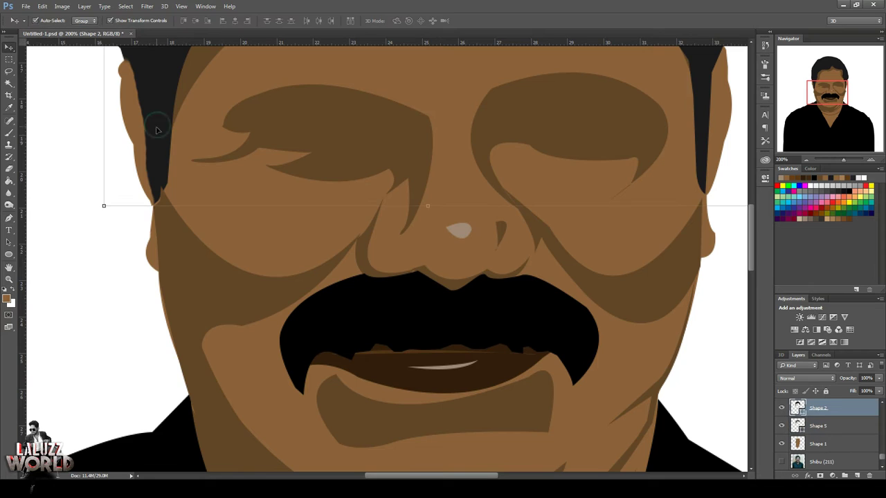
{"action": "key", "text": "ctrl+t"}
{"action": "key", "text": "Return"}
{"action": "left_click", "coordinate": [168, 278]}
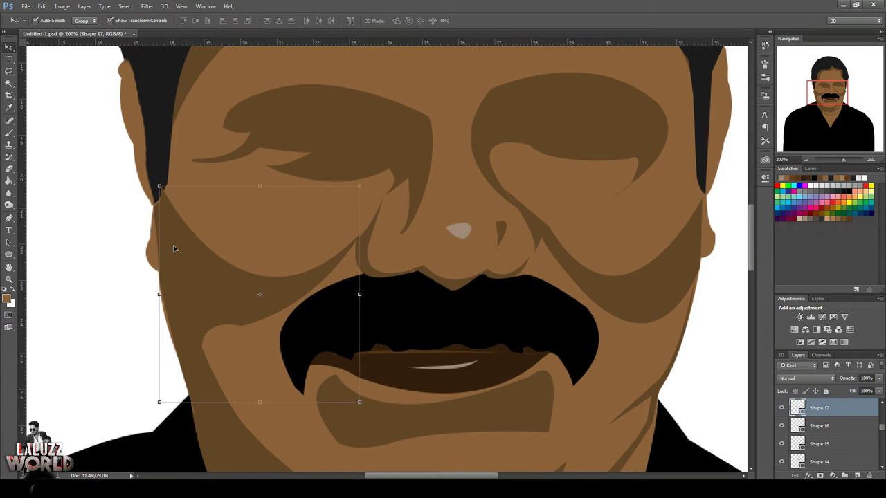
{"action": "left_click_drag", "start_coordinate": [174, 249], "coordinate": [174, 254]}
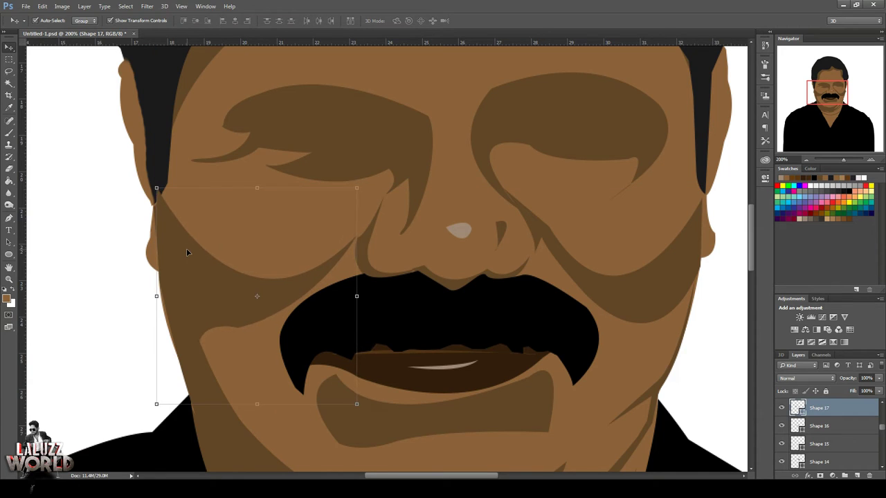
{"action": "left_click", "coordinate": [76, 270]}
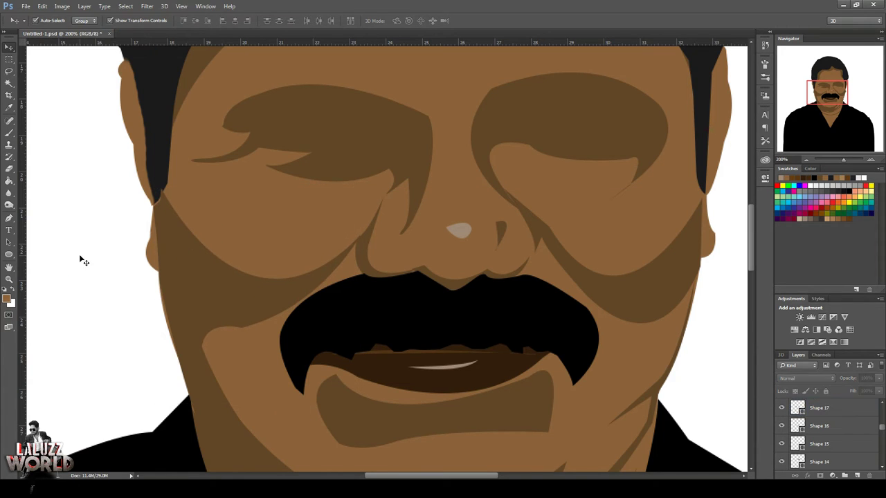
{"action": "left_click", "coordinate": [159, 140]}
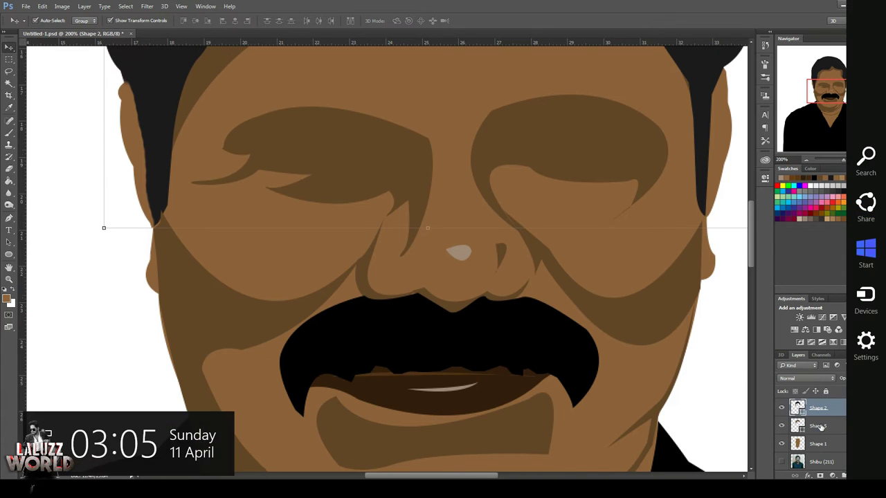
Rearrange layers in the Layers panel and select the Shape 17 cheek shading layer
{"action": "left_click", "coordinate": [846, 462]}
{"action": "left_click", "coordinate": [844, 444], "text": "shift"}
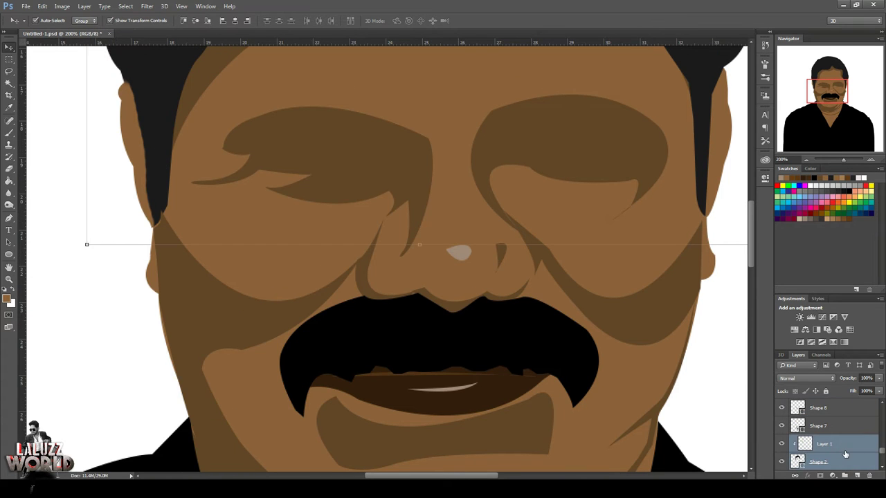
{"action": "left_click_drag", "start_coordinate": [844, 444], "coordinate": [848, 424]}
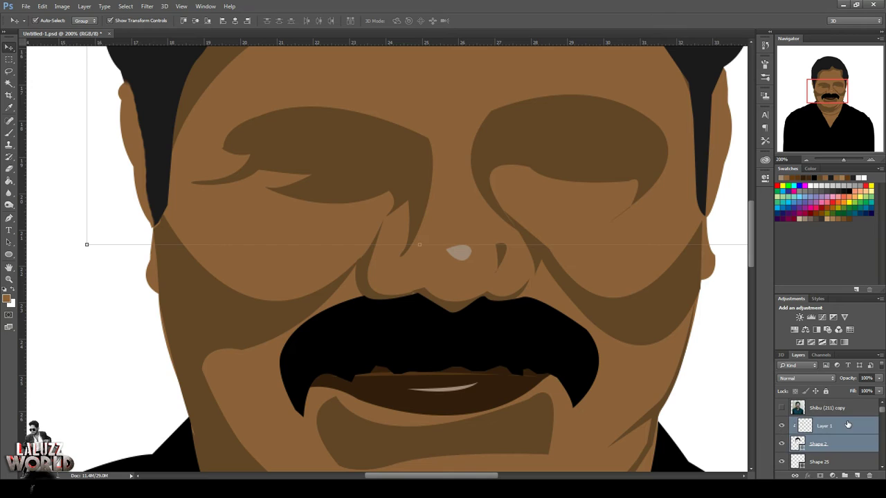
{"action": "left_click", "coordinate": [200, 316]}
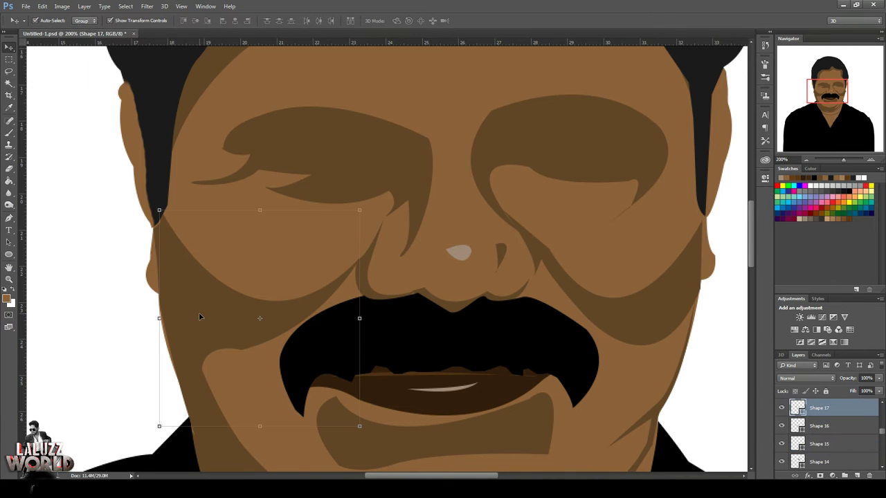
{"action": "scroll", "coordinate": [843, 434], "scroll_direction": "down", "scroll_amount": 3}
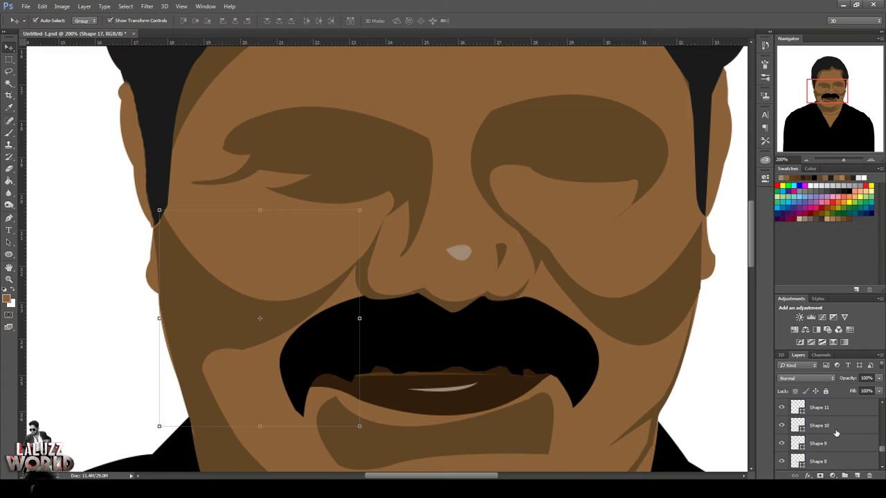
{"action": "scroll", "coordinate": [850, 435], "scroll_direction": "up", "scroll_amount": 3}
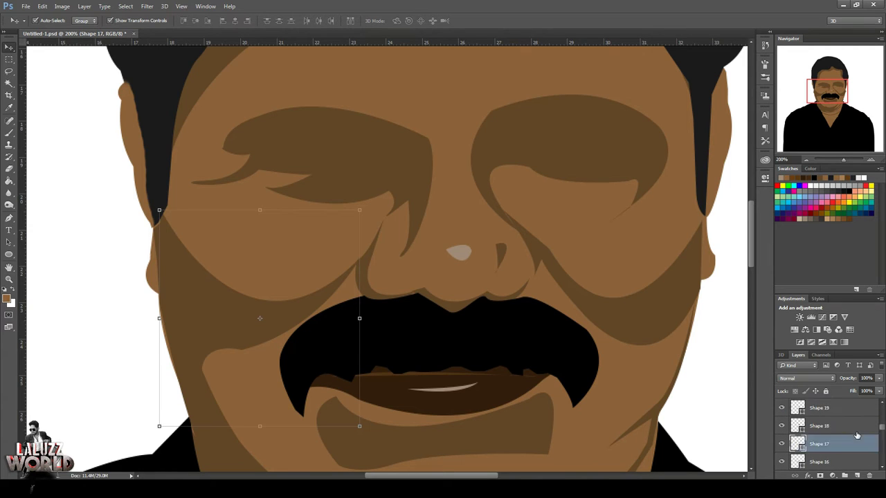
{"action": "left_click_drag", "start_coordinate": [856, 434], "coordinate": [844, 476]}
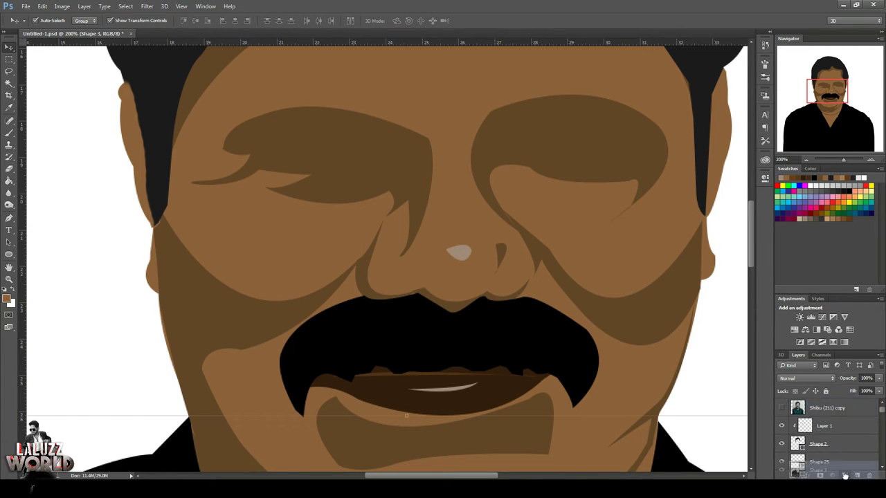
{"action": "left_click_drag", "start_coordinate": [844, 476], "coordinate": [872, 450]}
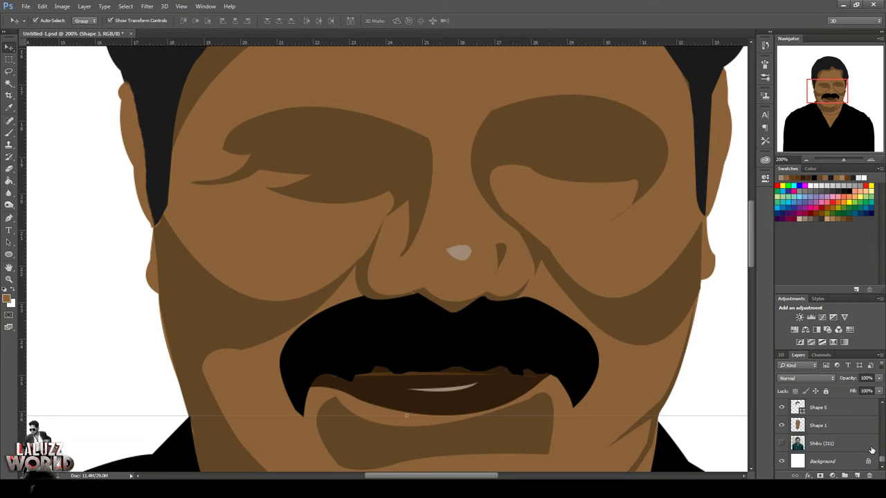
{"action": "scroll", "coordinate": [870, 450], "scroll_direction": "up", "scroll_amount": 1}
Select Shape 5 and extend the layer selection through Shape 13
{"action": "left_click", "coordinate": [867, 444]}
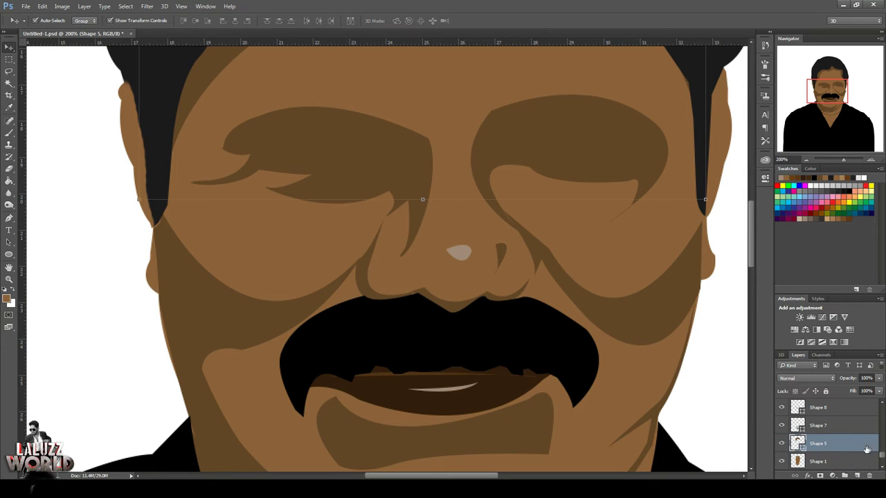
{"action": "left_click", "coordinate": [835, 423], "text": "shift"}
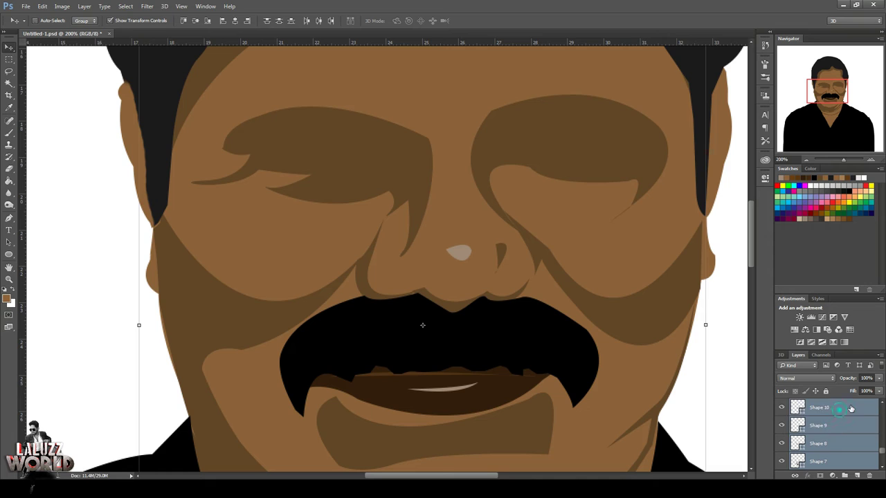
{"action": "scroll", "coordinate": [847, 429], "scroll_direction": "up", "scroll_amount": 2}
{"action": "scroll", "coordinate": [847, 429], "scroll_direction": "up", "scroll_amount": 1}
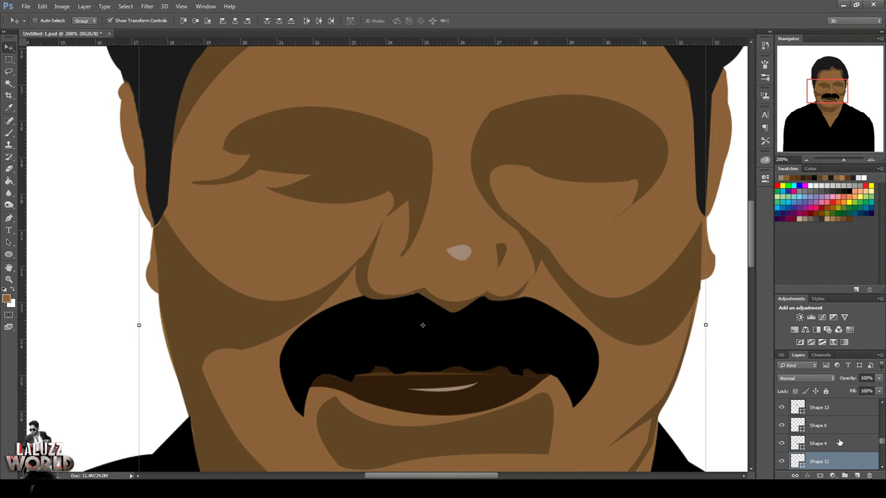
{"action": "left_click", "coordinate": [844, 412], "text": "shift"}
{"action": "scroll", "coordinate": [846, 420], "scroll_direction": "up", "scroll_amount": 3}
{"action": "scroll", "coordinate": [845, 418], "scroll_direction": "up", "scroll_amount": 3}
{"action": "scroll", "coordinate": [844, 417], "scroll_direction": "up", "scroll_amount": 2}
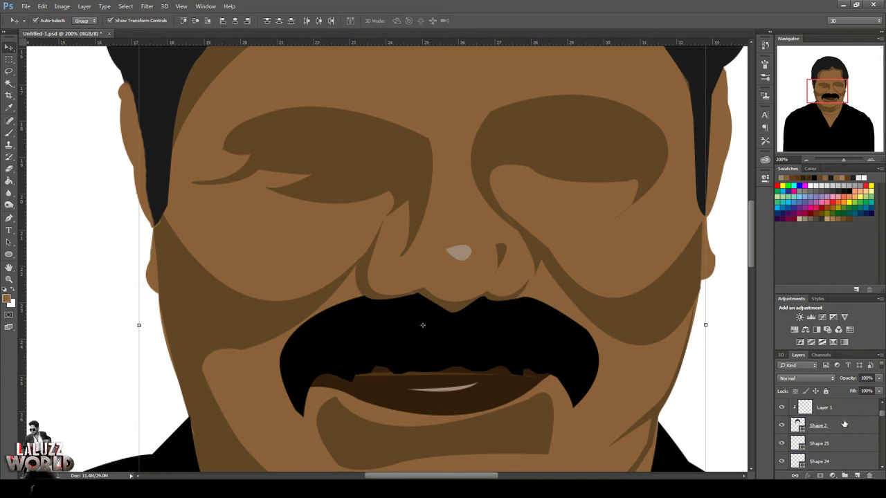
{"action": "scroll", "coordinate": [844, 422], "scroll_direction": "down", "scroll_amount": 3}
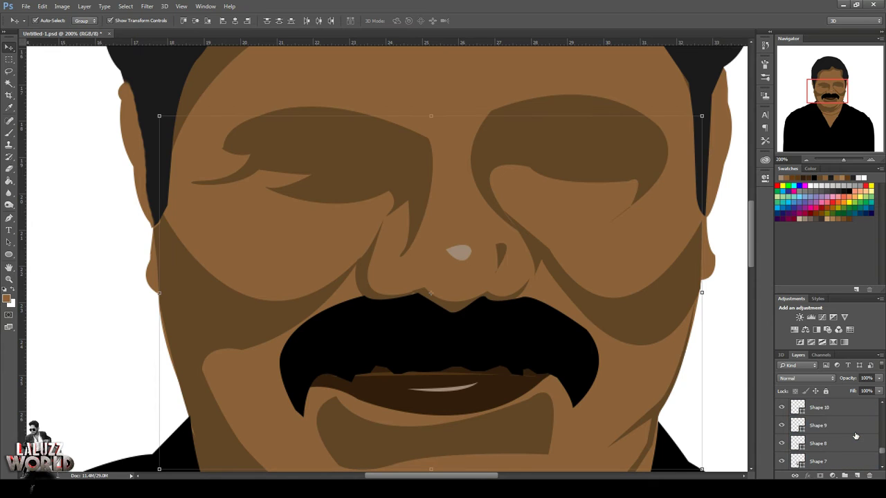
Add Shapes 17, 16, 14, 10, 9, 8, 7 and 5 to the layer selection
{"action": "left_click", "coordinate": [855, 435], "text": "shift"}
{"action": "scroll", "coordinate": [855, 435], "scroll_direction": "down", "scroll_amount": 2}
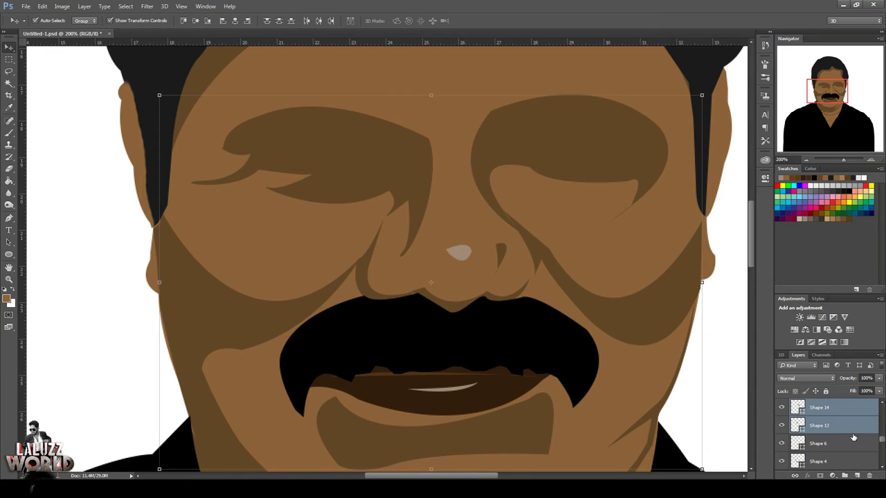
{"action": "left_click", "coordinate": [853, 448], "text": "shift"}
{"action": "scroll", "coordinate": [853, 429], "scroll_direction": "down", "scroll_amount": 3}
{"action": "scroll", "coordinate": [844, 443], "scroll_direction": "down", "scroll_amount": 3}
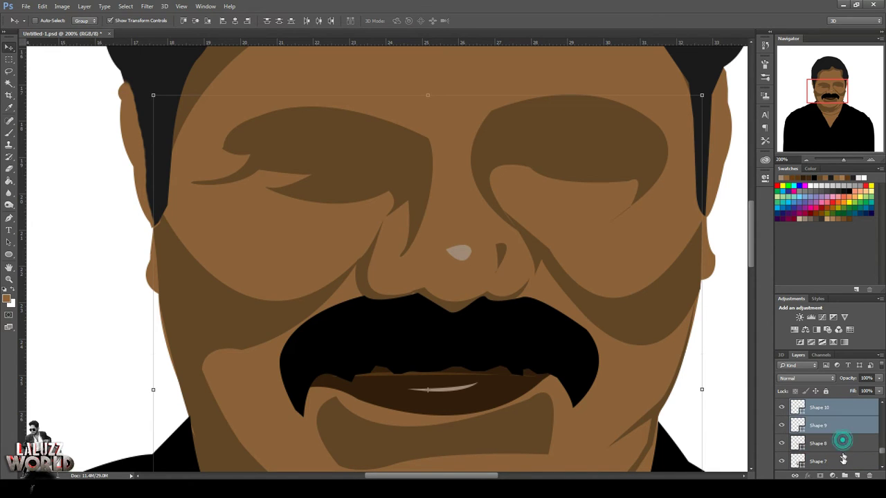
{"action": "left_click", "coordinate": [842, 460], "text": "shift"}
{"action": "scroll", "coordinate": [843, 443], "scroll_direction": "down", "scroll_amount": 2}
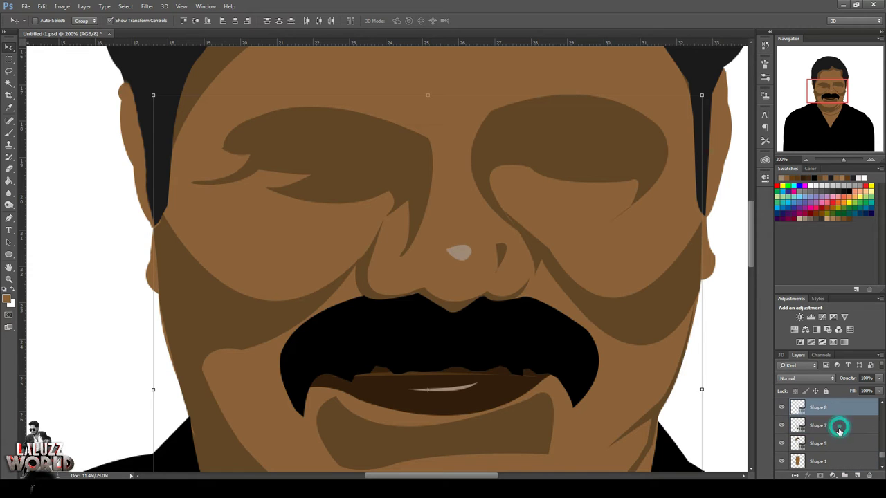
{"action": "left_click", "coordinate": [838, 447], "text": "shift"}
Clip the selected face-detail shapes to the base face and add a clipped layer above Shape 25
{"action": "right_click", "coordinate": [839, 446]}
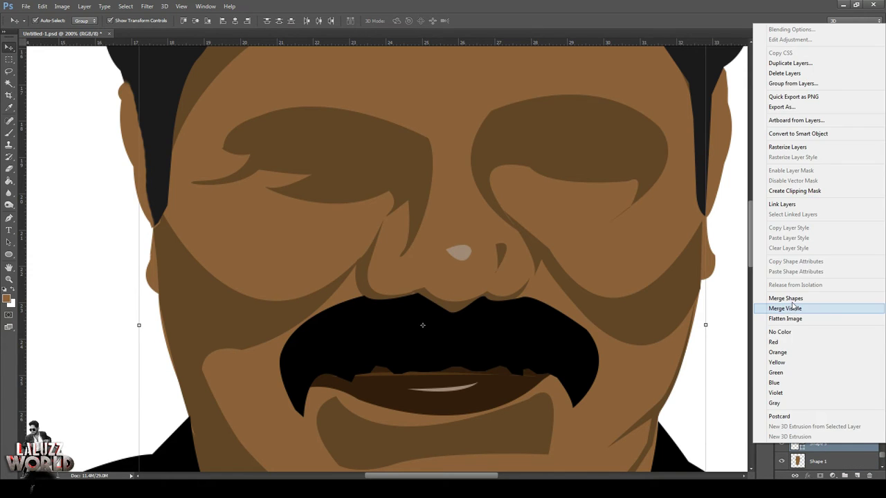
{"action": "left_click", "coordinate": [795, 194]}
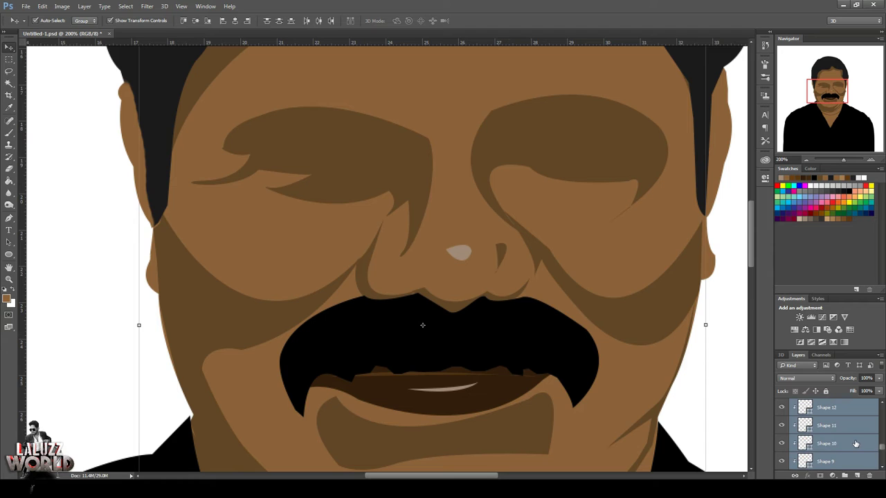
{"action": "scroll", "coordinate": [837, 435], "scroll_direction": "up", "scroll_amount": 5}
{"action": "left_click", "coordinate": [853, 430]}
{"action": "left_click", "coordinate": [856, 477]}
{"action": "right_click", "coordinate": [837, 425]}
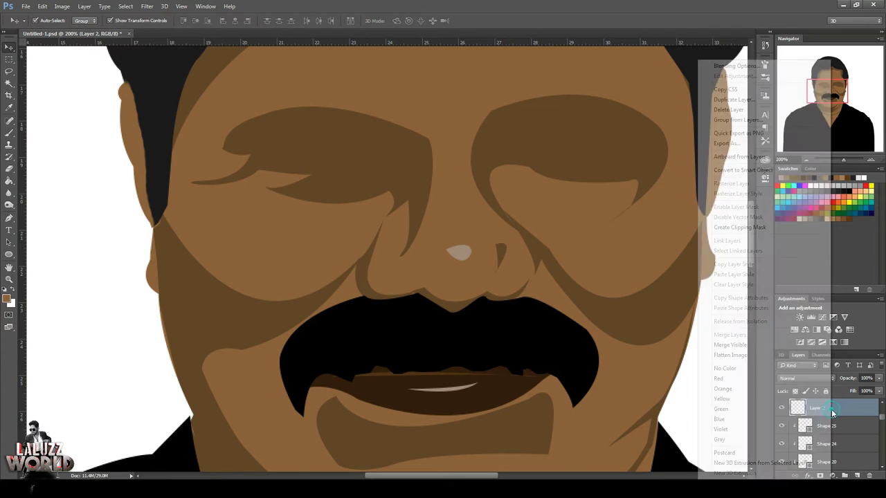
{"action": "left_click", "coordinate": [727, 229]}
Set the foreground to dark brown #614529 and choose a small soft brush
{"action": "left_click", "coordinate": [7, 297]}
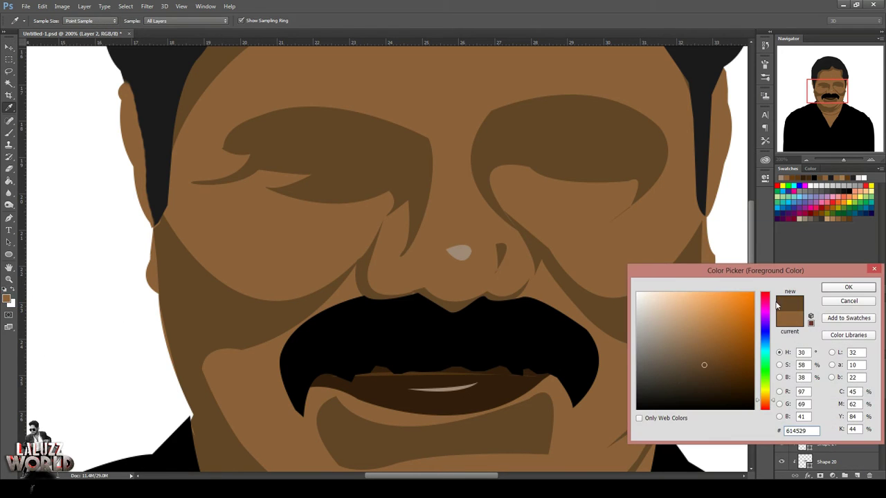
{"action": "left_click", "coordinate": [847, 287]}
{"action": "left_click", "coordinate": [9, 131]}
{"action": "left_click", "coordinate": [42, 20]}
{"action": "double_click", "coordinate": [81, 127]}
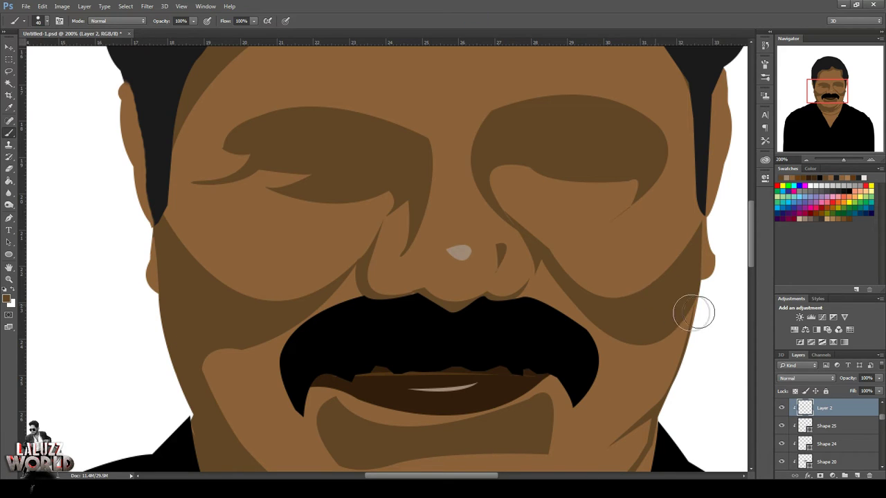
{"action": "key", "text": "bracketleft"}
{"action": "key", "text": "bracketleft"}
{"action": "key", "text": "bracketleft"}
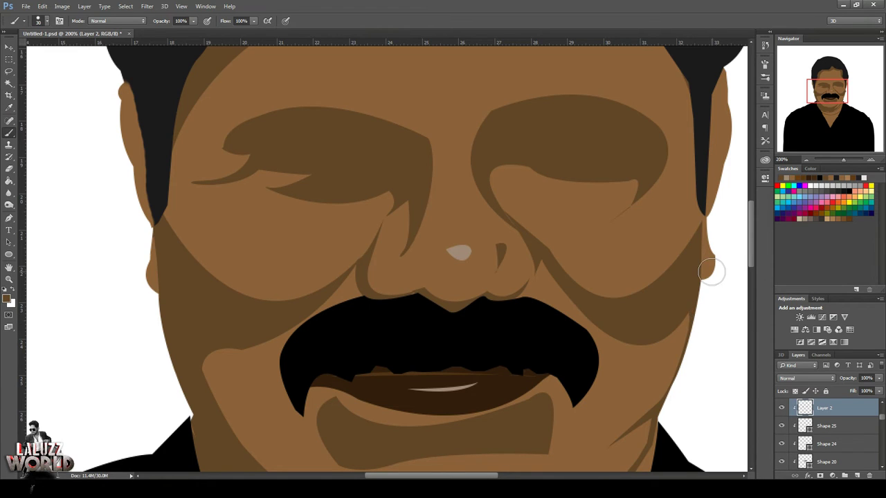
{"action": "key", "text": "bracketleft"}
{"action": "key", "text": "bracketleft"}
{"action": "key", "text": "bracketleft"}
{"action": "left_click", "coordinate": [805, 160]}
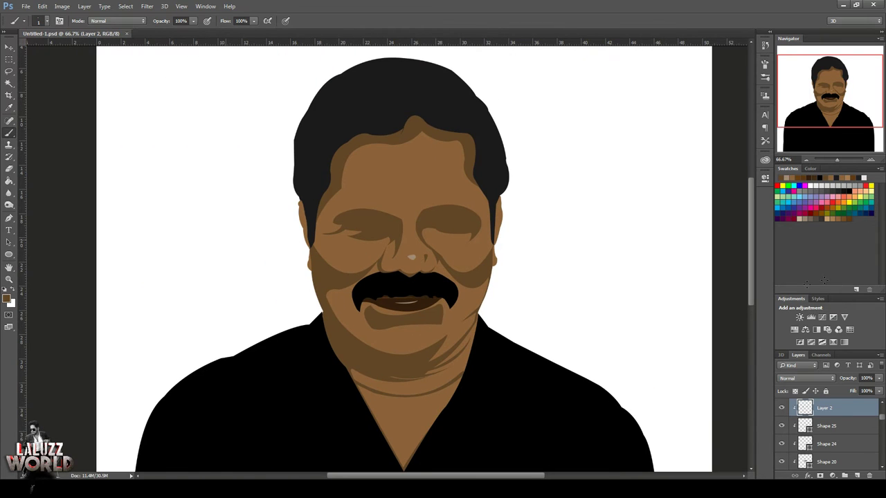
Show the photo copy, zoom in on the eyes, and trace a white eye shape
{"action": "scroll", "coordinate": [836, 422], "scroll_direction": "up", "scroll_amount": 3}
{"action": "left_click", "coordinate": [821, 412]}
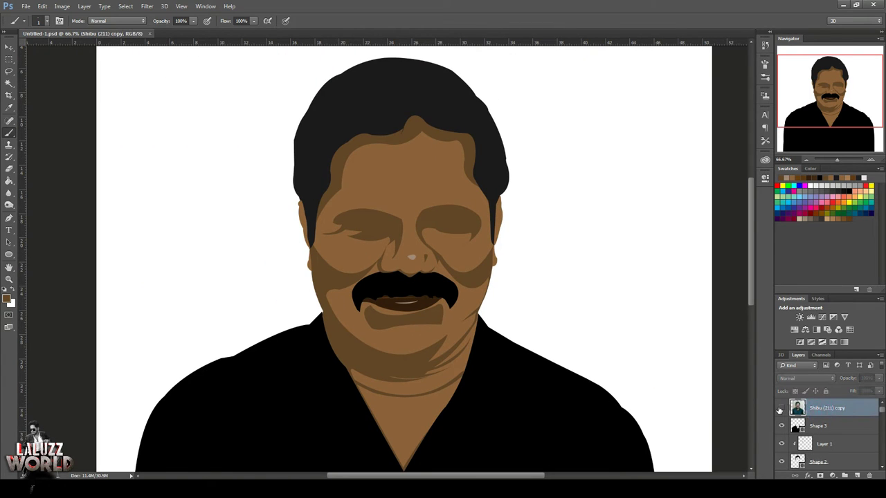
{"action": "left_click", "coordinate": [781, 409]}
{"action": "left_click", "coordinate": [871, 160]}
{"action": "left_click", "coordinate": [829, 87]}
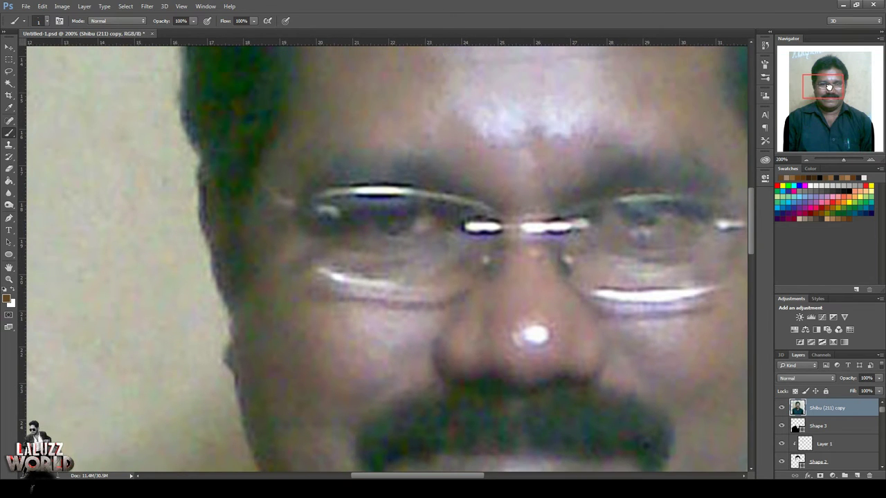
{"action": "left_click_drag", "start_coordinate": [829, 86], "coordinate": [831, 87]}
{"action": "left_click", "coordinate": [9, 218]}
{"action": "left_click", "coordinate": [327, 217]}
{"action": "left_click_drag", "start_coordinate": [413, 220], "coordinate": [441, 202]}
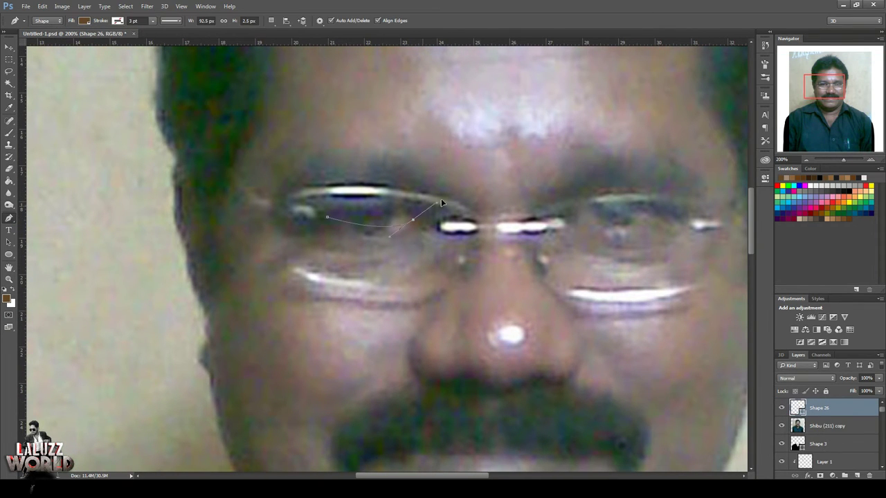
{"action": "key", "text": "ctrl+bracketleft"}
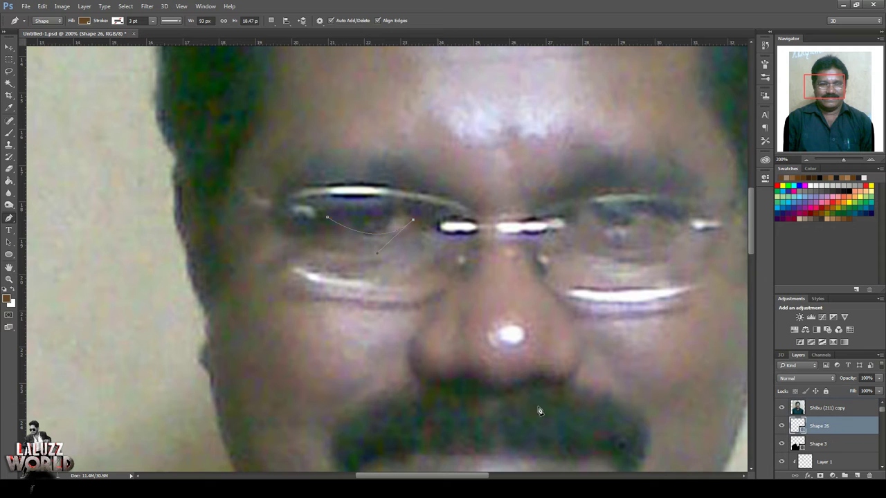
{"action": "left_click_drag", "start_coordinate": [327, 217], "coordinate": [258, 239]}
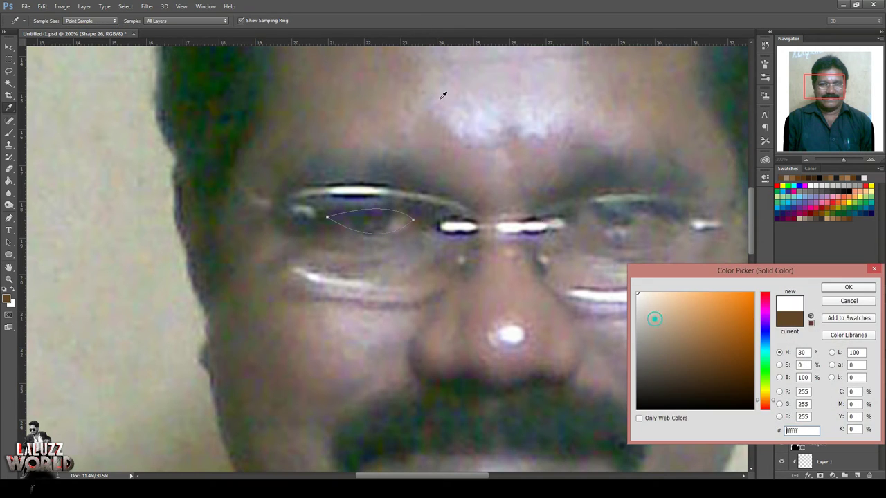
{"action": "left_click", "coordinate": [834, 289]}
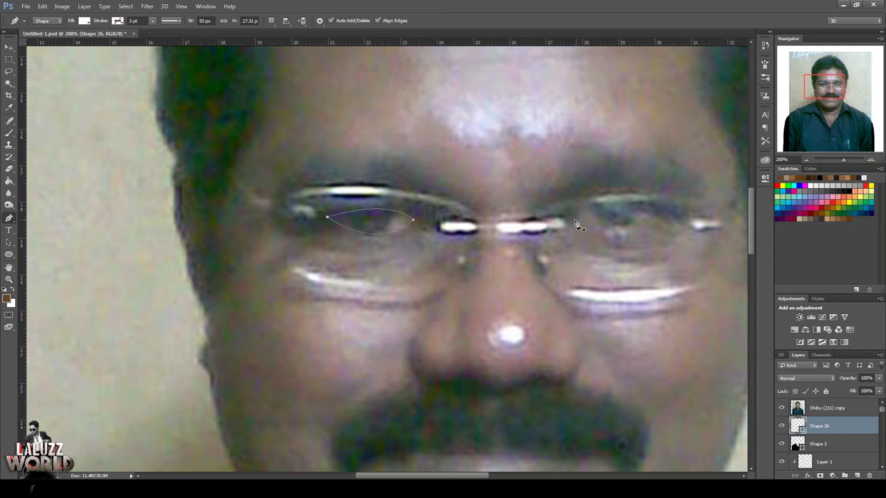
Trace the second eye outline, confirm its white fill, and hide the photo
{"action": "left_click_drag", "start_coordinate": [651, 211], "coordinate": [677, 186]}
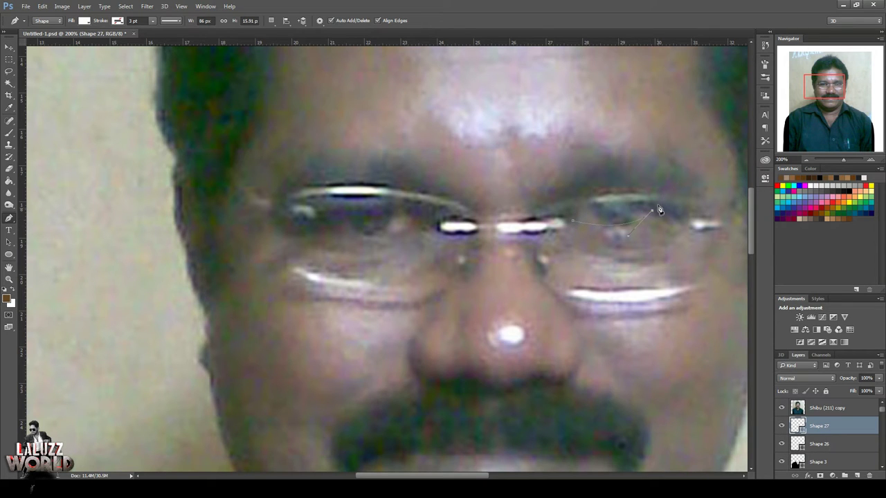
{"action": "left_click_drag", "start_coordinate": [573, 222], "coordinate": [541, 271]}
{"action": "double_click", "coordinate": [798, 426]}
{"action": "left_click", "coordinate": [848, 286]}
{"action": "left_click", "coordinate": [781, 408]}
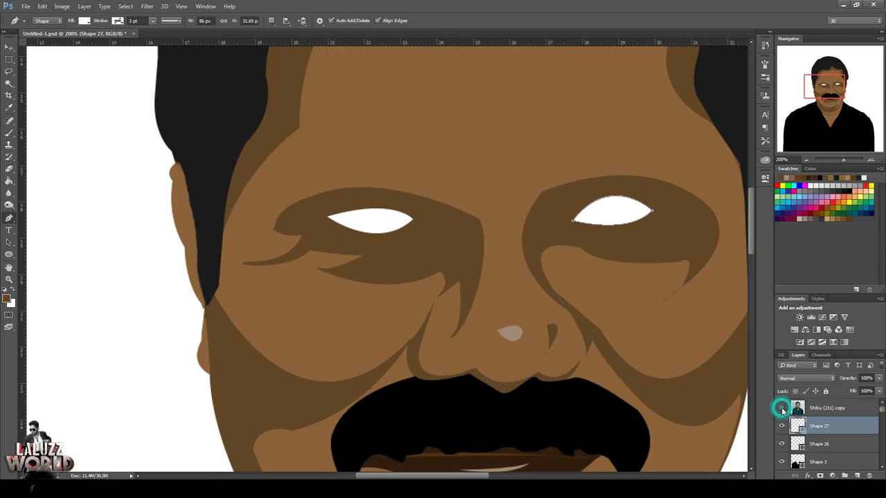
Draw a round ellipse pupil over the left eye
{"action": "left_click", "coordinate": [781, 407]}
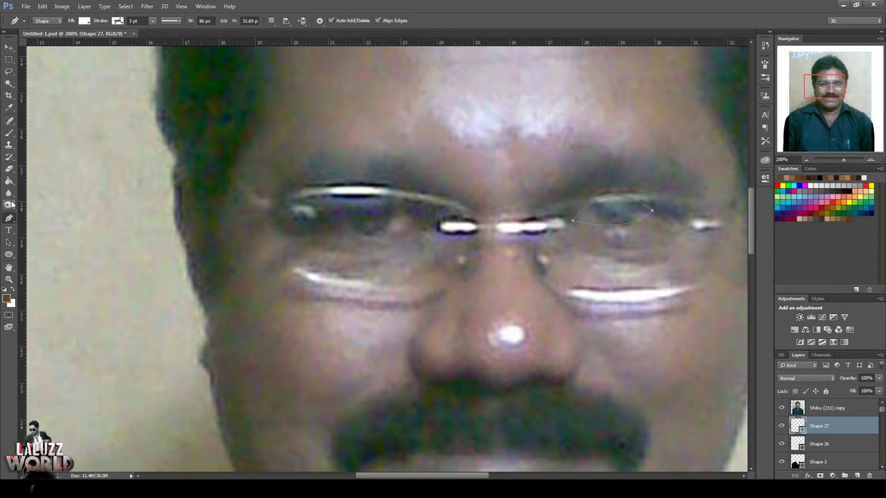
{"action": "left_click", "coordinate": [9, 253]}
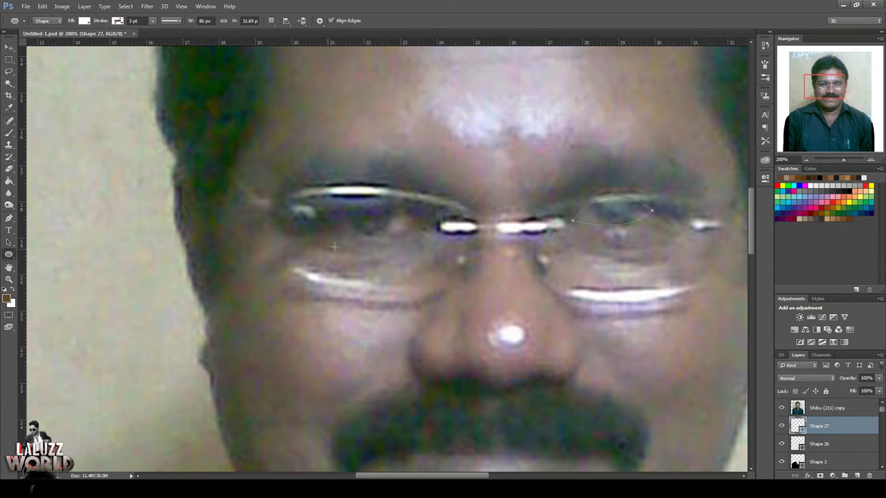
{"action": "left_click", "coordinate": [8, 296]}
{"action": "left_click", "coordinate": [847, 287]}
{"action": "left_click_drag", "start_coordinate": [344, 205], "coordinate": [382, 247]}
Nudge the pupil into place on the left eye with a free transform
{"action": "left_click", "coordinate": [9, 47]}
{"action": "left_click", "coordinate": [827, 407]}
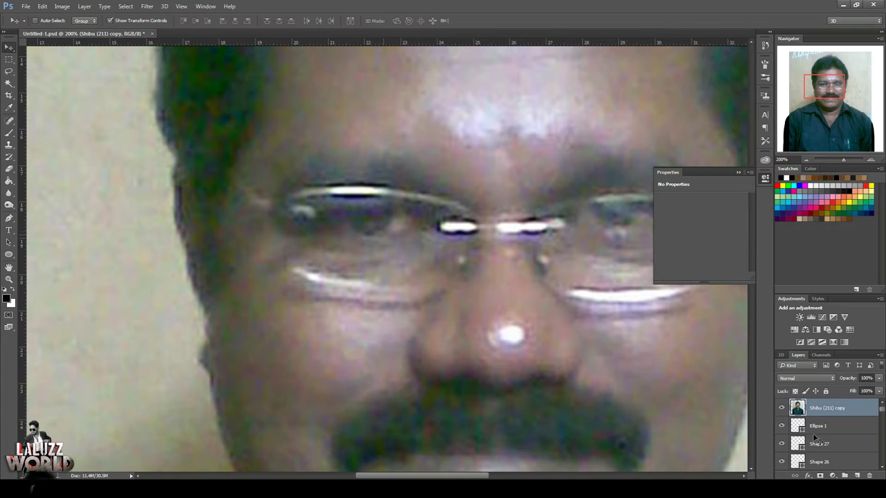
{"action": "left_click", "coordinate": [818, 425]}
{"action": "key", "text": "ctrl+t"}
{"action": "left_click_drag", "start_coordinate": [374, 209], "coordinate": [382, 216]}
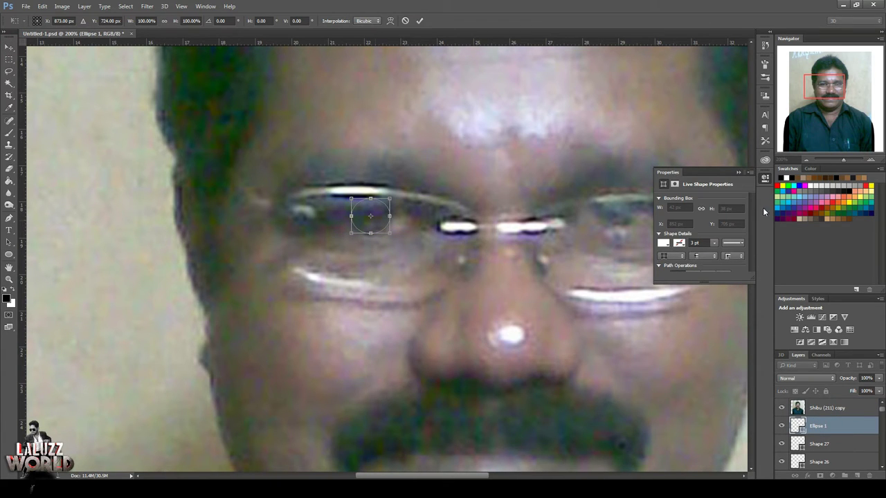
{"action": "key", "text": "Return"}
Hide the photo and fill the pupil with black #000000
{"action": "left_click", "coordinate": [827, 408]}
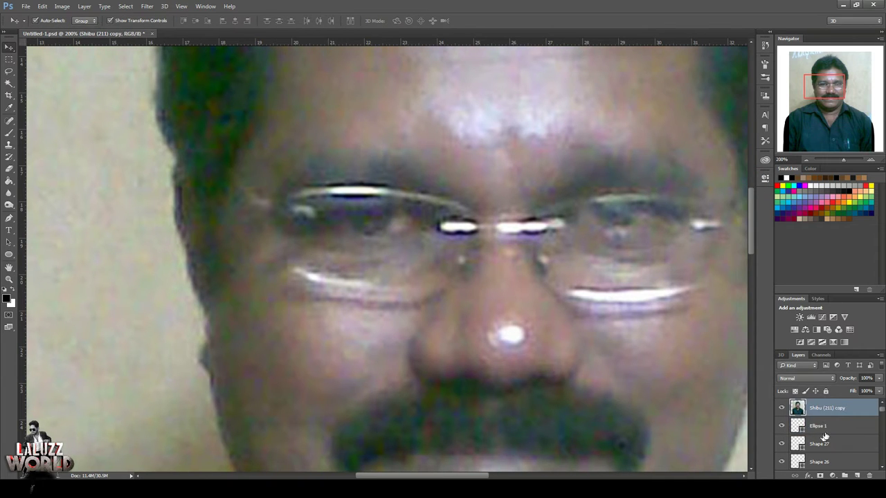
{"action": "left_click", "coordinate": [823, 426]}
{"action": "left_click", "coordinate": [781, 408]}
{"action": "double_click", "coordinate": [798, 427]}
{"action": "type", "text": "000000"}
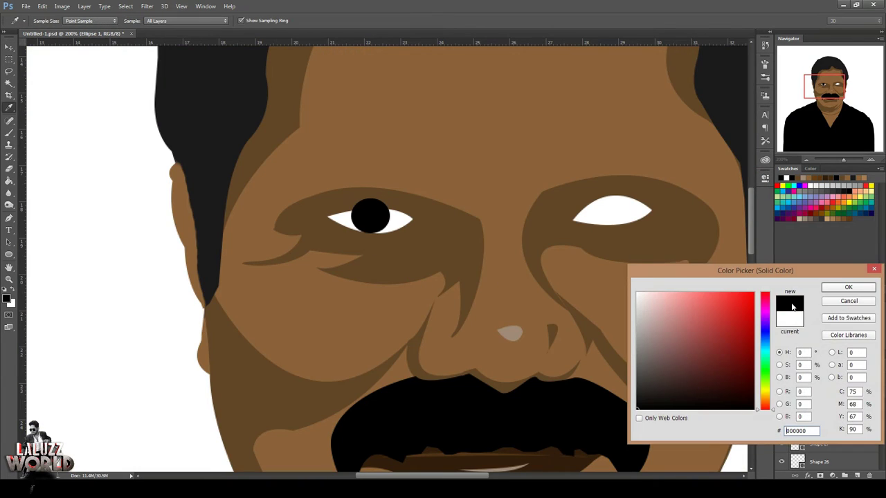
{"action": "left_click", "coordinate": [837, 287]}
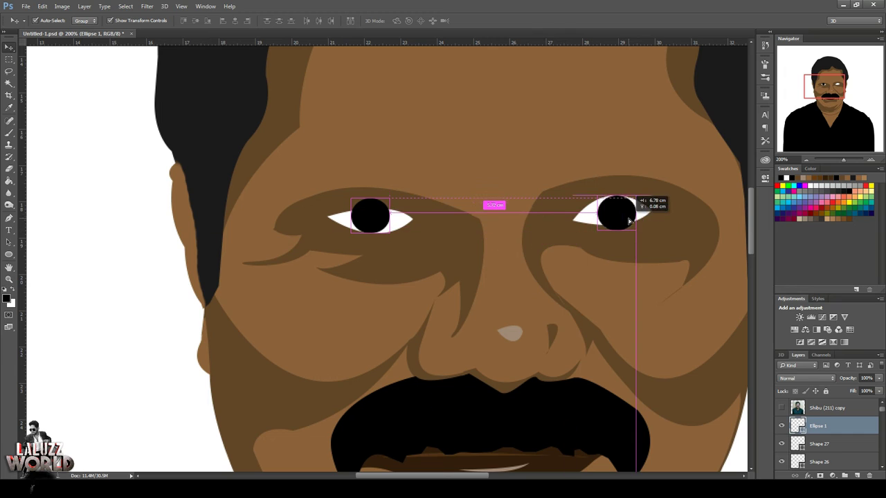
Duplicate the pupil onto the right eye and move both pupils below the eye-white layer
{"action": "left_click_drag", "start_coordinate": [382, 225], "coordinate": [627, 219]}
{"action": "left_click", "coordinate": [781, 407]}
{"action": "left_click", "coordinate": [624, 192]}
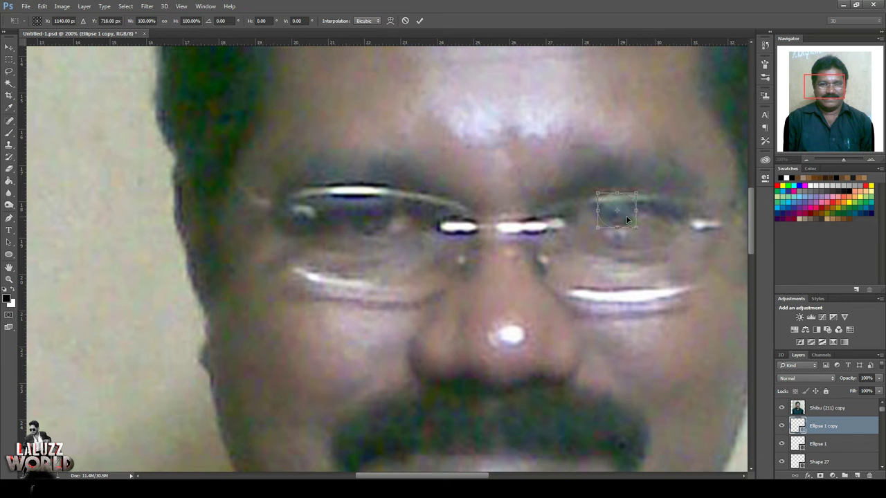
{"action": "key", "text": "Return"}
{"action": "left_click", "coordinate": [818, 444], "text": "shift"}
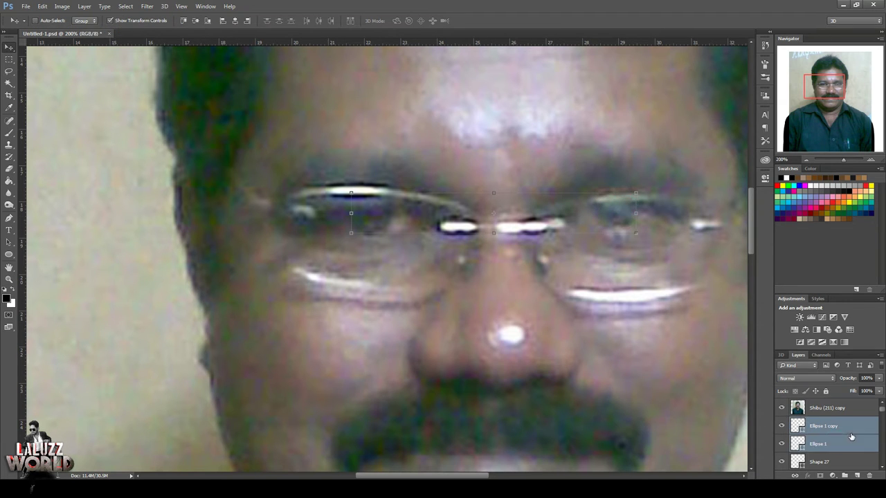
{"action": "key", "text": "ctrl+bracketleft"}
Place the right pupil above its eye white and clip it inside as a clipping mask
{"action": "scroll", "coordinate": [829, 433], "scroll_direction": "up", "scroll_amount": 1}
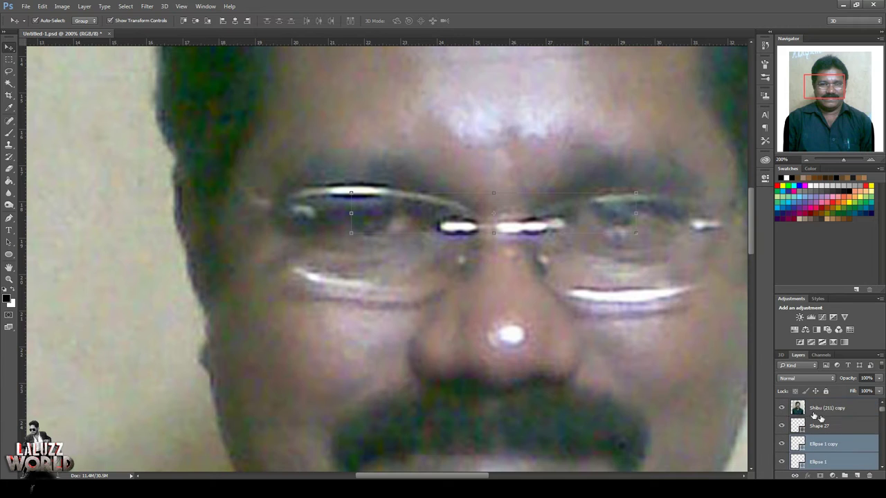
{"action": "left_click", "coordinate": [783, 408]}
{"action": "left_click", "coordinate": [830, 462]}
{"action": "scroll", "coordinate": [830, 443], "scroll_direction": "down", "scroll_amount": 2}
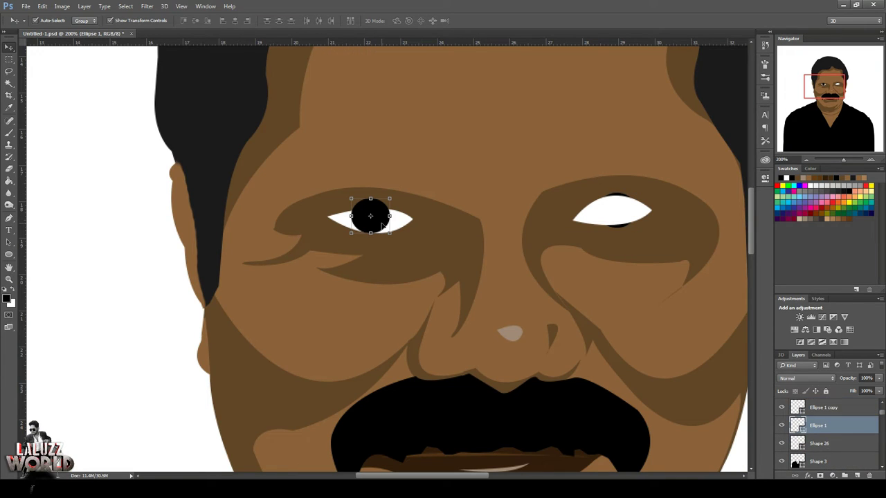
{"action": "left_click", "coordinate": [830, 411]}
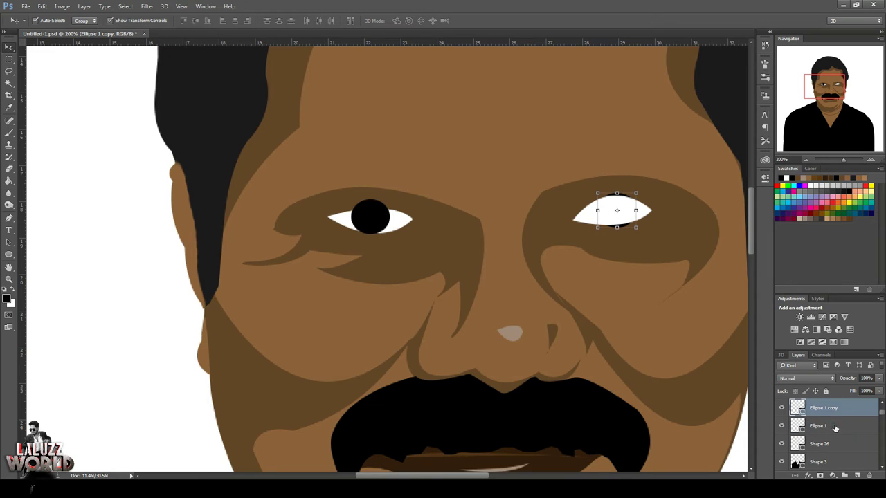
{"action": "left_click", "coordinate": [834, 428]}
{"action": "scroll", "coordinate": [841, 441], "scroll_direction": "up", "scroll_amount": 2}
{"action": "left_click_drag", "start_coordinate": [830, 446], "coordinate": [833, 421]}
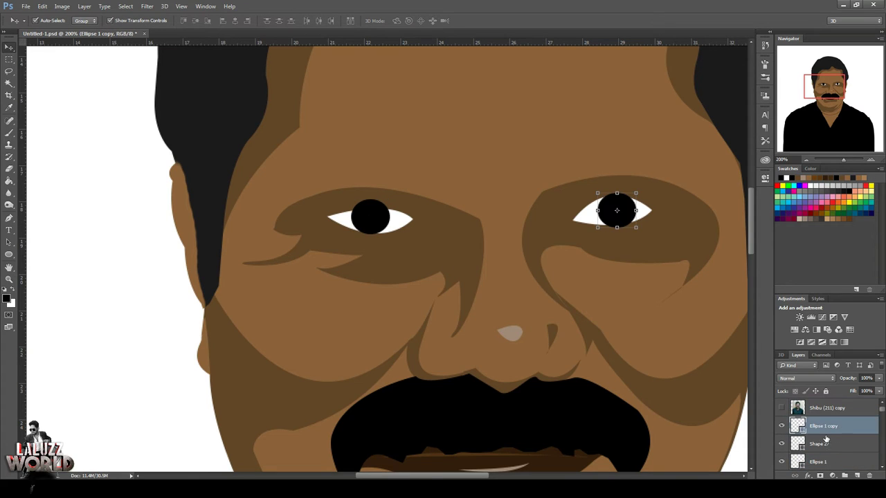
{"action": "right_click", "coordinate": [840, 422]}
{"action": "left_click", "coordinate": [791, 168]}
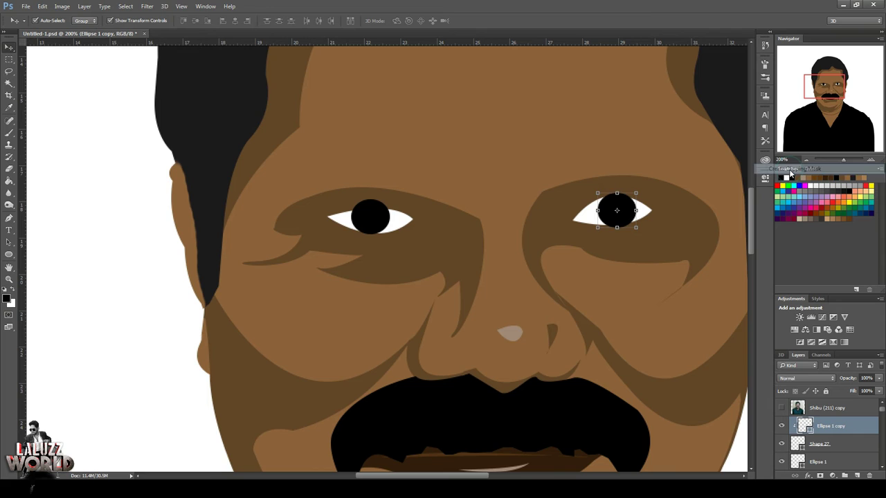
Move the left pupil above its eye white and clip it inside too
{"action": "mouse_move", "coordinate": [835, 446]}
{"action": "left_mouse_down"}
{"action": "mouse_move", "coordinate": [844, 433]}
{"action": "mouse_move", "coordinate": [844, 443]}
{"action": "left_mouse_up"}
{"action": "right_click", "coordinate": [844, 443]}
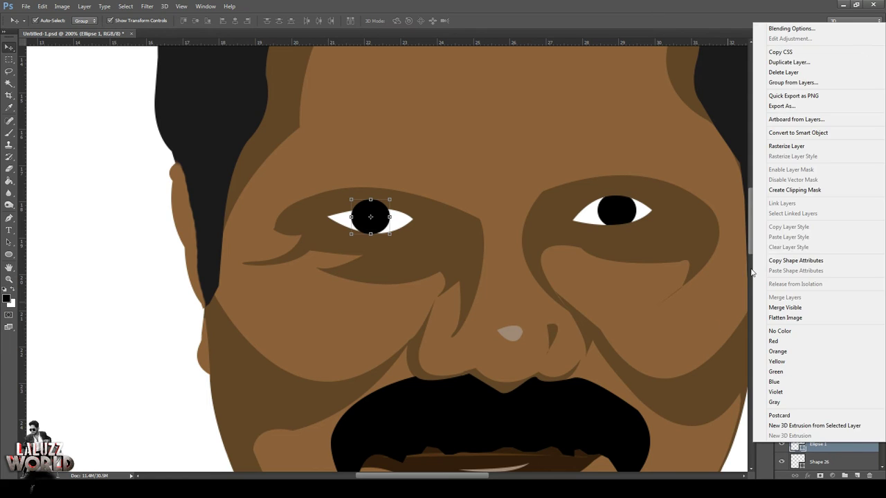
{"action": "left_click", "coordinate": [788, 190]}
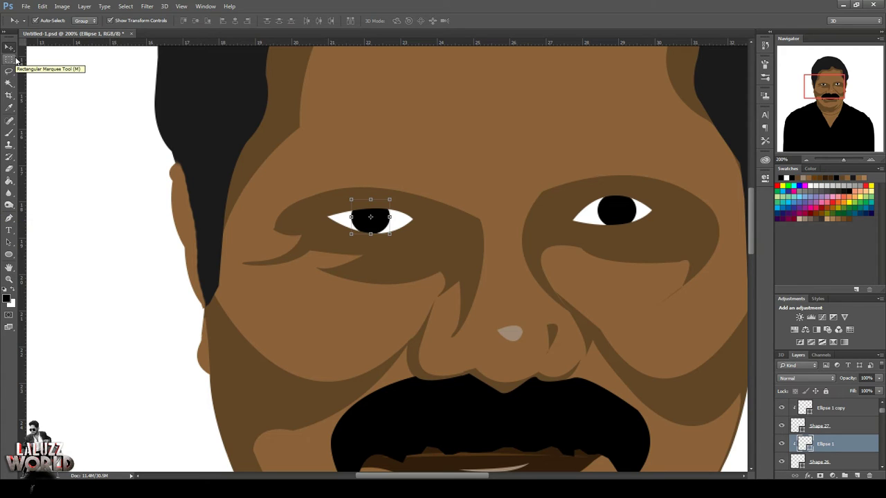
{"action": "scroll", "coordinate": [782, 416], "scroll_direction": "up", "scroll_amount": 1}
Trace a closed black pen shape around the left eye, above the Shape 3 layer
{"action": "left_click", "coordinate": [781, 408]}
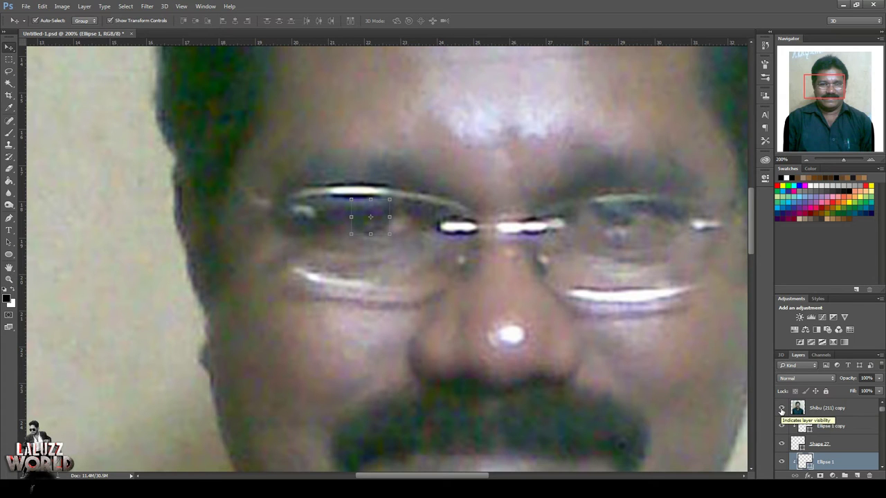
{"action": "left_click", "coordinate": [9, 218]}
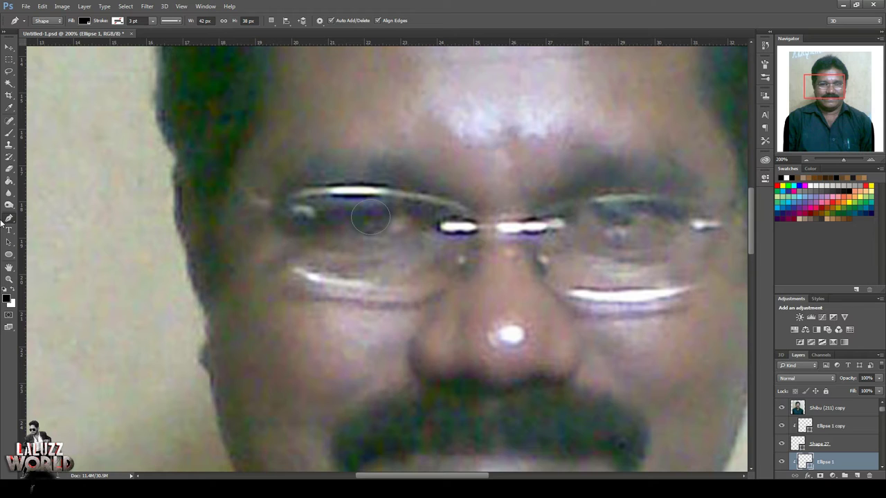
{"action": "left_click", "coordinate": [781, 408]}
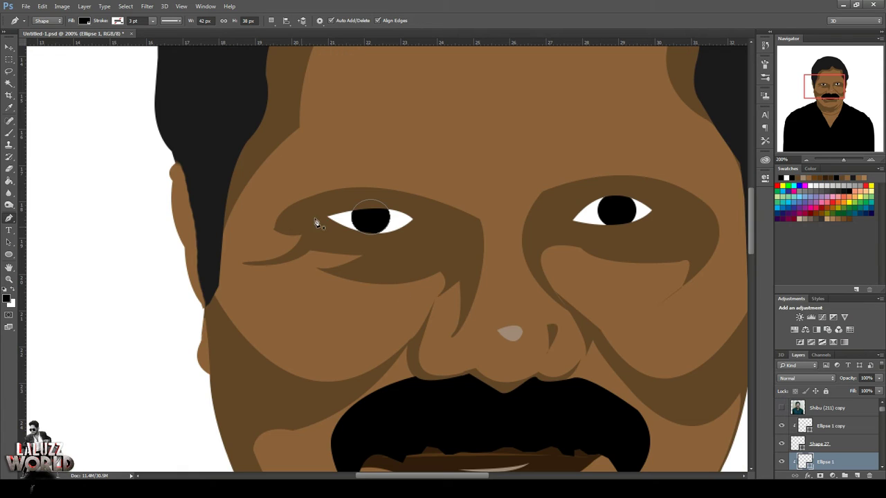
{"action": "scroll", "coordinate": [850, 442], "scroll_direction": "down", "scroll_amount": 3}
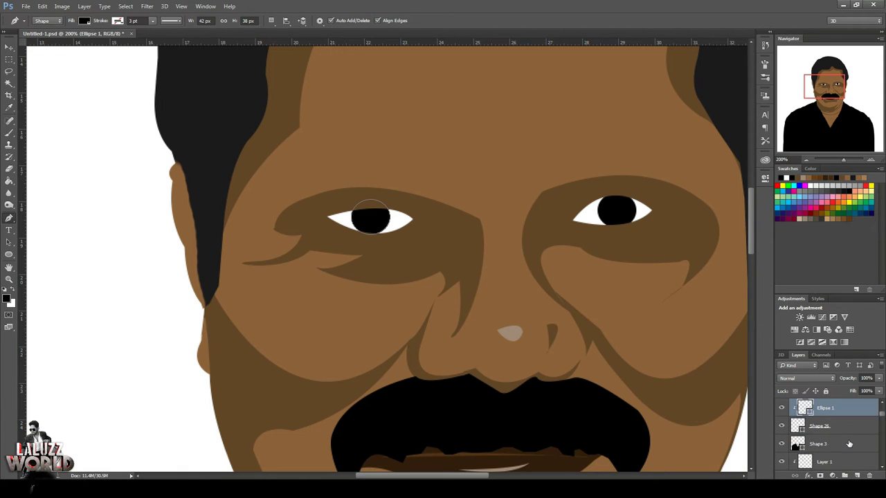
{"action": "left_click", "coordinate": [847, 445]}
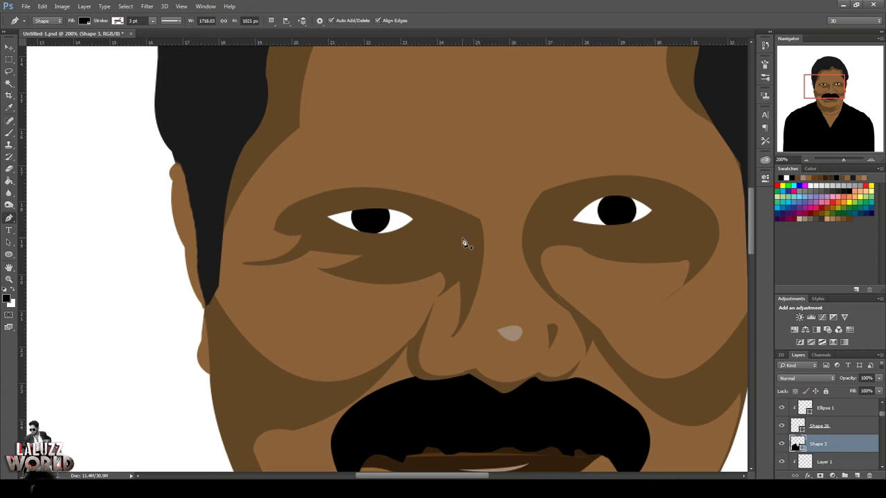
{"action": "left_click", "coordinate": [452, 229]}
{"action": "left_click_drag", "start_coordinate": [287, 228], "coordinate": [206, 190]}
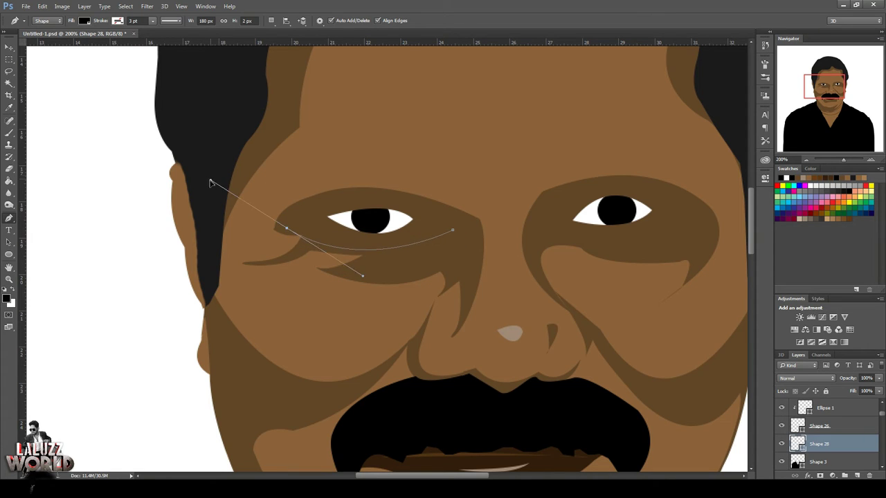
{"action": "left_click", "coordinate": [286, 228]}
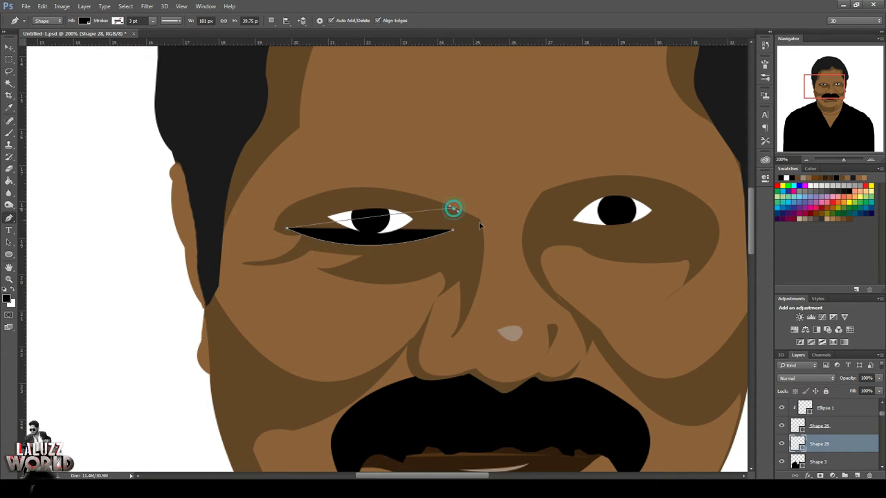
{"action": "mouse_move", "coordinate": [453, 208]}
{"action": "left_mouse_down"}
{"action": "mouse_move", "coordinate": [624, 273]}
{"action": "mouse_move", "coordinate": [623, 281]}
{"action": "left_mouse_up"}
{"action": "left_click", "coordinate": [452, 229]}
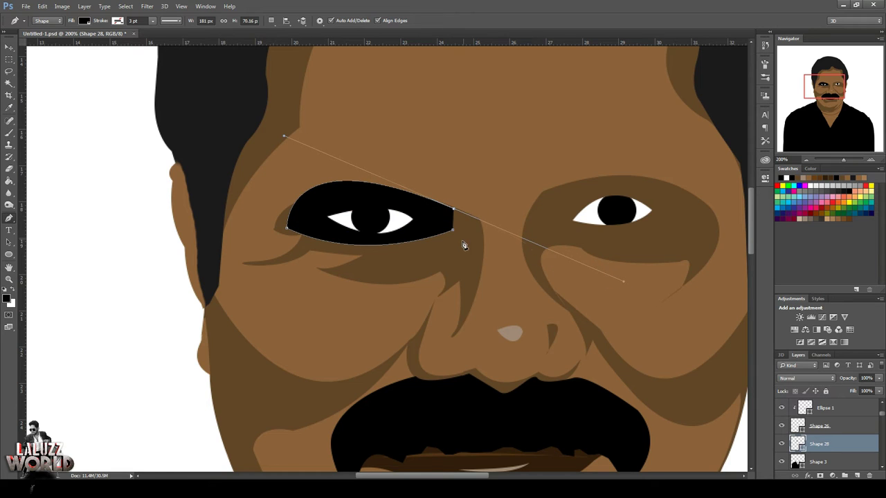
Rework the eye outline with a curved point on the upper eyelid, closing at the outer corner
{"action": "left_click", "coordinate": [452, 208]}
{"action": "left_click_drag", "start_coordinate": [468, 247], "coordinate": [446, 276]}
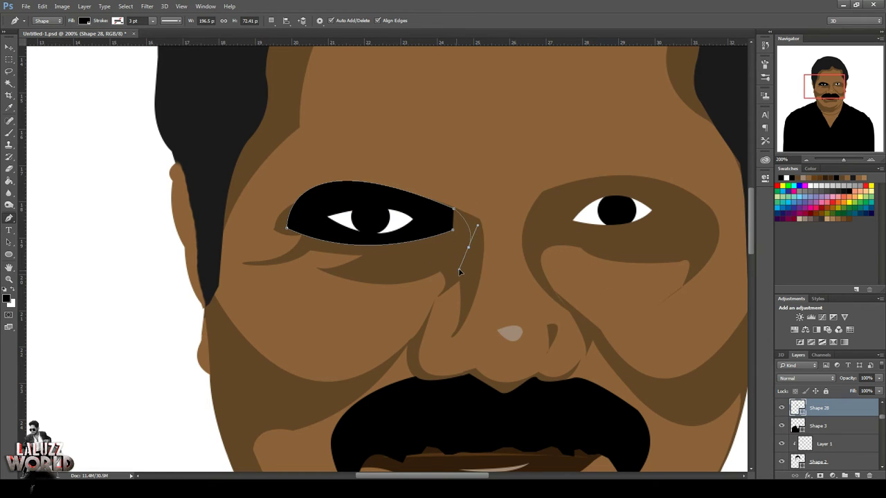
{"action": "key", "text": "ctrl+z"}
{"action": "mouse_move", "coordinate": [483, 243]}
{"action": "left_mouse_down"}
{"action": "mouse_move", "coordinate": [481, 272]}
{"action": "mouse_move", "coordinate": [622, 276]}
{"action": "mouse_move", "coordinate": [481, 236]}
{"action": "mouse_move", "coordinate": [543, 337]}
{"action": "mouse_move", "coordinate": [600, 346]}
{"action": "left_mouse_up"}
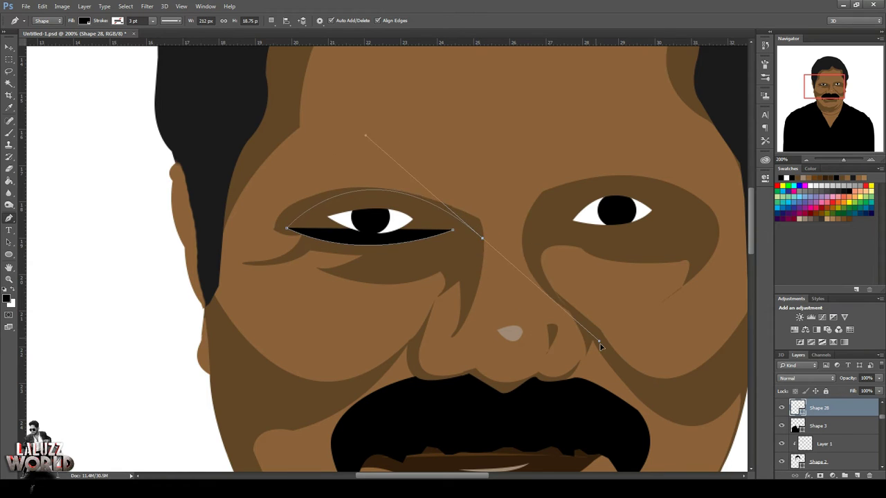
{"action": "key", "text": "ctrl+z"}
{"action": "mouse_move", "coordinate": [465, 253]}
{"action": "left_mouse_down"}
{"action": "mouse_move", "coordinate": [451, 326]}
{"action": "mouse_move", "coordinate": [500, 373]}
{"action": "left_mouse_up"}
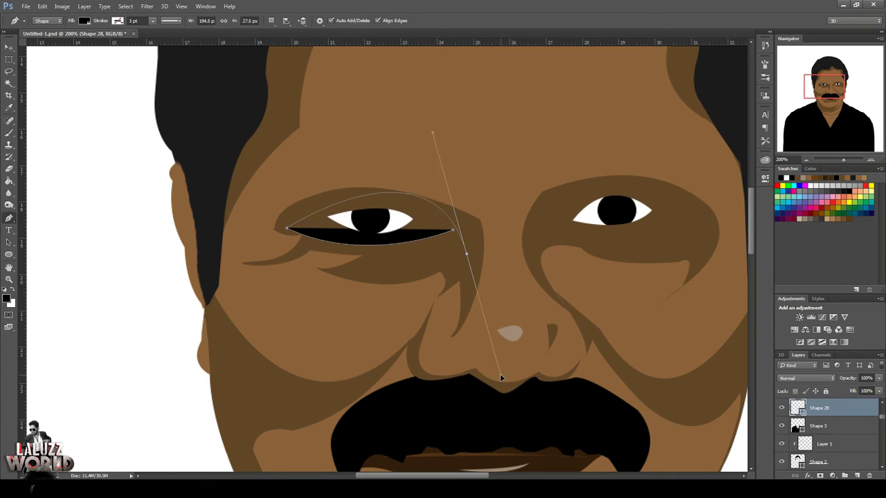
{"action": "key", "text": "ctrl+z"}
{"action": "left_click_drag", "start_coordinate": [326, 192], "coordinate": [395, 181]}
{"action": "left_click", "coordinate": [327, 194], "text": "alt"}
{"action": "left_click_drag", "start_coordinate": [453, 229], "coordinate": [516, 239]}
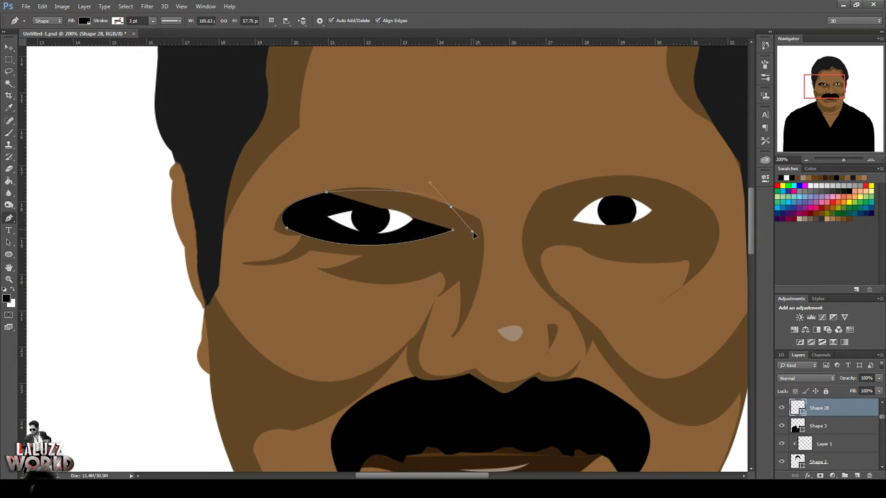
{"action": "left_click", "coordinate": [452, 208], "text": "alt"}
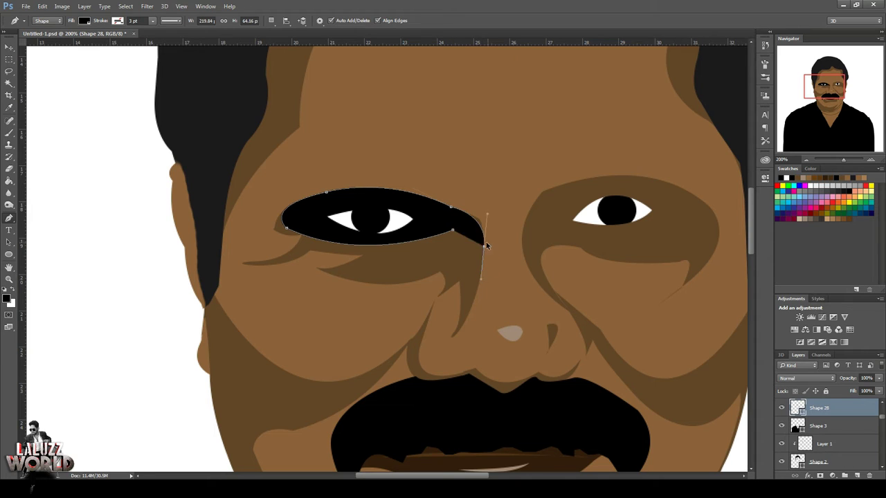
Add a pointed sliver curving down from the eye's outer corner
{"action": "left_click", "coordinate": [481, 223]}
{"action": "left_click", "coordinate": [479, 220]}
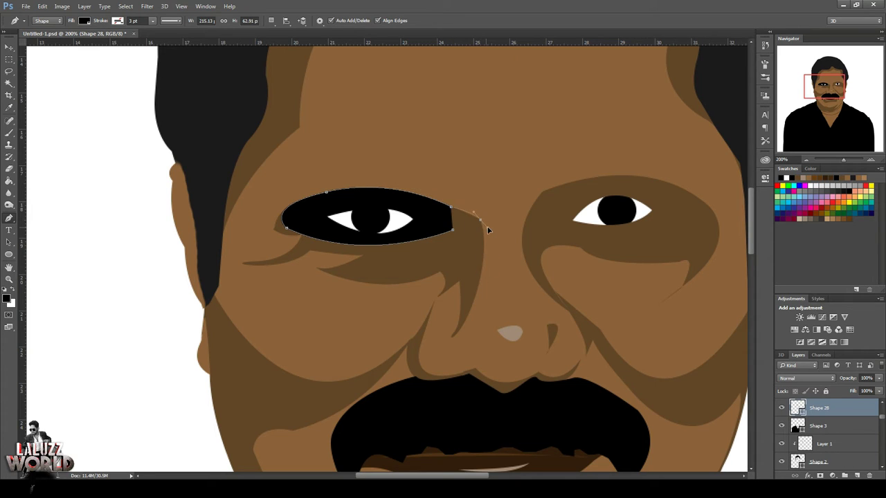
{"action": "left_click", "coordinate": [481, 224]}
{"action": "left_click_drag", "start_coordinate": [371, 279], "coordinate": [390, 253]}
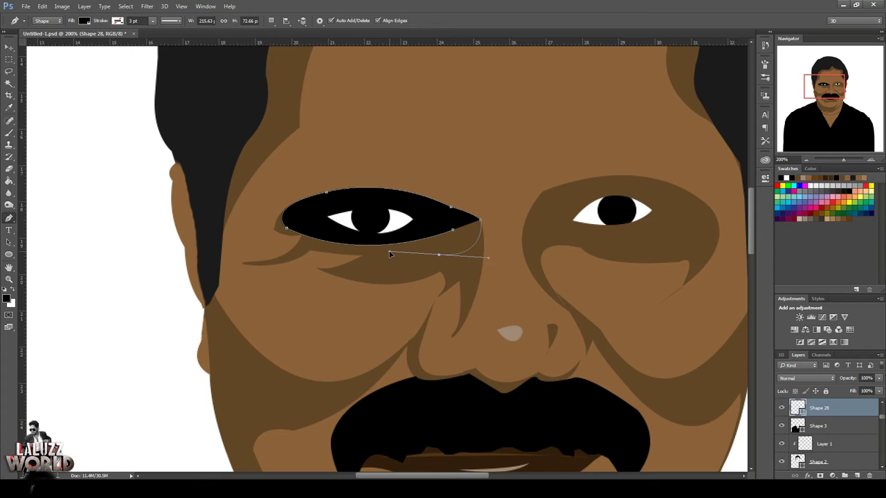
{"action": "key", "text": "ctrl+z"}
{"action": "left_click", "coordinate": [440, 293]}
{"action": "left_click_drag", "start_coordinate": [453, 231], "coordinate": [417, 250]}
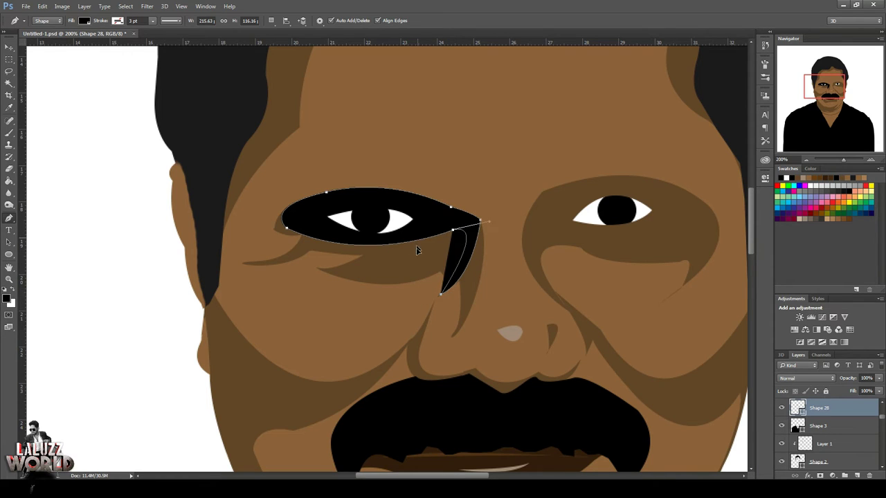
Fill Shape 28 with dark brown #342413, sampled from the face and darkened
{"action": "left_click", "coordinate": [85, 21]}
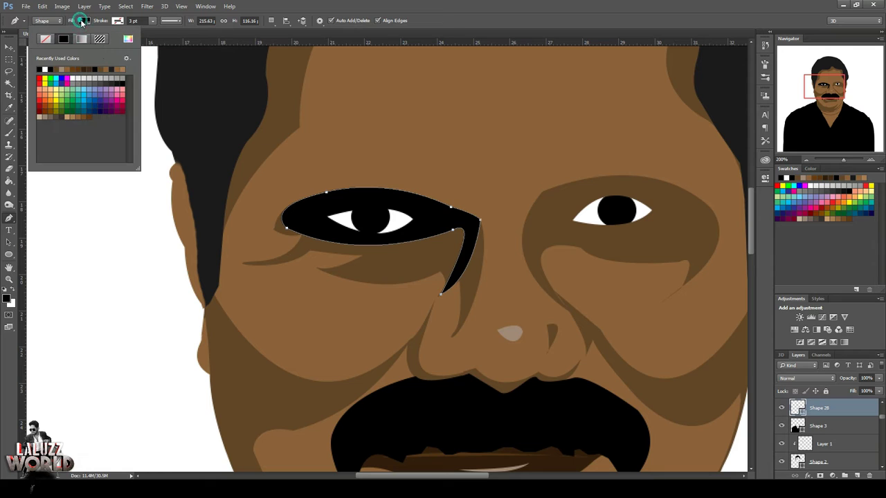
{"action": "left_click", "coordinate": [362, 268]}
{"action": "double_click", "coordinate": [798, 409]}
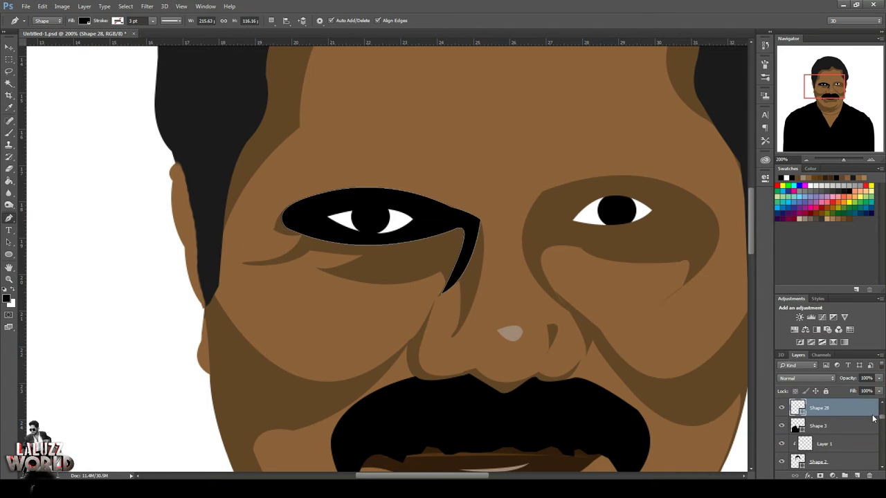
{"action": "left_click", "coordinate": [404, 250]}
{"action": "left_click_drag", "start_coordinate": [705, 372], "coordinate": [711, 384]}
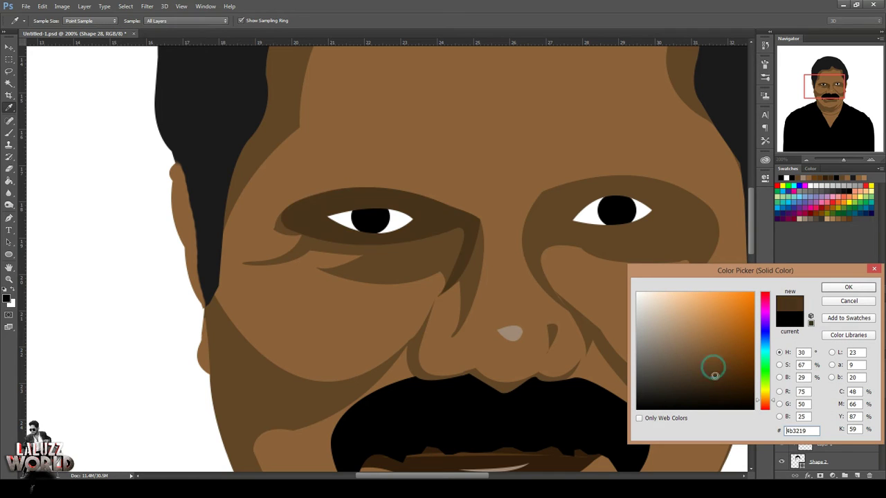
{"action": "left_click", "coordinate": [847, 287]}
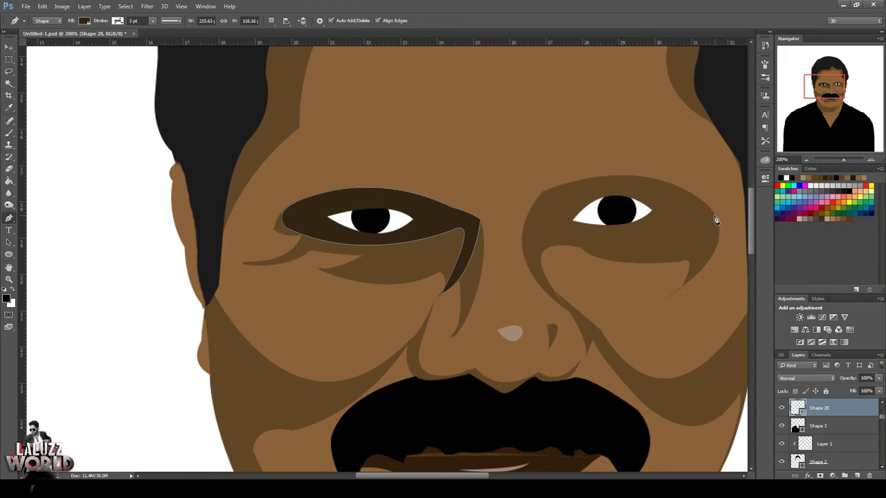
{"action": "left_click", "coordinate": [564, 309]}
{"action": "key", "text": "Return"}
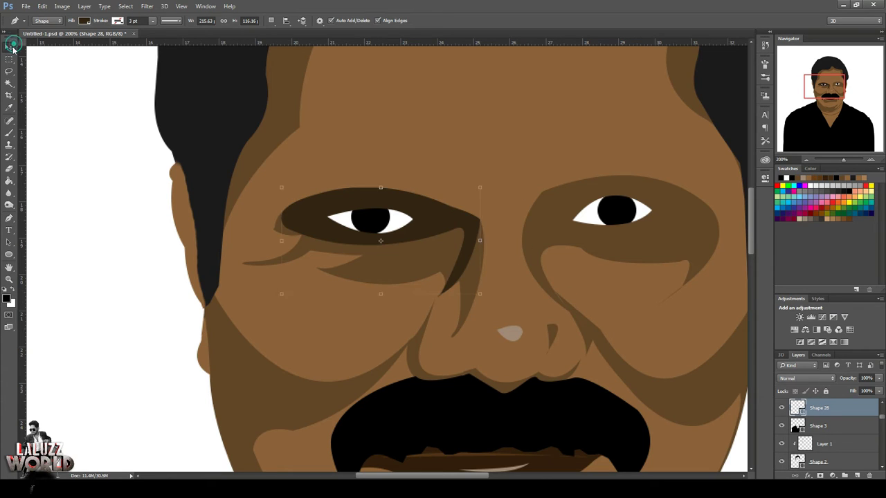
Start a new pen shape curving over the right eye's inner corner and across its top
{"action": "key", "text": "v"}
{"action": "left_click", "coordinate": [9, 218]}
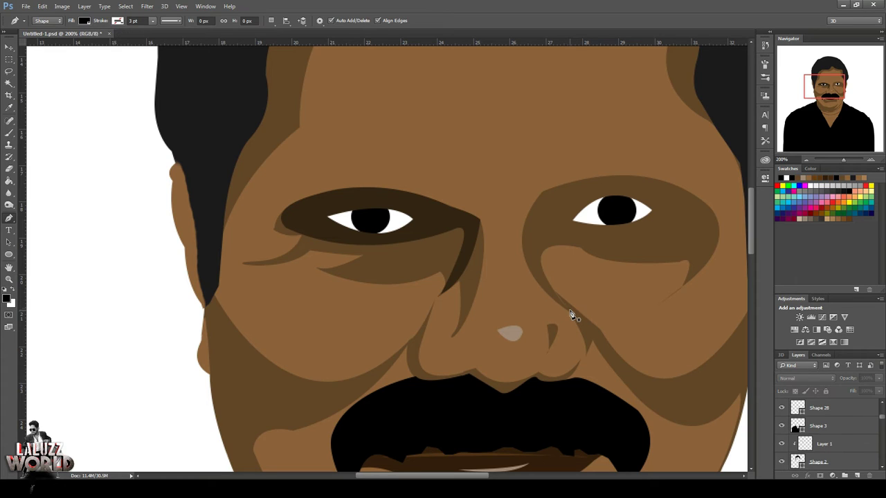
{"action": "left_click", "coordinate": [570, 309]}
{"action": "left_click_drag", "start_coordinate": [542, 194], "coordinate": [599, 138]}
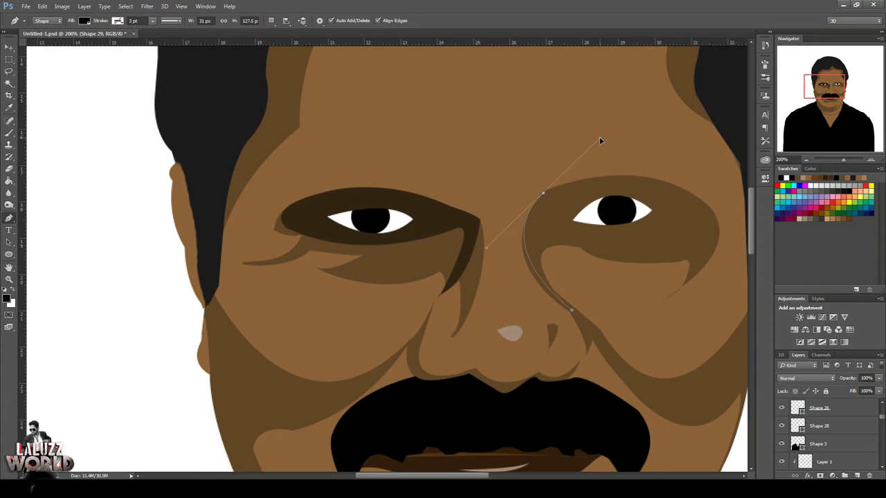
{"action": "key", "text": "ctrl+z"}
{"action": "left_click_drag", "start_coordinate": [543, 195], "coordinate": [600, 139]}
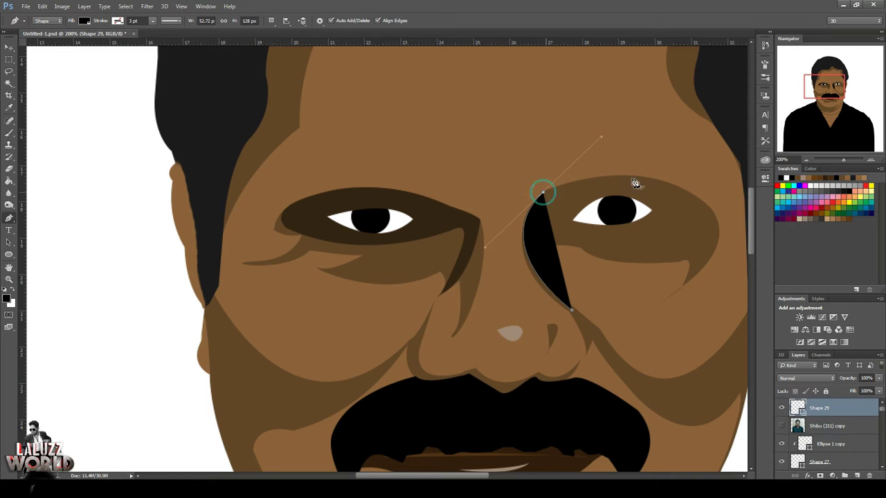
{"action": "left_click", "coordinate": [543, 193], "text": "alt"}
{"action": "left_click_drag", "start_coordinate": [659, 181], "coordinate": [721, 195]}
{"action": "left_click", "coordinate": [660, 182], "text": "alt"}
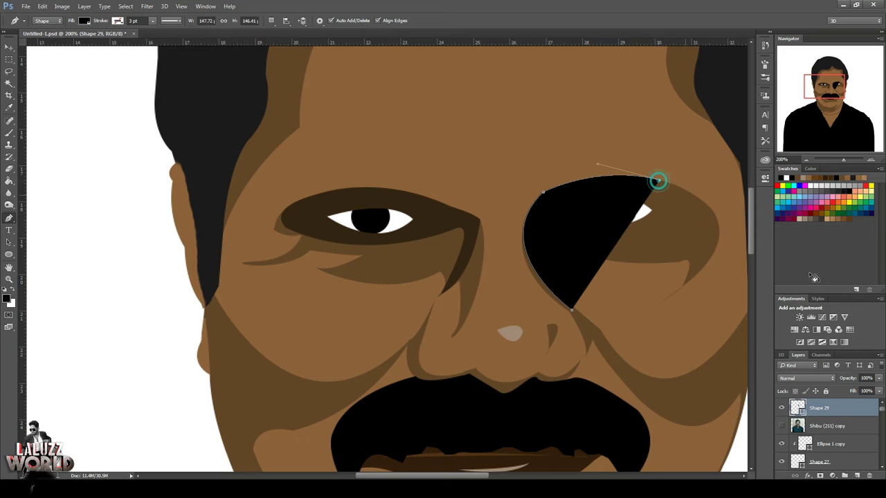
Continue the shape down the eye's outer side and beneath it, deleting a stray point
{"action": "mouse_move", "coordinate": [818, 408]}
{"action": "left_mouse_down"}
{"action": "mouse_move", "coordinate": [835, 409]}
{"action": "mouse_move", "coordinate": [831, 434]}
{"action": "left_mouse_up"}
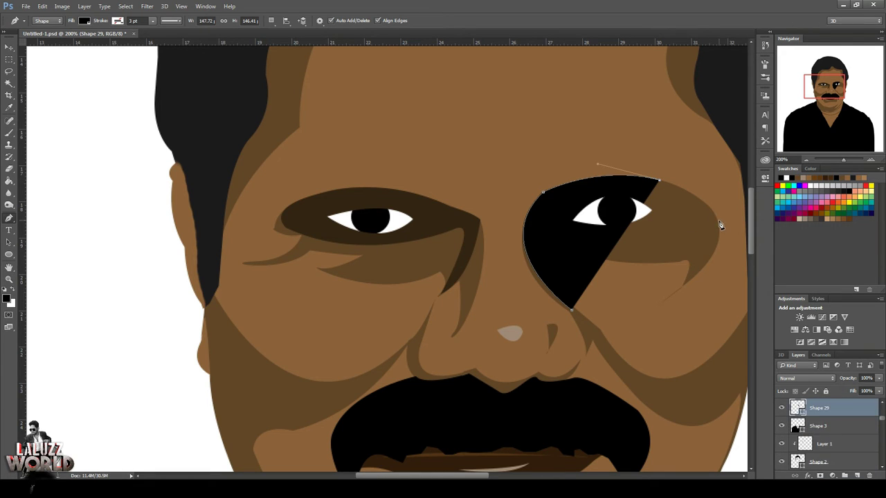
{"action": "left_click_drag", "start_coordinate": [718, 222], "coordinate": [726, 249]}
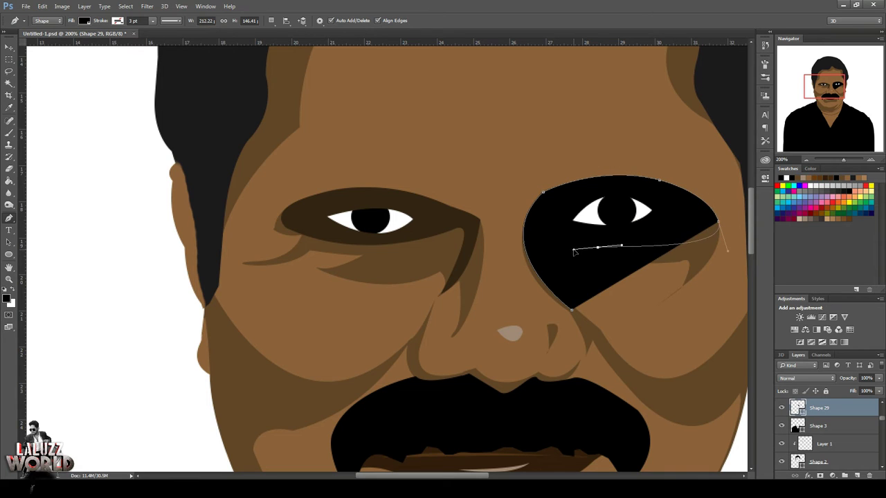
{"action": "left_click_drag", "start_coordinate": [713, 227], "coordinate": [697, 251]}
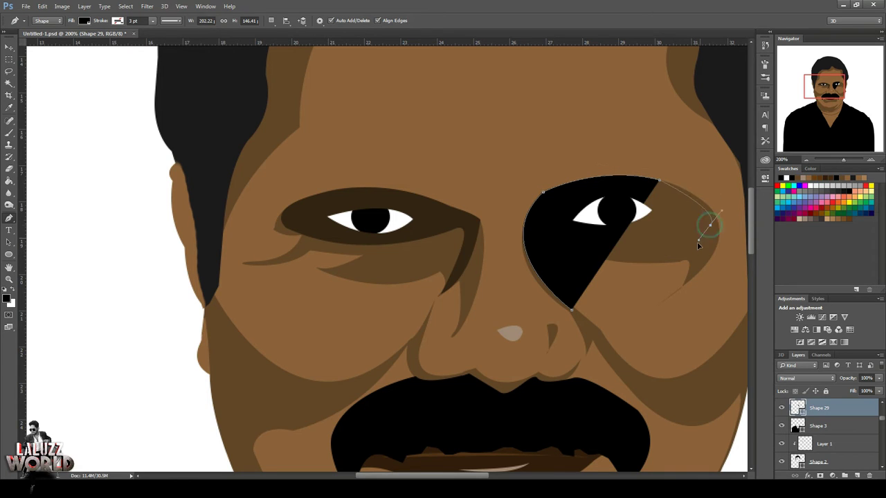
{"action": "left_click_drag", "start_coordinate": [559, 242], "coordinate": [461, 205]}
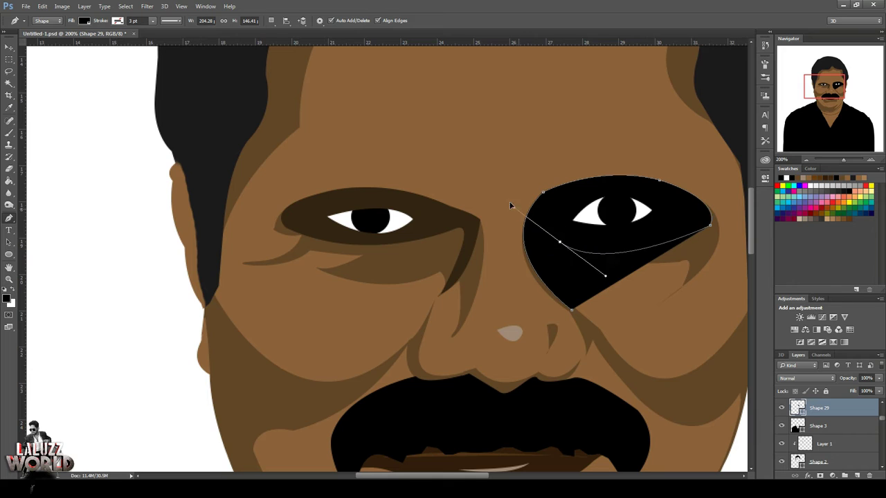
{"action": "left_click_drag", "start_coordinate": [560, 243], "coordinate": [628, 379]}
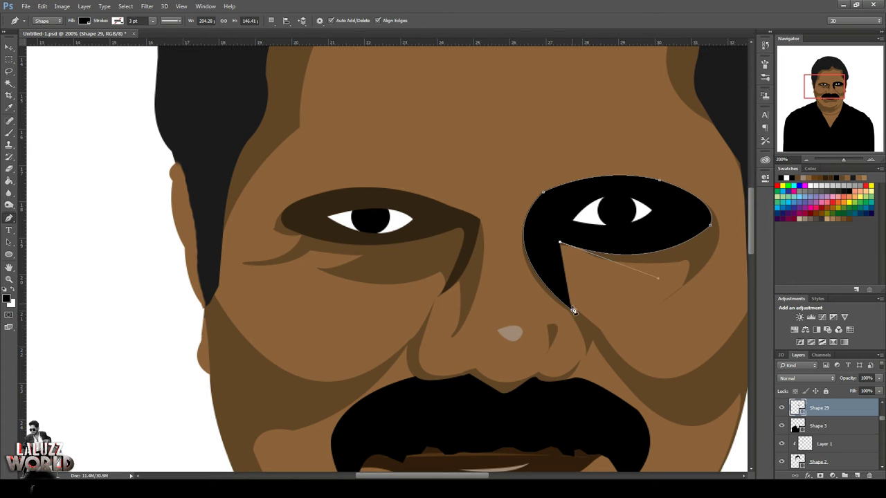
{"action": "key", "text": "ctrl+z"}
{"action": "key", "text": "p"}
{"action": "left_click", "coordinate": [559, 242], "text": "alt"}
{"action": "key", "text": "Delete"}
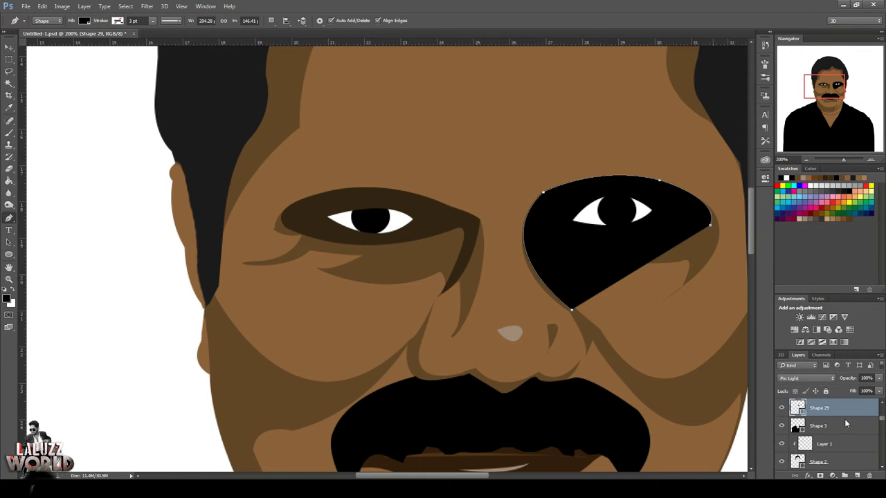
Lower the shading shape's opacity to 60% and add a curved point along its lower edge
{"action": "left_click", "coordinate": [879, 378]}
{"action": "left_click_drag", "start_coordinate": [878, 392], "coordinate": [860, 392]}
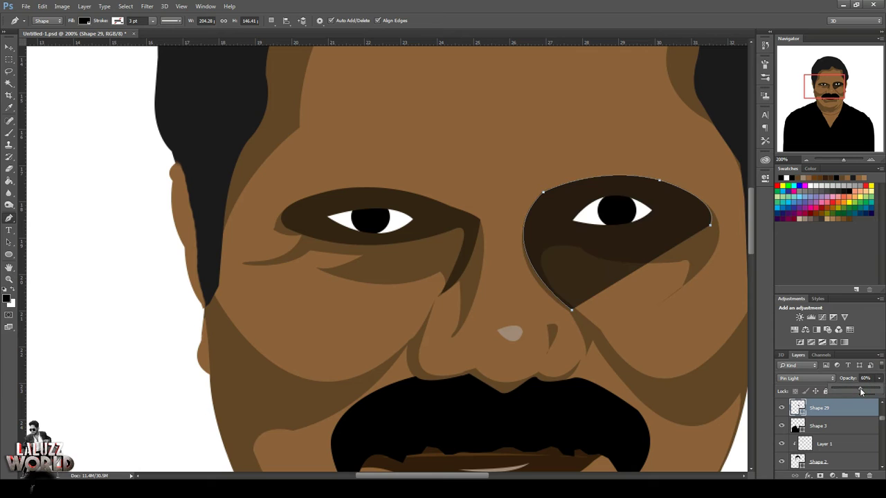
{"action": "left_click", "coordinate": [577, 251]}
{"action": "left_click", "coordinate": [711, 224], "text": "ctrl"}
{"action": "left_click_drag", "start_coordinate": [574, 247], "coordinate": [475, 229]}
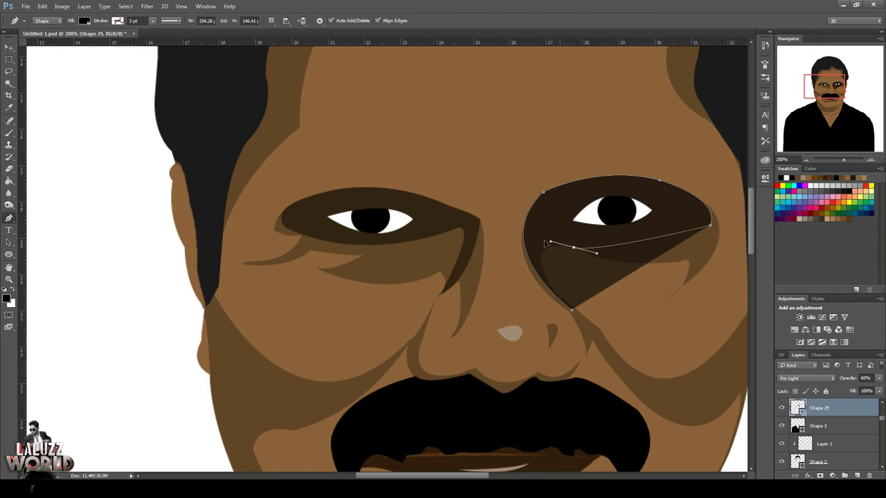
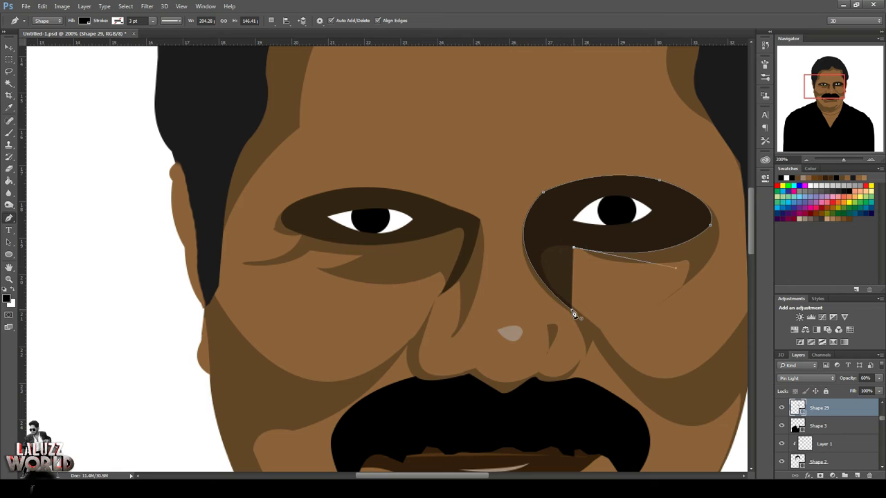
Close the right eye patch and fill it with dark brown #342413 sampled from the left eye patch
{"action": "left_click_drag", "start_coordinate": [573, 315], "coordinate": [641, 388]}
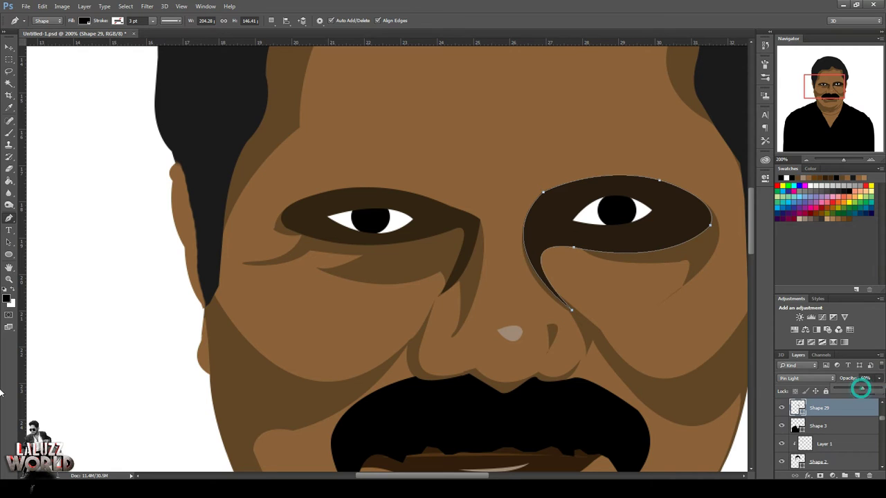
{"action": "double_click", "coordinate": [804, 413]}
{"action": "left_click", "coordinate": [313, 211]}
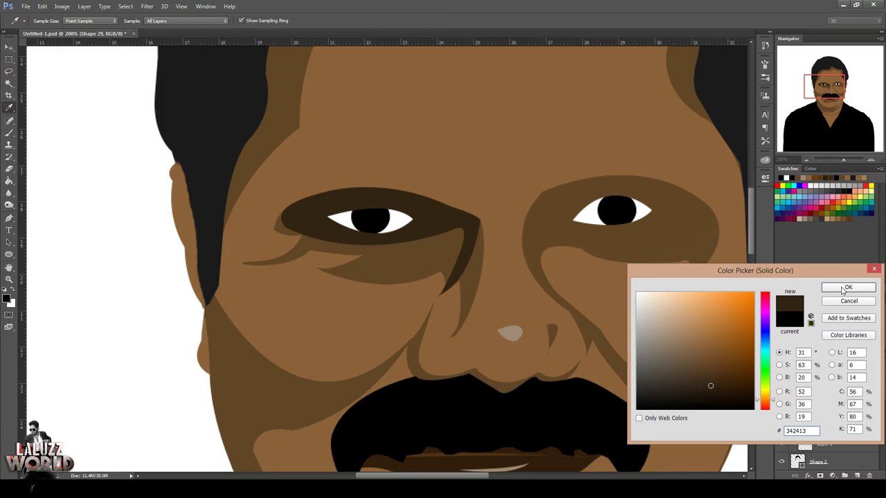
{"action": "left_click", "coordinate": [843, 287]}
Move the right eye patch layer higher, keep its brown fill, and zoom out to the whole portrait
{"action": "left_click_drag", "start_coordinate": [841, 461], "coordinate": [845, 437]}
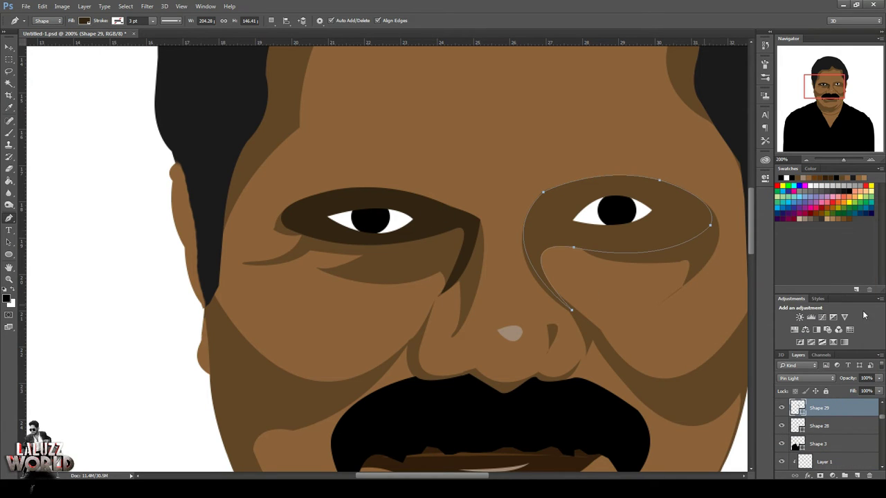
{"action": "double_click", "coordinate": [797, 408]}
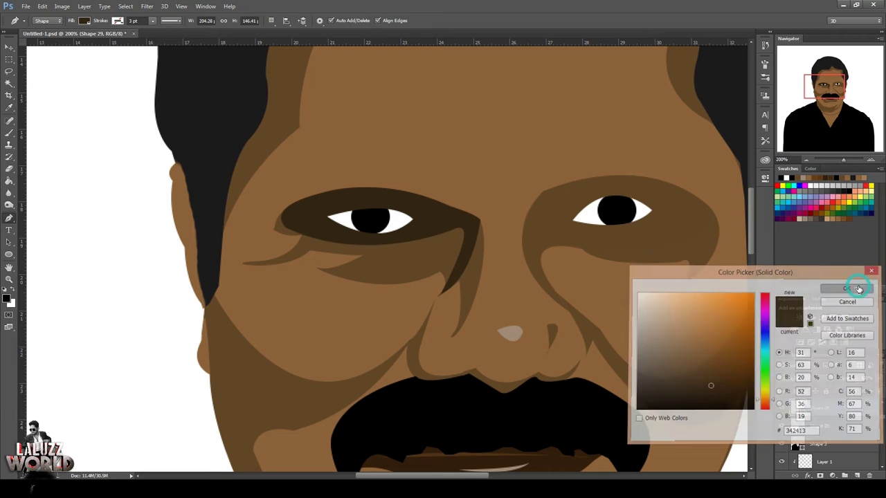
{"action": "left_click", "coordinate": [848, 287]}
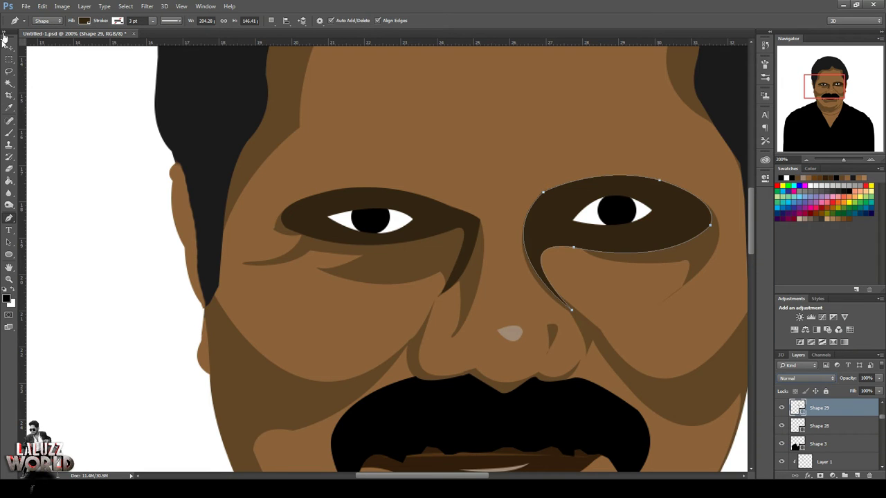
{"action": "key", "text": "v"}
{"action": "left_click", "coordinate": [806, 162]}
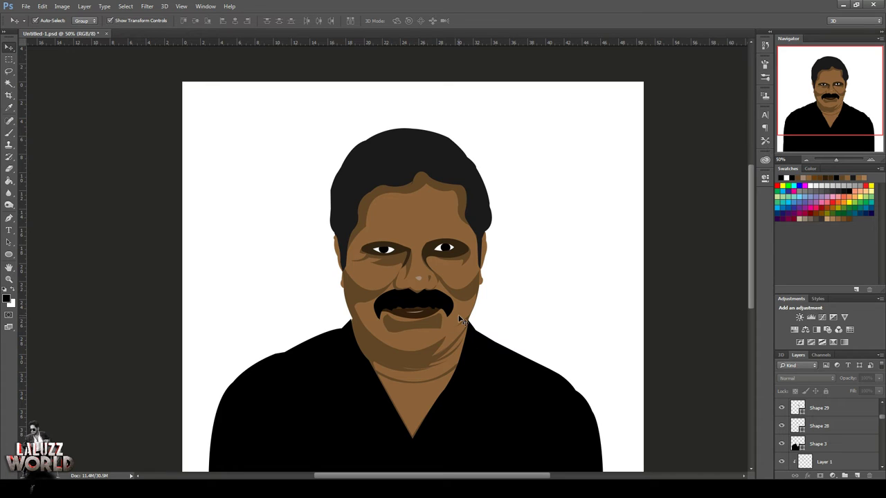
Recolour the mouth shape (Shape 21) to dark red #511313
{"action": "left_click", "coordinate": [431, 313]}
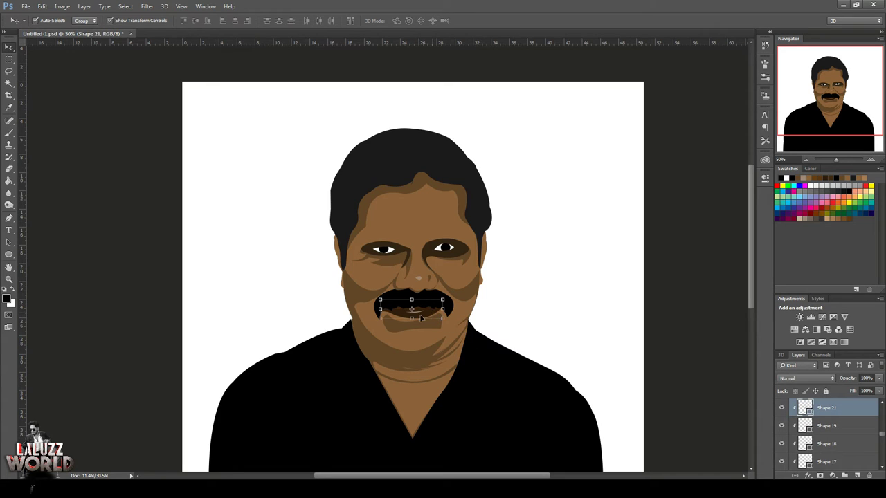
{"action": "double_click", "coordinate": [811, 414]}
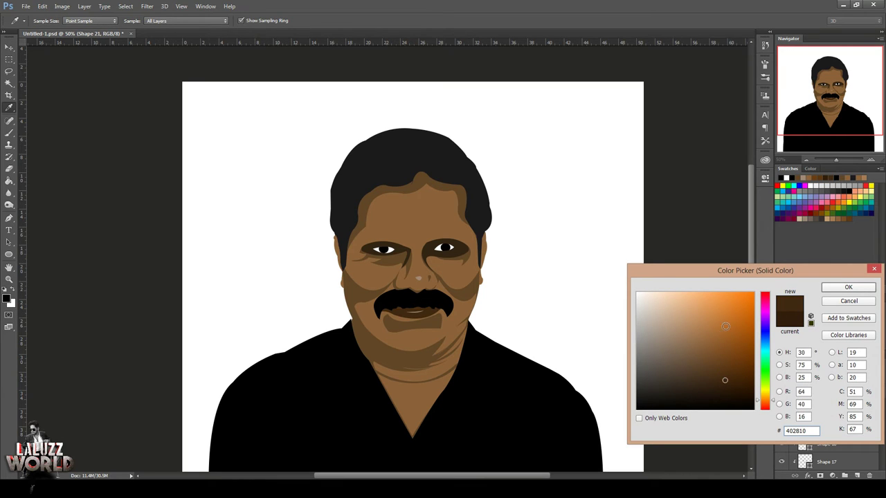
{"action": "left_click_drag", "start_coordinate": [714, 369], "coordinate": [719, 354]}
{"action": "left_click_drag", "start_coordinate": [764, 398], "coordinate": [765, 292]}
{"action": "left_click", "coordinate": [738, 336]}
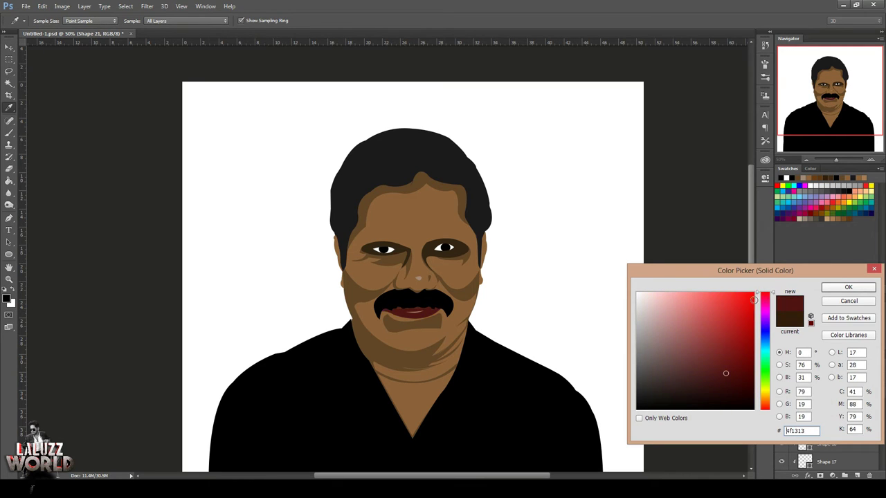
{"action": "left_click_drag", "start_coordinate": [739, 347], "coordinate": [726, 372]}
{"action": "left_click", "coordinate": [729, 372]}
{"action": "left_click", "coordinate": [849, 288]}
{"action": "key", "text": "v"}
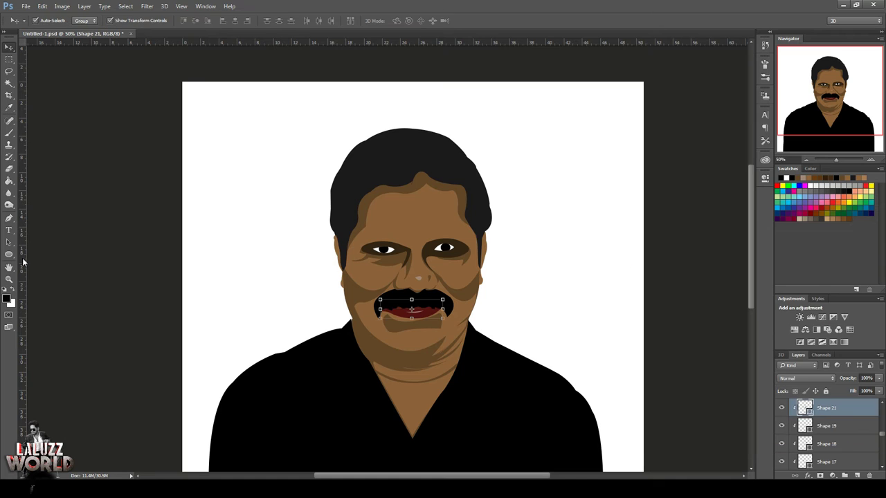
Duplicate the mouth as the lip detail Shape 22, colour it warmer brown, and zoom in
{"action": "key", "text": "ctrl+j"}
{"action": "double_click", "coordinate": [808, 416]}
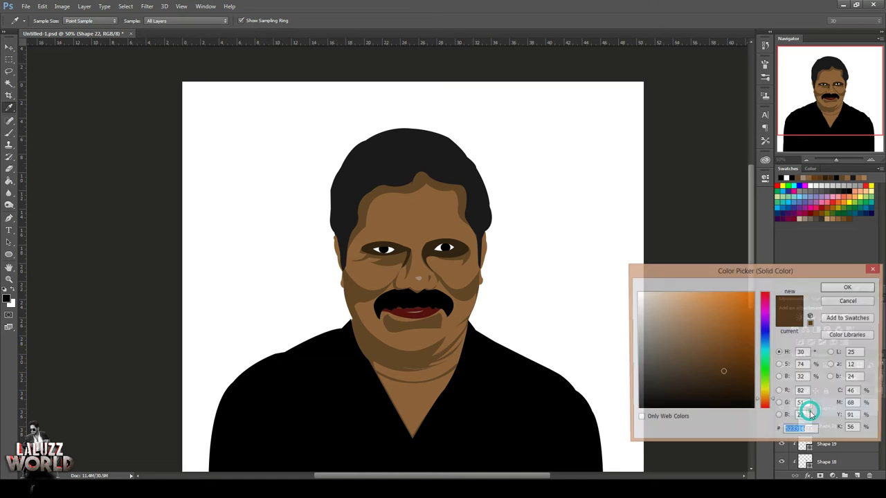
{"action": "left_click", "coordinate": [732, 356]}
{"action": "left_click", "coordinate": [848, 287]}
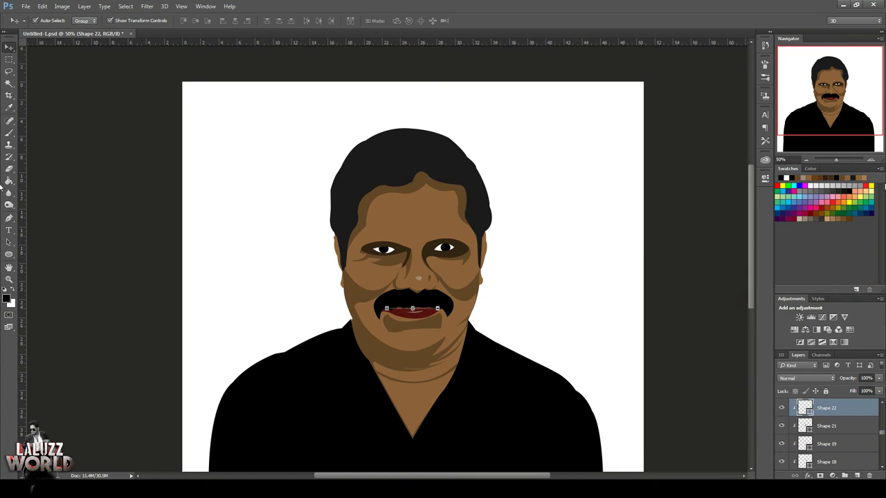
{"action": "key", "text": "ctrl+plus"}
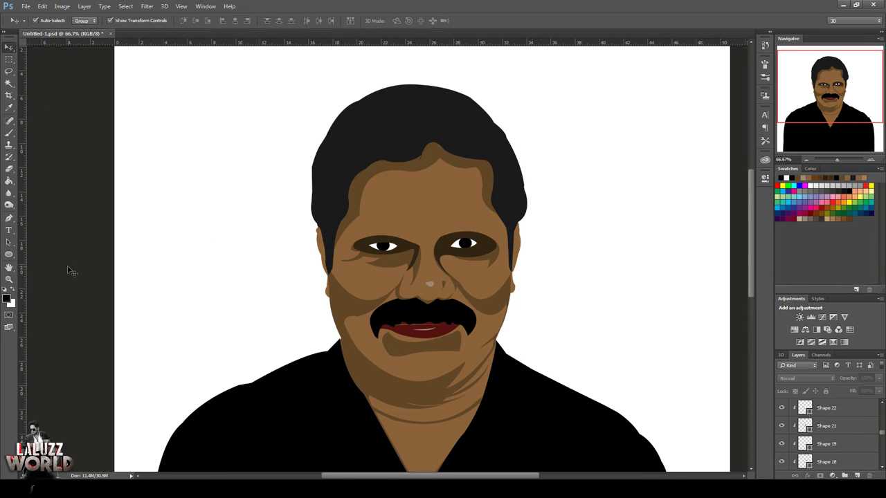
Choose the Pen tool in Shape mode, show the reference photo, and zoom in on the face
{"action": "left_click", "coordinate": [9, 217]}
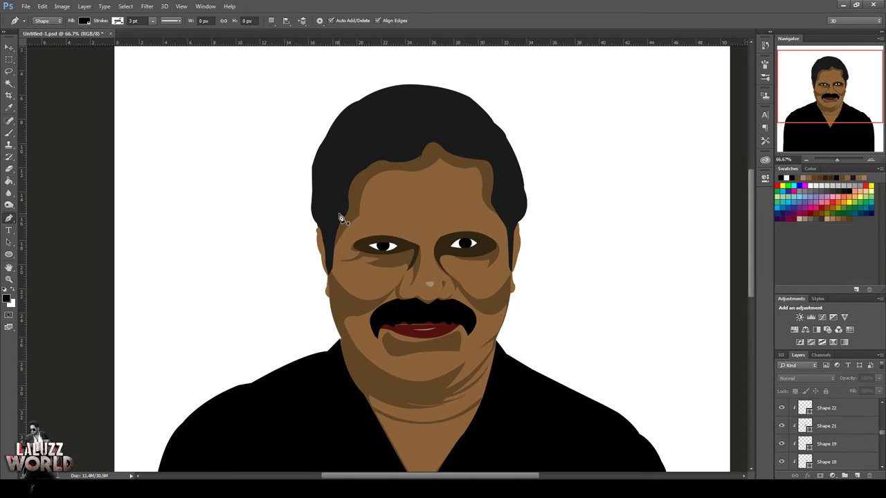
{"action": "scroll", "coordinate": [823, 429], "scroll_direction": "up", "scroll_amount": 5}
{"action": "left_click", "coordinate": [782, 408]}
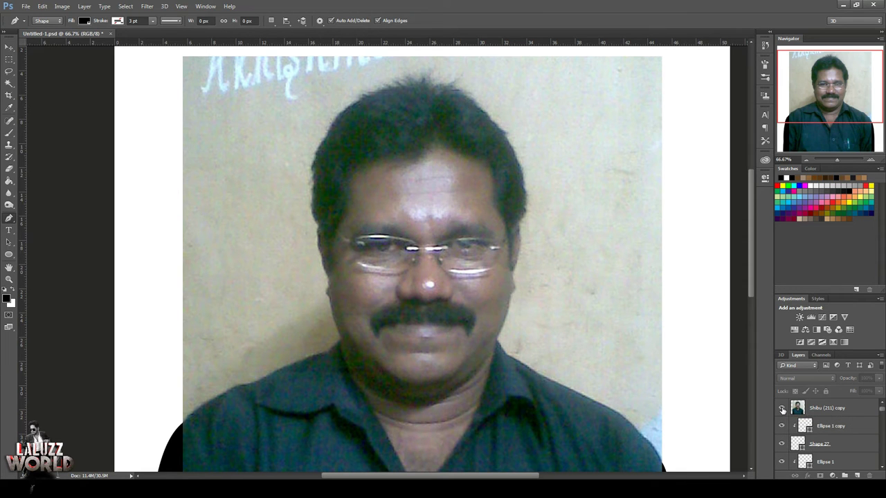
{"action": "left_click", "coordinate": [782, 408]}
{"action": "left_click", "coordinate": [782, 409]}
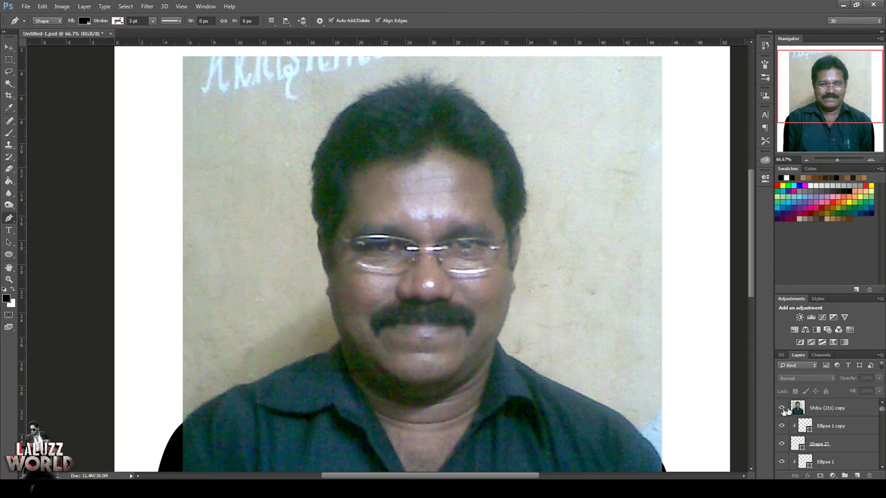
{"action": "left_click", "coordinate": [868, 161]}
{"action": "left_click", "coordinate": [869, 161]}
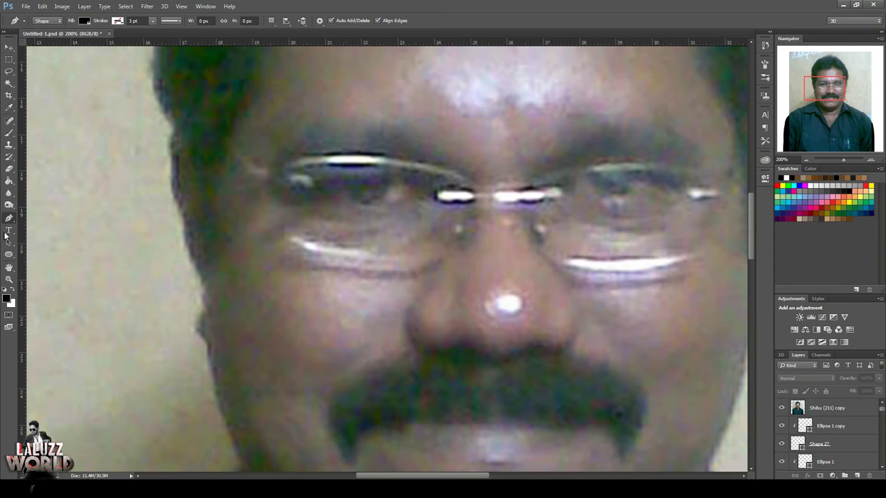
Trace the black eyebrow's curved top edge above the left eye, below the reference photo
{"action": "left_click", "coordinate": [469, 168]}
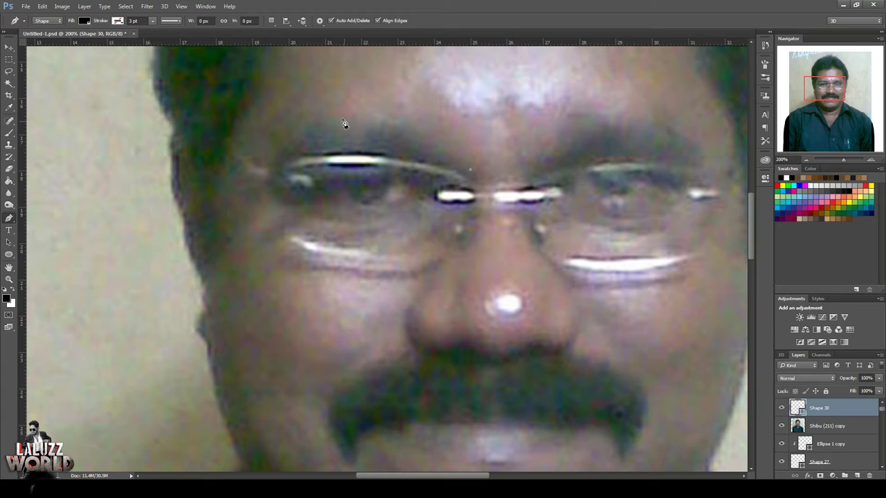
{"action": "mouse_move", "coordinate": [339, 119]}
{"action": "left_mouse_down"}
{"action": "mouse_move", "coordinate": [260, 139]}
{"action": "mouse_move", "coordinate": [230, 217]}
{"action": "left_mouse_up"}
{"action": "left_click", "coordinate": [339, 119], "text": "alt"}
{"action": "key", "text": "ctrl+bracketleft"}
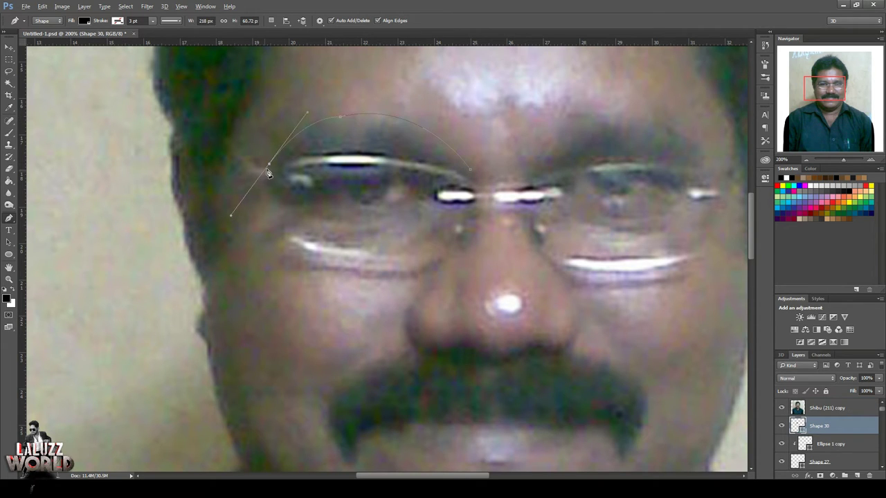
{"action": "left_click", "coordinate": [268, 164], "text": "alt"}
Shape the eyebrow's lower left corner and curved bottom edge, then start the other eyebrow at the brow bridge
{"action": "left_click", "coordinate": [781, 408]}
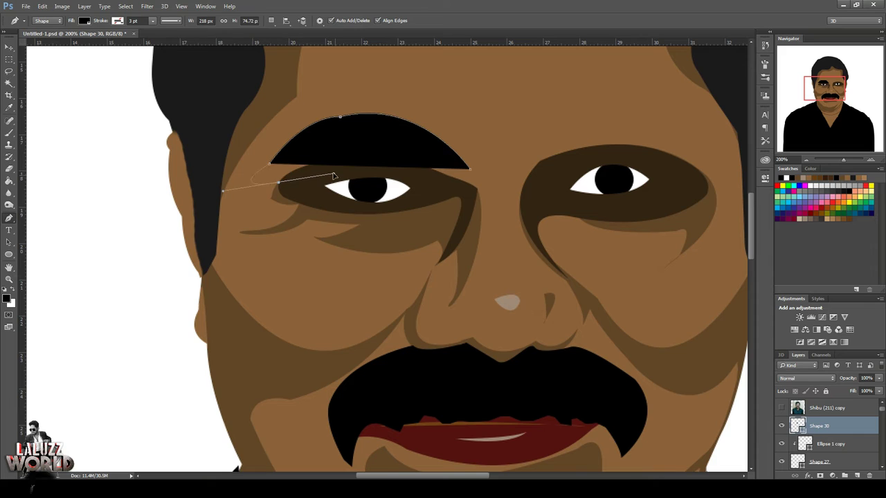
{"action": "left_click_drag", "start_coordinate": [269, 170], "coordinate": [263, 190]}
{"action": "left_click_drag", "start_coordinate": [449, 175], "coordinate": [543, 218]}
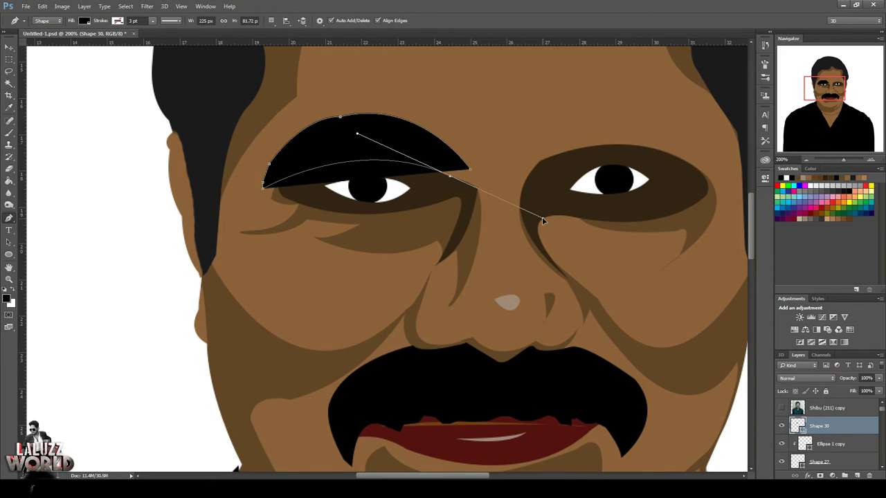
{"action": "left_click_drag", "start_coordinate": [451, 180], "coordinate": [477, 192]}
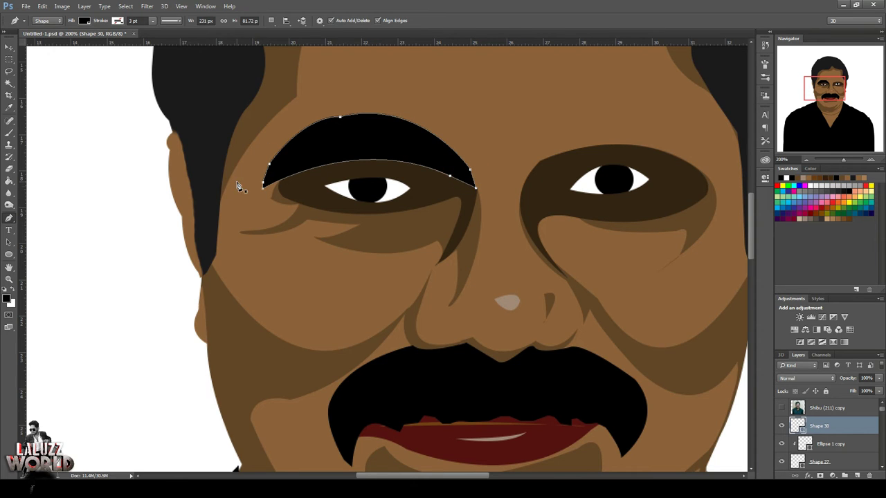
{"action": "left_click", "coordinate": [780, 409]}
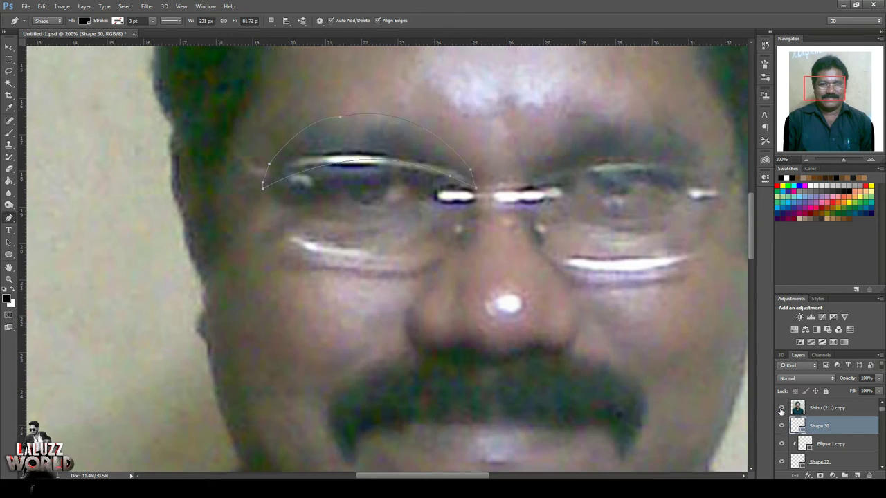
{"action": "left_click", "coordinate": [524, 188]}
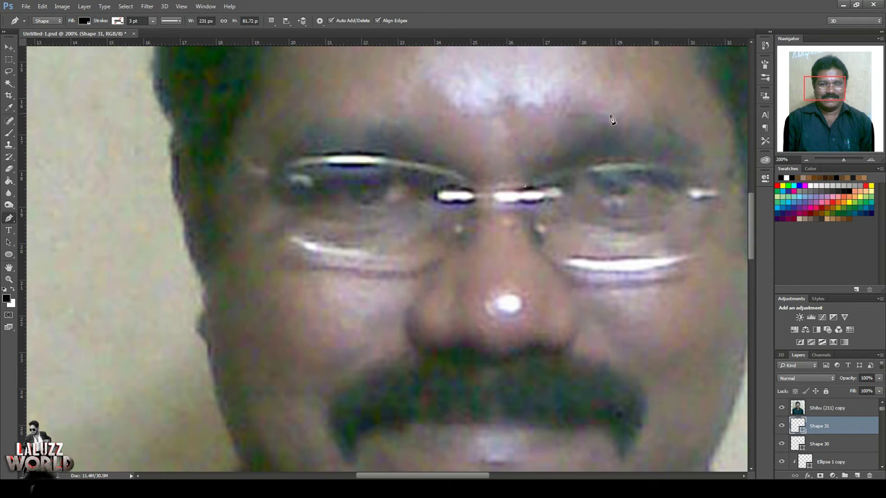
Complete the second eyebrow's arched outline and close its curved lower edge at full opacity
{"action": "left_click_drag", "start_coordinate": [577, 116], "coordinate": [631, 123]}
{"action": "left_click_drag", "start_coordinate": [701, 168], "coordinate": [707, 234]}
{"action": "left_click", "coordinate": [701, 168], "text": "alt"}
{"action": "left_click", "coordinate": [782, 408]}
{"action": "left_click_drag", "start_coordinate": [848, 378], "coordinate": [822, 373]}
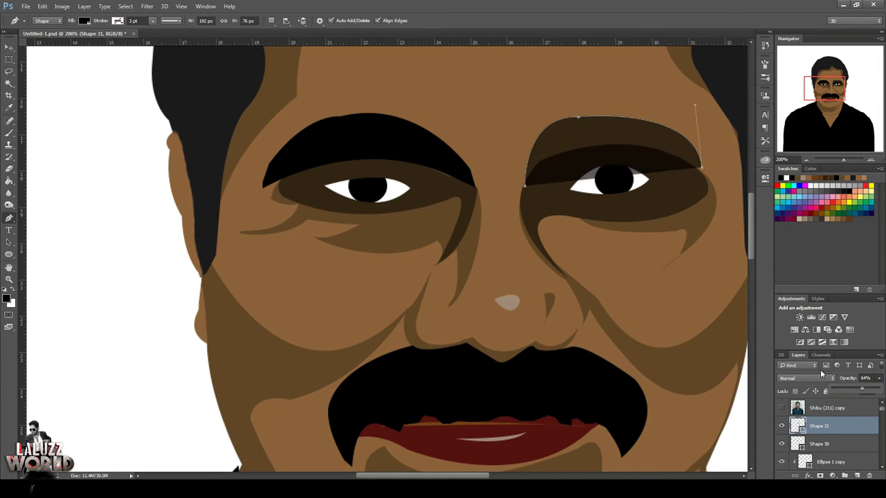
{"action": "left_click", "coordinate": [704, 175]}
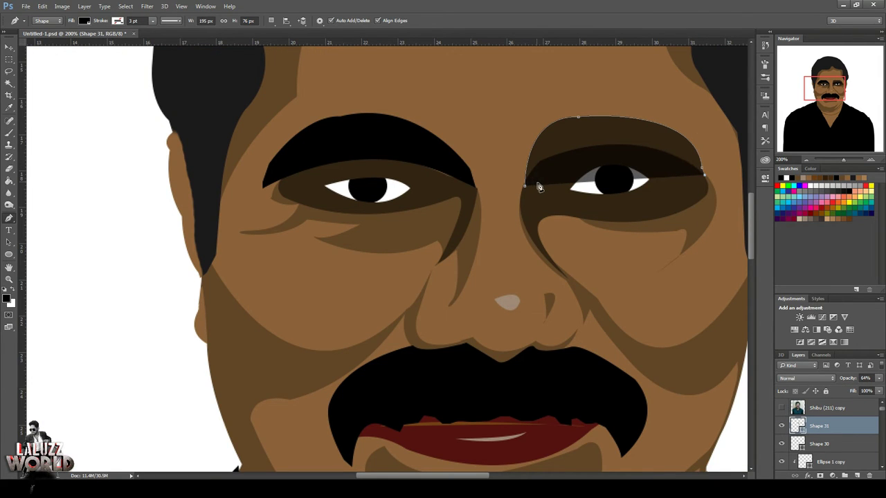
{"action": "mouse_move", "coordinate": [525, 187]}
{"action": "left_mouse_down"}
{"action": "mouse_move", "coordinate": [472, 267]}
{"action": "mouse_move", "coordinate": [454, 269]}
{"action": "left_mouse_up"}
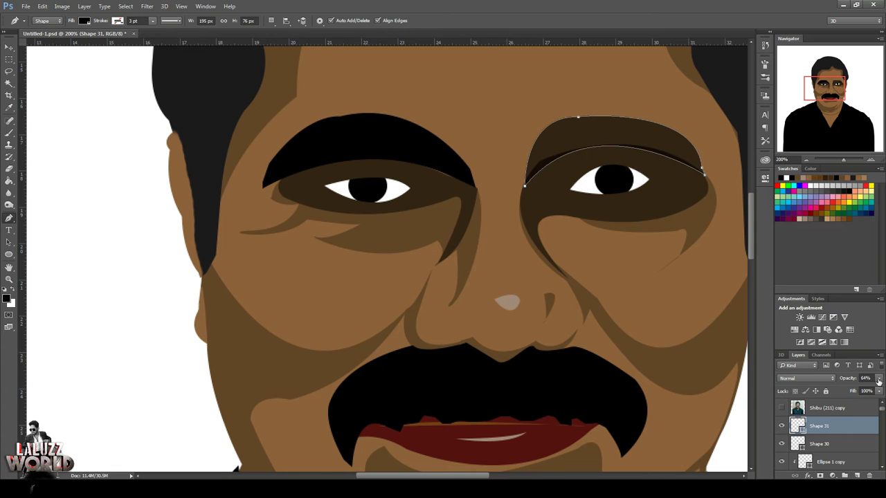
{"action": "key", "text": "0"}
Select the first left eyebrow shape and begin retracing its top edge and inner end
{"action": "left_click", "coordinate": [9, 47]}
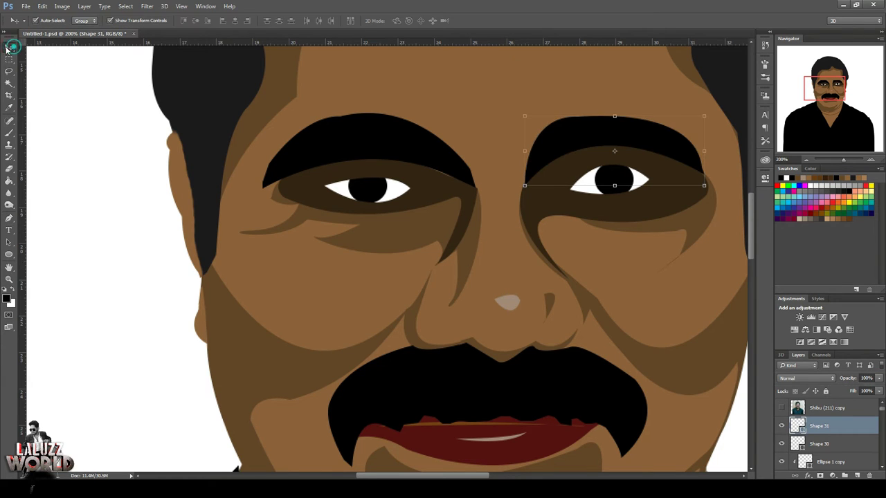
{"action": "left_click", "coordinate": [366, 147]}
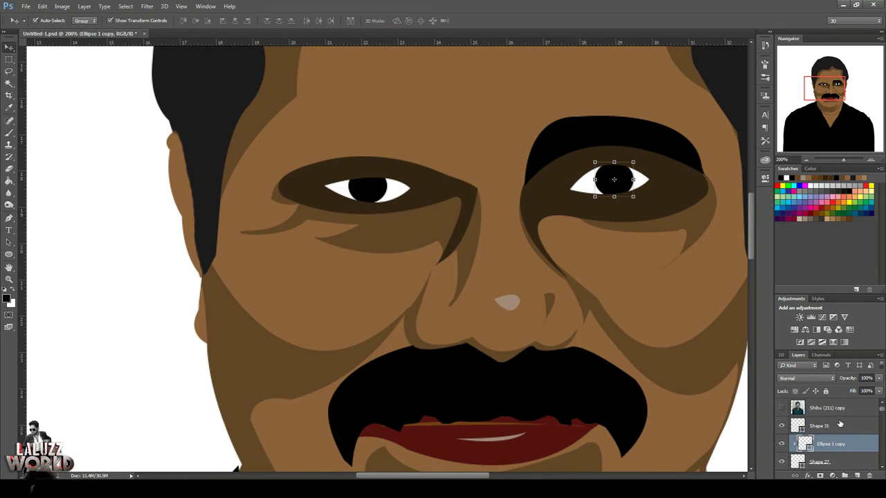
{"action": "key", "text": "p"}
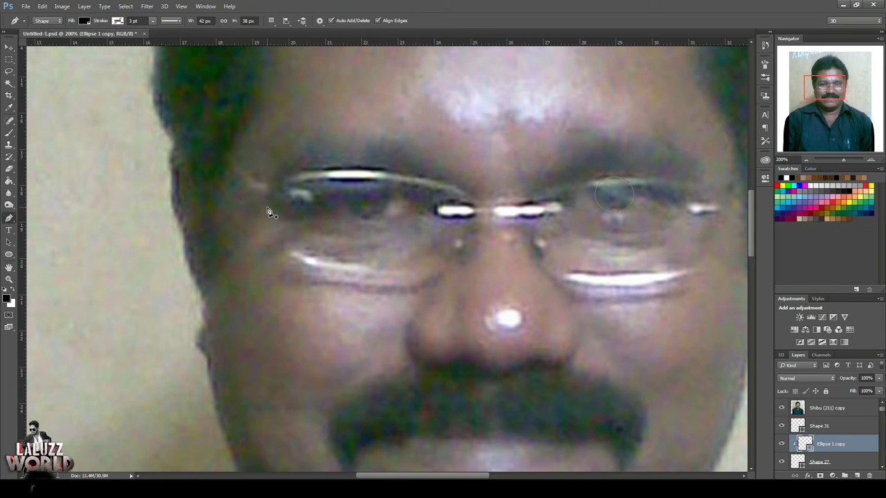
{"action": "left_click", "coordinate": [478, 202]}
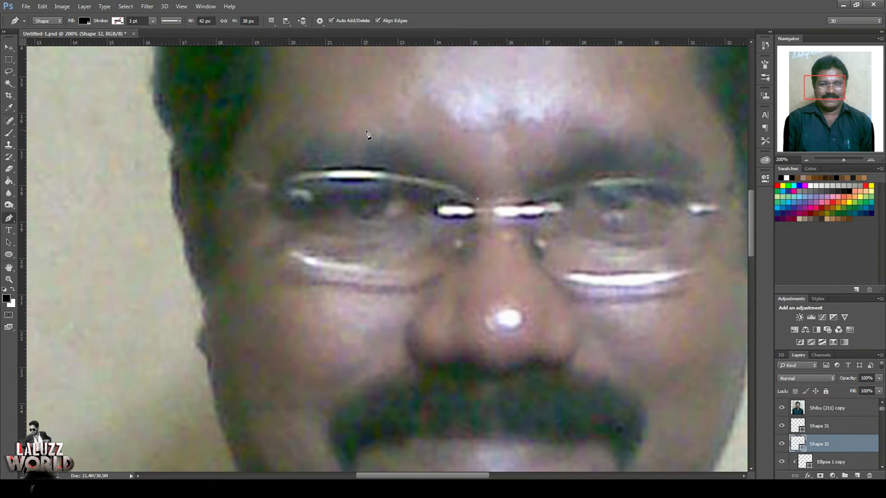
{"action": "left_click_drag", "start_coordinate": [365, 130], "coordinate": [242, 138]}
{"action": "left_click_drag", "start_coordinate": [267, 194], "coordinate": [239, 255]}
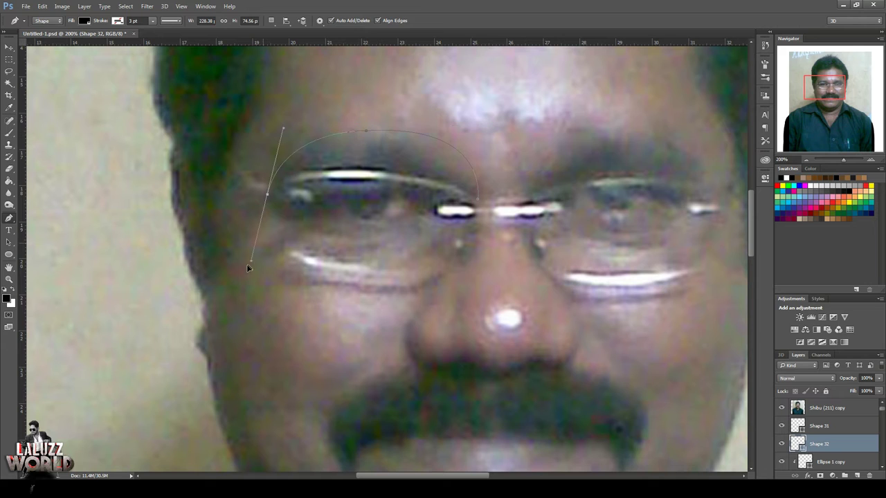
Undo the old eyebrow edits and reshape the top curve of the redrawn eyebrow
{"action": "left_click", "coordinate": [781, 408]}
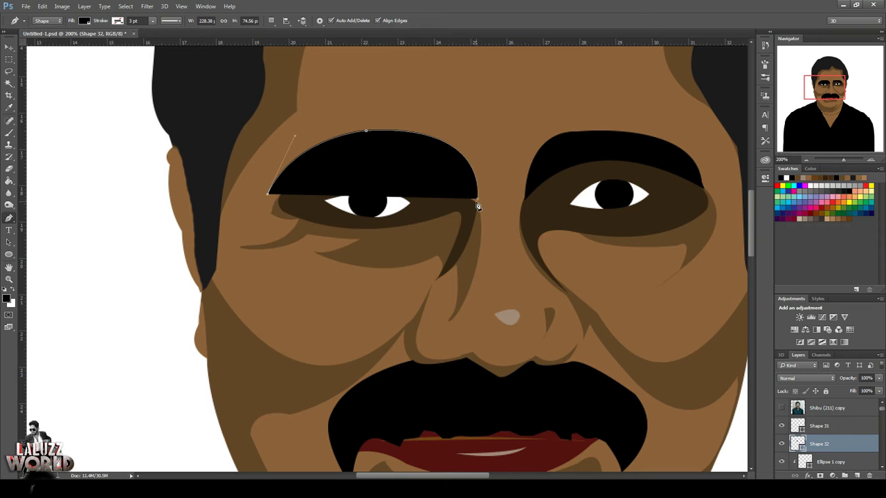
{"action": "left_click_drag", "start_coordinate": [477, 201], "coordinate": [561, 265]}
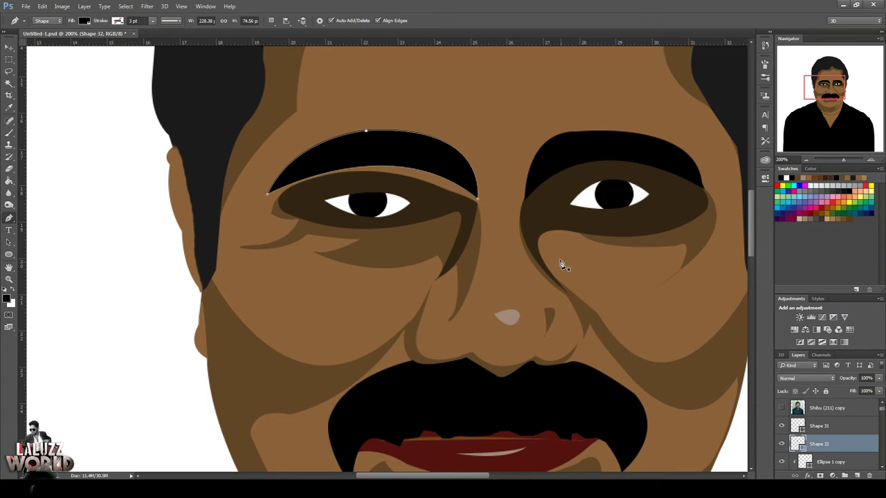
{"action": "key", "text": "ctrl+z"}
{"action": "key", "text": "ctrl+alt+z"}
{"action": "key", "text": "ctrl+alt+z"}
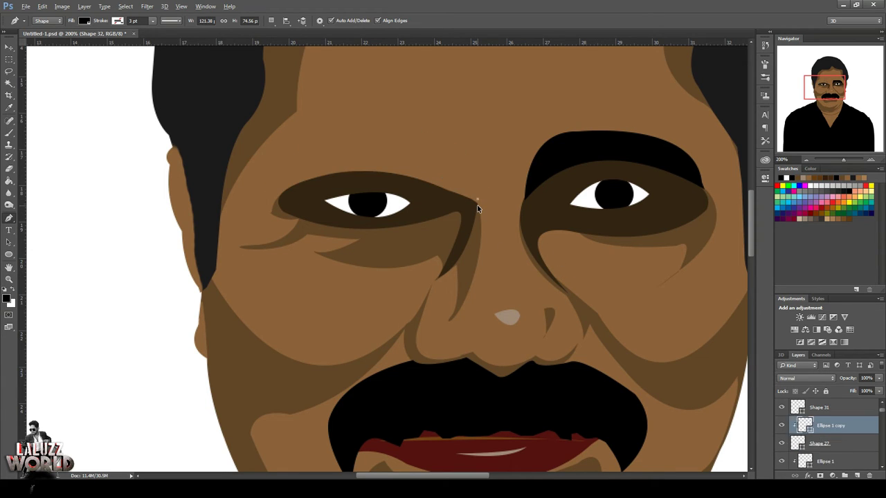
{"action": "key", "text": "ctrl+alt+z"}
{"action": "key", "text": "ctrl+alt+z"}
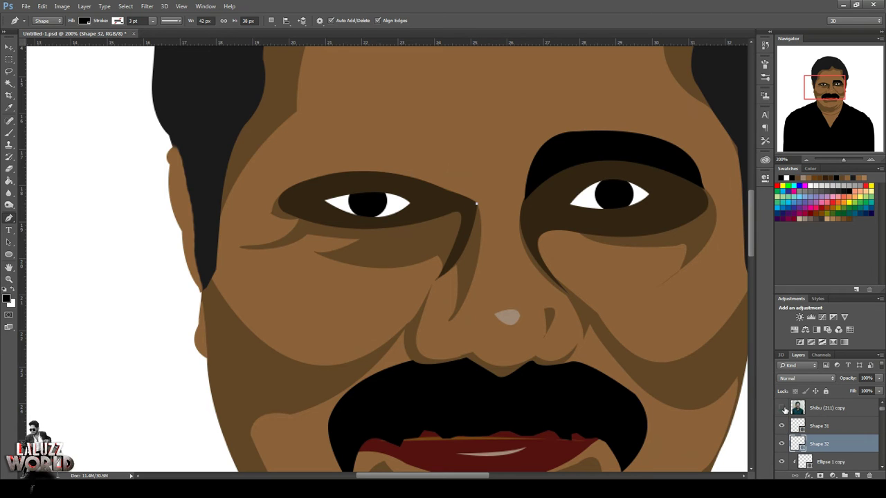
{"action": "key", "text": "ctrl+alt+z"}
{"action": "key", "text": "ctrl+alt+z"}
{"action": "left_click_drag", "start_coordinate": [293, 164], "coordinate": [293, 149]}
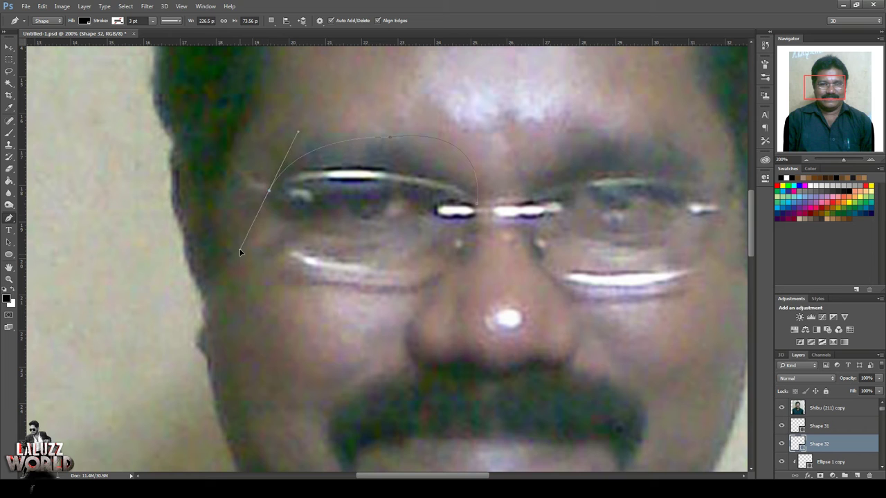
{"action": "key", "text": "ctrl+alt+z"}
Trace the left eyebrow along the photo's brow, close the path, and return opacity to 99%
{"action": "left_click_drag", "start_coordinate": [389, 137], "coordinate": [381, 143]}
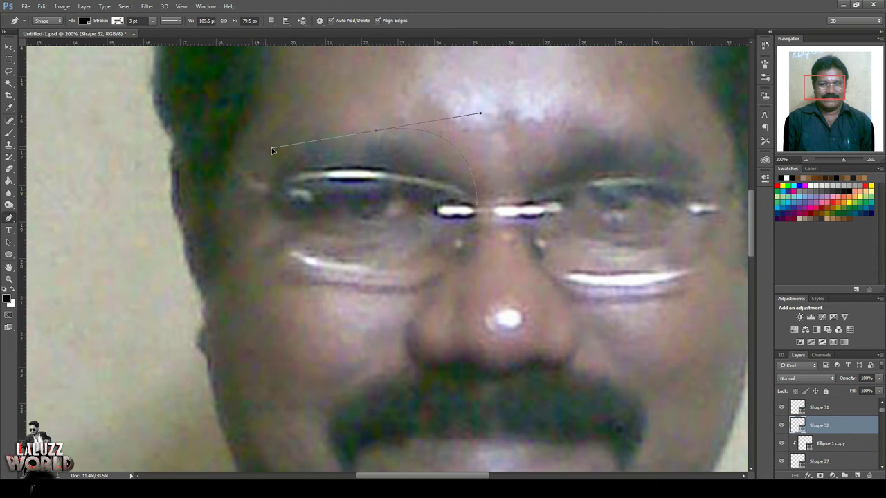
{"action": "left_click", "coordinate": [376, 130], "text": "alt"}
{"action": "mouse_move", "coordinate": [267, 194]}
{"action": "left_mouse_down"}
{"action": "mouse_move", "coordinate": [264, 269]}
{"action": "mouse_move", "coordinate": [256, 247]}
{"action": "left_mouse_up"}
{"action": "scroll", "coordinate": [823, 428], "scroll_direction": "up", "scroll_amount": 1}
{"action": "left_click", "coordinate": [781, 408]}
{"action": "left_click", "coordinate": [878, 378]}
{"action": "left_click_drag", "start_coordinate": [877, 389], "coordinate": [852, 391]}
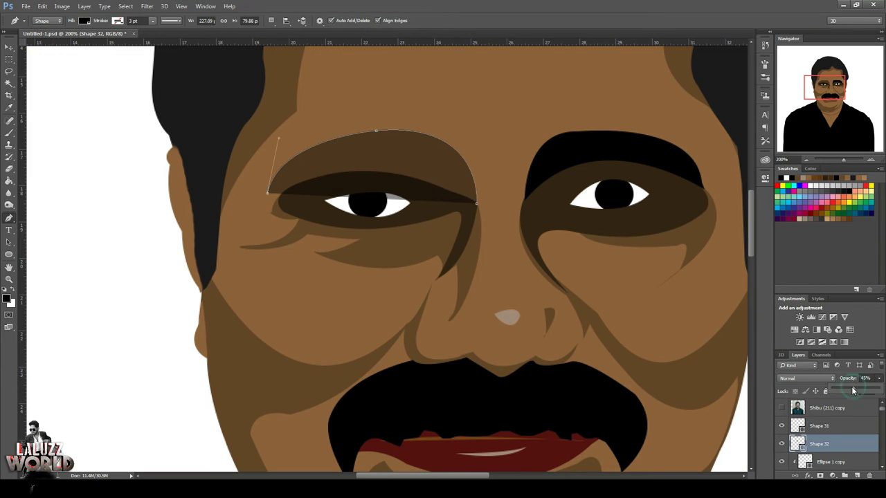
{"action": "left_click_drag", "start_coordinate": [476, 202], "coordinate": [468, 210]}
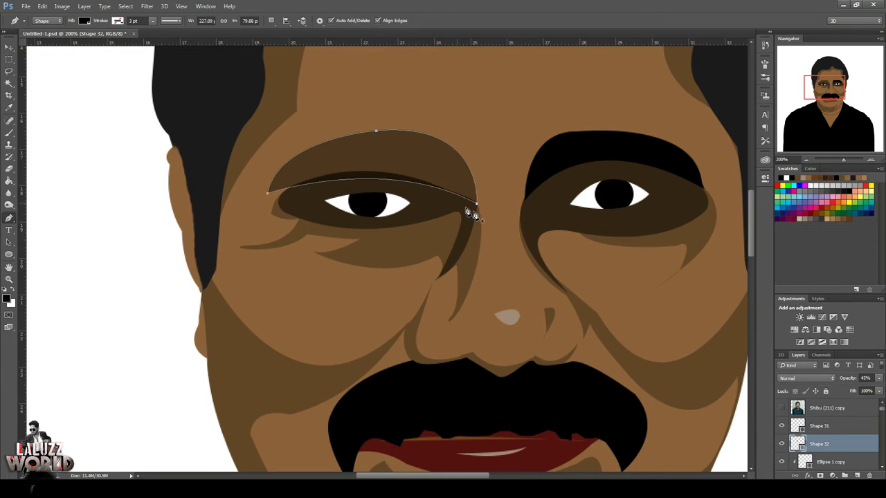
{"action": "key", "text": "9"}
{"action": "key", "text": "9"}
{"action": "key", "text": "m"}
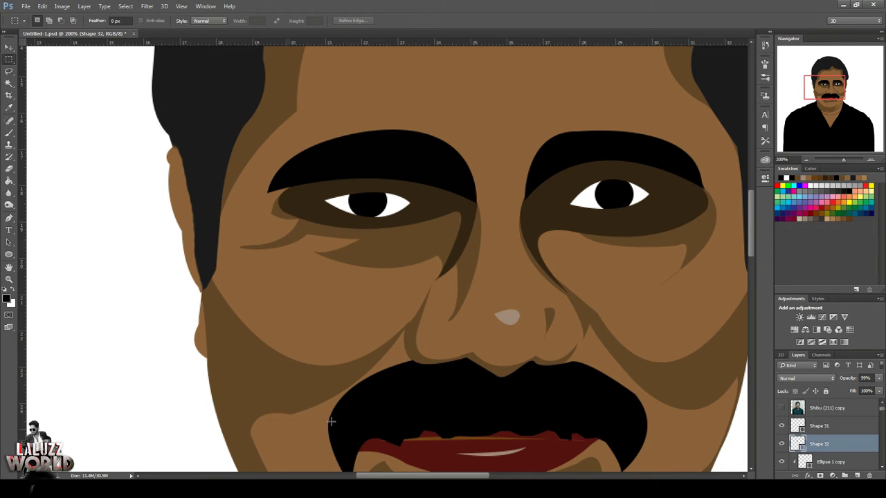
Apply a slight Curves adjustment to the face skin shape (Shape 1)
{"action": "key", "text": "v"}
{"action": "left_click", "coordinate": [478, 83]}
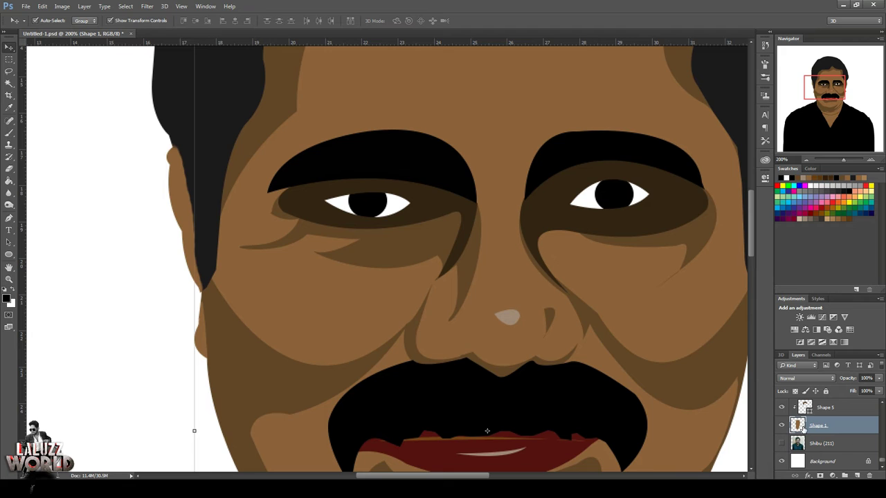
{"action": "left_click", "coordinate": [83, 6]}
{"action": "mouse_move", "coordinate": [62, 6]}
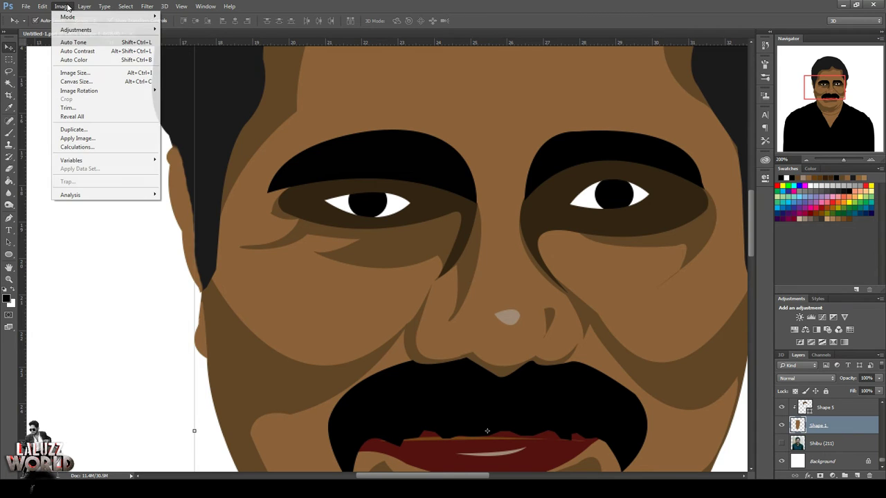
{"action": "left_click", "coordinate": [177, 47]}
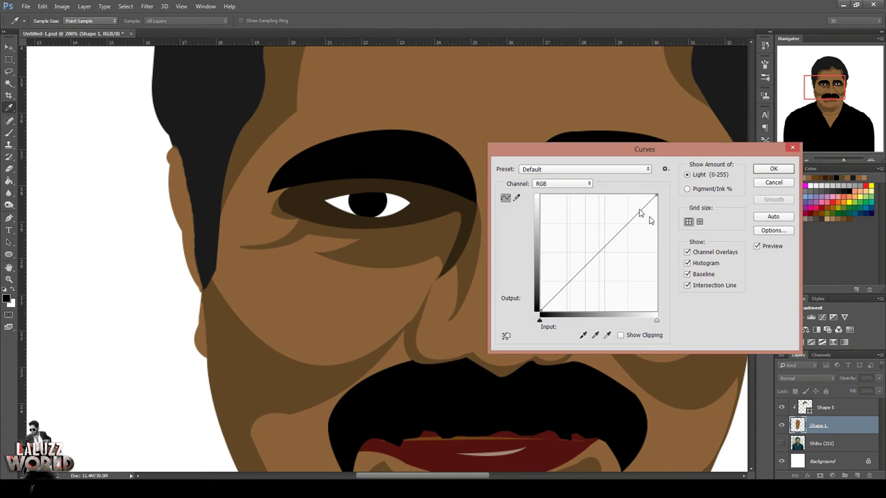
{"action": "mouse_move", "coordinate": [605, 245]}
{"action": "left_mouse_down"}
{"action": "mouse_move", "coordinate": [605, 255]}
{"action": "mouse_move", "coordinate": [601, 245]}
{"action": "left_mouse_up"}
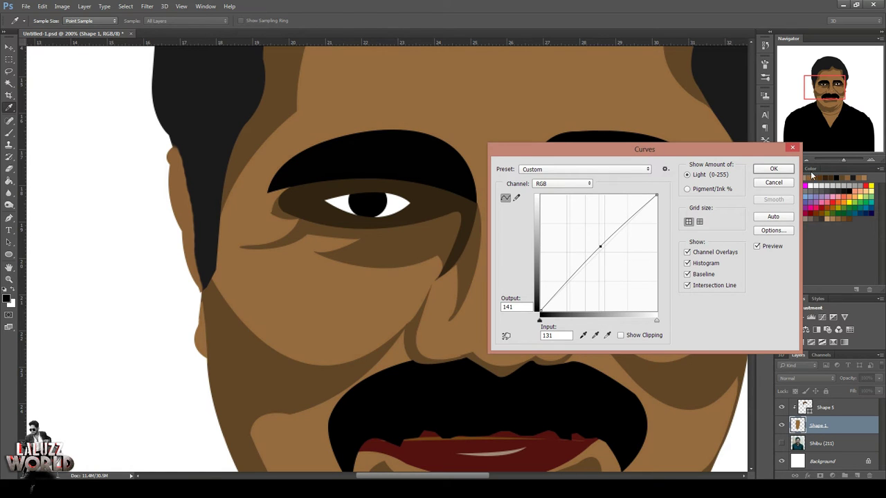
{"action": "left_click", "coordinate": [773, 168]}
Lower the forehead shading to 65% opacity and select the cheek and mid-face shading shapes
{"action": "left_click", "coordinate": [805, 159]}
{"action": "left_click", "coordinate": [825, 408]}
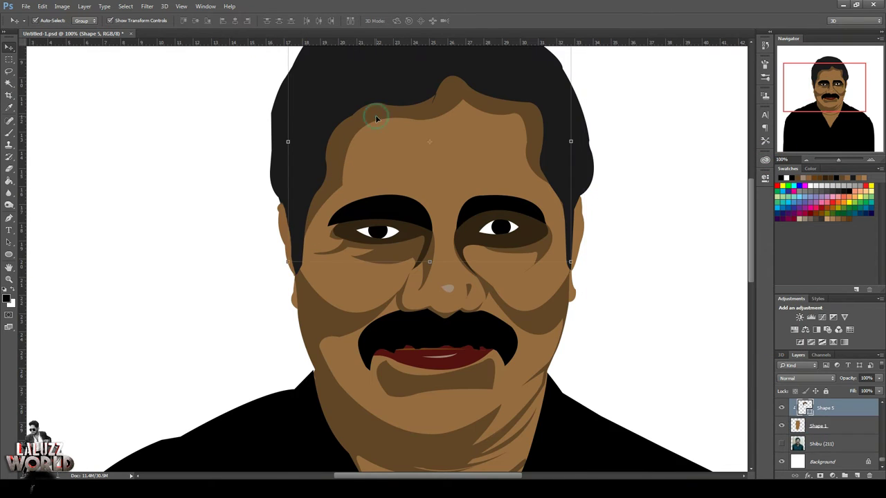
{"action": "left_click_drag", "start_coordinate": [879, 379], "coordinate": [856, 391]}
{"action": "left_click", "coordinate": [307, 335]}
{"action": "left_click", "coordinate": [346, 419]}
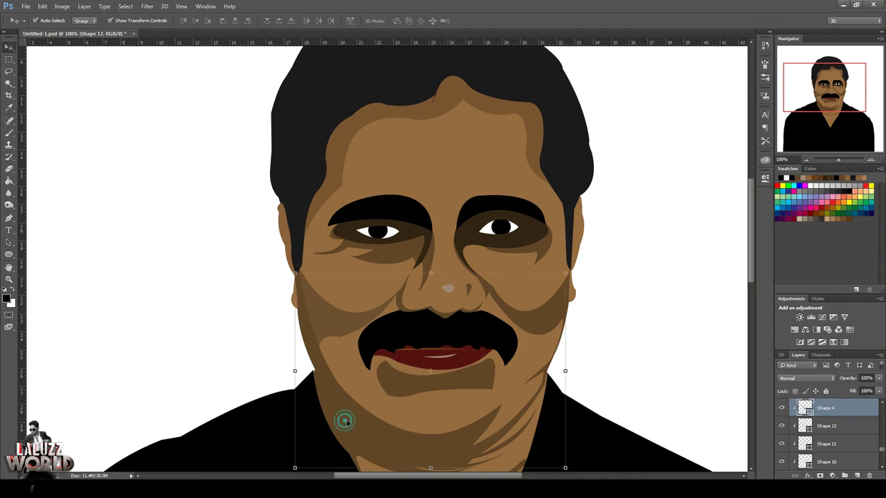
{"action": "left_click", "coordinate": [528, 340]}
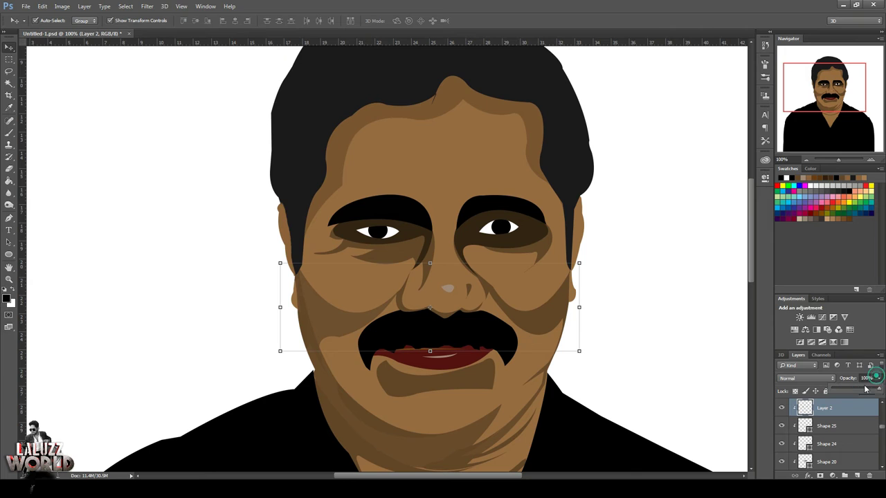
{"action": "left_click", "coordinate": [535, 324]}
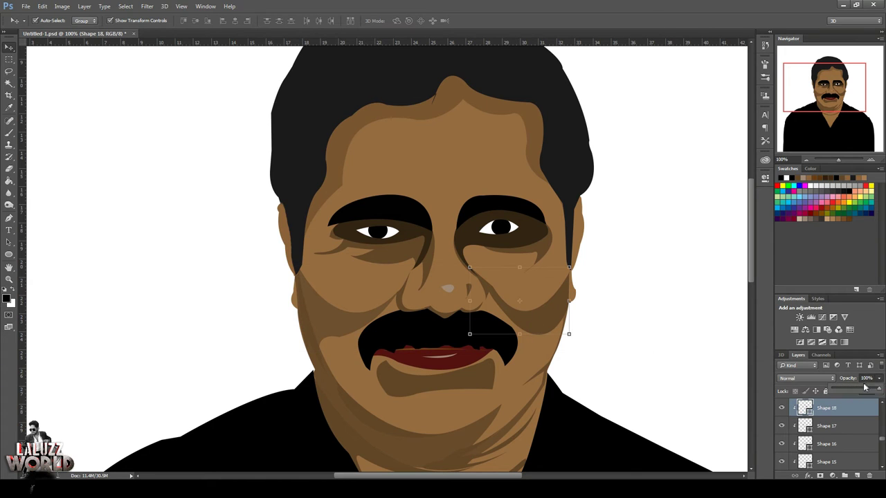
{"action": "left_click", "coordinate": [332, 346]}
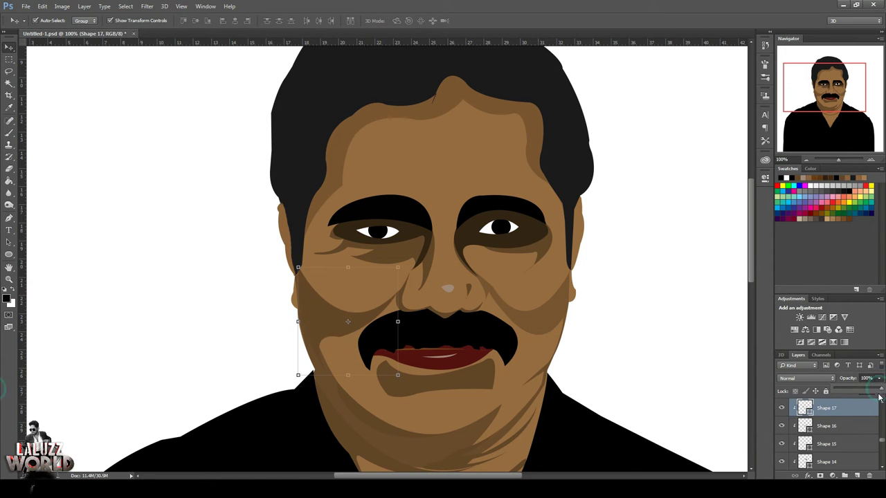
{"action": "left_click", "coordinate": [325, 391]}
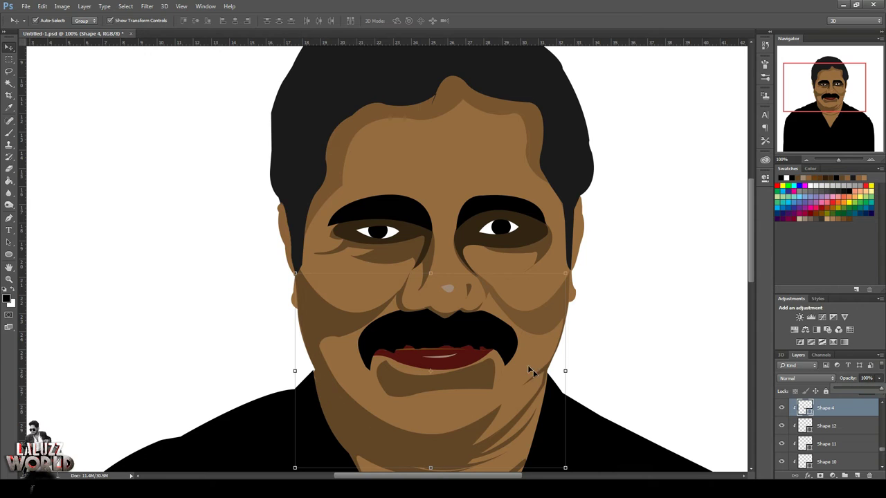
Reduce the opacity of both eye shading patches, the right one (Shape 29) to 78%
{"action": "left_click", "coordinate": [408, 258]}
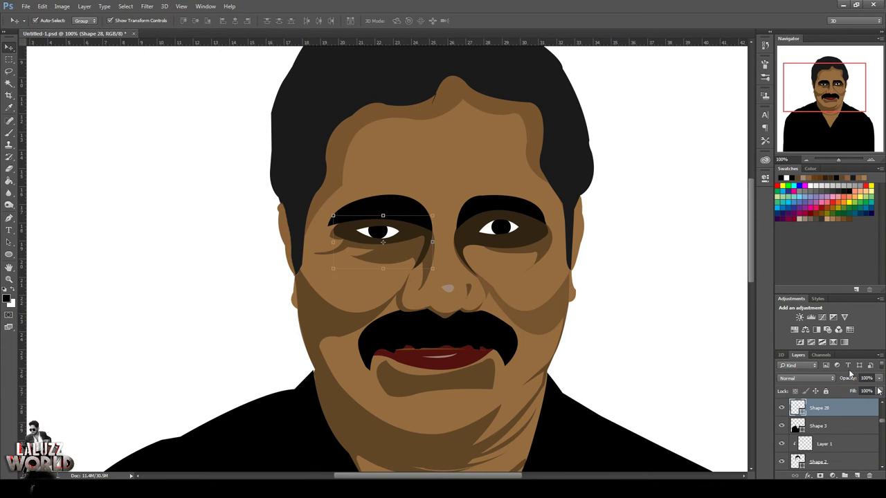
{"action": "left_click", "coordinate": [879, 378]}
{"action": "left_click_drag", "start_coordinate": [877, 391], "coordinate": [866, 391]}
{"action": "left_click", "coordinate": [518, 251]}
{"action": "left_click", "coordinate": [878, 378]}
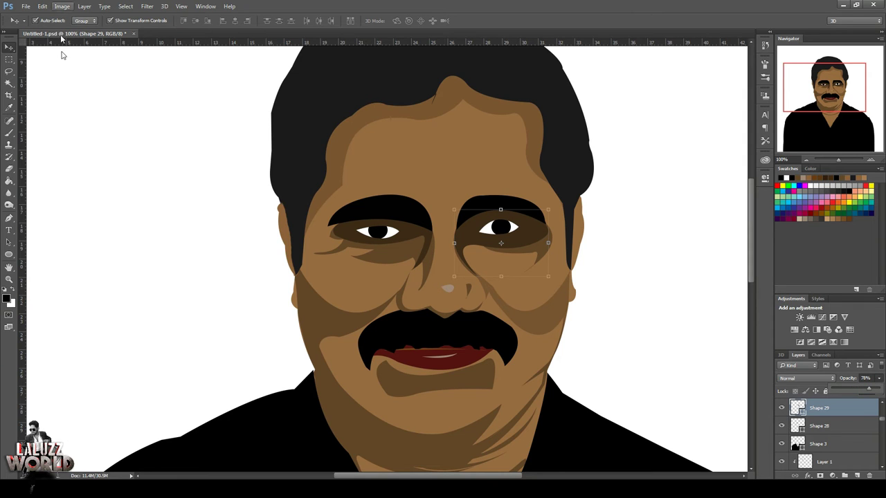
{"action": "right_click", "coordinate": [9, 254]}
{"action": "left_click", "coordinate": [49, 261]}
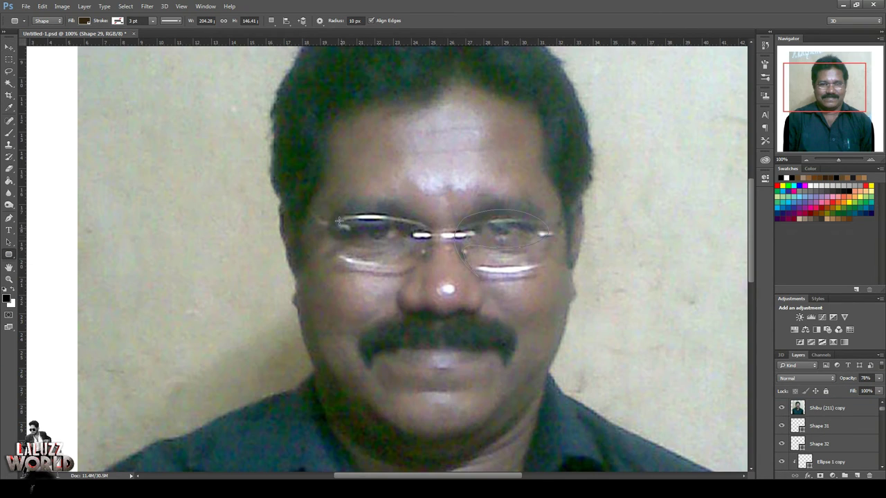
{"action": "left_click_drag", "start_coordinate": [336, 220], "coordinate": [429, 265]}
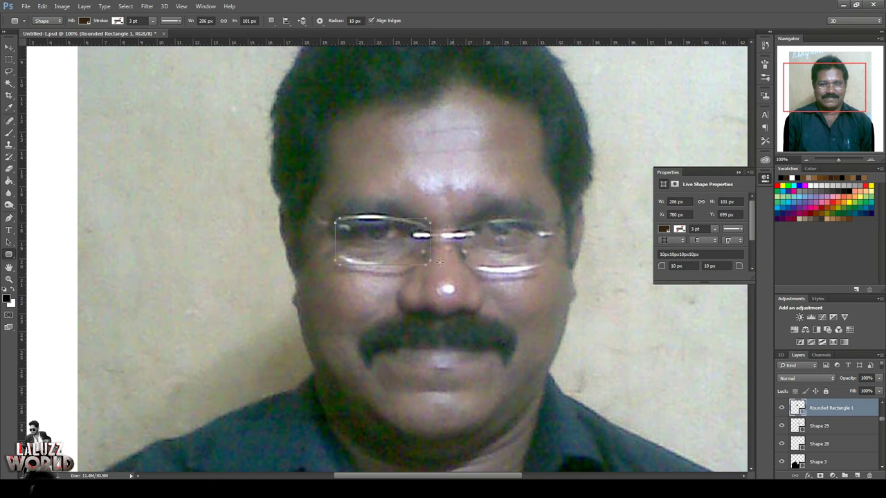
{"action": "key", "text": "ctrl+z"}
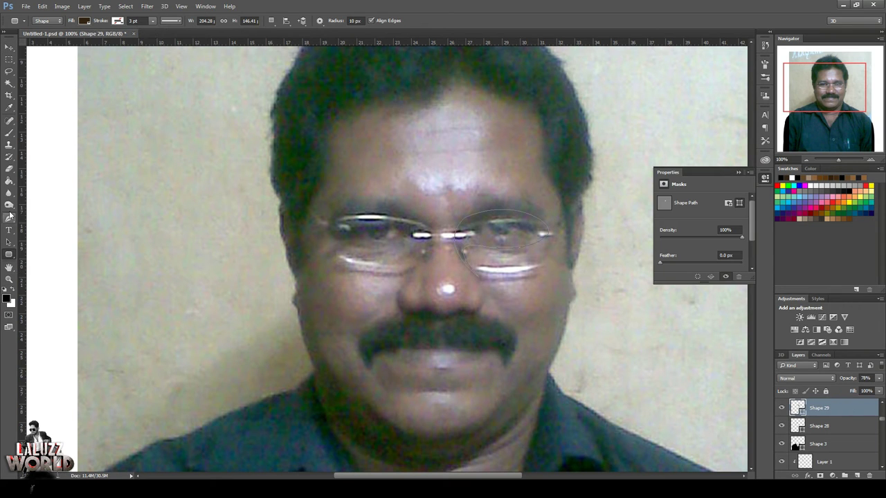
{"action": "left_click", "coordinate": [9, 218]}
{"action": "left_click", "coordinate": [333, 255]}
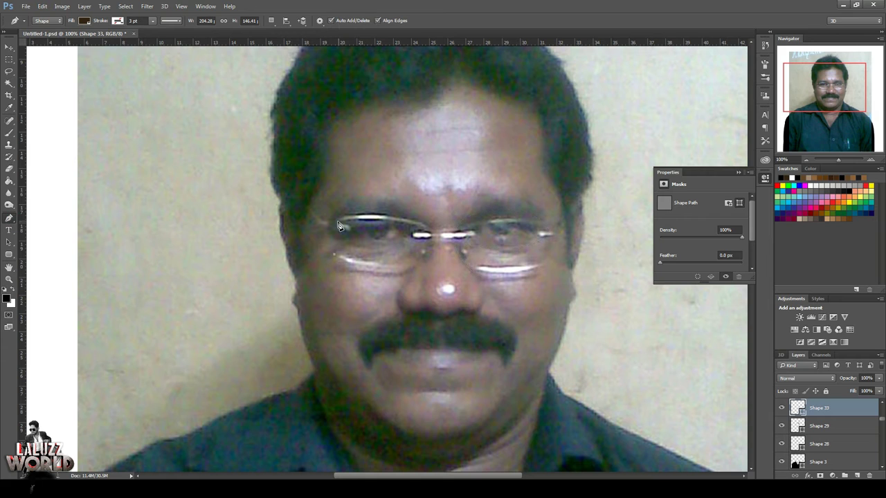
{"action": "left_click", "coordinate": [337, 223]}
{"action": "left_click_drag", "start_coordinate": [410, 223], "coordinate": [426, 234]}
{"action": "left_click", "coordinate": [415, 263]}
{"action": "left_click_drag", "start_coordinate": [334, 253], "coordinate": [317, 233]}
{"action": "mouse_move", "coordinate": [820, 408]}
{"action": "left_mouse_down"}
{"action": "mouse_move", "coordinate": [857, 379]}
{"action": "mouse_move", "coordinate": [854, 423]}
{"action": "left_mouse_up"}
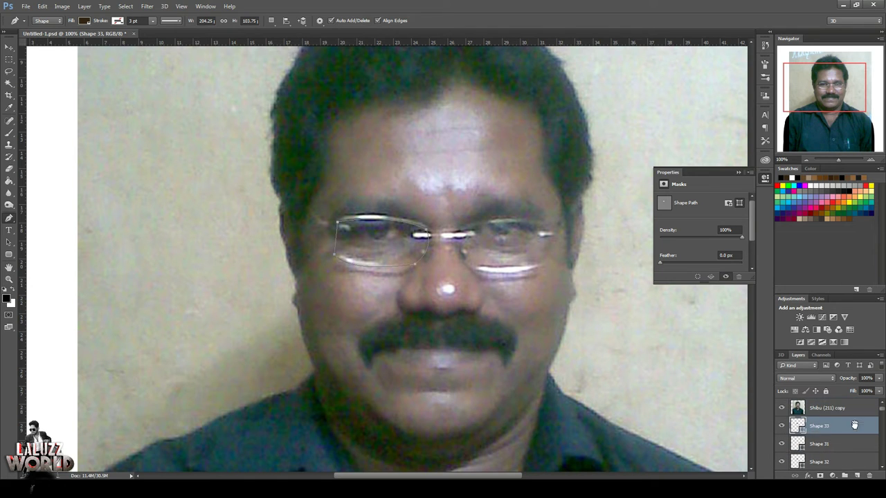
{"action": "left_click", "coordinate": [781, 408]}
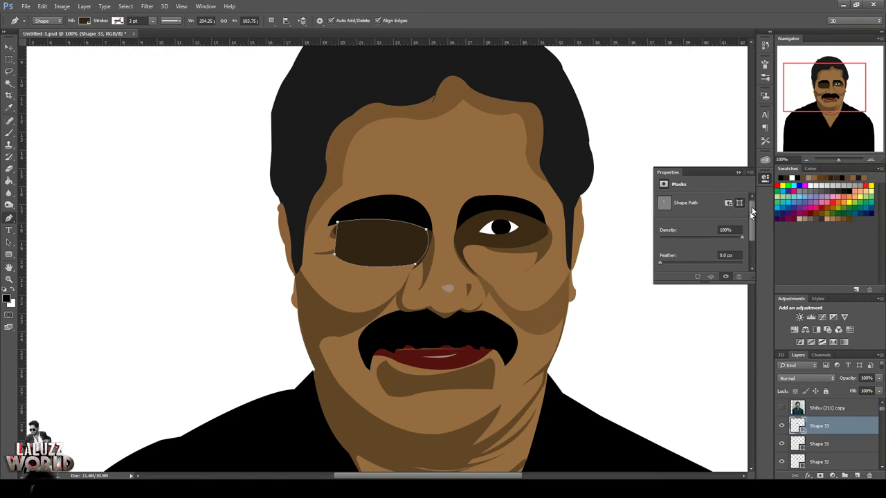
{"action": "double_click", "coordinate": [802, 430]}
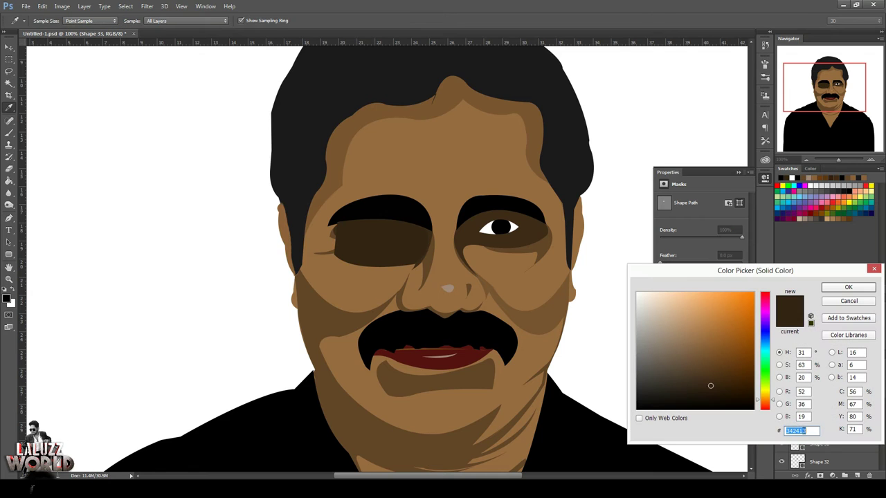
{"action": "left_click_drag", "start_coordinate": [648, 302], "coordinate": [624, 257]}
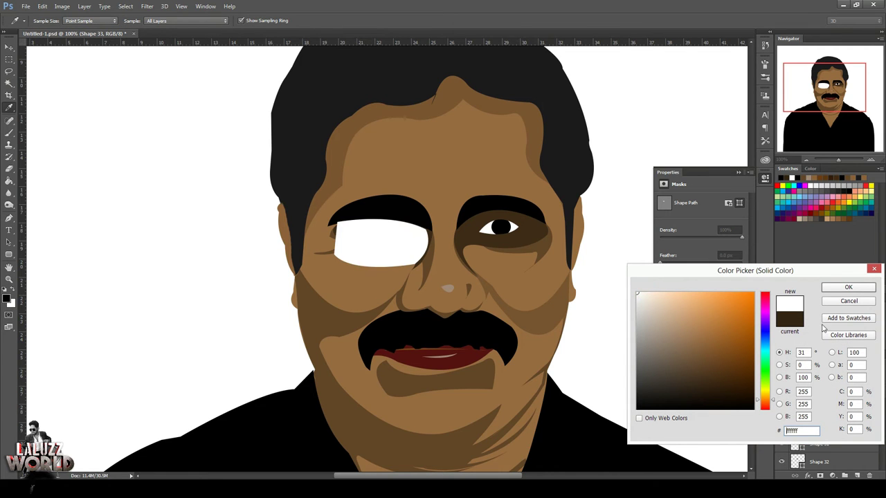
{"action": "left_click", "coordinate": [845, 287]}
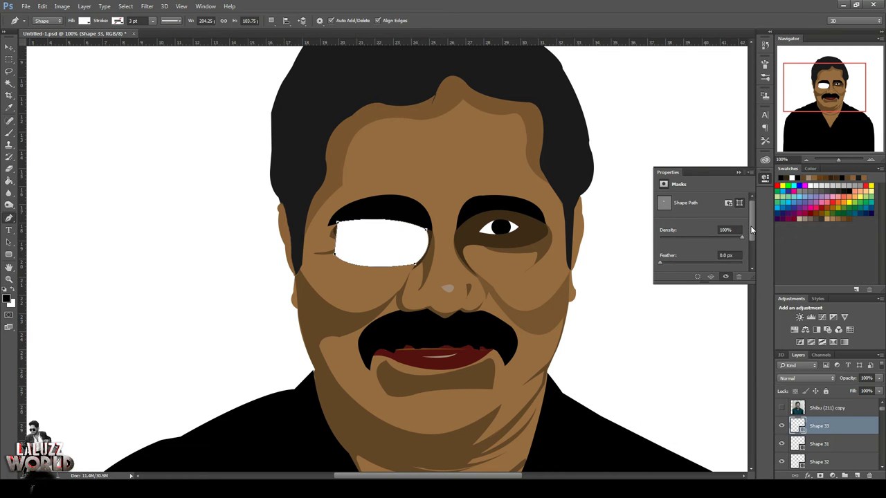
{"action": "left_click", "coordinate": [879, 378]}
{"action": "left_click_drag", "start_coordinate": [880, 390], "coordinate": [877, 390]}
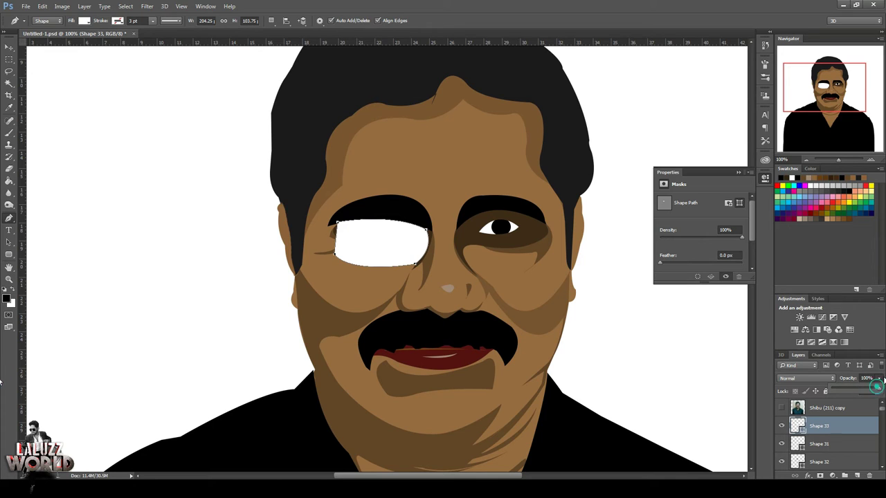
{"action": "left_click", "coordinate": [839, 425]}
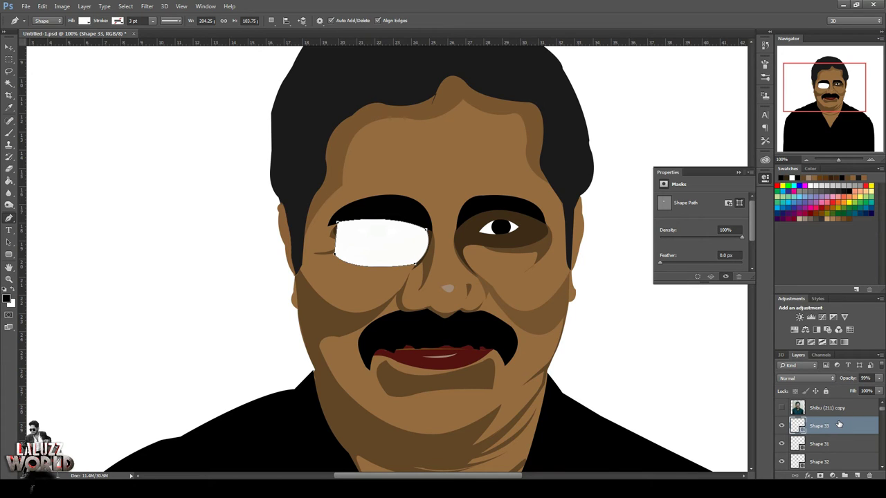
Delete the white lens shape and trace a thin arc along the top of the left lens
{"action": "key", "text": "Delete"}
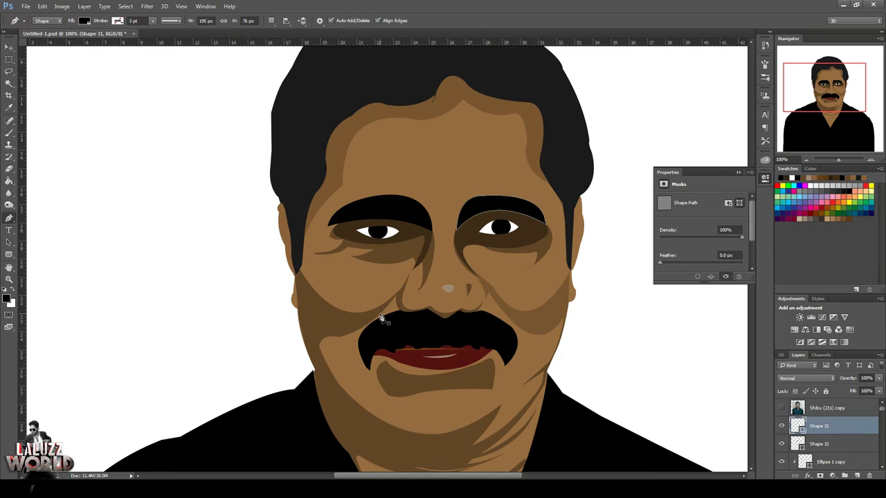
{"action": "left_click", "coordinate": [781, 407]}
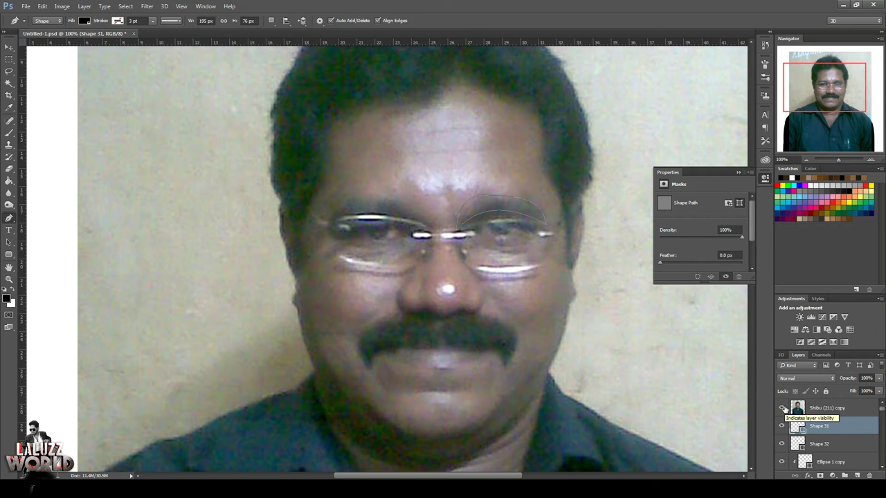
{"action": "left_click", "coordinate": [339, 225]}
{"action": "left_click_drag", "start_coordinate": [410, 223], "coordinate": [425, 235]}
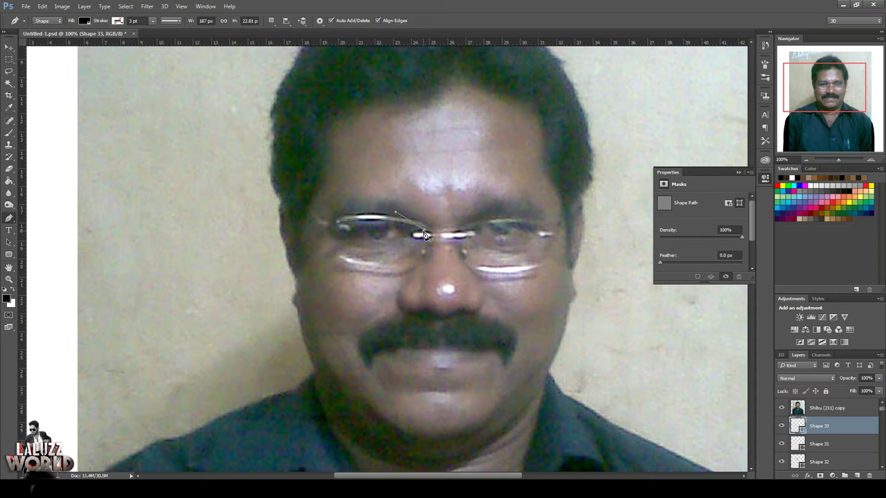
{"action": "left_click", "coordinate": [338, 225]}
{"action": "left_click_drag", "start_coordinate": [329, 239], "coordinate": [268, 217]}
{"action": "left_click", "coordinate": [346, 216]}
{"action": "key", "text": "Return"}
Fill the new frame arc (Shape 33) with light grey #d7d7d7 and check it against the photo
{"action": "double_click", "coordinate": [801, 429]}
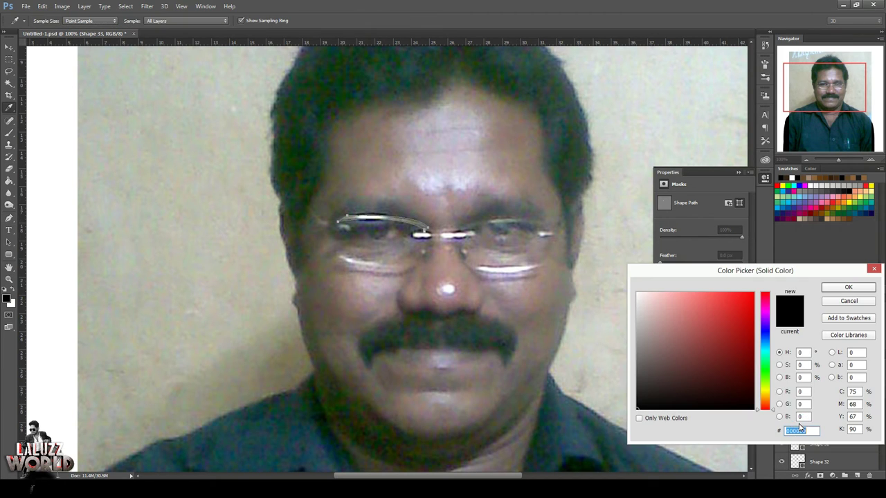
{"action": "mouse_move", "coordinate": [672, 364]}
{"action": "left_mouse_down"}
{"action": "mouse_move", "coordinate": [652, 368]}
{"action": "mouse_move", "coordinate": [622, 311]}
{"action": "left_mouse_up"}
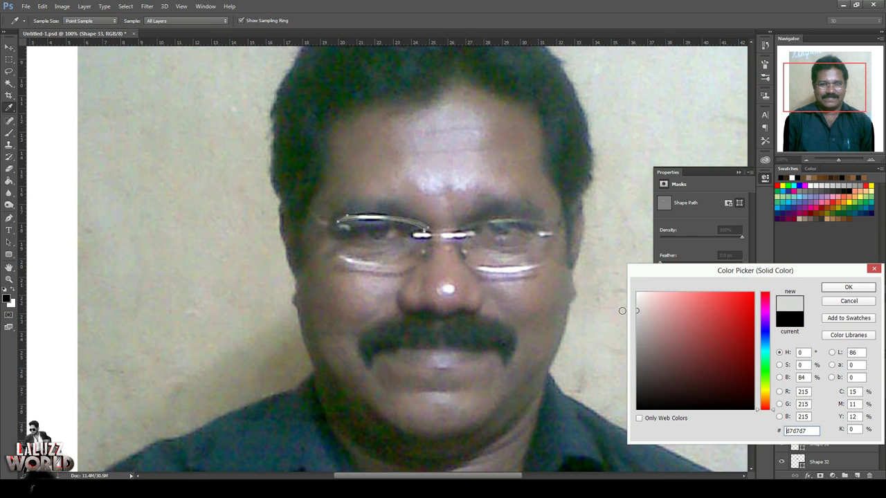
{"action": "left_click", "coordinate": [845, 288]}
{"action": "left_click", "coordinate": [782, 407]}
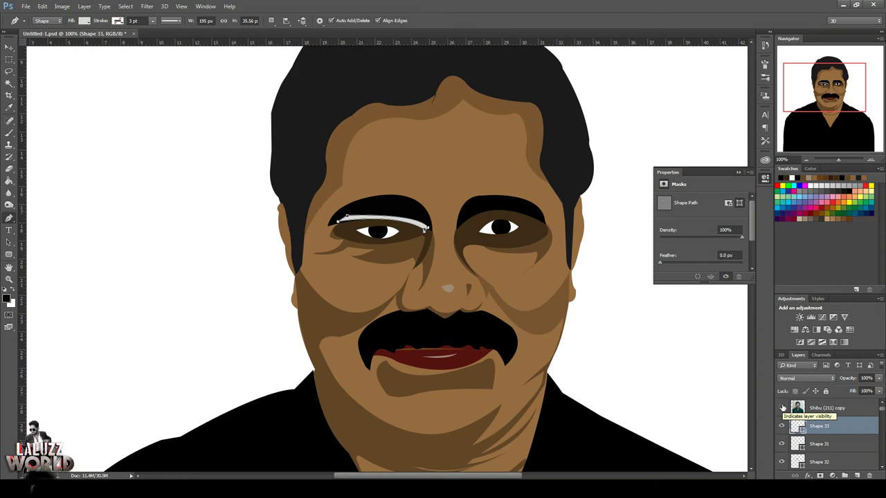
{"action": "left_click", "coordinate": [783, 407]}
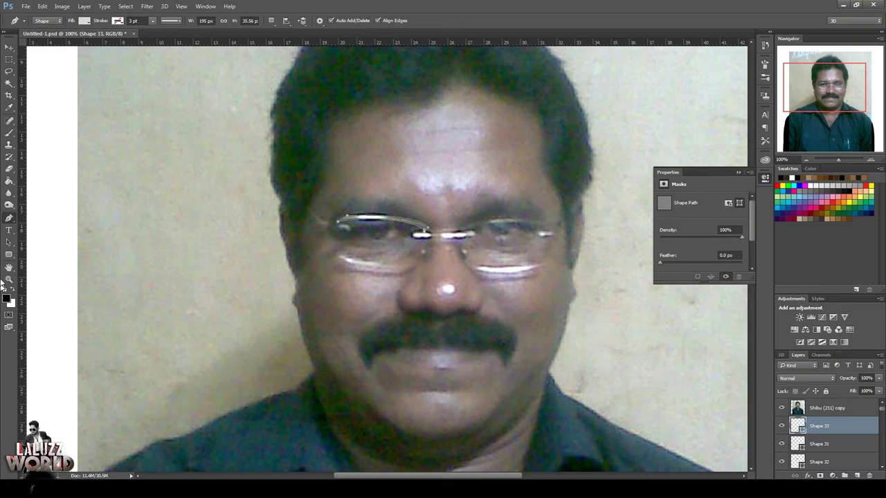
Trace the left lens frame's sides and curved lower rim as Shape 34, then hide the photo
{"action": "left_click", "coordinate": [388, 271]}
{"action": "left_click_drag", "start_coordinate": [376, 264], "coordinate": [320, 256]}
{"action": "left_click_drag", "start_coordinate": [320, 254], "coordinate": [335, 256]}
{"action": "left_click", "coordinate": [337, 226]}
{"action": "left_click_drag", "start_coordinate": [386, 267], "coordinate": [410, 272]}
{"action": "left_click_drag", "start_coordinate": [410, 271], "coordinate": [379, 267]}
{"action": "scroll", "coordinate": [391, 267], "scroll_direction": "up", "scroll_amount": 3, "text": "alt"}
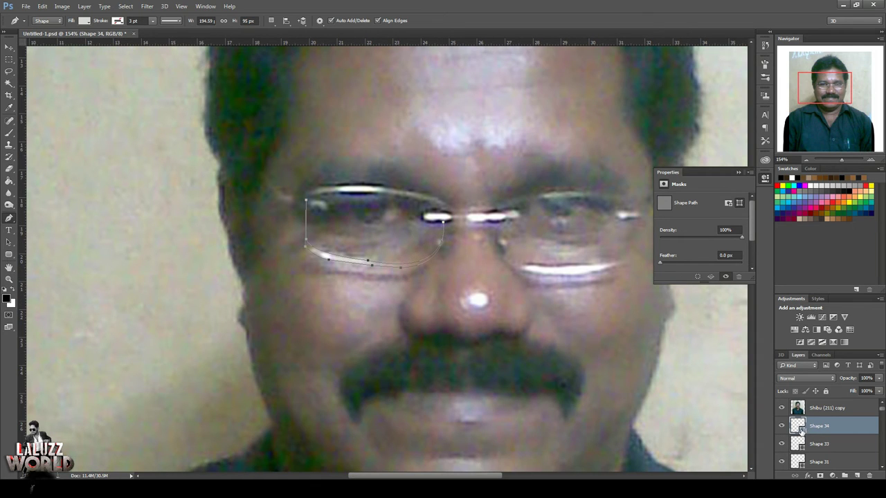
{"action": "left_click", "coordinate": [783, 408]}
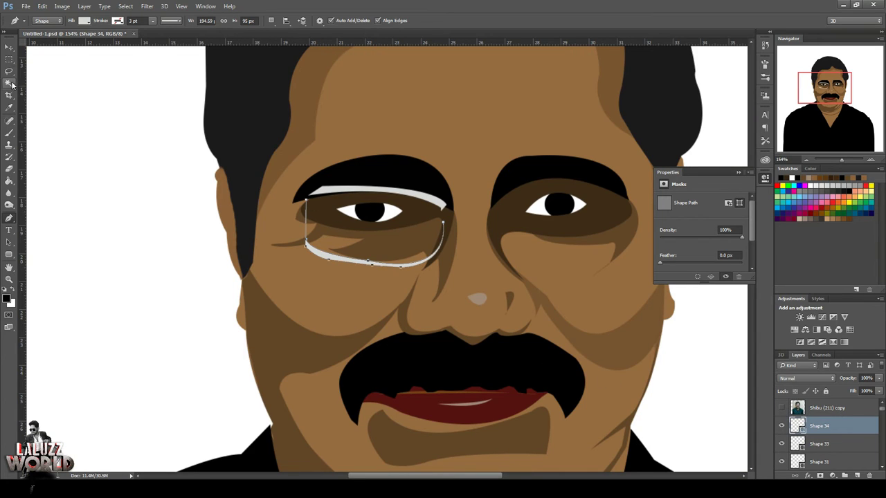
Set the foreground to light grey and merge Shape 33 and Shape 34 into one shape
{"action": "left_click", "coordinate": [9, 47]}
{"action": "left_click", "coordinate": [84, 166]}
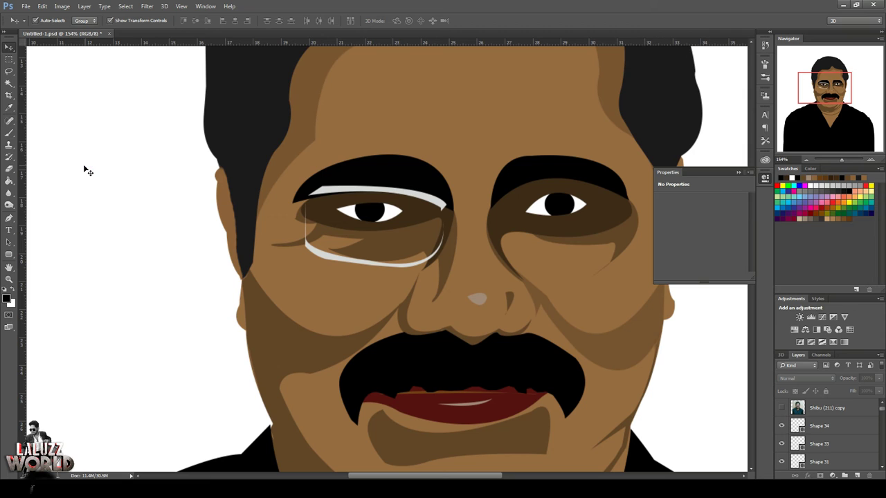
{"action": "left_click", "coordinate": [824, 425]}
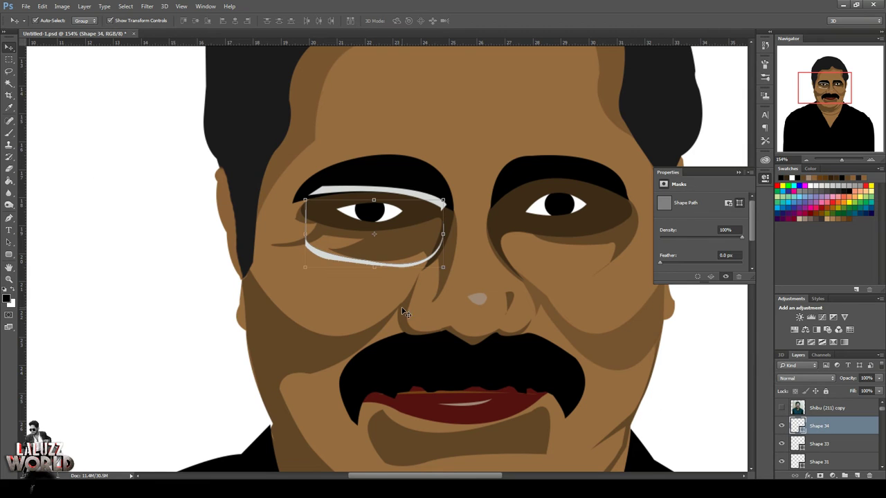
{"action": "left_click", "coordinate": [6, 298]}
{"action": "left_click", "coordinate": [850, 287]}
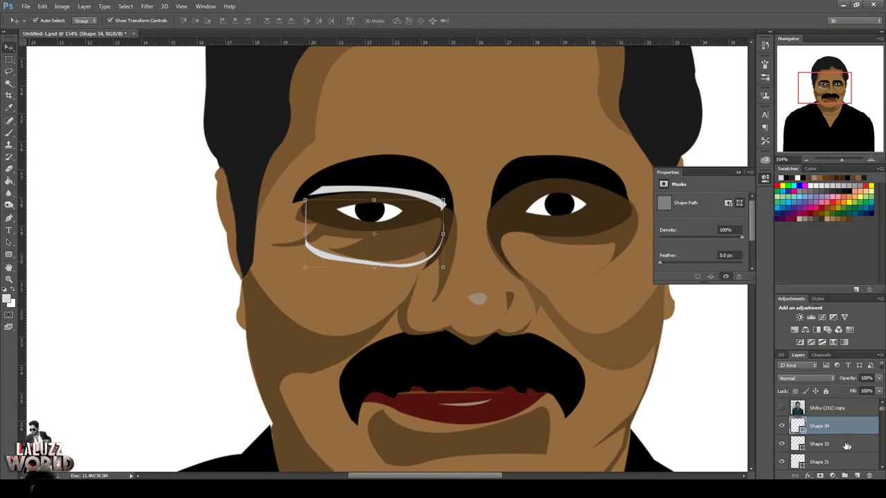
{"action": "right_click", "coordinate": [846, 427]}
{"action": "left_click", "coordinate": [850, 443], "text": "shift"}
{"action": "right_click", "coordinate": [845, 443]}
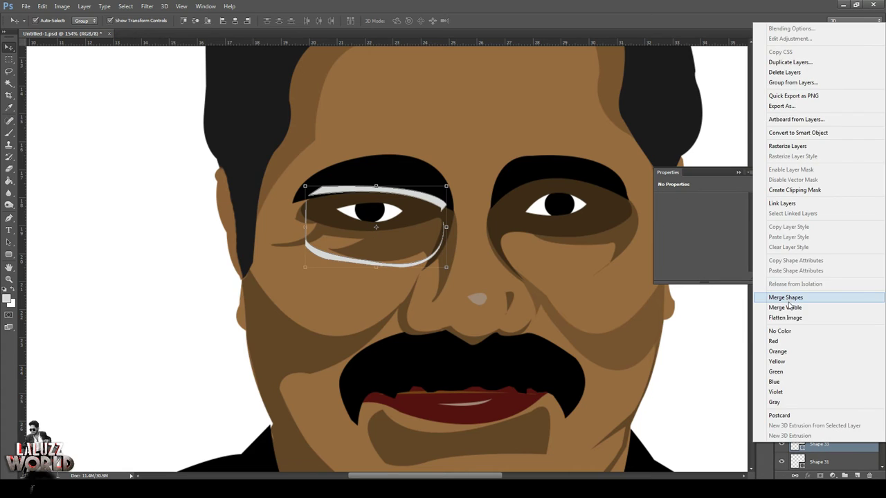
{"action": "left_click", "coordinate": [788, 302]}
Rasterize the merged frame and brush light grey over its top-left corner and right edge
{"action": "left_click", "coordinate": [9, 218]}
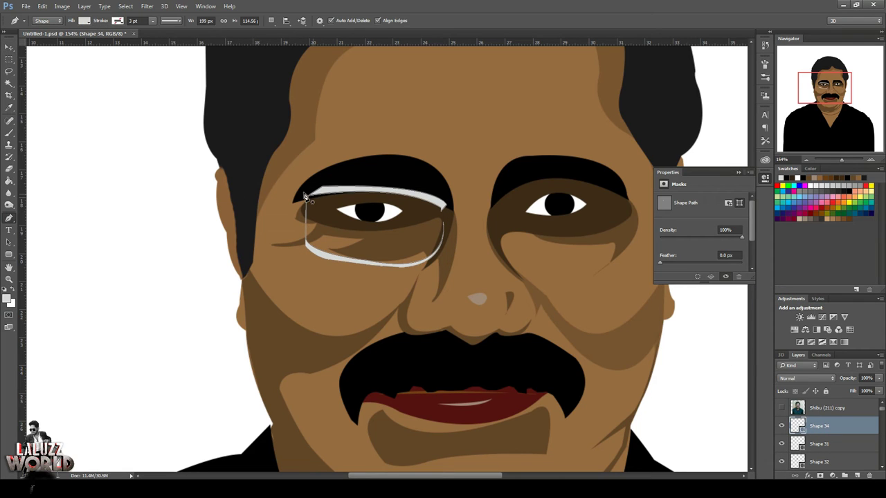
{"action": "left_click", "coordinate": [10, 133]}
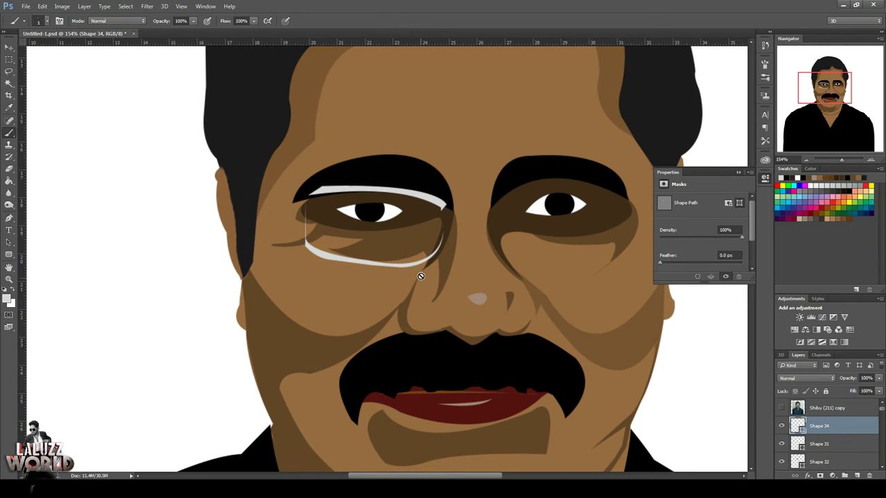
{"action": "right_click", "coordinate": [822, 429]}
{"action": "left_click", "coordinate": [790, 133]}
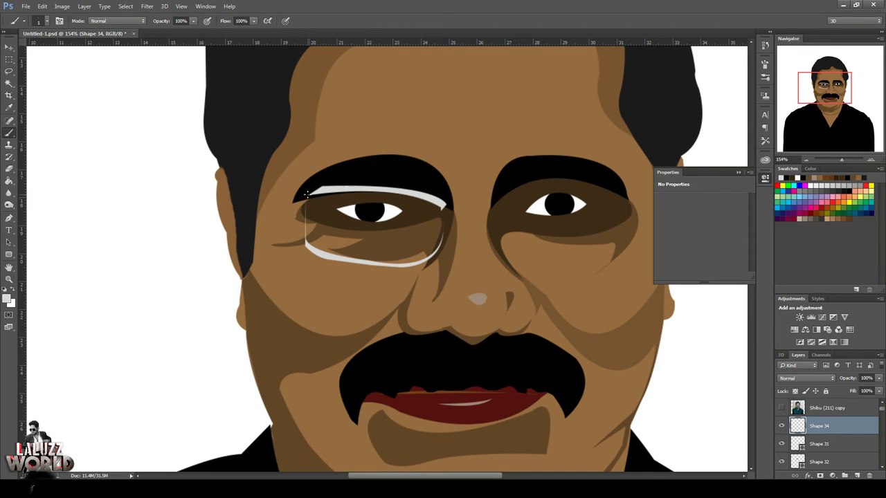
{"action": "scroll", "coordinate": [304, 217], "scroll_direction": "up", "scroll_amount": 5}
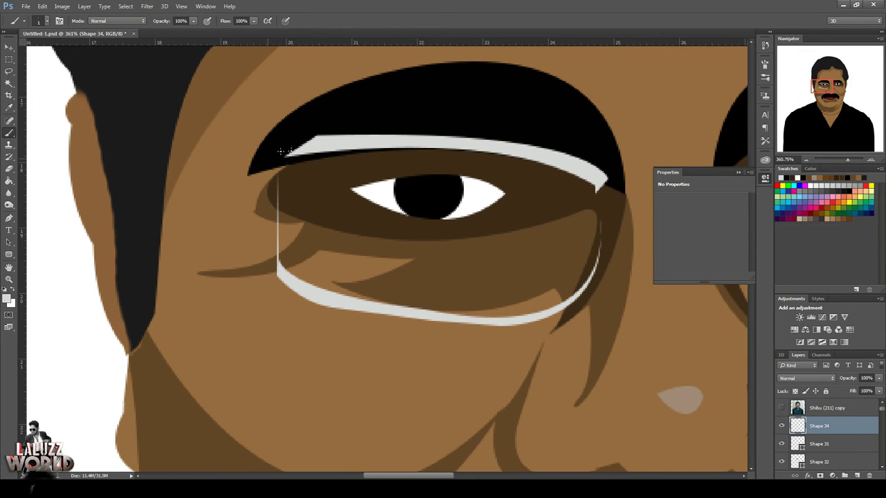
{"action": "mouse_move", "coordinate": [282, 161]}
{"action": "left_mouse_down"}
{"action": "mouse_move", "coordinate": [289, 155]}
{"action": "mouse_move", "coordinate": [280, 240]}
{"action": "left_mouse_up"}
{"action": "left_click_drag", "start_coordinate": [599, 208], "coordinate": [600, 246]}
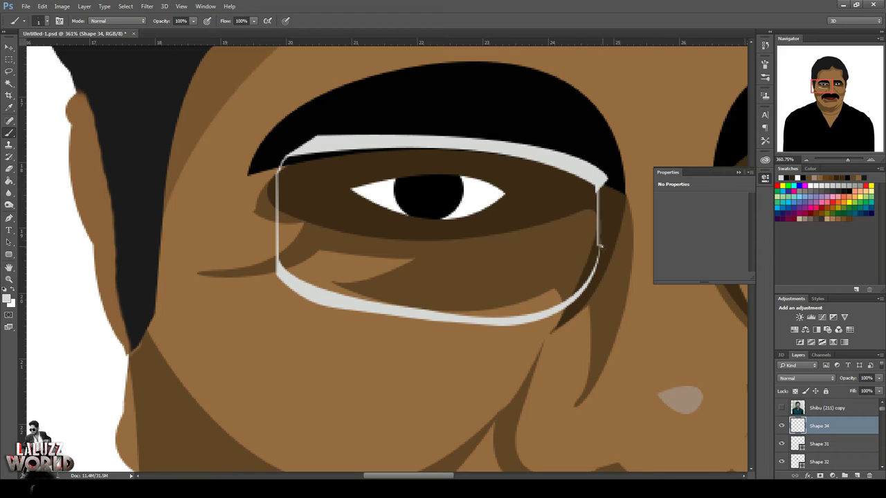
{"action": "left_click_drag", "start_coordinate": [599, 188], "coordinate": [600, 254]}
{"action": "left_click", "coordinate": [782, 409]}
{"action": "left_click", "coordinate": [807, 159]}
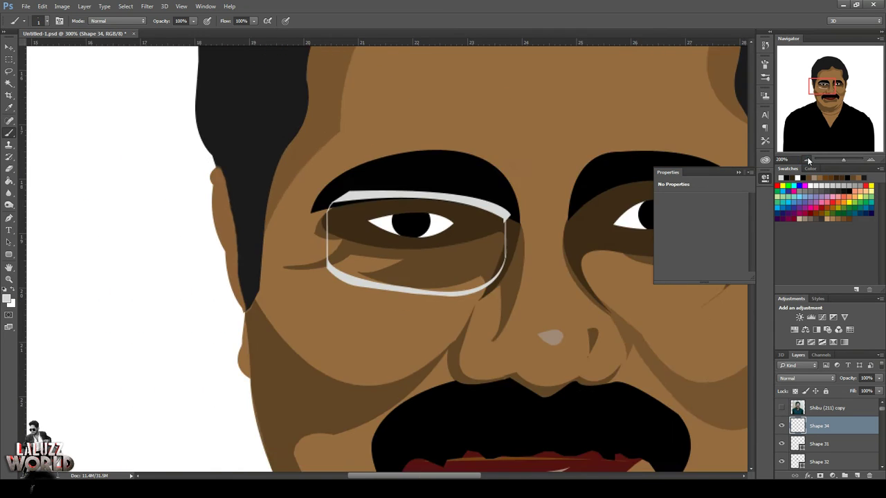
Duplicate the left lens frame, flip the copy horizontally, and position it over the right eye
{"action": "key", "text": "v"}
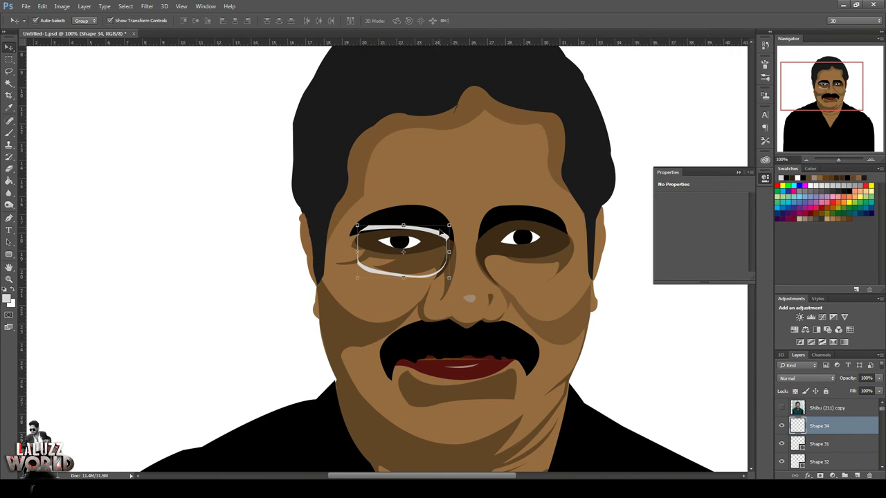
{"action": "key", "text": "ctrl+j"}
{"action": "key", "text": "ctrl+t"}
{"action": "right_click", "coordinate": [432, 222]}
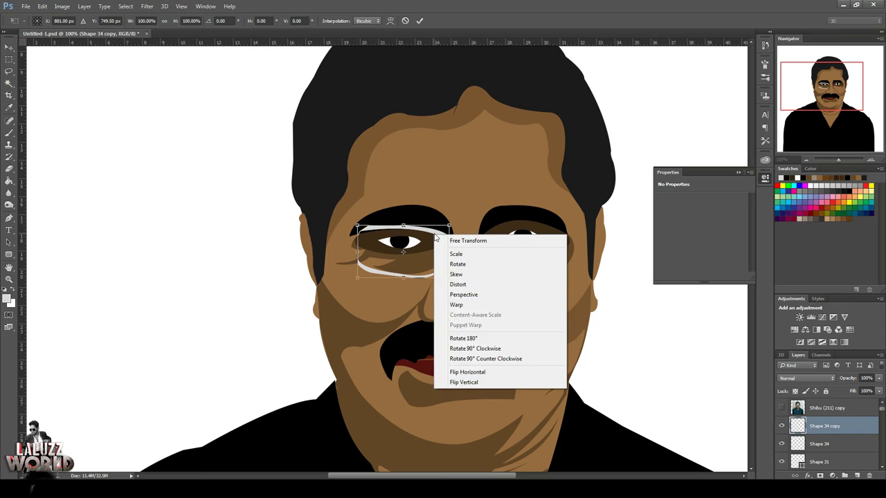
{"action": "left_click", "coordinate": [457, 370]}
{"action": "left_click_drag", "start_coordinate": [428, 220], "coordinate": [555, 227]}
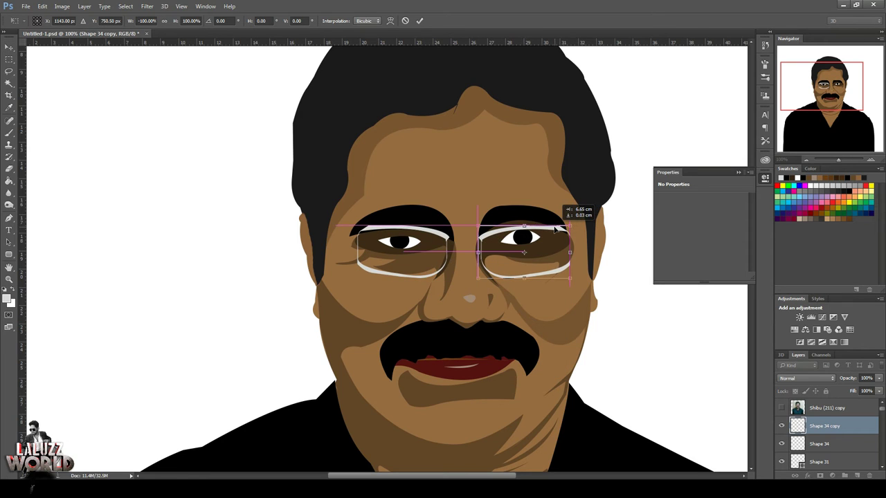
{"action": "left_click_drag", "start_coordinate": [554, 224], "coordinate": [553, 224]}
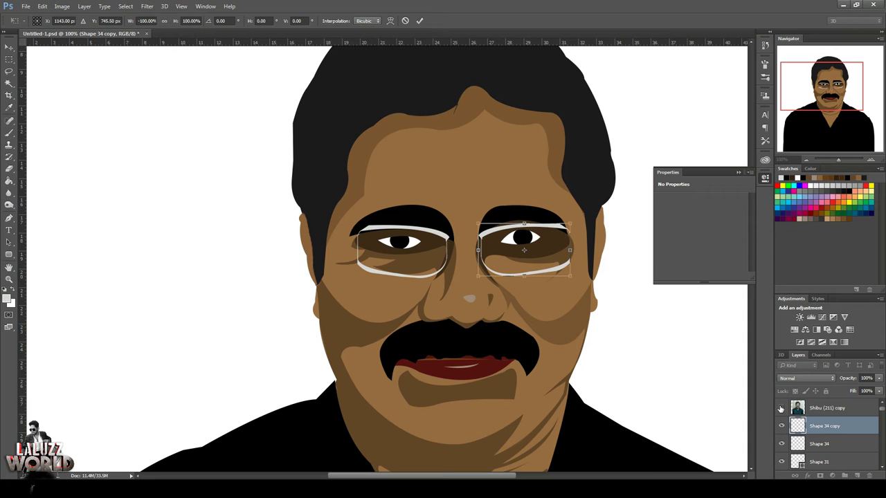
{"action": "key", "text": "Return"}
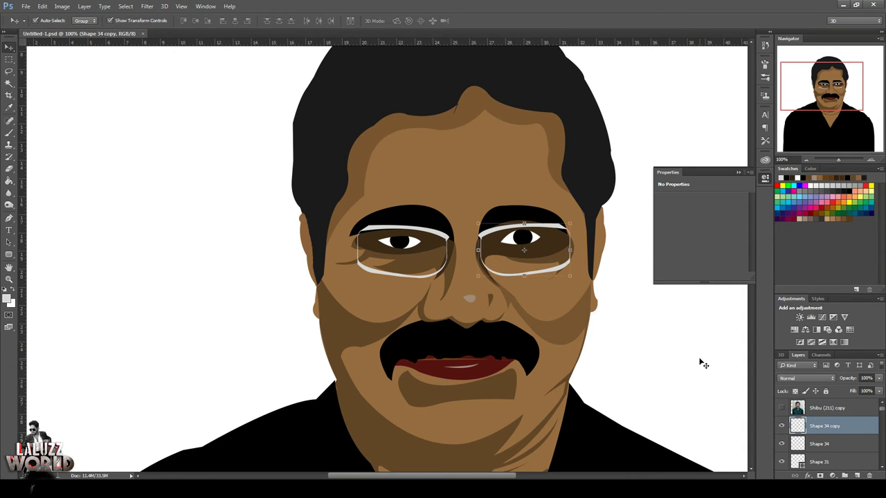
Show the reference photo and set the foreground colour to orange
{"action": "left_click", "coordinate": [781, 408]}
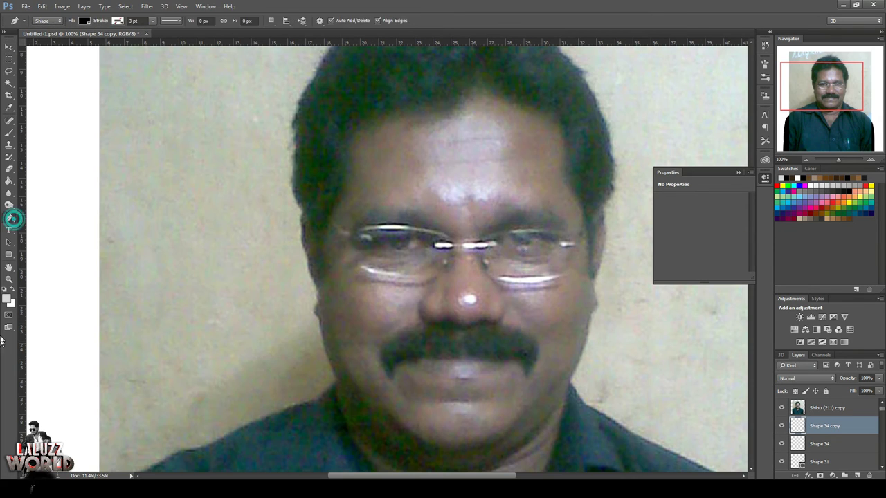
{"action": "left_click", "coordinate": [7, 298]}
{"action": "left_click_drag", "start_coordinate": [770, 394], "coordinate": [773, 402]}
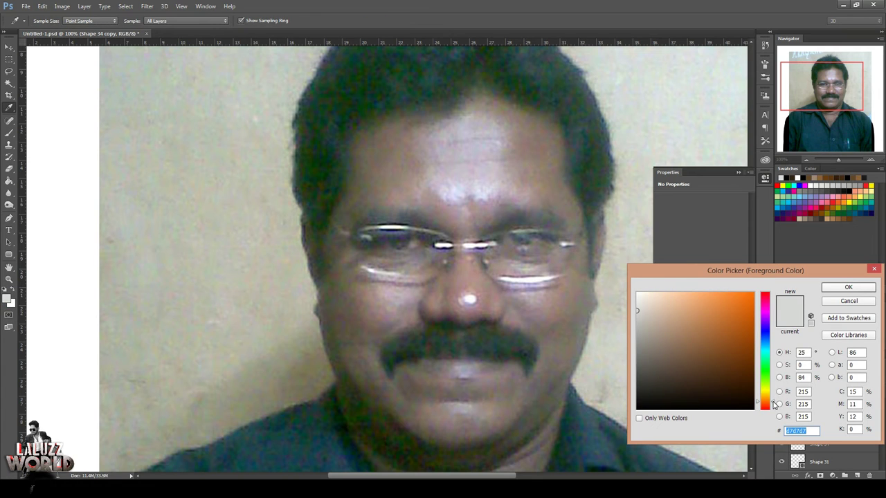
{"action": "left_click", "coordinate": [750, 304]}
{"action": "left_click", "coordinate": [848, 287]}
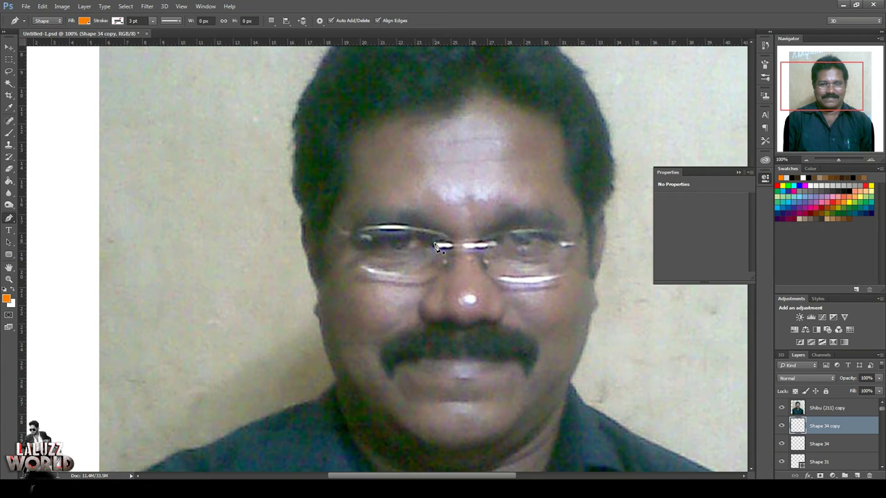
Draw the nose-bridge shape linking the two lenses, then hide the photo
{"action": "left_click", "coordinate": [448, 252]}
{"action": "left_click", "coordinate": [469, 245]}
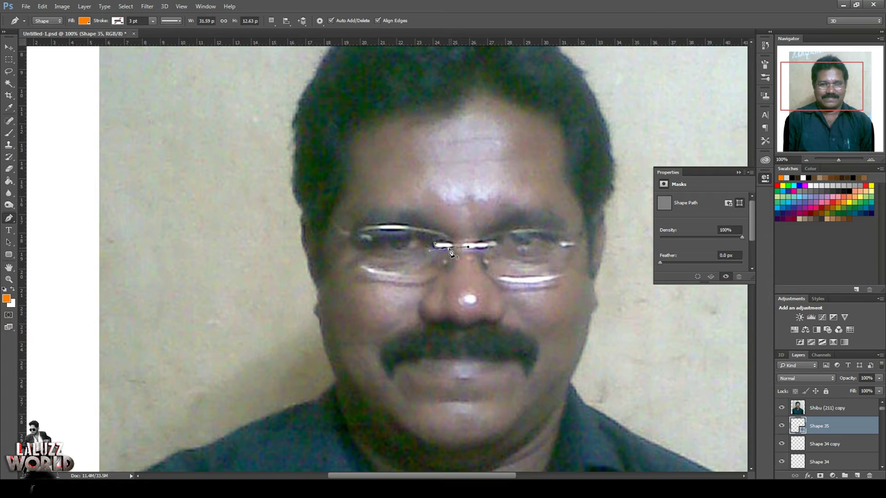
{"action": "left_click", "coordinate": [488, 245]}
{"action": "left_click", "coordinate": [781, 408]}
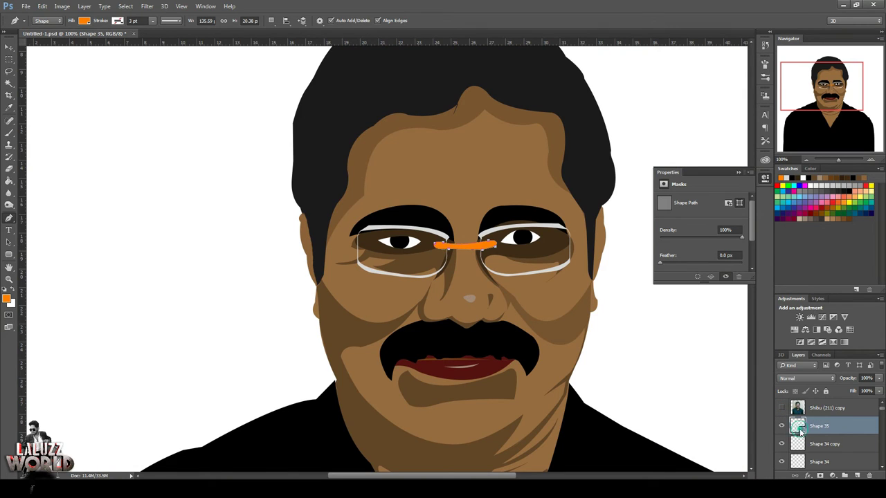
Adjust the bridge's fill to an orange-brown tone and show the photo again
{"action": "double_click", "coordinate": [799, 427]}
{"action": "left_click", "coordinate": [744, 340]}
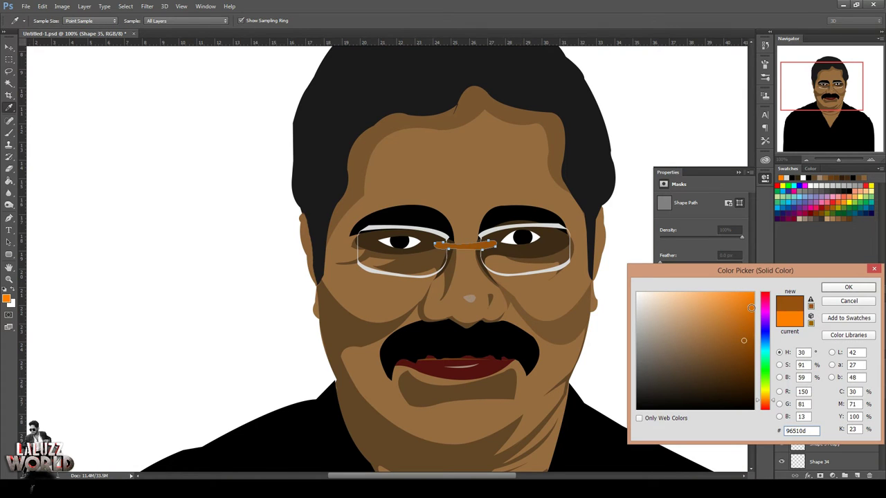
{"action": "mouse_move", "coordinate": [767, 397]}
{"action": "left_mouse_down"}
{"action": "mouse_move", "coordinate": [763, 376]}
{"action": "mouse_move", "coordinate": [773, 404]}
{"action": "left_mouse_up"}
{"action": "left_click", "coordinate": [750, 320]}
{"action": "left_click", "coordinate": [847, 286]}
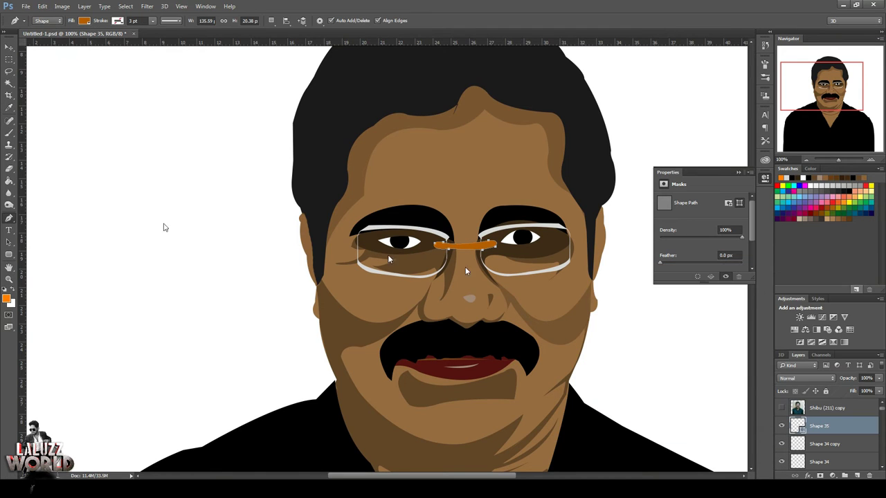
{"action": "left_click", "coordinate": [781, 408]}
Draw short temple-arm shapes at the lens edges, then hide the reference photo
{"action": "left_click", "coordinate": [561, 251]}
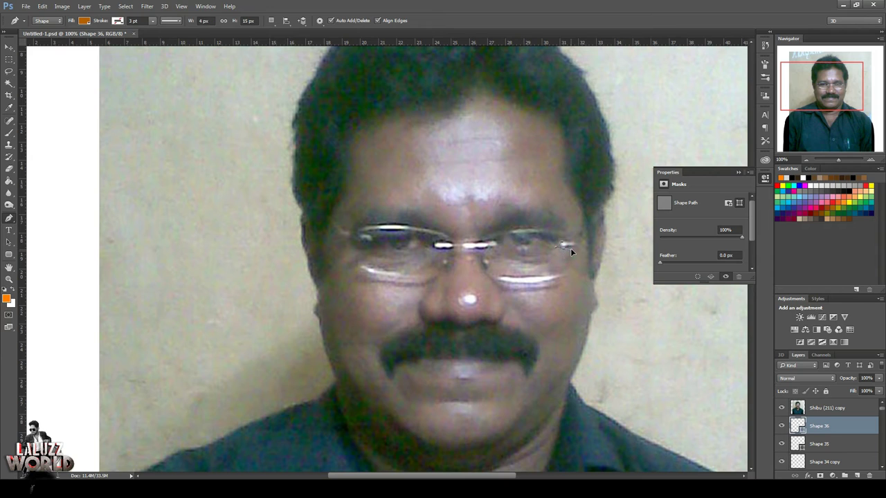
{"action": "left_click", "coordinate": [564, 247]}
{"action": "left_click", "coordinate": [566, 260]}
{"action": "left_click", "coordinate": [328, 216]}
{"action": "left_click_drag", "start_coordinate": [357, 237], "coordinate": [360, 239]}
{"action": "left_click", "coordinate": [356, 240]}
{"action": "left_click", "coordinate": [577, 245]}
{"action": "left_click", "coordinate": [588, 222]}
{"action": "left_click", "coordinate": [780, 408]}
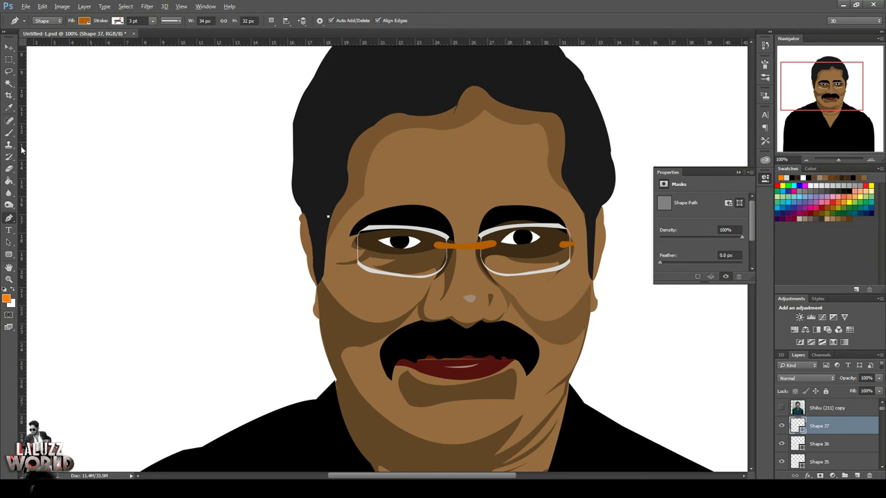
Copy the right temple piece to the left lens, flip it horizontally, and nudge into place
{"action": "left_click", "coordinate": [9, 46]}
{"action": "left_click_drag", "start_coordinate": [819, 425], "coordinate": [858, 472]}
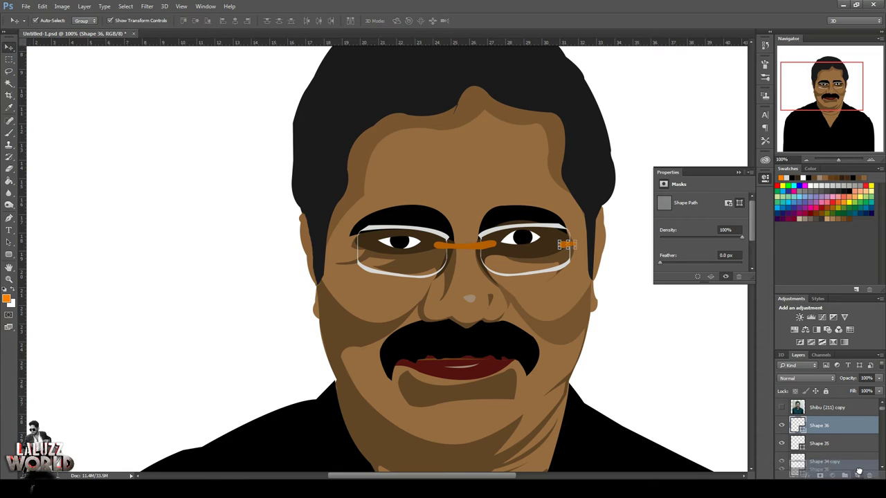
{"action": "left_click_drag", "start_coordinate": [567, 246], "coordinate": [353, 253]}
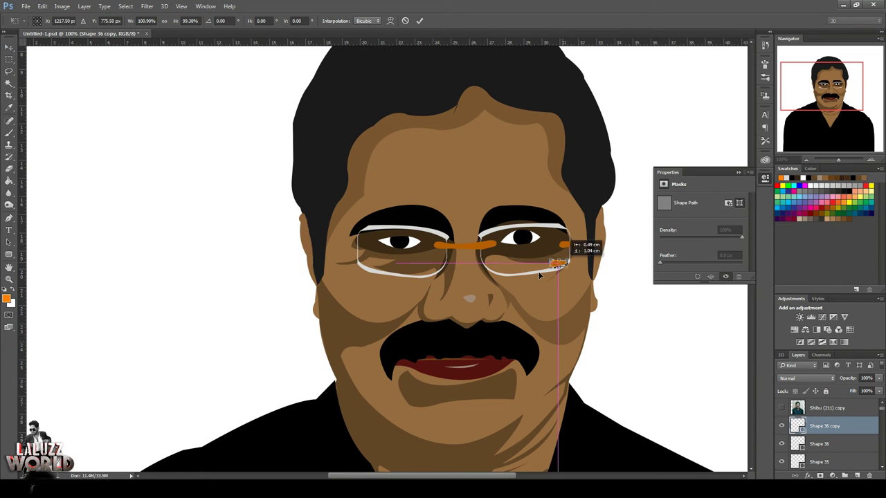
{"action": "right_click", "coordinate": [352, 253]}
{"action": "left_click", "coordinate": [377, 390]}
{"action": "key", "text": "shift+Up"}
{"action": "key", "text": "shift+Up"}
{"action": "key", "text": "Up"}
{"action": "key", "text": "Up"}
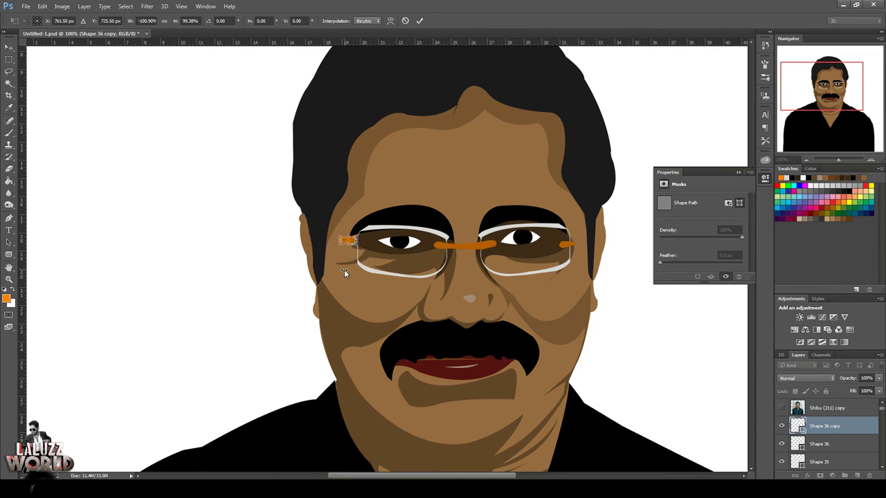
{"action": "key", "text": "shift+Right"}
{"action": "key", "text": "shift+Right"}
{"action": "key", "text": "p"}
{"action": "key", "text": "Return"}
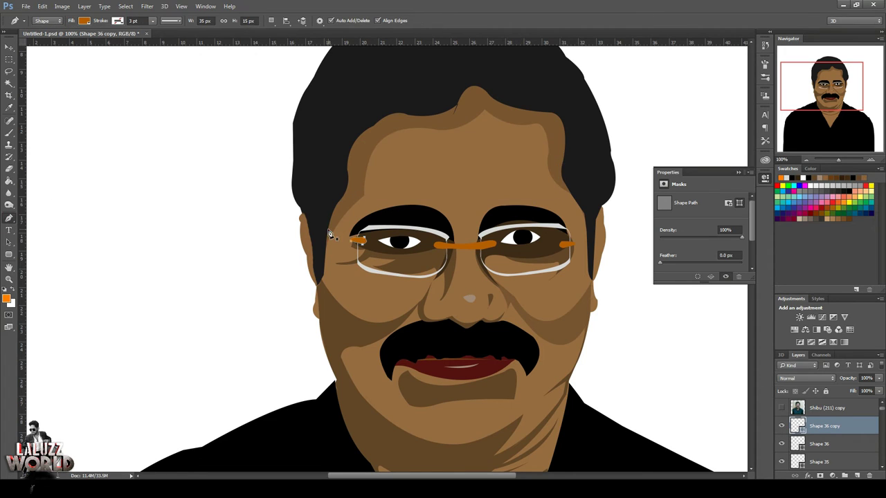
Paint a short orange stroke on a new layer, sampling orange from the glasses
{"action": "left_click", "coordinate": [8, 134]}
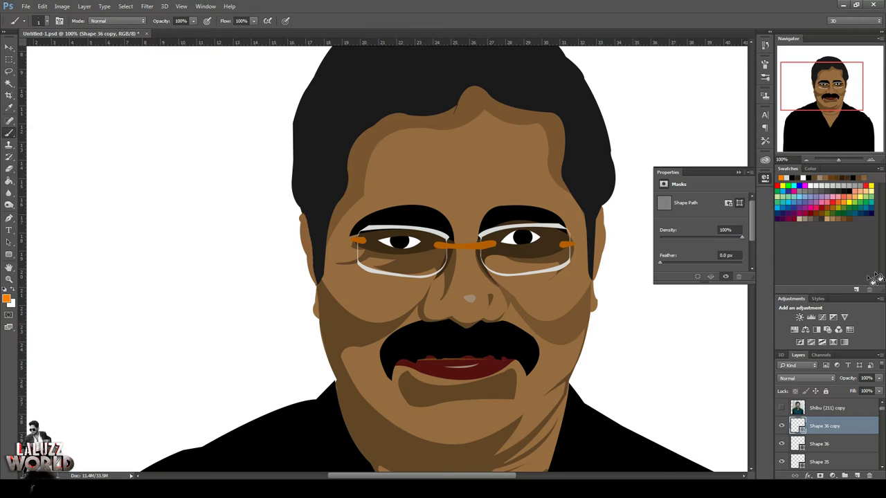
{"action": "left_click", "coordinate": [859, 476]}
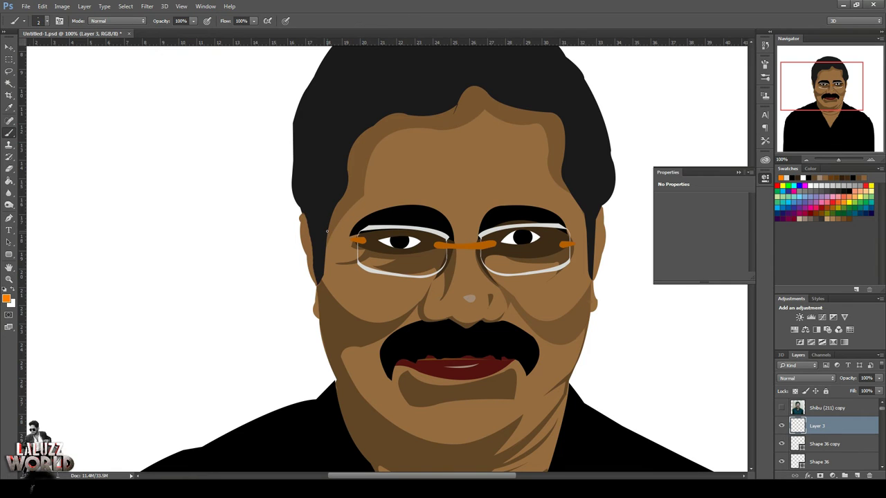
{"action": "left_click_drag", "start_coordinate": [328, 231], "coordinate": [340, 236]}
{"action": "left_click", "coordinate": [11, 291]}
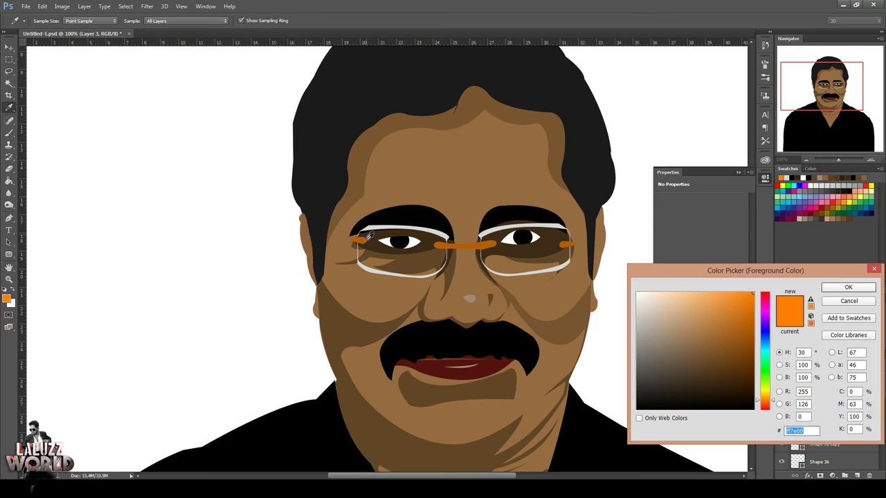
{"action": "left_click", "coordinate": [360, 240]}
{"action": "left_click", "coordinate": [810, 288]}
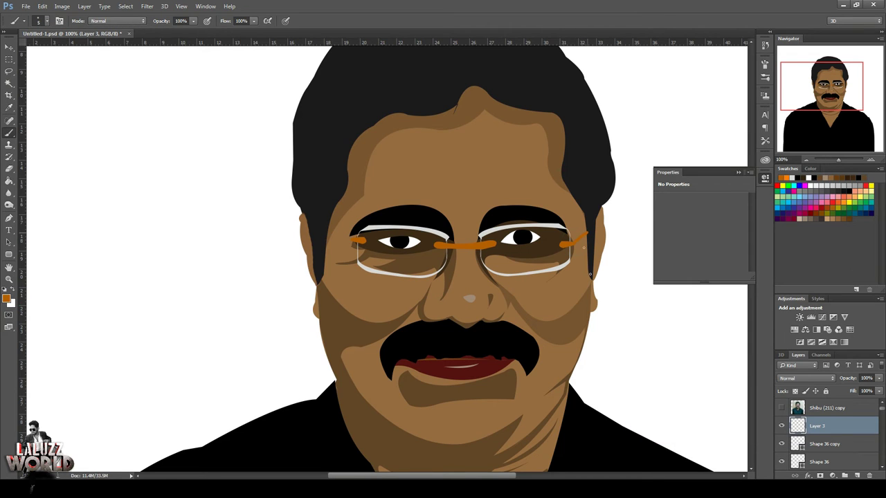
Move Shape 29 and Shape 28 higher in the stack and undo the stray stroke on Layer 3
{"action": "scroll", "coordinate": [844, 432], "scroll_direction": "down", "scroll_amount": 3}
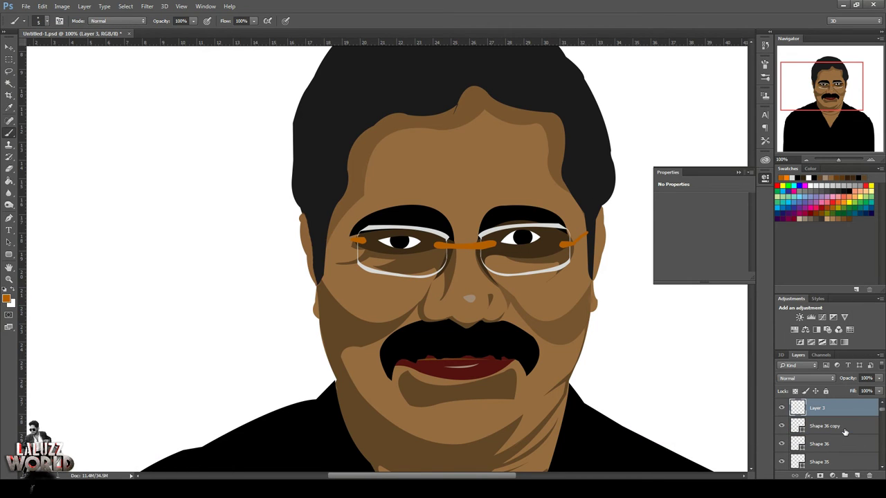
{"action": "scroll", "coordinate": [844, 432], "scroll_direction": "down", "scroll_amount": 3}
{"action": "left_click", "coordinate": [844, 432]}
{"action": "left_click", "coordinate": [842, 443], "text": "shift"}
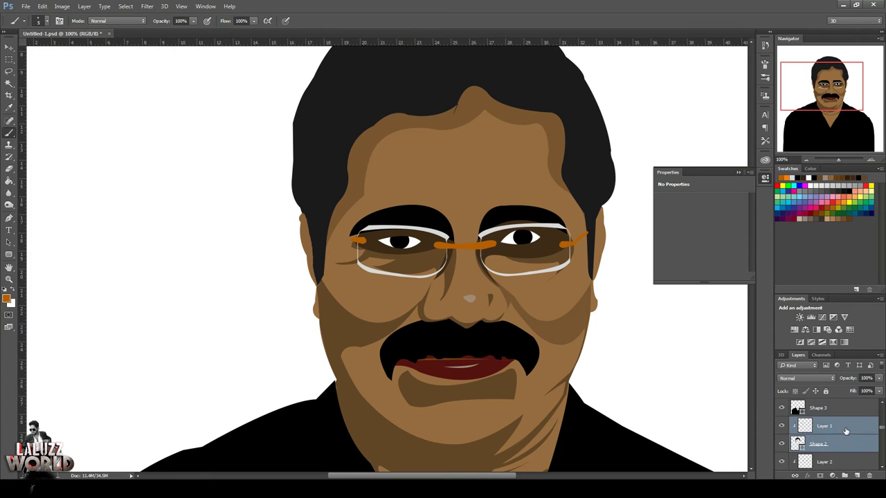
{"action": "mouse_move", "coordinate": [842, 443]}
{"action": "left_mouse_down"}
{"action": "mouse_move", "coordinate": [844, 387]}
{"action": "mouse_move", "coordinate": [864, 450]}
{"action": "left_mouse_up"}
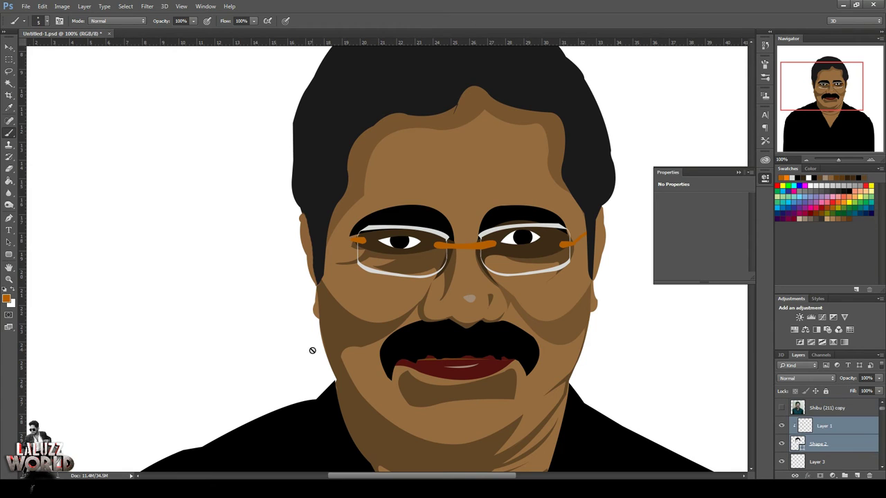
{"action": "scroll", "coordinate": [837, 429], "scroll_direction": "down", "scroll_amount": 2}
{"action": "left_click", "coordinate": [836, 412]}
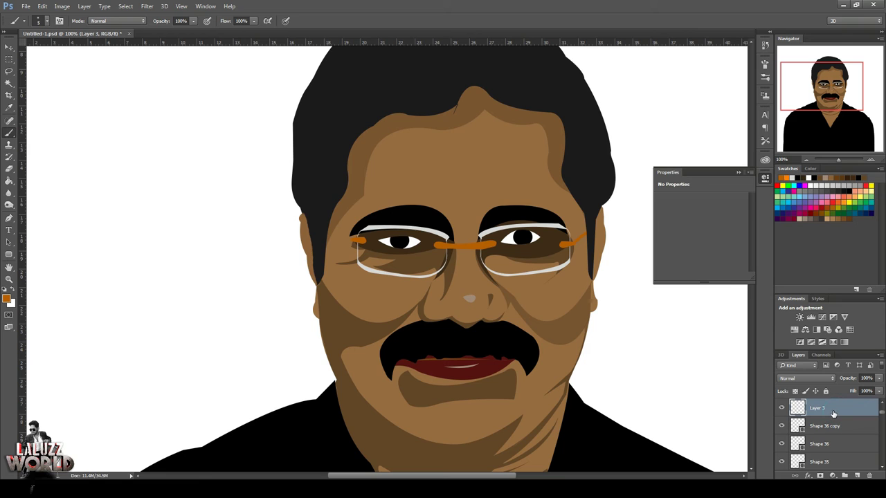
{"action": "key", "text": "ctrl+z"}
Draw a thin arm shape from the right temple toward the hair
{"action": "left_click", "coordinate": [9, 217]}
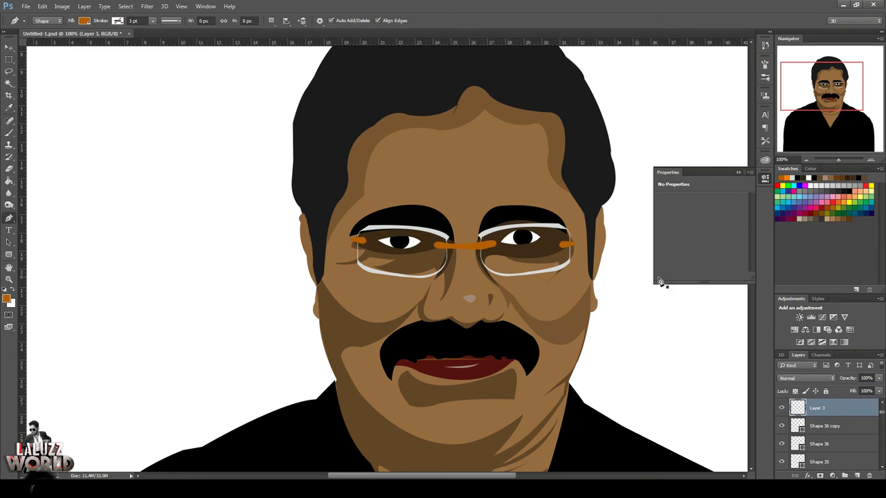
{"action": "scroll", "coordinate": [637, 277], "scroll_direction": "up", "scroll_amount": 3}
{"action": "scroll", "coordinate": [553, 236], "scroll_direction": "up", "scroll_amount": 2}
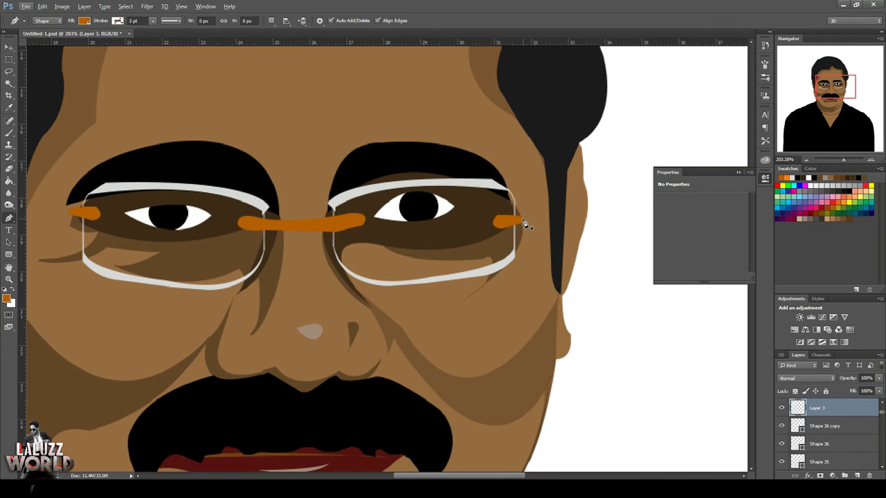
{"action": "left_click", "coordinate": [523, 222]}
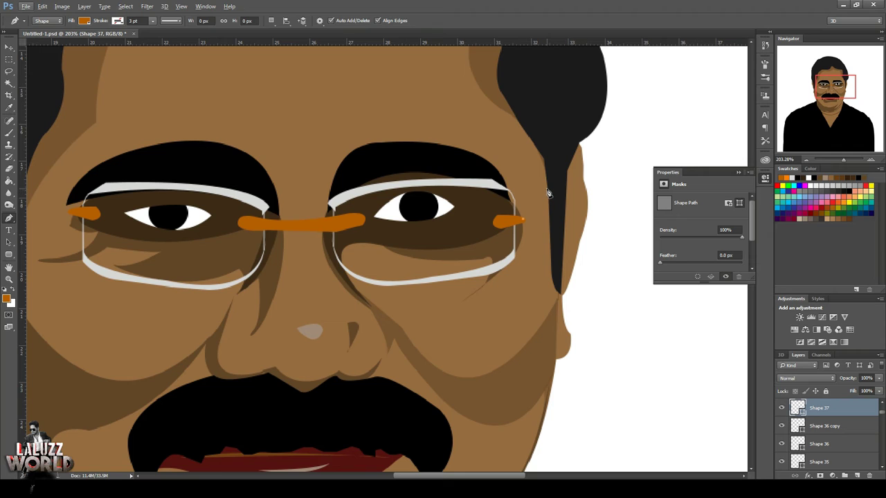
{"action": "left_click", "coordinate": [546, 188]}
{"action": "key", "text": "Return"}
{"action": "left_click", "coordinate": [522, 224]}
Move Shape 37 lower, recolour it to 904b01, and draw the left temple arm
{"action": "left_click_drag", "start_coordinate": [829, 409], "coordinate": [821, 438]}
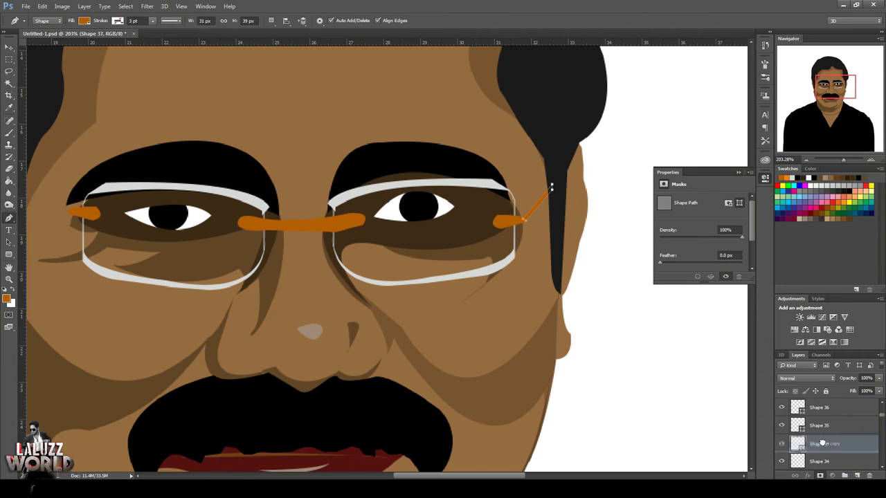
{"action": "double_click", "coordinate": [797, 415]}
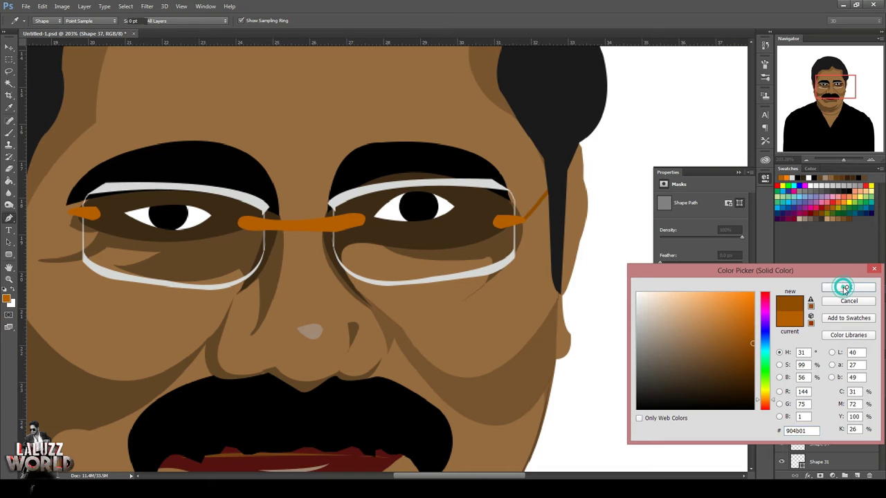
{"action": "left_click", "coordinate": [843, 288]}
{"action": "scroll", "coordinate": [138, 263], "scroll_direction": "down", "scroll_amount": 3}
{"action": "scroll", "coordinate": [138, 265], "scroll_direction": "up", "scroll_amount": 5}
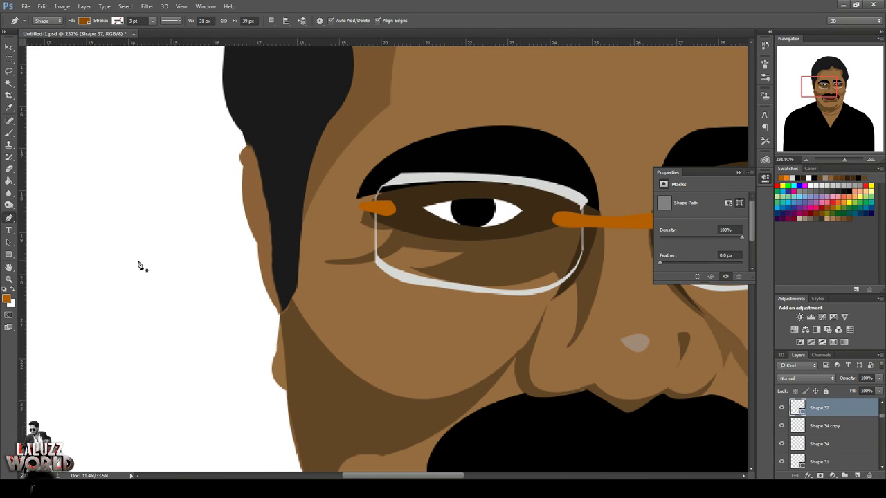
{"action": "left_click", "coordinate": [359, 207]}
{"action": "left_click", "coordinate": [806, 159]}
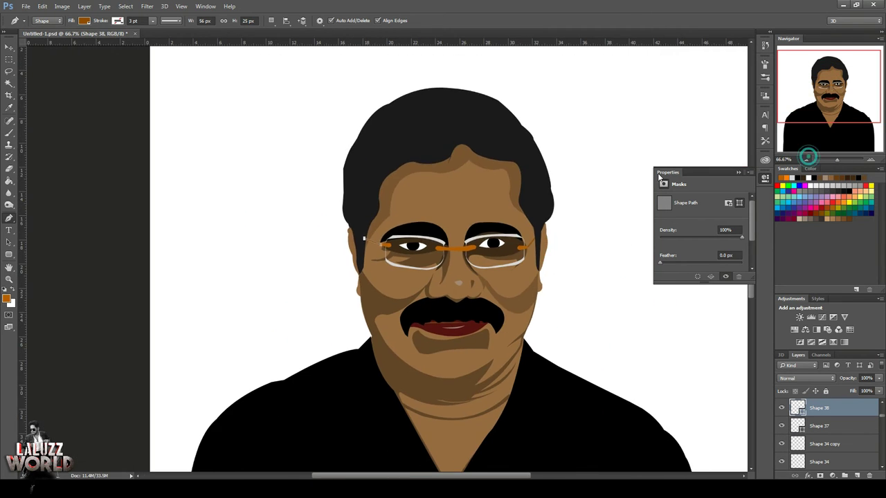
Recolour the lips shape to dark brown 592b09
{"action": "left_click", "coordinate": [807, 159]}
{"action": "key", "text": "v"}
{"action": "left_click", "coordinate": [69, 156]}
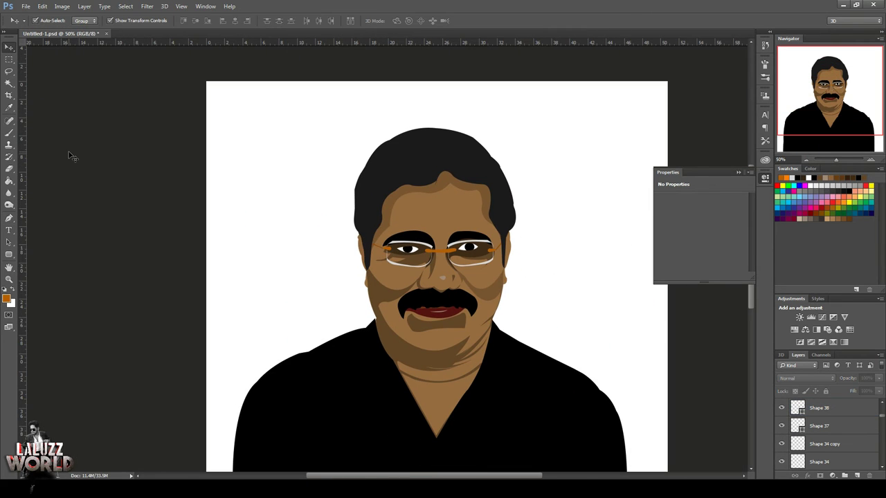
{"action": "left_click", "coordinate": [459, 311]}
{"action": "double_click", "coordinate": [810, 416]}
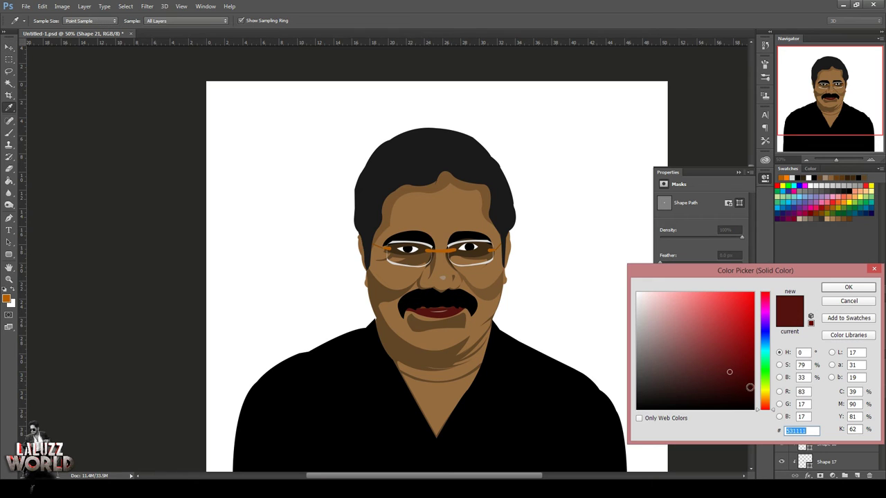
{"action": "mouse_move", "coordinate": [749, 386]}
{"action": "left_mouse_down"}
{"action": "mouse_move", "coordinate": [664, 369]}
{"action": "mouse_move", "coordinate": [676, 392]}
{"action": "mouse_move", "coordinate": [652, 387]}
{"action": "left_mouse_up"}
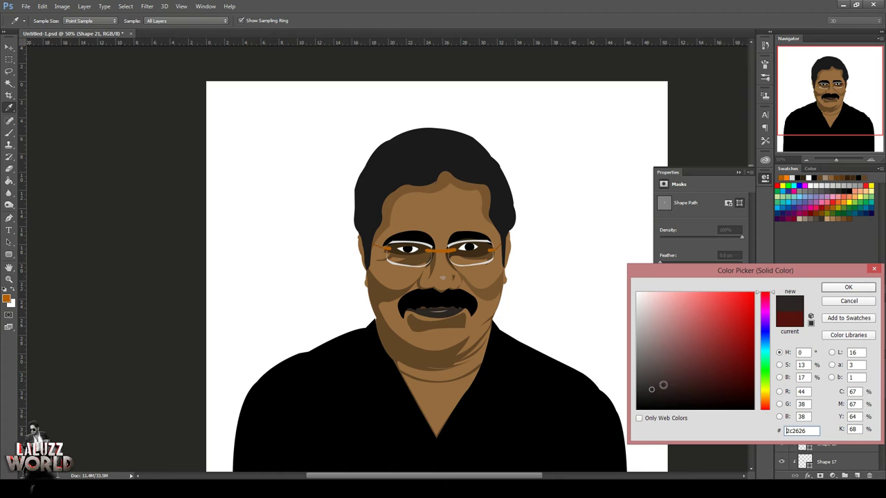
{"action": "left_click", "coordinate": [460, 324]}
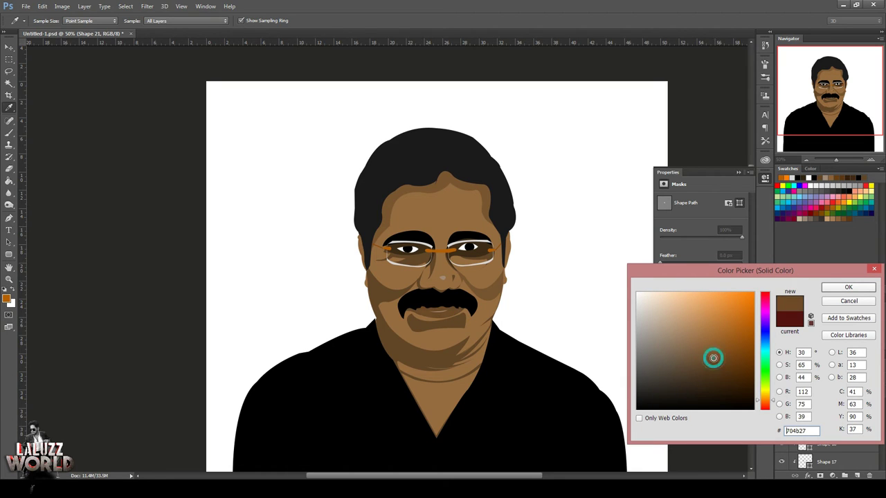
{"action": "left_click_drag", "start_coordinate": [720, 365], "coordinate": [741, 368]}
{"action": "mouse_move", "coordinate": [773, 400]}
{"action": "left_mouse_down"}
{"action": "mouse_move", "coordinate": [766, 399]}
{"action": "mouse_move", "coordinate": [772, 404]}
{"action": "left_mouse_up"}
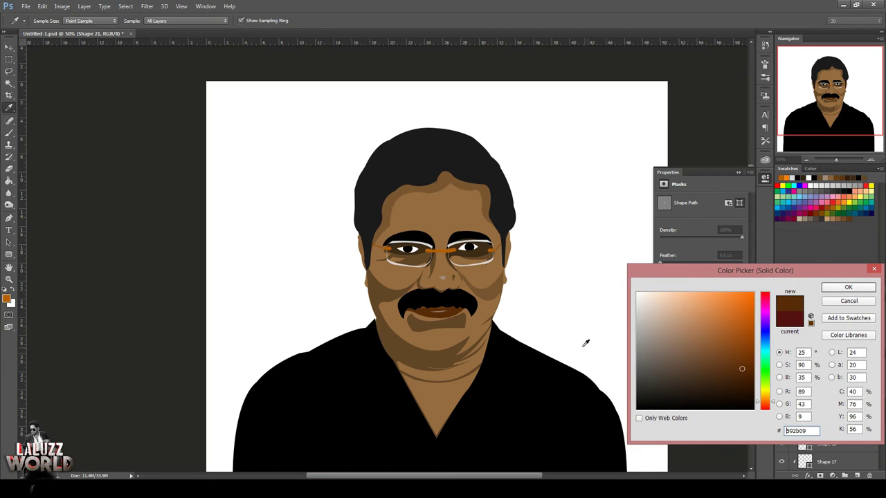
{"action": "left_click", "coordinate": [858, 287]}
Lighten the shading shape below the lips and lower its opacity to 47%
{"action": "left_click", "coordinate": [397, 346]}
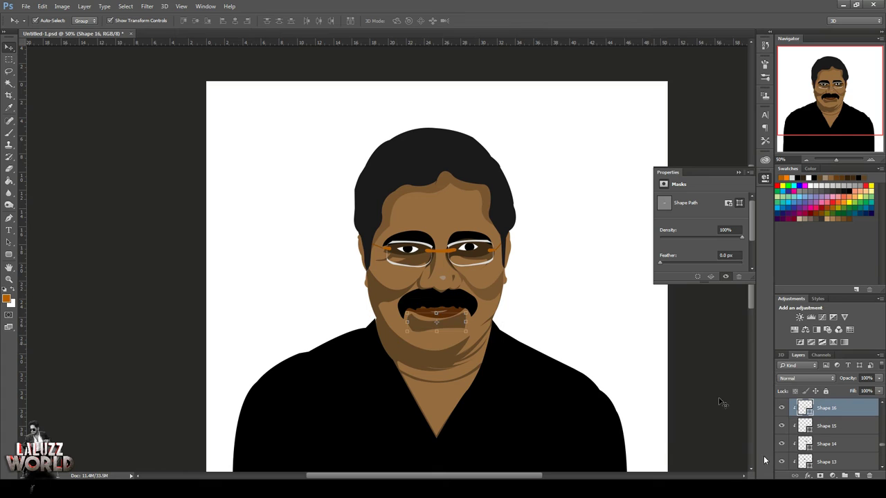
{"action": "double_click", "coordinate": [804, 408]}
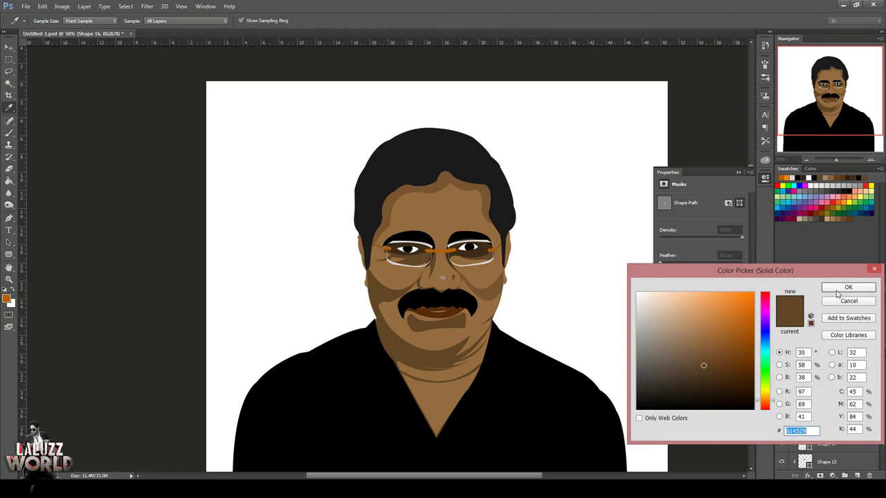
{"action": "left_click", "coordinate": [692, 349]}
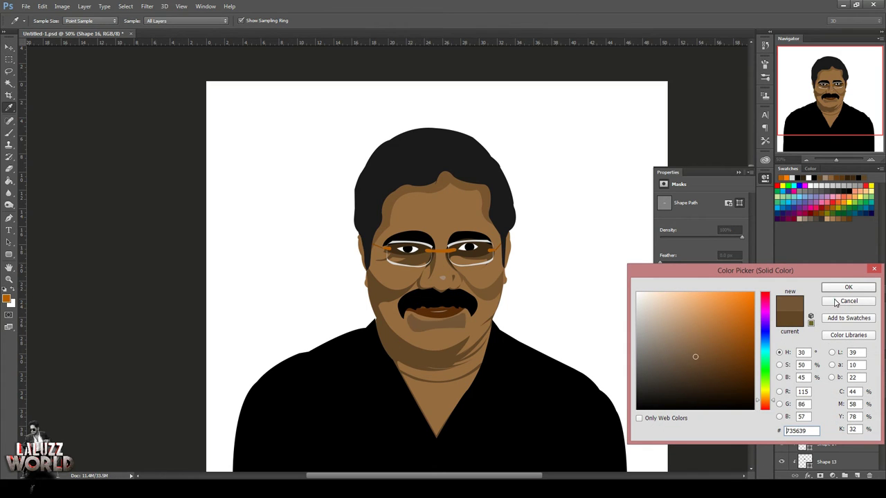
{"action": "left_click", "coordinate": [847, 287]}
{"action": "left_click", "coordinate": [879, 378]}
{"action": "left_click_drag", "start_coordinate": [877, 388], "coordinate": [861, 391]}
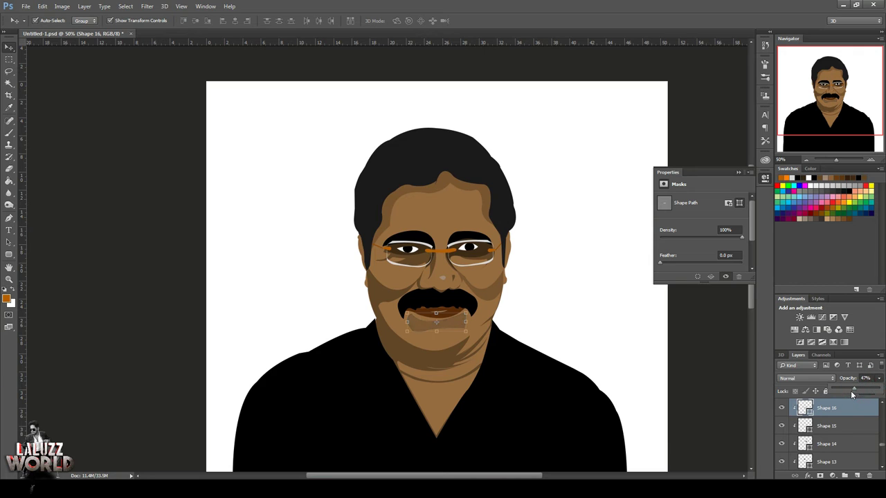
{"action": "key", "text": "Delete"}
Lower Shape 15's opacity to 59% and check the mouth area
{"action": "left_click", "coordinate": [879, 378]}
{"action": "left_click_drag", "start_coordinate": [878, 388], "coordinate": [856, 389]}
{"action": "key", "text": "ctrl+plus"}
{"action": "key", "text": "ctrl+plus"}
{"action": "left_click", "coordinate": [703, 368]}
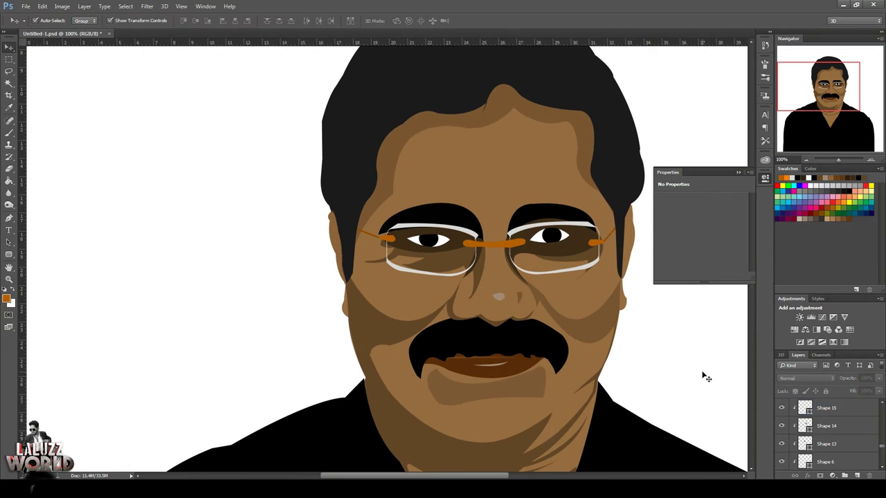
{"action": "left_click", "coordinate": [806, 160]}
{"action": "left_click", "coordinate": [806, 160]}
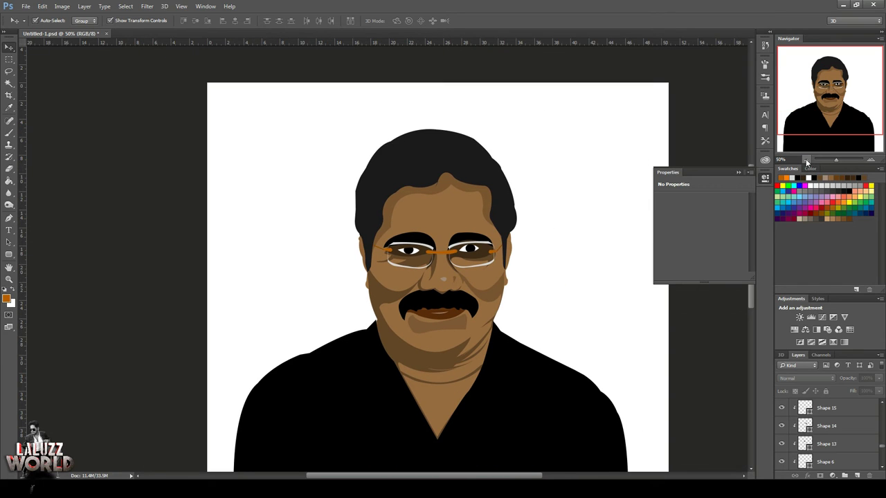
{"action": "left_click", "coordinate": [806, 160]}
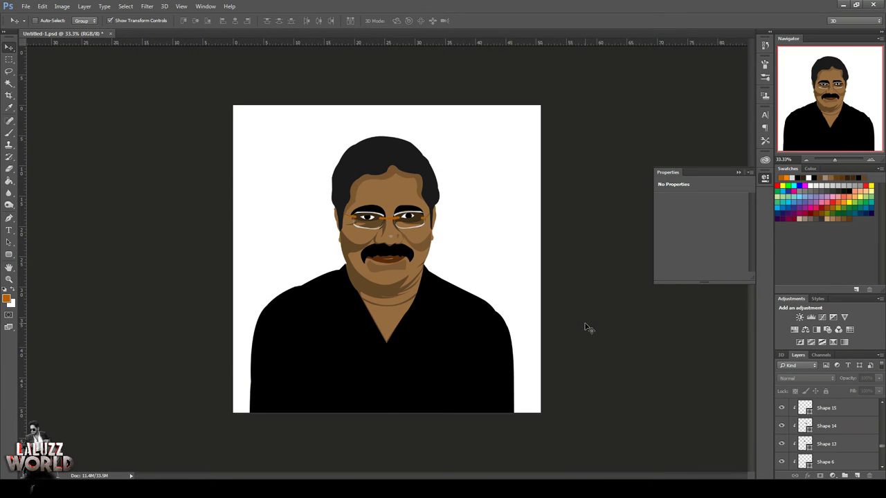
Save the document and move the Shape 3 body layer above Layer 1
{"action": "key", "text": "ctrl+s"}
{"action": "scroll", "coordinate": [853, 455], "scroll_direction": "up", "scroll_amount": 5}
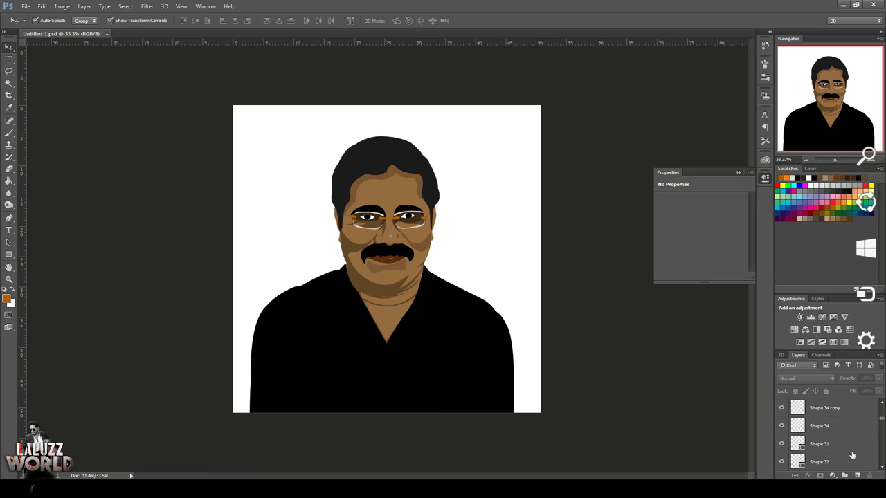
{"action": "scroll", "coordinate": [852, 455], "scroll_direction": "up", "scroll_amount": 3}
{"action": "scroll", "coordinate": [848, 446], "scroll_direction": "down", "scroll_amount": 2}
{"action": "scroll", "coordinate": [844, 440], "scroll_direction": "down", "scroll_amount": 2}
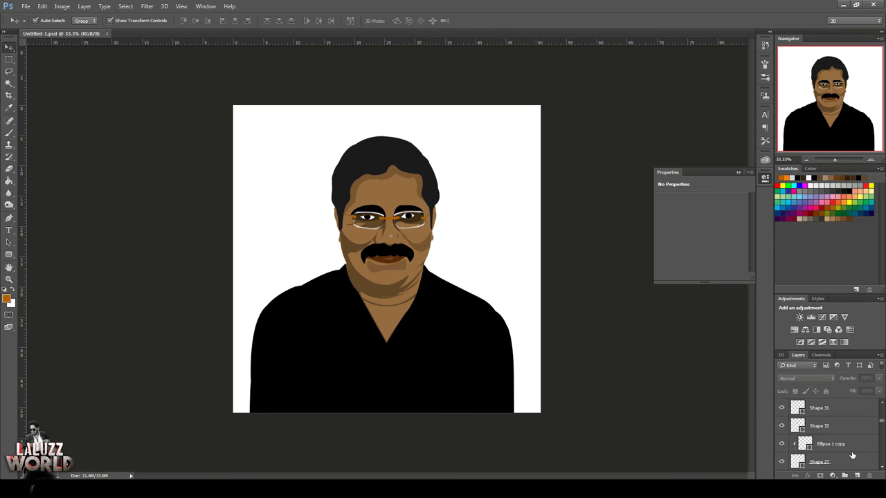
{"action": "scroll", "coordinate": [839, 433], "scroll_direction": "down", "scroll_amount": 2}
{"action": "left_click", "coordinate": [835, 430]}
{"action": "left_click_drag", "start_coordinate": [833, 425], "coordinate": [839, 423]}
Select Layer 1 through all head layers and group them as 'head skin'
{"action": "scroll", "coordinate": [840, 443], "scroll_direction": "down", "scroll_amount": 3}
{"action": "scroll", "coordinate": [839, 445], "scroll_direction": "down", "scroll_amount": 2}
{"action": "scroll", "coordinate": [839, 445], "scroll_direction": "up", "scroll_amount": 2}
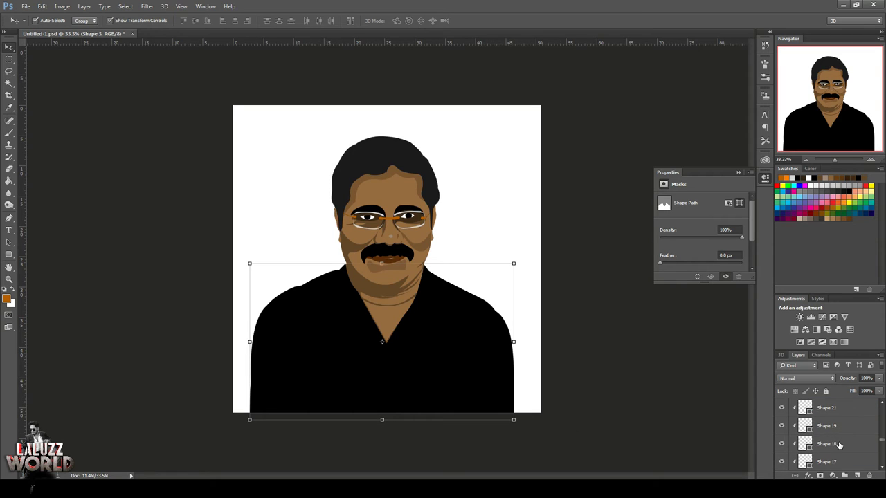
{"action": "scroll", "coordinate": [837, 444], "scroll_direction": "up", "scroll_amount": 2}
{"action": "scroll", "coordinate": [834, 444], "scroll_direction": "up", "scroll_amount": 1}
{"action": "scroll", "coordinate": [830, 444], "scroll_direction": "up", "scroll_amount": 2}
{"action": "left_click", "coordinate": [833, 408]}
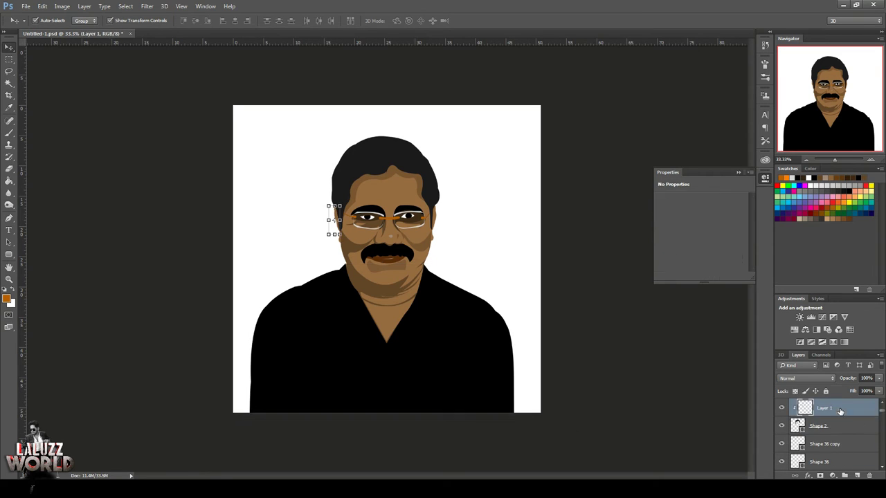
{"action": "scroll", "coordinate": [837, 415], "scroll_direction": "down", "scroll_amount": 5}
{"action": "scroll", "coordinate": [833, 422], "scroll_direction": "down", "scroll_amount": 5}
{"action": "left_click", "coordinate": [840, 427]}
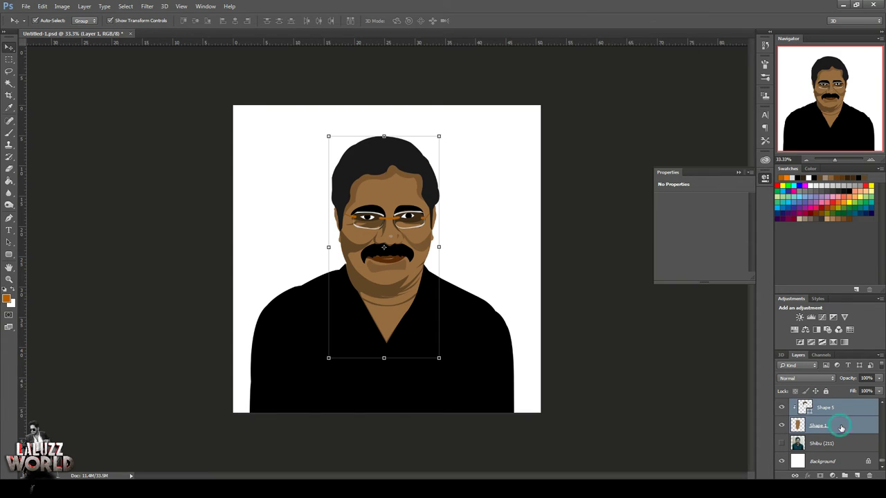
{"action": "key", "text": "ctrl+g"}
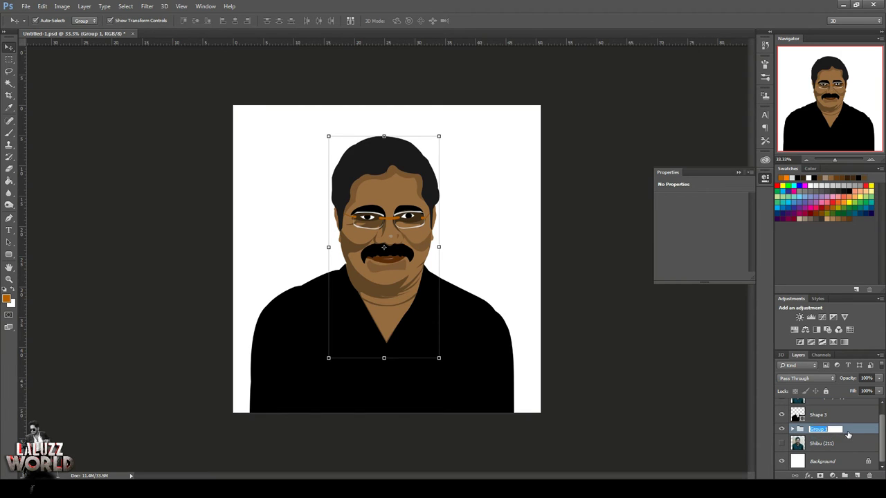
{"action": "type", "text": "head skin"}
{"action": "key", "text": "Return"}
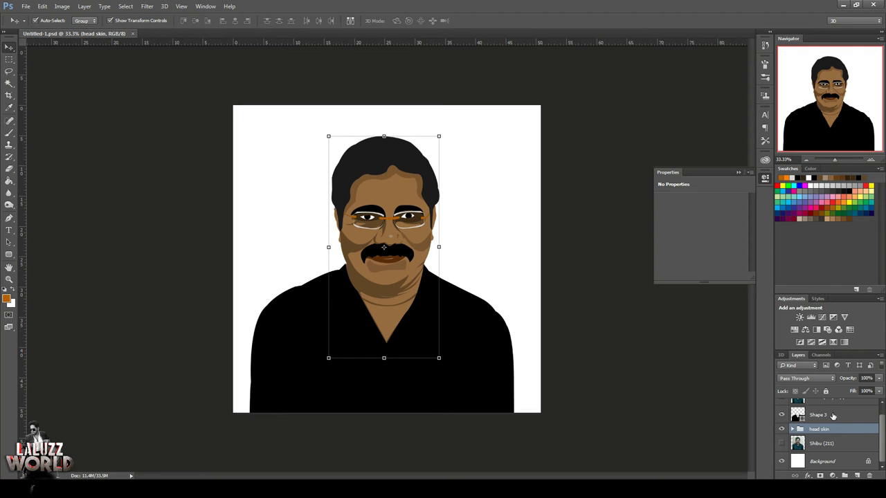
Place a reference photo copy above Shape 3 and refill Shape 3 with a sampled dark blue
{"action": "left_click", "coordinate": [832, 415]}
{"action": "left_click_drag", "start_coordinate": [821, 442], "coordinate": [824, 408]}
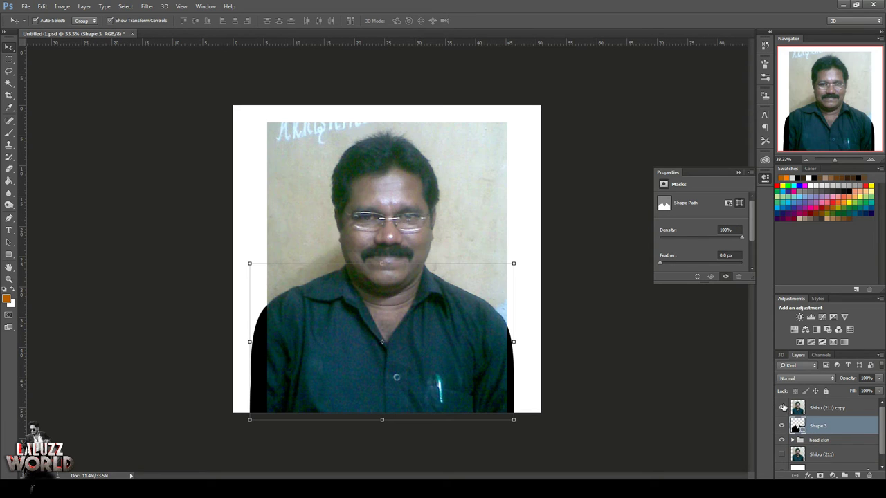
{"action": "double_click", "coordinate": [799, 426]}
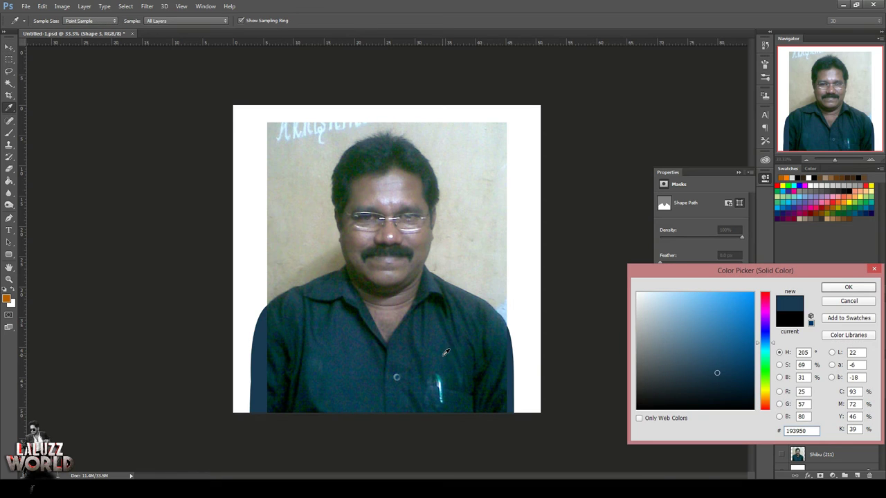
{"action": "left_click", "coordinate": [446, 352]}
{"action": "left_click", "coordinate": [738, 378]}
{"action": "left_click_drag", "start_coordinate": [739, 378], "coordinate": [750, 382]}
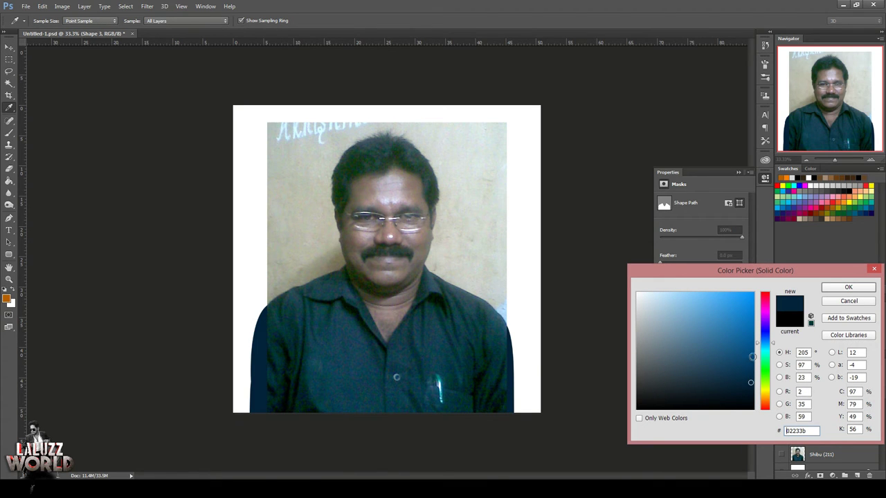
{"action": "left_click_drag", "start_coordinate": [772, 344], "coordinate": [773, 334]}
{"action": "left_click", "coordinate": [847, 287]}
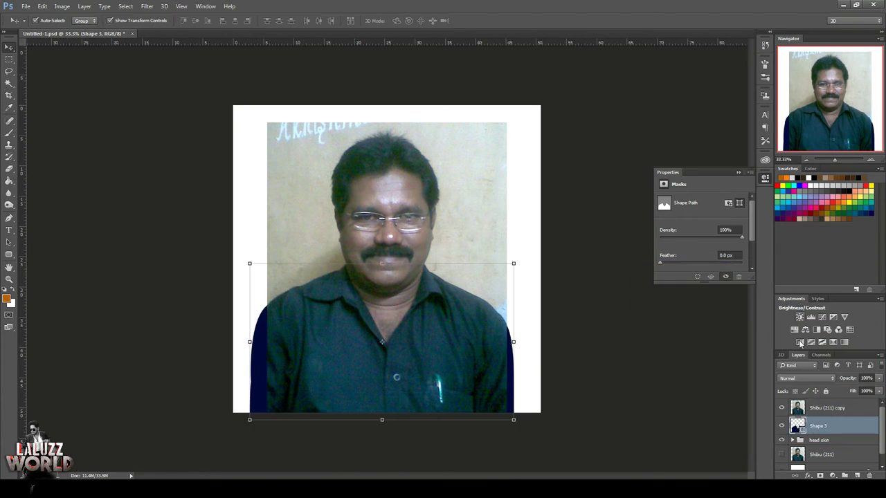
Change the shirt fill to a darker, duller navy and compare against the photo
{"action": "double_click", "coordinate": [802, 430]}
{"action": "left_click_drag", "start_coordinate": [747, 382], "coordinate": [738, 389]}
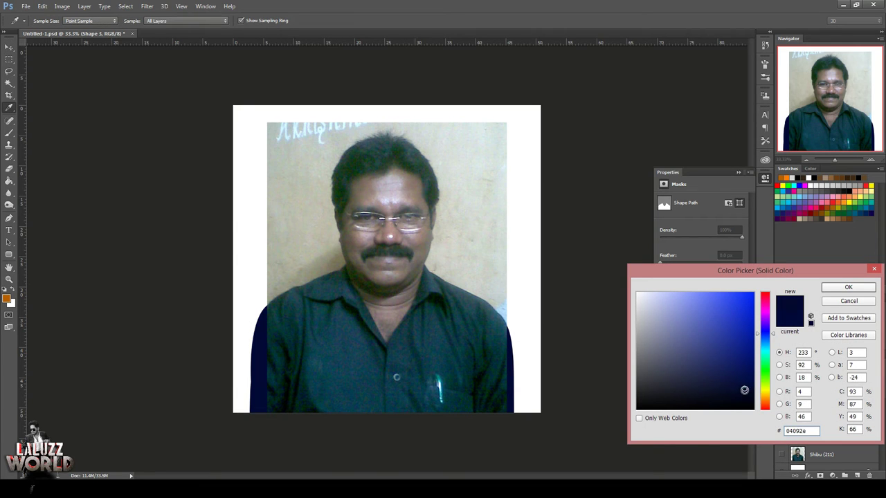
{"action": "left_click", "coordinate": [847, 288]}
{"action": "key", "text": "v"}
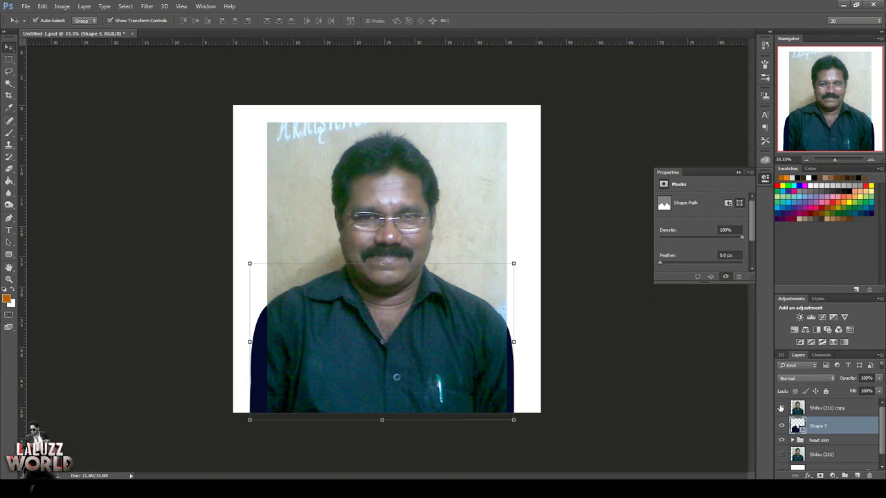
{"action": "left_click", "coordinate": [781, 408]}
{"action": "left_click", "coordinate": [781, 408]}
Settle the shirt fill on dark navy 0a1b35 and zoom in on the chest
{"action": "double_click", "coordinate": [801, 429]}
{"action": "left_click", "coordinate": [764, 373]}
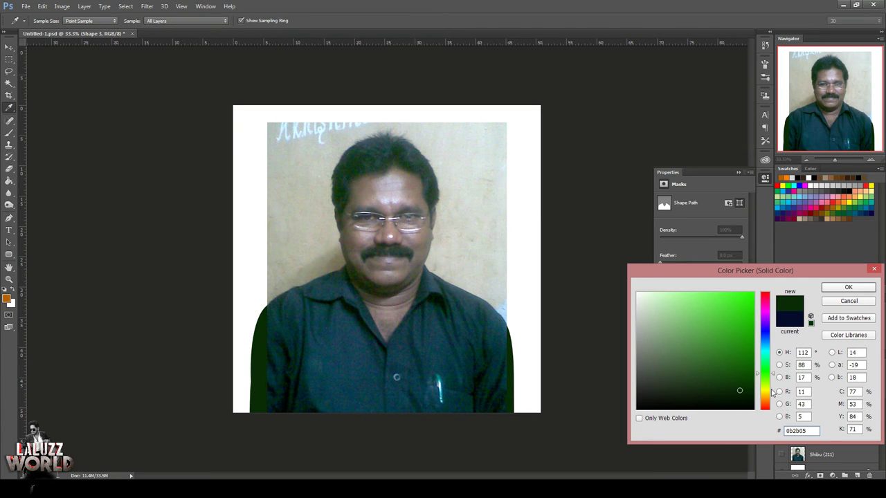
{"action": "left_click", "coordinate": [740, 396]}
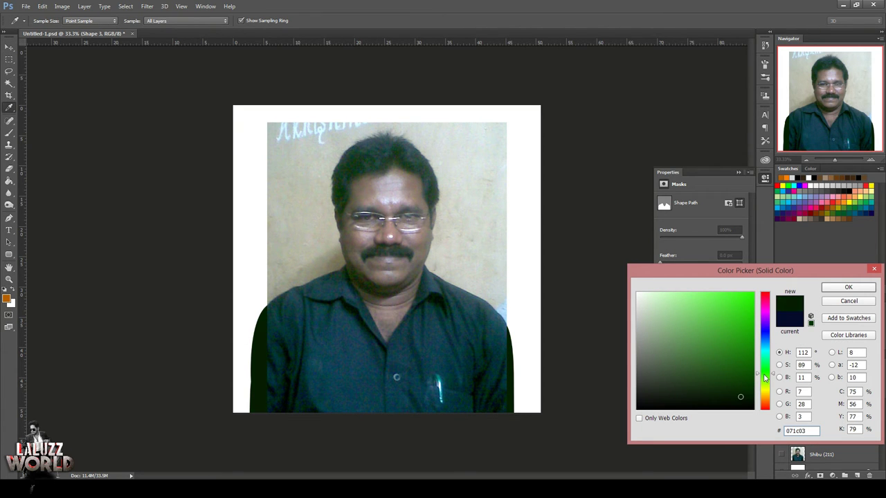
{"action": "left_click_drag", "start_coordinate": [765, 377], "coordinate": [774, 342]}
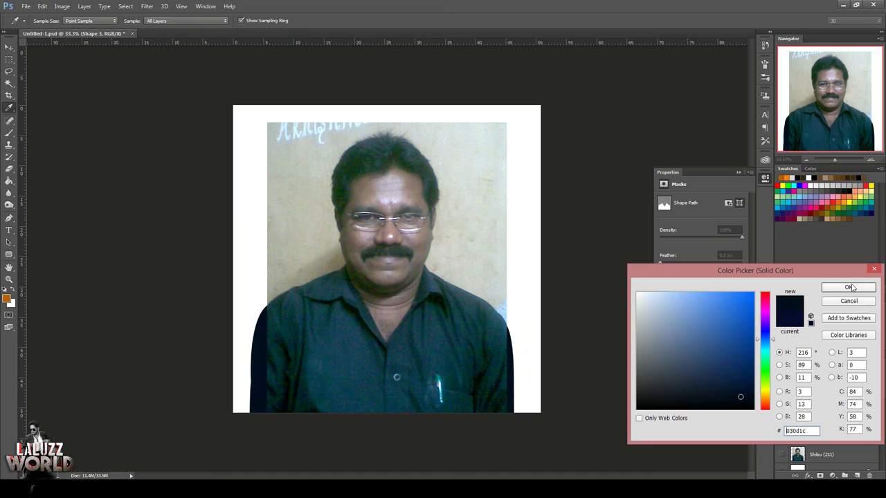
{"action": "left_click", "coordinate": [849, 287]}
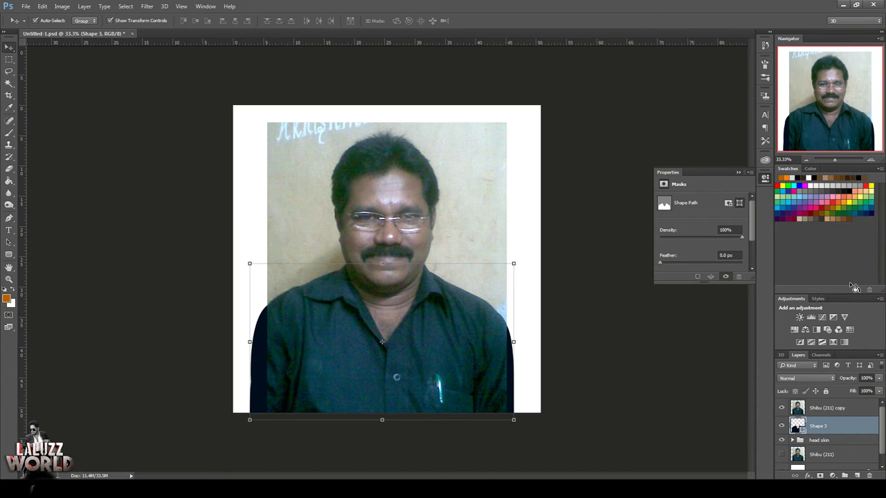
{"action": "double_click", "coordinate": [799, 427]}
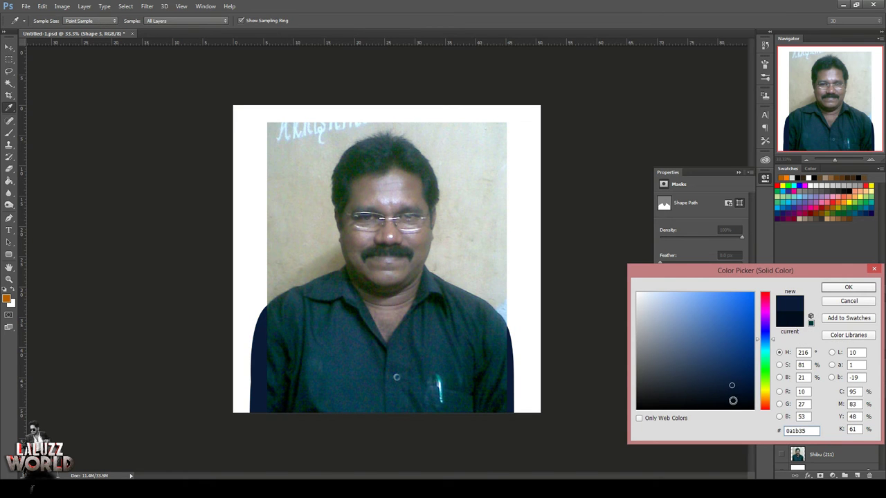
{"action": "left_click", "coordinate": [861, 291]}
{"action": "left_click", "coordinate": [782, 408]}
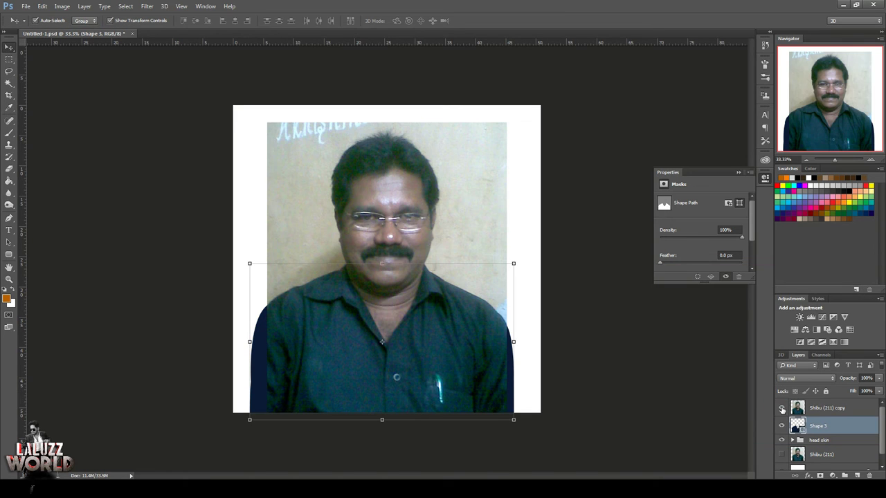
{"action": "left_click", "coordinate": [870, 160]}
{"action": "left_click", "coordinate": [870, 160]}
{"action": "left_click", "coordinate": [871, 159]}
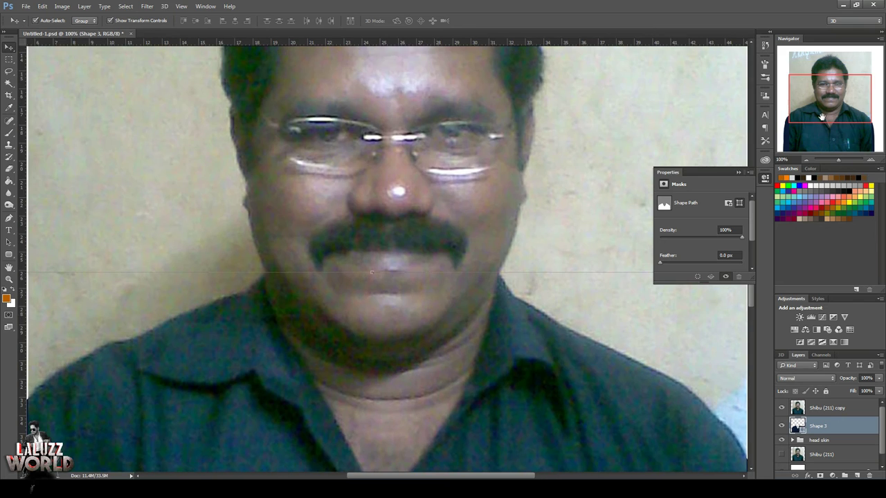
Start a black-filled Pen shape at the left collar edge, curving toward the neck
{"action": "left_click_drag", "start_coordinate": [822, 117], "coordinate": [821, 131]}
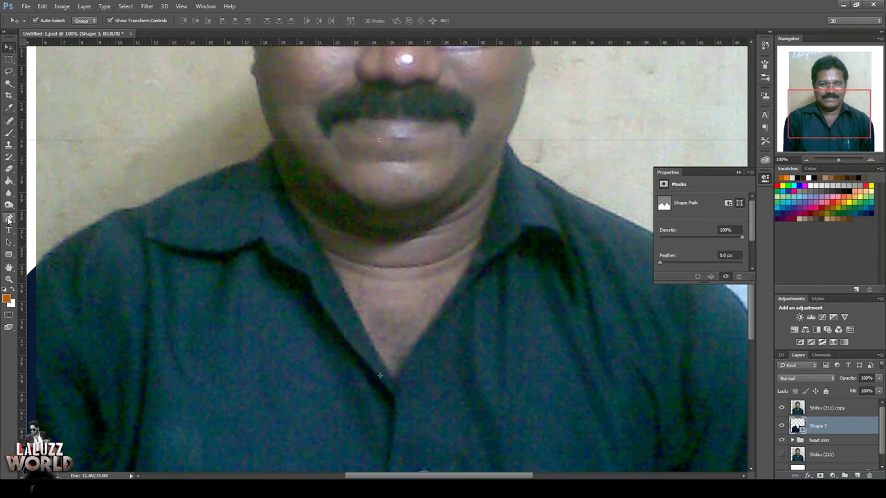
{"action": "left_click", "coordinate": [9, 220]}
{"action": "left_click", "coordinate": [148, 238]}
{"action": "left_click_drag", "start_coordinate": [262, 239], "coordinate": [313, 204]}
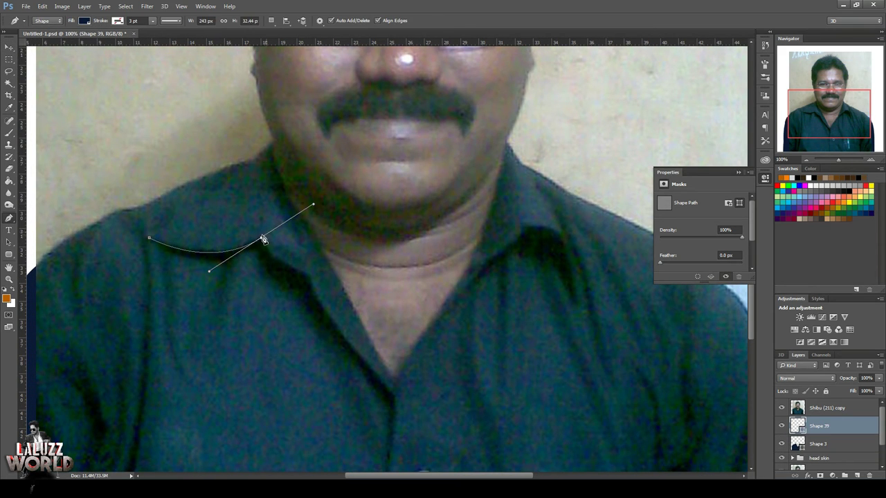
{"action": "left_click", "coordinate": [262, 239], "text": "alt"}
{"action": "left_click", "coordinate": [781, 409]}
{"action": "left_click", "coordinate": [84, 20]}
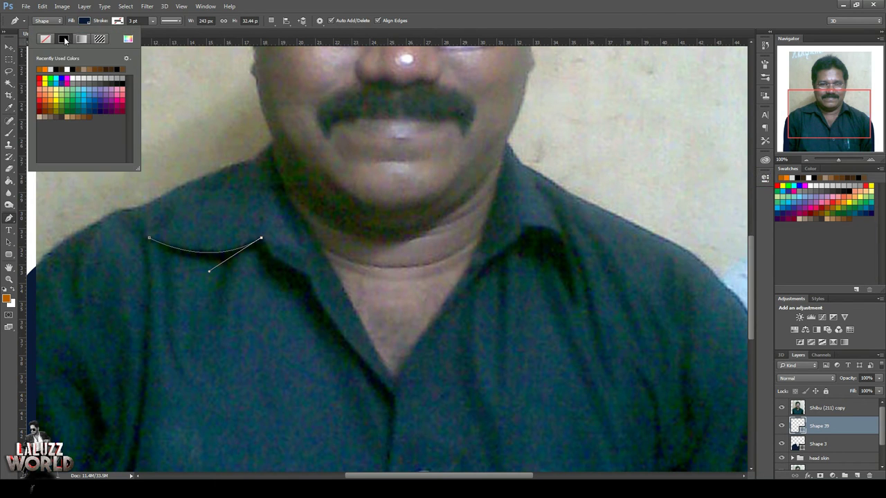
{"action": "left_click", "coordinate": [72, 69]}
Extend the collar shape's outline down the neckline to the shirt placket
{"action": "left_click", "coordinate": [342, 13]}
{"action": "left_click", "coordinate": [309, 276]}
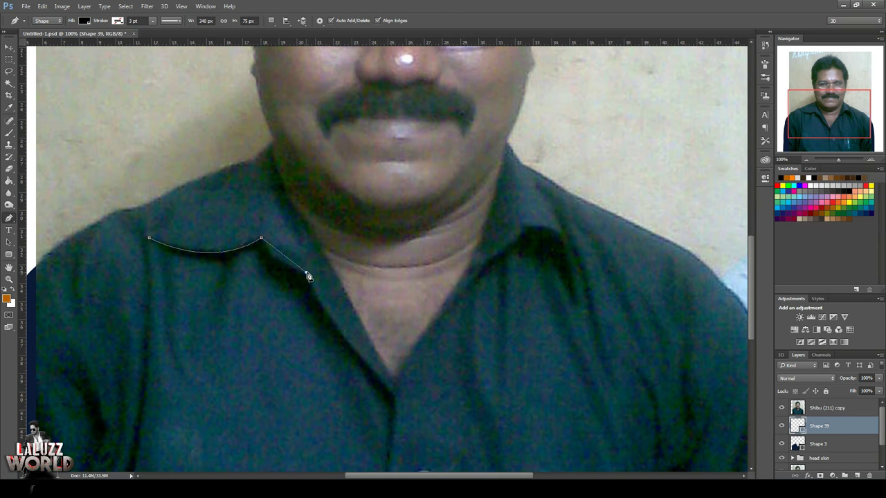
{"action": "left_click", "coordinate": [269, 254]}
{"action": "left_click_drag", "start_coordinate": [348, 341], "coordinate": [387, 393]}
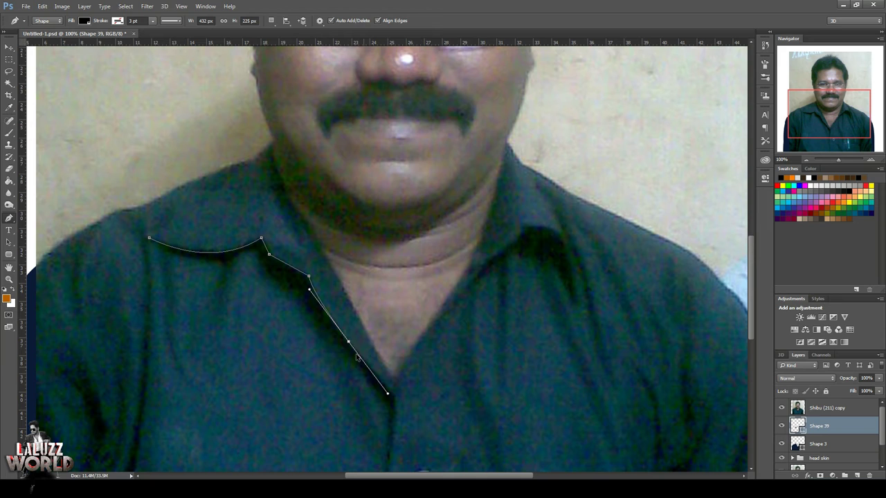
{"action": "left_click", "coordinate": [348, 342], "text": "alt"}
{"action": "left_click", "coordinate": [393, 397]}
{"action": "scroll", "coordinate": [399, 409], "scroll_direction": "down", "scroll_amount": 1}
{"action": "scroll", "coordinate": [399, 408], "scroll_direction": "down", "scroll_amount": 3}
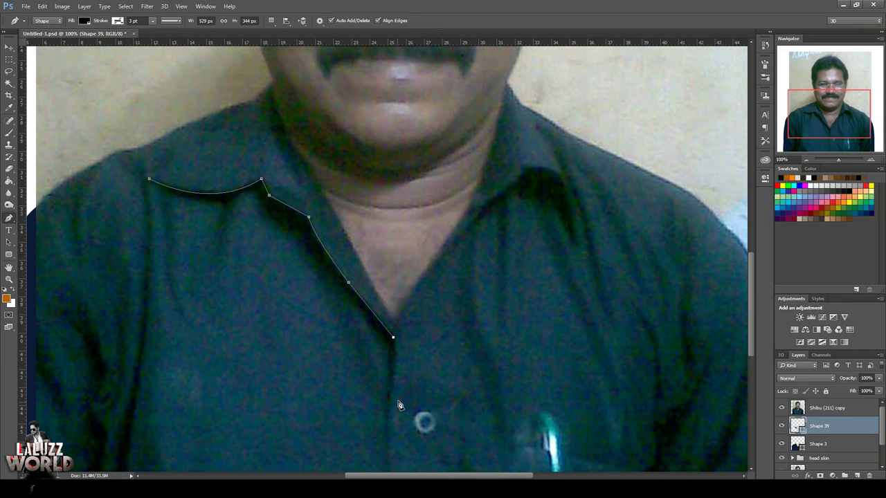
{"action": "left_click", "coordinate": [389, 393]}
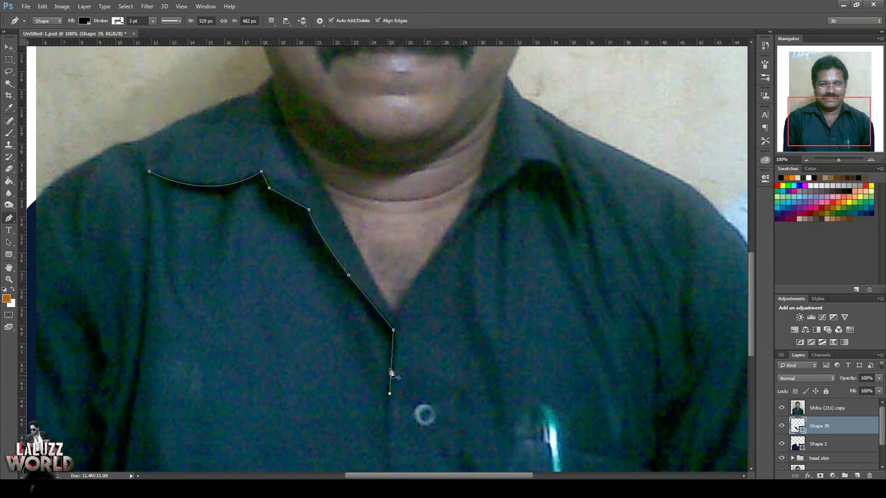
{"action": "left_click", "coordinate": [387, 412]}
Trace the inner edge back up, close Shape 40, and check it with the photo hidden
{"action": "left_click", "coordinate": [391, 383]}
{"action": "left_click", "coordinate": [385, 341]}
{"action": "left_click_drag", "start_coordinate": [356, 317], "coordinate": [382, 384]}
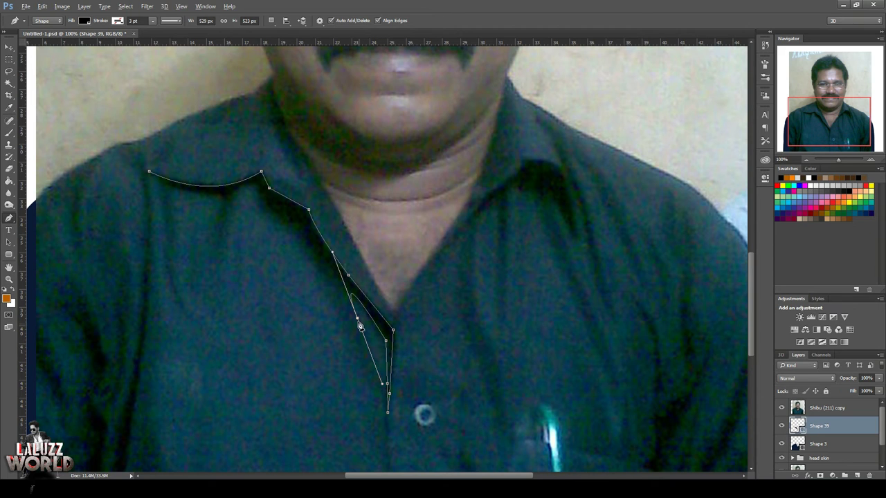
{"action": "mouse_move", "coordinate": [344, 326]}
{"action": "left_mouse_down"}
{"action": "mouse_move", "coordinate": [291, 215]}
{"action": "mouse_move", "coordinate": [242, 209]}
{"action": "left_mouse_up"}
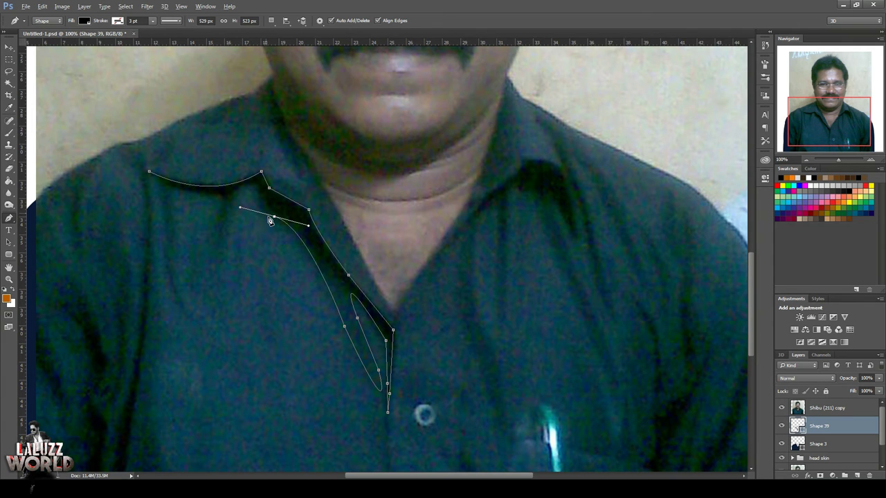
{"action": "left_click", "coordinate": [274, 217], "text": "alt"}
{"action": "mouse_move", "coordinate": [262, 200]}
{"action": "left_mouse_down"}
{"action": "mouse_move", "coordinate": [261, 178]}
{"action": "mouse_move", "coordinate": [215, 208]}
{"action": "mouse_move", "coordinate": [227, 209]}
{"action": "left_mouse_up"}
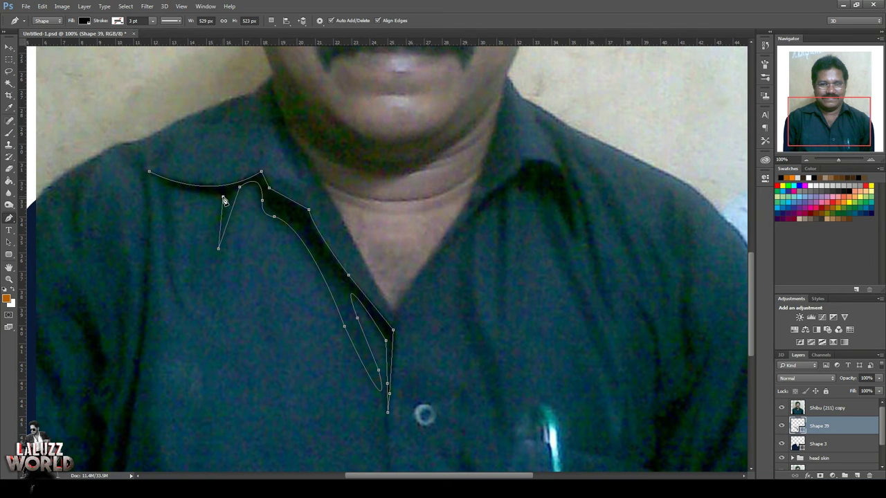
{"action": "left_click_drag", "start_coordinate": [149, 173], "coordinate": [138, 185]}
{"action": "left_click", "coordinate": [781, 407]}
{"action": "left_click", "coordinate": [781, 407]}
Draw and close Shape 41, a fold down the shirt's left side, then check it against the photo
{"action": "left_click", "coordinate": [141, 175]}
{"action": "left_click_drag", "start_coordinate": [114, 436], "coordinate": [100, 432]}
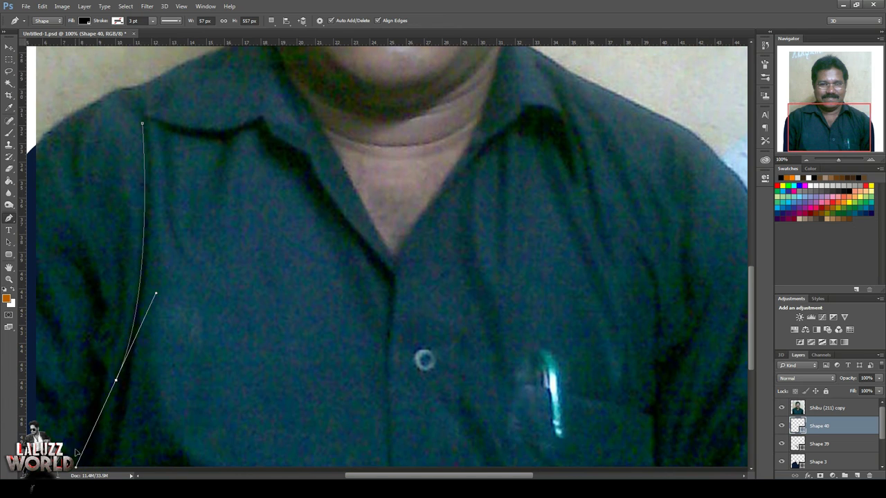
{"action": "left_click", "coordinate": [116, 380], "text": "alt"}
{"action": "scroll", "coordinate": [115, 375], "scroll_direction": "down", "scroll_amount": 1}
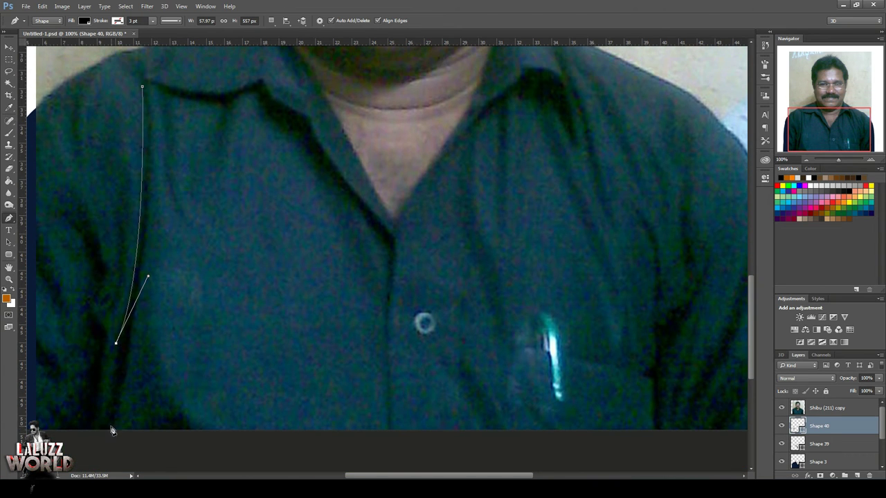
{"action": "key", "text": "ctrl+alt+z"}
{"action": "key", "text": "ctrl+alt+z"}
{"action": "mouse_move", "coordinate": [125, 317]}
{"action": "left_mouse_down"}
{"action": "mouse_move", "coordinate": [95, 427]}
{"action": "mouse_move", "coordinate": [109, 432]}
{"action": "left_mouse_up"}
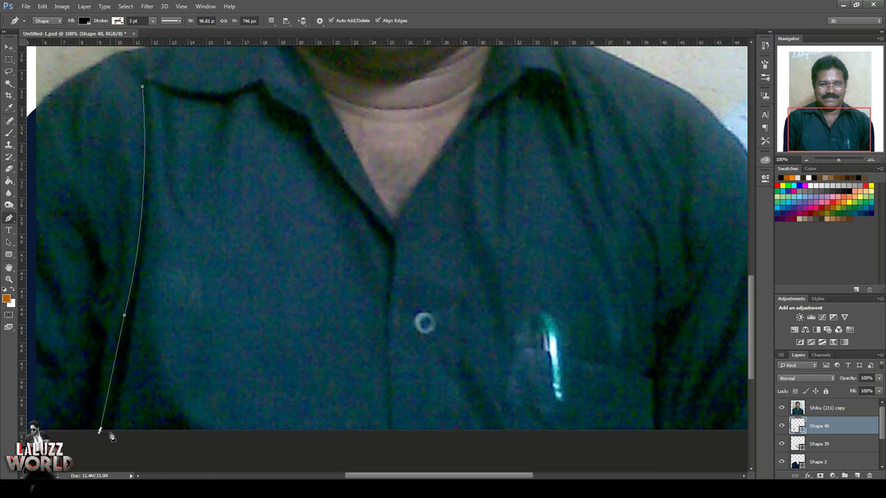
{"action": "left_click", "coordinate": [134, 316]}
{"action": "left_click", "coordinate": [144, 89]}
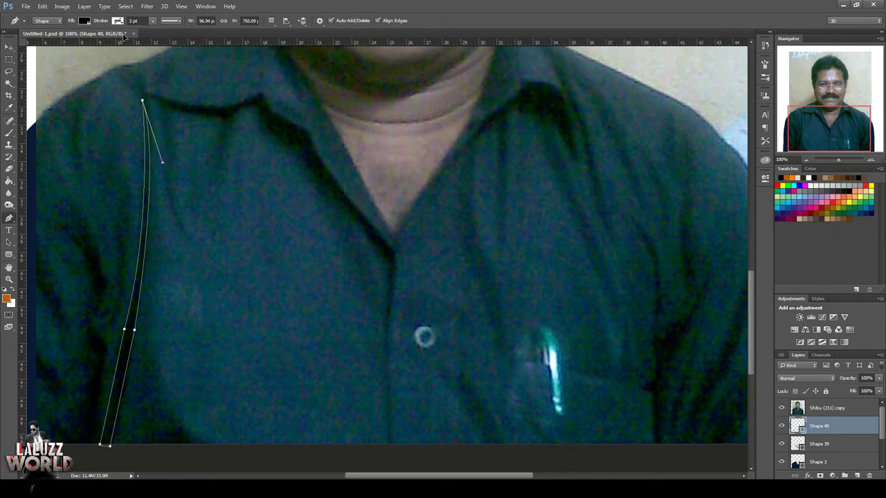
{"action": "scroll", "coordinate": [143, 90], "scroll_direction": "up", "scroll_amount": 3}
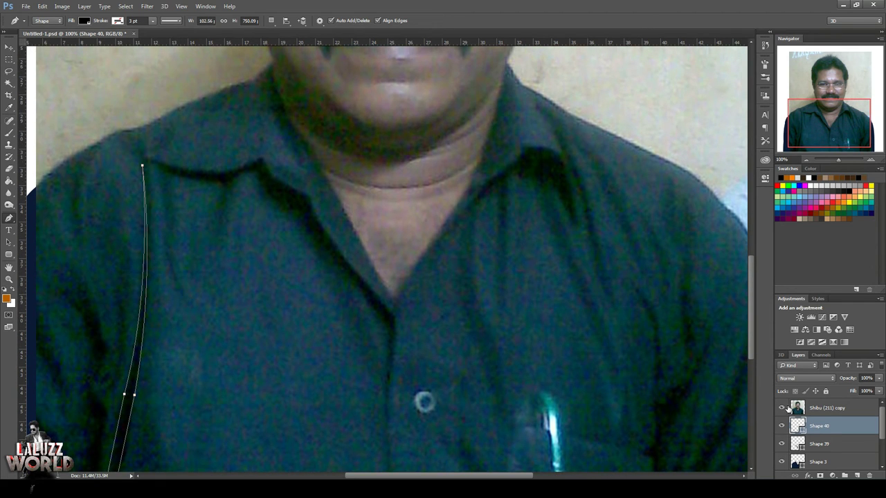
{"action": "left_click", "coordinate": [781, 407]}
{"action": "left_click", "coordinate": [782, 408]}
{"action": "left_click", "coordinate": [782, 407]}
Begin a thin curved fold along the left collar and preview it without the photo
{"action": "left_click", "coordinate": [149, 163]}
{"action": "left_click_drag", "start_coordinate": [163, 242], "coordinate": [156, 300]}
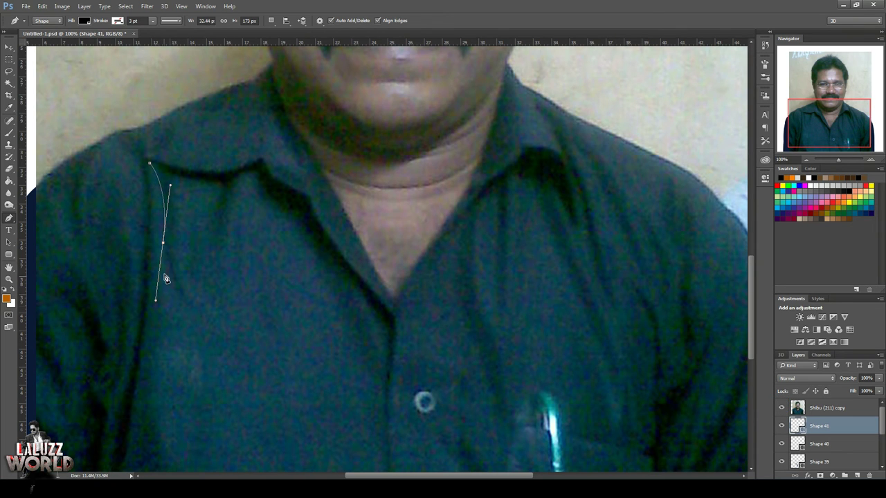
{"action": "left_click", "coordinate": [186, 303]}
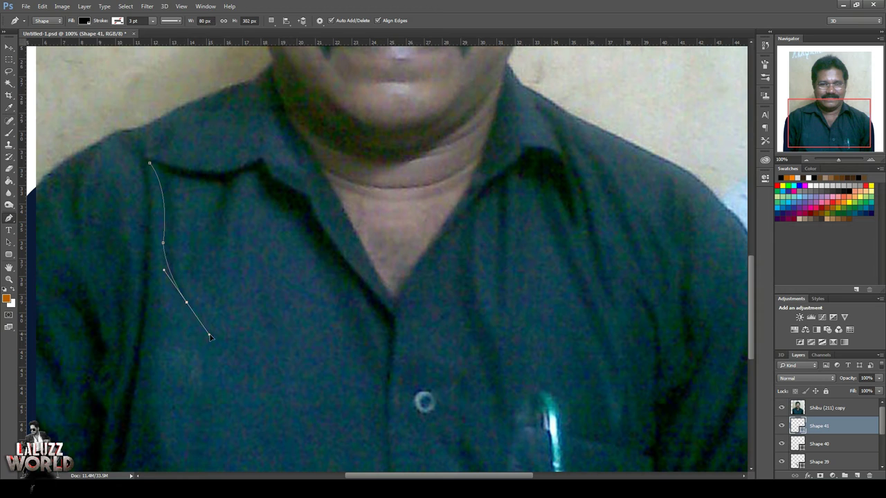
{"action": "mouse_move", "coordinate": [187, 305]}
{"action": "left_mouse_down"}
{"action": "mouse_move", "coordinate": [184, 174]}
{"action": "mouse_move", "coordinate": [173, 182]}
{"action": "left_mouse_up"}
{"action": "left_click", "coordinate": [780, 408]}
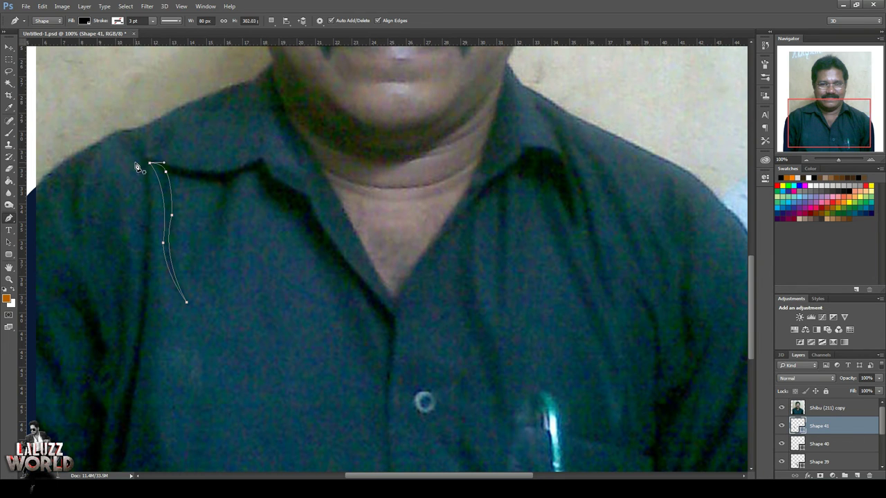
Start the right collar fold shape, outlining the collar tip and running down the shirt
{"action": "left_click", "coordinate": [438, 239]}
{"action": "left_click_drag", "start_coordinate": [521, 147], "coordinate": [516, 136]}
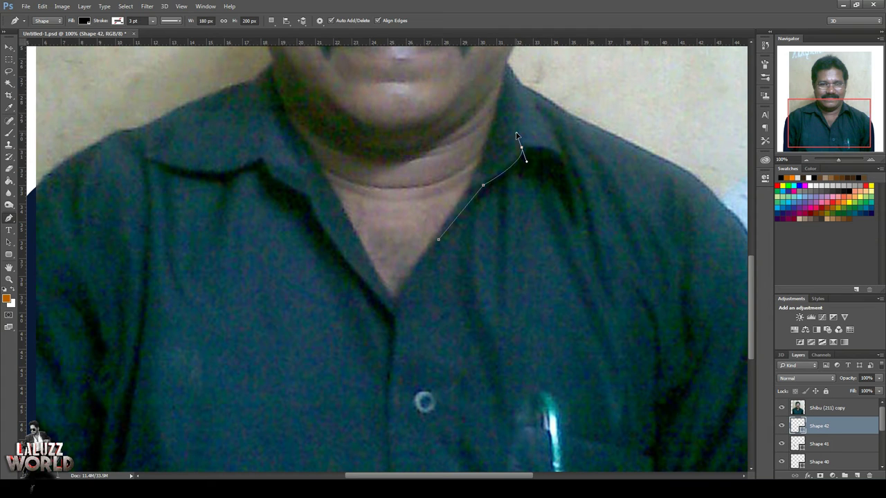
{"action": "left_click_drag", "start_coordinate": [568, 179], "coordinate": [576, 230]}
{"action": "left_click", "coordinate": [577, 227]}
{"action": "left_click", "coordinate": [550, 179]}
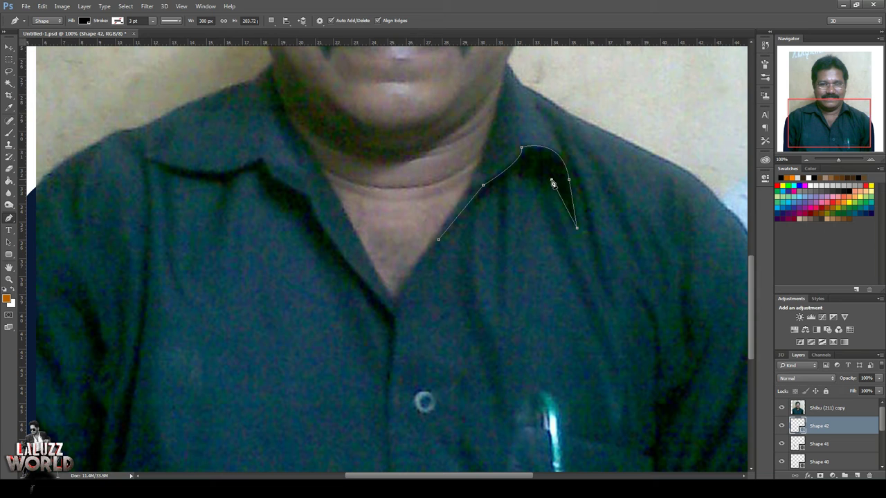
{"action": "left_click_drag", "start_coordinate": [543, 184], "coordinate": [543, 196]}
{"action": "left_click", "coordinate": [612, 351]}
{"action": "left_click", "coordinate": [617, 370]}
{"action": "left_click", "coordinate": [615, 400]}
{"action": "left_click", "coordinate": [596, 336]}
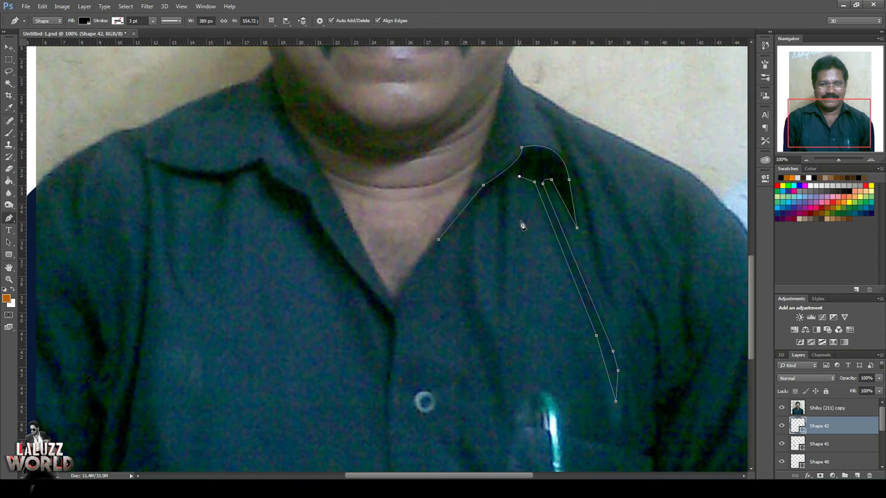
{"action": "key", "text": "ctrl+alt+z"}
{"action": "key", "text": "ctrl+alt+z"}
{"action": "key", "text": "ctrl+alt+z"}
{"action": "key", "text": "ctrl+alt+z"}
Shape the long drip's bottom and add a short drip curving down from the collar
{"action": "left_click", "coordinate": [618, 365]}
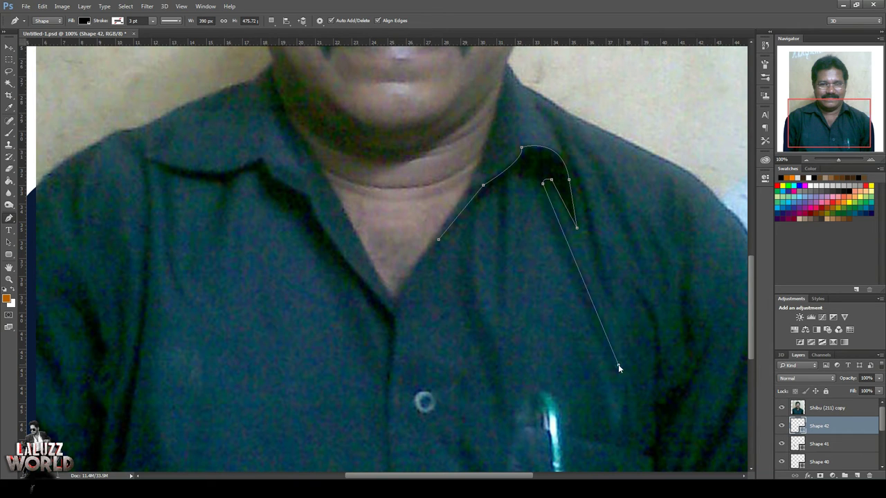
{"action": "left_click_drag", "start_coordinate": [615, 389], "coordinate": [601, 370]}
{"action": "left_click_drag", "start_coordinate": [578, 296], "coordinate": [562, 272]}
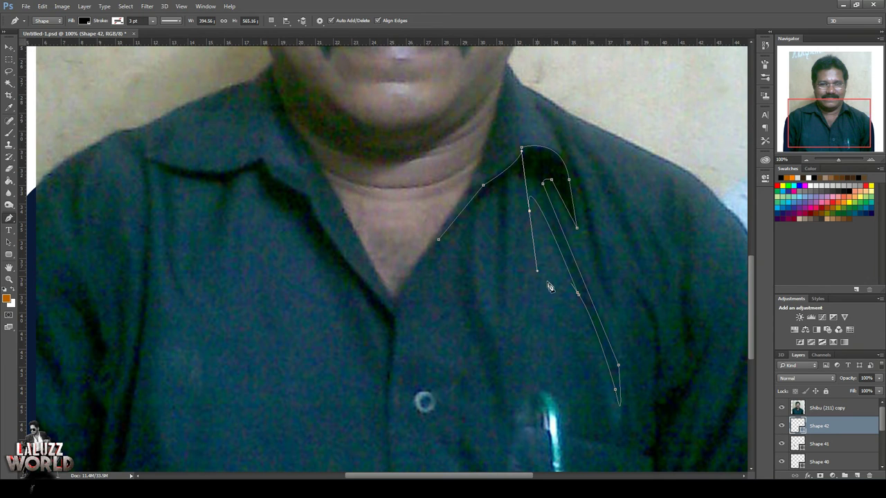
{"action": "key", "text": "ctrl+alt+z"}
{"action": "left_click", "coordinate": [535, 192]}
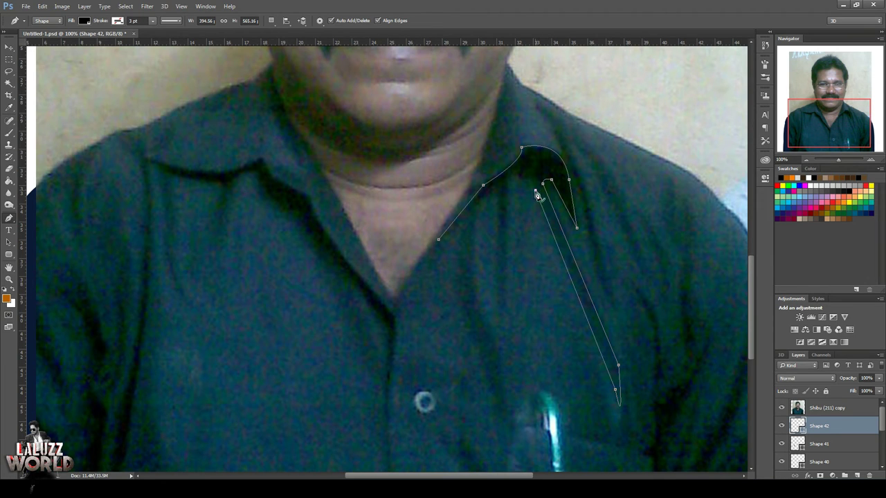
{"action": "left_click_drag", "start_coordinate": [517, 244], "coordinate": [517, 337]}
{"action": "left_click_drag", "start_coordinate": [504, 214], "coordinate": [491, 316]}
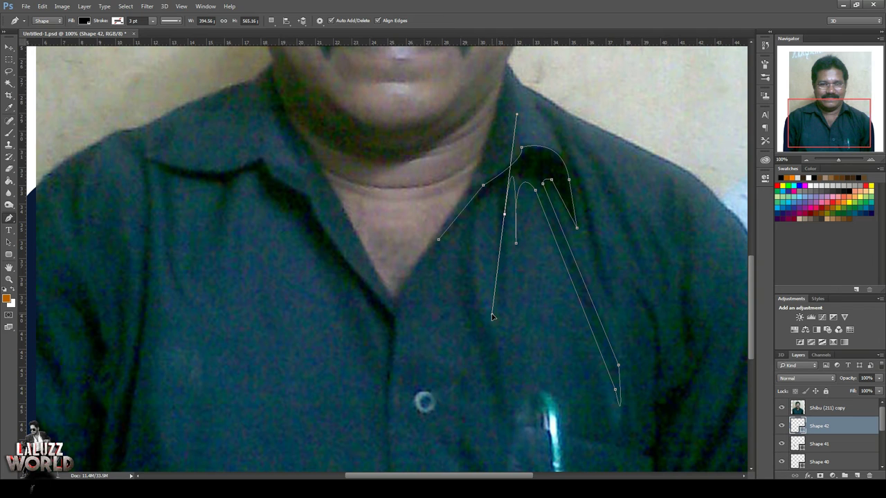
{"action": "left_click", "coordinate": [505, 216], "text": "alt"}
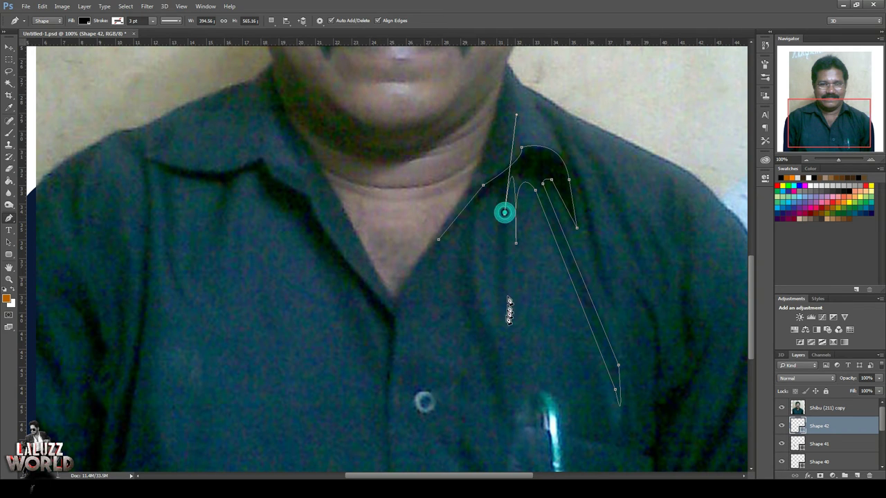
Add a second long drip, close the large fold shape, and check it with the photo hidden
{"action": "left_click", "coordinate": [499, 214]}
{"action": "left_click_drag", "start_coordinate": [474, 221], "coordinate": [448, 298]}
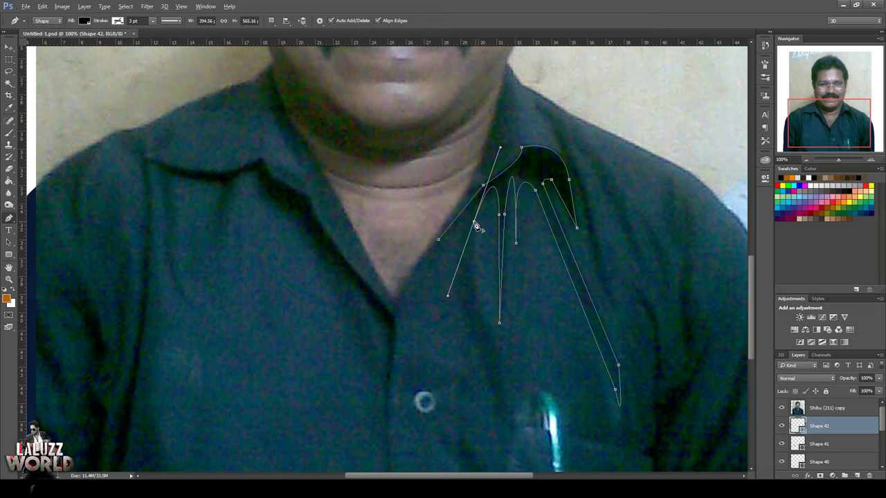
{"action": "left_click_drag", "start_coordinate": [489, 330], "coordinate": [517, 367]}
{"action": "left_click", "coordinate": [506, 401]}
{"action": "left_click", "coordinate": [506, 425]}
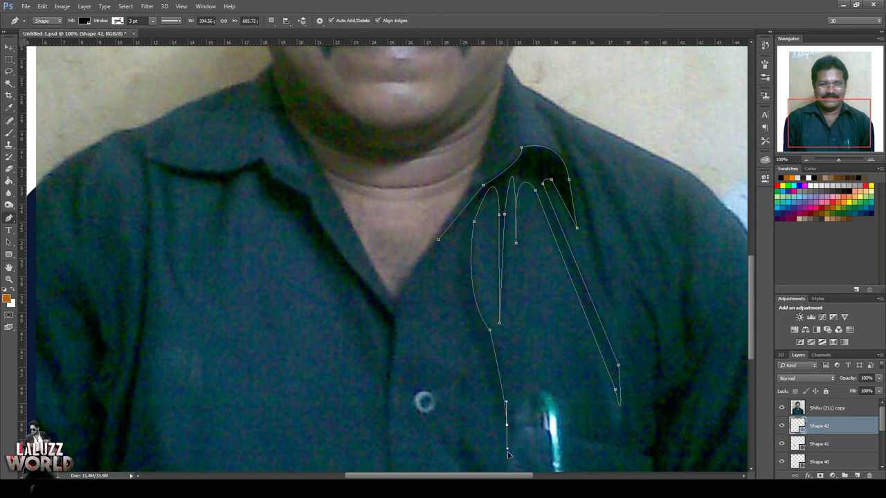
{"action": "left_click_drag", "start_coordinate": [508, 454], "coordinate": [503, 469]}
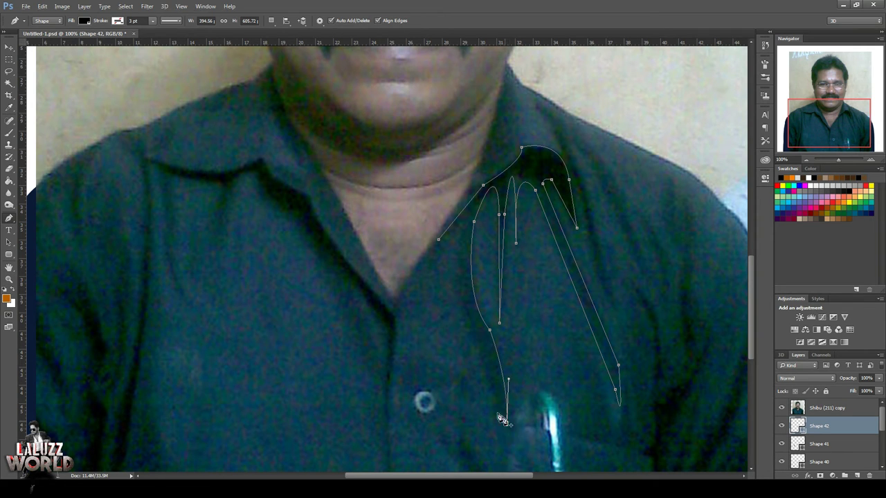
{"action": "mouse_move", "coordinate": [466, 314]}
{"action": "left_mouse_down"}
{"action": "mouse_move", "coordinate": [440, 278]}
{"action": "mouse_move", "coordinate": [439, 299]}
{"action": "left_mouse_up"}
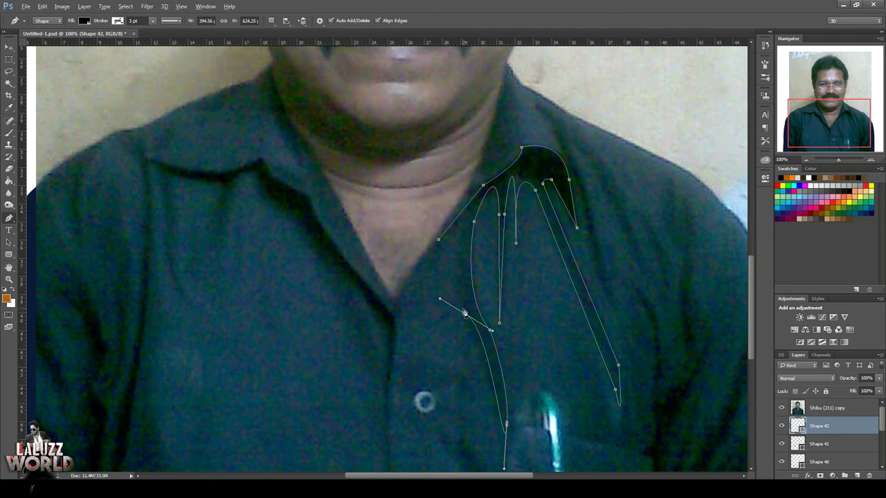
{"action": "left_click_drag", "start_coordinate": [465, 221], "coordinate": [487, 158]}
{"action": "left_click", "coordinate": [464, 222], "text": "alt"}
{"action": "left_click", "coordinate": [438, 239]}
{"action": "left_click", "coordinate": [782, 408]}
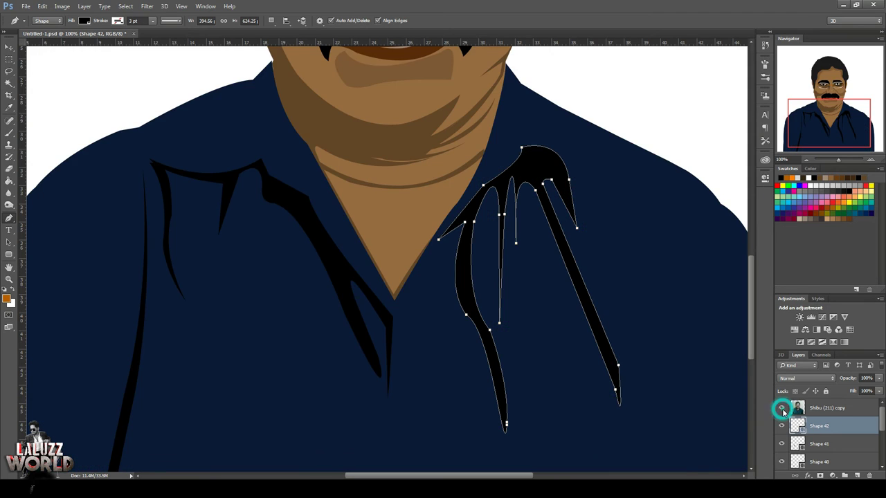
{"action": "left_click", "coordinate": [782, 408]}
Draw a thin curved fold shape near the right shoulder
{"action": "left_click", "coordinate": [536, 106]}
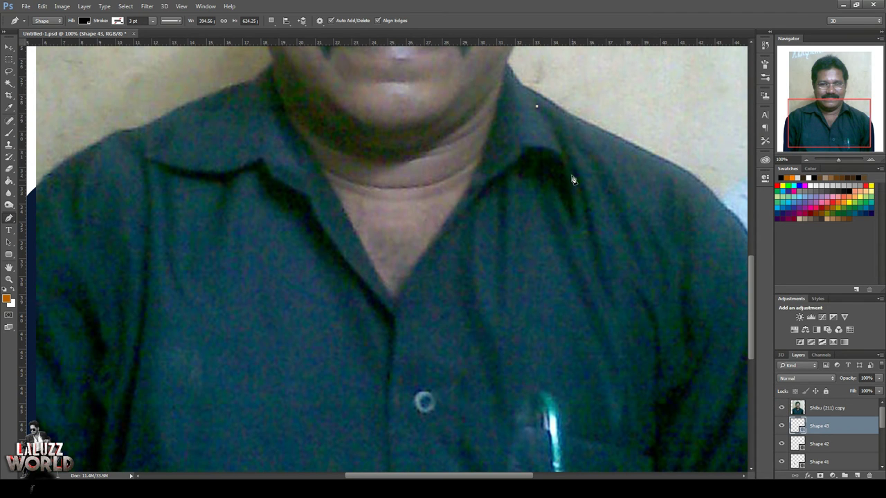
{"action": "left_click_drag", "start_coordinate": [567, 166], "coordinate": [587, 221]}
{"action": "left_click_drag", "start_coordinate": [610, 296], "coordinate": [628, 314]}
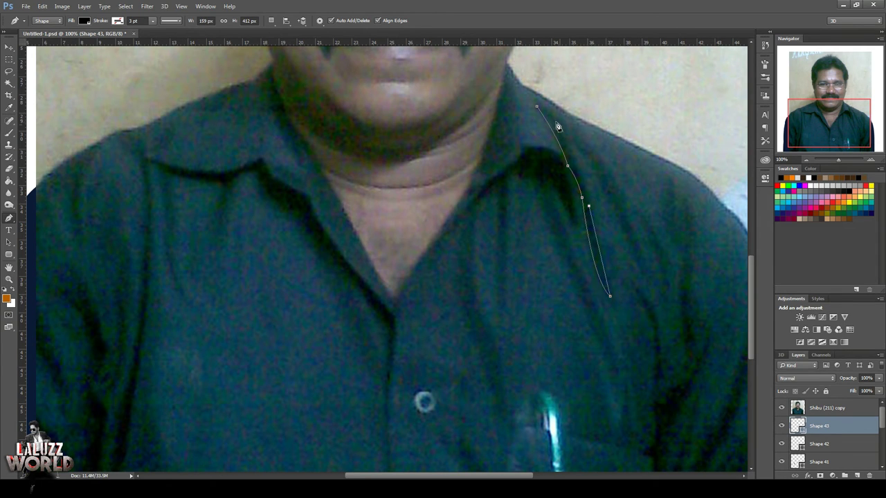
{"action": "left_click_drag", "start_coordinate": [537, 107], "coordinate": [507, 74]}
Begin another thin fold beside it, then hide the Shibu (211) copy photo layer
{"action": "left_click", "coordinate": [641, 263]}
{"action": "mouse_move", "coordinate": [576, 147]}
{"action": "left_mouse_down"}
{"action": "mouse_move", "coordinate": [560, 128]}
{"action": "mouse_move", "coordinate": [648, 274]}
{"action": "left_mouse_up"}
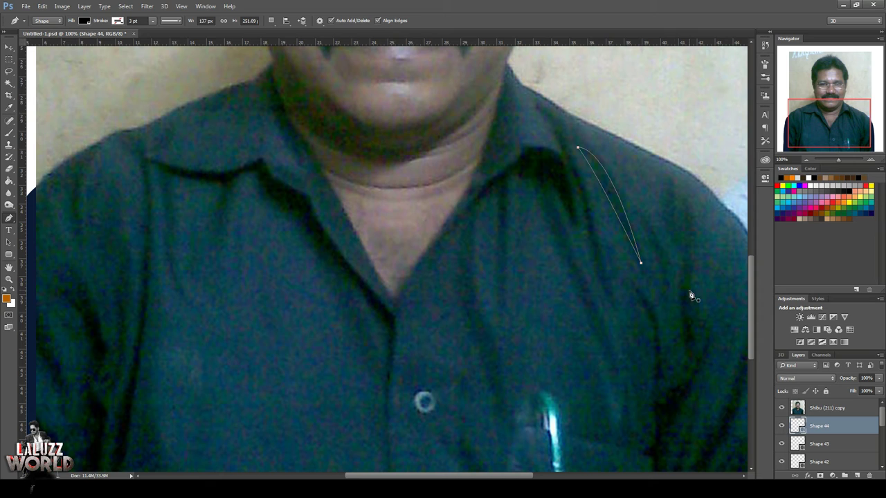
{"action": "left_click", "coordinate": [781, 408]}
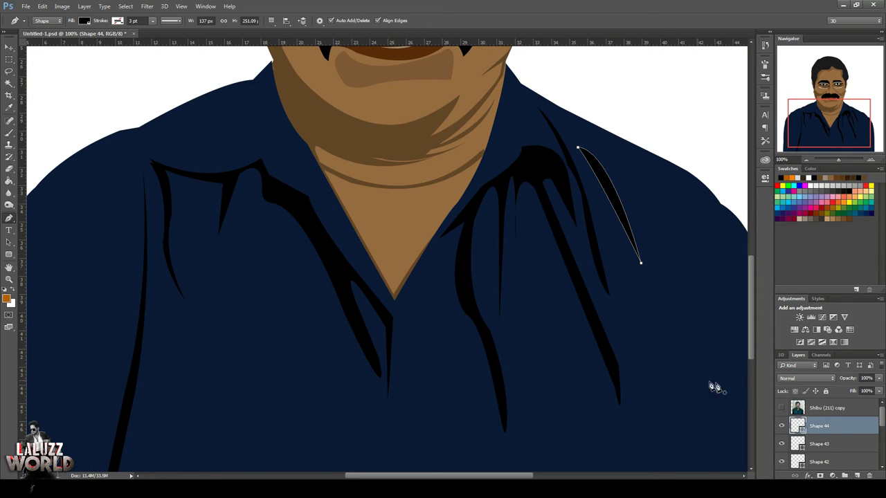
{"action": "scroll", "coordinate": [816, 414], "scroll_direction": "down", "scroll_amount": 10}
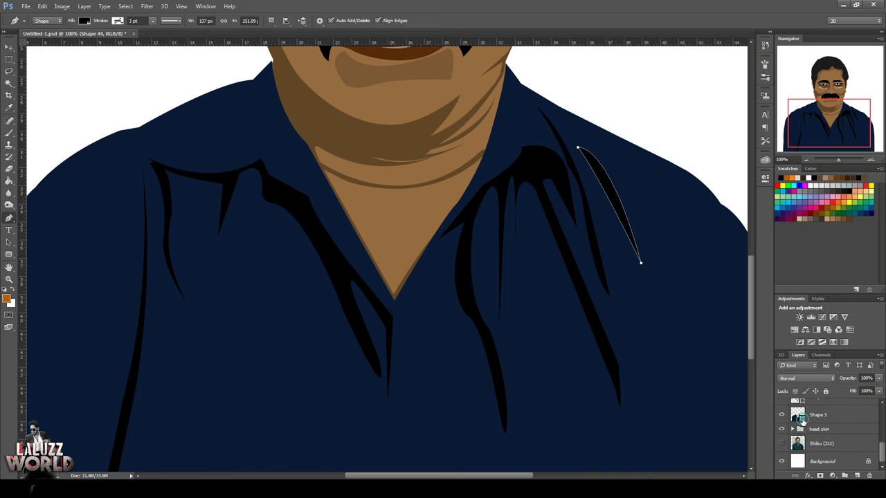
Recolour the Shape 3 shirt fill, trying navy and indigo before settling on charcoal 252526
{"action": "double_click", "coordinate": [799, 418]}
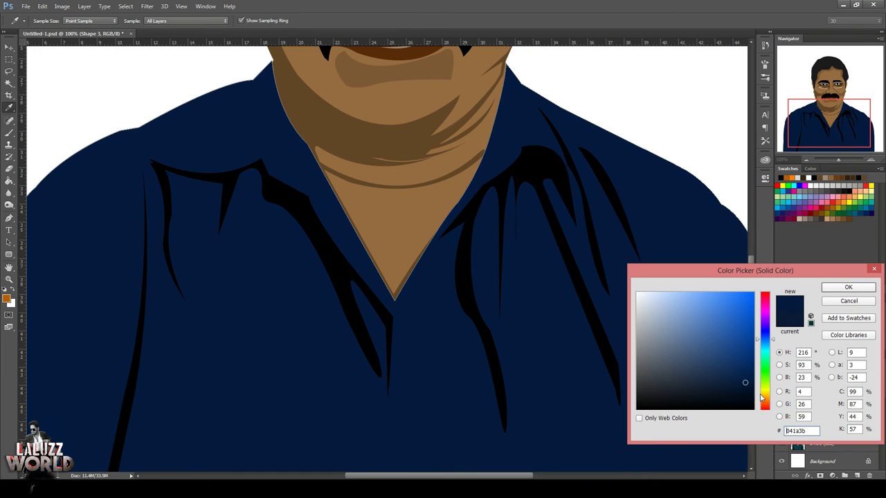
{"action": "left_click_drag", "start_coordinate": [745, 381], "coordinate": [741, 388]}
{"action": "left_click", "coordinate": [765, 333]}
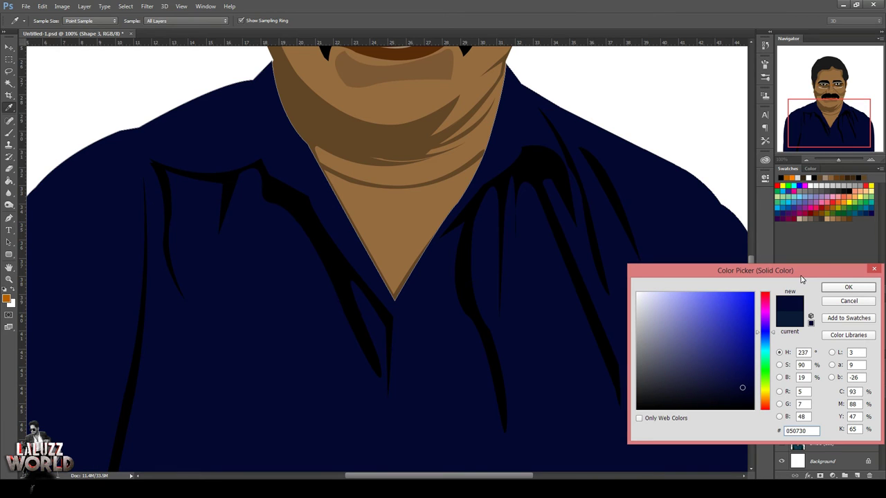
{"action": "left_click_drag", "start_coordinate": [752, 370], "coordinate": [737, 381]}
{"action": "left_click", "coordinate": [648, 407]}
{"action": "left_click_drag", "start_coordinate": [750, 352], "coordinate": [636, 374]}
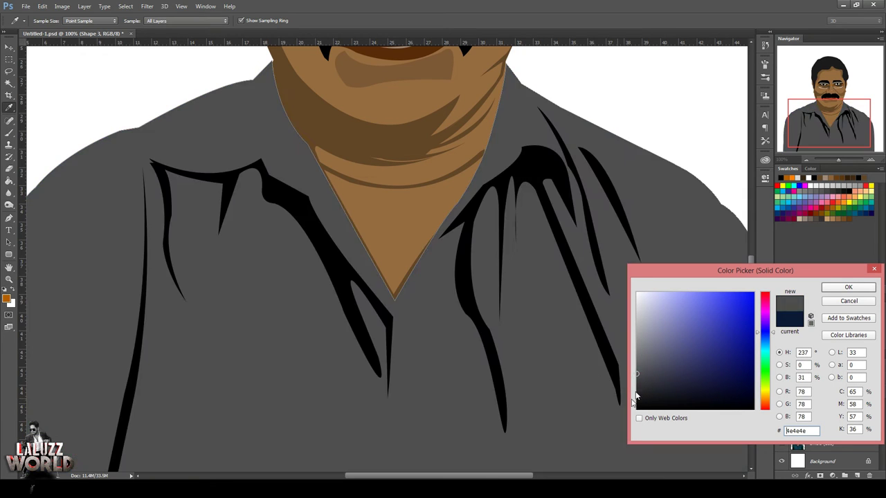
{"action": "left_click", "coordinate": [635, 397]}
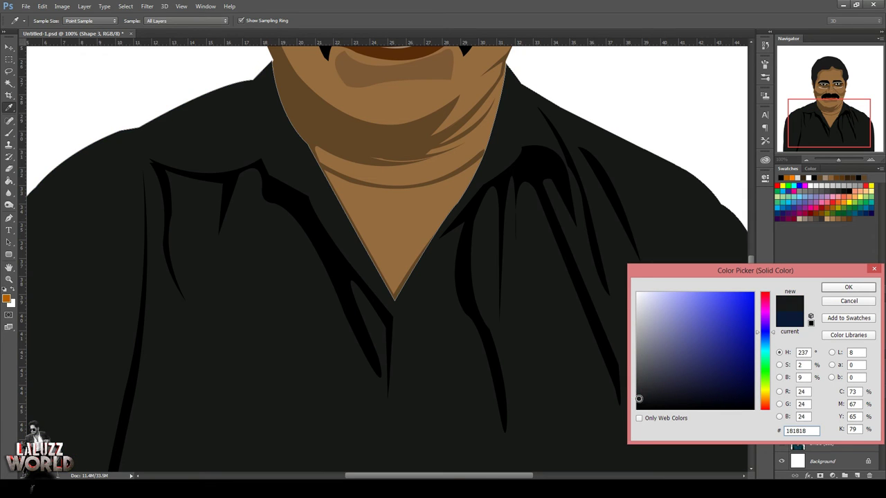
{"action": "left_click", "coordinate": [639, 404]}
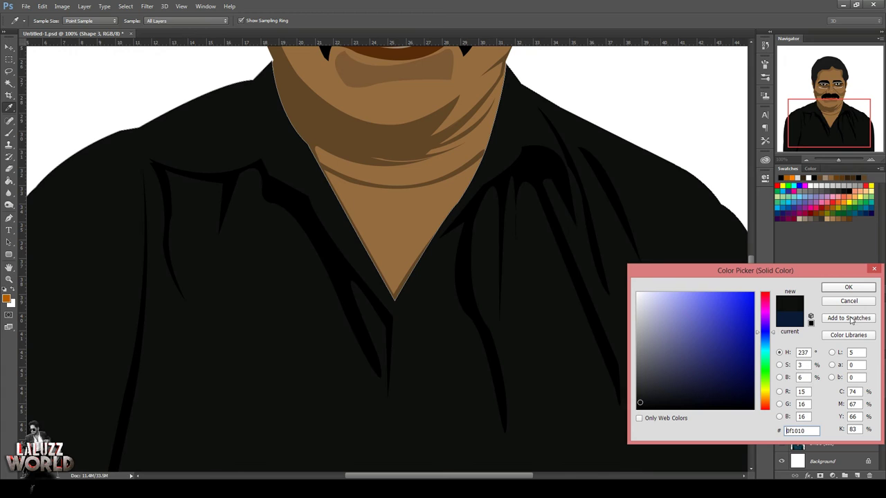
{"action": "left_click", "coordinate": [640, 393]}
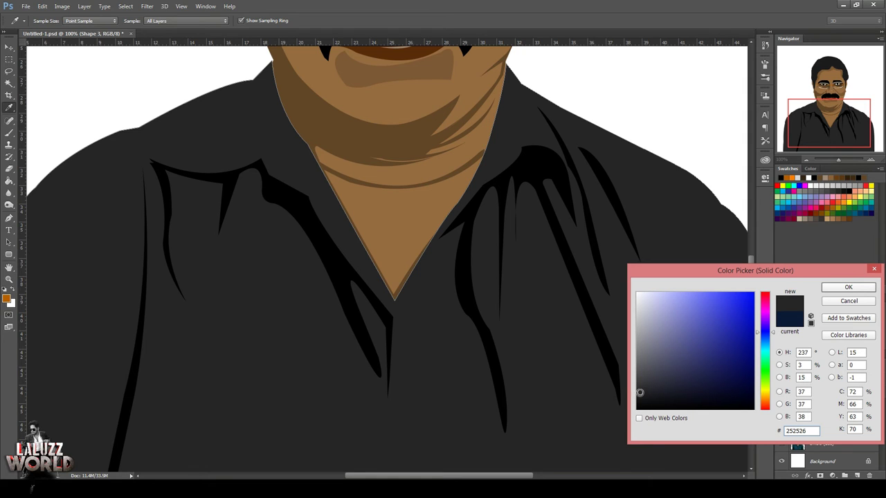
Change the shirt fill to dark green-grey 1e241f and show the reference photo layer on top
{"action": "left_click", "coordinate": [765, 368]}
{"action": "left_click", "coordinate": [656, 389]}
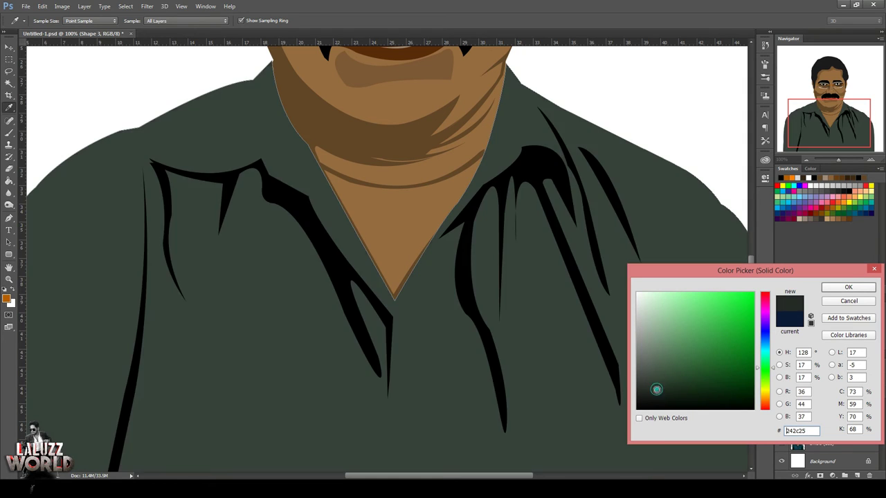
{"action": "left_click", "coordinate": [655, 393]}
{"action": "left_click", "coordinate": [846, 287]}
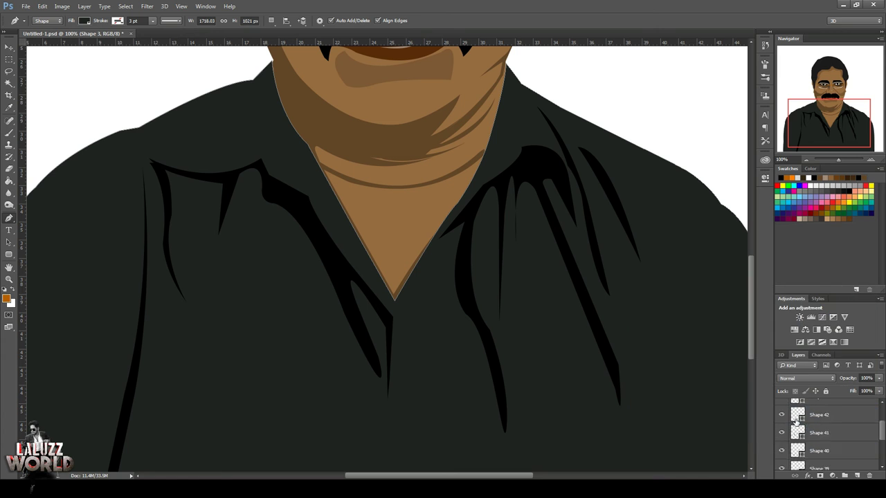
{"action": "left_click", "coordinate": [782, 407]}
Flick the reference photo on and off to compare, then start a chest fold shape
{"action": "left_click", "coordinate": [783, 407]}
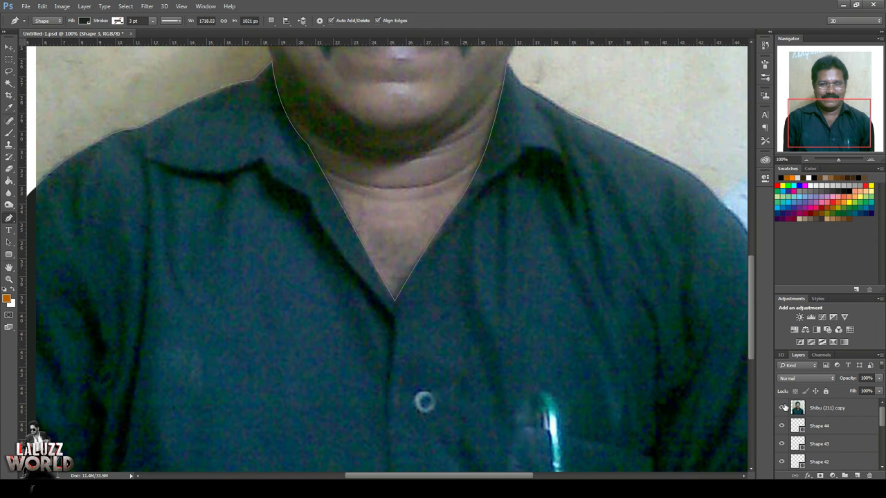
{"action": "left_click", "coordinate": [783, 408]}
{"action": "left_click", "coordinate": [782, 407]}
{"action": "left_click", "coordinate": [783, 408]}
{"action": "left_click", "coordinate": [782, 408]}
{"action": "left_click", "coordinate": [640, 215]}
{"action": "left_click_drag", "start_coordinate": [664, 296], "coordinate": [657, 327]}
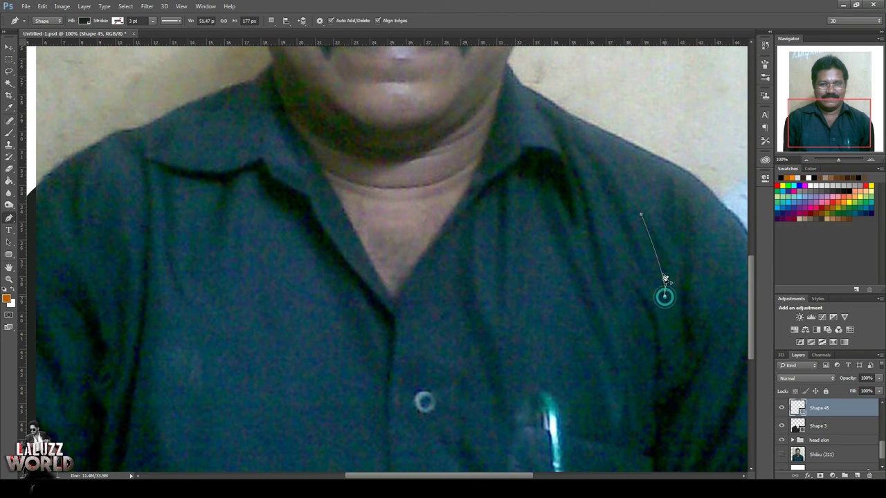
Trace a closed fold shape over the right-chest crease
{"action": "left_click", "coordinate": [646, 212]}
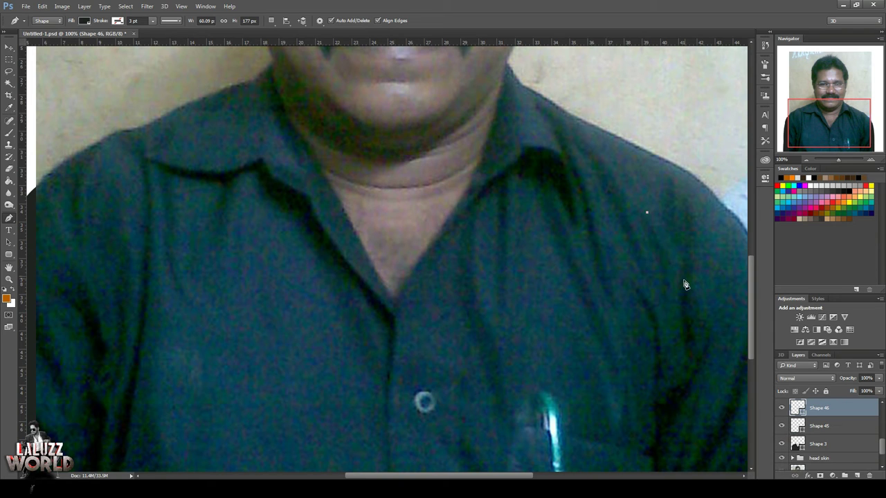
{"action": "mouse_move", "coordinate": [679, 285]}
{"action": "left_mouse_down"}
{"action": "mouse_move", "coordinate": [668, 339]}
{"action": "mouse_move", "coordinate": [697, 364]}
{"action": "left_mouse_up"}
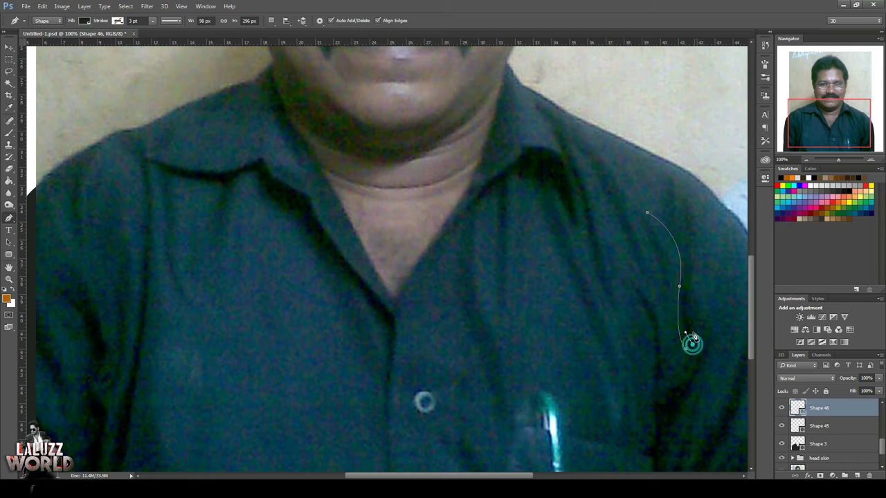
{"action": "left_click", "coordinate": [688, 323]}
{"action": "left_click_drag", "start_coordinate": [690, 275], "coordinate": [702, 256]}
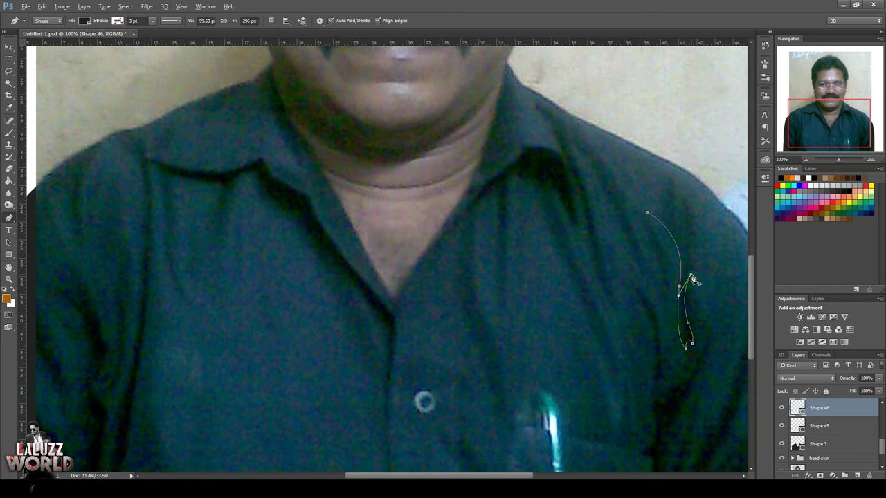
{"action": "left_click_drag", "start_coordinate": [685, 200], "coordinate": [677, 239]}
{"action": "left_click_drag", "start_coordinate": [674, 184], "coordinate": [678, 137]}
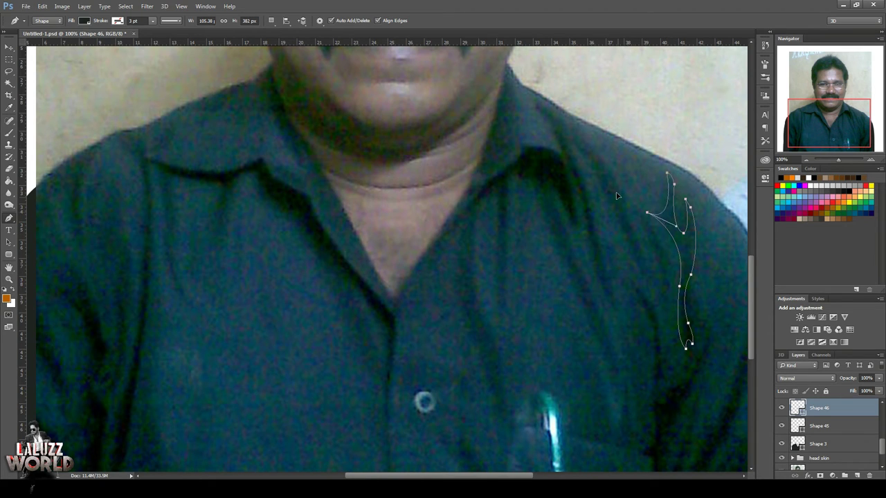
{"action": "left_click", "coordinate": [646, 212]}
Trace a fold running down the shirt toward the pocket with straight-edged points
{"action": "left_click", "coordinate": [635, 296]}
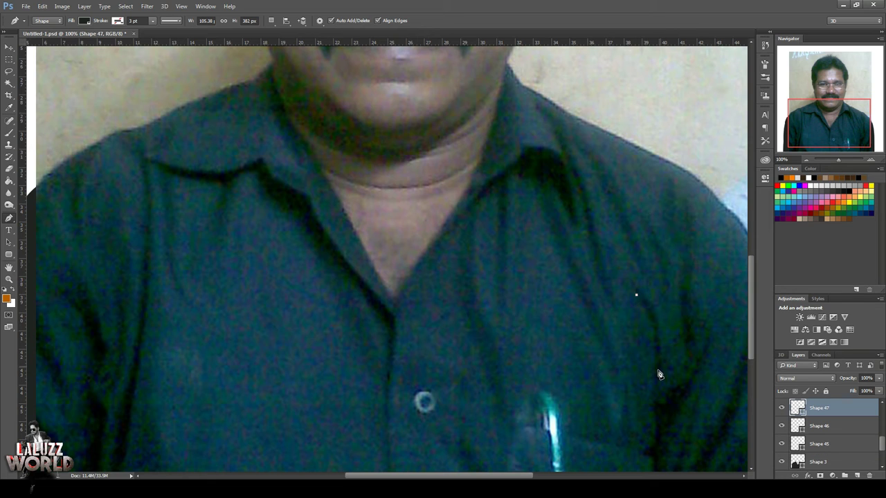
{"action": "left_click_drag", "start_coordinate": [656, 374], "coordinate": [656, 419]}
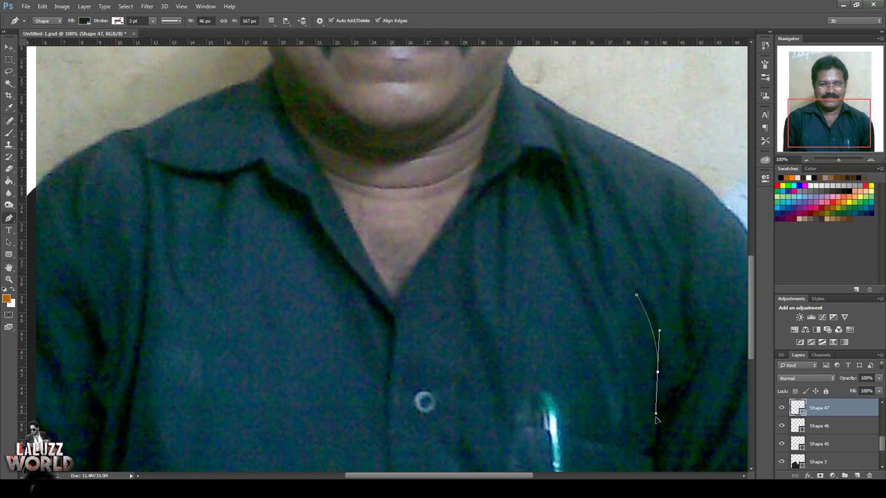
{"action": "left_click", "coordinate": [658, 377]}
{"action": "left_click", "coordinate": [654, 413]}
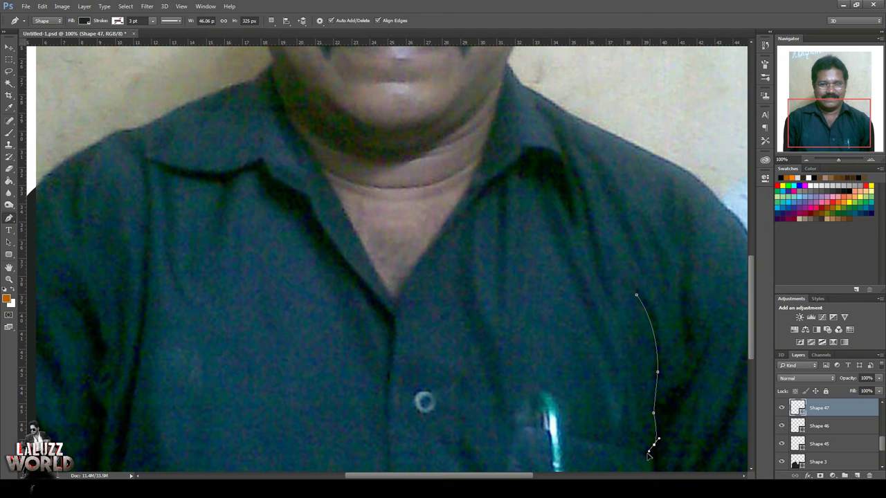
{"action": "left_click", "coordinate": [637, 451]}
{"action": "left_click", "coordinate": [561, 432]}
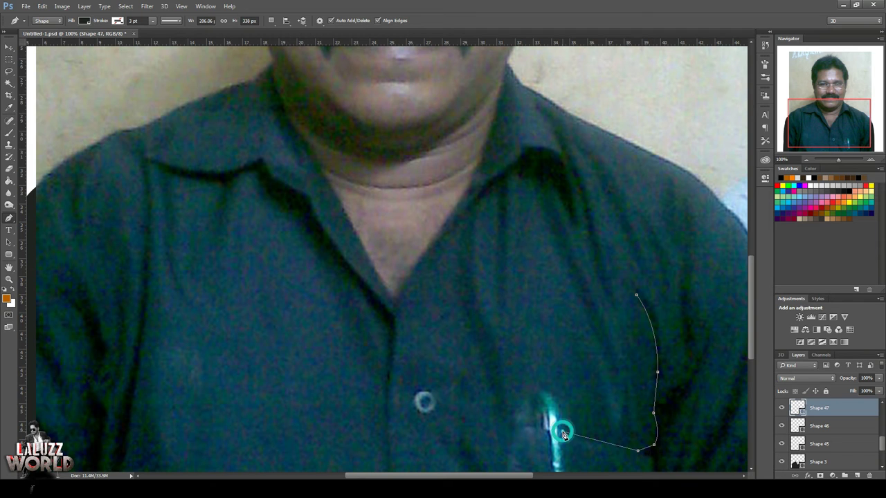
{"action": "left_click", "coordinate": [651, 458]}
{"action": "scroll", "coordinate": [670, 451], "scroll_direction": "down", "scroll_amount": 1}
{"action": "scroll", "coordinate": [670, 451], "scroll_direction": "down", "scroll_amount": 2}
{"action": "scroll", "coordinate": [683, 415], "scroll_direction": "down", "scroll_amount": 1}
{"action": "scroll", "coordinate": [680, 405], "scroll_direction": "down", "scroll_amount": 2}
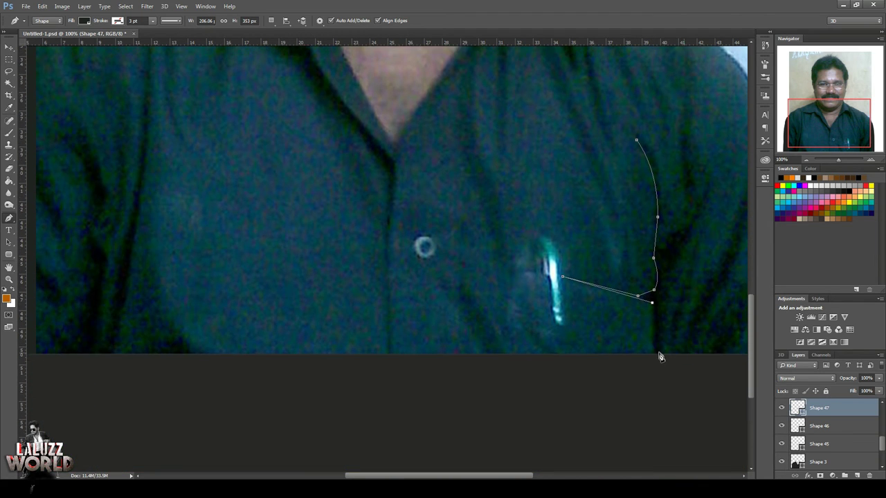
{"action": "scroll", "coordinate": [658, 356], "scroll_direction": "down", "scroll_amount": 1}
{"action": "scroll", "coordinate": [658, 350], "scroll_direction": "up", "scroll_amount": 1}
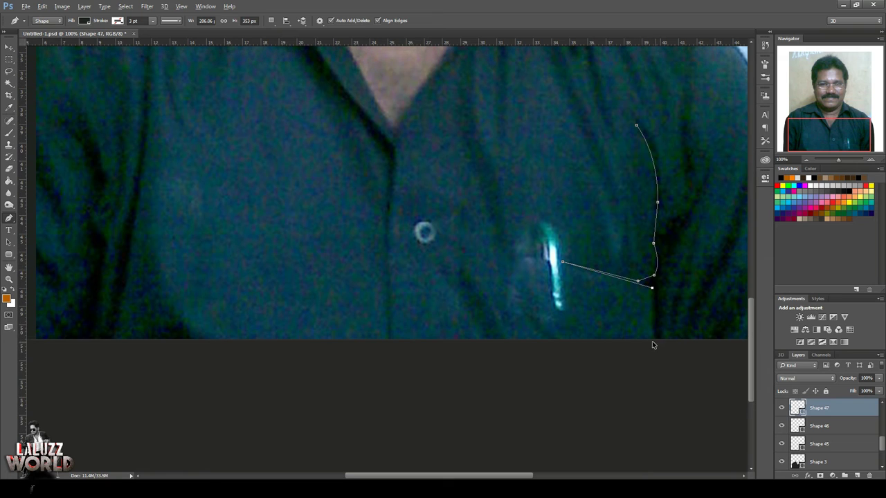
Add a branch curving up toward the shoulder and close the fold shape
{"action": "left_click", "coordinate": [655, 339]}
{"action": "left_click", "coordinate": [671, 252]}
{"action": "left_click_drag", "start_coordinate": [708, 172], "coordinate": [714, 138]}
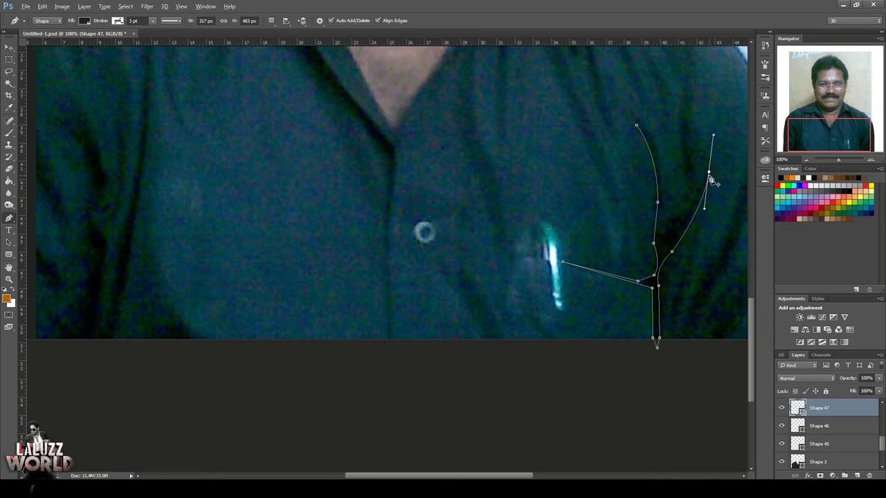
{"action": "left_click", "coordinate": [708, 172], "text": "alt"}
{"action": "mouse_move", "coordinate": [672, 226]}
{"action": "left_mouse_down"}
{"action": "mouse_move", "coordinate": [644, 231]}
{"action": "mouse_move", "coordinate": [665, 199]}
{"action": "left_mouse_up"}
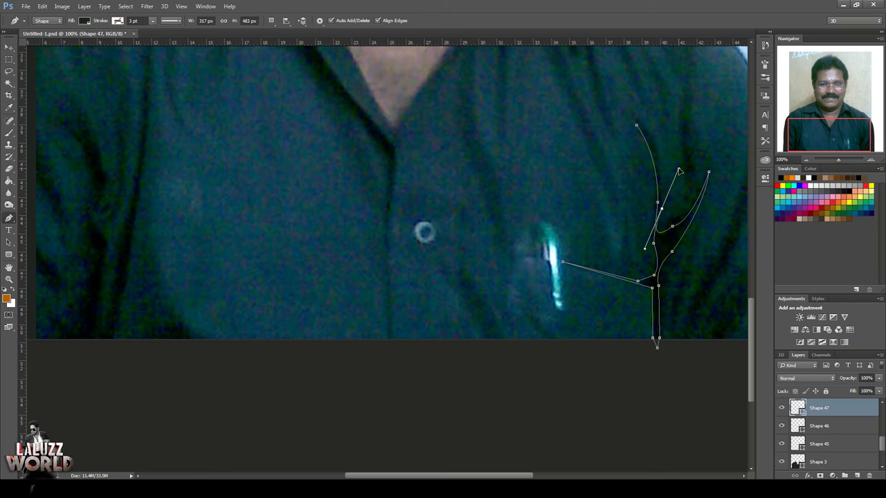
{"action": "left_click", "coordinate": [635, 125]}
Trace a narrow closed fold near the lower right of the shirt
{"action": "left_click_drag", "start_coordinate": [831, 130], "coordinate": [839, 138]}
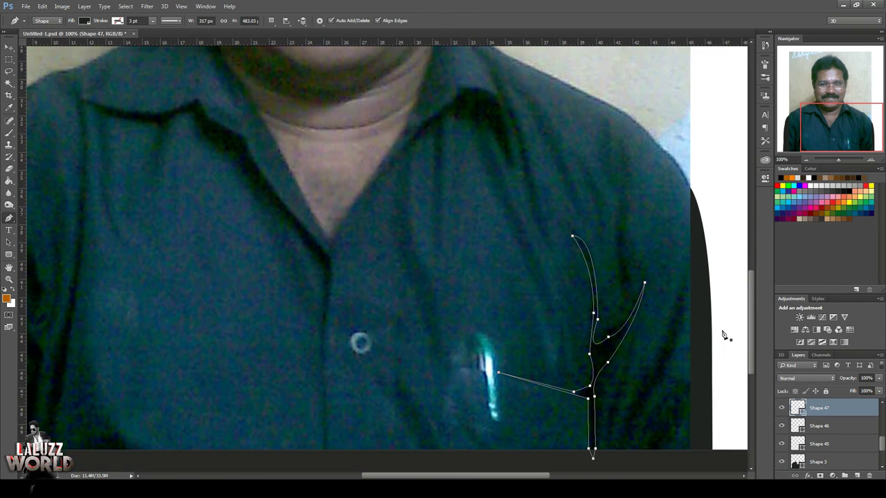
{"action": "left_click", "coordinate": [613, 434]}
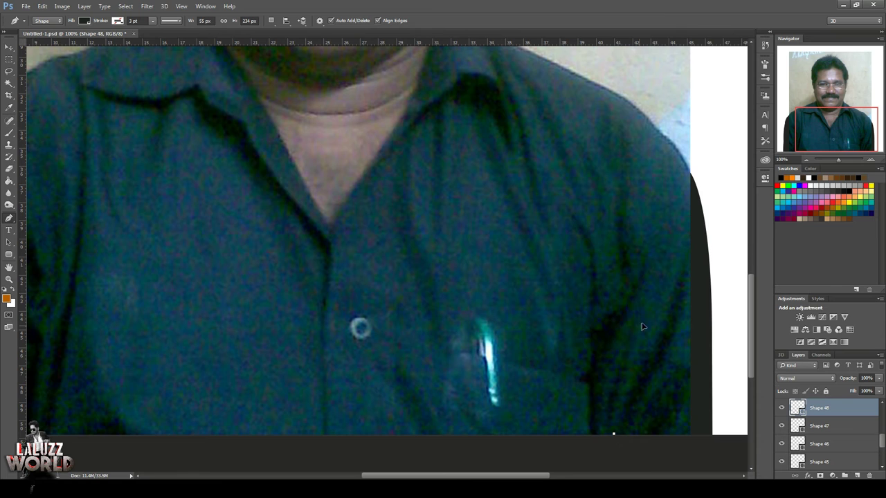
{"action": "left_click_drag", "start_coordinate": [636, 326], "coordinate": [671, 260]}
{"action": "left_click_drag", "start_coordinate": [635, 326], "coordinate": [638, 313]}
{"action": "left_click", "coordinate": [639, 313]}
{"action": "left_click", "coordinate": [613, 434]}
{"action": "mouse_move", "coordinate": [613, 435]}
{"action": "left_mouse_down"}
{"action": "mouse_move", "coordinate": [623, 433]}
{"action": "mouse_move", "coordinate": [613, 408]}
{"action": "left_mouse_up"}
{"action": "scroll", "coordinate": [619, 440], "scroll_direction": "down", "scroll_amount": 1}
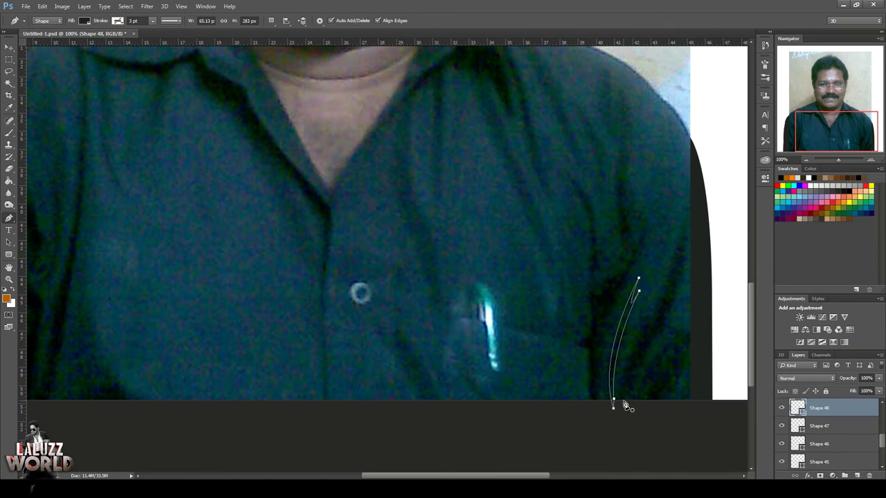
Trace a closed fold along the shoulder edge with a sharp top corner
{"action": "left_click", "coordinate": [623, 399]}
{"action": "left_click_drag", "start_coordinate": [647, 327], "coordinate": [674, 306]}
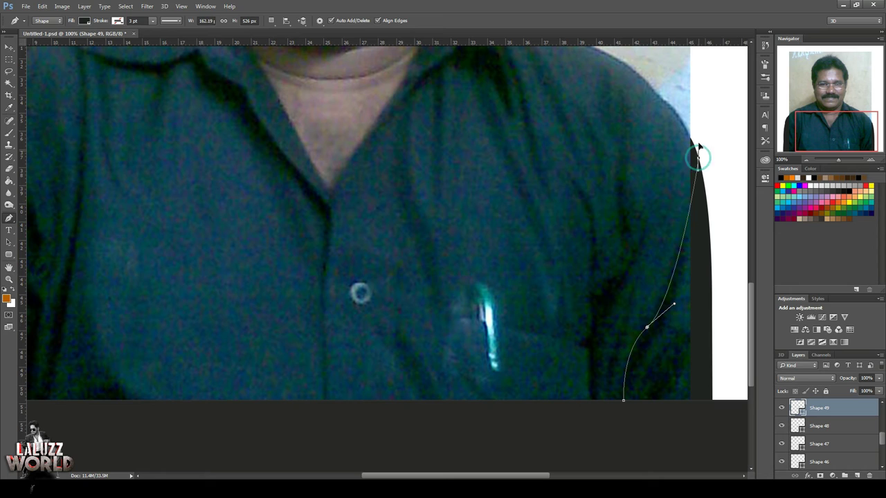
{"action": "left_click_drag", "start_coordinate": [698, 159], "coordinate": [704, 126]}
{"action": "left_click", "coordinate": [698, 160]}
{"action": "left_click_drag", "start_coordinate": [663, 327], "coordinate": [631, 392]}
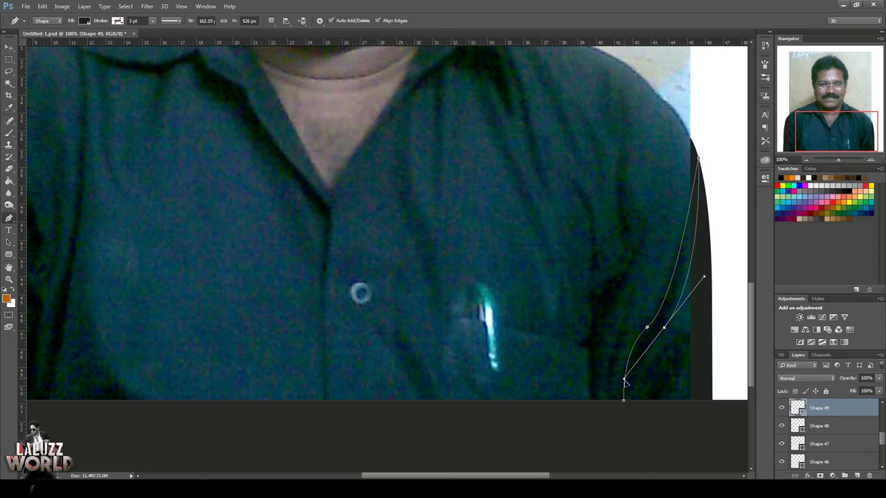
{"action": "left_click", "coordinate": [624, 400]}
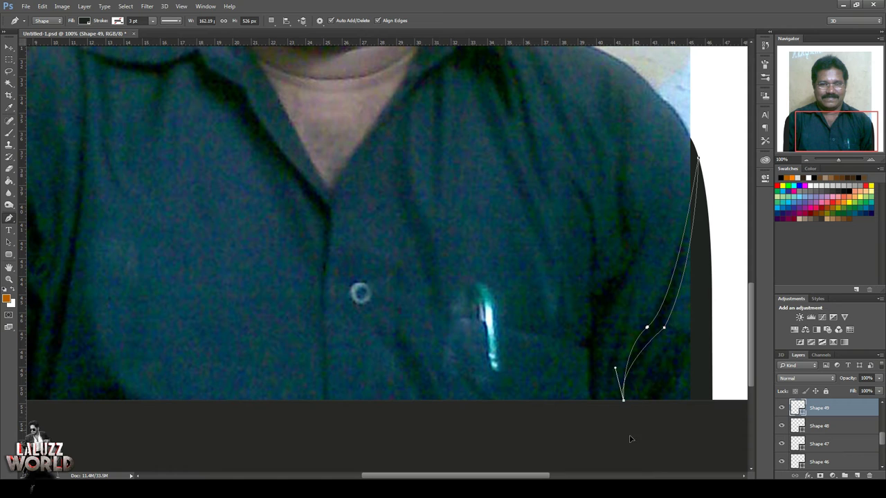
Start a small sleeve fold path, then hide the reference photo
{"action": "left_click", "coordinate": [641, 389]}
{"action": "left_click_drag", "start_coordinate": [709, 320], "coordinate": [747, 320]}
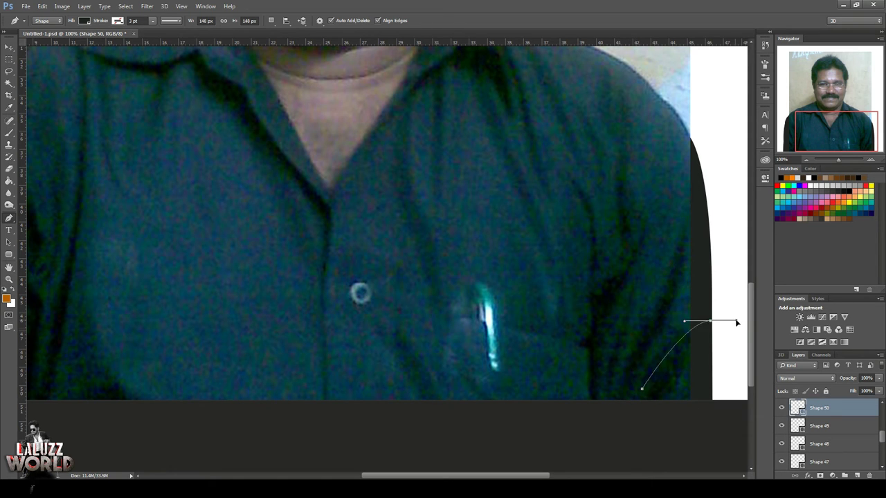
{"action": "left_click", "coordinate": [710, 321], "text": "alt"}
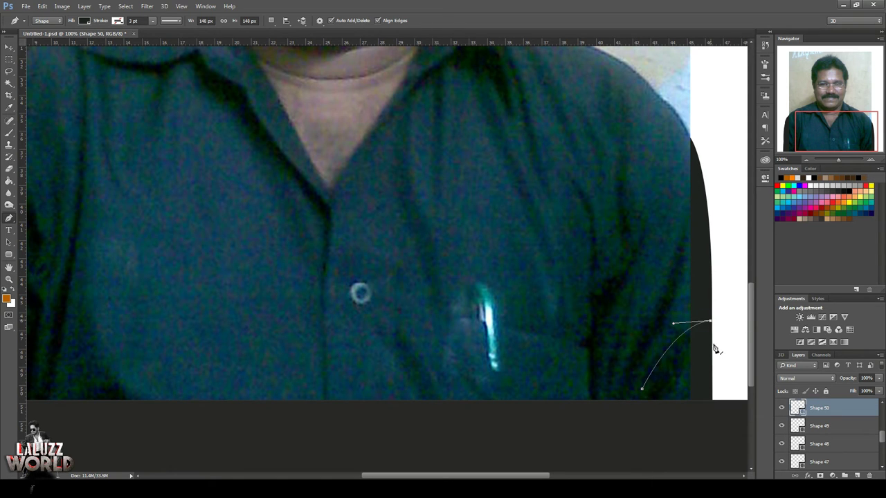
{"action": "left_click_drag", "start_coordinate": [657, 403], "coordinate": [652, 450]}
{"action": "left_click", "coordinate": [658, 402], "text": "alt"}
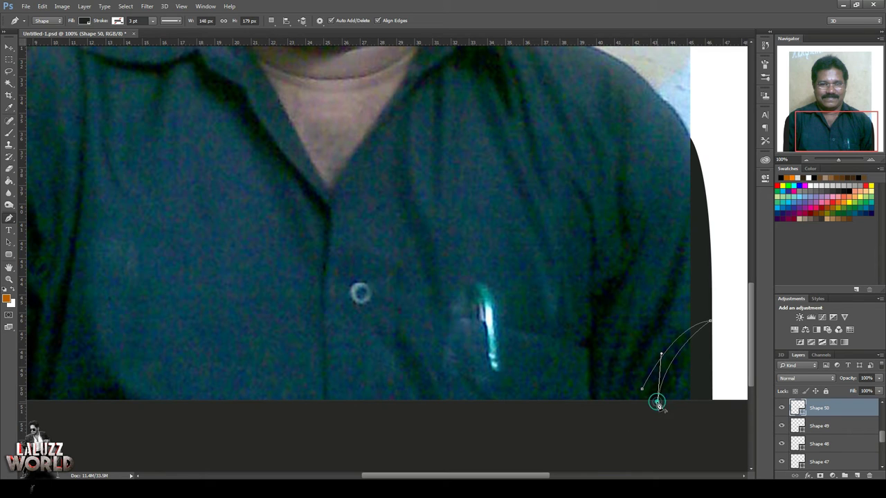
{"action": "left_click_drag", "start_coordinate": [660, 354], "coordinate": [662, 366]}
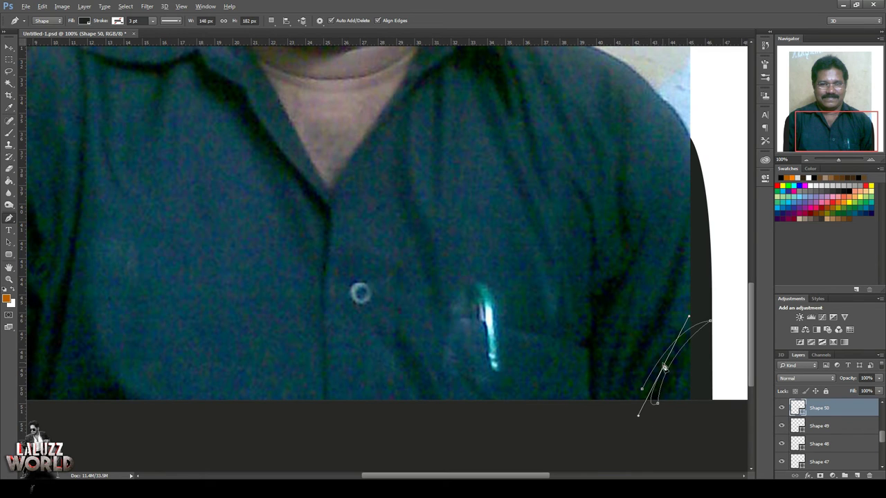
{"action": "scroll", "coordinate": [852, 430], "scroll_direction": "down", "scroll_amount": 3}
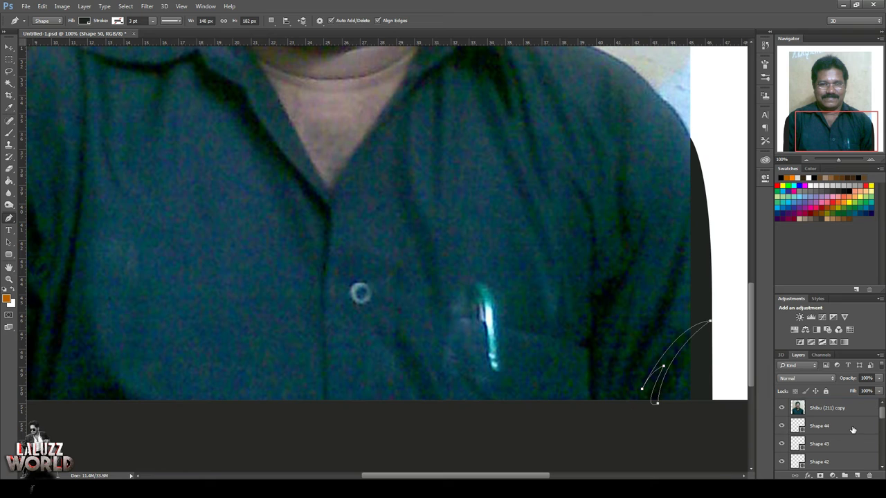
{"action": "left_click", "coordinate": [782, 410]}
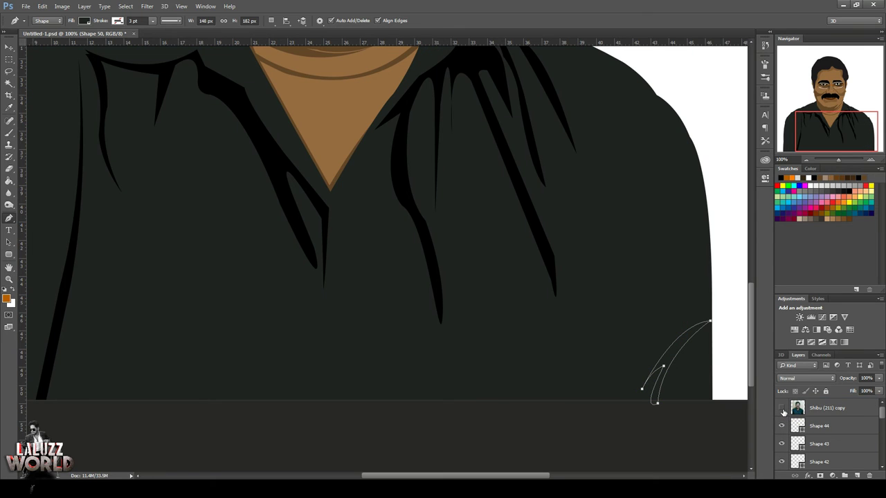
Move Shape 50 up to sit just under the photo copy layer
{"action": "left_click", "coordinate": [781, 409]}
{"action": "scroll", "coordinate": [830, 425], "scroll_direction": "up", "scroll_amount": 2}
{"action": "key", "text": "v"}
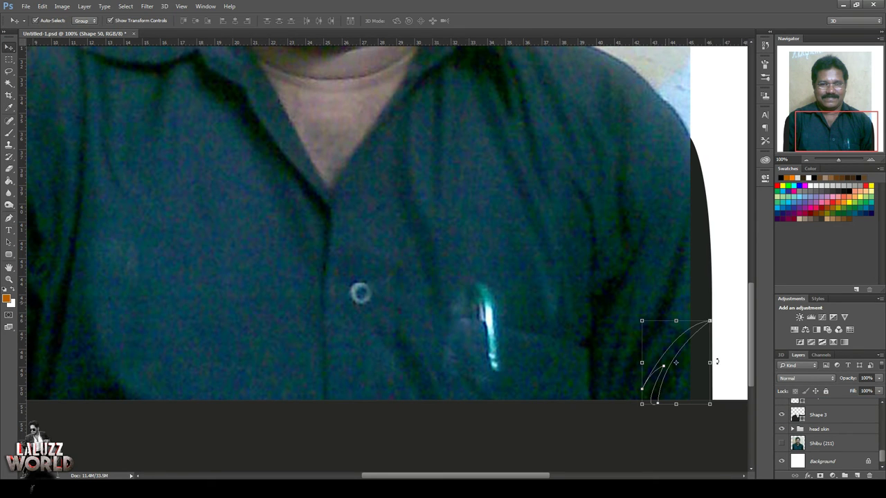
{"action": "scroll", "coordinate": [830, 425], "scroll_direction": "up", "scroll_amount": 2}
{"action": "scroll", "coordinate": [831, 426], "scroll_direction": "up", "scroll_amount": 2}
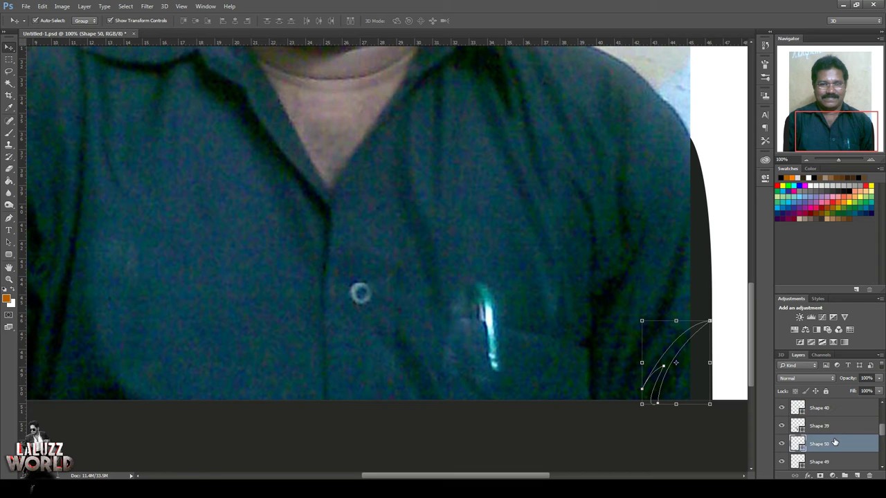
{"action": "left_click_drag", "start_coordinate": [834, 442], "coordinate": [837, 434]}
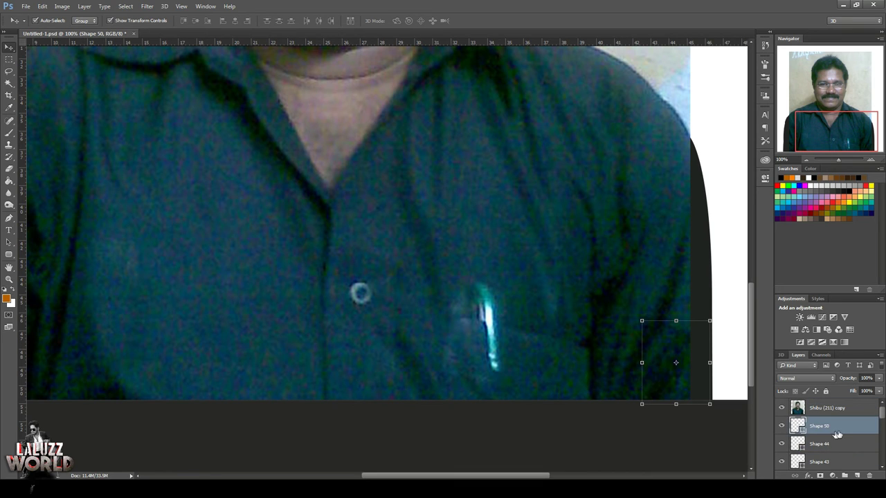
{"action": "scroll", "coordinate": [844, 427], "scroll_direction": "down", "scroll_amount": 5}
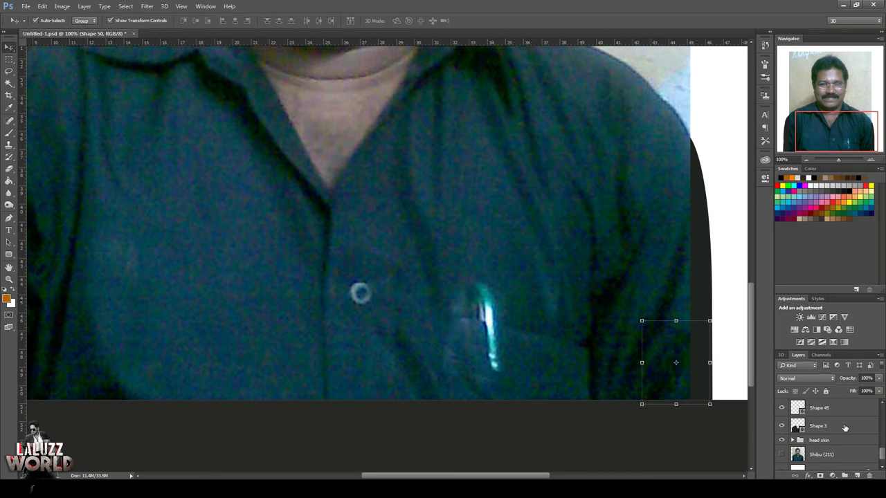
{"action": "scroll", "coordinate": [844, 427], "scroll_direction": "up", "scroll_amount": 5}
{"action": "left_click", "coordinate": [782, 407]}
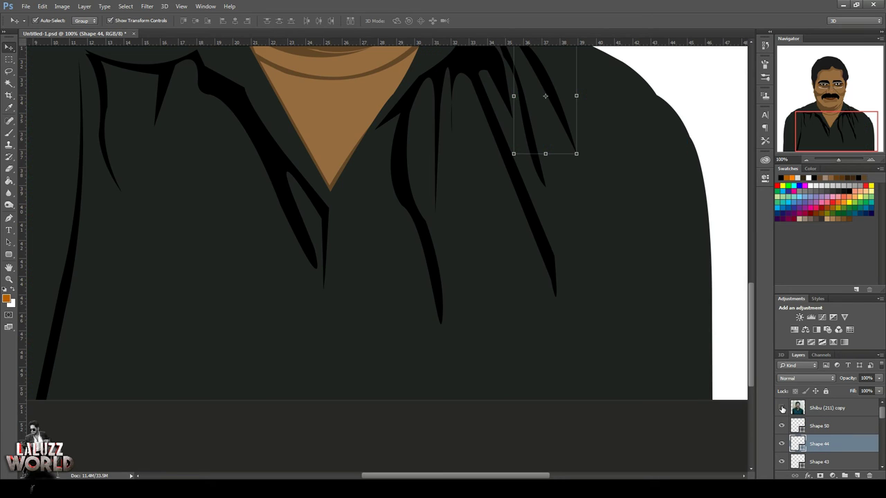
Apply a black fill to the Shape 43 and Shape 44 fold layers
{"action": "double_click", "coordinate": [830, 457]}
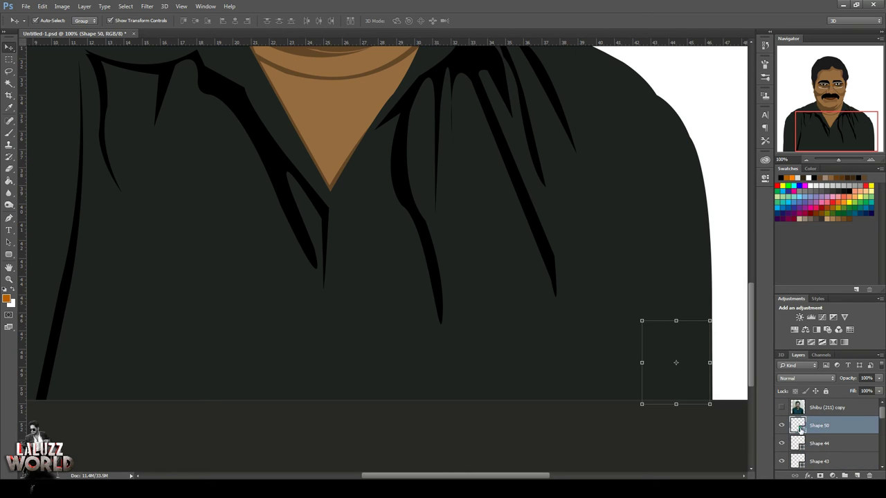
{"action": "left_click", "coordinate": [849, 288]}
{"action": "double_click", "coordinate": [797, 445]}
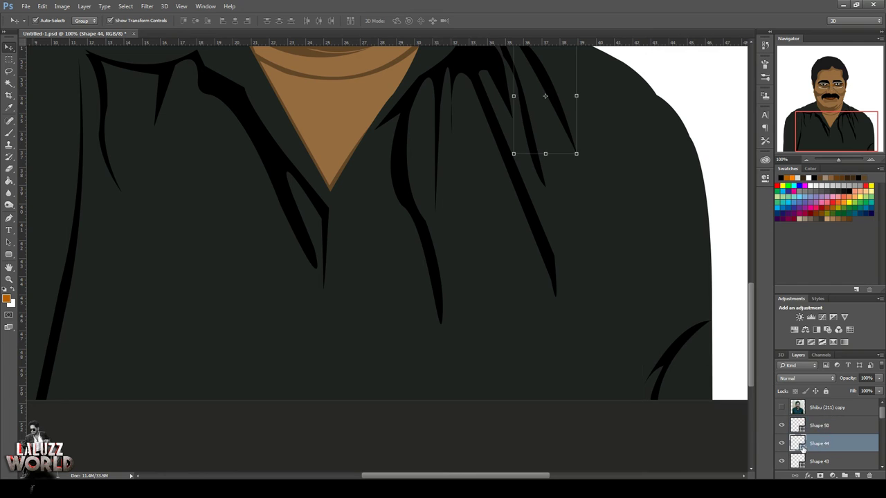
{"action": "left_click", "coordinate": [846, 289]}
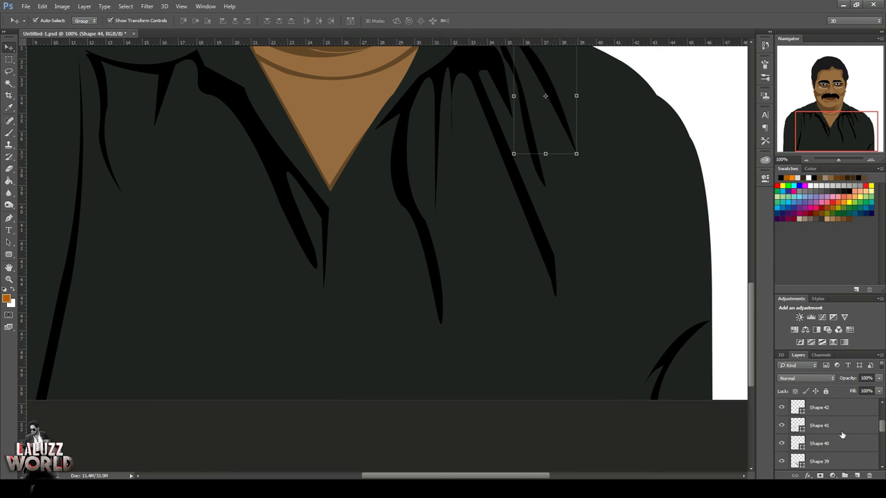
{"action": "scroll", "coordinate": [841, 447], "scroll_direction": "down", "scroll_amount": 1}
Step through the fold layers (Shapes 43, 42, 39) down to Shape 48
{"action": "left_click", "coordinate": [837, 446]}
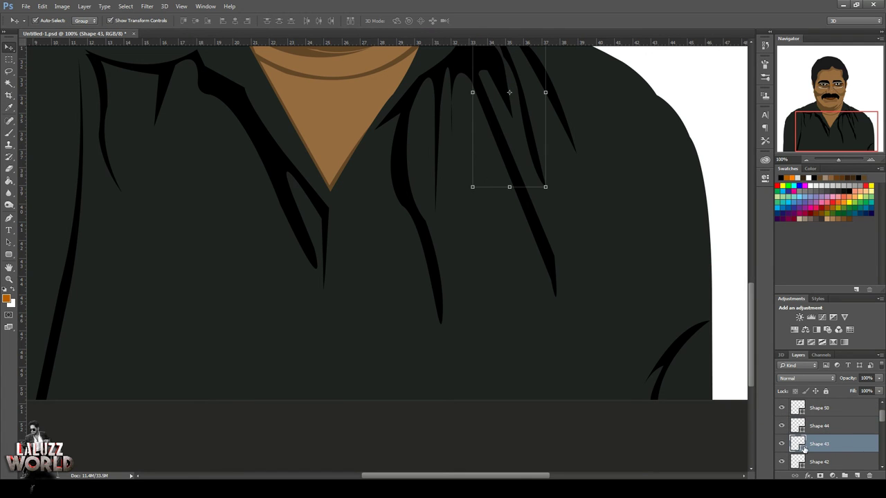
{"action": "scroll", "coordinate": [833, 443], "scroll_direction": "down", "scroll_amount": 1}
{"action": "left_click", "coordinate": [833, 444]}
{"action": "left_click", "coordinate": [837, 460]}
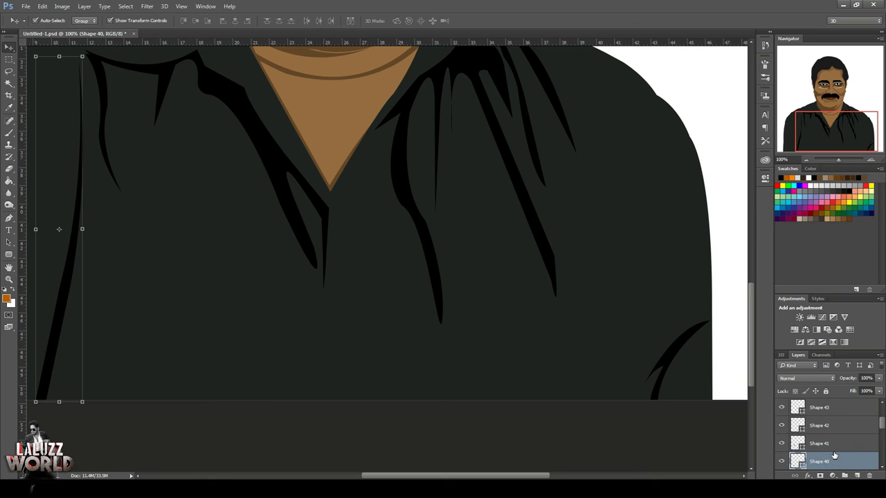
{"action": "scroll", "coordinate": [838, 446], "scroll_direction": "down", "scroll_amount": 2}
{"action": "left_click", "coordinate": [841, 427]}
{"action": "scroll", "coordinate": [840, 442], "scroll_direction": "down", "scroll_amount": 1}
{"action": "left_click", "coordinate": [841, 443]}
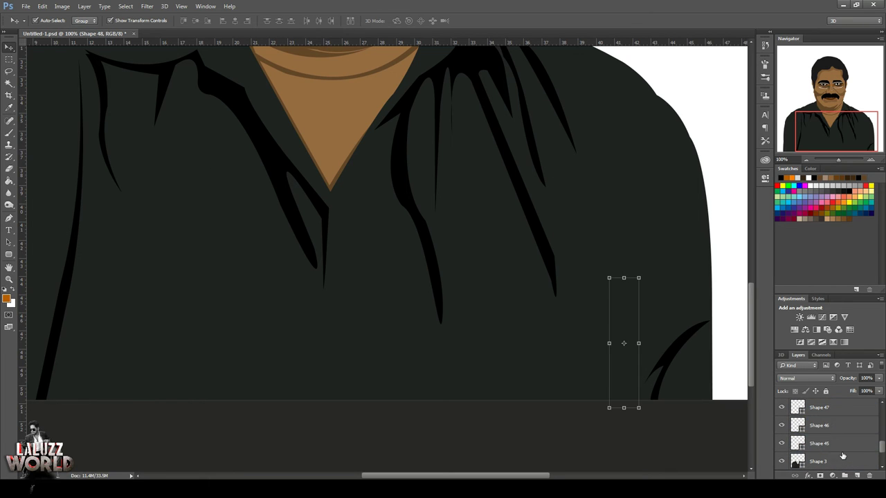
Fill the Shape 48, Shape 47 and Shape 46 folds with black
{"action": "double_click", "coordinate": [797, 446]}
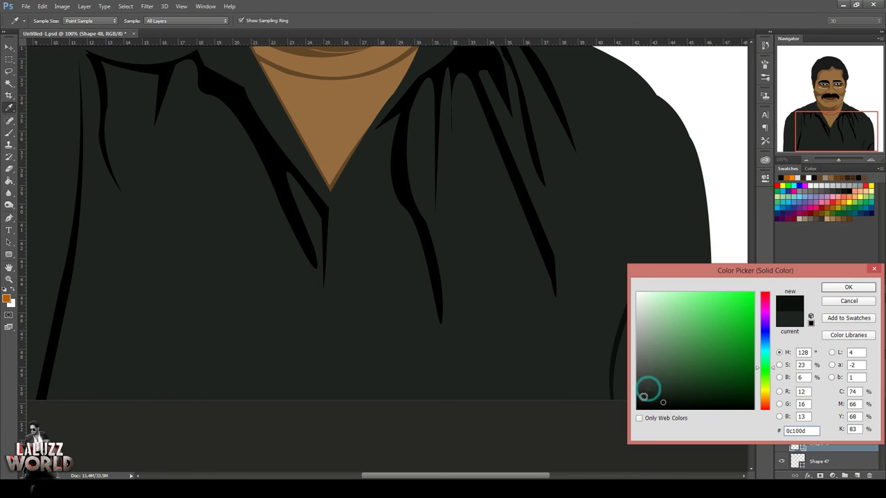
{"action": "left_click", "coordinate": [837, 291]}
{"action": "scroll", "coordinate": [865, 442], "scroll_direction": "down", "scroll_amount": 2}
{"action": "left_click", "coordinate": [845, 424]}
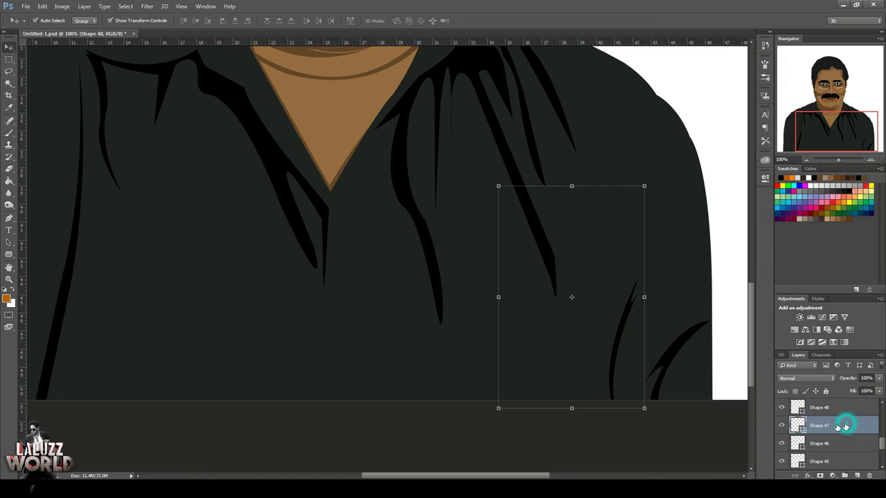
{"action": "double_click", "coordinate": [797, 424]}
{"action": "left_click", "coordinate": [858, 290]}
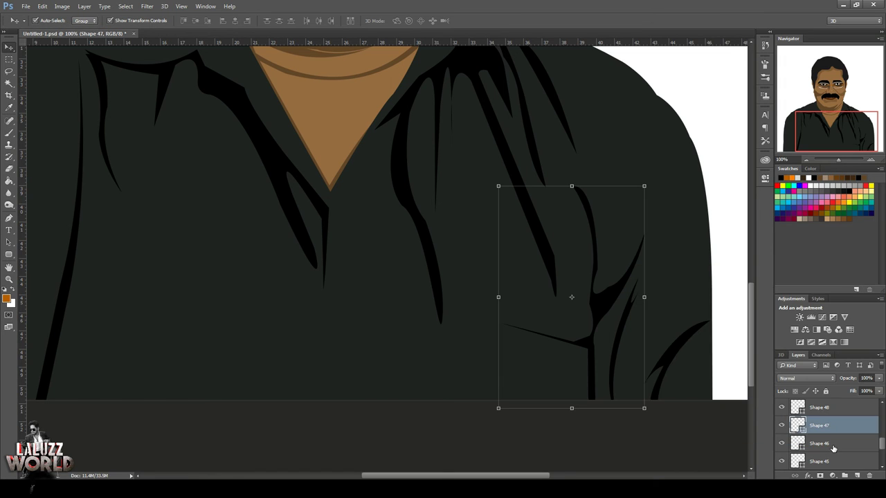
{"action": "left_click", "coordinate": [832, 444]}
{"action": "double_click", "coordinate": [803, 449]}
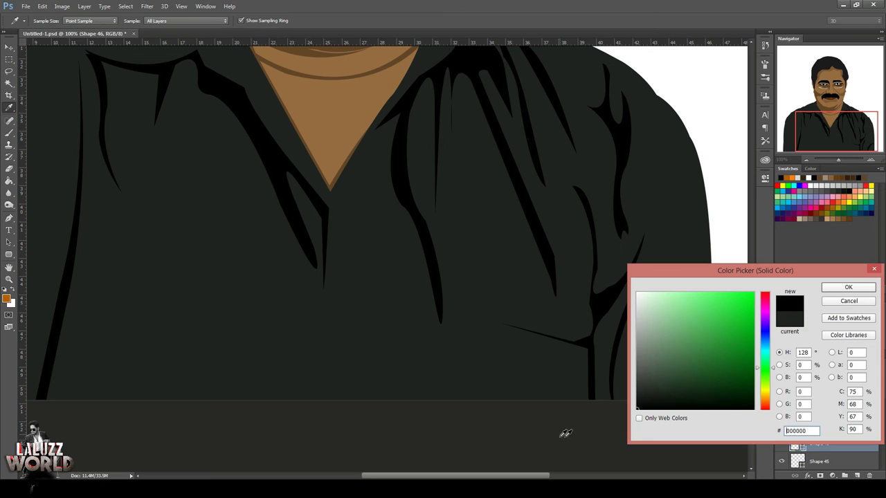
{"action": "left_click", "coordinate": [847, 287]}
Fill the Shape 45 fold with black
{"action": "left_click", "coordinate": [821, 462]}
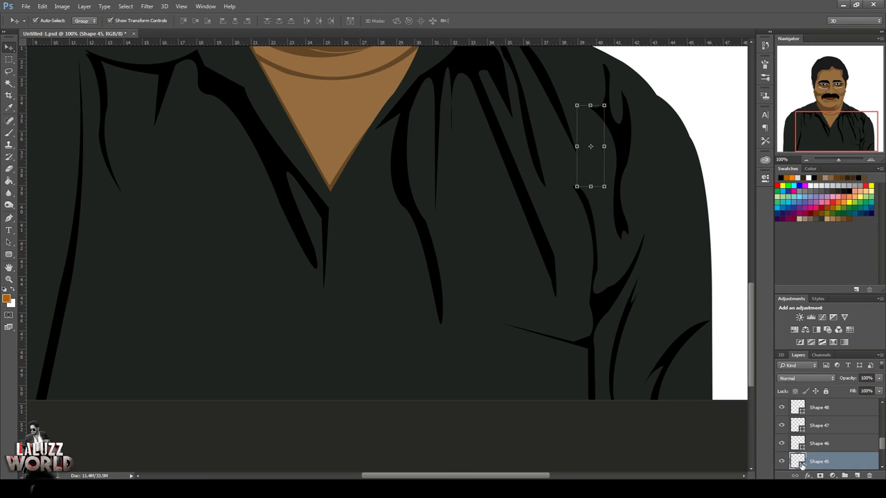
{"action": "double_click", "coordinate": [802, 464]}
{"action": "left_click", "coordinate": [666, 390]}
{"action": "left_click", "coordinate": [847, 286]}
{"action": "scroll", "coordinate": [837, 425], "scroll_direction": "up", "scroll_amount": 5}
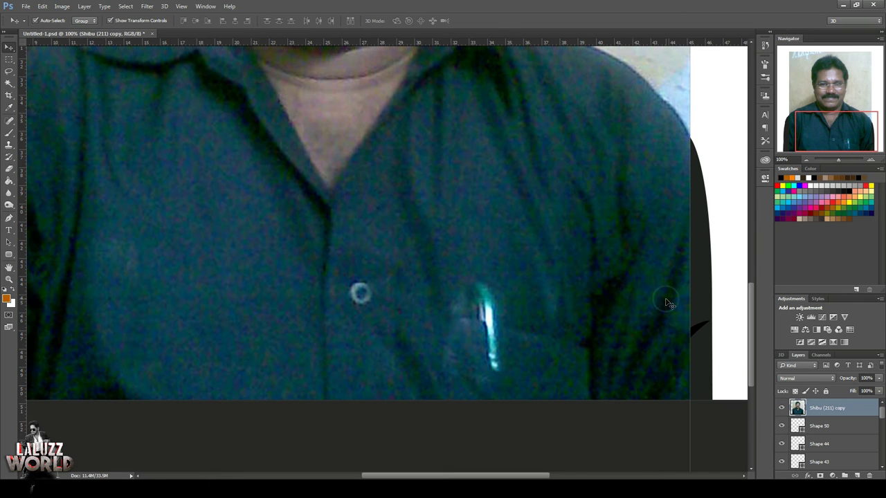
Fill Shape 49 with black and toggle the reference photo back on
{"action": "right_click", "coordinate": [668, 302]}
{"action": "left_click", "coordinate": [691, 316]}
{"action": "double_click", "coordinate": [798, 408]}
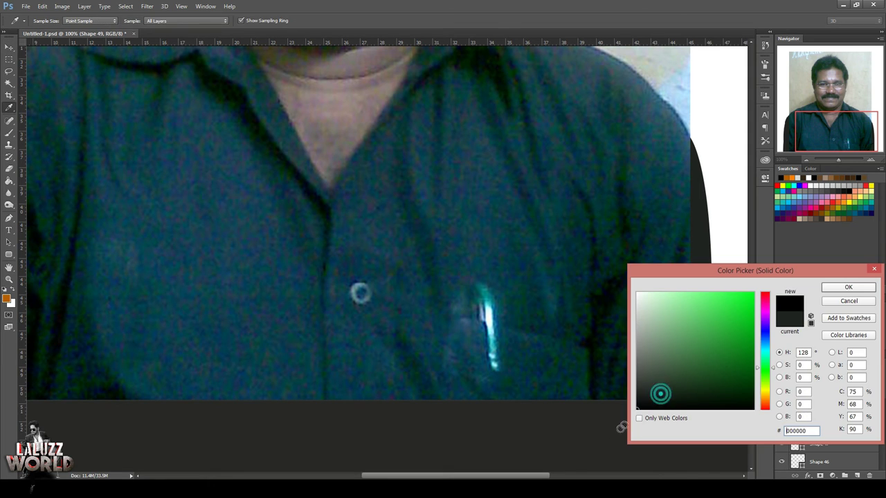
{"action": "left_click", "coordinate": [850, 287]}
{"action": "scroll", "coordinate": [788, 416], "scroll_direction": "up", "scroll_amount": 3}
{"action": "left_click", "coordinate": [783, 408]}
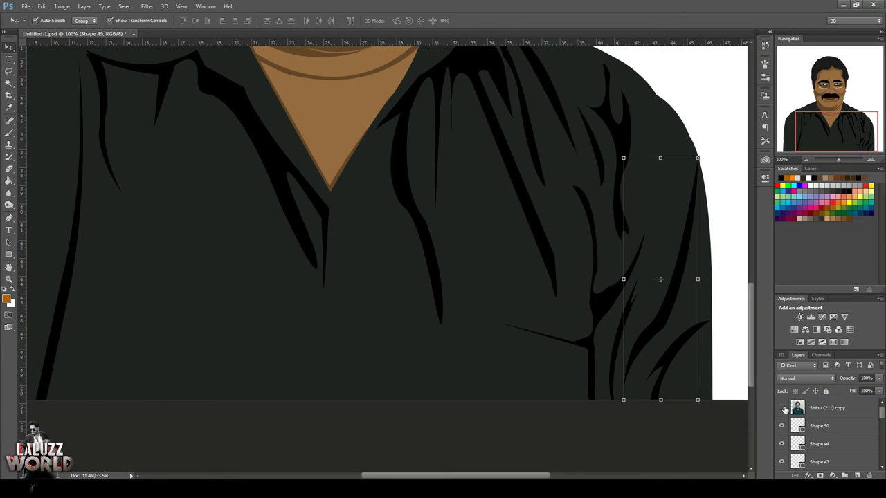
{"action": "left_click", "coordinate": [782, 408]}
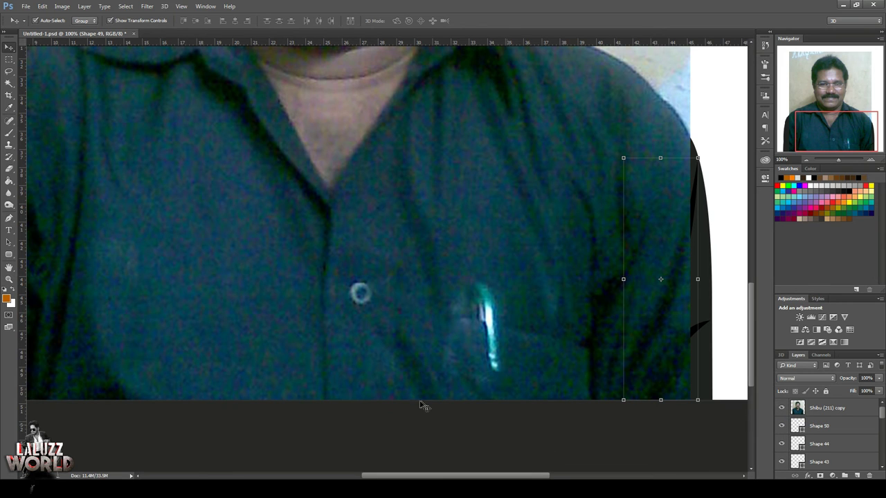
Set the Pen tool to Shape mode with a black fill
{"action": "left_click", "coordinate": [9, 219]}
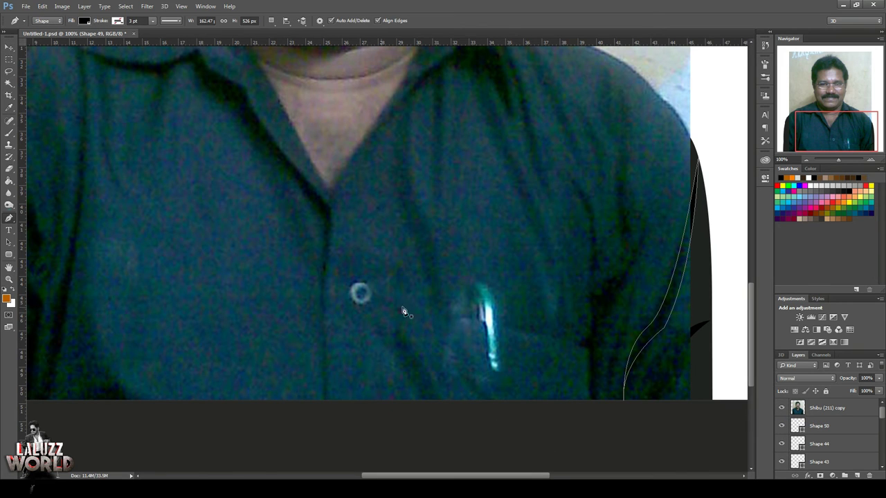
{"action": "left_click", "coordinate": [84, 20]}
{"action": "left_click", "coordinate": [119, 68]}
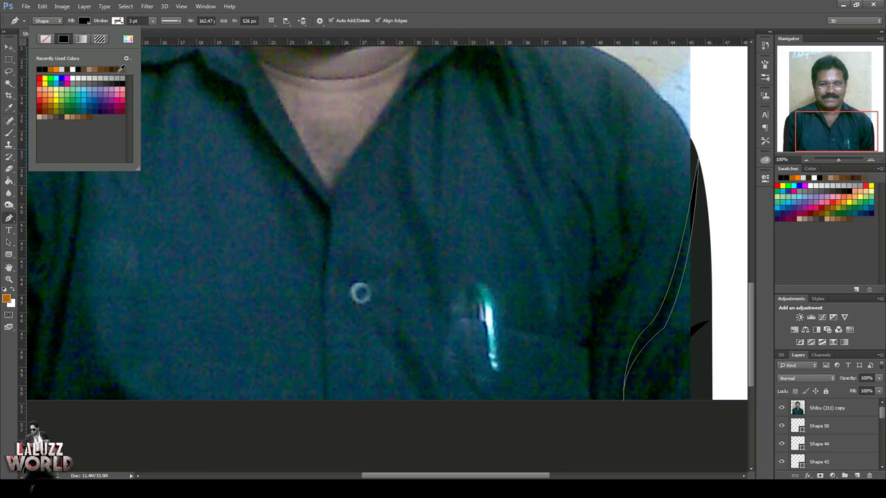
{"action": "left_click", "coordinate": [128, 39]}
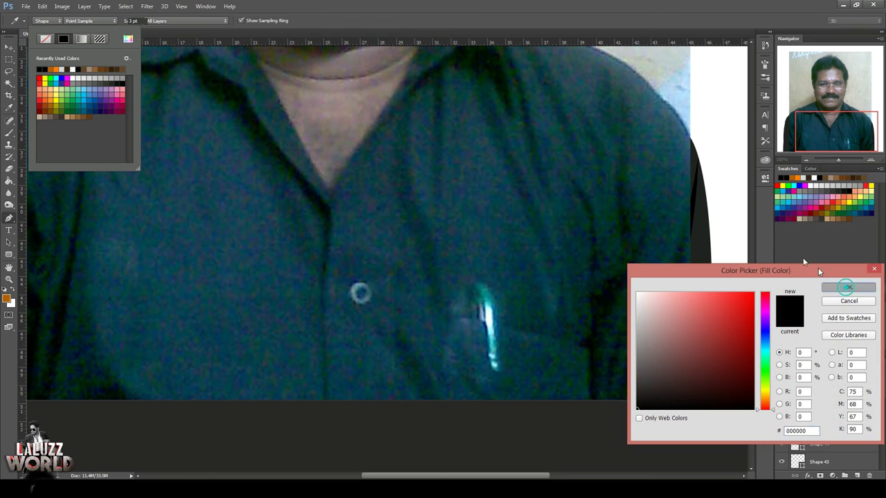
{"action": "left_click", "coordinate": [849, 287]}
Draw a thin fold shape running down toward the chest pocket
{"action": "left_click", "coordinate": [475, 318]}
{"action": "left_click", "coordinate": [460, 318]}
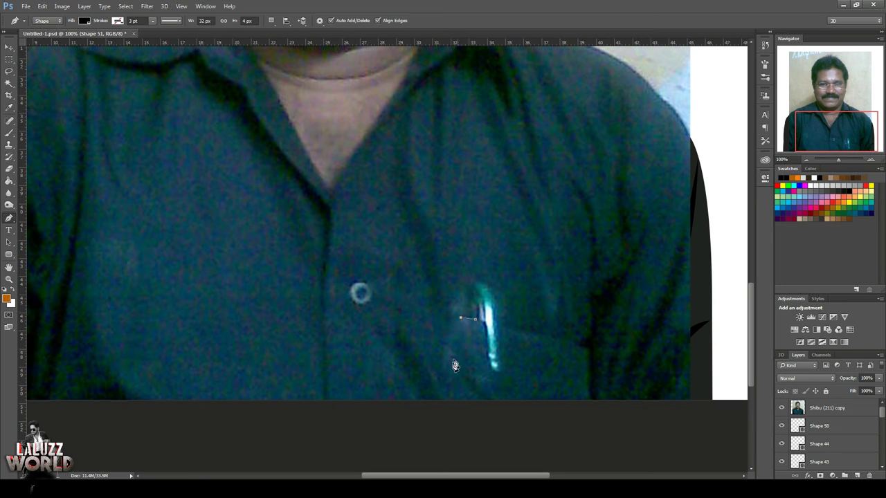
{"action": "left_click", "coordinate": [441, 367]}
{"action": "left_click_drag", "start_coordinate": [403, 208], "coordinate": [419, 205]}
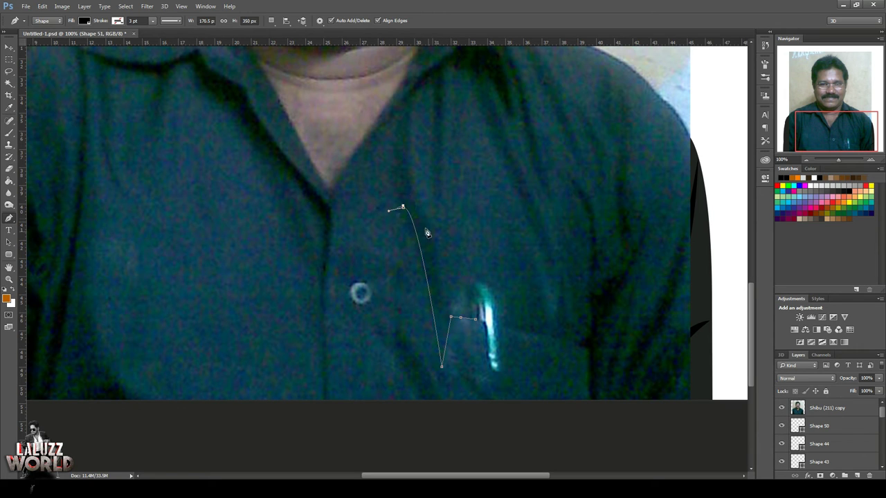
{"action": "left_click", "coordinate": [781, 408]}
{"action": "left_click", "coordinate": [781, 408]}
{"action": "left_click", "coordinate": [781, 408]}
{"action": "left_click_drag", "start_coordinate": [441, 302], "coordinate": [451, 388]}
{"action": "left_click_drag", "start_coordinate": [453, 316], "coordinate": [455, 336]}
Hide the reference photo, undo the stray extra shape, and zoom out to the whole portrait
{"action": "left_click", "coordinate": [782, 409]}
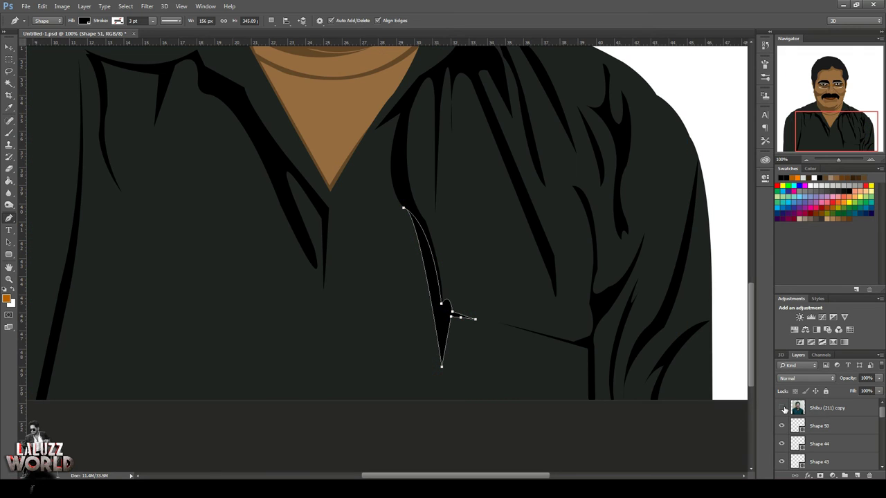
{"action": "left_click", "coordinate": [394, 385]}
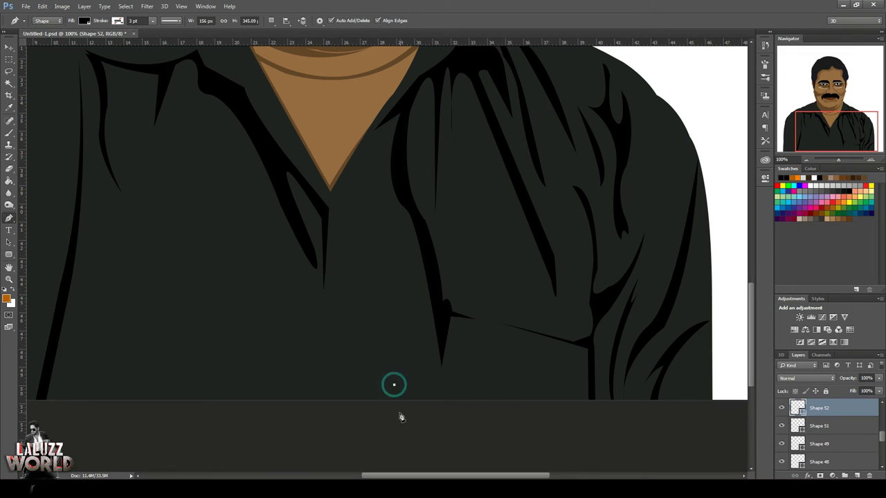
{"action": "key", "text": "ctrl+z"}
{"action": "key", "text": "v"}
{"action": "left_click", "coordinate": [542, 441]}
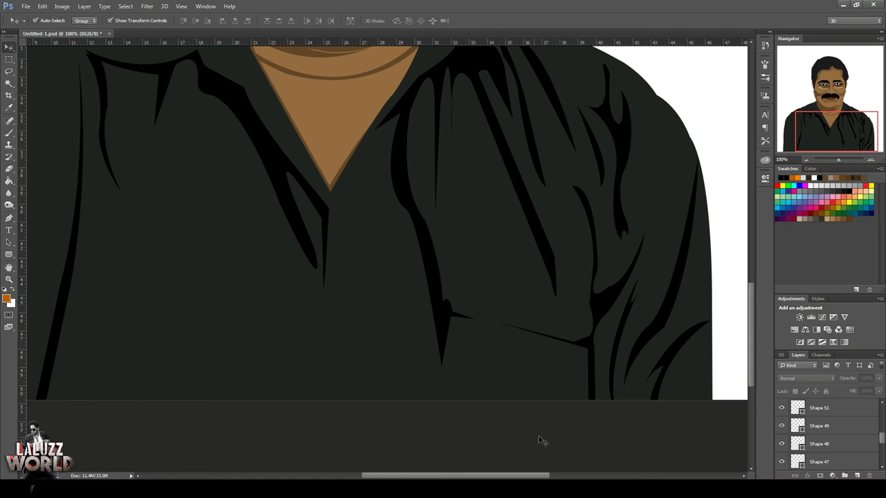
{"action": "left_click", "coordinate": [806, 160]}
Frame the shirt and compare the drawing against the reference photo
{"action": "left_click", "coordinate": [806, 160]}
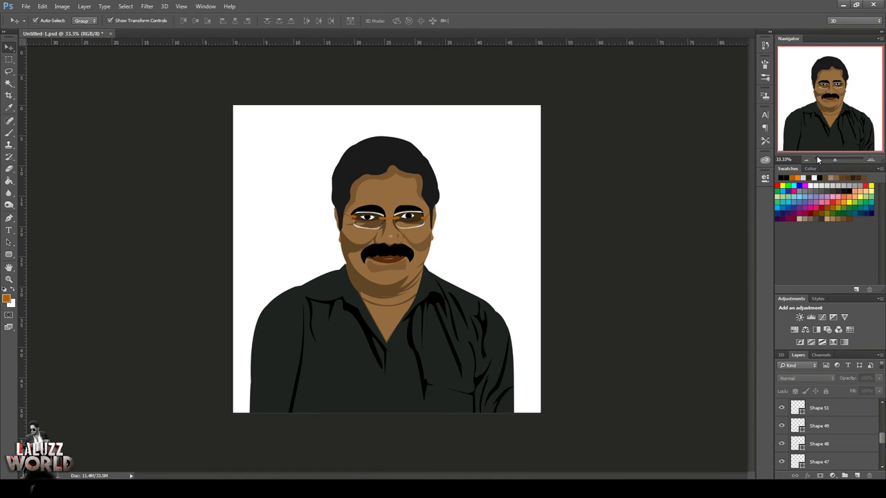
{"action": "left_click", "coordinate": [870, 160]}
{"action": "left_click", "coordinate": [871, 160]}
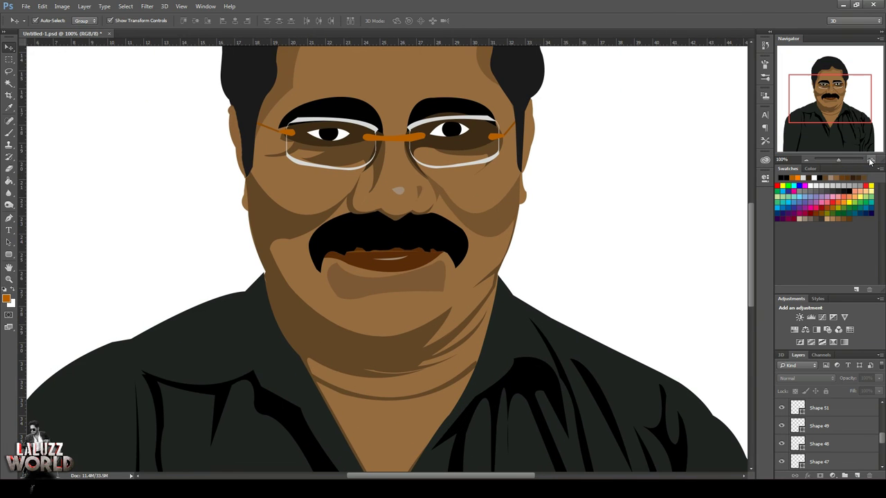
{"action": "left_click_drag", "start_coordinate": [822, 112], "coordinate": [823, 141]}
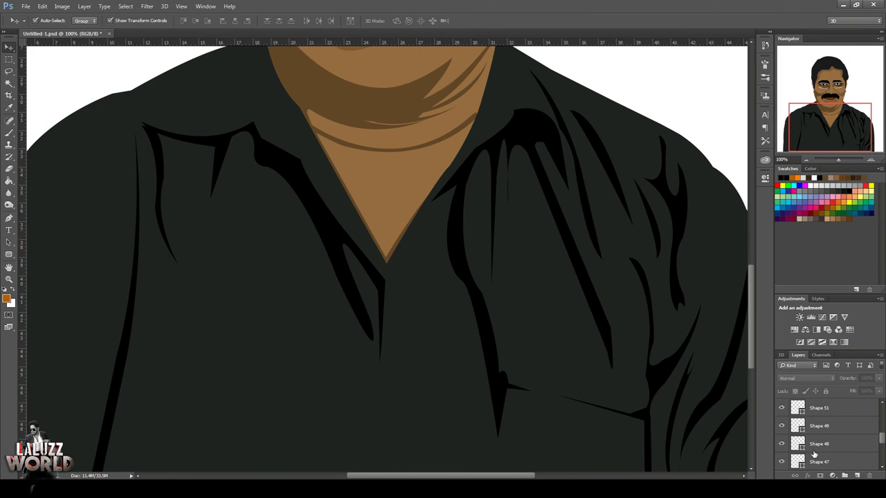
{"action": "scroll", "coordinate": [806, 419], "scroll_direction": "up", "scroll_amount": 3}
{"action": "left_click", "coordinate": [781, 408]}
{"action": "left_click", "coordinate": [781, 407]}
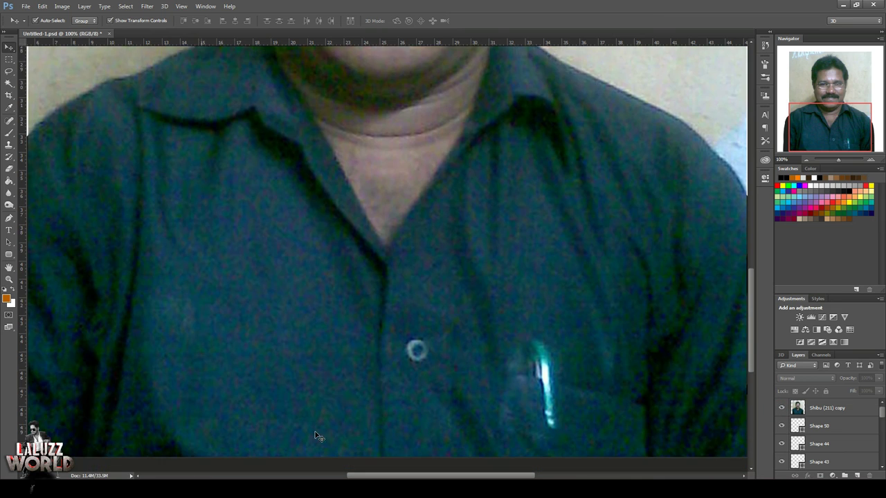
{"action": "scroll", "coordinate": [339, 429], "scroll_direction": "down", "scroll_amount": 3}
{"action": "scroll", "coordinate": [339, 429], "scroll_direction": "up", "scroll_amount": 1}
Start a Pen shape for the fold sliver below the button, filled black
{"action": "key", "text": "p"}
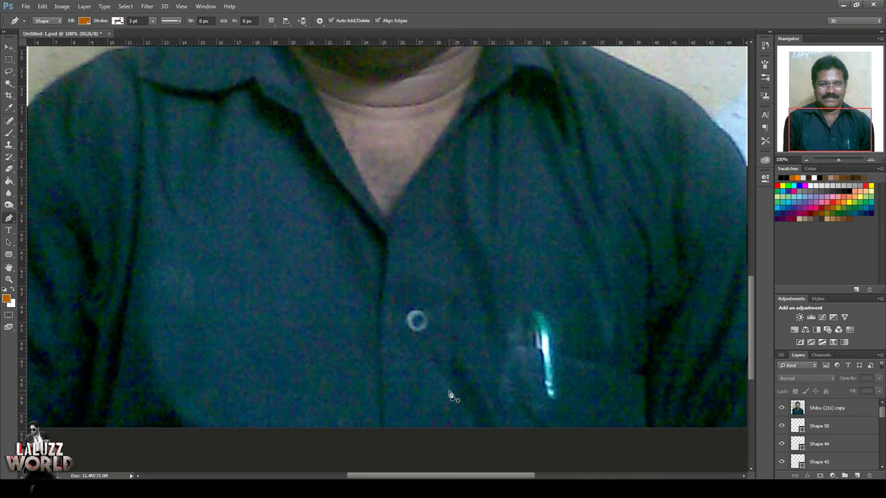
{"action": "left_click", "coordinate": [482, 442]}
{"action": "left_click", "coordinate": [451, 395]}
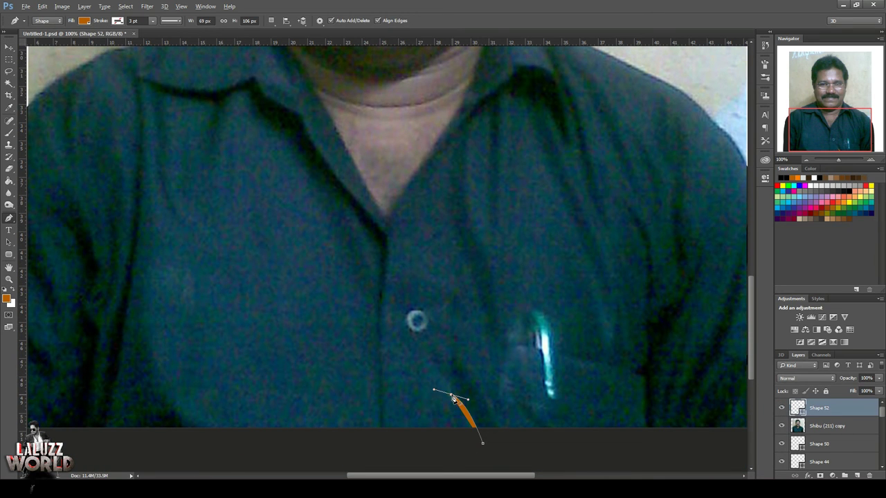
{"action": "double_click", "coordinate": [797, 407]}
{"action": "left_click", "coordinate": [687, 362]}
{"action": "left_click", "coordinate": [847, 287]}
Curve the sliver beside the pocket, close it, and reselect the photo layer
{"action": "left_click_drag", "start_coordinate": [461, 381], "coordinate": [503, 394]}
{"action": "left_click_drag", "start_coordinate": [449, 364], "coordinate": [439, 364]}
{"action": "left_click_drag", "start_coordinate": [499, 433], "coordinate": [509, 409]}
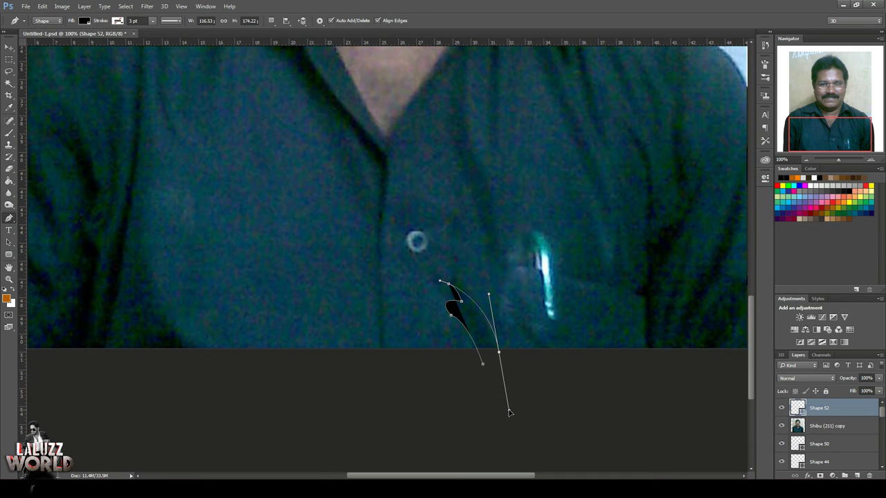
{"action": "left_click", "coordinate": [482, 363]}
{"action": "key", "text": "ctrl+bracketleft"}
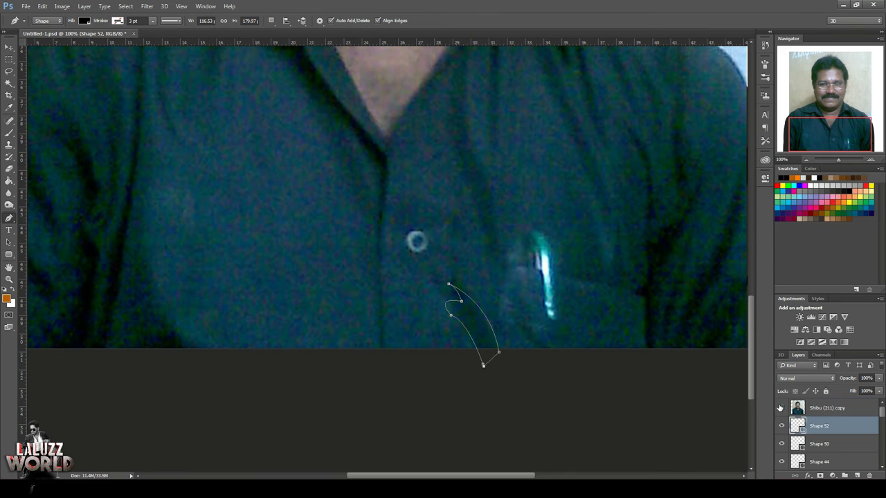
{"action": "left_click", "coordinate": [781, 408]}
{"action": "key", "text": "alt+bracketright"}
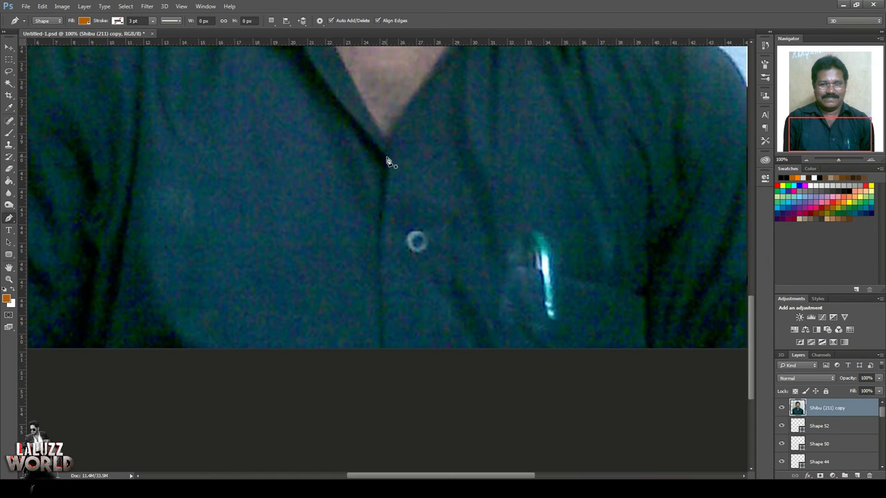
Start a black-filled stripe running from the collar tip down past the button
{"action": "left_click", "coordinate": [386, 157]}
{"action": "left_click_drag", "start_coordinate": [378, 247], "coordinate": [381, 261]}
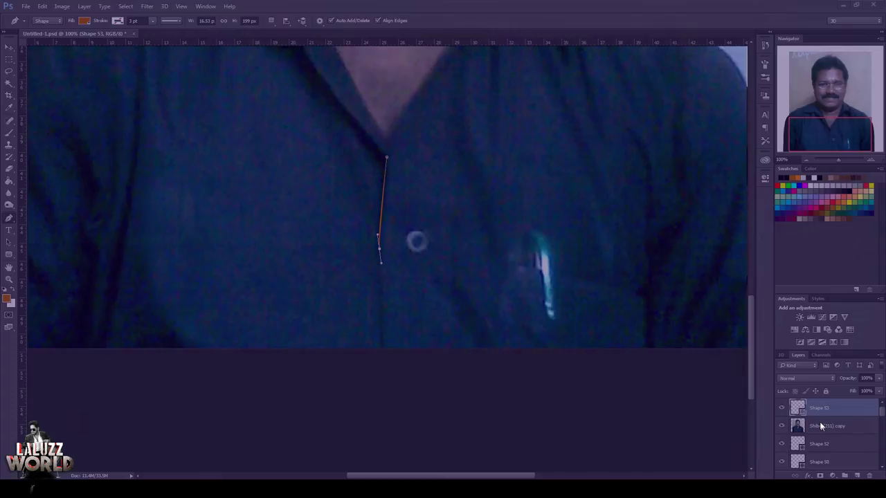
{"action": "double_click", "coordinate": [797, 408]}
{"action": "left_click", "coordinate": [639, 407]}
{"action": "left_click", "coordinate": [860, 291]}
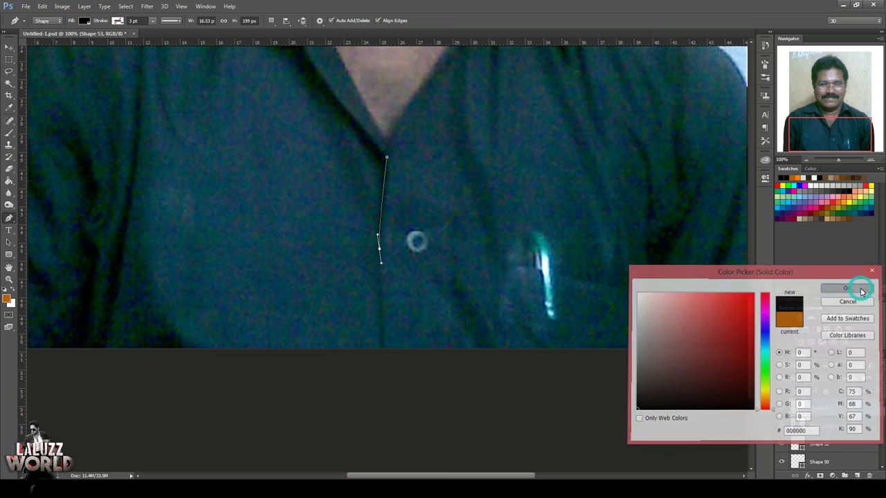
{"action": "left_click", "coordinate": [380, 351]}
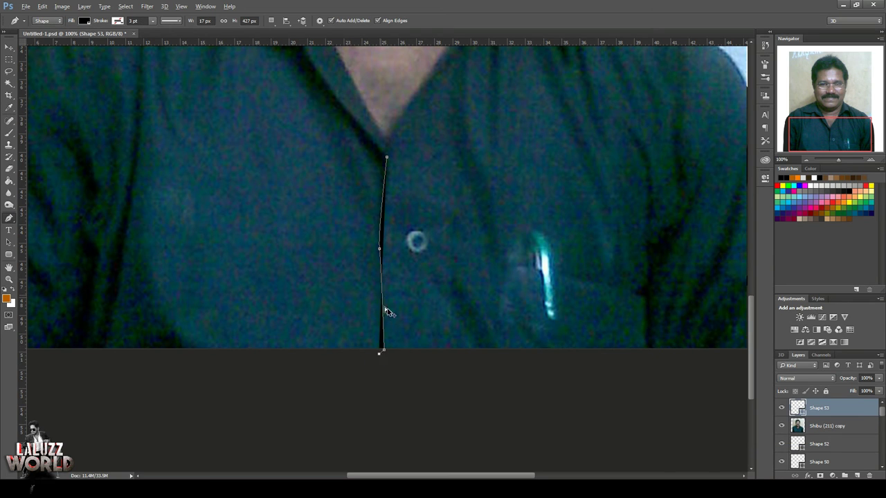
{"action": "left_click_drag", "start_coordinate": [830, 409], "coordinate": [830, 434]}
{"action": "left_click", "coordinate": [381, 352]}
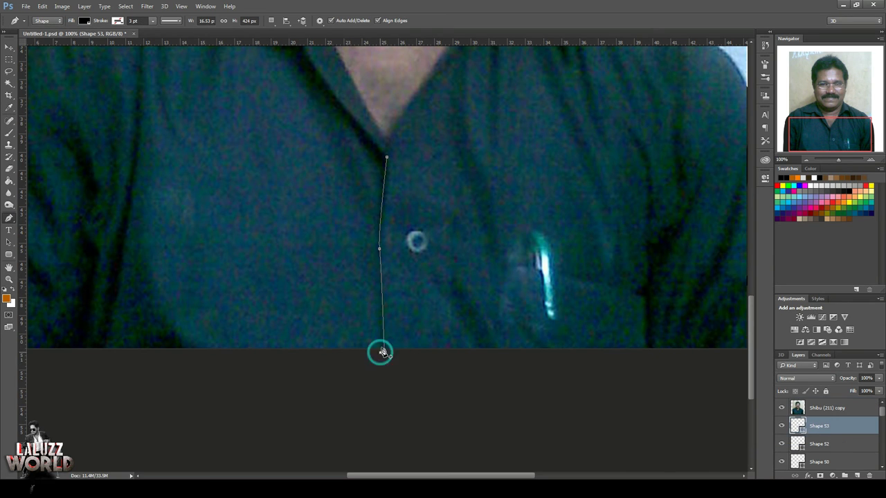
Add points along the stripe's edge and close it at its start
{"action": "scroll", "coordinate": [378, 262], "scroll_direction": "up", "scroll_amount": 3}
{"action": "left_click", "coordinate": [377, 258]}
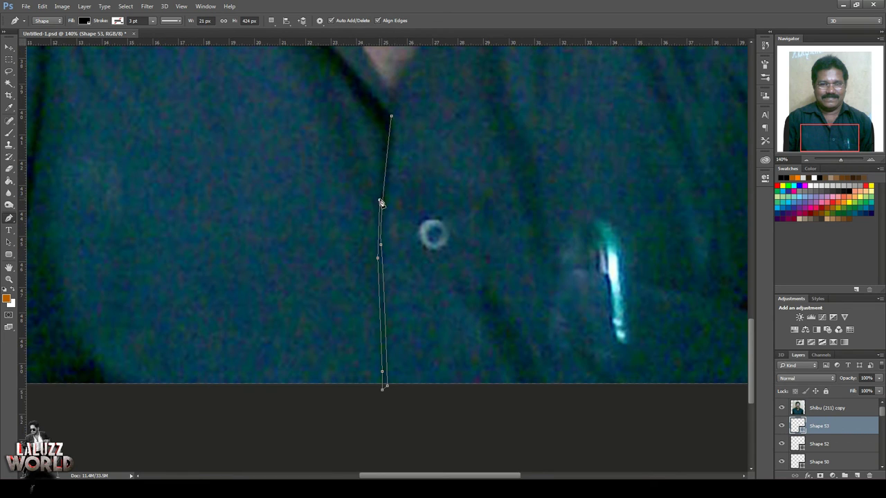
{"action": "left_click_drag", "start_coordinate": [380, 203], "coordinate": [385, 200]}
{"action": "left_click", "coordinate": [381, 143]}
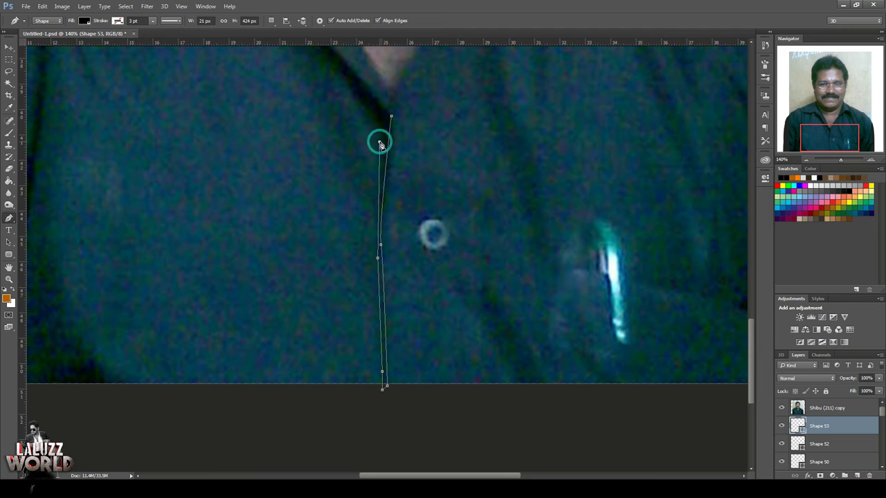
{"action": "scroll", "coordinate": [366, 118], "scroll_direction": "up", "scroll_amount": 2}
{"action": "scroll", "coordinate": [349, 161], "scroll_direction": "up", "scroll_amount": 3}
{"action": "scroll", "coordinate": [350, 160], "scroll_direction": "up", "scroll_amount": 2}
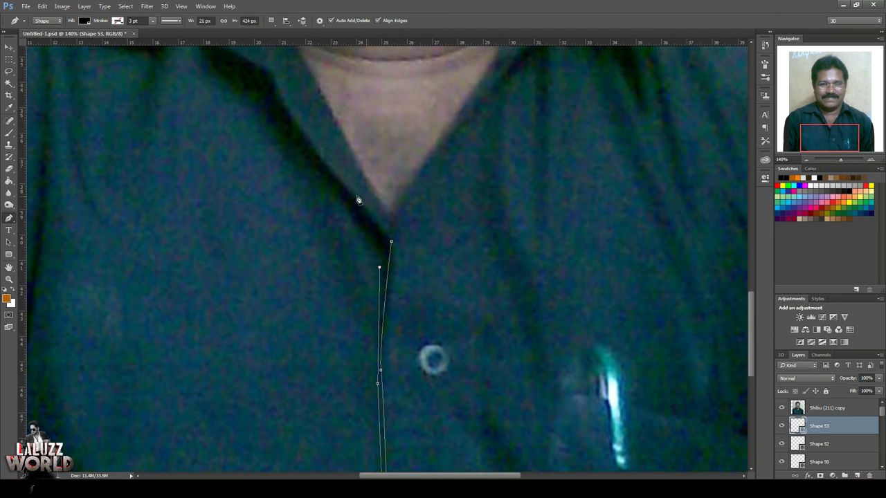
{"action": "scroll", "coordinate": [353, 180], "scroll_direction": "up", "scroll_amount": 1}
{"action": "left_click", "coordinate": [372, 248]}
{"action": "left_click", "coordinate": [391, 257]}
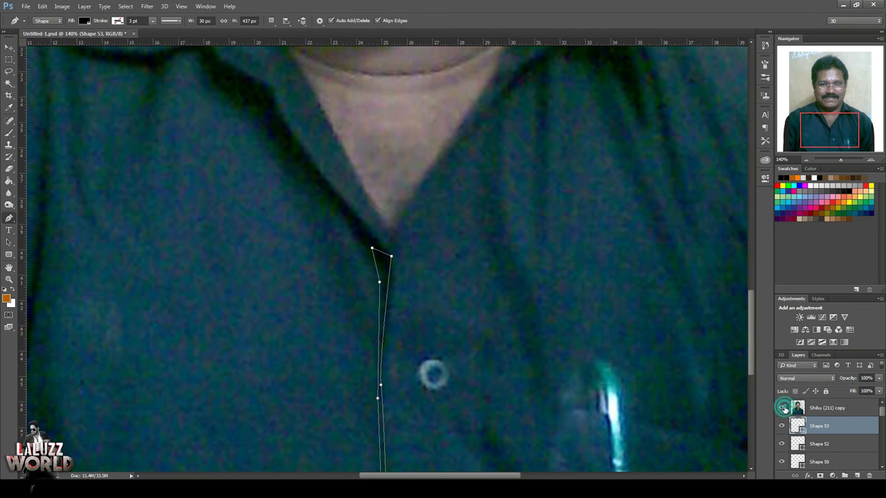
Hide the photo and zoom out to check the shirt, then show it again
{"action": "left_click", "coordinate": [781, 407]}
{"action": "left_click", "coordinate": [807, 159]}
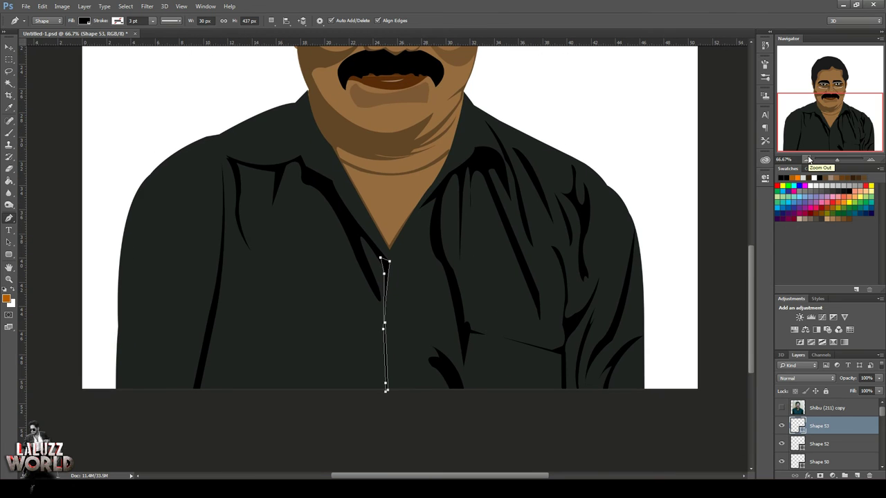
{"action": "left_click", "coordinate": [781, 409]}
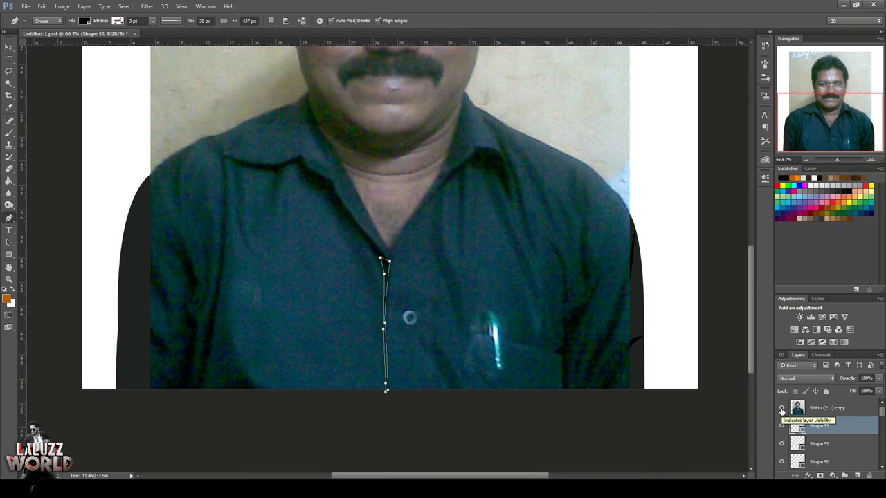
{"action": "scroll", "coordinate": [388, 262], "scroll_direction": "up", "scroll_amount": 1}
{"action": "scroll", "coordinate": [388, 262], "scroll_direction": "up", "scroll_amount": 1}
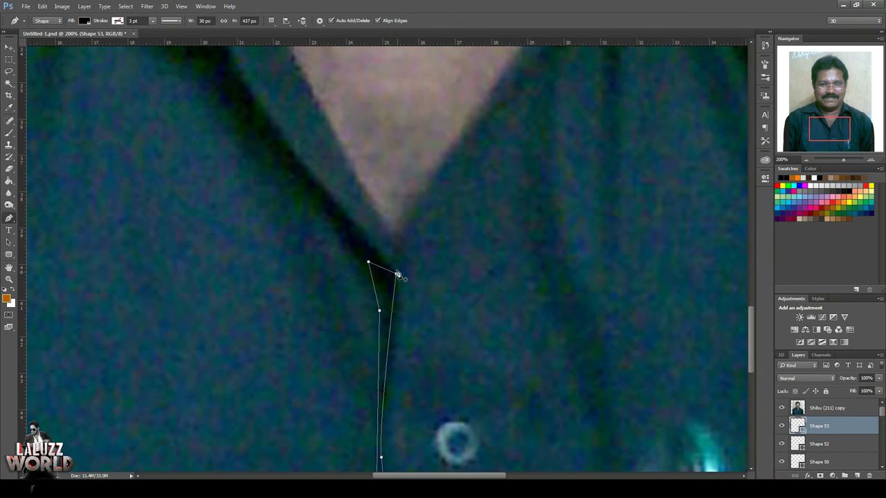
Draw a trial V-neck shape, then discard it and delete its layer
{"action": "left_click", "coordinate": [452, 149]}
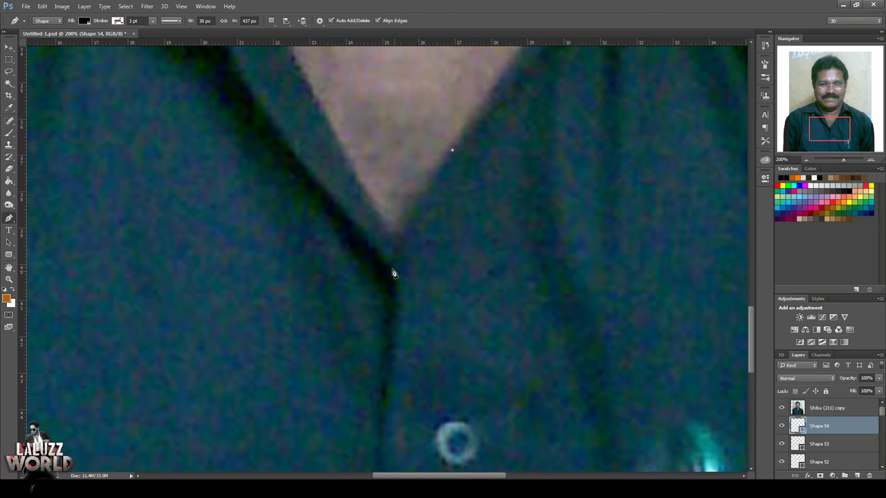
{"action": "left_click_drag", "start_coordinate": [391, 267], "coordinate": [390, 293]}
{"action": "mouse_move", "coordinate": [452, 151]}
{"action": "left_mouse_down"}
{"action": "mouse_move", "coordinate": [471, 139]}
{"action": "mouse_move", "coordinate": [527, 49]}
{"action": "left_mouse_up"}
{"action": "left_click", "coordinate": [781, 407]}
{"action": "left_click", "coordinate": [452, 149], "text": "alt"}
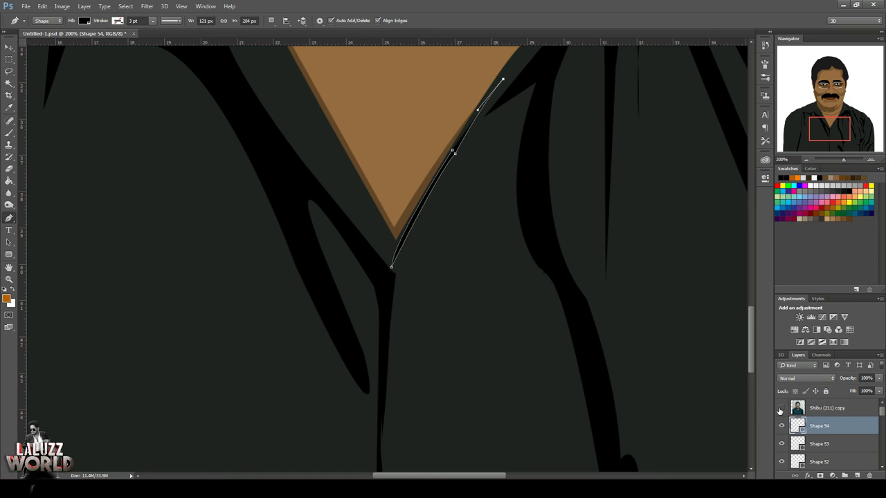
{"action": "left_click_drag", "start_coordinate": [391, 266], "coordinate": [391, 291]}
{"action": "key", "text": "Escape"}
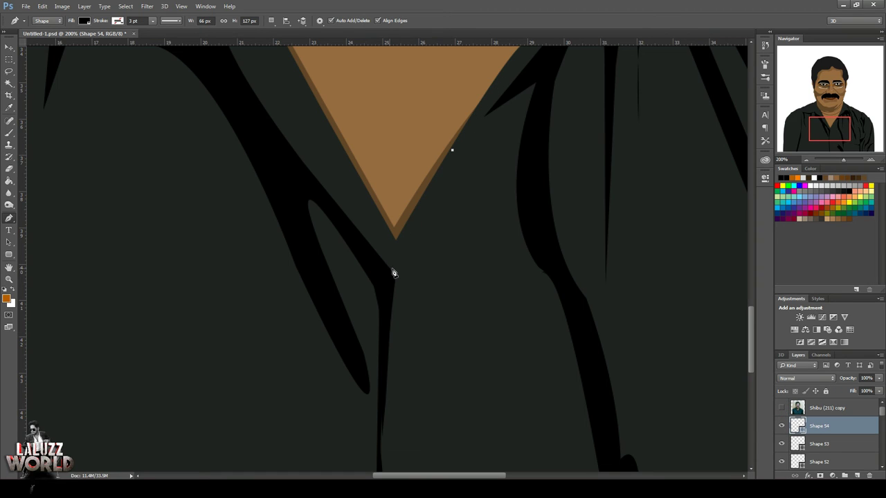
{"action": "key", "text": "Delete"}
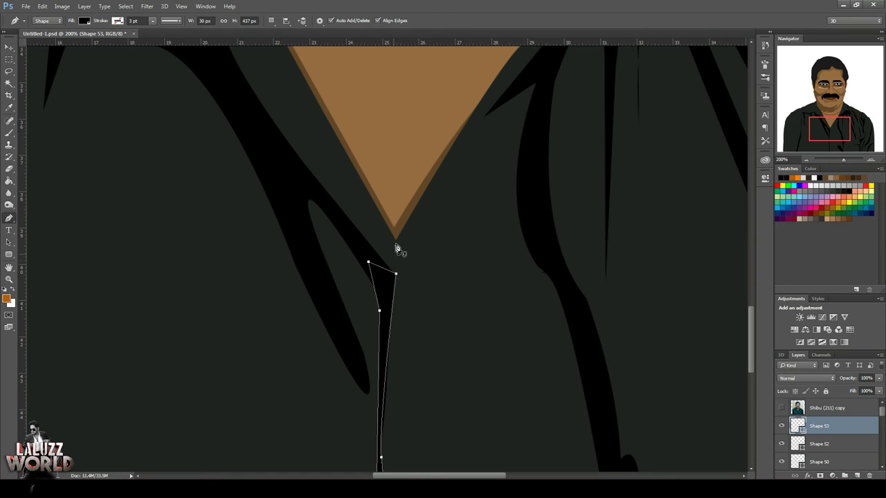
Start a new shape at the V-neck tip and extend it up the neckline
{"action": "left_click", "coordinate": [784, 408]}
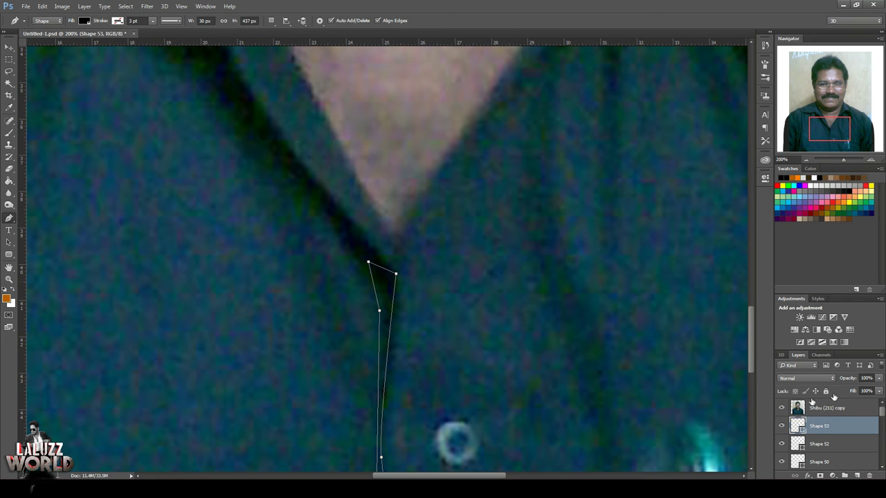
{"action": "left_click", "coordinate": [782, 409]}
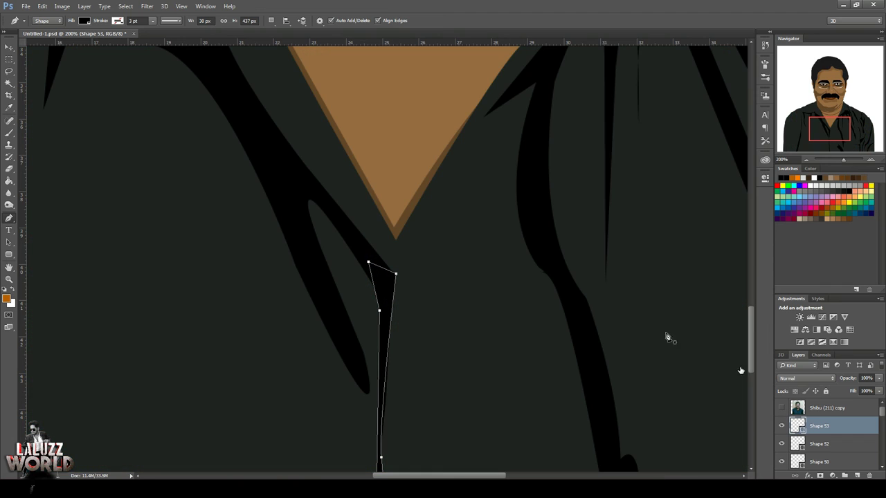
{"action": "left_click", "coordinate": [395, 241]}
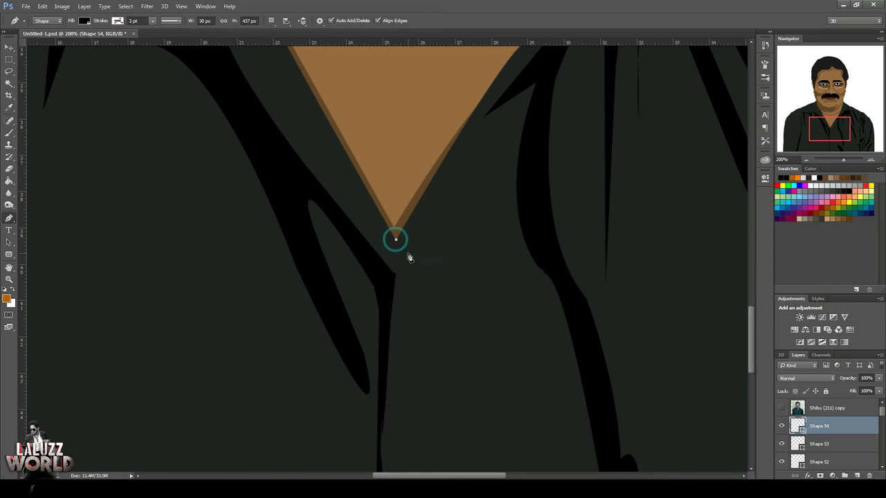
{"action": "left_click_drag", "start_coordinate": [395, 241], "coordinate": [519, 260]}
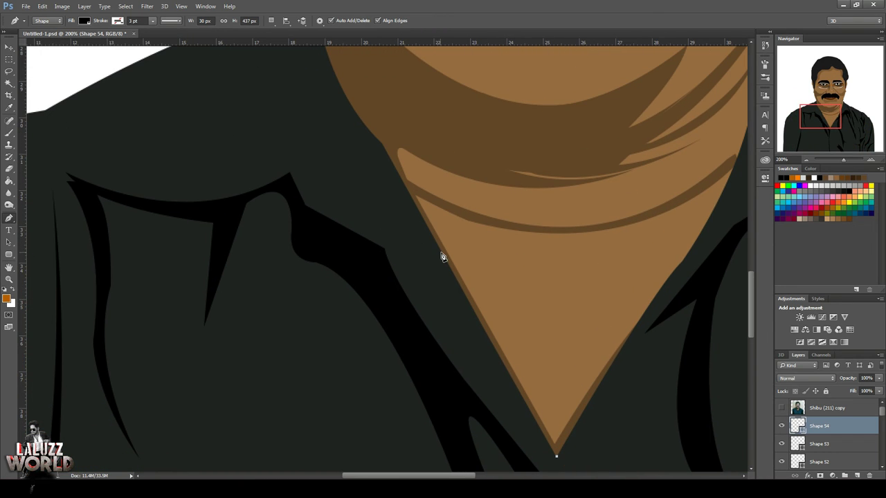
{"action": "left_click", "coordinate": [441, 252]}
{"action": "left_click", "coordinate": [382, 144]}
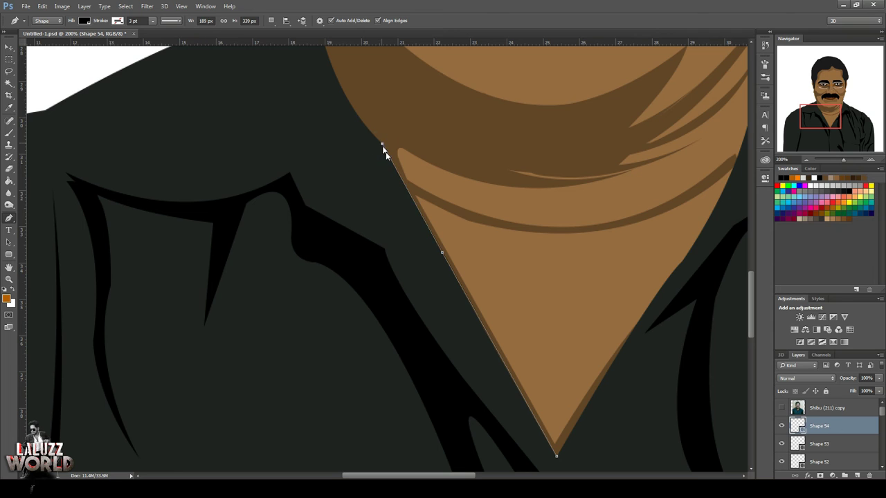
Add points where the collar meets the neck and at its outer corner
{"action": "left_click", "coordinate": [778, 408]}
{"action": "scroll", "coordinate": [520, 200], "scroll_direction": "up", "scroll_amount": 2}
{"action": "scroll", "coordinate": [503, 194], "scroll_direction": "up", "scroll_amount": 3}
{"action": "scroll", "coordinate": [311, 95], "scroll_direction": "up", "scroll_amount": 1}
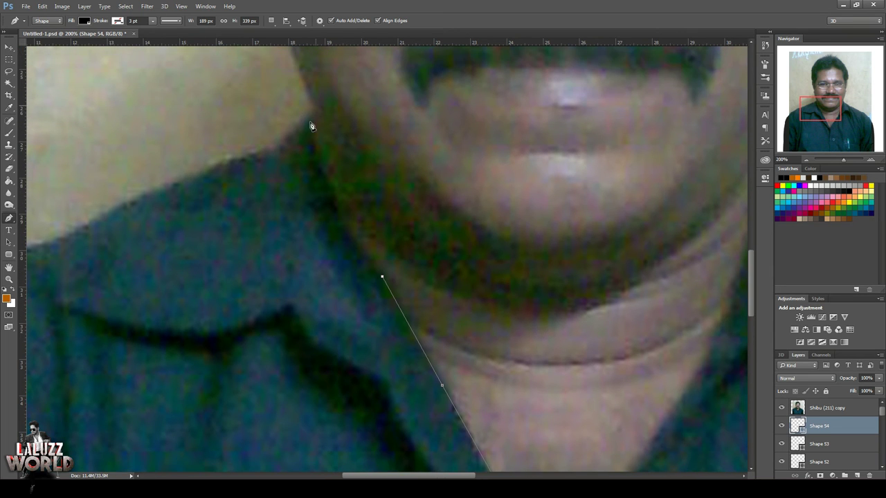
{"action": "left_click", "coordinate": [781, 408]}
{"action": "mouse_move", "coordinate": [313, 152]}
{"action": "left_mouse_down"}
{"action": "mouse_move", "coordinate": [322, 35]}
{"action": "mouse_move", "coordinate": [309, 58]}
{"action": "left_mouse_up"}
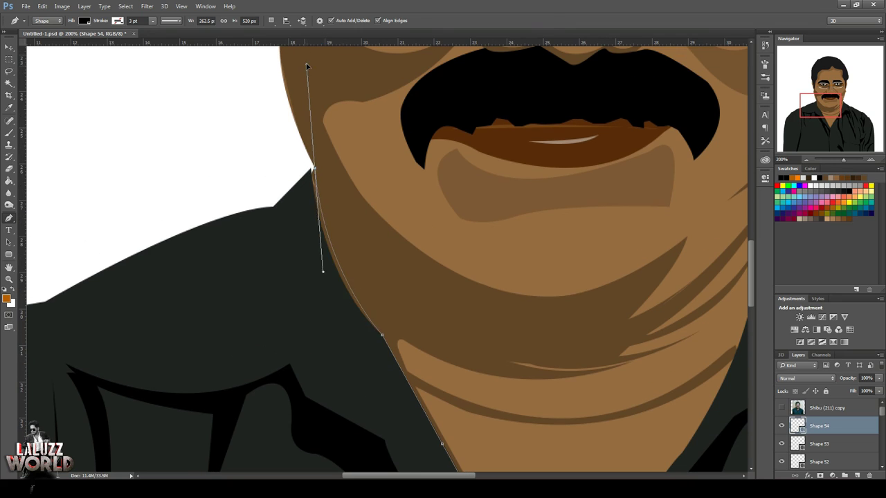
{"action": "left_click", "coordinate": [315, 169], "text": "alt"}
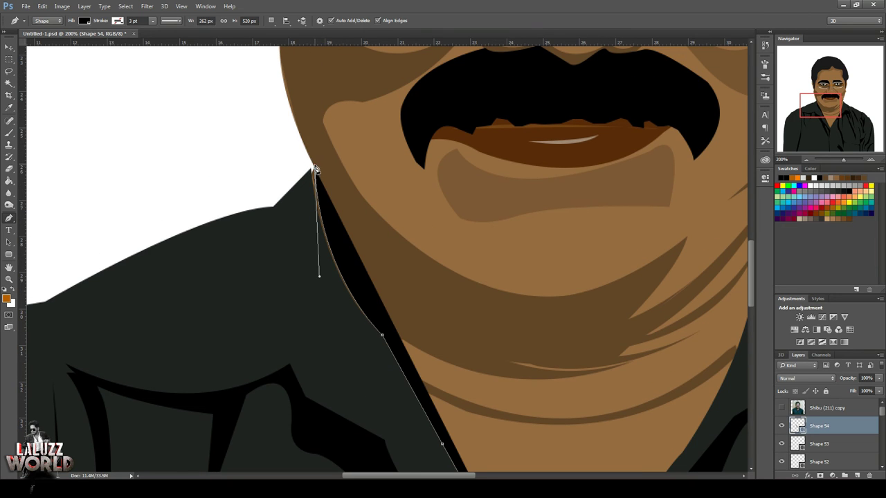
{"action": "left_click", "coordinate": [274, 206]}
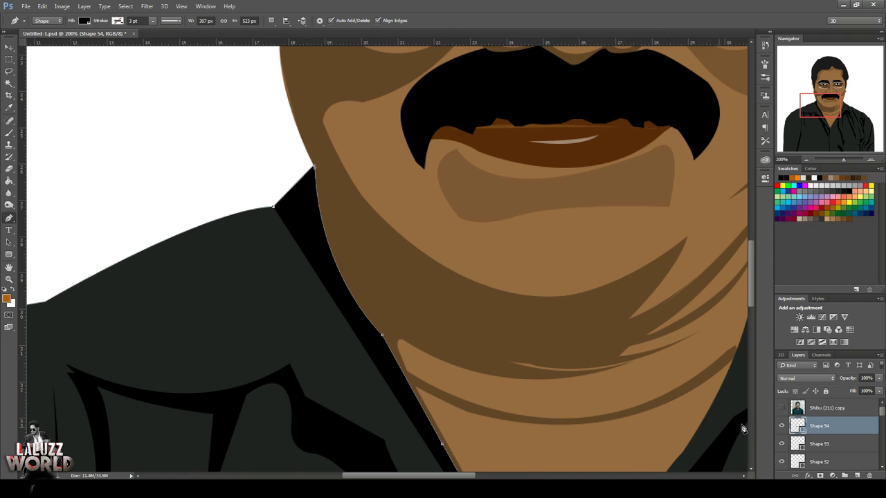
Compare with the photo and add curved points down the collar edge to the notch
{"action": "left_click", "coordinate": [782, 407]}
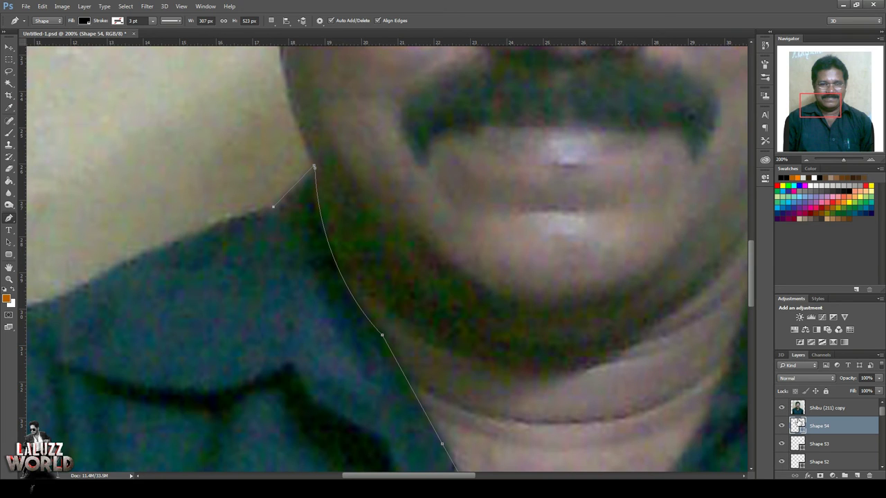
{"action": "left_click", "coordinate": [782, 408]}
{"action": "left_click", "coordinate": [781, 407]}
{"action": "left_click", "coordinate": [782, 408]}
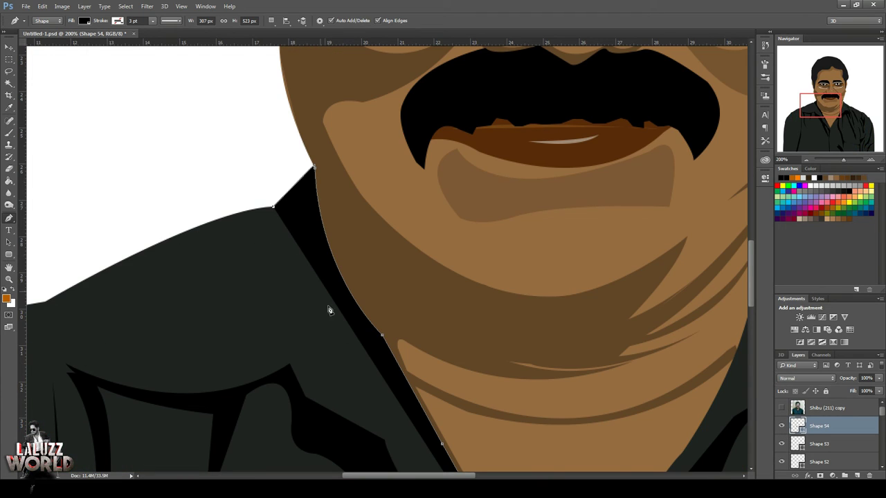
{"action": "left_click", "coordinate": [783, 408]}
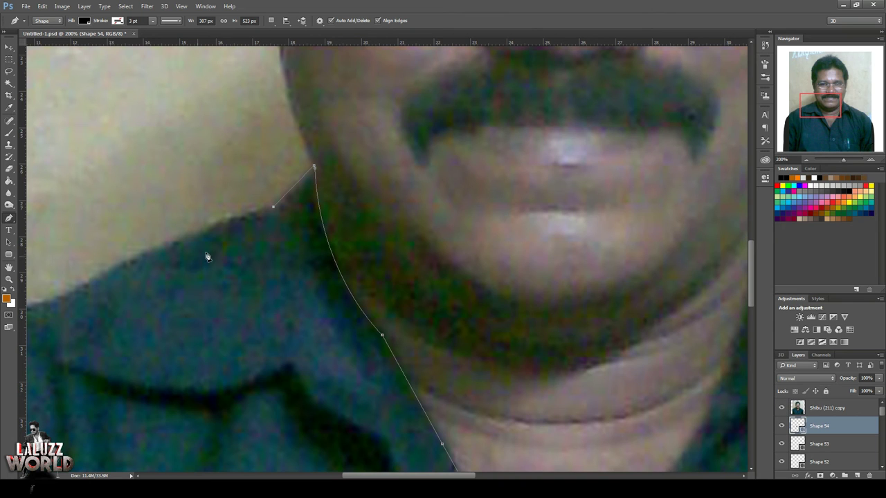
{"action": "left_click_drag", "start_coordinate": [296, 199], "coordinate": [283, 229]}
{"action": "left_click_drag", "start_coordinate": [325, 302], "coordinate": [353, 354]}
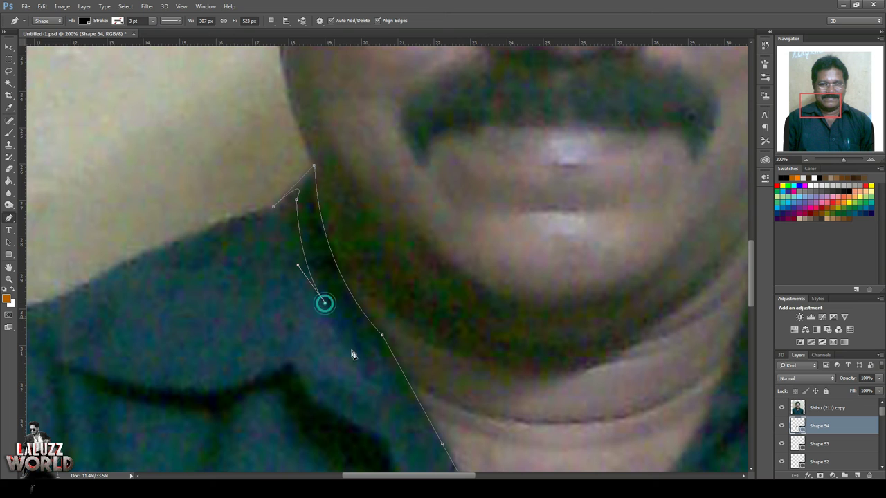
{"action": "left_click", "coordinate": [366, 380]}
{"action": "left_click_drag", "start_coordinate": [377, 415], "coordinate": [442, 430]}
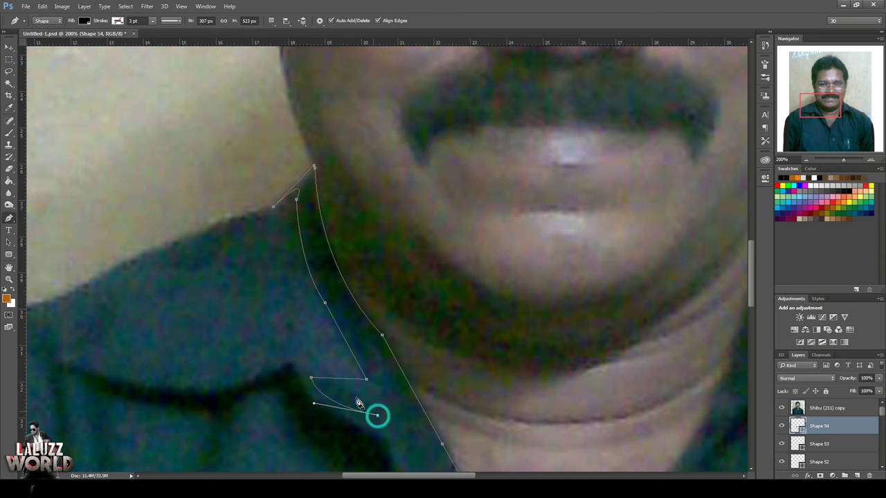
{"action": "left_click_drag", "start_coordinate": [376, 416], "coordinate": [360, 388]}
Bring the path back down to the V-neck, then hide the photo and zoom out
{"action": "scroll", "coordinate": [394, 394], "scroll_direction": "down", "scroll_amount": 2}
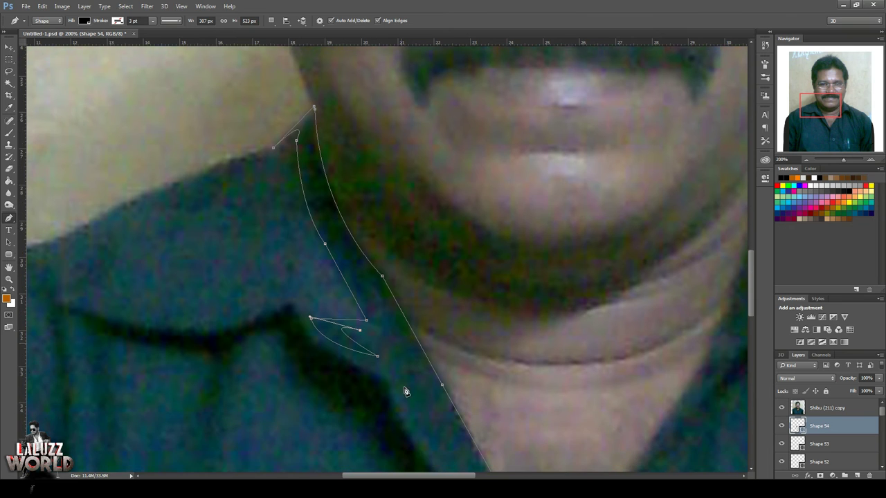
{"action": "scroll", "coordinate": [415, 367], "scroll_direction": "down", "scroll_amount": 2}
{"action": "scroll", "coordinate": [415, 297], "scroll_direction": "down", "scroll_amount": 2}
{"action": "scroll", "coordinate": [401, 193], "scroll_direction": "down", "scroll_amount": 2}
{"action": "scroll", "coordinate": [391, 139], "scroll_direction": "up", "scroll_amount": 1}
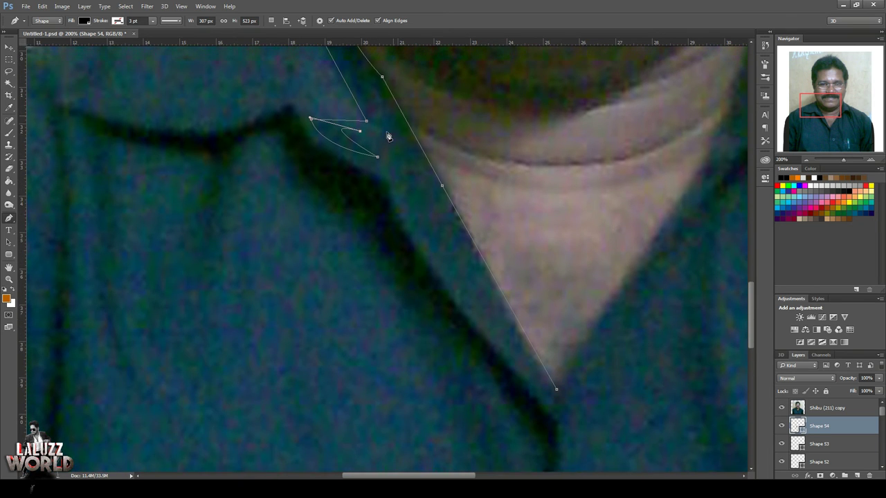
{"action": "scroll", "coordinate": [395, 159], "scroll_direction": "up", "scroll_amount": 1}
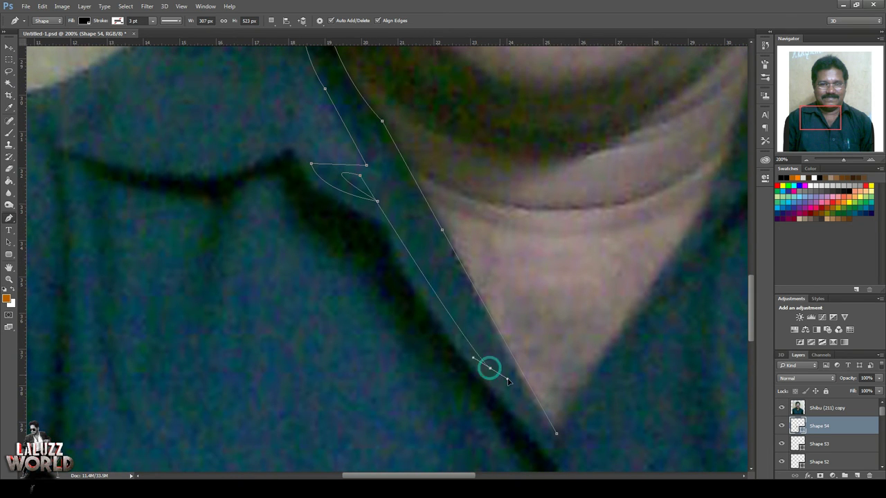
{"action": "left_click", "coordinate": [310, 164]}
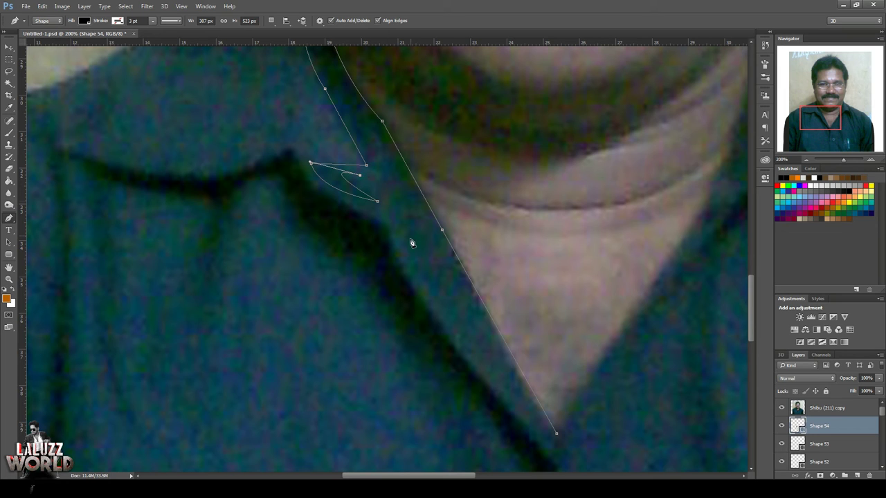
{"action": "left_click_drag", "start_coordinate": [406, 243], "coordinate": [431, 297]}
{"action": "left_click_drag", "start_coordinate": [557, 433], "coordinate": [612, 457]}
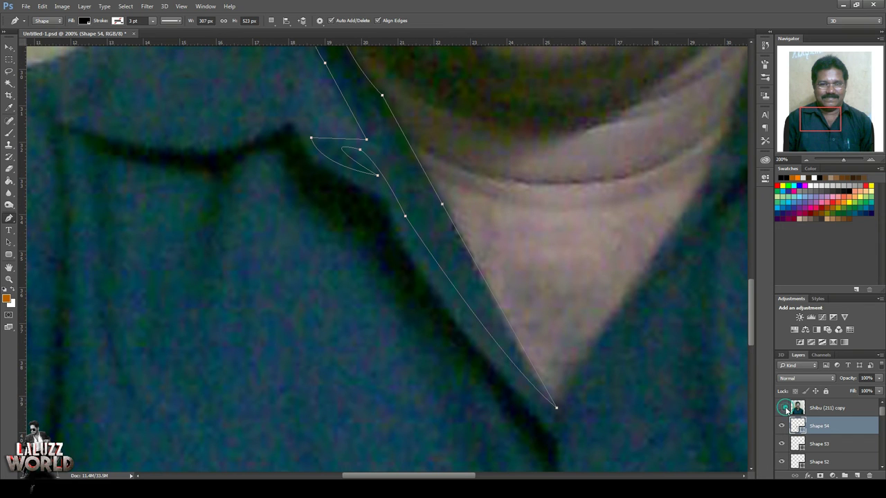
{"action": "left_click", "coordinate": [781, 408]}
{"action": "left_click", "coordinate": [803, 160]}
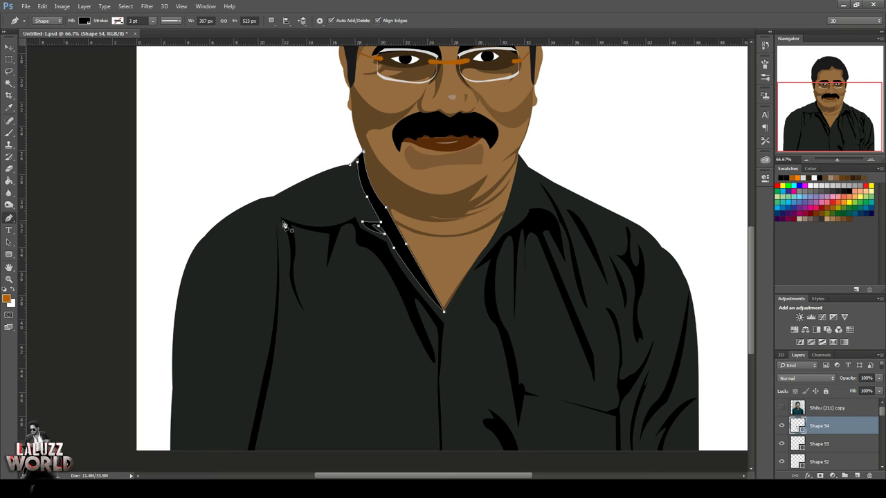
Trace a small curved collar fold shape on the left shoulder
{"action": "left_click", "coordinate": [281, 217]}
{"action": "left_click", "coordinate": [781, 408]}
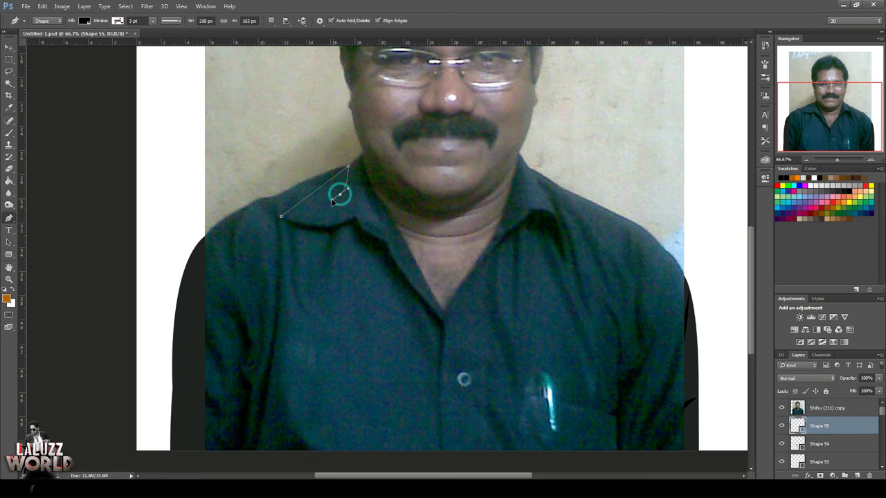
{"action": "left_click", "coordinate": [347, 166]}
{"action": "left_click", "coordinate": [340, 194]}
{"action": "left_click", "coordinate": [297, 212]}
{"action": "left_click_drag", "start_coordinate": [338, 216], "coordinate": [368, 209]}
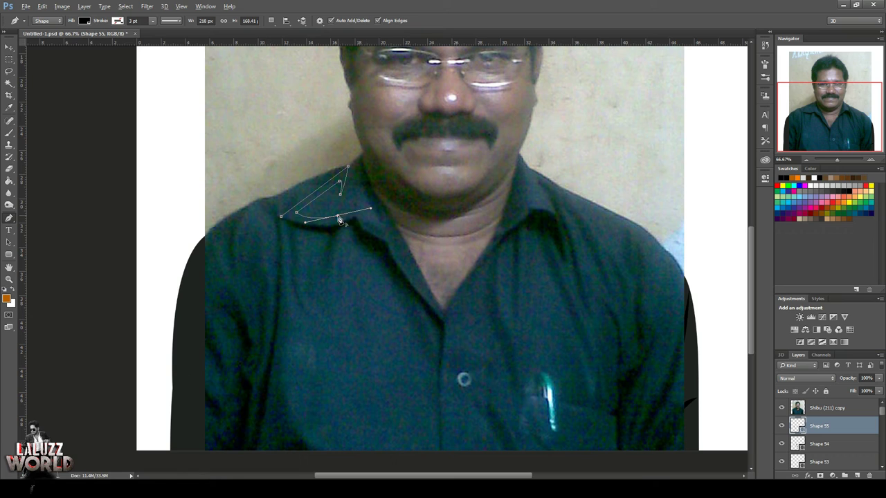
{"action": "left_click_drag", "start_coordinate": [280, 217], "coordinate": [258, 208]}
{"action": "left_click", "coordinate": [782, 407]}
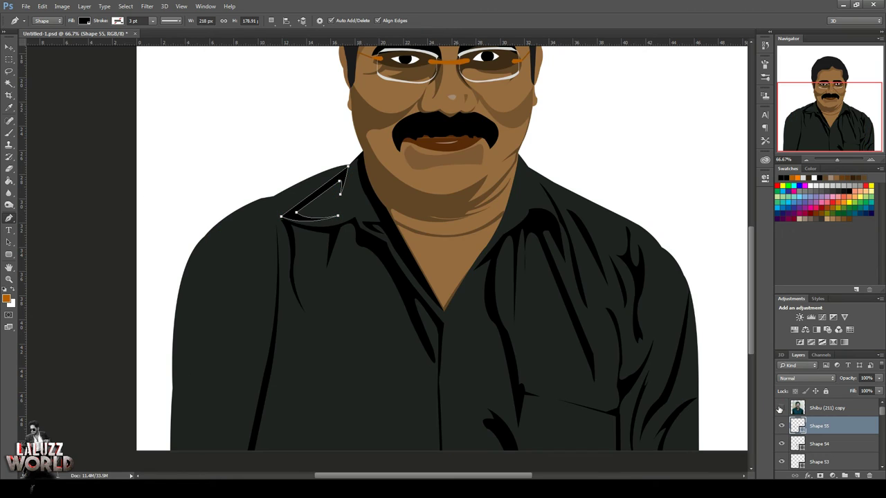
Set the fold shape's layer opacity to 44% and return to the Pen tool
{"action": "left_click_drag", "start_coordinate": [880, 385], "coordinate": [852, 387]}
{"action": "left_click", "coordinate": [9, 47]}
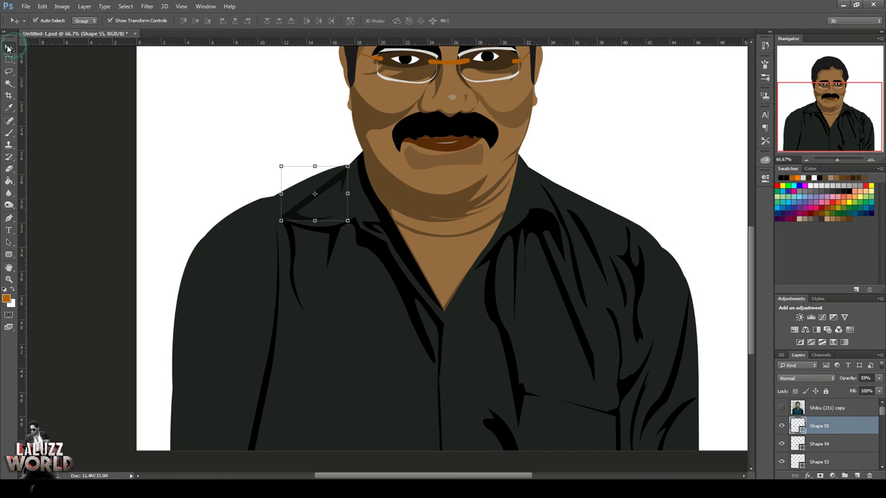
{"action": "left_click", "coordinate": [879, 378]}
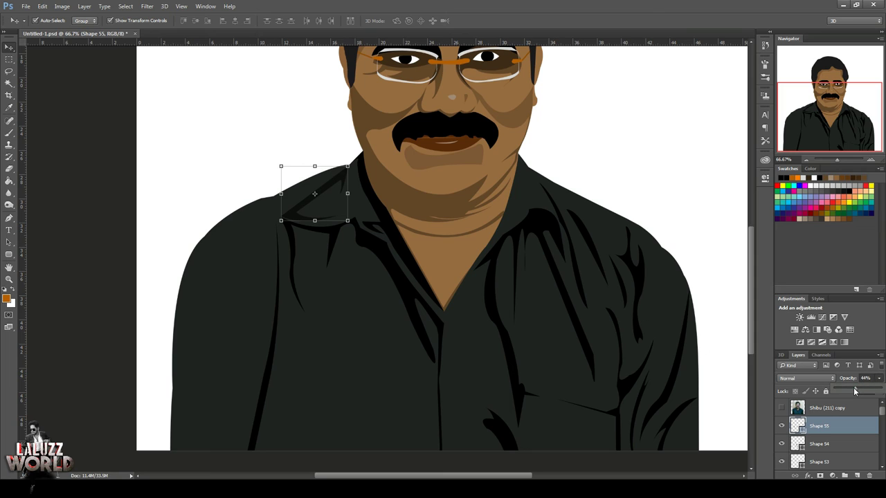
{"action": "left_click", "coordinate": [387, 217]}
{"action": "left_click", "coordinate": [878, 379]}
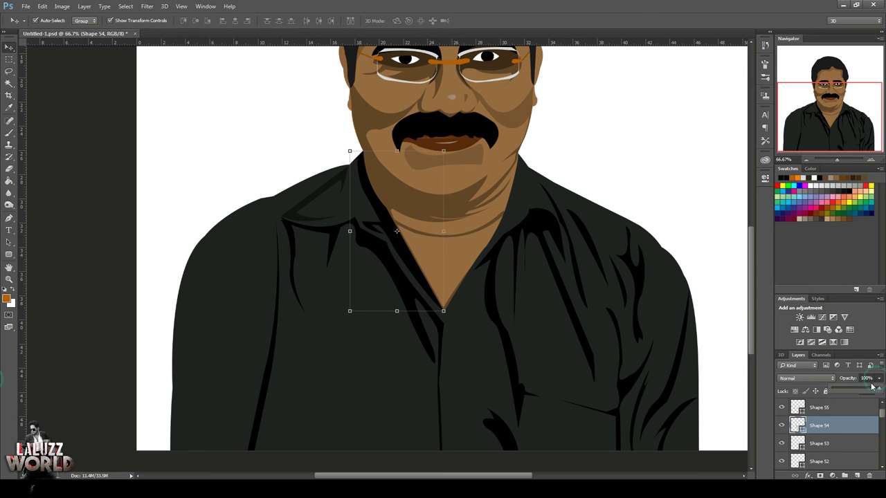
{"action": "left_click_drag", "start_coordinate": [848, 392], "coordinate": [875, 389]}
{"action": "scroll", "coordinate": [812, 416], "scroll_direction": "up", "scroll_amount": 1}
{"action": "left_click", "coordinate": [782, 407]}
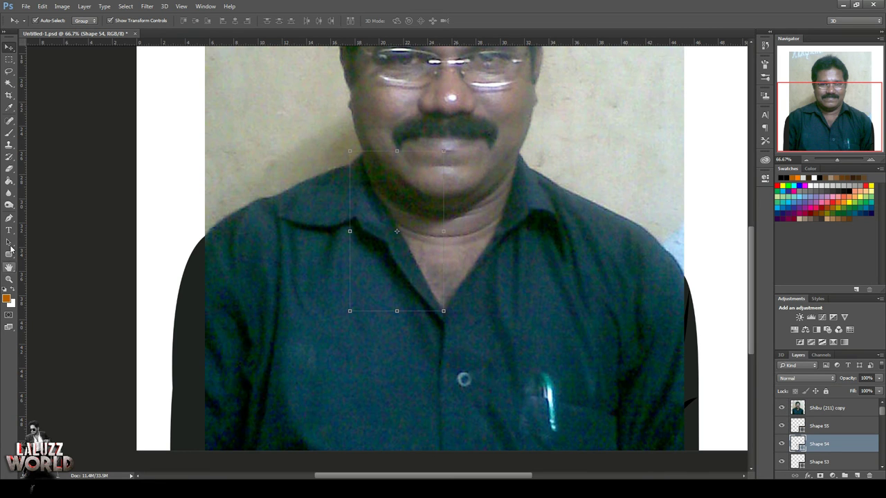
{"action": "left_click", "coordinate": [9, 217]}
{"action": "left_click", "coordinate": [782, 408]}
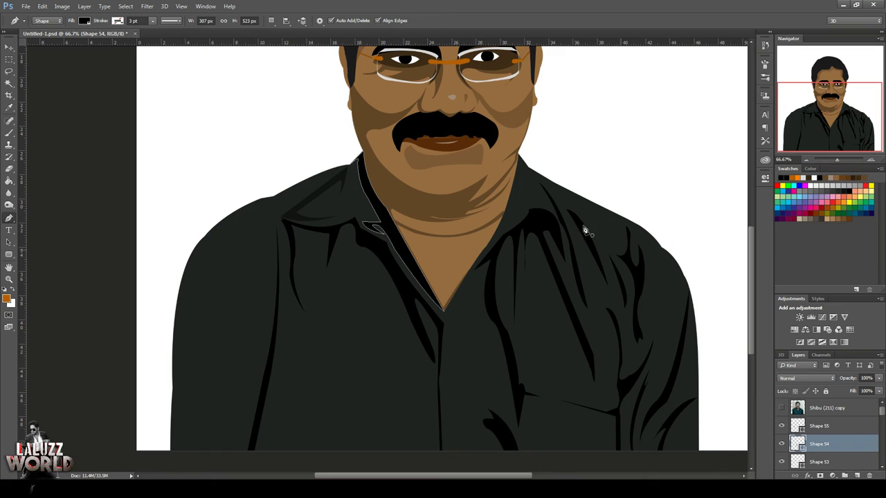
Trace a sliver up the right side of the neck, redoing the first points
{"action": "left_click", "coordinate": [522, 161]}
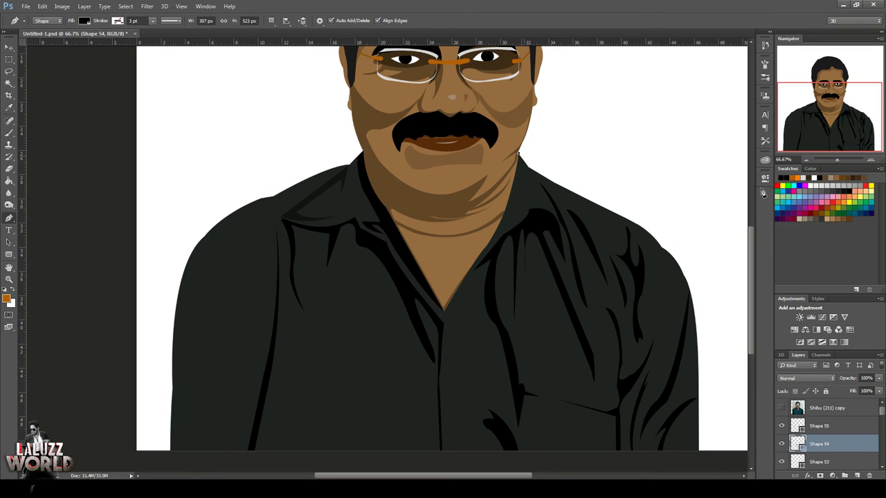
{"action": "scroll", "coordinate": [522, 161], "scroll_direction": "up", "scroll_amount": 2}
{"action": "left_click_drag", "start_coordinate": [847, 106], "coordinate": [851, 104]}
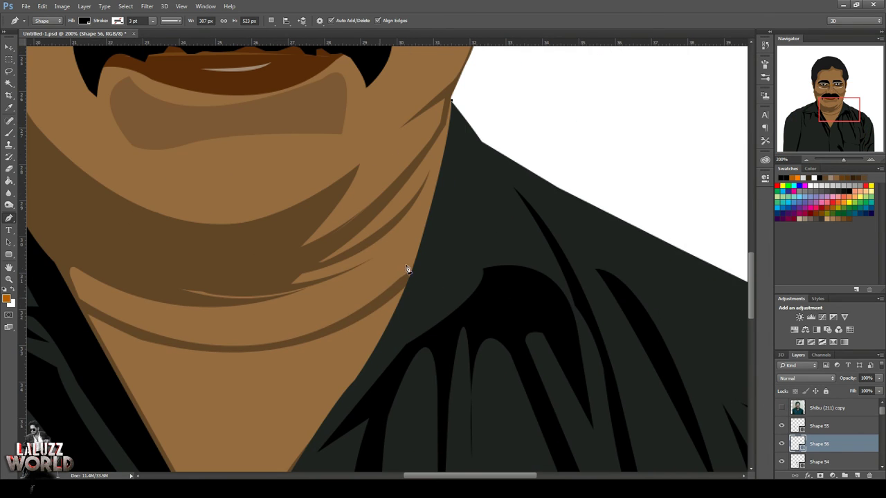
{"action": "left_click_drag", "start_coordinate": [373, 355], "coordinate": [321, 395]}
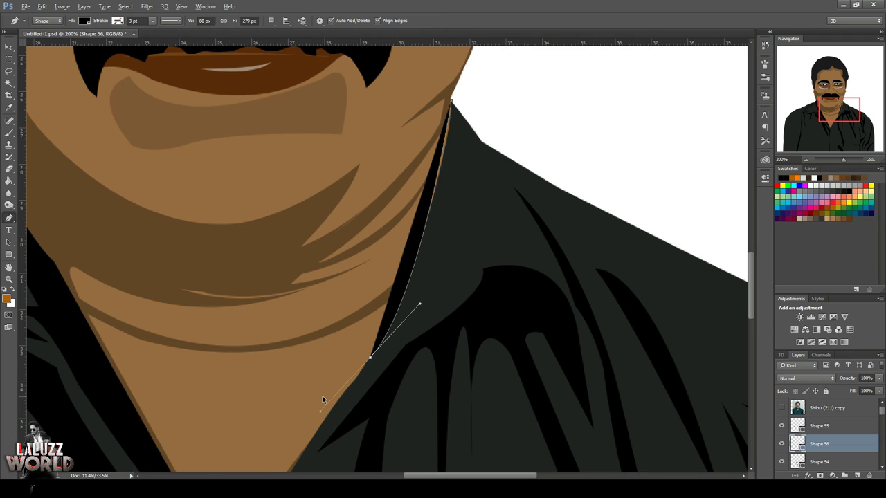
{"action": "left_click_drag", "start_coordinate": [410, 277], "coordinate": [397, 294]}
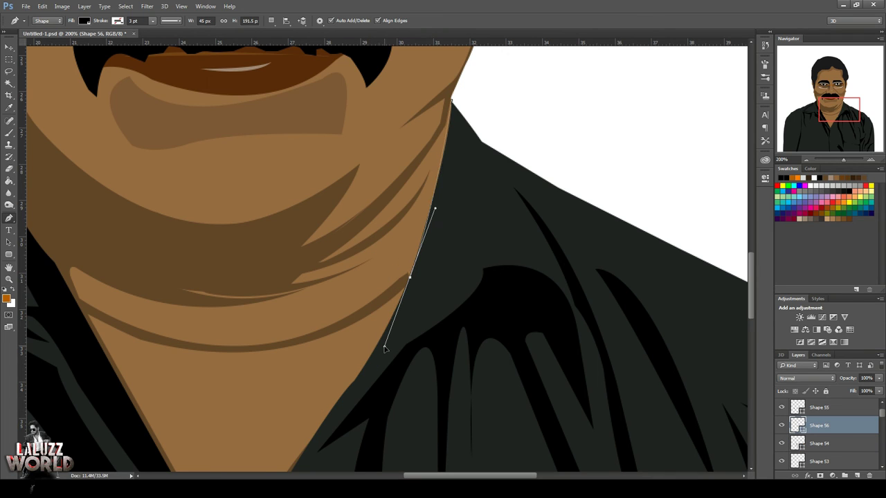
{"action": "key", "text": "ctrl+alt+z"}
{"action": "key", "text": "ctrl+alt+z"}
{"action": "key", "text": "ctrl+alt+z"}
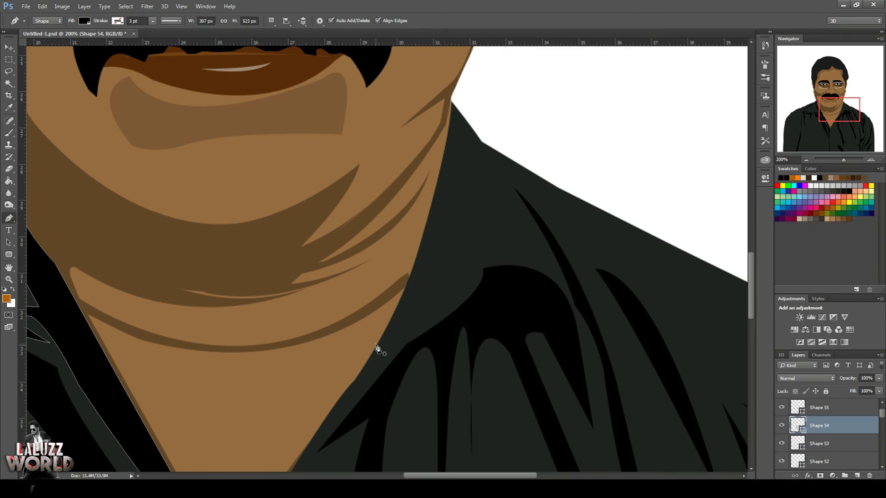
{"action": "left_click", "coordinate": [374, 353]}
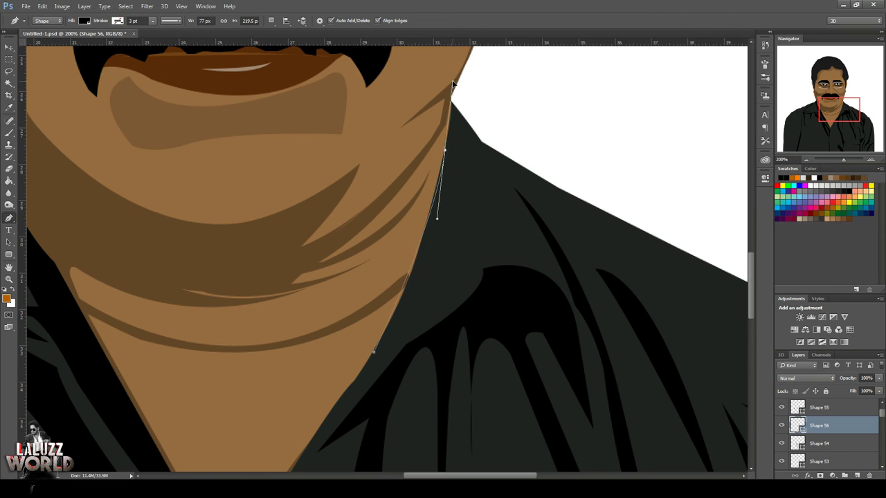
{"action": "left_click_drag", "start_coordinate": [427, 228], "coordinate": [468, 55]}
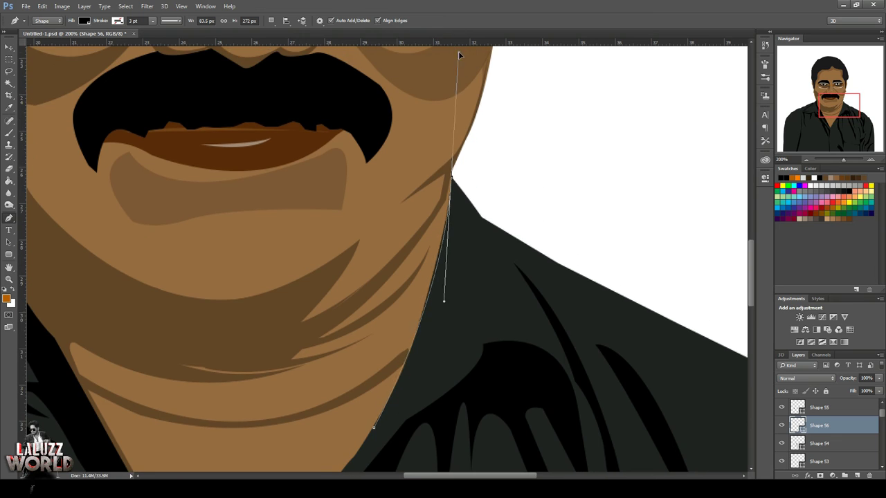
{"action": "left_click", "coordinate": [451, 191], "text": "alt"}
{"action": "scroll", "coordinate": [831, 424], "scroll_direction": "up", "scroll_amount": 1}
Add curved points along the right collar's inner edge, then hide the photo
{"action": "left_click", "coordinate": [782, 407]}
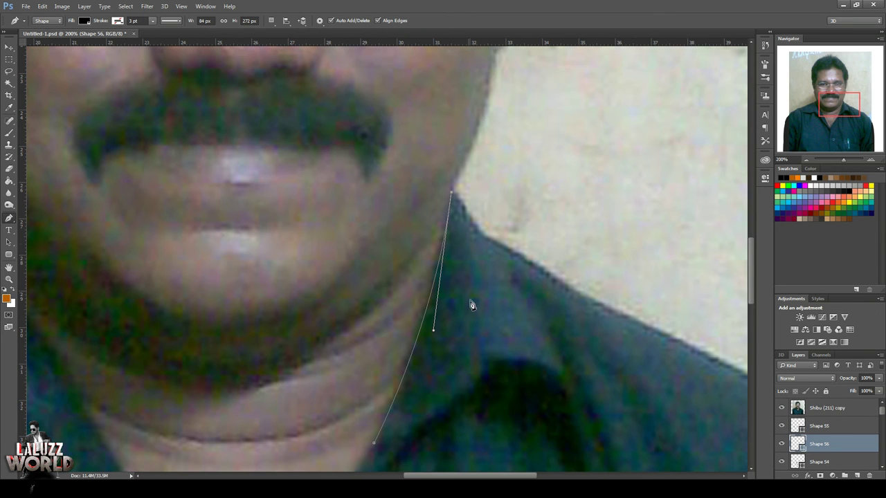
{"action": "left_click_drag", "start_coordinate": [476, 339], "coordinate": [465, 396]}
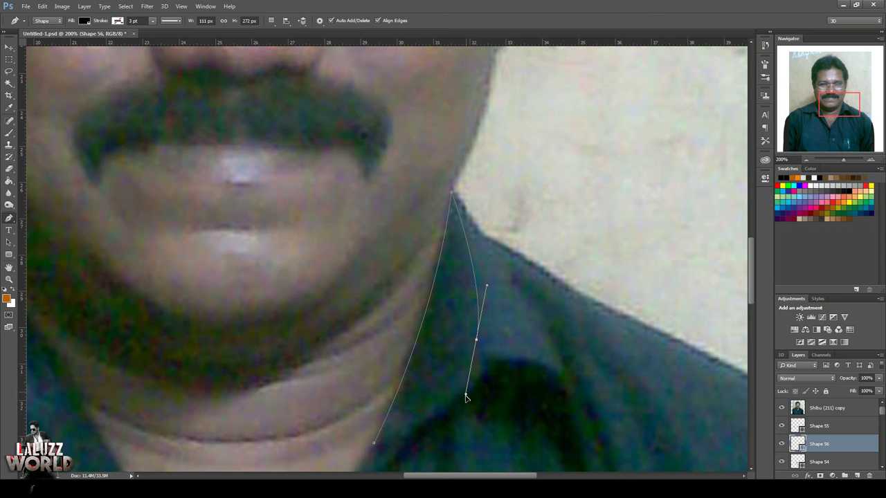
{"action": "left_click", "coordinate": [476, 339], "text": "alt"}
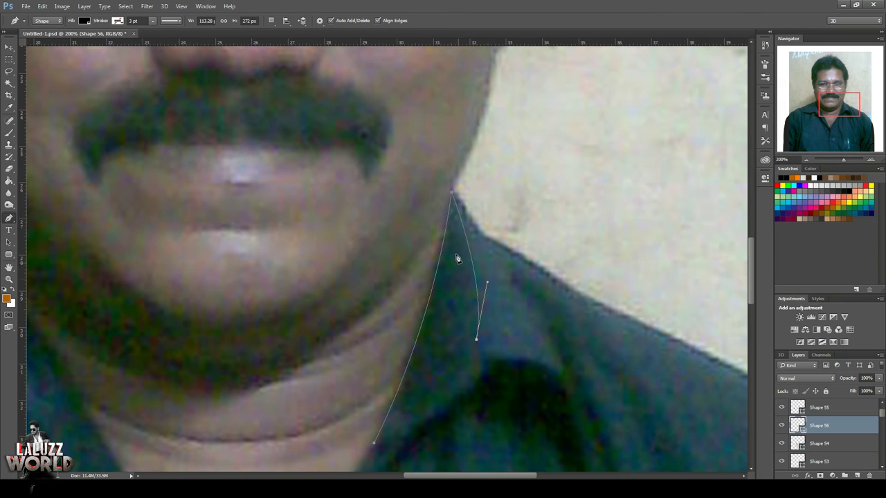
{"action": "left_click_drag", "start_coordinate": [451, 271], "coordinate": [439, 377]}
{"action": "left_click_drag", "start_coordinate": [374, 443], "coordinate": [283, 458]}
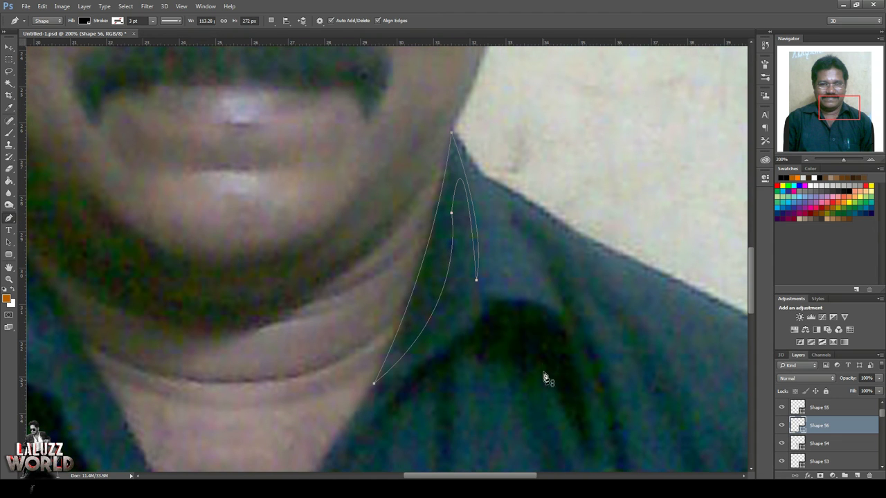
{"action": "scroll", "coordinate": [830, 415], "scroll_direction": "up", "scroll_amount": 1}
{"action": "left_click", "coordinate": [781, 408]}
{"action": "scroll", "coordinate": [835, 426], "scroll_direction": "down", "scroll_amount": 1}
{"action": "scroll", "coordinate": [835, 426], "scroll_direction": "down", "scroll_amount": 5}
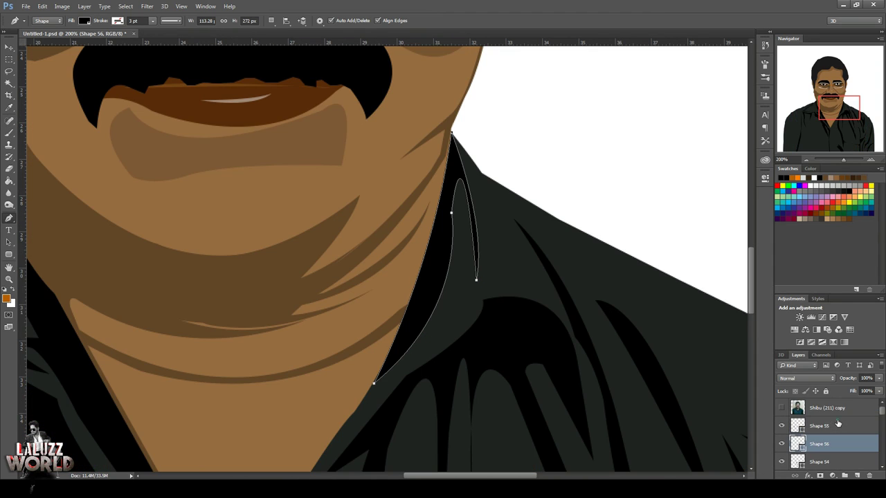
Clip the selected shirt shape layers to the layer below and set opacity to 73%
{"action": "left_click", "coordinate": [835, 426], "text": "shift"}
{"action": "scroll", "coordinate": [835, 426], "scroll_direction": "up", "scroll_amount": 2}
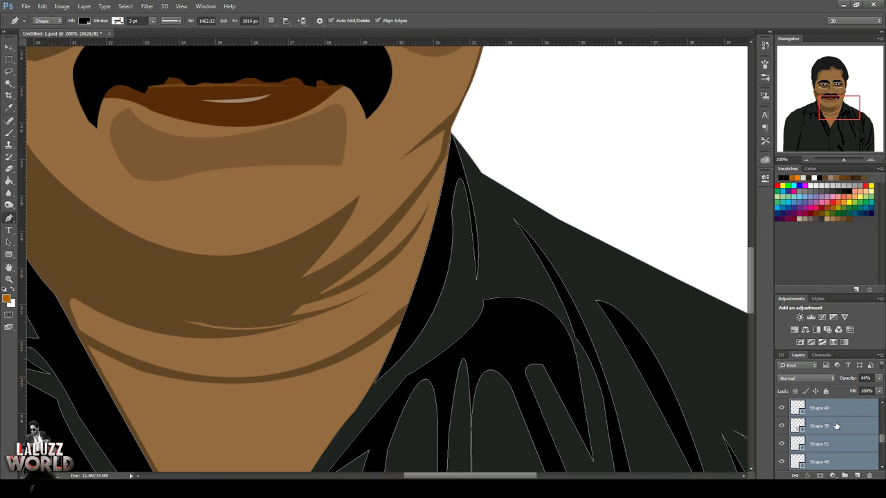
{"action": "right_click", "coordinate": [834, 426]}
{"action": "left_click", "coordinate": [794, 174]}
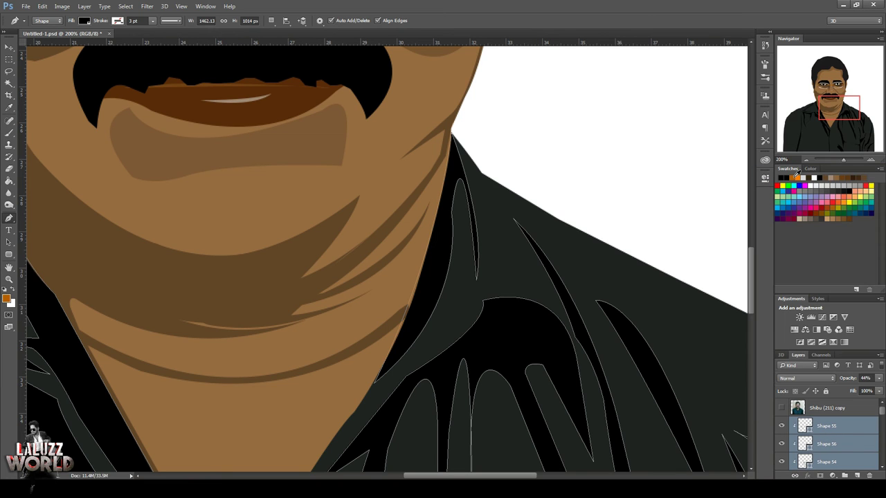
{"action": "left_click", "coordinate": [850, 426]}
{"action": "mouse_move", "coordinate": [879, 377]}
{"action": "left_mouse_down"}
{"action": "mouse_move", "coordinate": [849, 391]}
{"action": "mouse_move", "coordinate": [866, 388]}
{"action": "left_mouse_up"}
{"action": "left_click", "coordinate": [10, 45]}
{"action": "left_click", "coordinate": [441, 260]}
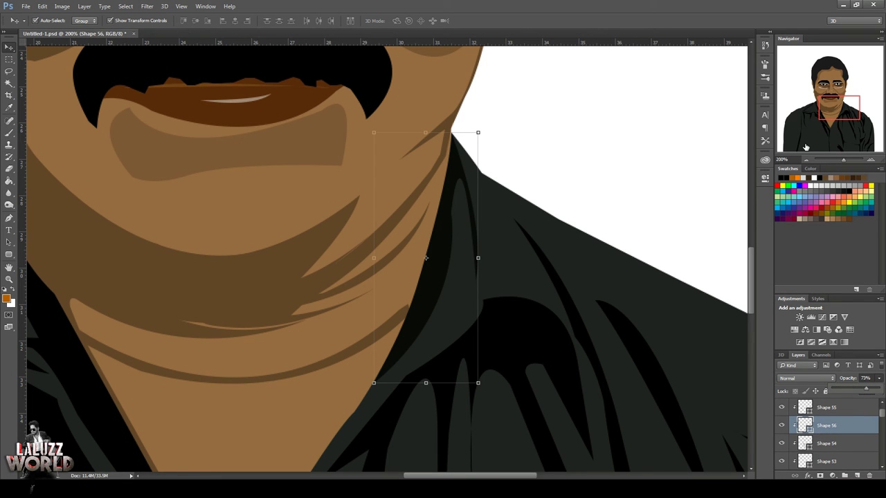
{"action": "left_click_drag", "start_coordinate": [808, 115], "coordinate": [833, 91]}
Draw a white crescent highlight along the bottom of the left lens with the Pen tool
{"action": "key", "text": "p"}
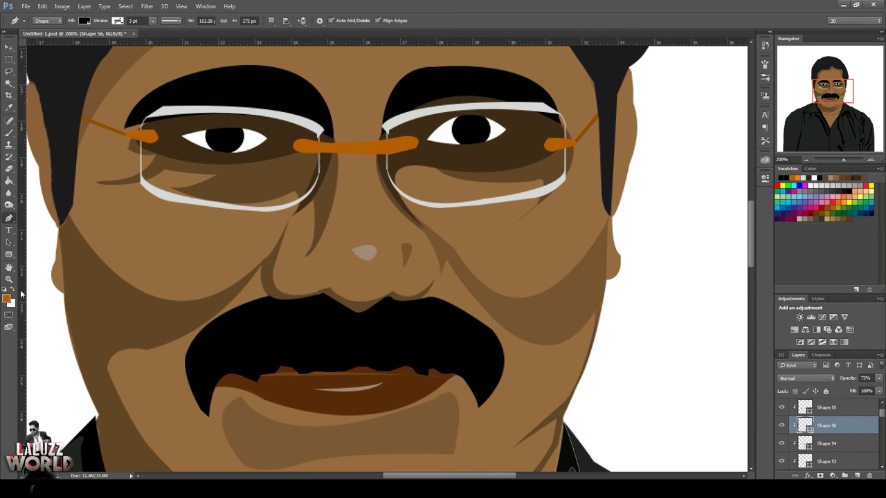
{"action": "left_click", "coordinate": [12, 290]}
{"action": "left_click", "coordinate": [198, 183]}
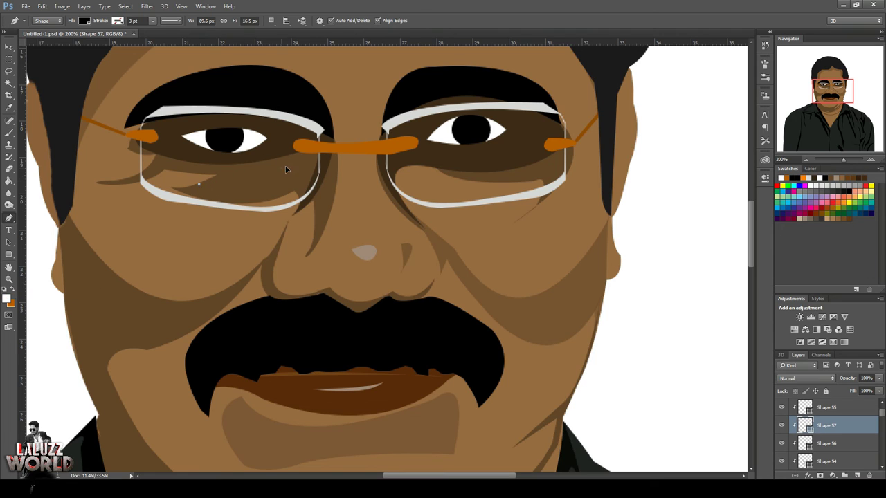
{"action": "left_click_drag", "start_coordinate": [282, 169], "coordinate": [290, 147]}
{"action": "left_click", "coordinate": [281, 170]}
Move the highlight above Shape 55, release its clipping mask and set its fill to ffffff
{"action": "left_click_drag", "start_coordinate": [824, 429], "coordinate": [824, 405]}
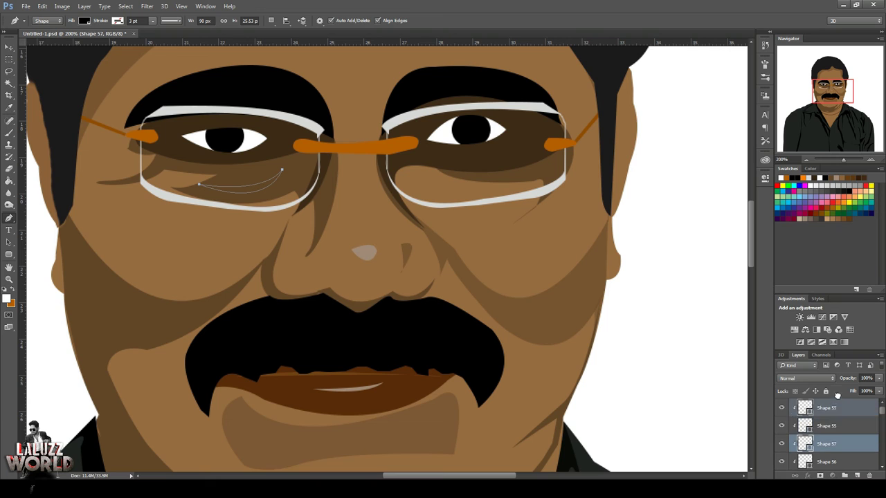
{"action": "right_click", "coordinate": [834, 425]}
{"action": "left_click", "coordinate": [777, 175]}
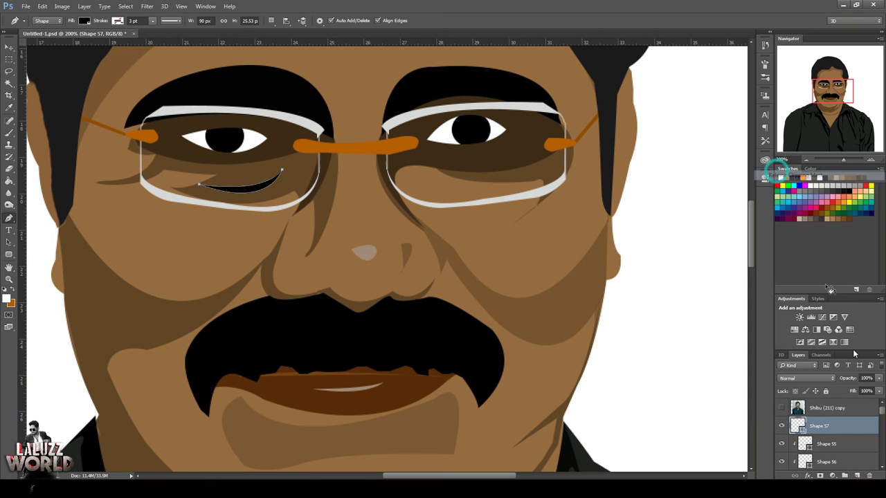
{"action": "double_click", "coordinate": [803, 431]}
{"action": "type", "text": "ffffff"}
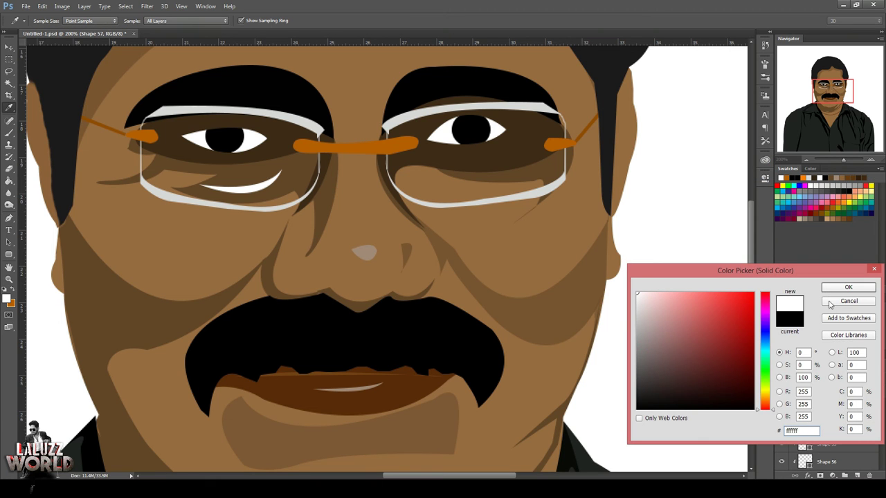
{"action": "left_click", "coordinate": [839, 291]}
Draw a matching white crescent highlight inside the right lens
{"action": "left_click", "coordinate": [476, 185]}
{"action": "left_click_drag", "start_coordinate": [533, 154], "coordinate": [536, 122]}
{"action": "mouse_move", "coordinate": [477, 188]}
{"action": "left_mouse_down"}
{"action": "mouse_move", "coordinate": [405, 174]}
{"action": "mouse_move", "coordinate": [422, 183]}
{"action": "left_mouse_up"}
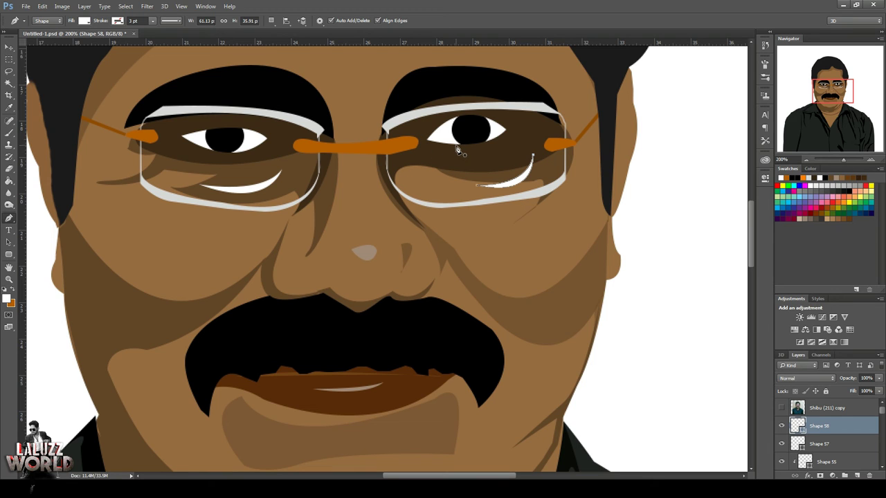
{"action": "key", "text": "v"}
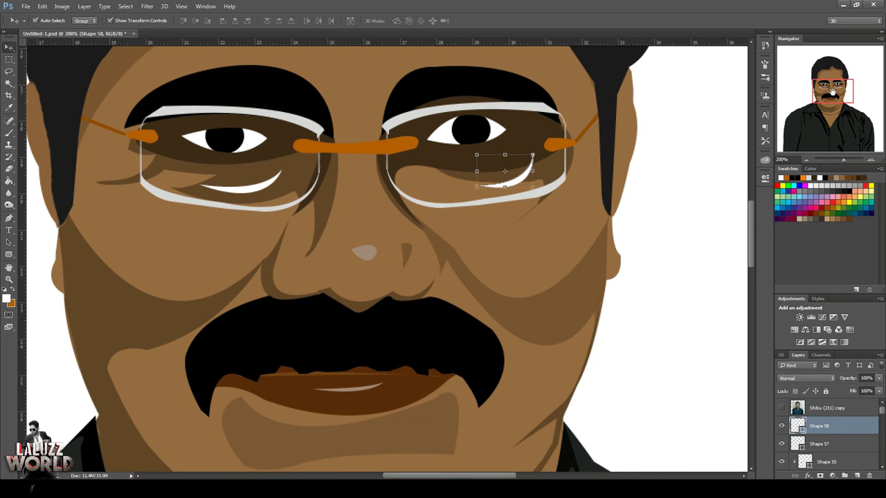
{"action": "scroll", "coordinate": [665, 270], "scroll_direction": "down", "scroll_amount": 5}
Move the Shape 57 and Shape 58 highlights into the head skin group
{"action": "scroll", "coordinate": [849, 440], "scroll_direction": "down", "scroll_amount": 5}
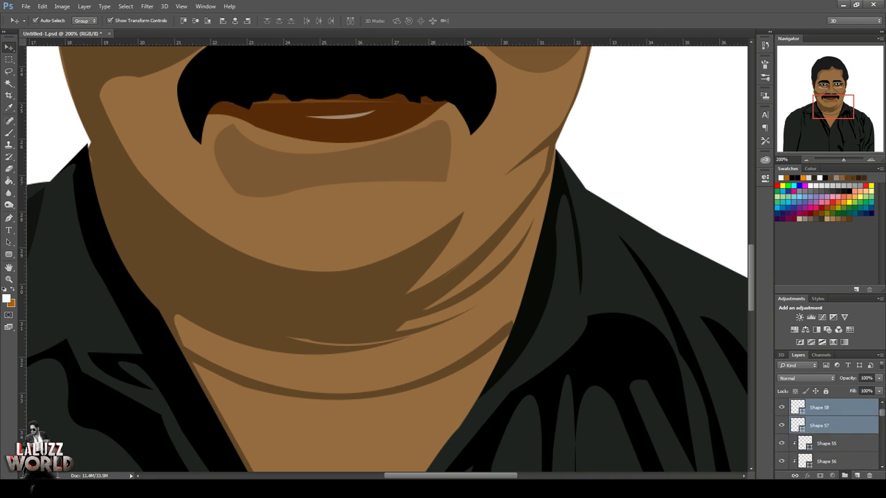
{"action": "left_click", "coordinate": [830, 442], "text": "shift"}
{"action": "left_click_drag", "start_coordinate": [830, 443], "coordinate": [834, 430]}
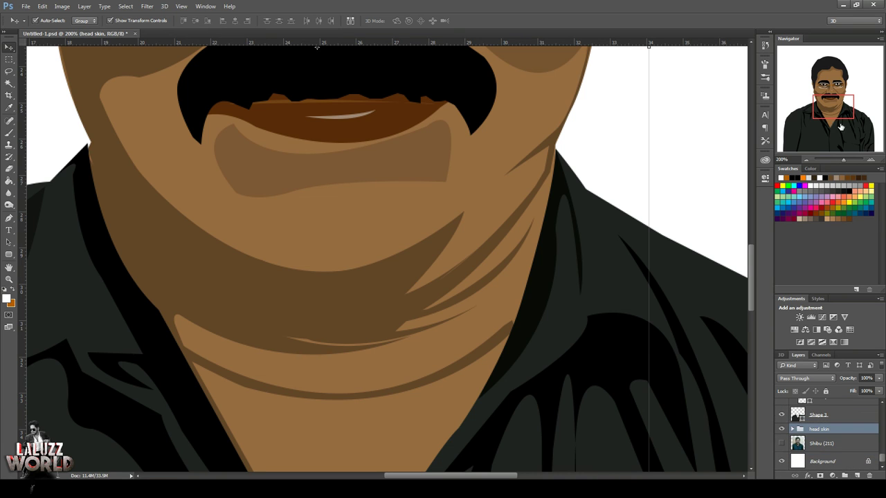
{"action": "left_click_drag", "start_coordinate": [841, 127], "coordinate": [844, 108]}
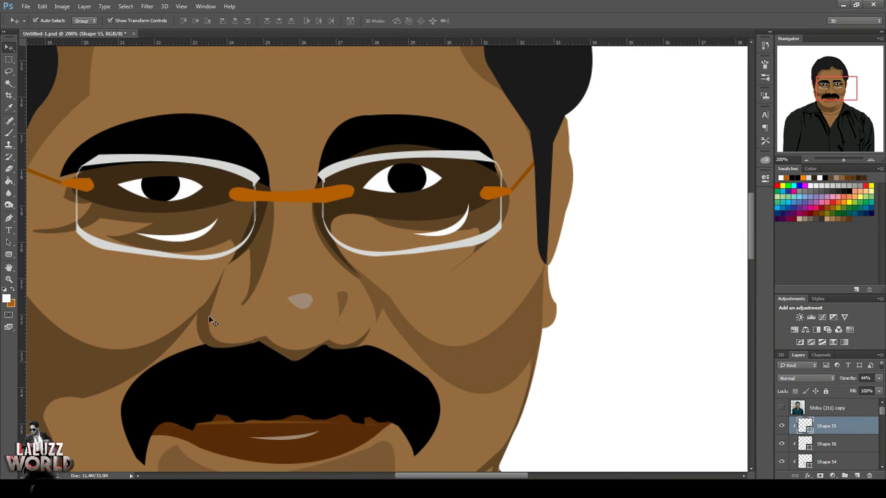
Zoom out to the whole shirt and show the Shibu (211) copy reference photo
{"action": "left_click", "coordinate": [9, 218]}
{"action": "left_click_drag", "start_coordinate": [836, 88], "coordinate": [813, 128]}
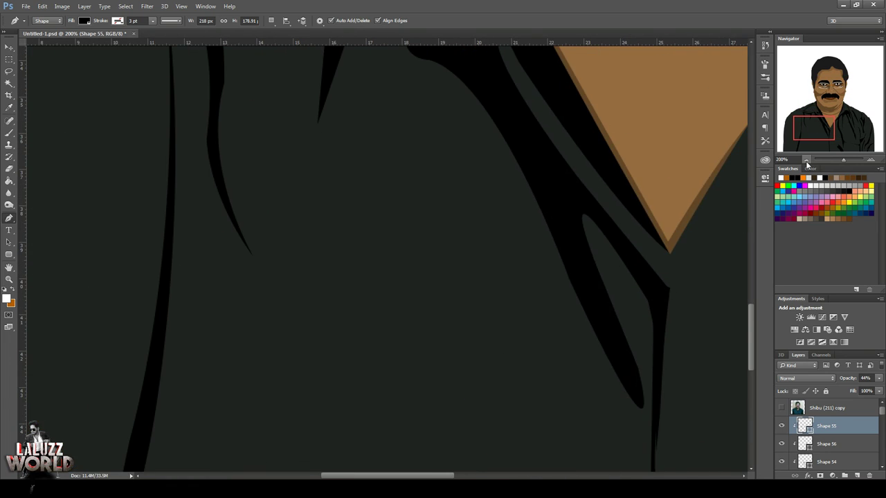
{"action": "left_click", "coordinate": [805, 160]}
{"action": "left_click", "coordinate": [782, 408]}
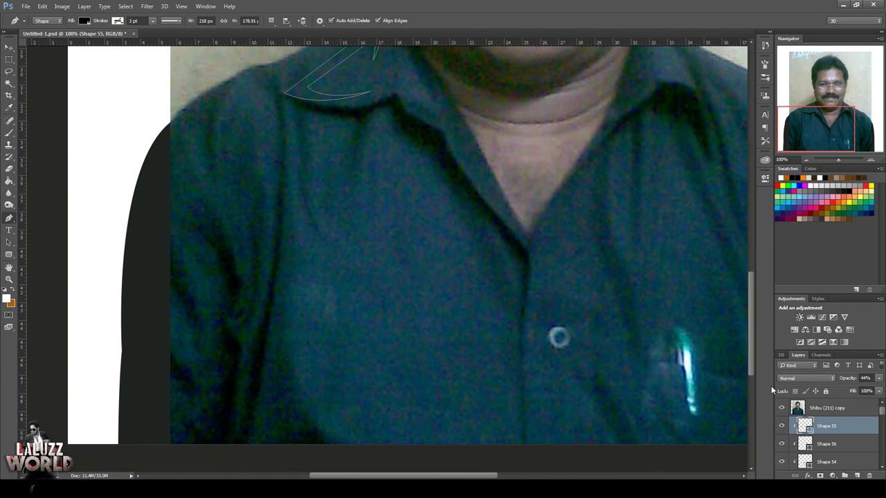
{"action": "left_click", "coordinate": [781, 409]}
{"action": "left_click", "coordinate": [780, 409]}
{"action": "scroll", "coordinate": [369, 307], "scroll_direction": "down", "scroll_amount": 2}
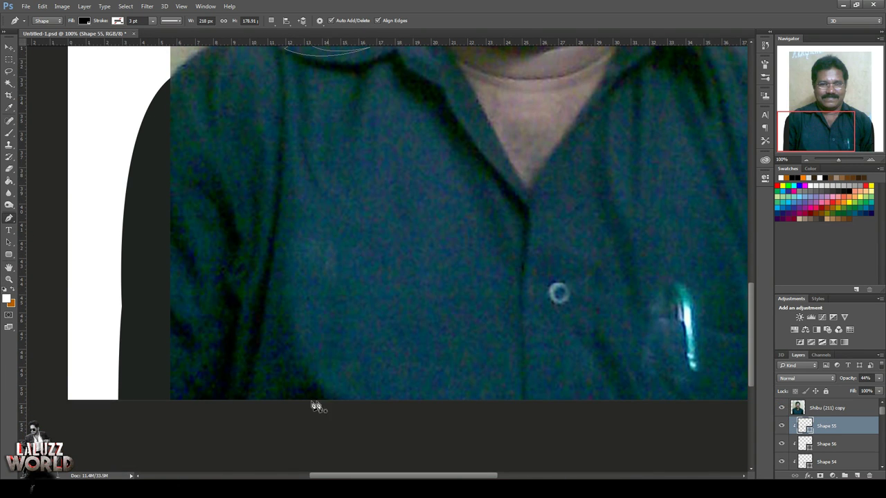
Trace the Shape 59 fold at the shirt's bottom-left and start the wavy Shape 60 fold
{"action": "left_click_drag", "start_coordinate": [291, 357], "coordinate": [284, 323]}
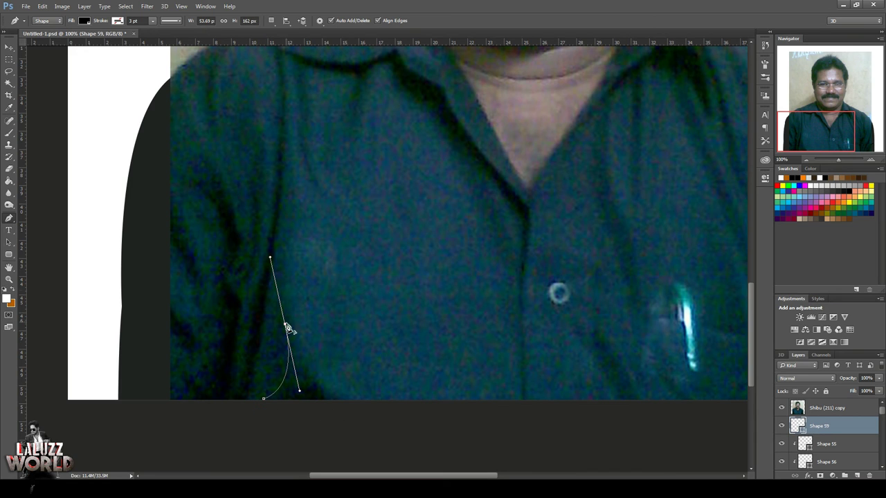
{"action": "mouse_move", "coordinate": [352, 401]}
{"action": "left_mouse_down"}
{"action": "mouse_move", "coordinate": [280, 415]}
{"action": "mouse_move", "coordinate": [271, 407]}
{"action": "left_mouse_up"}
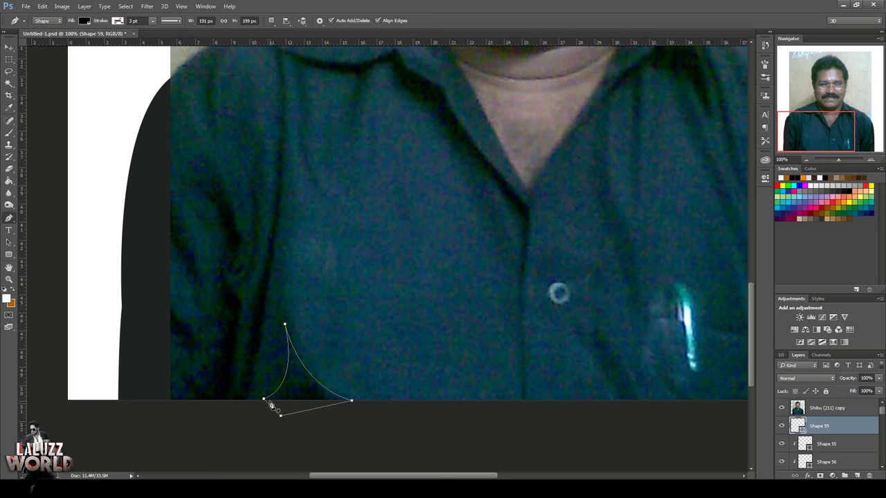
{"action": "left_click", "coordinate": [225, 400]}
{"action": "mouse_move", "coordinate": [241, 313]}
{"action": "left_mouse_down"}
{"action": "mouse_move", "coordinate": [228, 268]}
{"action": "mouse_move", "coordinate": [250, 240]}
{"action": "left_mouse_up"}
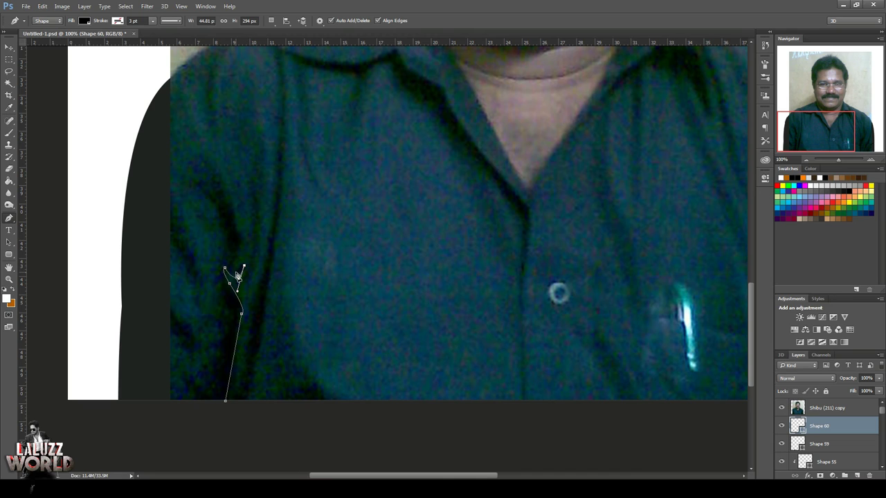
{"action": "mouse_move", "coordinate": [238, 276]}
{"action": "left_mouse_down"}
{"action": "mouse_move", "coordinate": [235, 285]}
{"action": "mouse_move", "coordinate": [246, 250]}
{"action": "left_mouse_up"}
{"action": "left_click_drag", "start_coordinate": [232, 211], "coordinate": [227, 170]}
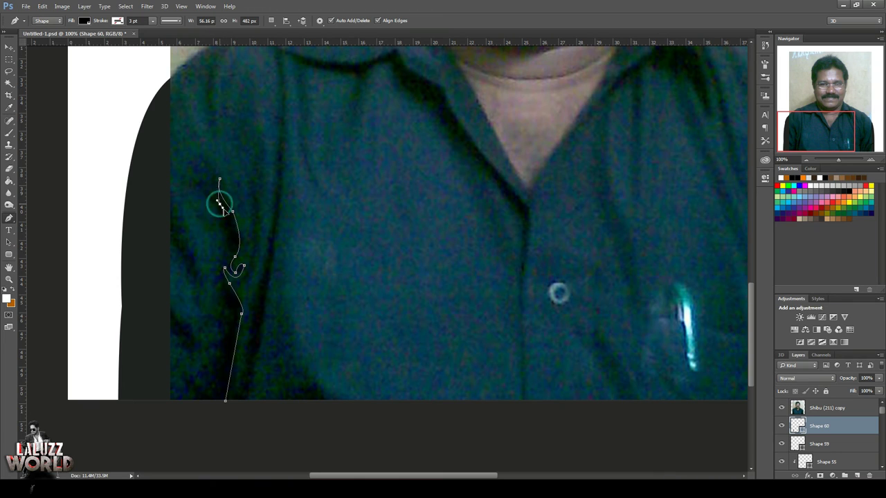
Finish the wavy black fold down the shirt's left side and begin Shape 61 on the sleeve
{"action": "left_click_drag", "start_coordinate": [220, 204], "coordinate": [228, 217]}
{"action": "left_click_drag", "start_coordinate": [193, 190], "coordinate": [186, 207]}
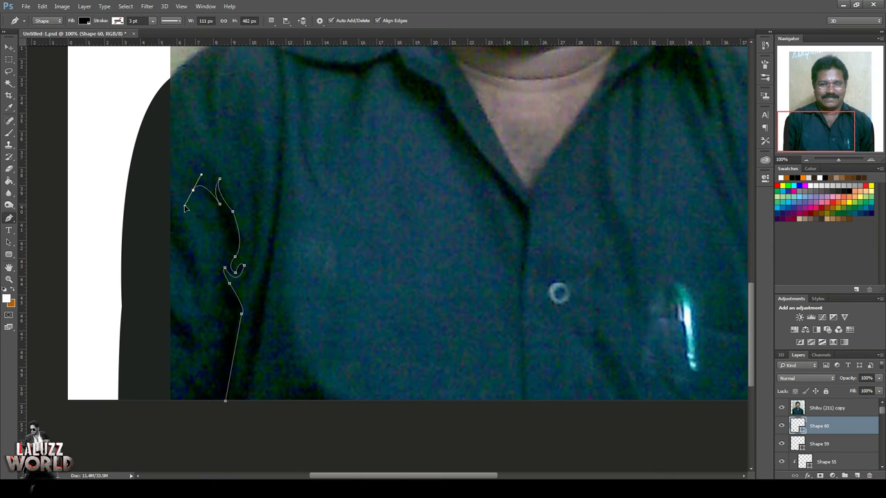
{"action": "left_click_drag", "start_coordinate": [223, 244], "coordinate": [228, 257]}
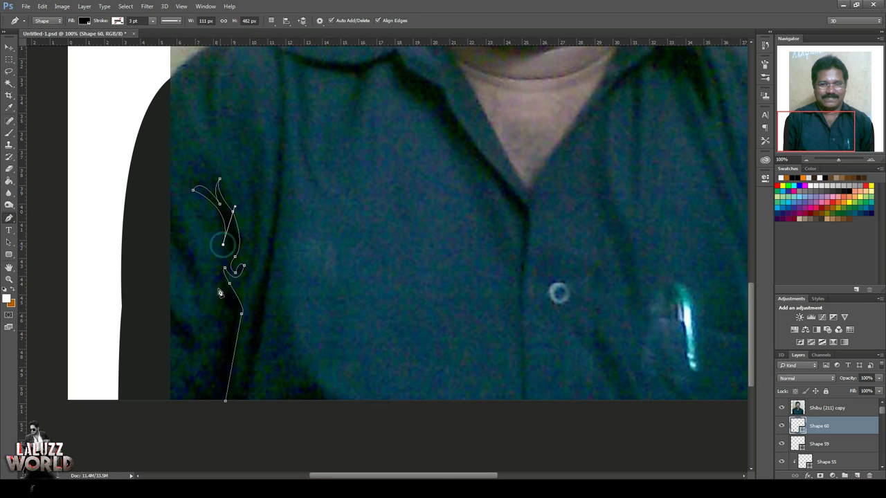
{"action": "mouse_move", "coordinate": [226, 301]}
{"action": "left_mouse_down"}
{"action": "mouse_move", "coordinate": [235, 316]}
{"action": "mouse_move", "coordinate": [205, 341]}
{"action": "mouse_move", "coordinate": [184, 317]}
{"action": "left_mouse_up"}
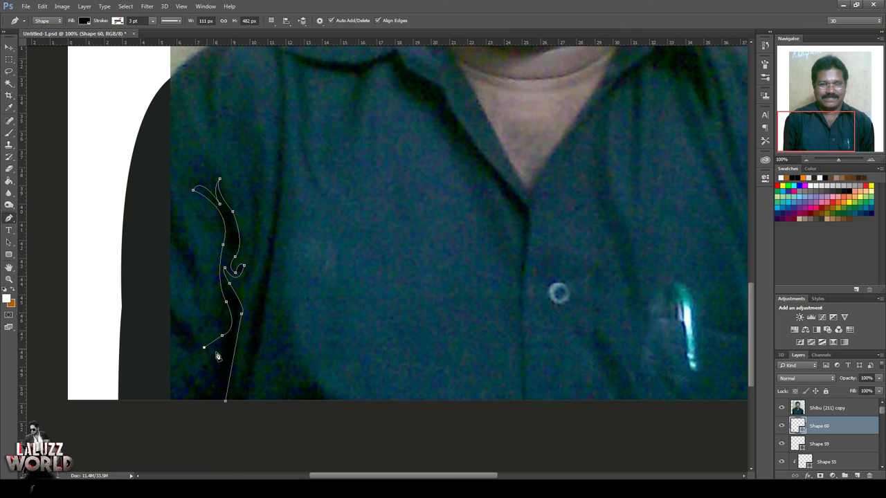
{"action": "left_click_drag", "start_coordinate": [225, 353], "coordinate": [219, 376]}
{"action": "left_click_drag", "start_coordinate": [202, 405], "coordinate": [208, 408]}
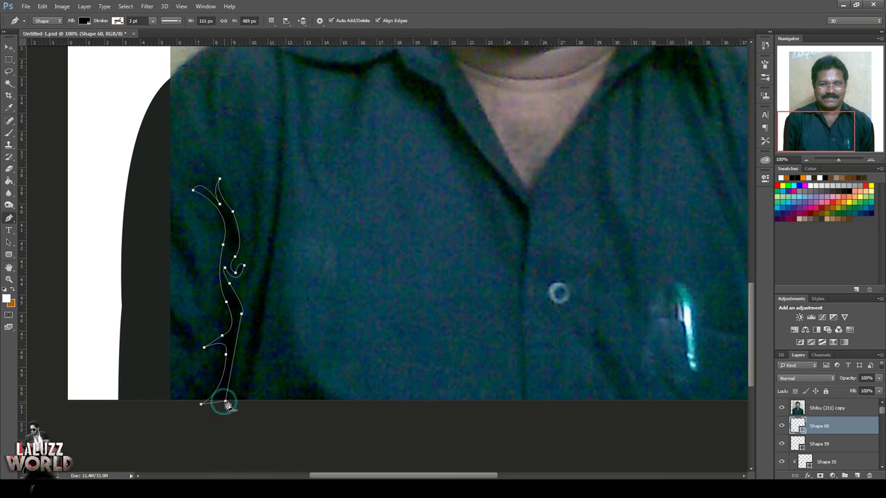
{"action": "left_click", "coordinate": [196, 297]}
{"action": "left_click_drag", "start_coordinate": [128, 213], "coordinate": [68, 205]}
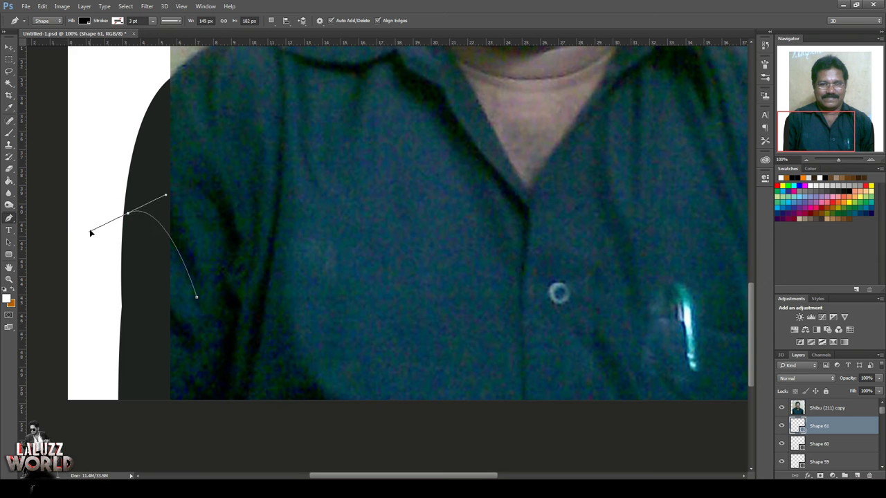
Close the sleeve fold as a pointed triangle and clip the fold layers to the shirt
{"action": "left_click", "coordinate": [128, 213], "text": "alt"}
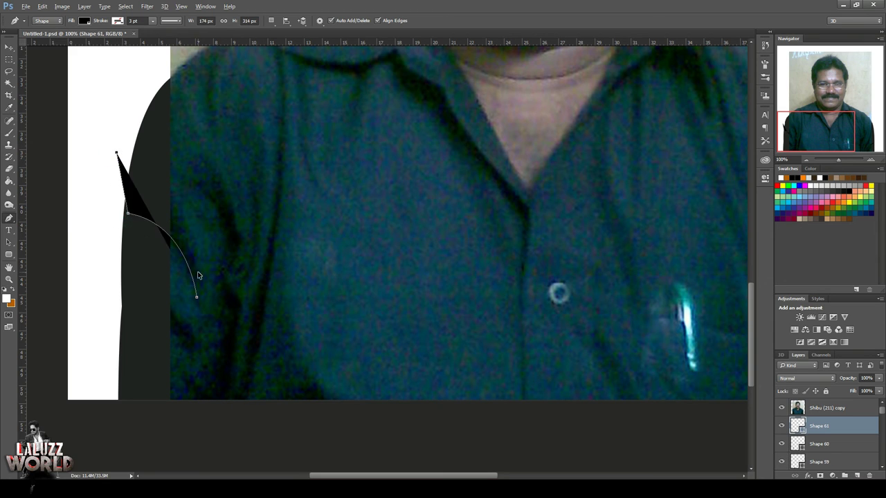
{"action": "left_click", "coordinate": [114, 214]}
{"action": "left_click", "coordinate": [127, 163]}
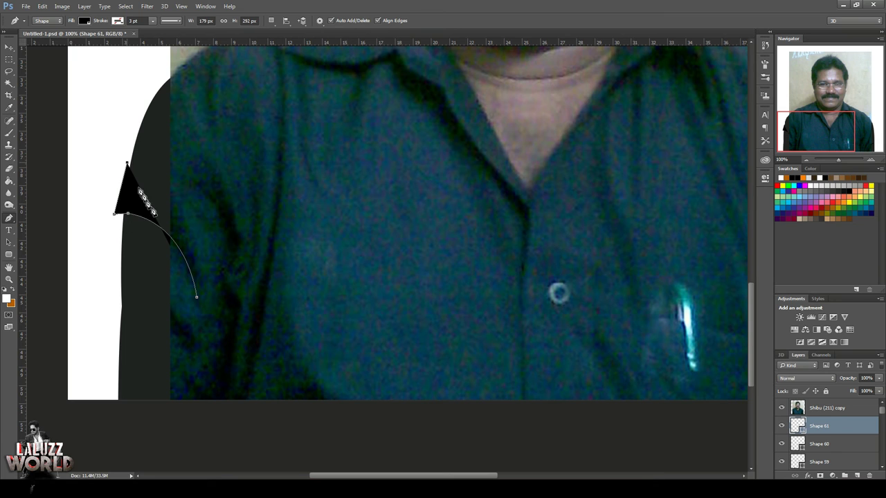
{"action": "left_click", "coordinate": [826, 462], "text": "shift"}
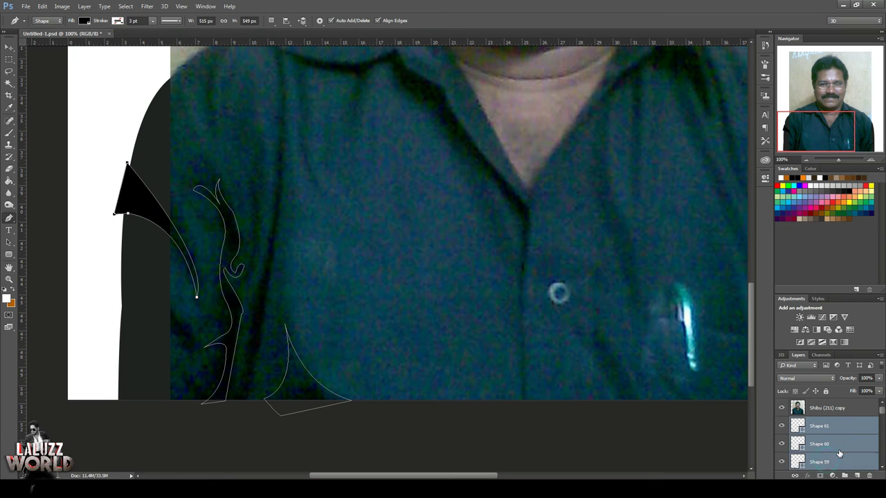
{"action": "scroll", "coordinate": [827, 442], "scroll_direction": "down", "scroll_amount": 1}
{"action": "right_click", "coordinate": [826, 408]}
{"action": "left_click", "coordinate": [750, 227]}
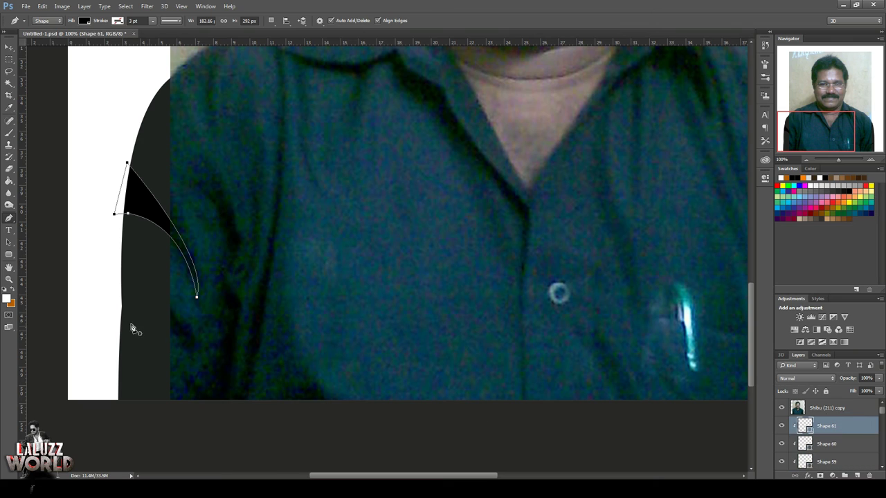
Draw Shape 62, a small black fold lower on the left sleeve, and clip it to the layer below
{"action": "left_click", "coordinate": [191, 355]}
{"action": "left_click_drag", "start_coordinate": [183, 322], "coordinate": [158, 322]}
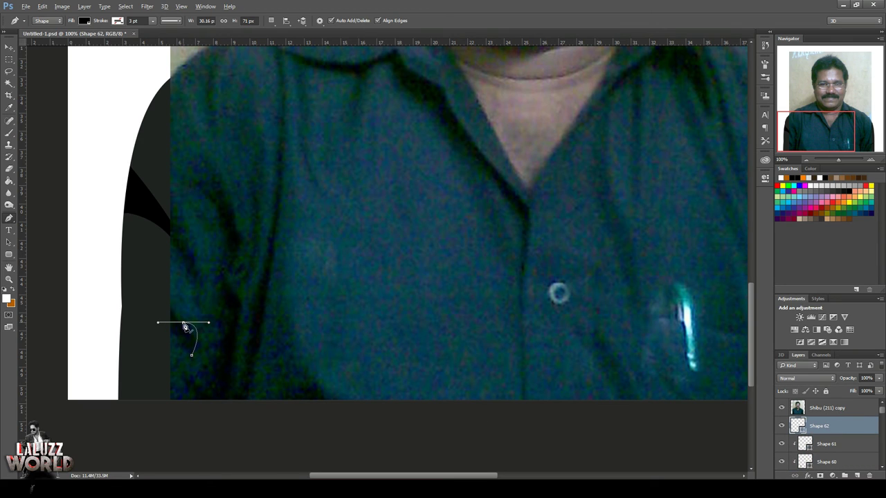
{"action": "mouse_move", "coordinate": [149, 279]}
{"action": "left_mouse_down"}
{"action": "mouse_move", "coordinate": [146, 261]}
{"action": "mouse_move", "coordinate": [119, 233]}
{"action": "left_mouse_up"}
{"action": "left_click", "coordinate": [109, 291]}
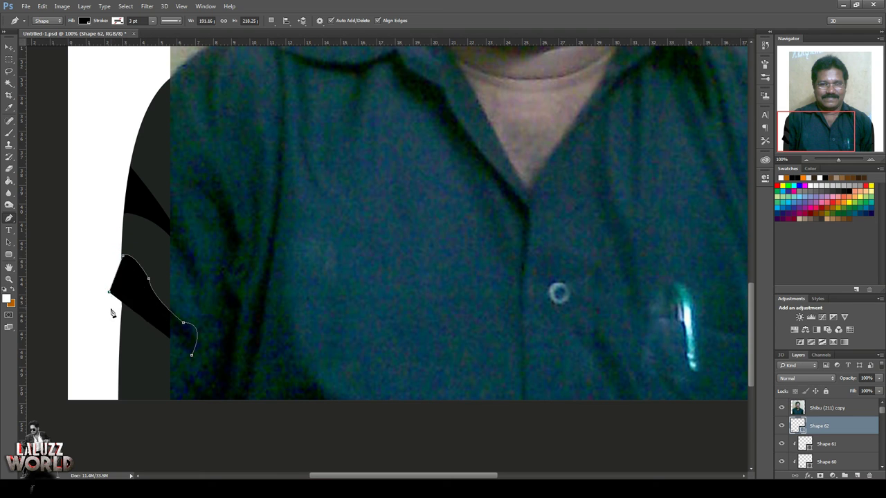
{"action": "left_click_drag", "start_coordinate": [139, 292], "coordinate": [157, 335]}
{"action": "left_click", "coordinate": [140, 293], "text": "alt"}
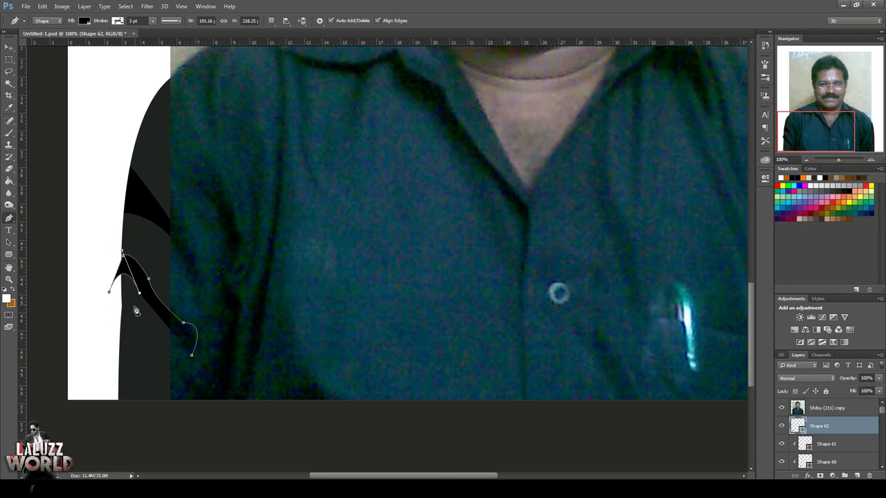
{"action": "mouse_move", "coordinate": [122, 304]}
{"action": "left_mouse_down"}
{"action": "mouse_move", "coordinate": [179, 337]}
{"action": "mouse_move", "coordinate": [165, 362]}
{"action": "left_mouse_up"}
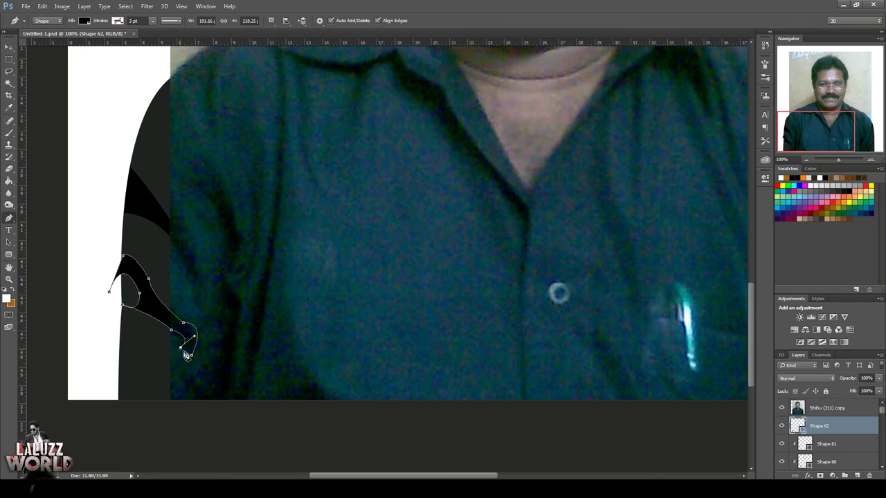
{"action": "right_click", "coordinate": [830, 425]}
{"action": "left_click", "coordinate": [796, 173]}
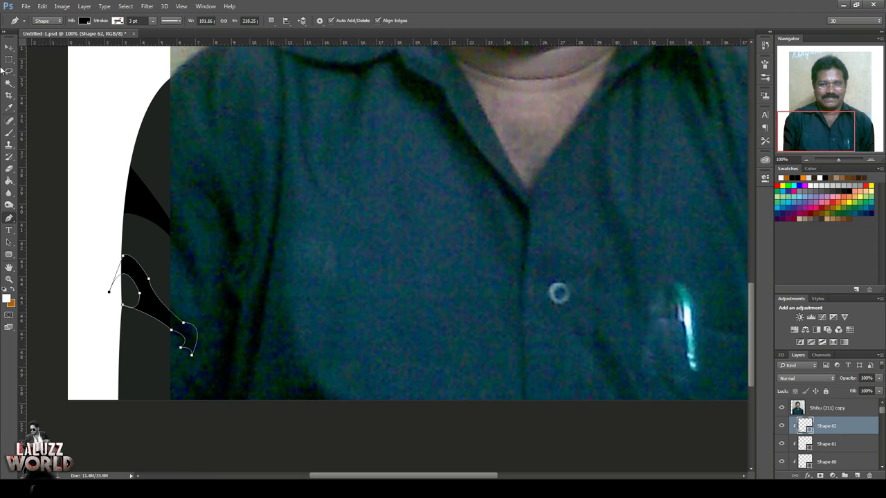
Hide the fold's path and toggle the reference photo to preview the shirt artwork
{"action": "key", "text": "m"}
{"action": "left_click", "coordinate": [781, 408]}
{"action": "left_click", "coordinate": [782, 407]}
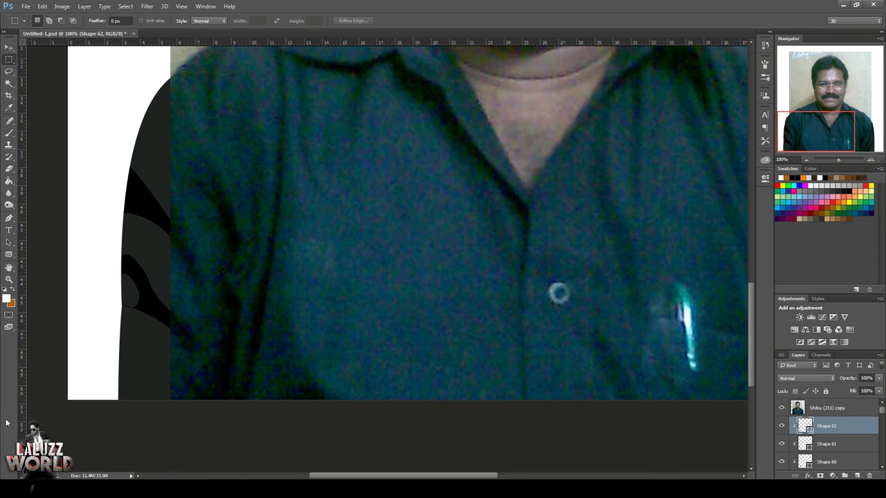
{"action": "scroll", "coordinate": [330, 228], "scroll_direction": "up", "scroll_amount": 1}
Draw Shape 63, a corner-pointed shading shape on the left collar, and clip it below
{"action": "scroll", "coordinate": [330, 227], "scroll_direction": "up", "scroll_amount": 2}
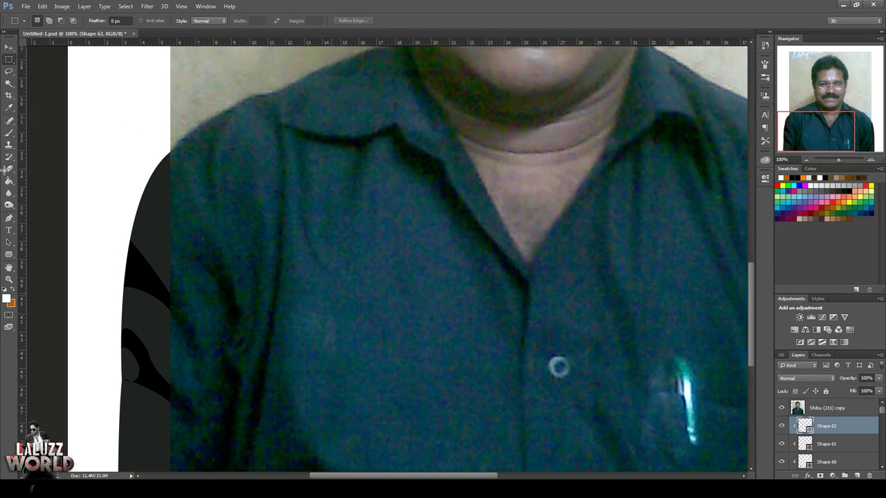
{"action": "key", "text": "p"}
{"action": "left_click", "coordinate": [150, 169]}
{"action": "mouse_move", "coordinate": [202, 174]}
{"action": "left_mouse_down"}
{"action": "mouse_move", "coordinate": [201, 235]}
{"action": "mouse_move", "coordinate": [221, 217]}
{"action": "left_mouse_up"}
{"action": "left_click", "coordinate": [202, 174], "text": "alt"}
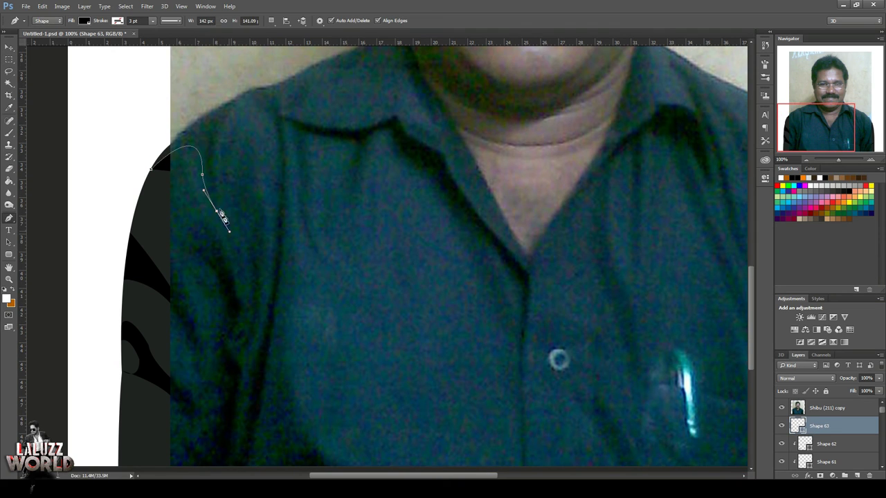
{"action": "left_click", "coordinate": [216, 210], "text": "alt"}
{"action": "left_click_drag", "start_coordinate": [257, 91], "coordinate": [314, 71]}
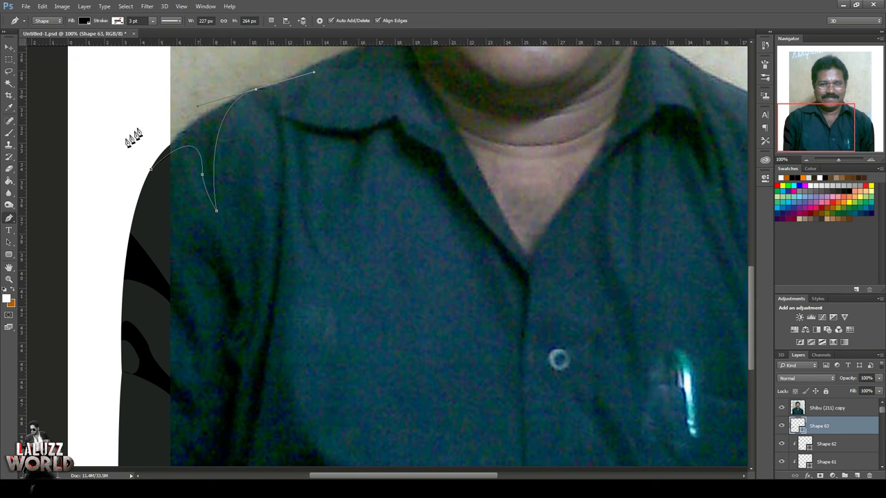
{"action": "left_click", "coordinate": [151, 169]}
{"action": "right_click", "coordinate": [827, 425]}
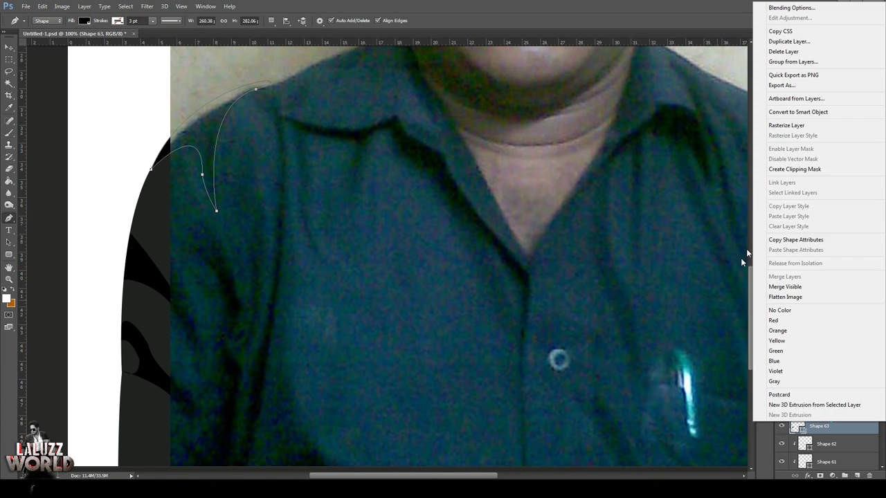
{"action": "left_click", "coordinate": [786, 171]}
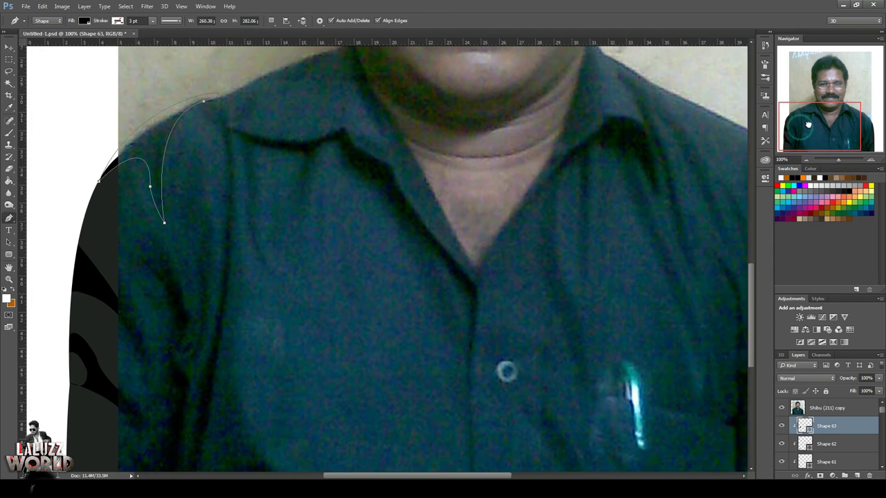
Draw Shape 64 along the right shoulder edge and clip it to the layer below
{"action": "left_click_drag", "start_coordinate": [789, 127], "coordinate": [805, 122]}
{"action": "left_click", "coordinate": [782, 408]}
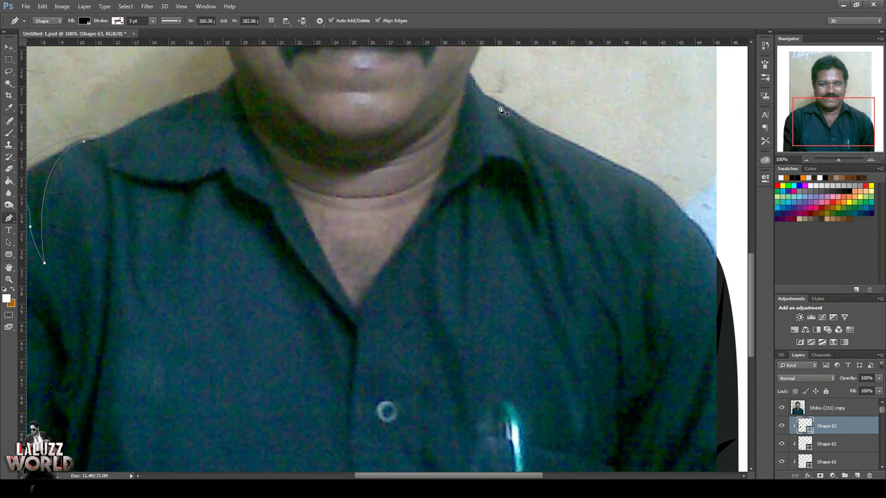
{"action": "left_click", "coordinate": [487, 97]}
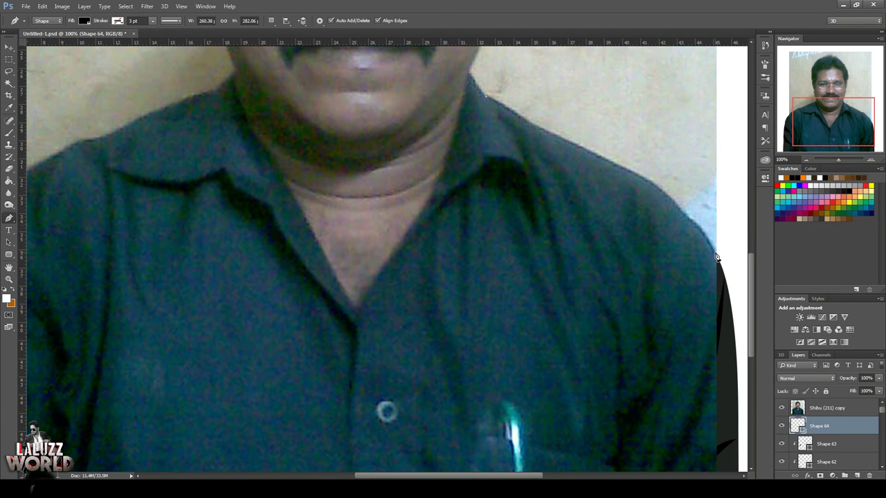
{"action": "left_click_drag", "start_coordinate": [716, 257], "coordinate": [718, 320]}
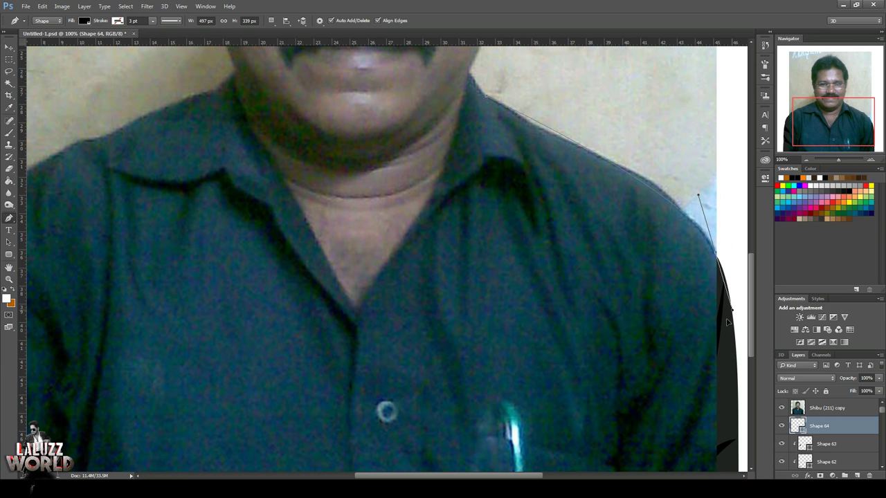
{"action": "left_click", "coordinate": [715, 255], "text": "alt"}
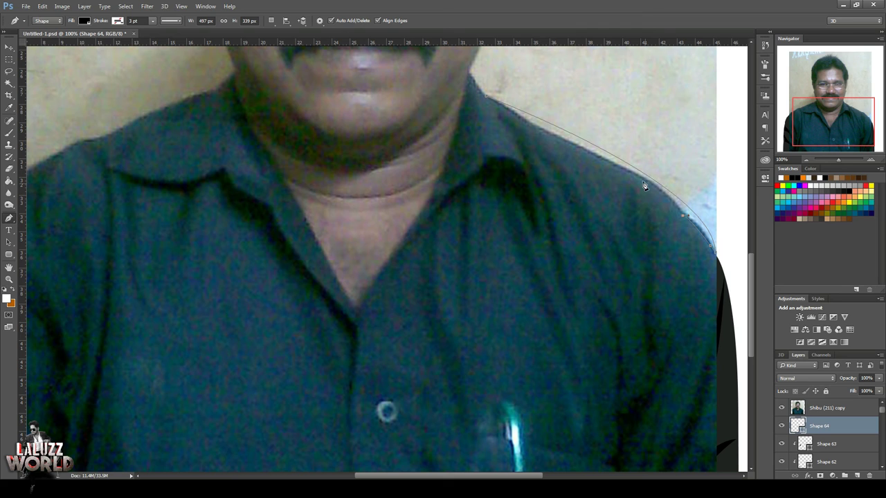
{"action": "left_click_drag", "start_coordinate": [652, 180], "coordinate": [634, 176]}
{"action": "left_click_drag", "start_coordinate": [535, 130], "coordinate": [549, 148]}
{"action": "right_click", "coordinate": [827, 425]}
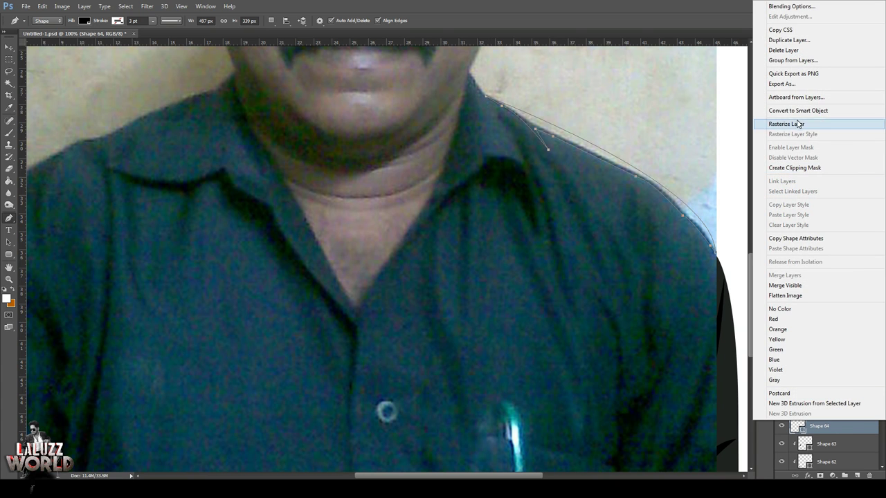
{"action": "left_click", "coordinate": [796, 170]}
Toggle the reference photo to check the shading, then pick dark grey 2b2928 as foreground
{"action": "left_click", "coordinate": [781, 408]}
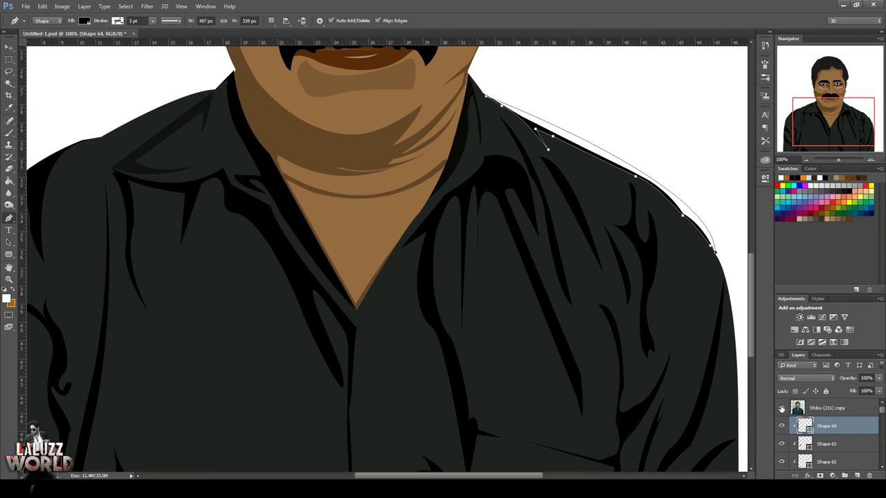
{"action": "left_click", "coordinate": [781, 409]}
{"action": "scroll", "coordinate": [443, 364], "scroll_direction": "down", "scroll_amount": 2}
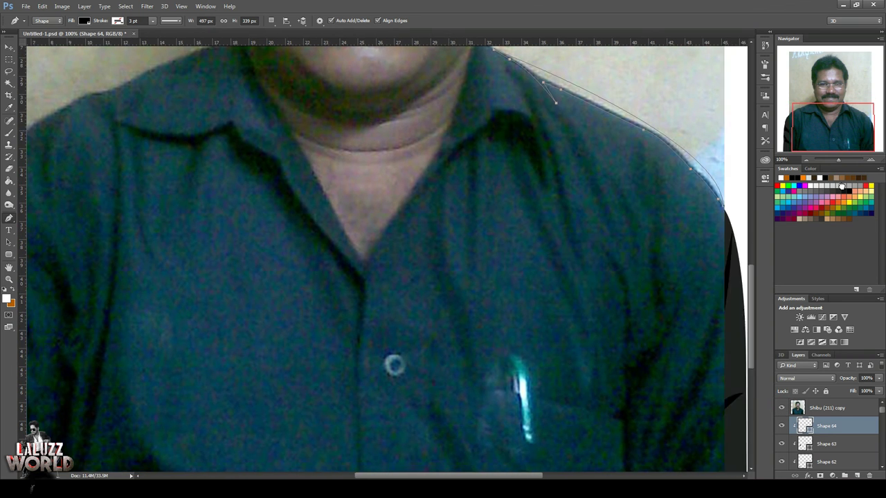
{"action": "scroll", "coordinate": [442, 363], "scroll_direction": "left", "scroll_amount": 2}
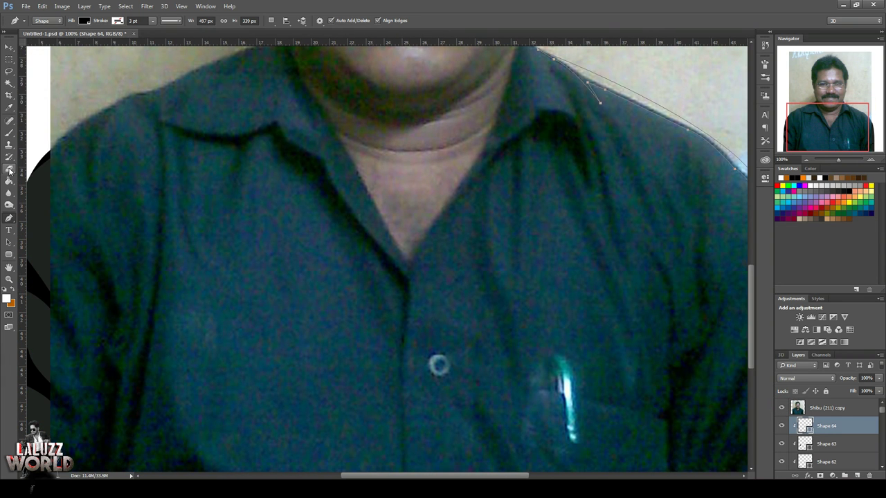
{"action": "left_click", "coordinate": [8, 297]}
{"action": "left_click", "coordinate": [638, 409]}
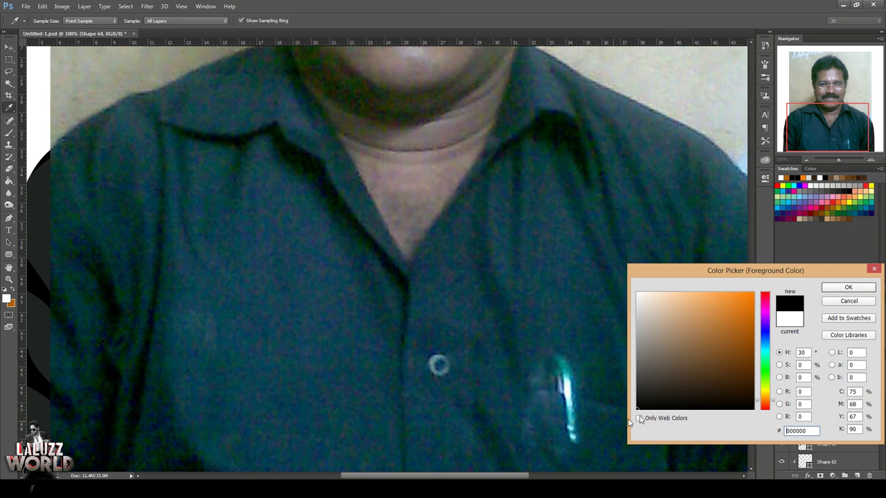
{"action": "left_click", "coordinate": [646, 390]}
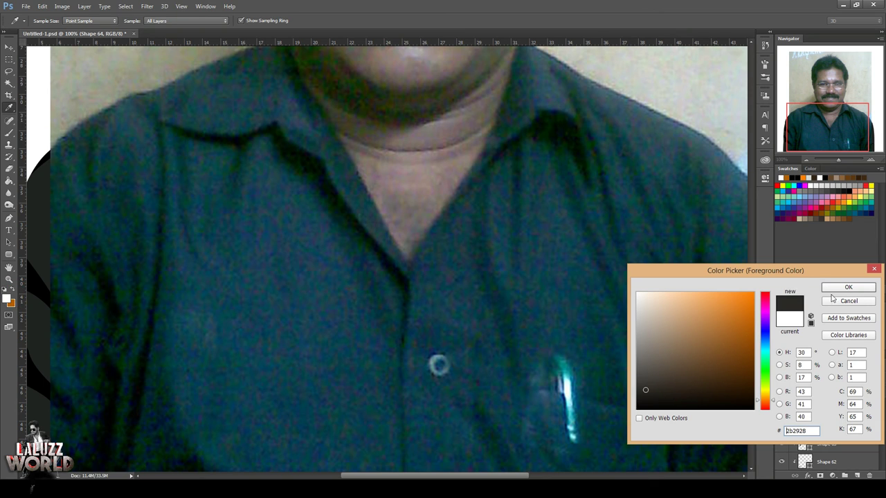
Set the foreground colour to a deep blue
{"action": "left_click", "coordinate": [766, 337]}
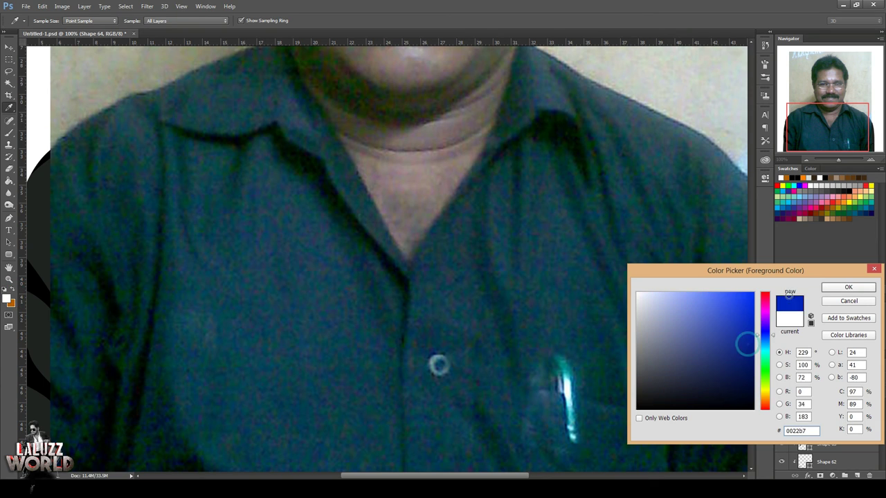
{"action": "left_click", "coordinate": [739, 327]}
{"action": "key", "text": "Return"}
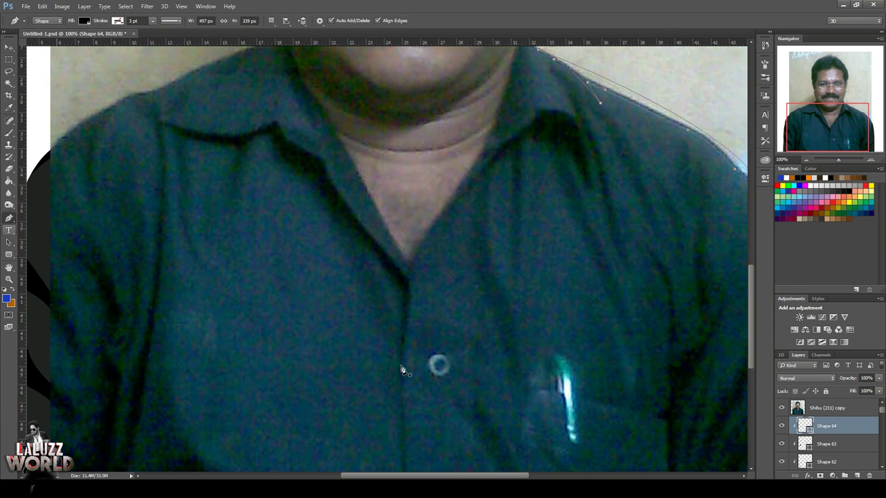
Outline the shirt button as Shape 65 and fill it white
{"action": "left_click_drag", "start_coordinate": [449, 367], "coordinate": [460, 344]}
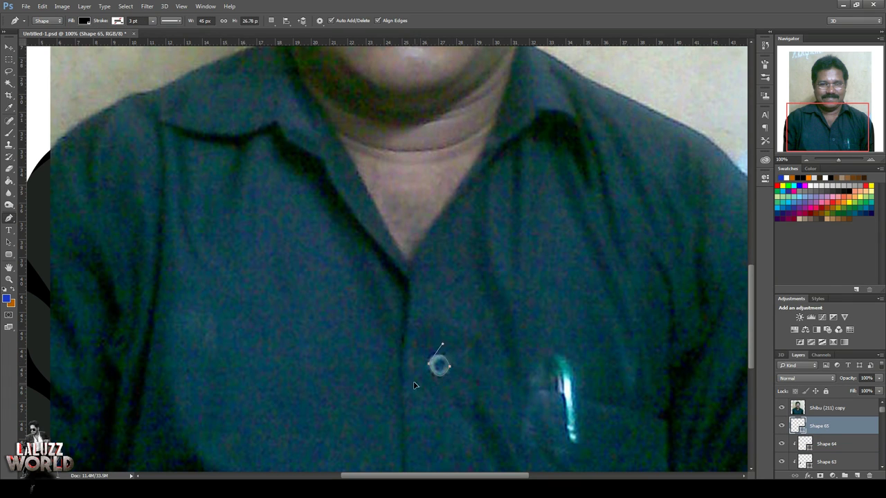
{"action": "left_click", "coordinate": [781, 408]}
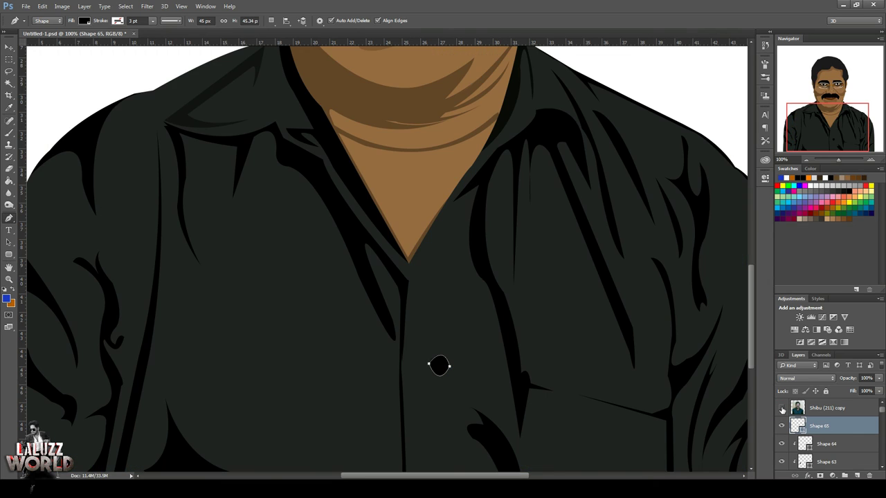
{"action": "double_click", "coordinate": [797, 425]}
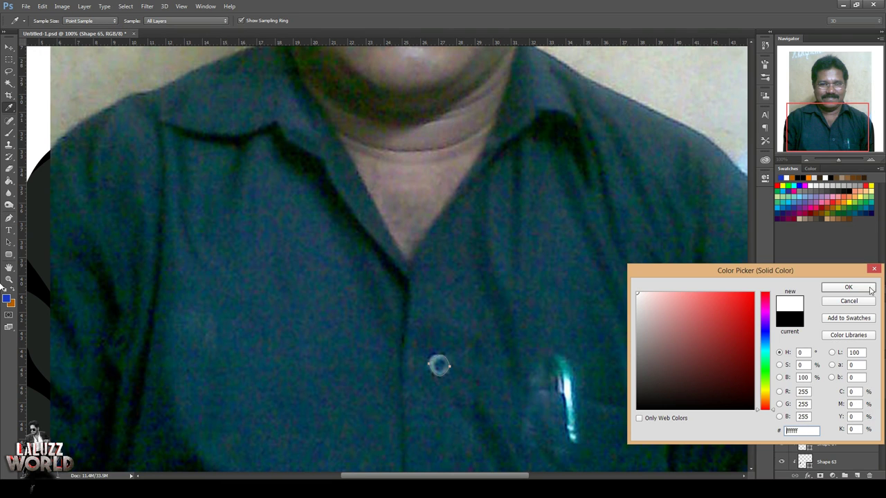
{"action": "left_click", "coordinate": [861, 290]}
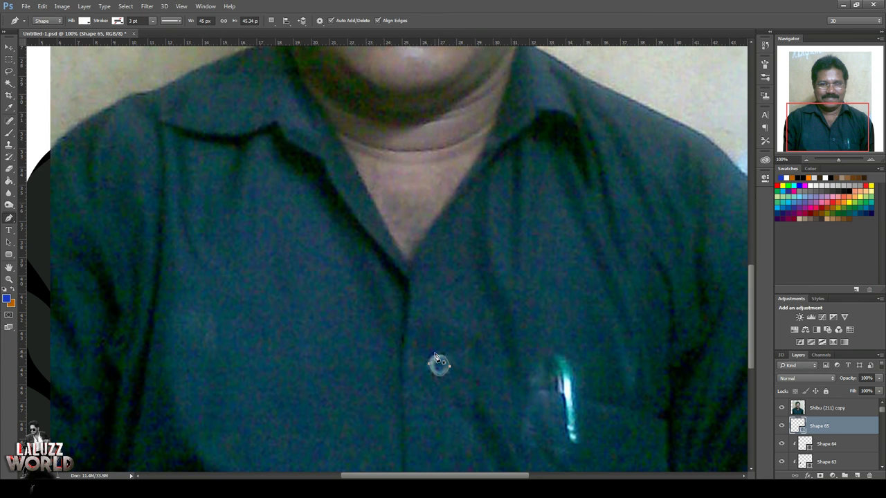
Draw a second inner button shape, Shape 66, around the button
{"action": "left_click", "coordinate": [433, 355]}
{"action": "left_click_drag", "start_coordinate": [437, 376], "coordinate": [454, 393]}
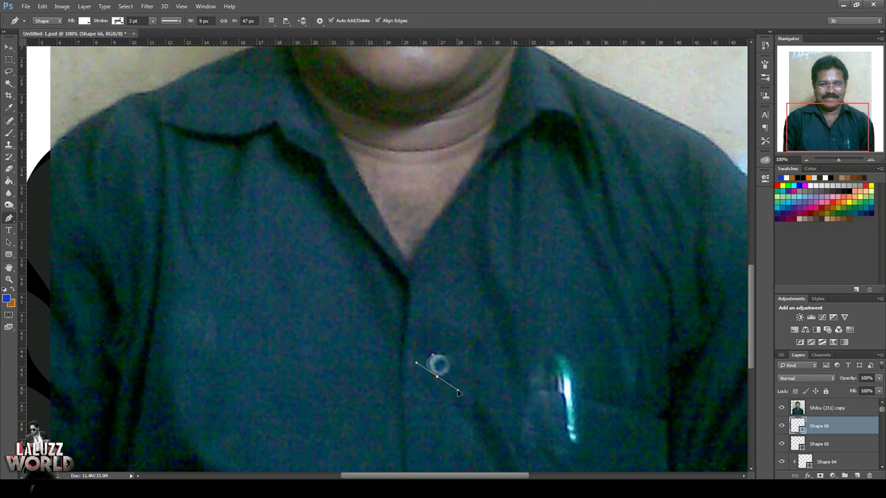
{"action": "scroll", "coordinate": [439, 380], "scroll_direction": "up", "scroll_amount": 1}
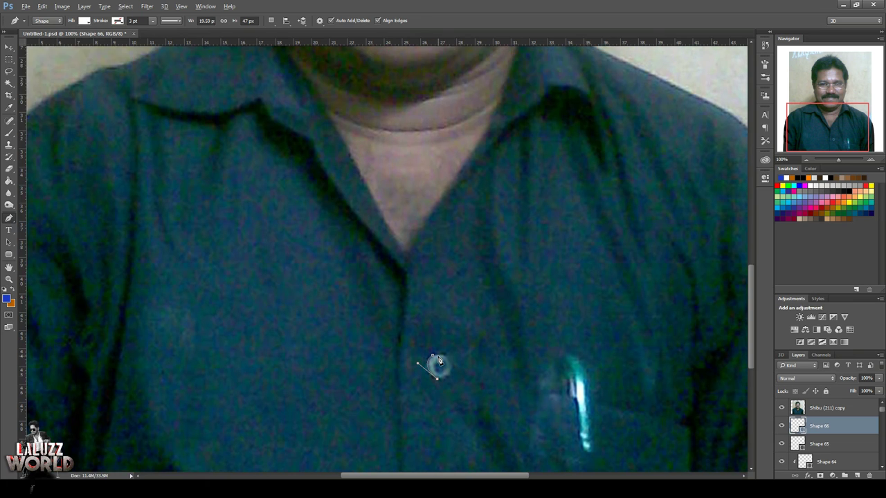
{"action": "scroll", "coordinate": [439, 380], "scroll_direction": "up", "scroll_amount": 1}
{"action": "left_click_drag", "start_coordinate": [444, 363], "coordinate": [481, 363]}
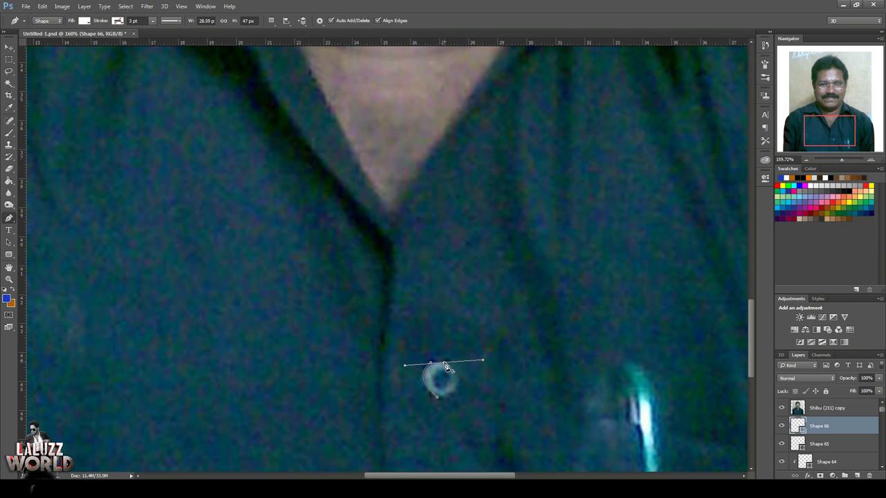
{"action": "left_click", "coordinate": [431, 367]}
Delete Shape 66 and undo Shape 65, discarding both button shapes
{"action": "key", "text": "Delete"}
{"action": "left_click", "coordinate": [781, 408]}
{"action": "key", "text": "ctrl+z"}
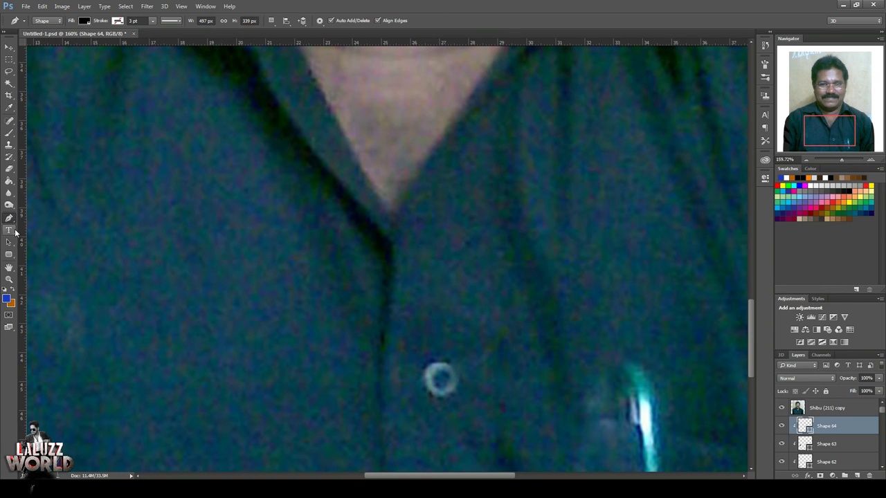
Draw a small white ellipse over the shirt button, nudged one pixel right and down
{"action": "right_click", "coordinate": [9, 254]}
{"action": "left_click", "coordinate": [42, 273]}
{"action": "mouse_move", "coordinate": [423, 365]}
{"action": "left_mouse_down"}
{"action": "mouse_move", "coordinate": [440, 391]}
{"action": "mouse_move", "coordinate": [454, 394]}
{"action": "left_mouse_up"}
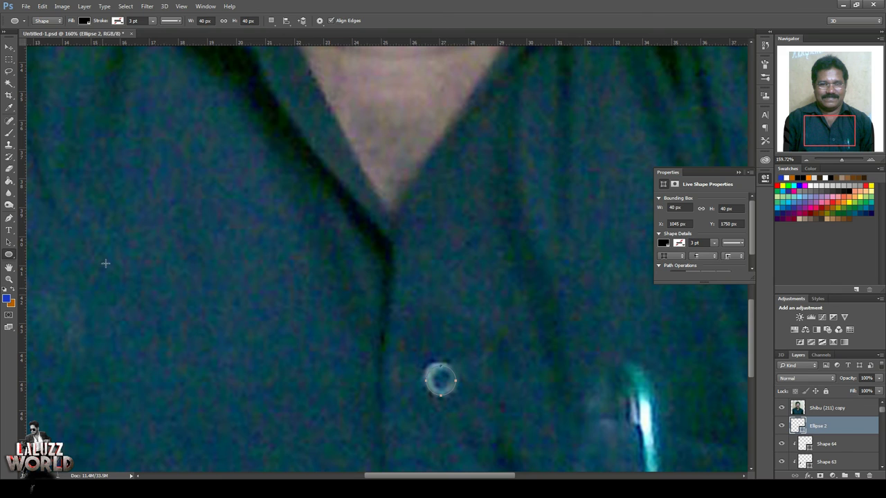
{"action": "left_click", "coordinate": [11, 47]}
{"action": "key", "text": "Right"}
{"action": "key", "text": "Down"}
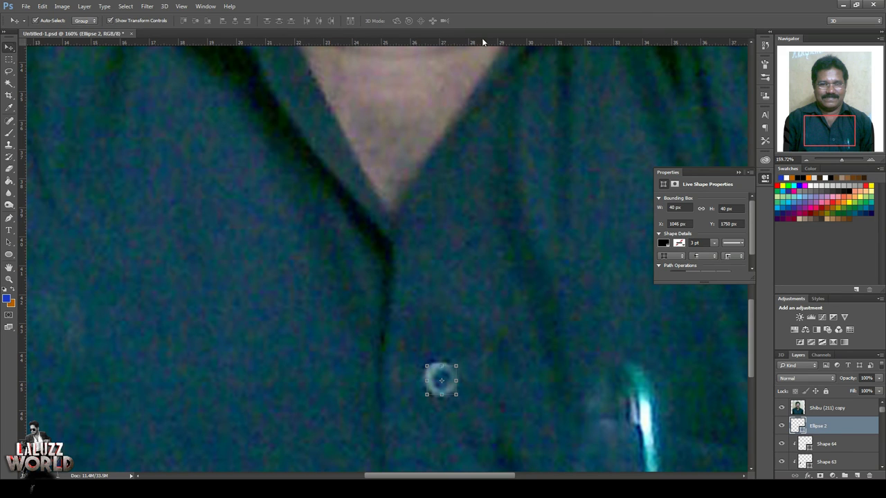
{"action": "left_click", "coordinate": [663, 243]}
Duplicate the button circle and give the original underneath a custom grey fill
{"action": "left_click", "coordinate": [245, 269]}
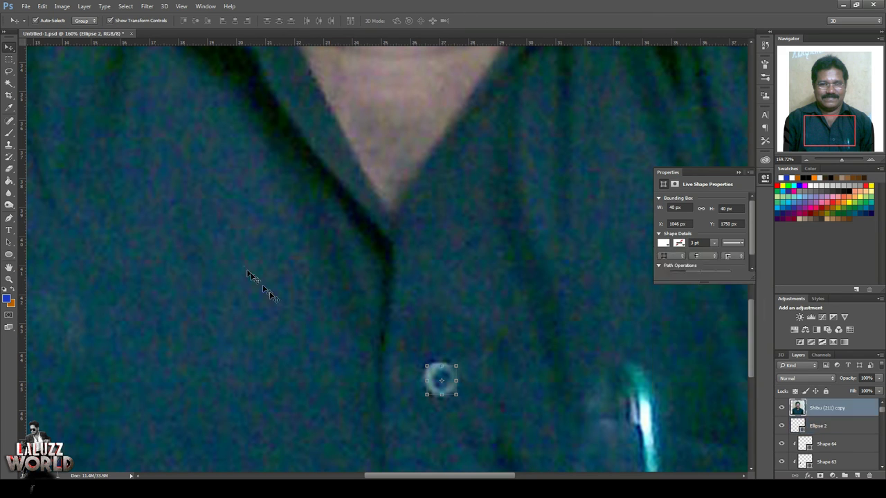
{"action": "left_click", "coordinate": [781, 409]}
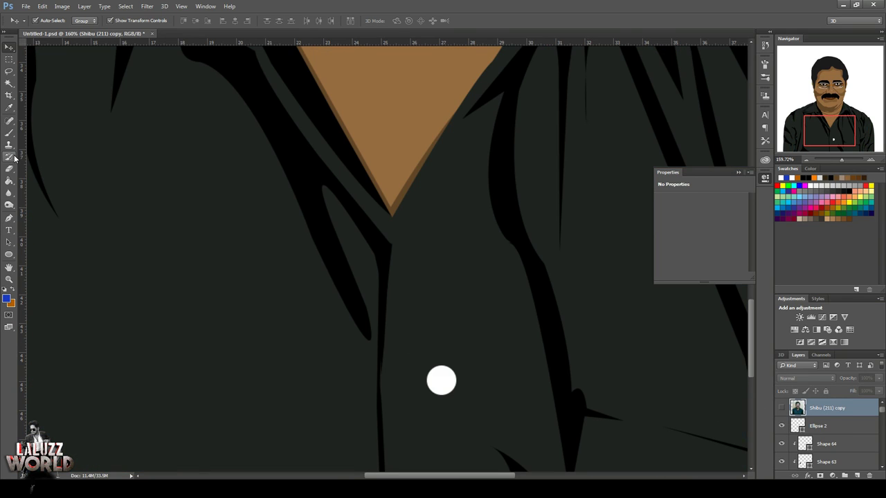
{"action": "left_click", "coordinate": [855, 428]}
{"action": "key", "text": "ctrl+j"}
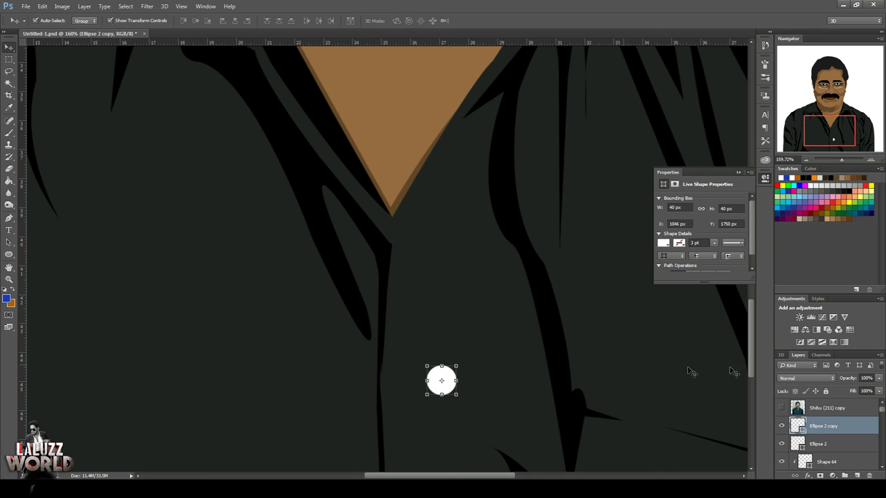
{"action": "left_click", "coordinate": [832, 446]}
{"action": "left_click", "coordinate": [664, 245]}
{"action": "left_click", "coordinate": [753, 261]}
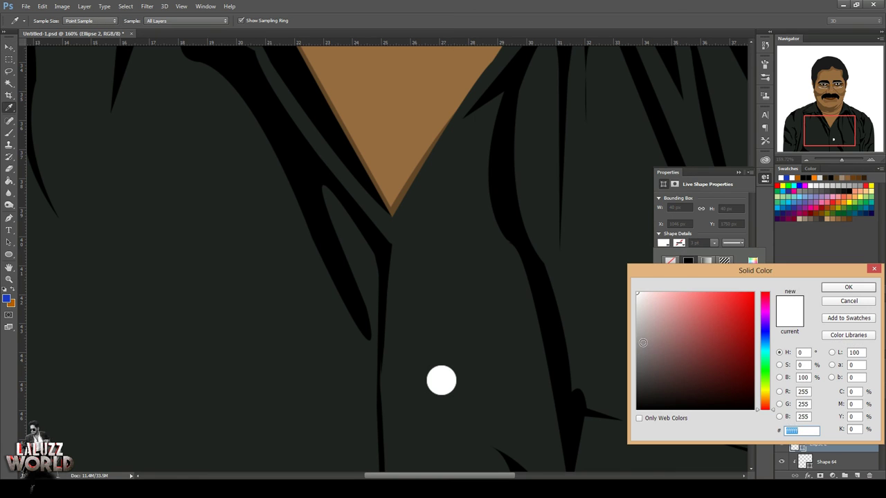
{"action": "left_click", "coordinate": [838, 288]}
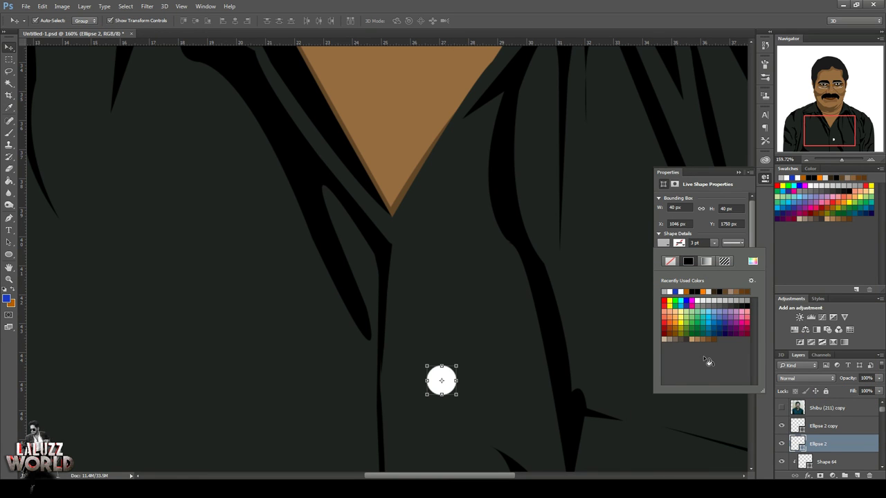
{"action": "left_click", "coordinate": [765, 178]}
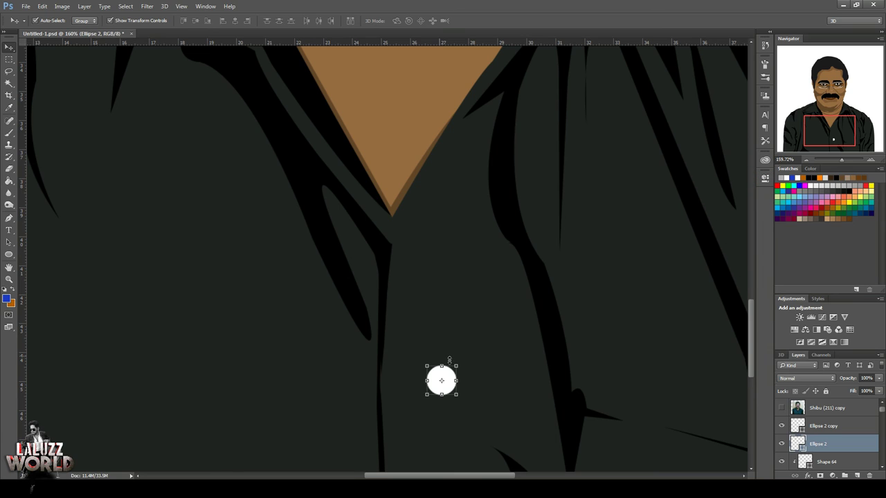
Offset the lower grey circle slightly to form the button's edge
{"action": "key", "text": "ctrl+t"}
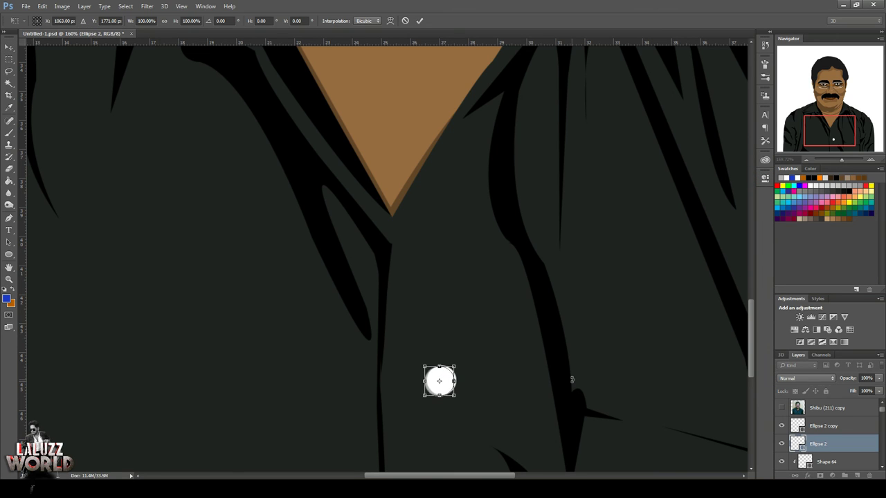
{"action": "left_click", "coordinate": [13, 61]}
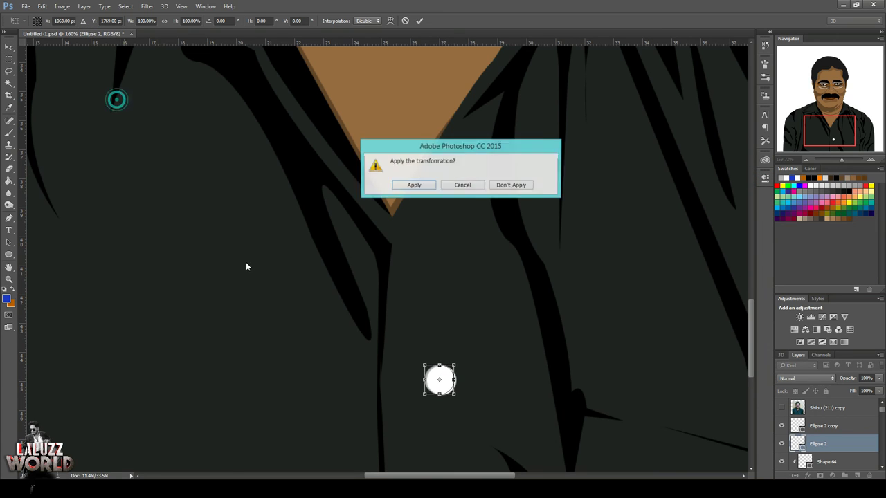
{"action": "left_click", "coordinate": [414, 185]}
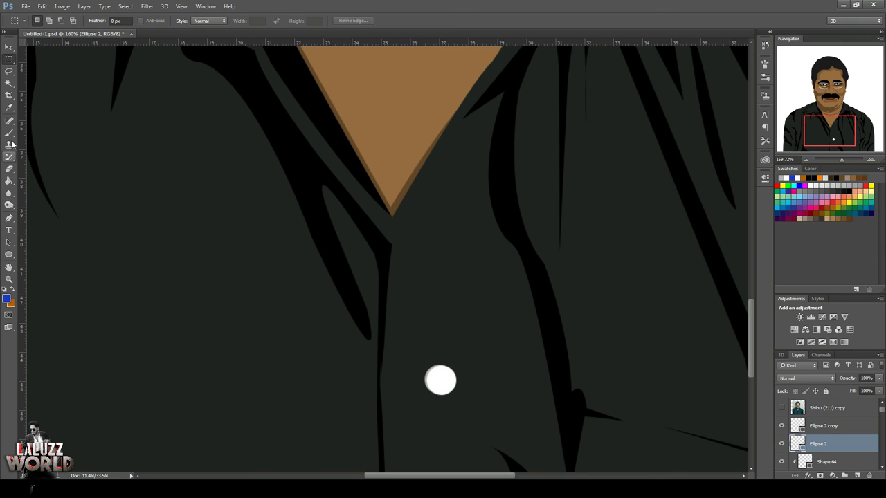
On a new layer, brush black button-hole dots onto the white button
{"action": "key", "text": "b"}
{"action": "key", "text": "ctrl+shift+alt+n"}
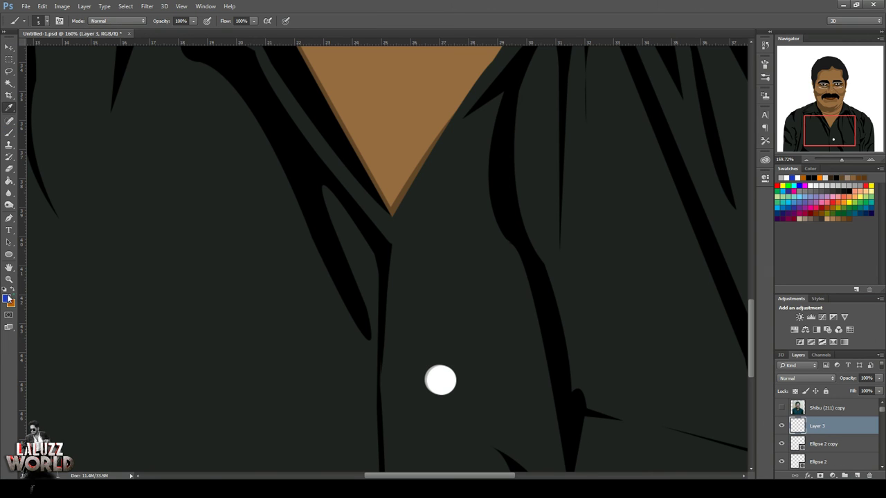
{"action": "left_click", "coordinate": [6, 298]}
{"action": "left_click", "coordinate": [648, 387]}
{"action": "left_click", "coordinate": [860, 286]}
{"action": "left_click", "coordinate": [437, 376]}
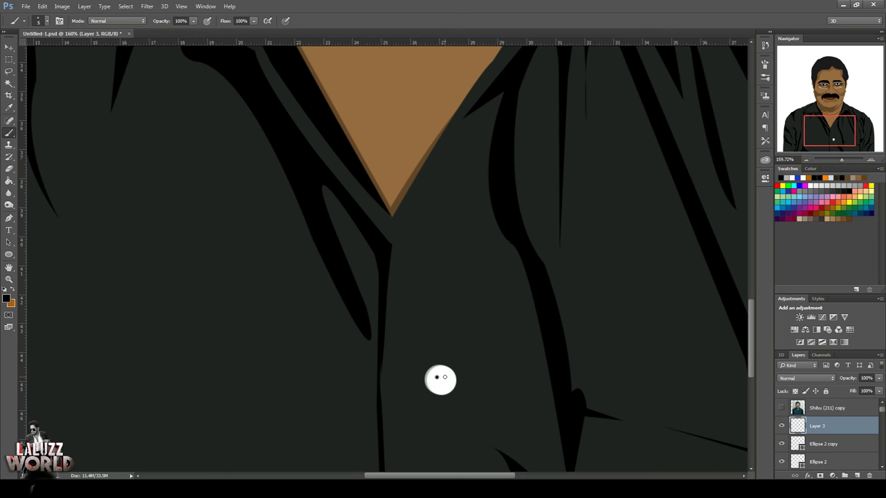
{"action": "left_click", "coordinate": [445, 383]}
Switch the brush colour to dark navy and zoom out to the whole portrait
{"action": "left_click", "coordinate": [7, 298]}
{"action": "left_click", "coordinate": [740, 391]}
{"action": "left_click", "coordinate": [860, 287]}
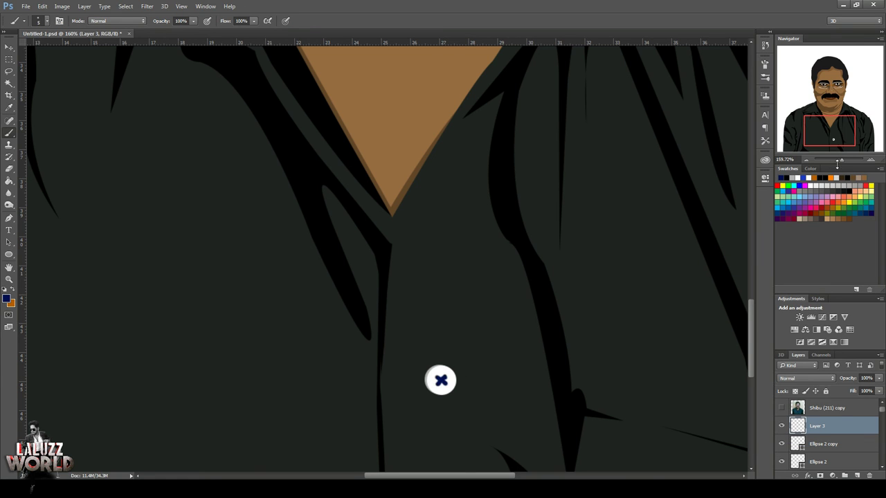
{"action": "left_click", "coordinate": [807, 160]}
{"action": "left_click", "coordinate": [806, 160]}
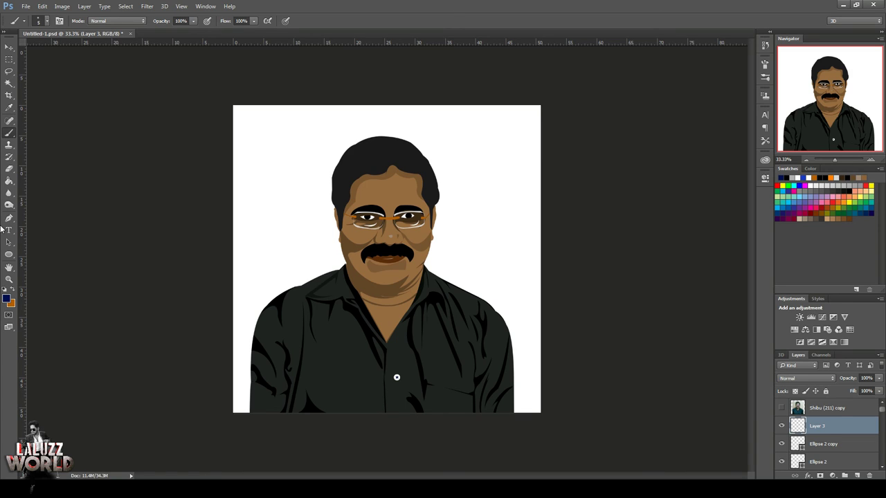
Save the portrait and fade glasses shapes Shape 57 and Shape 58 to 61% opacity
{"action": "key", "text": "ctrl+s"}
{"action": "left_click", "coordinate": [870, 160]}
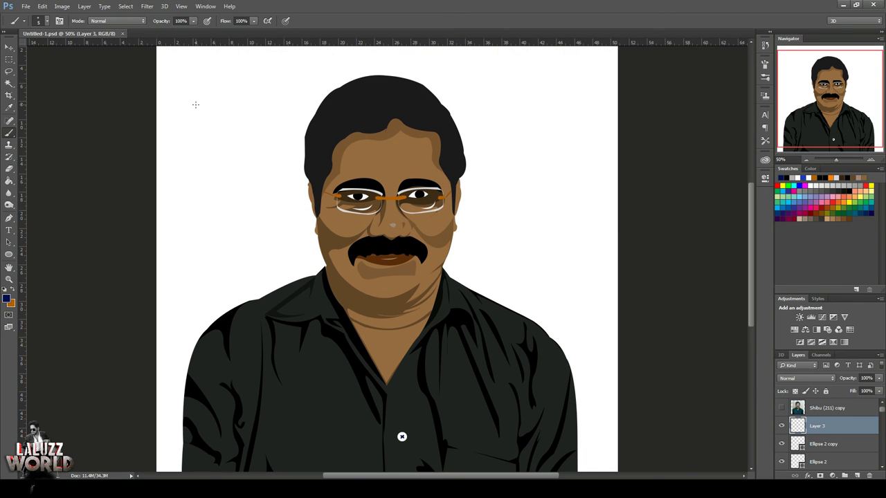
{"action": "left_click", "coordinate": [9, 49]}
{"action": "right_click", "coordinate": [354, 200]}
{"action": "left_click", "coordinate": [391, 223]}
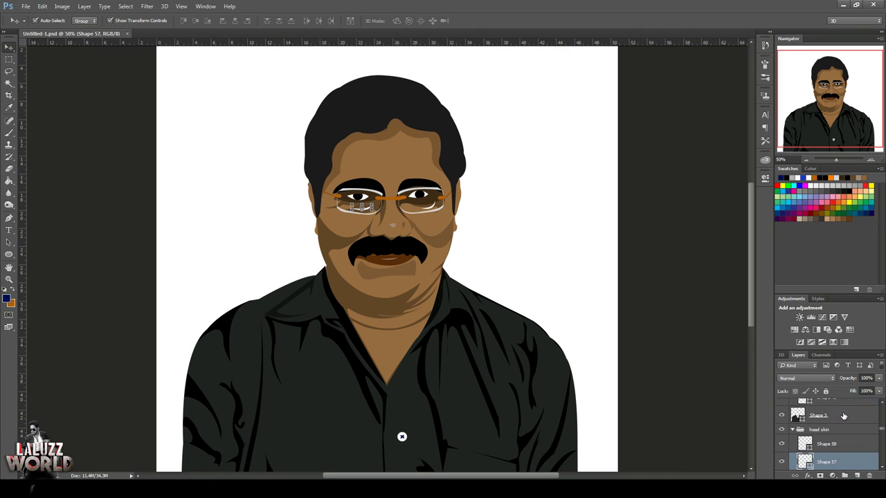
{"action": "left_click", "coordinate": [825, 443], "text": "ctrl"}
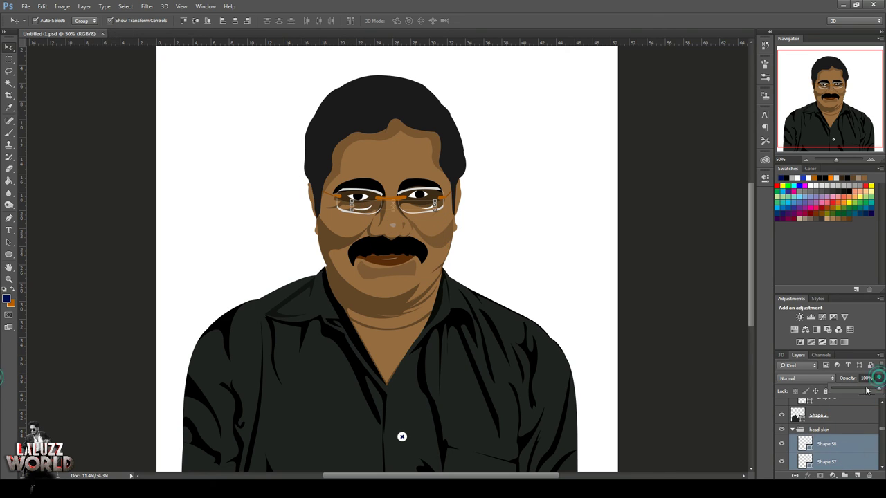
{"action": "left_click_drag", "start_coordinate": [878, 378], "coordinate": [858, 391]}
{"action": "left_click", "coordinate": [702, 270]}
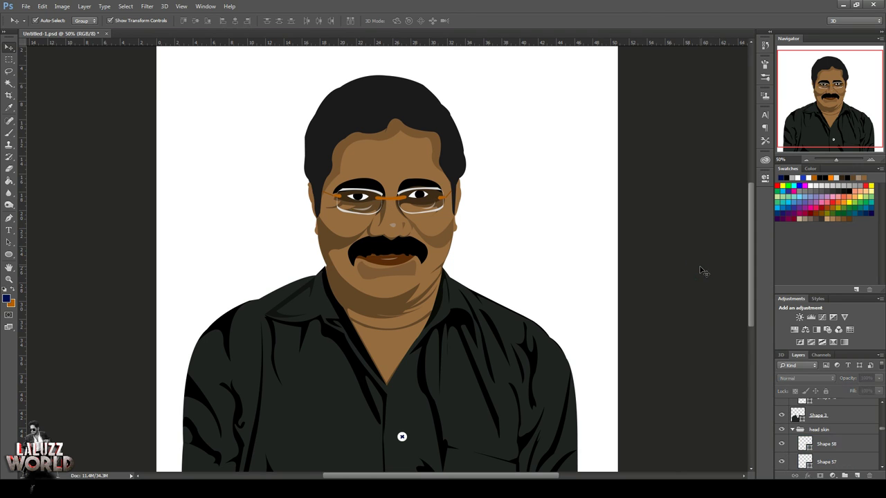
Lower the opacity of sleeve folds Shape 63, 61 and 62, with Shape 62 at 38%
{"action": "scroll", "coordinate": [500, 258], "scroll_direction": "down", "scroll_amount": 1}
{"action": "scroll", "coordinate": [500, 259], "scroll_direction": "down", "scroll_amount": 2}
{"action": "left_click", "coordinate": [230, 270]}
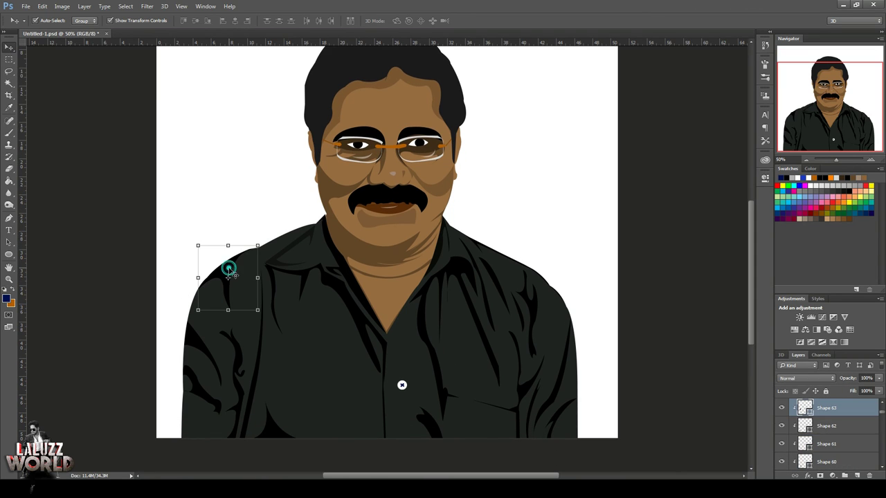
{"action": "left_click_drag", "start_coordinate": [879, 378], "coordinate": [849, 392]}
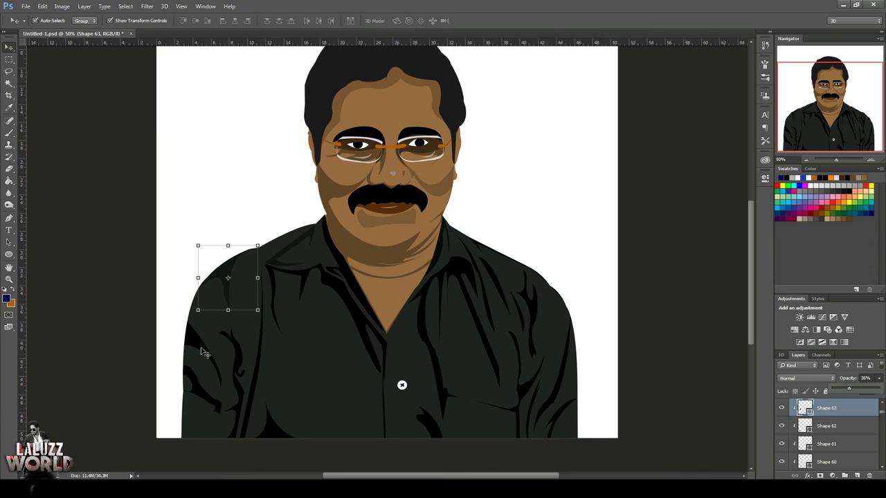
{"action": "left_click", "coordinate": [200, 352]}
{"action": "left_click", "coordinate": [879, 379]}
{"action": "left_click", "coordinate": [216, 409]}
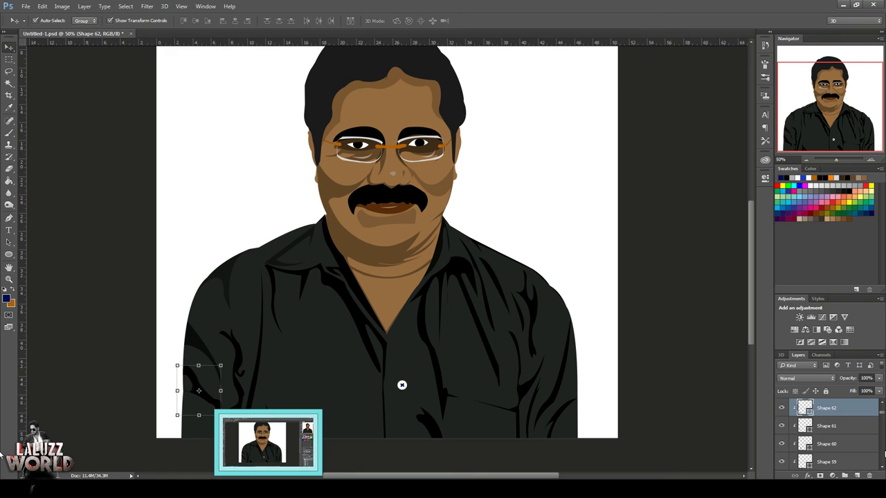
{"action": "left_click", "coordinate": [879, 378]}
{"action": "left_click_drag", "start_coordinate": [862, 392], "coordinate": [851, 393]}
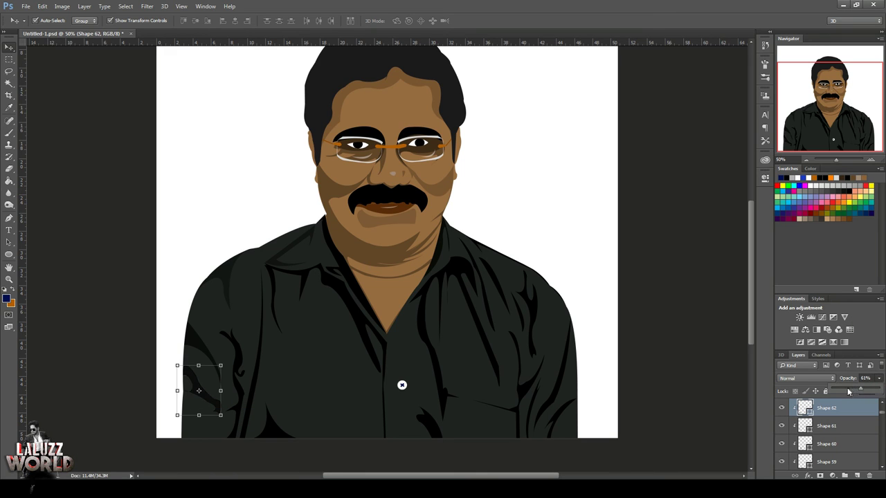
Give the Shape 64 shoulder fold a new fill colour
{"action": "left_click", "coordinate": [556, 379]}
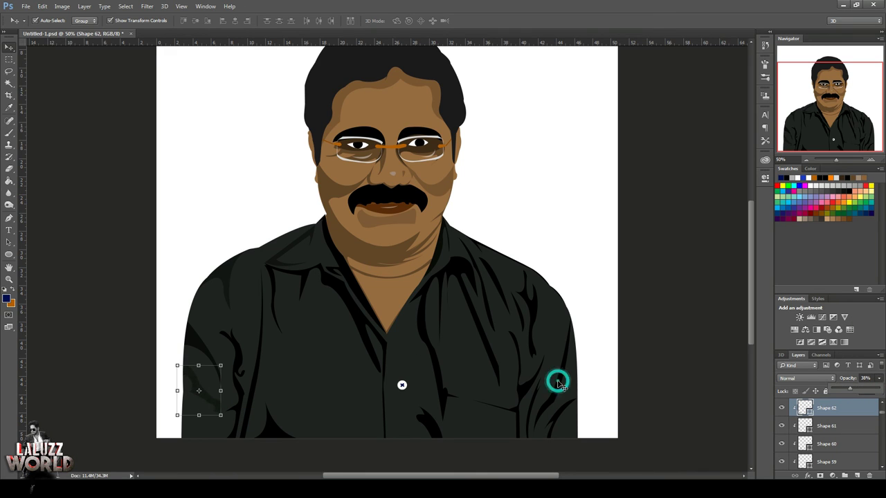
{"action": "scroll", "coordinate": [854, 408], "scroll_direction": "up", "scroll_amount": 2}
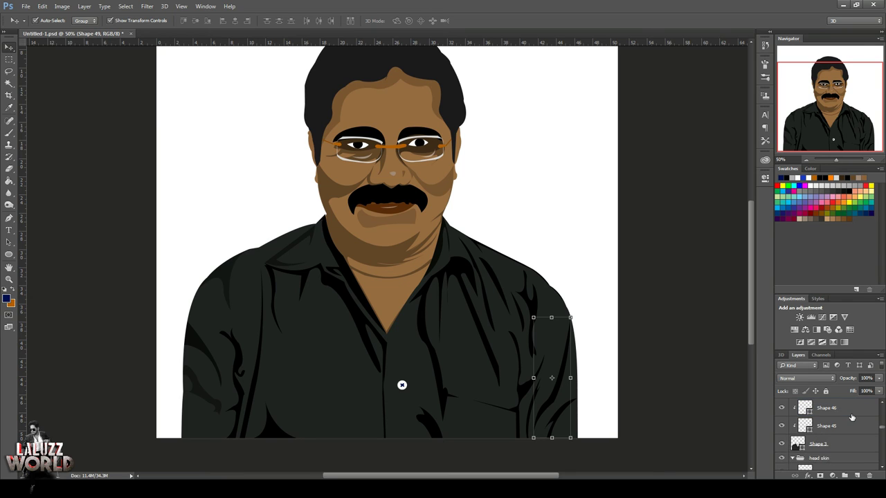
{"action": "scroll", "coordinate": [851, 418], "scroll_direction": "up", "scroll_amount": 2}
{"action": "scroll", "coordinate": [845, 432], "scroll_direction": "up", "scroll_amount": 2}
{"action": "scroll", "coordinate": [841, 444], "scroll_direction": "up", "scroll_amount": 2}
{"action": "left_click", "coordinate": [841, 443]}
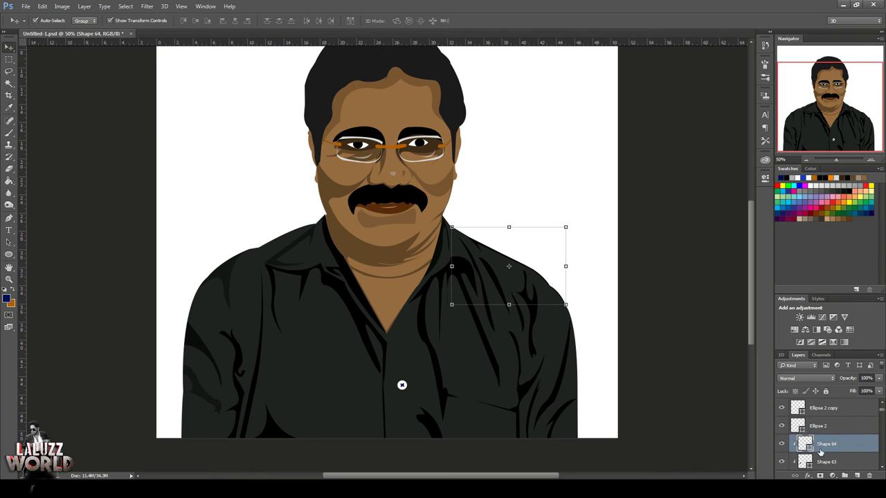
{"action": "double_click", "coordinate": [806, 448]}
{"action": "left_click", "coordinate": [659, 394]}
{"action": "left_click", "coordinate": [842, 293]}
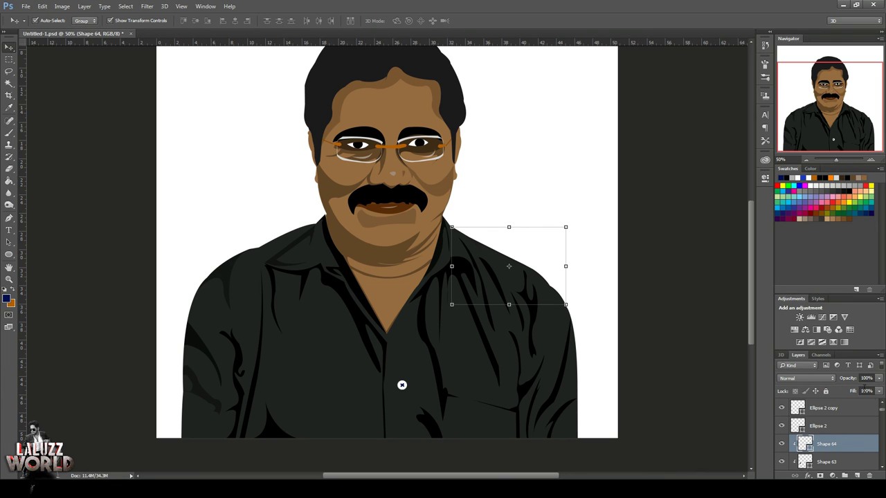
Release Shape 64 from its clipping mask and fill it black (#000000)
{"action": "right_click", "coordinate": [832, 445]}
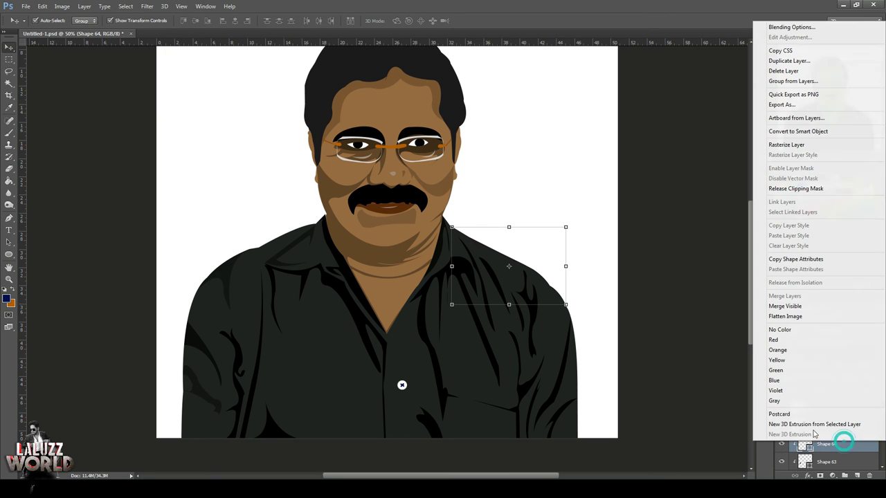
{"action": "left_click", "coordinate": [796, 189]}
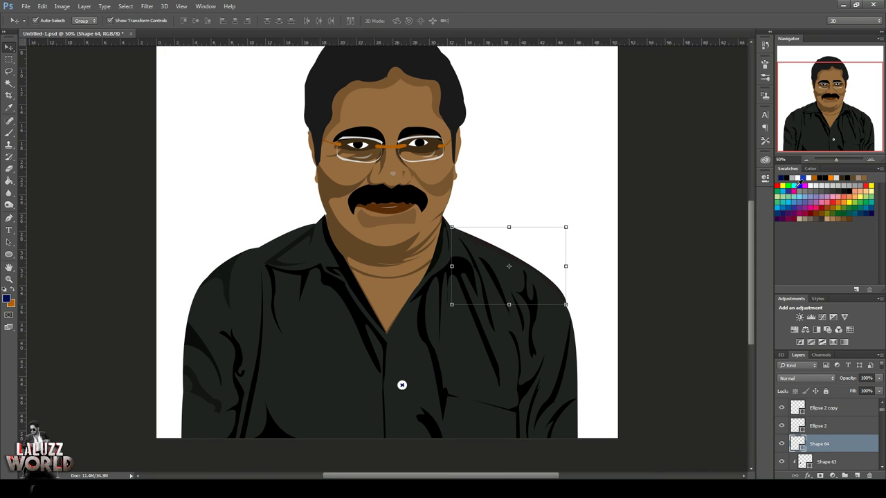
{"action": "left_click", "coordinate": [870, 159]}
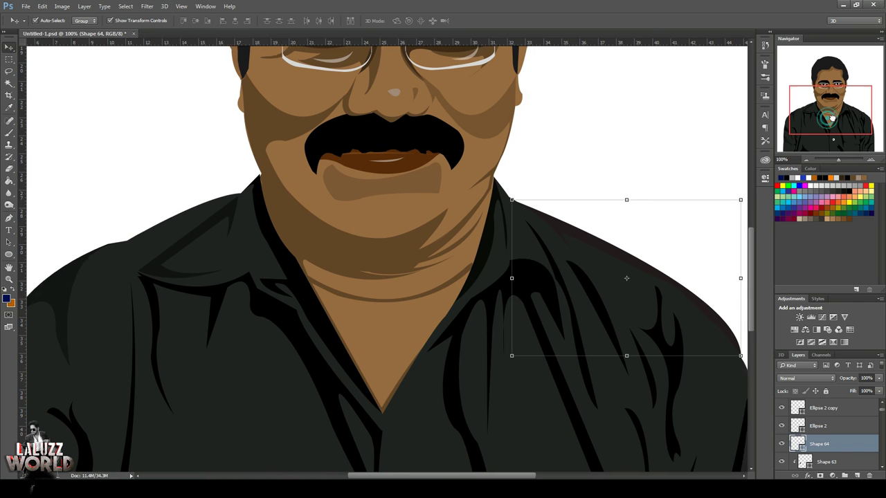
{"action": "left_click_drag", "start_coordinate": [840, 118], "coordinate": [839, 120]}
{"action": "double_click", "coordinate": [798, 443]}
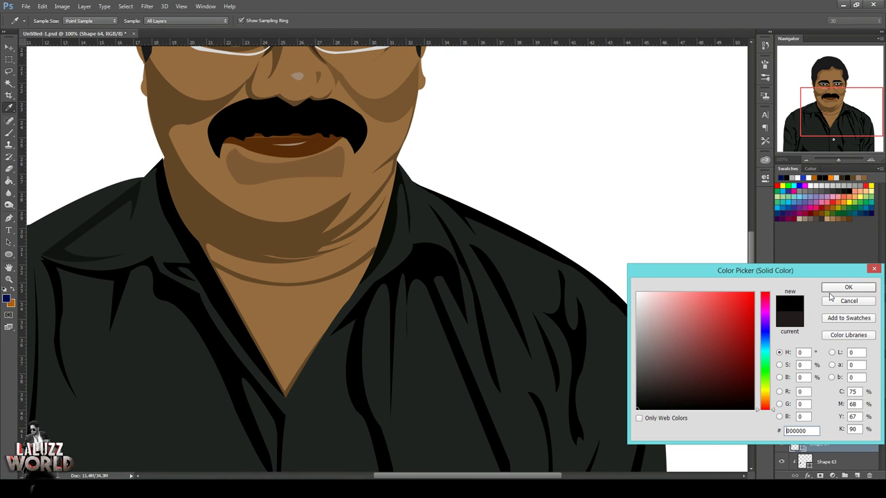
{"action": "left_click", "coordinate": [836, 287]}
Clip Shape 64 back to the shirt at 62% opacity, then view the whole portrait
{"action": "right_click", "coordinate": [830, 444]}
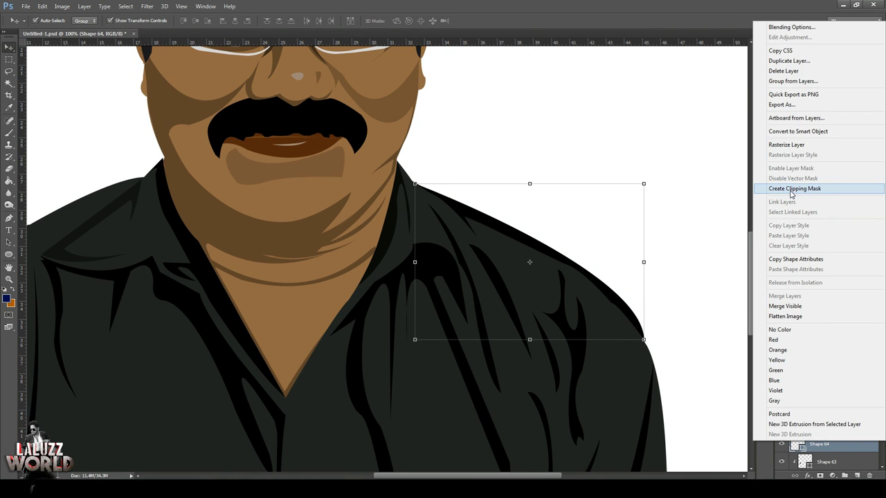
{"action": "left_click", "coordinate": [794, 188]}
{"action": "left_click_drag", "start_coordinate": [878, 378], "coordinate": [868, 389]}
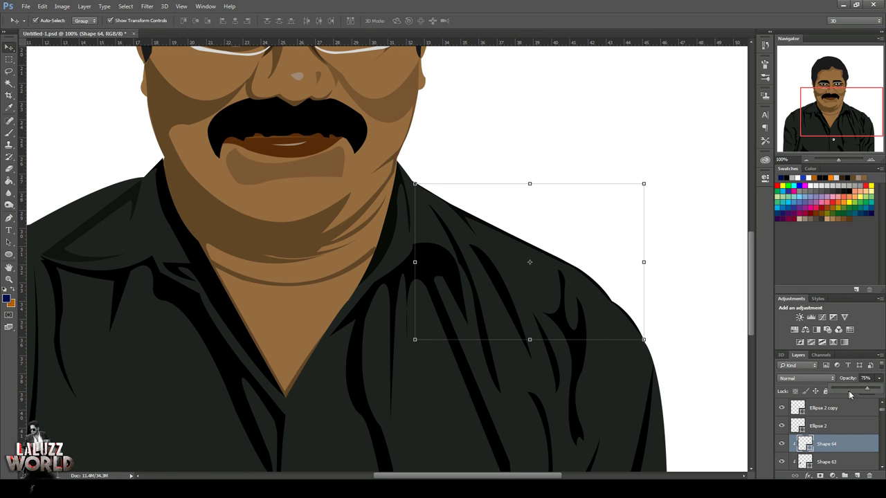
{"action": "left_click", "coordinate": [861, 391]}
{"action": "scroll", "coordinate": [585, 237], "scroll_direction": "down", "scroll_amount": 2}
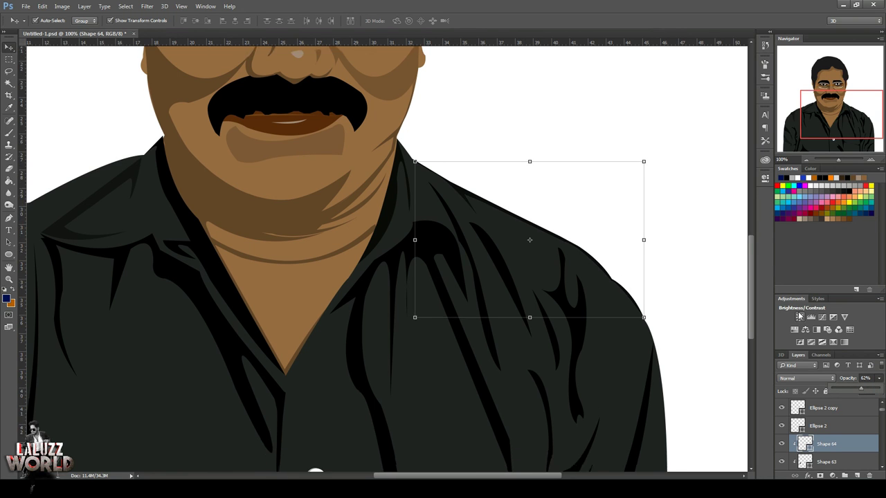
{"action": "scroll", "coordinate": [602, 224], "scroll_direction": "up", "scroll_amount": 5}
{"action": "scroll", "coordinate": [602, 224], "scroll_direction": "up", "scroll_amount": 4}
{"action": "scroll", "coordinate": [604, 225], "scroll_direction": "up", "scroll_amount": 5}
{"action": "scroll", "coordinate": [604, 223], "scroll_direction": "up", "scroll_amount": 3}
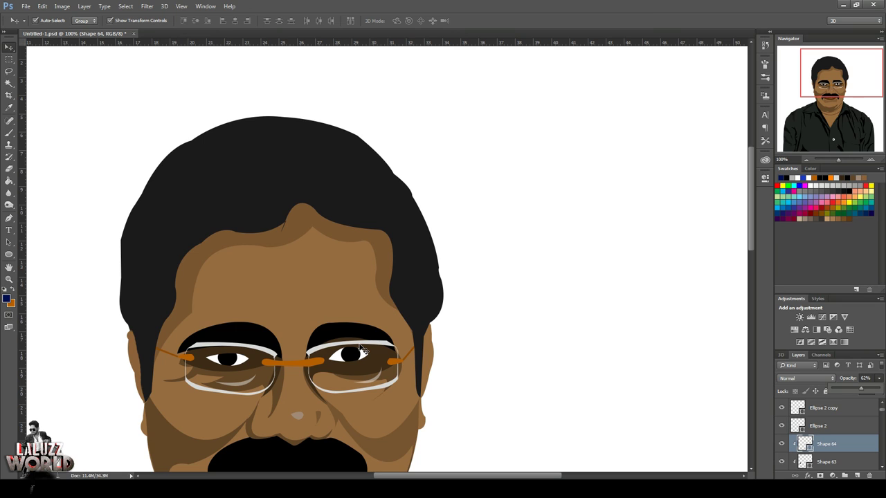
{"action": "key", "text": "ctrl+minus"}
{"action": "key", "text": "ctrl+minus"}
{"action": "key", "text": "ctrl+minus"}
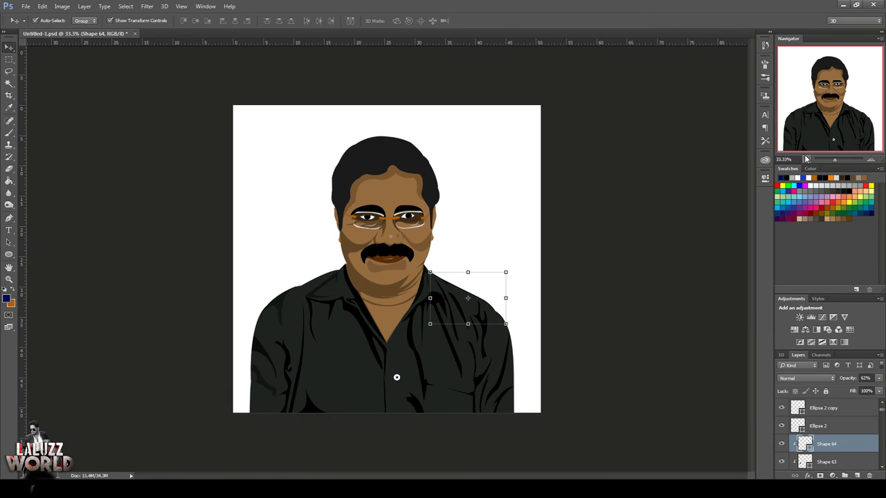
Check and adjust the opacity of the shirt-button, lower-left shading and neck shapes
{"action": "left_click", "coordinate": [415, 406]}
{"action": "left_click", "coordinate": [879, 377]}
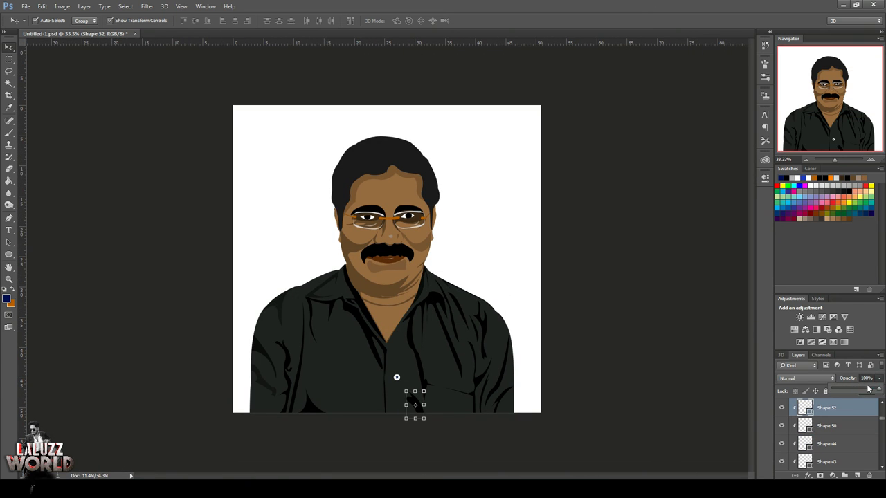
{"action": "left_click_drag", "start_coordinate": [869, 388], "coordinate": [854, 392]}
{"action": "left_click", "coordinate": [315, 409]}
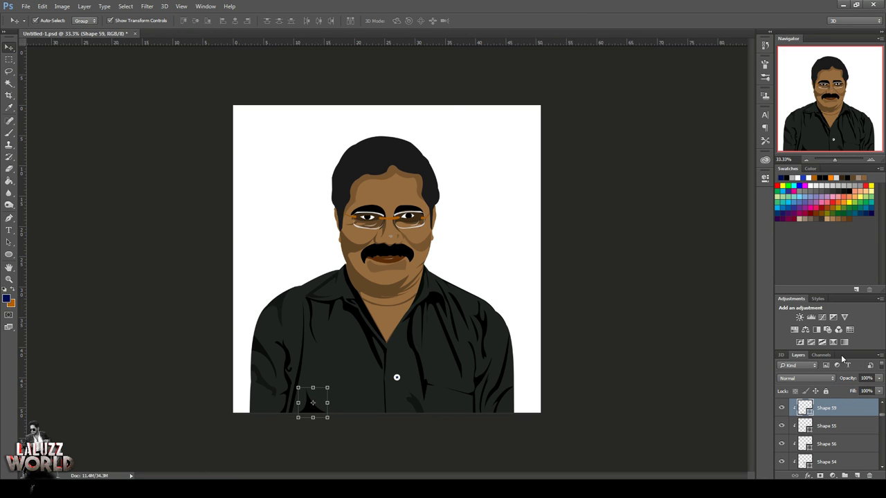
{"action": "left_click", "coordinate": [359, 322]}
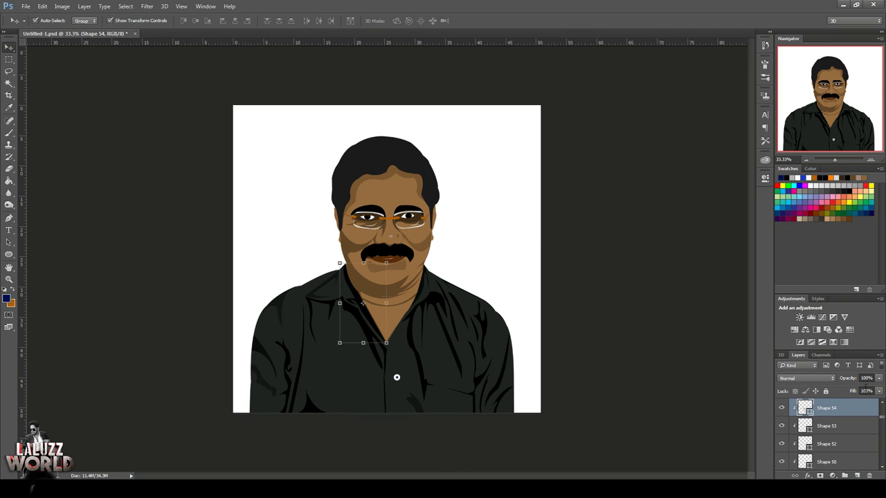
{"action": "left_click", "coordinate": [879, 378]}
{"action": "key", "text": "ctrl+plus"}
{"action": "key", "text": "ctrl+plus"}
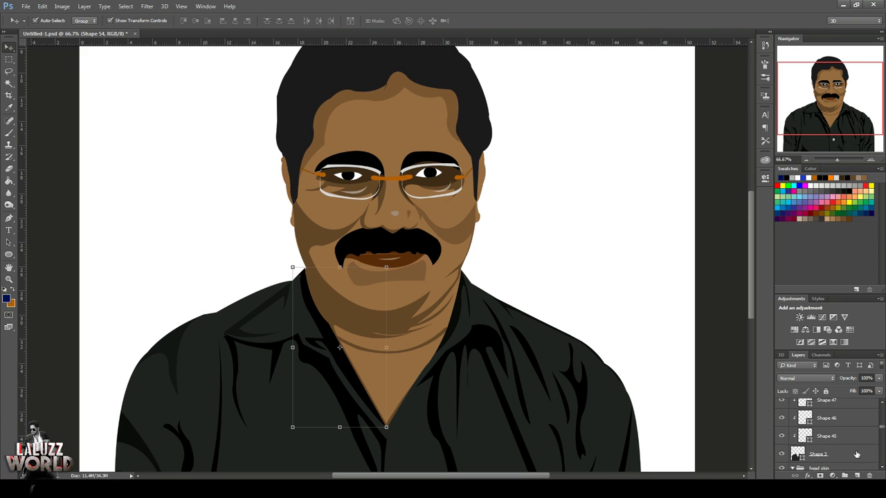
Rasterize the shirt layer and erase its edge along the left side of the neck
{"action": "left_click", "coordinate": [329, 311]}
{"action": "left_click", "coordinate": [870, 160]}
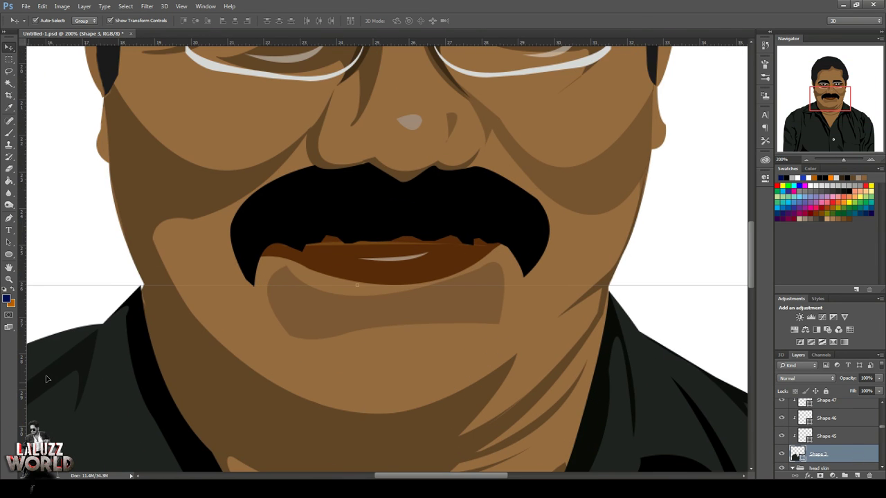
{"action": "left_click", "coordinate": [9, 168]}
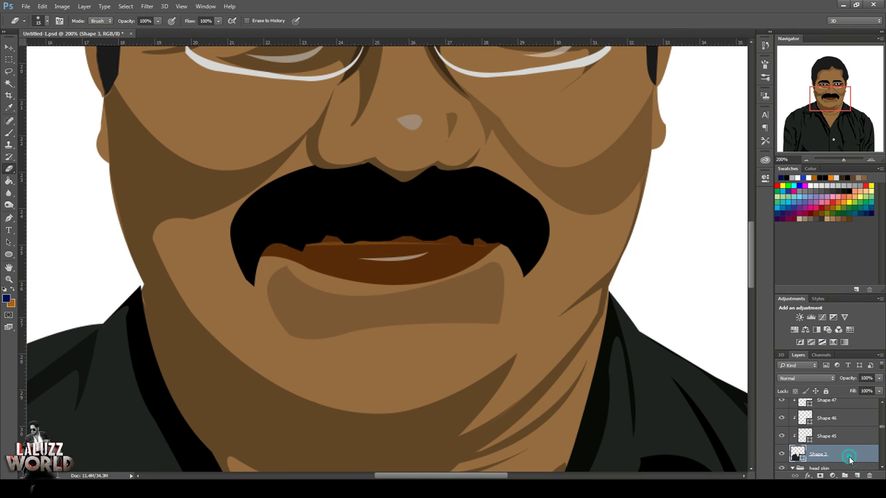
{"action": "right_click", "coordinate": [851, 453]}
{"action": "left_click", "coordinate": [820, 162]}
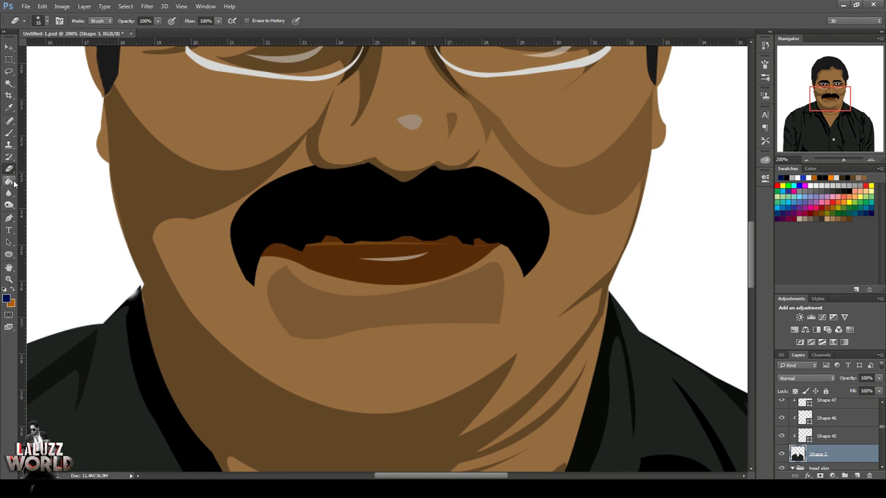
{"action": "left_click", "coordinate": [45, 21]}
{"action": "left_click", "coordinate": [343, 14]}
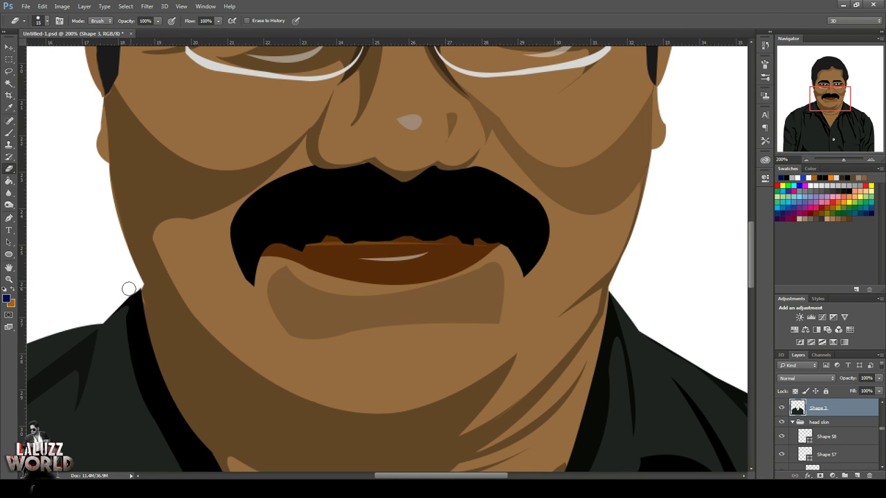
{"action": "left_click_drag", "start_coordinate": [99, 312], "coordinate": [125, 294]}
Select Layer 1 and toggle its visibility
{"action": "scroll", "coordinate": [834, 442], "scroll_direction": "down", "scroll_amount": 1}
{"action": "scroll", "coordinate": [834, 442], "scroll_direction": "down", "scroll_amount": 1}
{"action": "left_click", "coordinate": [837, 437]}
{"action": "left_click", "coordinate": [781, 438]}
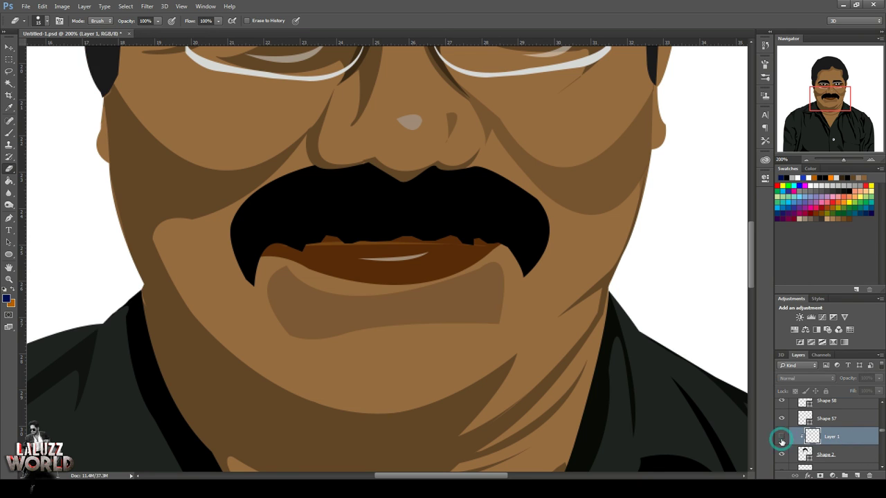
{"action": "left_click_drag", "start_coordinate": [828, 128], "coordinate": [830, 116]}
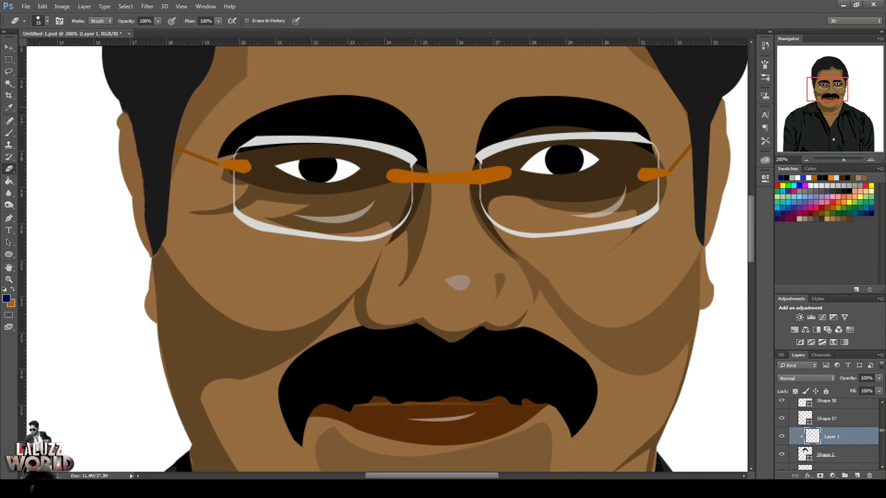
Draw Shape 66, a thin brown sliver along the left temple, with the Pen tool
{"action": "key", "text": "p"}
{"action": "scroll", "coordinate": [843, 442], "scroll_direction": "down", "scroll_amount": 2}
{"action": "scroll", "coordinate": [842, 441], "scroll_direction": "down", "scroll_amount": 2}
{"action": "scroll", "coordinate": [842, 444], "scroll_direction": "down", "scroll_amount": 2}
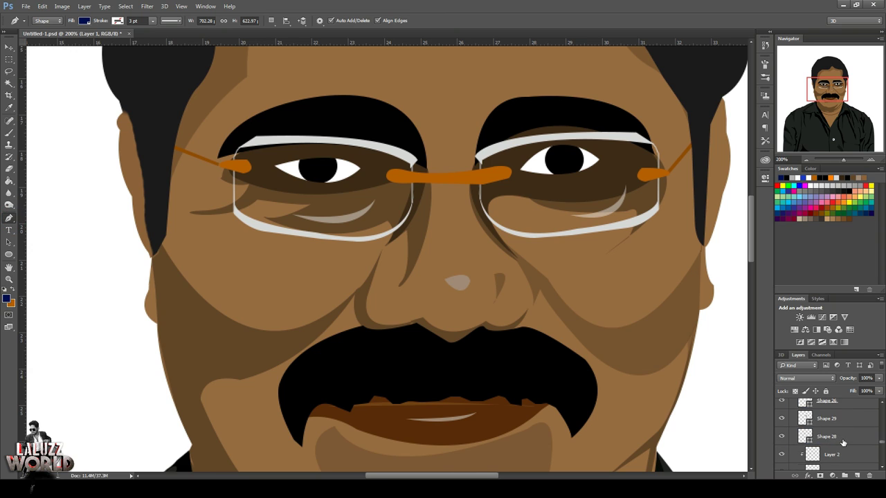
{"action": "scroll", "coordinate": [841, 448], "scroll_direction": "down", "scroll_amount": 2}
{"action": "scroll", "coordinate": [839, 453], "scroll_direction": "down", "scroll_amount": 3}
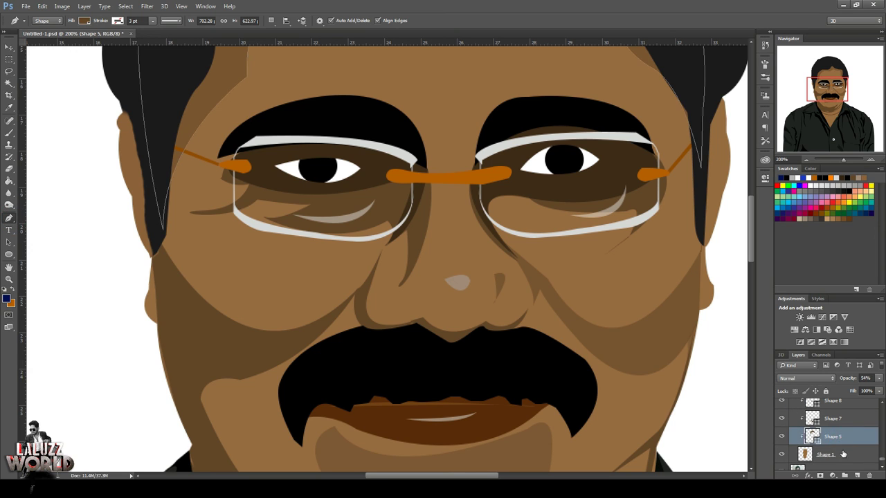
{"action": "left_click", "coordinate": [142, 175]}
{"action": "left_click", "coordinate": [130, 119]}
{"action": "left_click", "coordinate": [147, 233]}
{"action": "left_click", "coordinate": [132, 177]}
{"action": "left_click", "coordinate": [116, 119]}
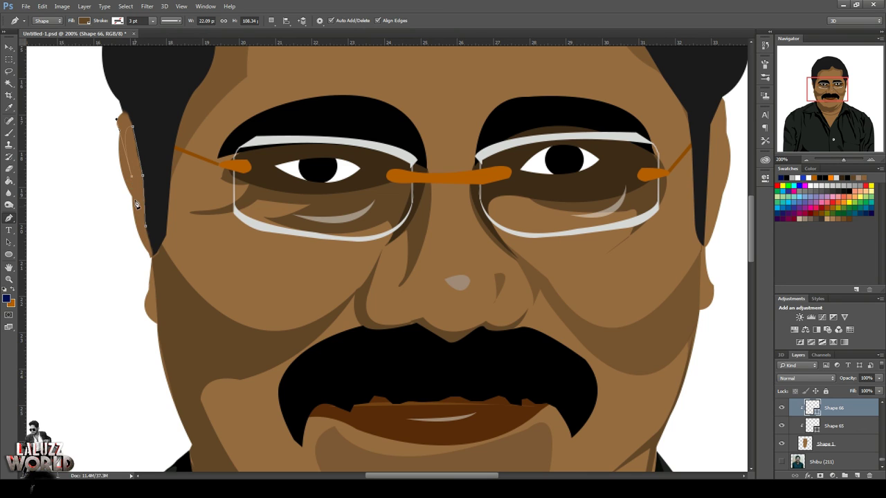
Move Shape 66 up into the head skin group
{"action": "scroll", "coordinate": [821, 429], "scroll_direction": "up", "scroll_amount": 2}
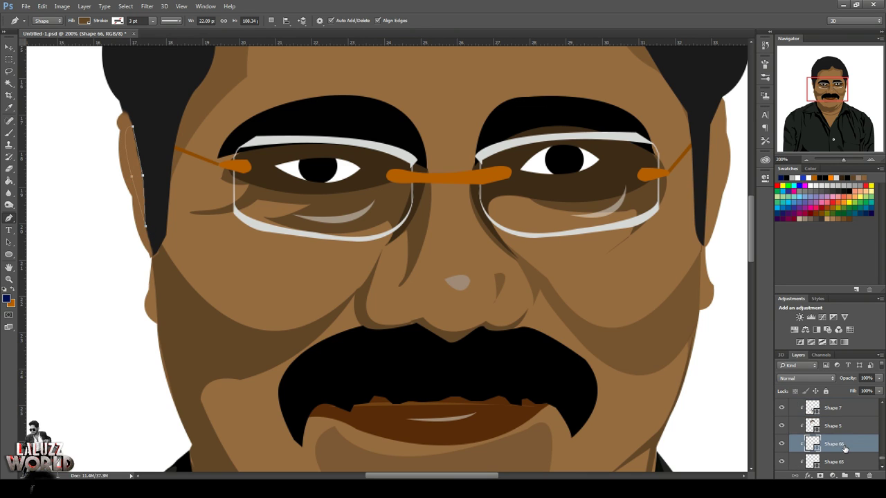
{"action": "left_click_drag", "start_coordinate": [844, 449], "coordinate": [849, 420]}
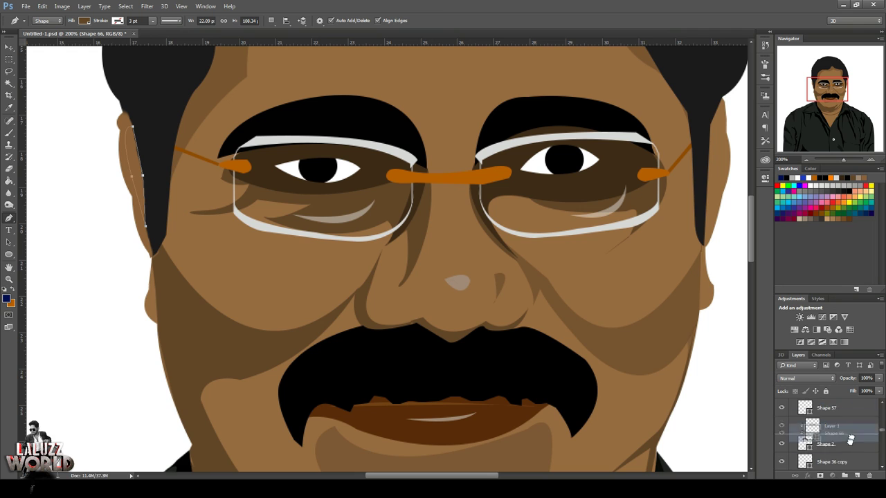
{"action": "left_click", "coordinate": [9, 47]}
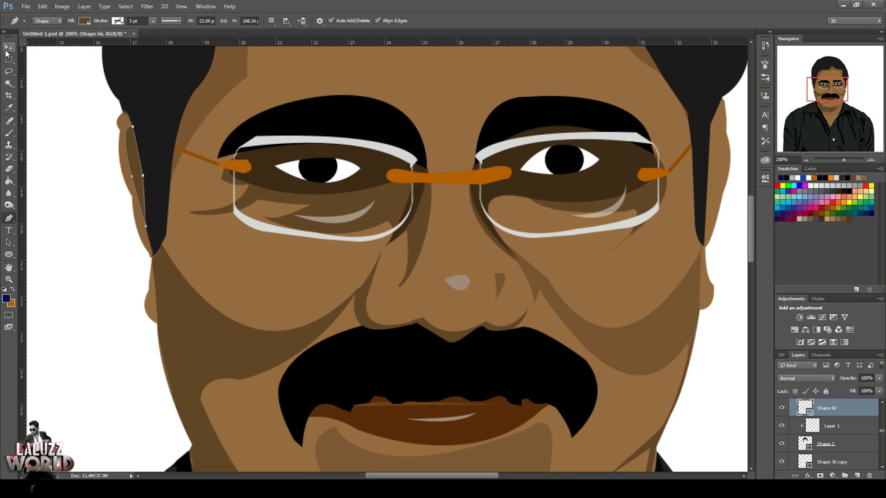
{"action": "left_click", "coordinate": [92, 314]}
{"action": "left_click", "coordinate": [158, 258]}
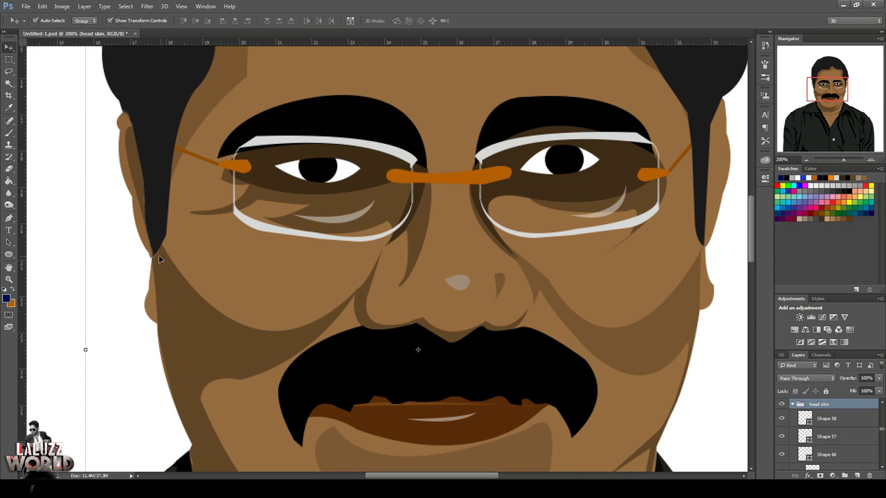
Apply and commit a free transform on Shape 66, then deselect the head skin group
{"action": "left_click", "coordinate": [873, 161]}
{"action": "scroll", "coordinate": [833, 429], "scroll_direction": "down", "scroll_amount": 2}
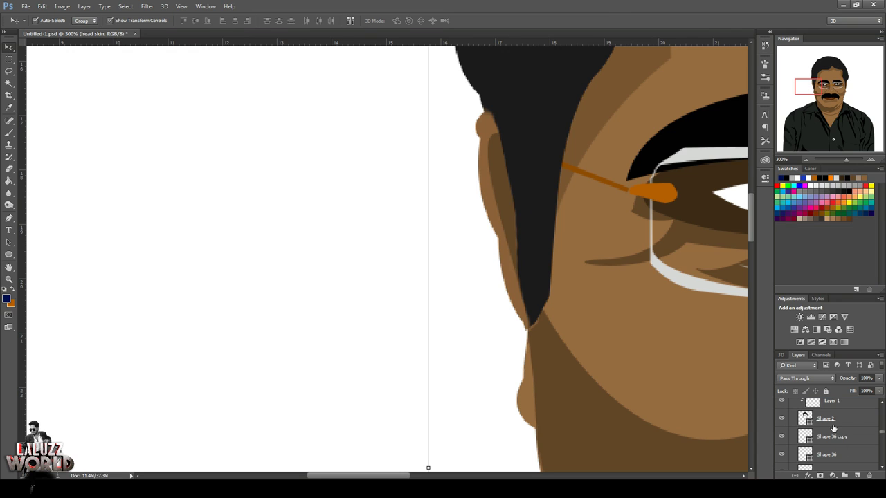
{"action": "scroll", "coordinate": [832, 429], "scroll_direction": "up", "scroll_amount": 1}
{"action": "left_click", "coordinate": [833, 418]}
{"action": "key", "text": "ctrl+t"}
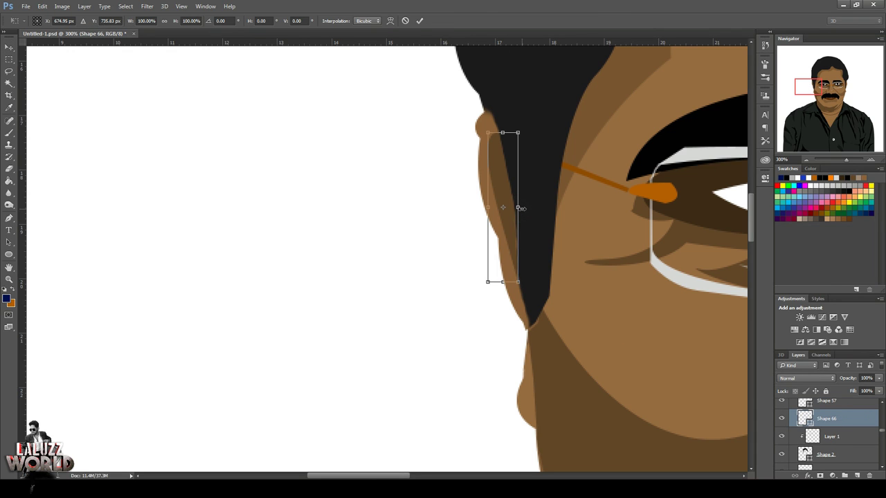
{"action": "key", "text": "Return"}
{"action": "left_click", "coordinate": [509, 219]}
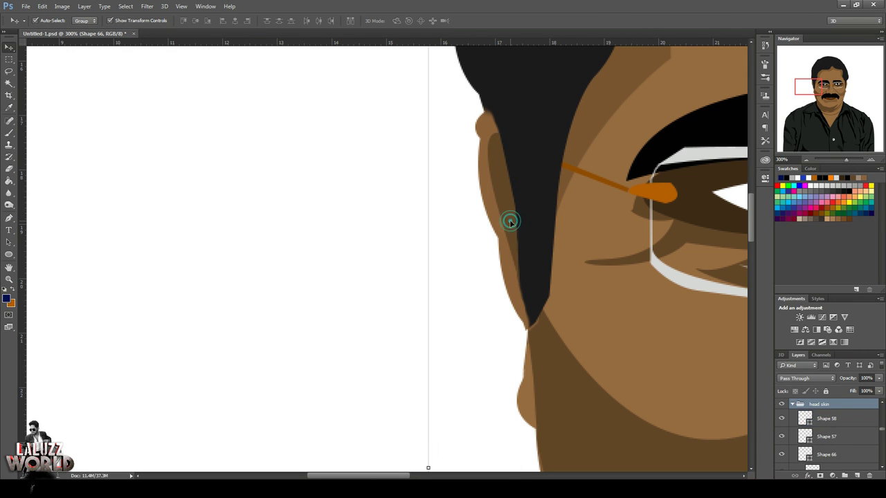
{"action": "left_click", "coordinate": [331, 342]}
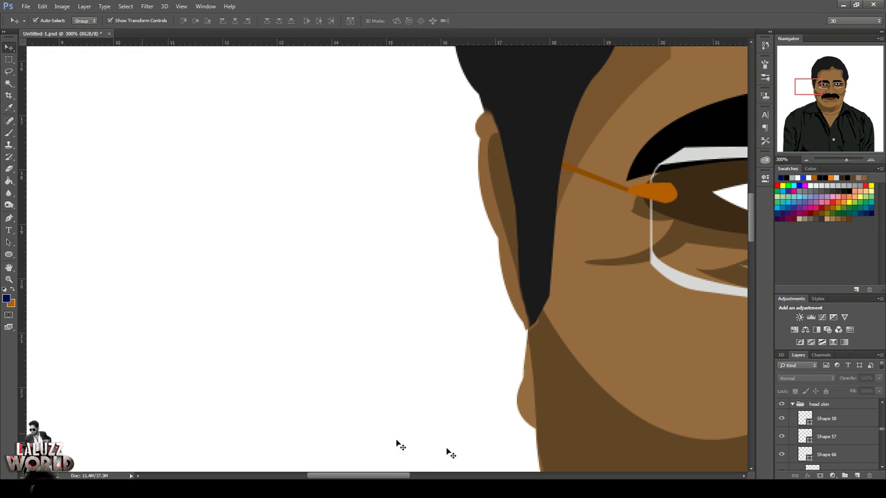
On the Shape 1 layer, paint brown over the light seam down the neck
{"action": "scroll", "coordinate": [830, 436], "scroll_direction": "down", "scroll_amount": 2}
{"action": "scroll", "coordinate": [844, 443], "scroll_direction": "down", "scroll_amount": 2}
{"action": "scroll", "coordinate": [850, 448], "scroll_direction": "down", "scroll_amount": 2}
{"action": "scroll", "coordinate": [849, 446], "scroll_direction": "down", "scroll_amount": 1}
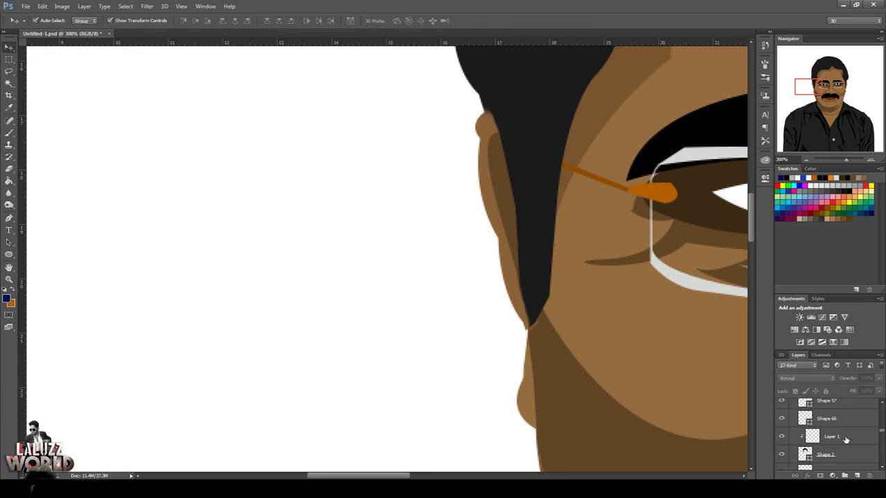
{"action": "left_click", "coordinate": [850, 442]}
{"action": "scroll", "coordinate": [850, 443], "scroll_direction": "down", "scroll_amount": 2}
{"action": "scroll", "coordinate": [849, 441], "scroll_direction": "down", "scroll_amount": 2}
{"action": "scroll", "coordinate": [850, 441], "scroll_direction": "down", "scroll_amount": 3}
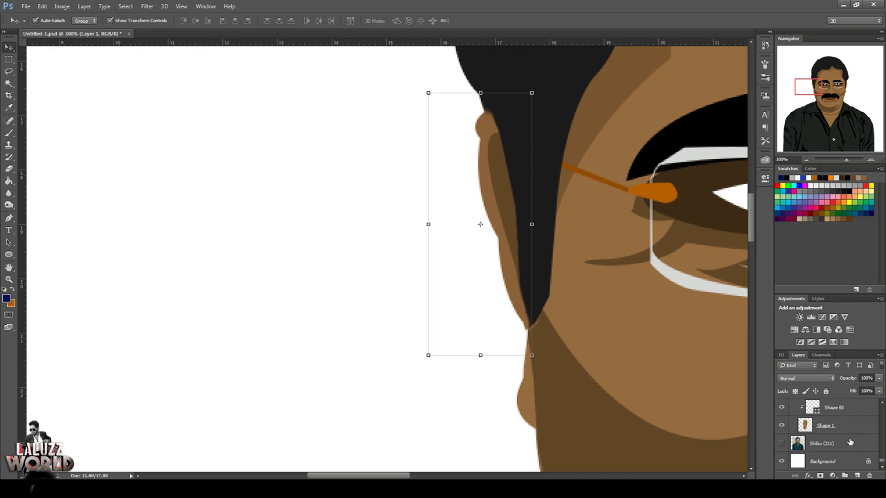
{"action": "left_click", "coordinate": [844, 425]}
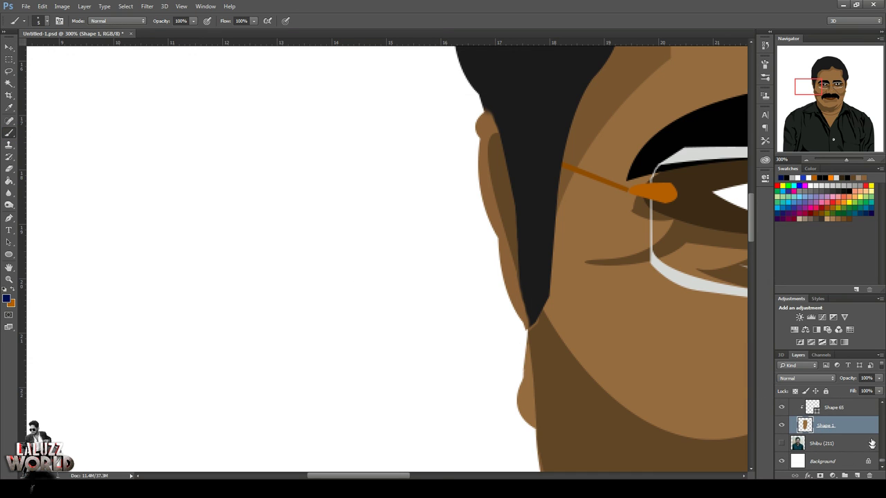
{"action": "left_click", "coordinate": [6, 299]}
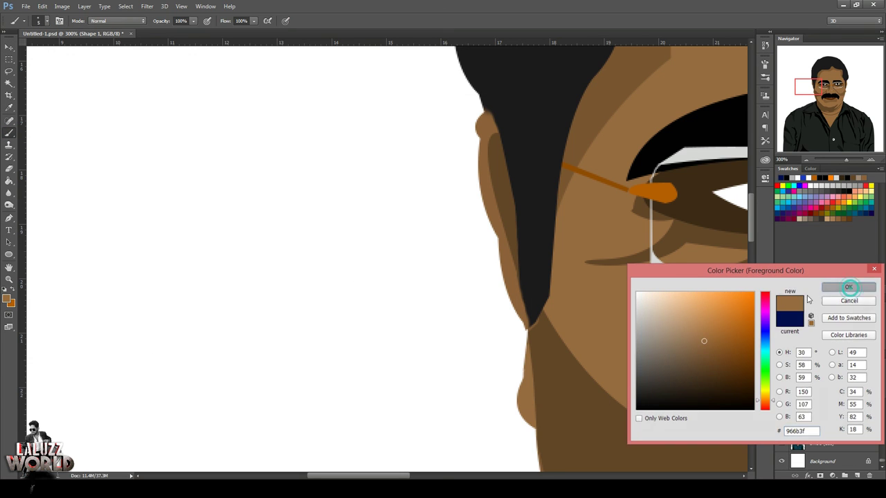
{"action": "left_click", "coordinate": [848, 287]}
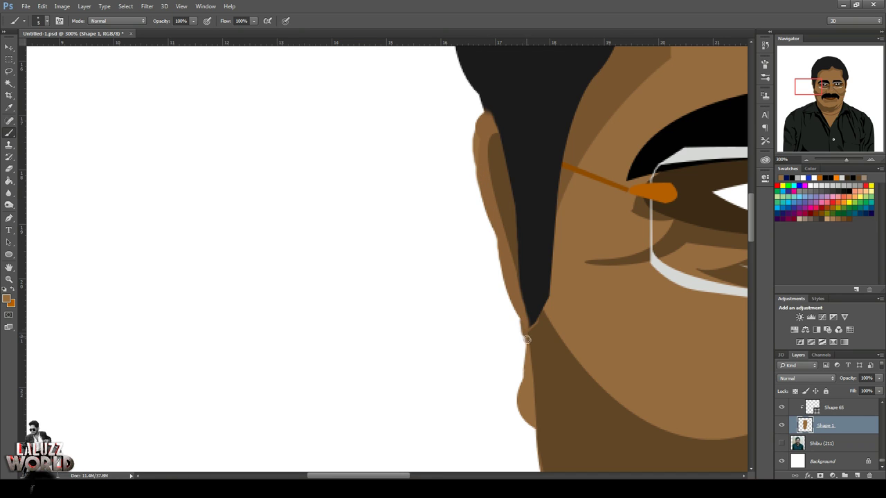
{"action": "left_click_drag", "start_coordinate": [522, 320], "coordinate": [526, 379]}
Select Layer 2, adjust the foreground colour and add a new empty layer above it
{"action": "scroll", "coordinate": [859, 439], "scroll_direction": "up", "scroll_amount": 5}
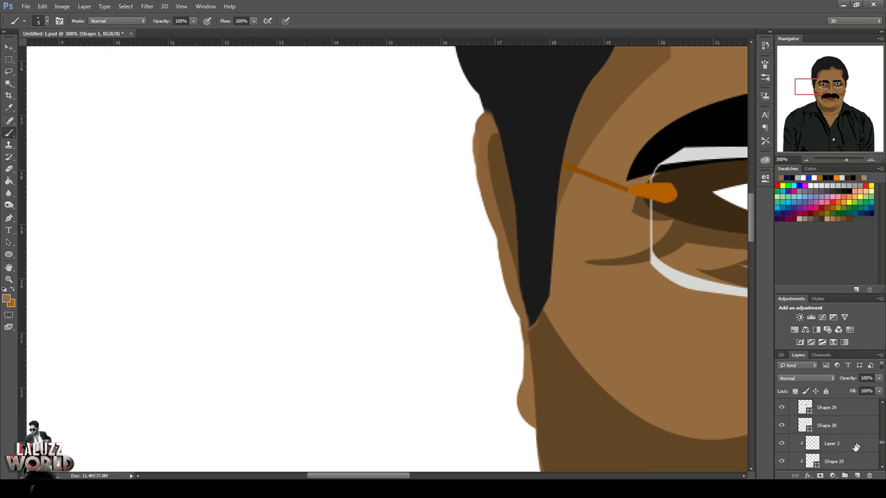
{"action": "left_click", "coordinate": [859, 440]}
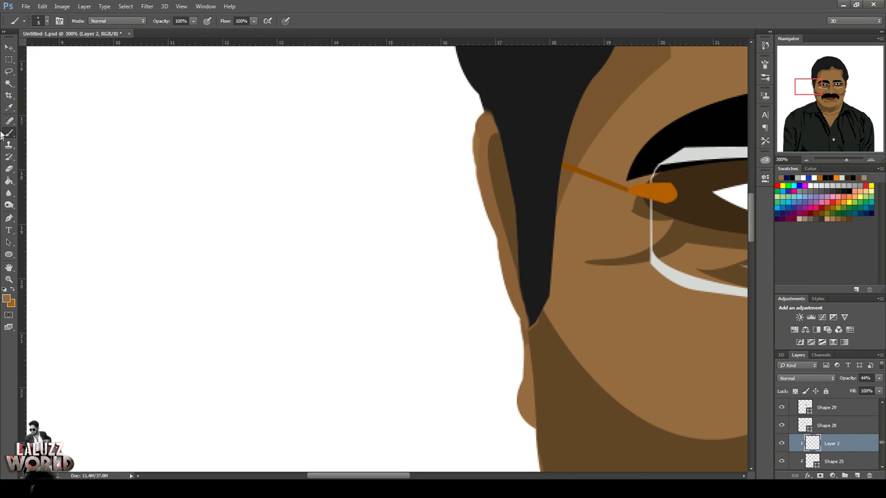
{"action": "left_click", "coordinate": [9, 169]}
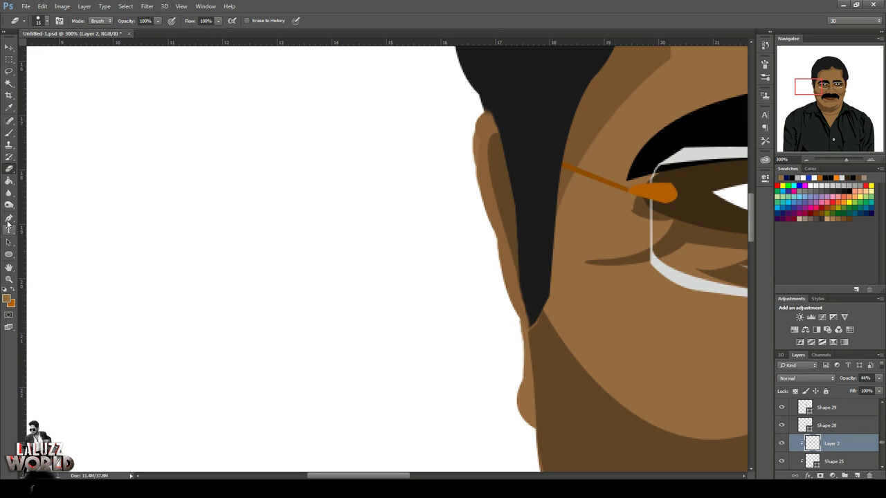
{"action": "left_click", "coordinate": [6, 298]}
{"action": "left_click", "coordinate": [847, 285]}
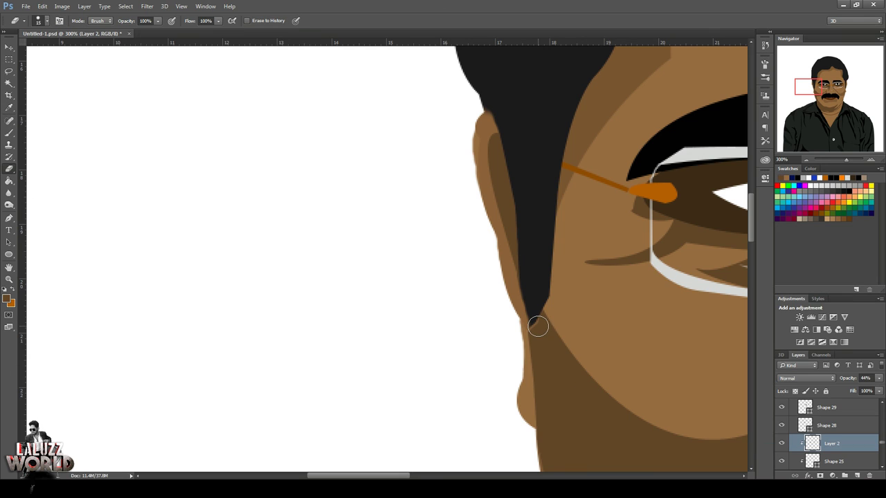
{"action": "left_click", "coordinate": [7, 298]}
{"action": "left_click", "coordinate": [847, 287]}
{"action": "key", "text": "e"}
{"action": "left_click", "coordinate": [858, 476]}
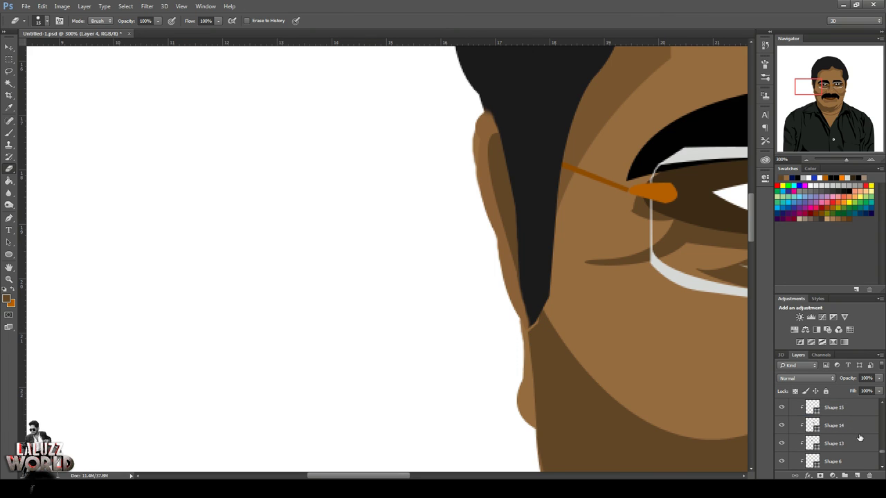
Draw Shape 67, a small brown patch at the left sideburn tip, then pan to the other ear
{"action": "key", "text": "p"}
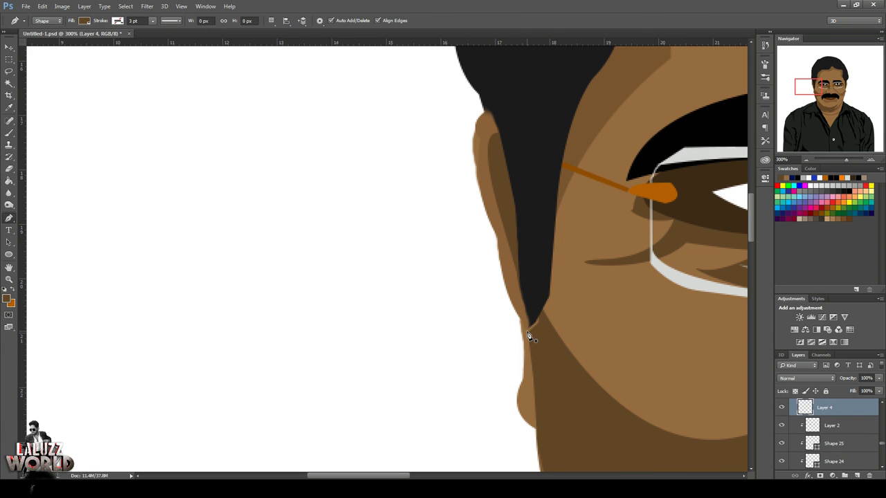
{"action": "left_click", "coordinate": [528, 322]}
{"action": "left_click_drag", "start_coordinate": [544, 322], "coordinate": [546, 337]}
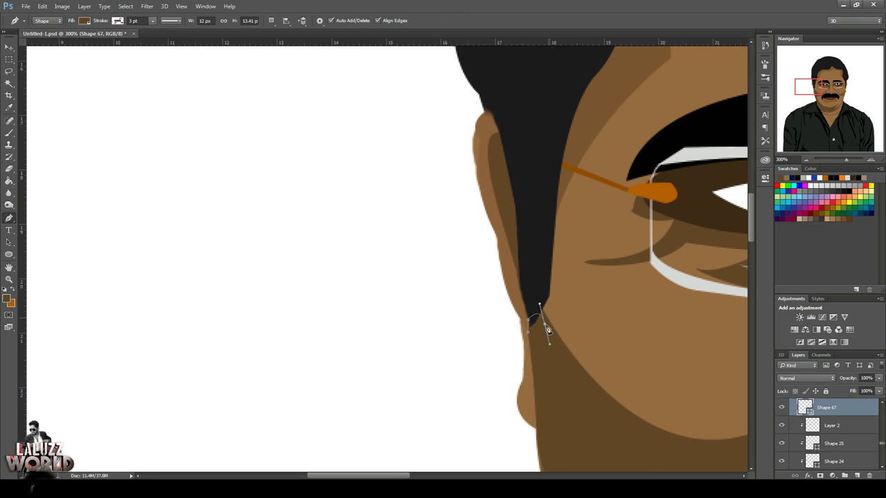
{"action": "left_click", "coordinate": [528, 332]}
{"action": "key", "text": "v"}
{"action": "left_click", "coordinate": [116, 149]}
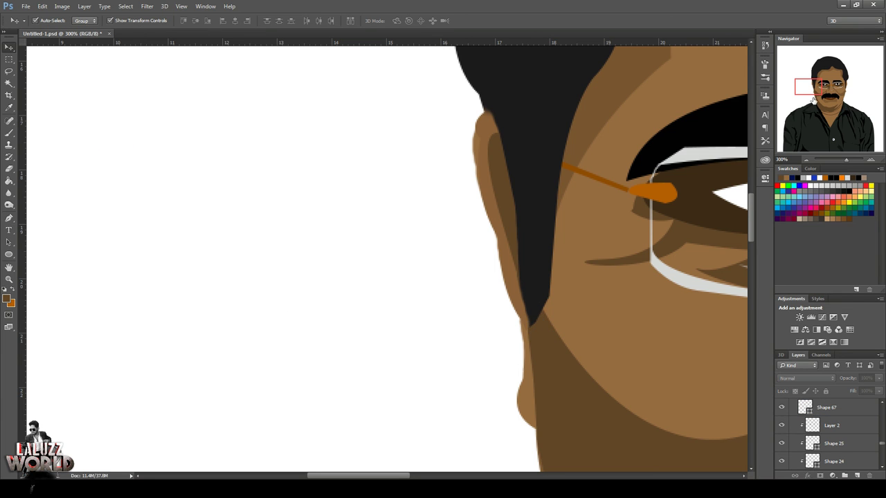
{"action": "mouse_move", "coordinate": [811, 88]}
{"action": "left_mouse_down"}
{"action": "mouse_move", "coordinate": [849, 101]}
{"action": "mouse_move", "coordinate": [842, 90]}
{"action": "left_mouse_up"}
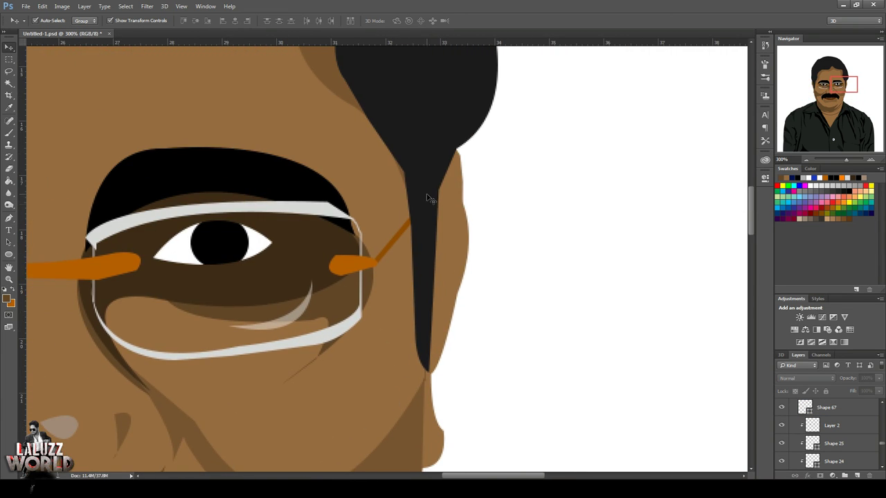
Draw Shape 68 with the Pen tool, outlining the inner ear
{"action": "left_click", "coordinate": [10, 219]}
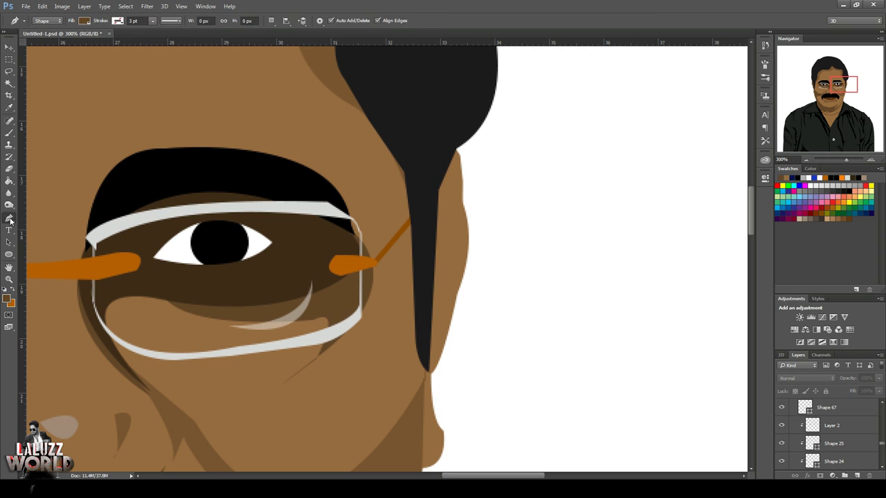
{"action": "left_click", "coordinate": [437, 185]}
{"action": "left_click_drag", "start_coordinate": [448, 277], "coordinate": [429, 337]}
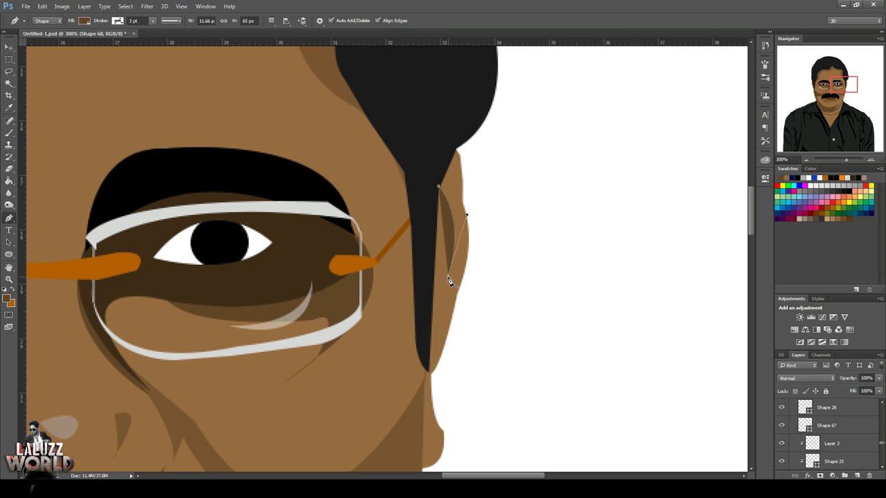
{"action": "left_click", "coordinate": [430, 348]}
{"action": "left_click", "coordinate": [429, 222]}
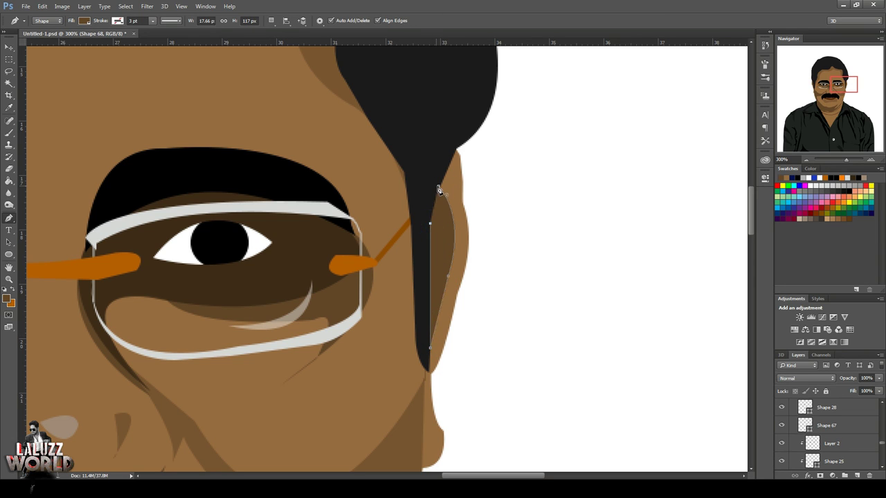
{"action": "left_click", "coordinate": [437, 186]}
{"action": "scroll", "coordinate": [830, 431], "scroll_direction": "down", "scroll_amount": 3}
{"action": "scroll", "coordinate": [830, 431], "scroll_direction": "down", "scroll_amount": 2}
{"action": "scroll", "coordinate": [830, 431], "scroll_direction": "down", "scroll_amount": 1}
{"action": "scroll", "coordinate": [830, 431], "scroll_direction": "down", "scroll_amount": 2}
{"action": "scroll", "coordinate": [831, 431], "scroll_direction": "up", "scroll_amount": 1}
Move Shape 68 down the layer stack to sit just above Shape 34
{"action": "key", "text": "v"}
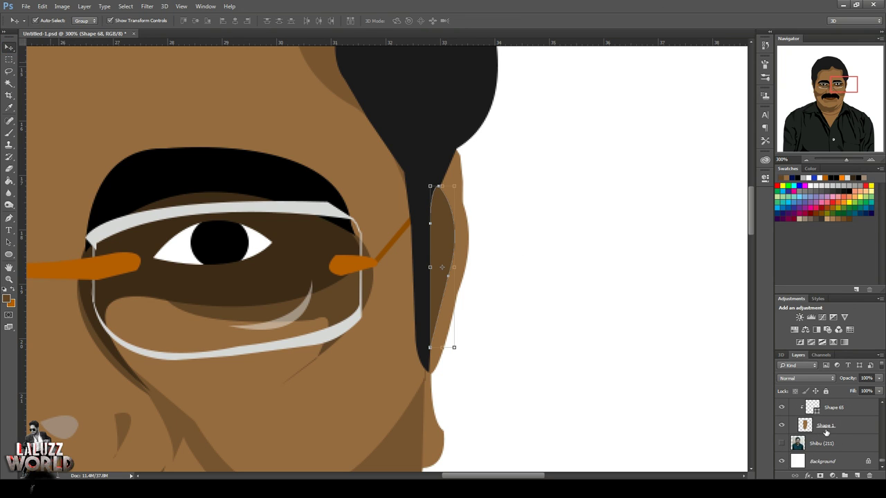
{"action": "scroll", "coordinate": [830, 435], "scroll_direction": "up", "scroll_amount": 3}
{"action": "scroll", "coordinate": [830, 436], "scroll_direction": "up", "scroll_amount": 3}
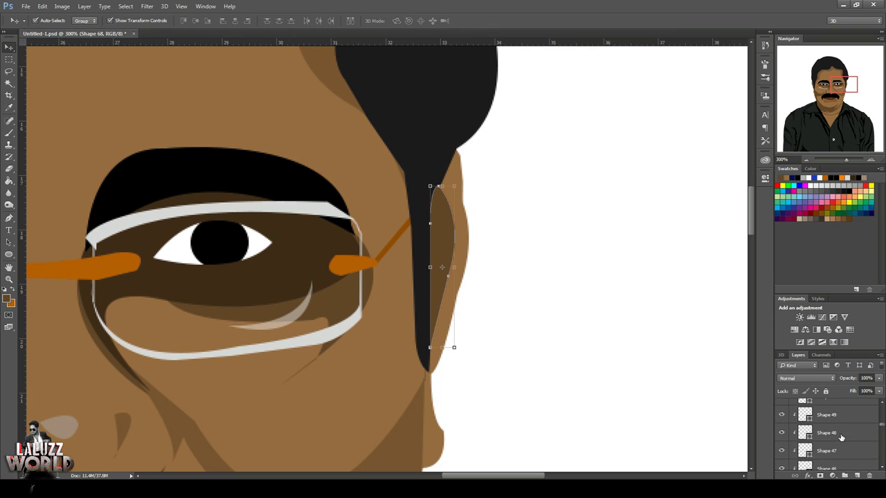
{"action": "scroll", "coordinate": [830, 436], "scroll_direction": "up", "scroll_amount": 3}
{"action": "scroll", "coordinate": [552, 307], "scroll_direction": "down", "scroll_amount": 1}
{"action": "scroll", "coordinate": [830, 435], "scroll_direction": "up", "scroll_amount": 2}
{"action": "scroll", "coordinate": [830, 435], "scroll_direction": "up", "scroll_amount": 1}
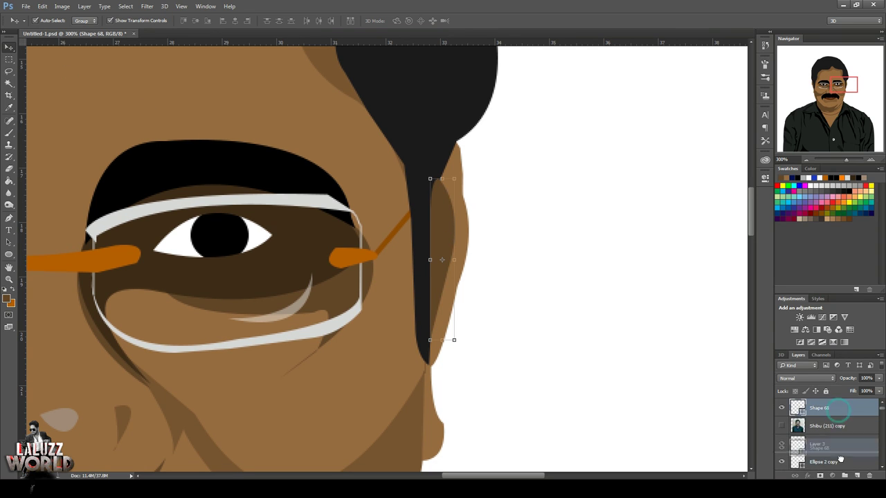
{"action": "scroll", "coordinate": [830, 434], "scroll_direction": "up", "scroll_amount": 2}
{"action": "scroll", "coordinate": [830, 434], "scroll_direction": "up", "scroll_amount": 1}
{"action": "scroll", "coordinate": [830, 429], "scroll_direction": "down", "scroll_amount": 2}
{"action": "scroll", "coordinate": [831, 429], "scroll_direction": "down", "scroll_amount": 2}
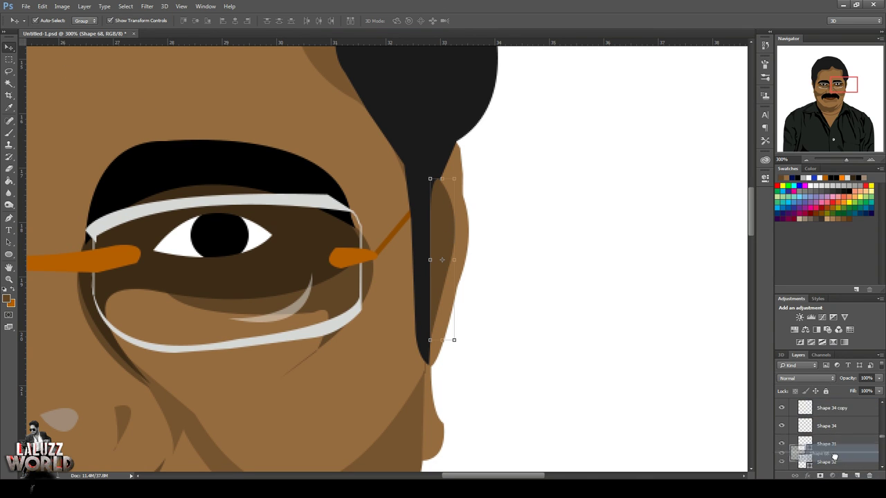
{"action": "scroll", "coordinate": [831, 429], "scroll_direction": "down", "scroll_amount": 2}
{"action": "scroll", "coordinate": [831, 429], "scroll_direction": "down", "scroll_amount": 2}
{"action": "left_click_drag", "start_coordinate": [844, 393], "coordinate": [847, 447]}
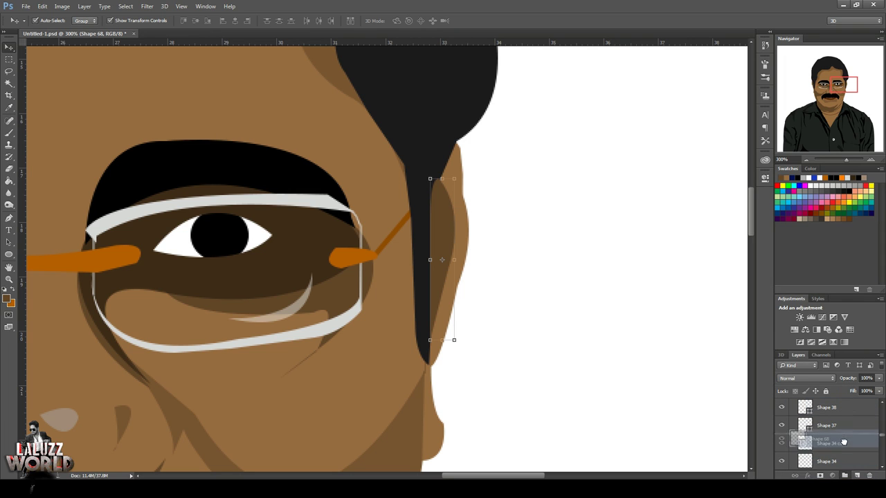
{"action": "left_click_drag", "start_coordinate": [846, 447], "coordinate": [835, 426]}
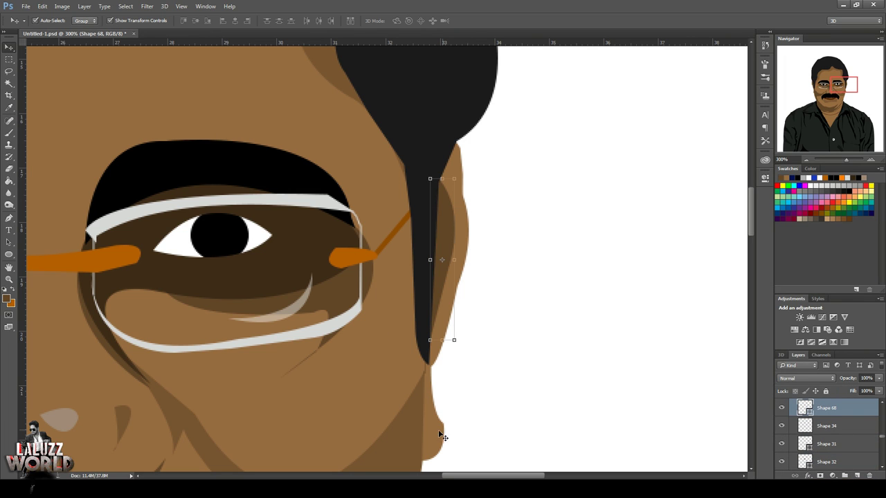
On the Shape 1 layer, brush brown #966b3f along the jaw and ear edge
{"action": "scroll", "coordinate": [830, 436], "scroll_direction": "down", "scroll_amount": 5}
{"action": "scroll", "coordinate": [830, 436], "scroll_direction": "down", "scroll_amount": 5}
{"action": "scroll", "coordinate": [830, 436], "scroll_direction": "down", "scroll_amount": 5}
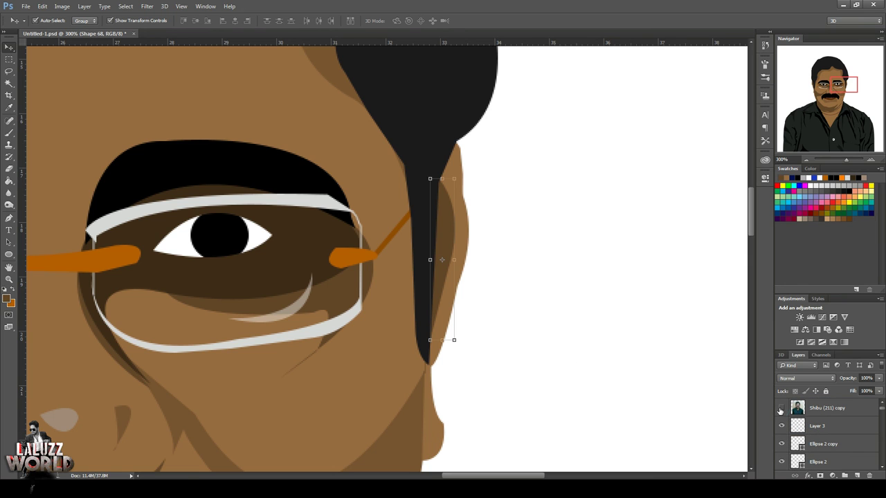
{"action": "scroll", "coordinate": [388, 256], "scroll_direction": "down", "scroll_amount": 1}
{"action": "scroll", "coordinate": [831, 436], "scroll_direction": "down", "scroll_amount": 5}
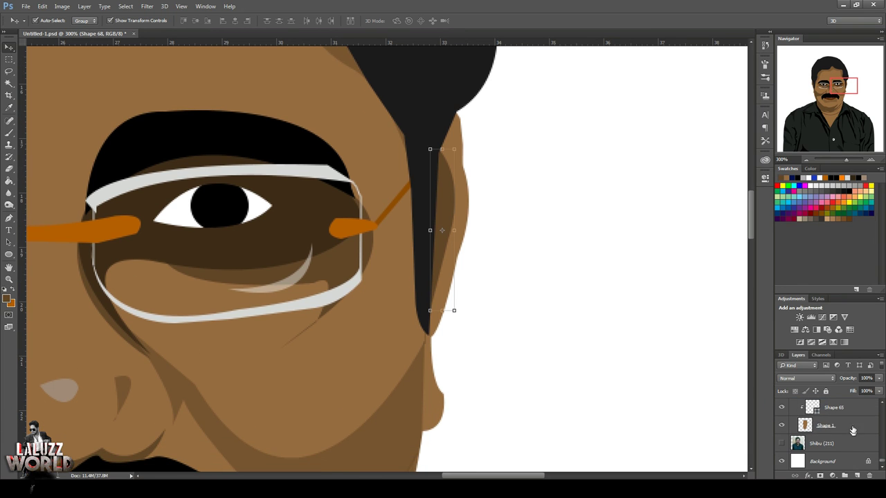
{"action": "left_click", "coordinate": [824, 424]}
{"action": "left_click", "coordinate": [9, 131]}
{"action": "left_click", "coordinate": [7, 298]}
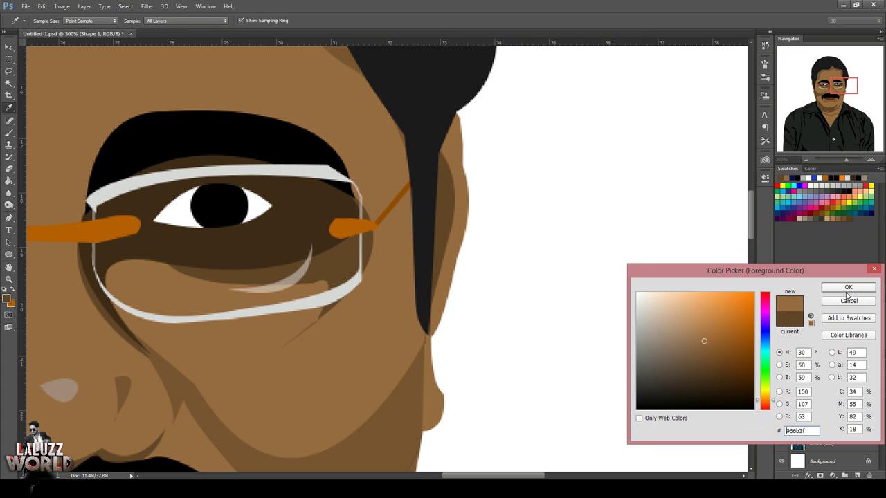
{"action": "key", "text": "Return"}
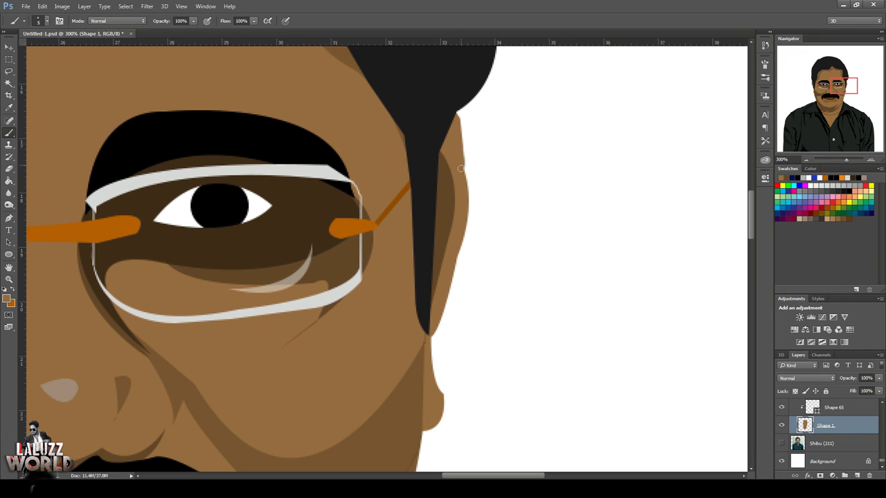
{"action": "left_click_drag", "start_coordinate": [431, 330], "coordinate": [429, 372]}
{"action": "key", "text": "ctrl+minus"}
Select the Shape 4 face shading layer and add a layer mask to it
{"action": "key", "text": "ctrl+minus"}
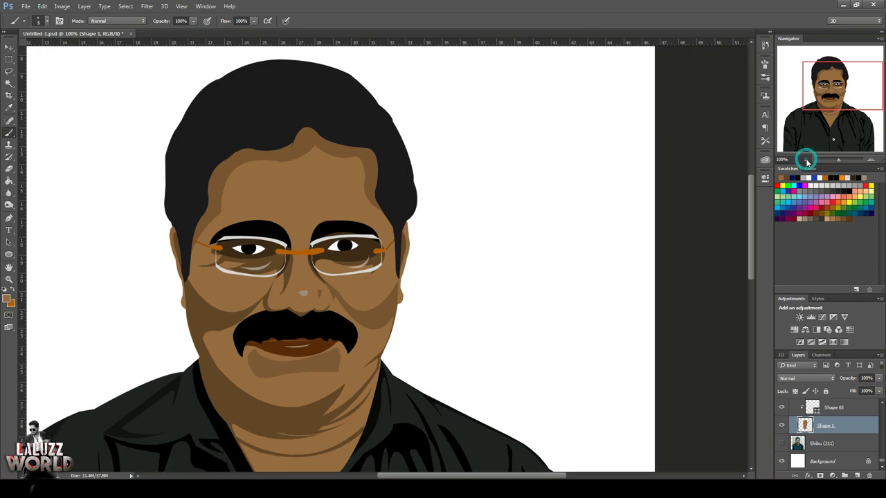
{"action": "key", "text": "ctrl+minus"}
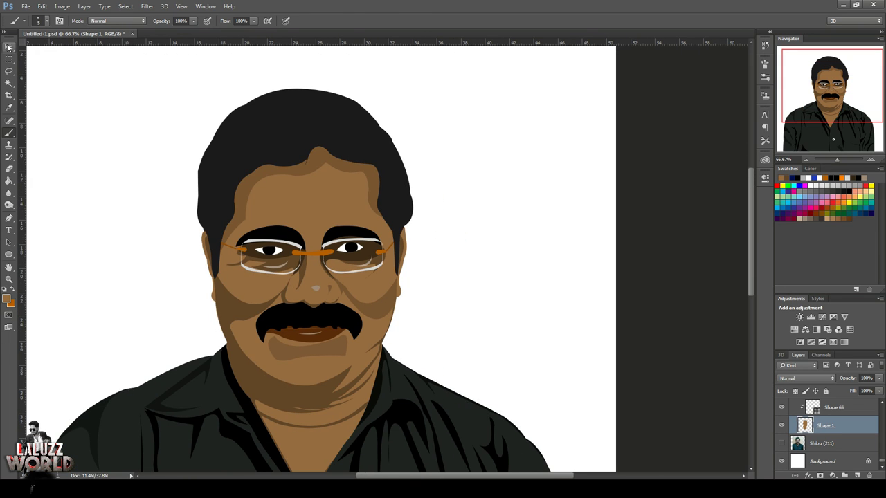
{"action": "key", "text": "v"}
{"action": "left_click", "coordinate": [312, 393]}
{"action": "left_click", "coordinate": [336, 412]}
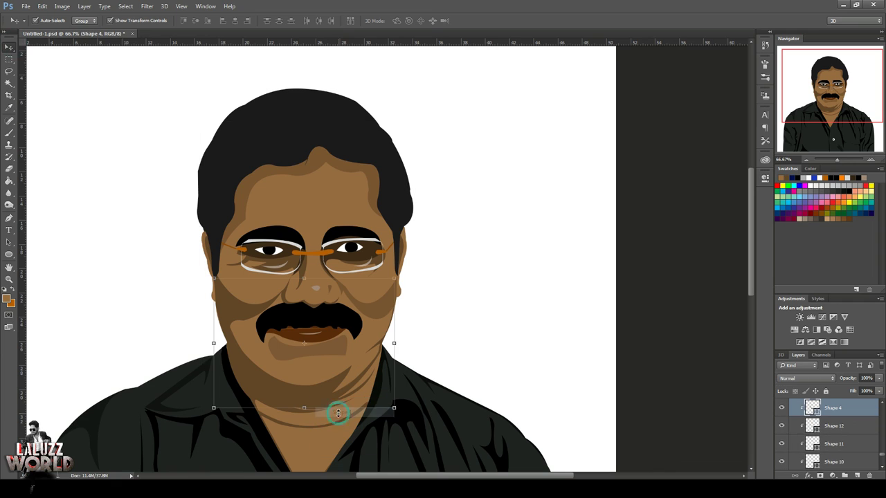
{"action": "left_click", "coordinate": [782, 408]}
{"action": "left_click", "coordinate": [781, 408]}
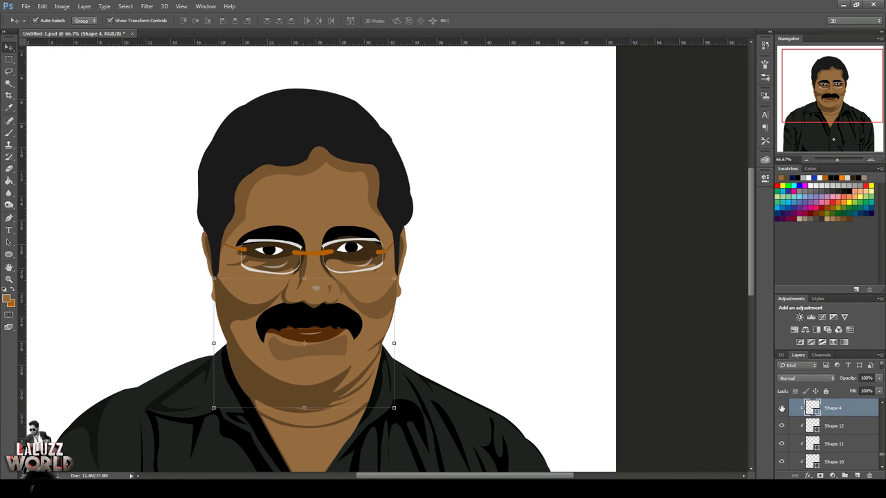
{"action": "left_click", "coordinate": [9, 168]}
{"action": "left_click", "coordinate": [821, 476]}
Paint the mask along the right jawline with an 80 px black brush at 26% opacity
{"action": "left_click", "coordinate": [9, 132]}
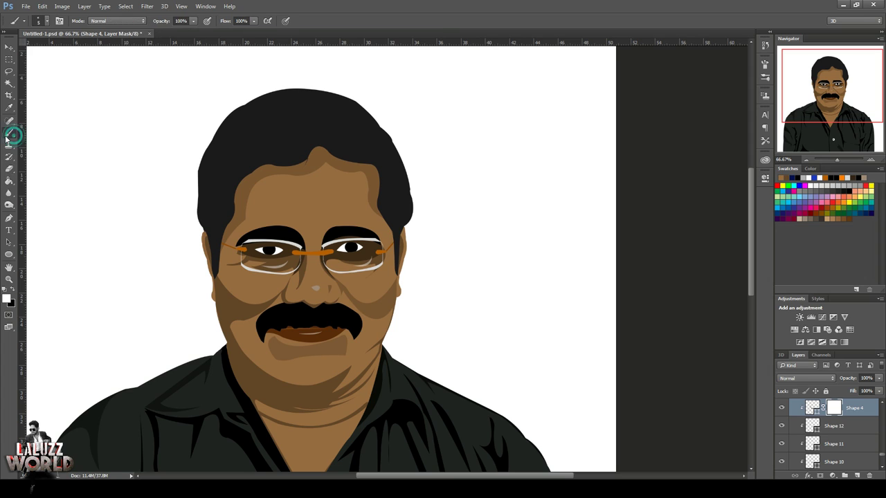
{"action": "key", "text": "bracketright"}
{"action": "key", "text": "bracketright"}
{"action": "key", "text": "bracketright"}
{"action": "left_click", "coordinate": [46, 21]}
{"action": "left_click", "coordinate": [365, 380]}
{"action": "key", "text": "x"}
{"action": "left_click", "coordinate": [192, 22]}
{"action": "left_click_drag", "start_coordinate": [192, 26], "coordinate": [159, 31]}
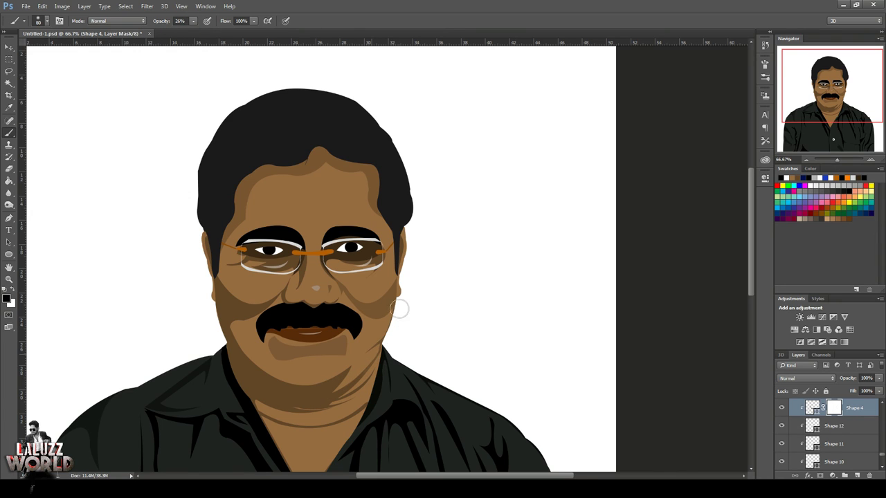
{"action": "left_click_drag", "start_coordinate": [381, 367], "coordinate": [370, 344]}
Deselect Shape 4, save the document, and zoom in on the forehead and hairline
{"action": "left_click", "coordinate": [9, 46]}
{"action": "left_click", "coordinate": [647, 215]}
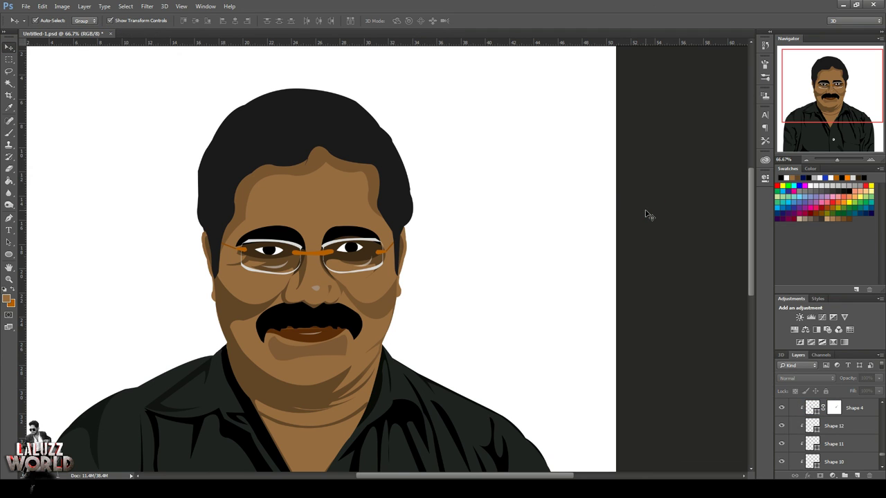
{"action": "key", "text": "ctrl+s"}
{"action": "left_click", "coordinate": [870, 160]}
{"action": "left_click_drag", "start_coordinate": [839, 93], "coordinate": [829, 74]}
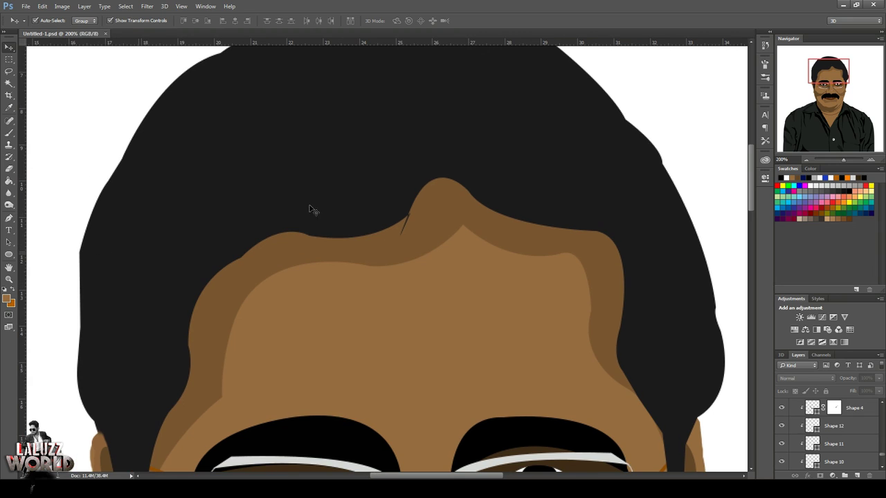
Rasterize the Shape 2 hair layer, erase the stray hairline stroke, and save
{"action": "right_click", "coordinate": [310, 209]}
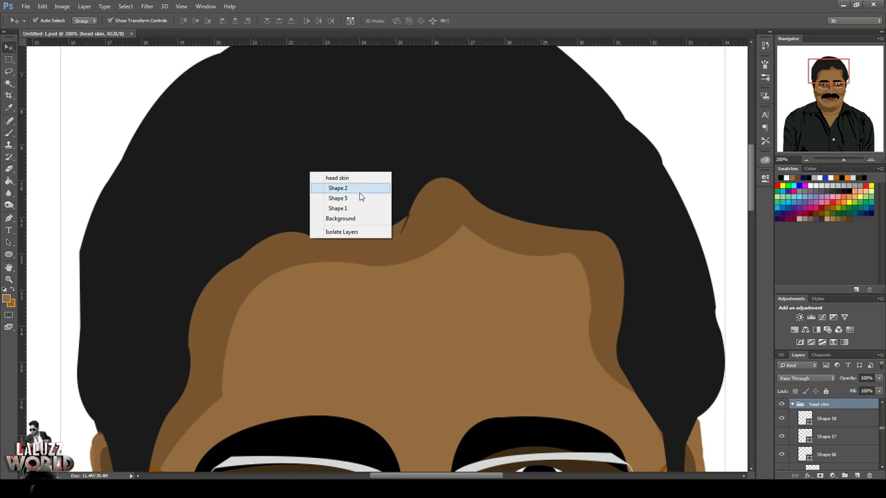
{"action": "left_click", "coordinate": [359, 188]}
{"action": "right_click", "coordinate": [837, 408]}
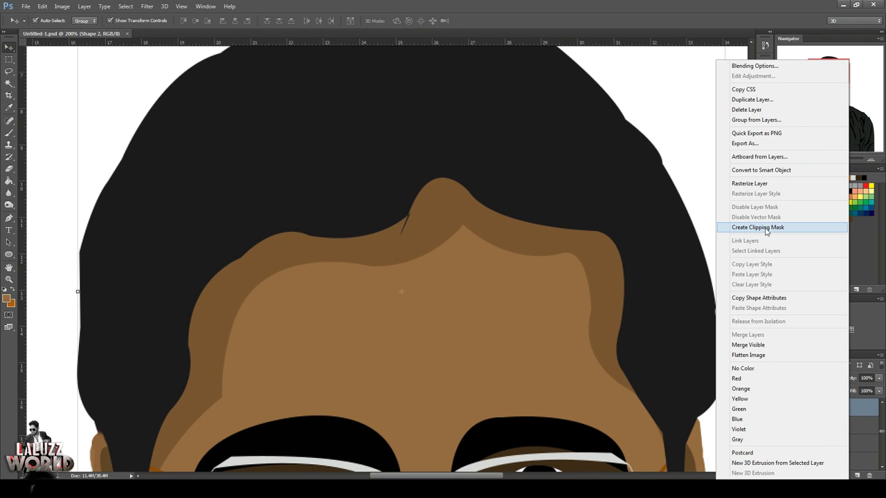
{"action": "left_click", "coordinate": [749, 183]}
{"action": "key", "text": "e"}
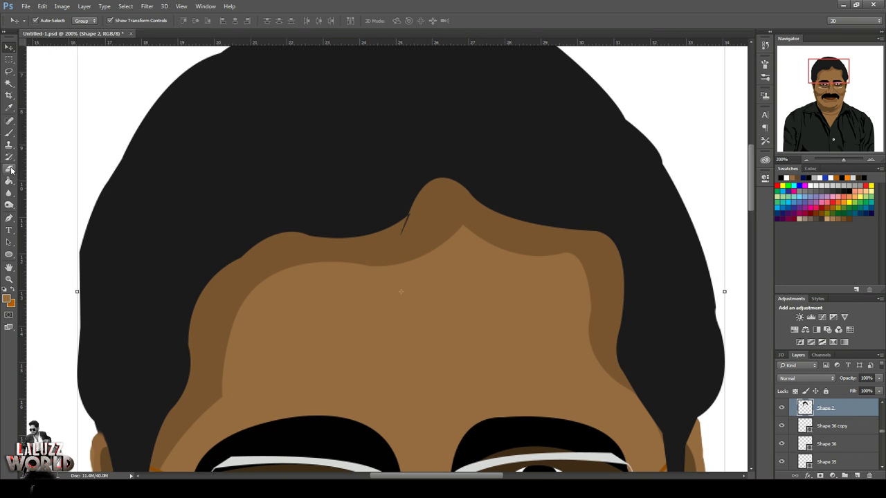
{"action": "scroll", "coordinate": [159, 293], "scroll_direction": "up", "scroll_amount": 3}
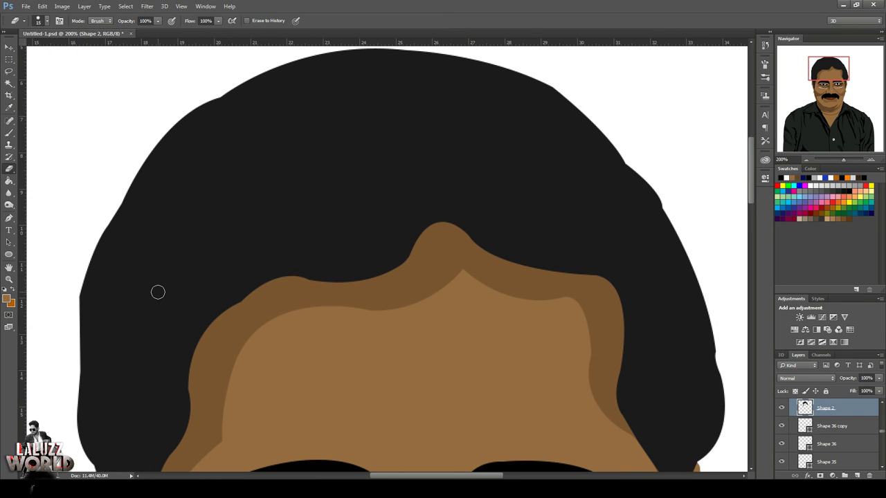
{"action": "left_click", "coordinate": [806, 159]}
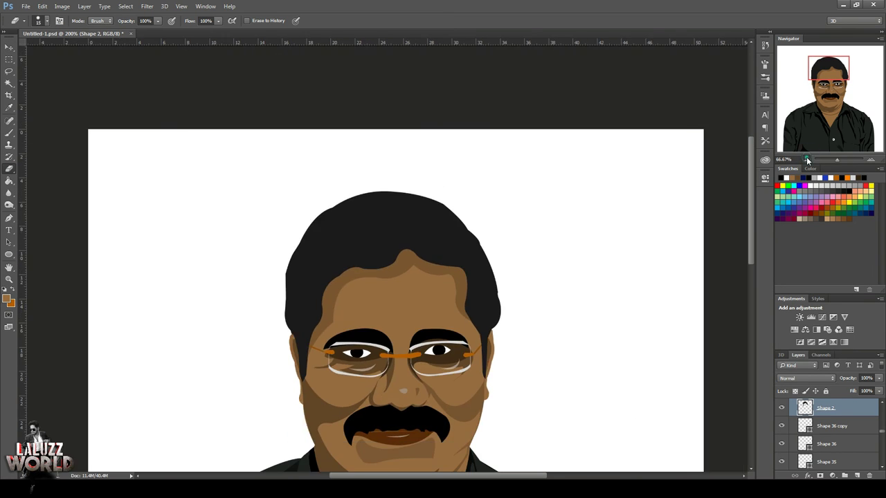
{"action": "key", "text": "ctrl+s"}
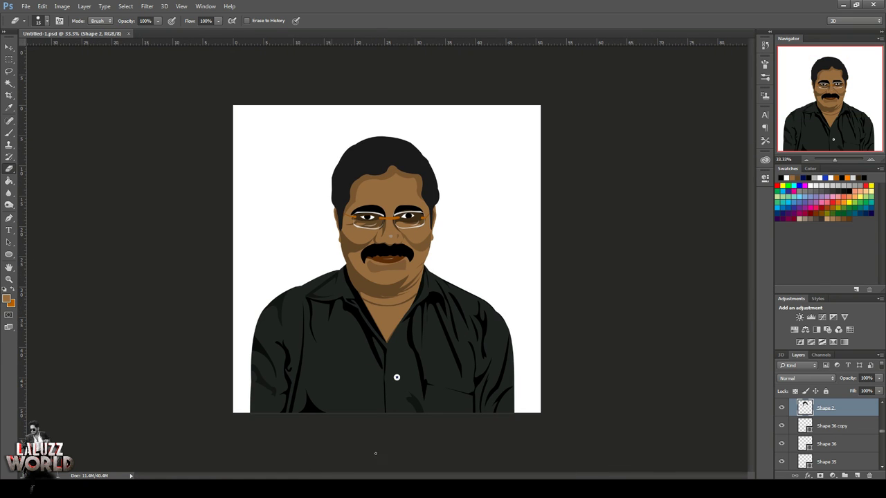
Merge the Ellipse 2 and Ellipse 2 copy button layers into Layer 3
{"action": "left_click", "coordinate": [9, 47]}
{"action": "left_click", "coordinate": [396, 377]}
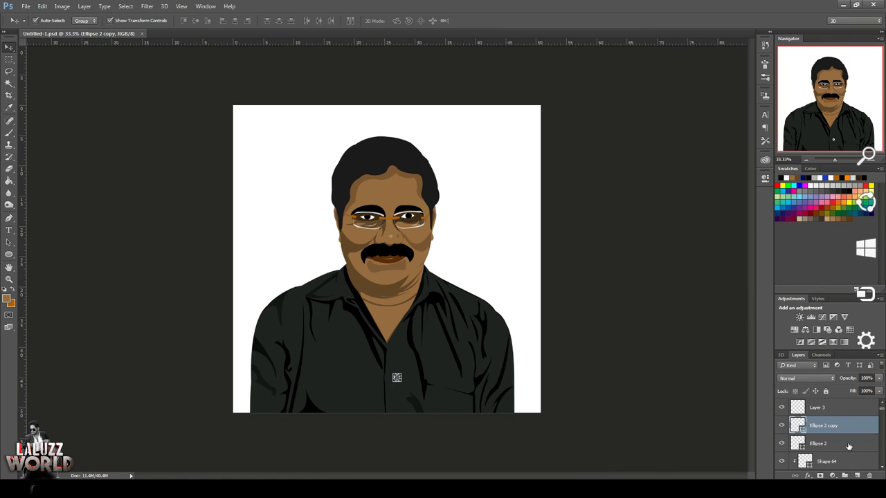
{"action": "right_click", "coordinate": [824, 409]}
{"action": "left_click", "coordinate": [715, 335]}
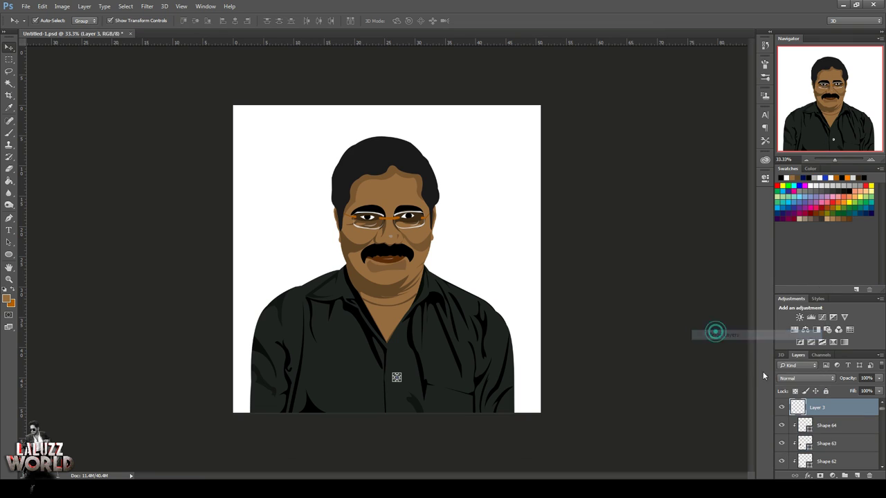
{"action": "left_click_drag", "start_coordinate": [823, 408], "coordinate": [857, 476]}
Place a copy of the button lower on the shirt as a second button
{"action": "key", "text": "ctrl+t"}
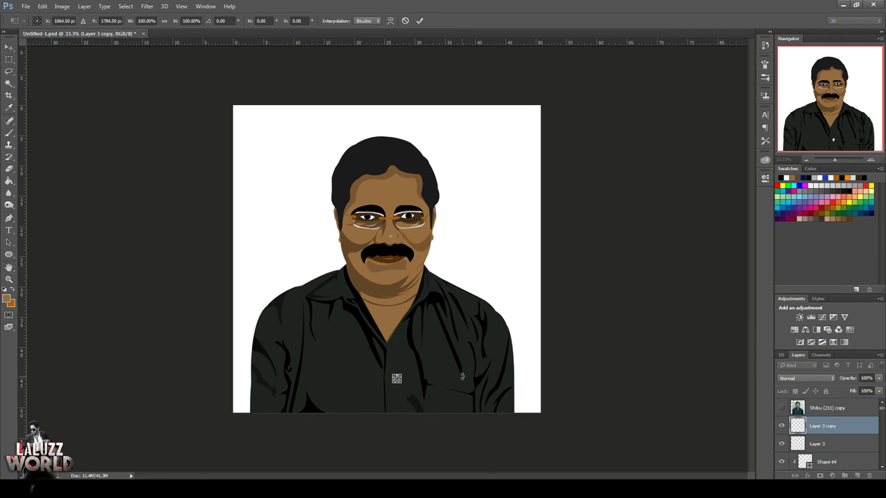
{"action": "key", "text": "shift+Down"}
{"action": "key", "text": "shift+Down"}
{"action": "key", "text": "shift+Down"}
{"action": "key", "text": "shift+Down"}
{"action": "key", "text": "shift+Down"}
{"action": "key", "text": "shift+Down"}
{"action": "key", "text": "shift+Down"}
{"action": "key", "text": "shift+Down"}
{"action": "left_click", "coordinate": [9, 47]}
{"action": "left_click", "coordinate": [482, 184]}
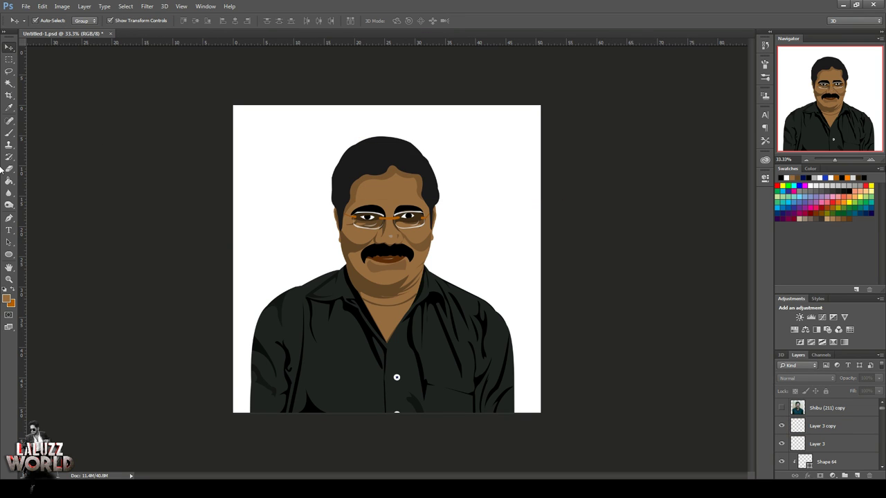
Draw a small brown Shape 69 by the shirt collar with the Pen tool
{"action": "left_click", "coordinate": [870, 160]}
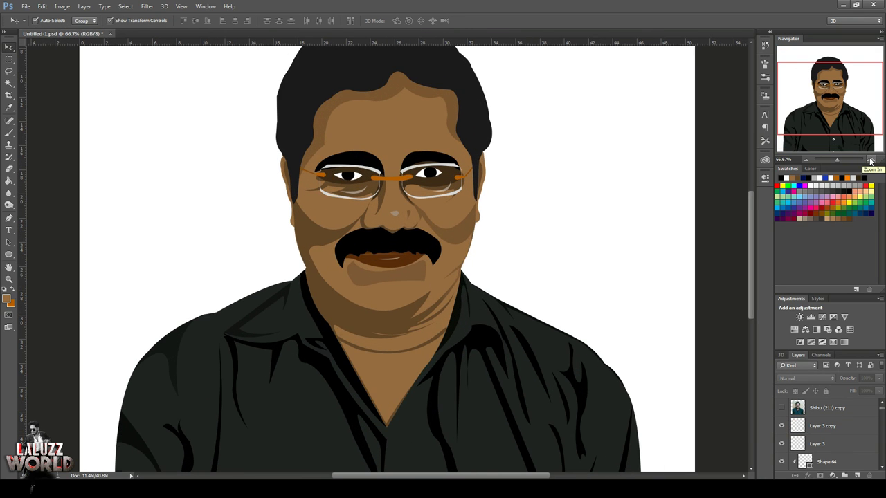
{"action": "left_click", "coordinate": [9, 217]}
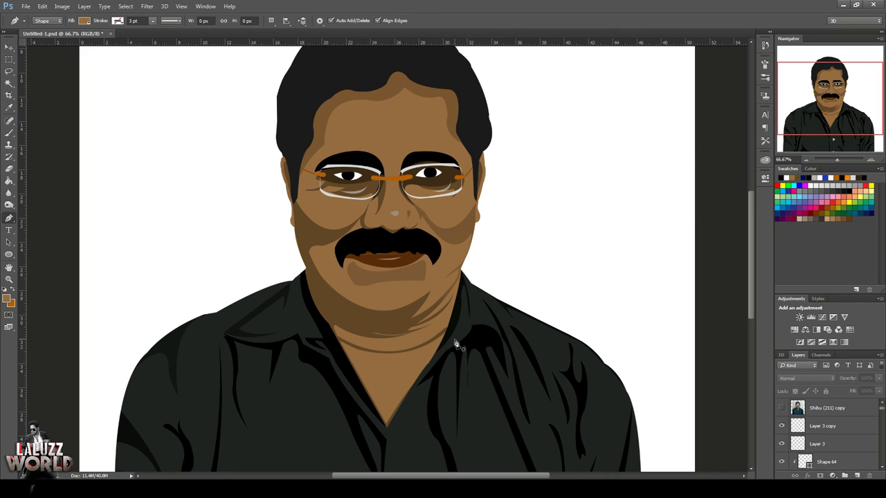
{"action": "left_click_drag", "start_coordinate": [459, 333], "coordinate": [462, 339]}
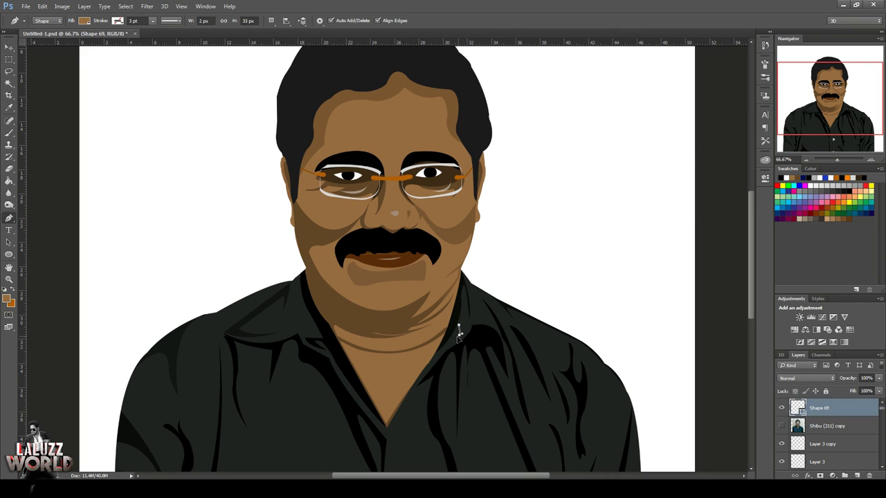
{"action": "double_click", "coordinate": [797, 410]}
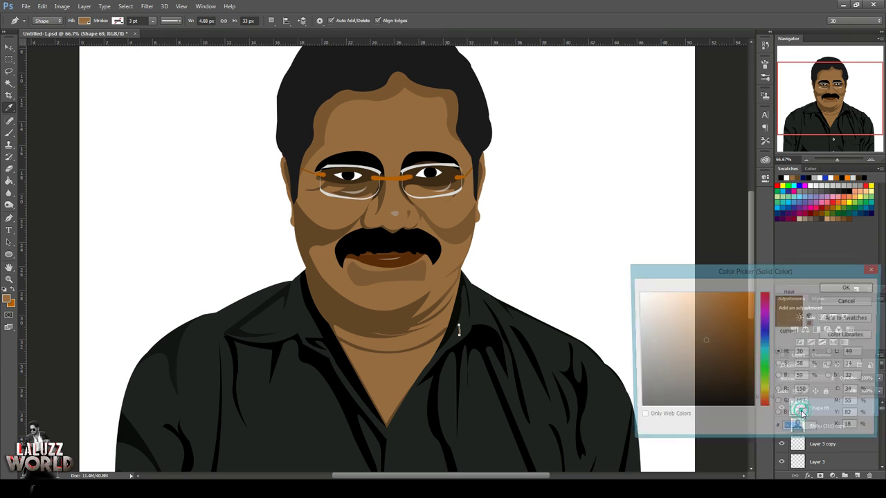
{"action": "type", "text": "000000"}
{"action": "left_click", "coordinate": [847, 287]}
{"action": "left_click", "coordinate": [9, 46]}
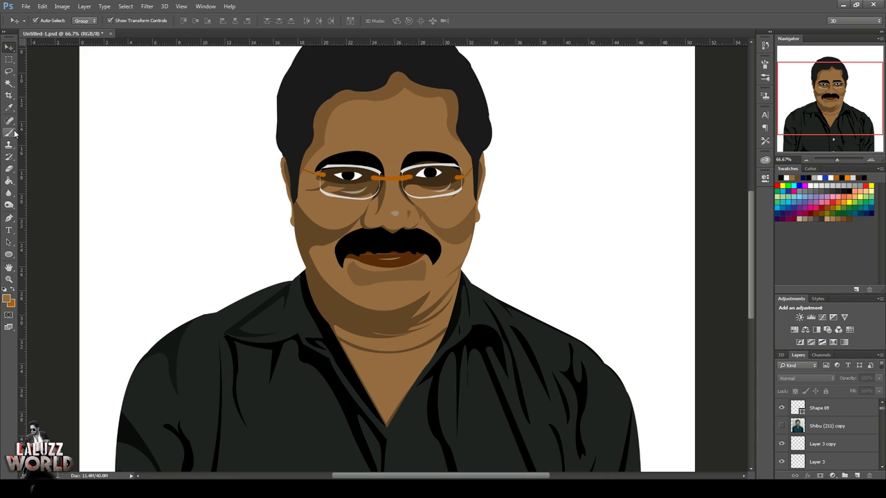
Set the Shape 46 shirt shape's opacity to 68% and dismiss the out-of-memory warning
{"action": "scroll", "coordinate": [138, 208], "scroll_direction": "up", "scroll_amount": 3}
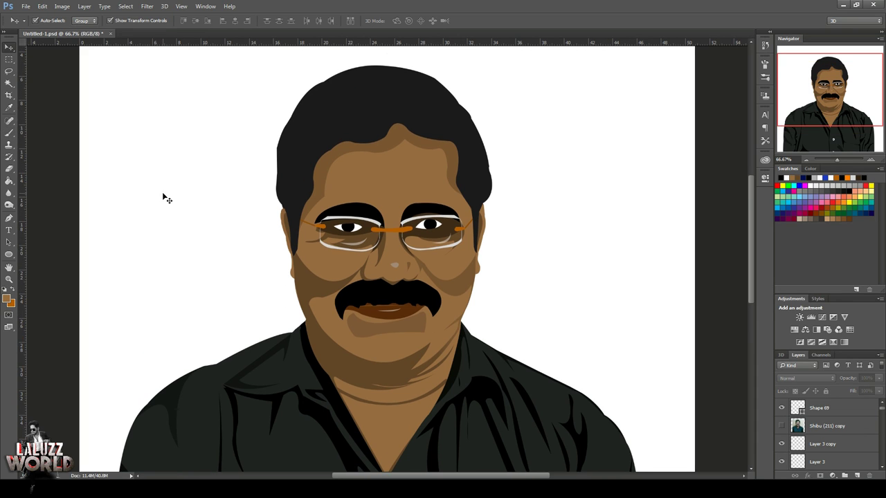
{"action": "left_click", "coordinate": [806, 159]}
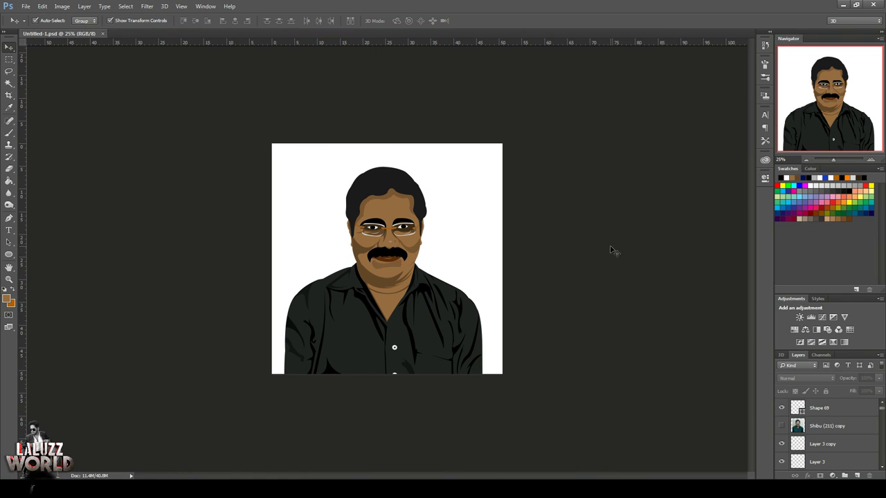
{"action": "left_click", "coordinate": [445, 339]}
{"action": "left_click", "coordinate": [455, 312]}
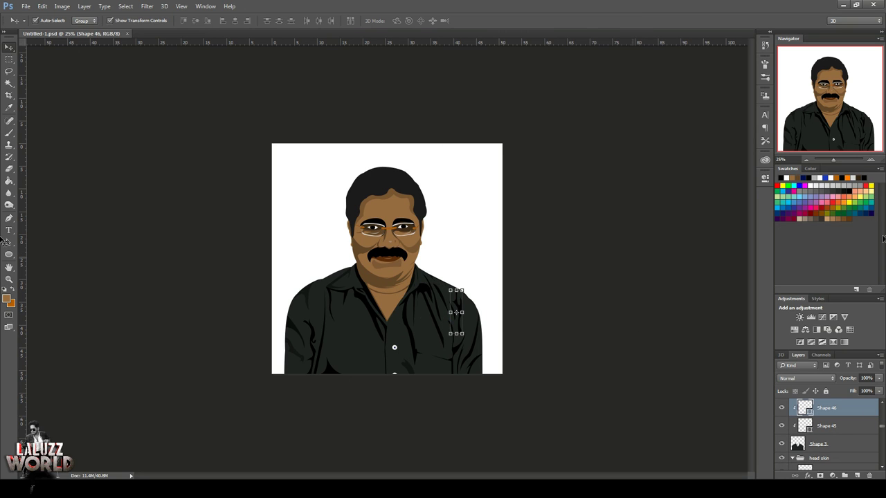
{"action": "left_click", "coordinate": [878, 378]}
{"action": "left_click", "coordinate": [476, 346]}
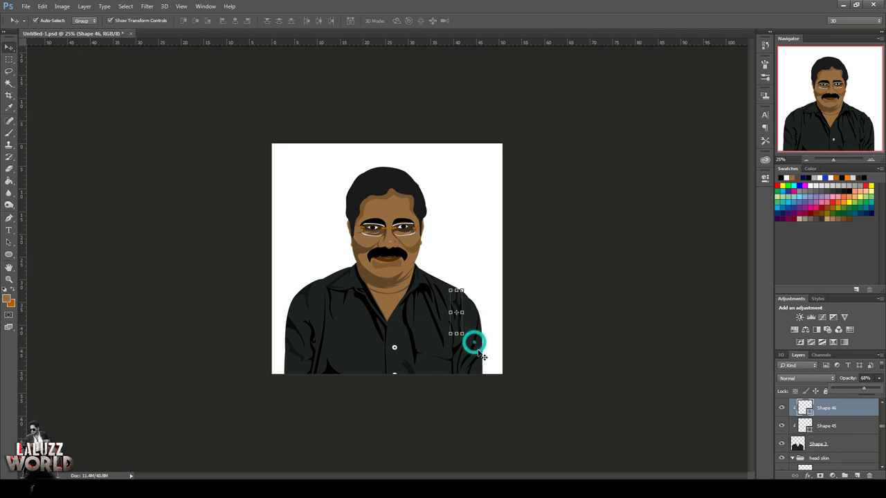
{"action": "left_click", "coordinate": [669, 434]}
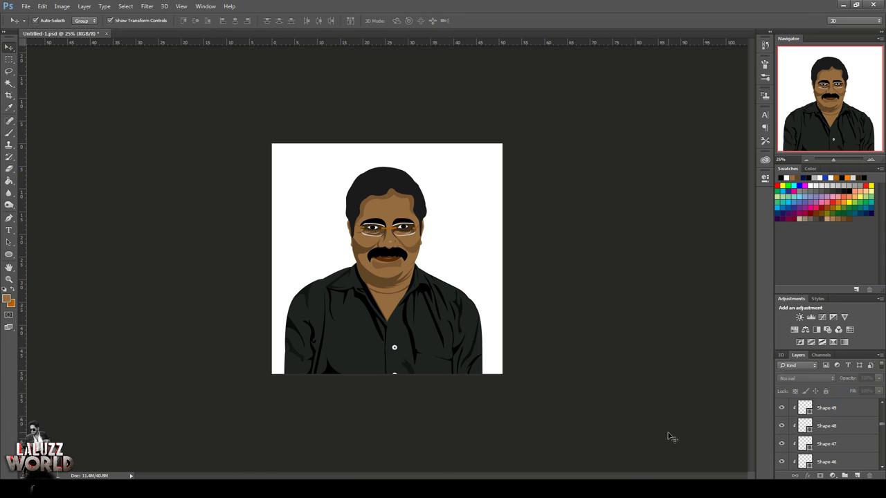
{"action": "left_click", "coordinate": [465, 189]}
Save the document and move Shape 69 below the Shibu (211) copy layer
{"action": "scroll", "coordinate": [831, 426], "scroll_direction": "down", "scroll_amount": 3}
{"action": "scroll", "coordinate": [864, 429], "scroll_direction": "up", "scroll_amount": 10}
{"action": "key", "text": "ctrl+s"}
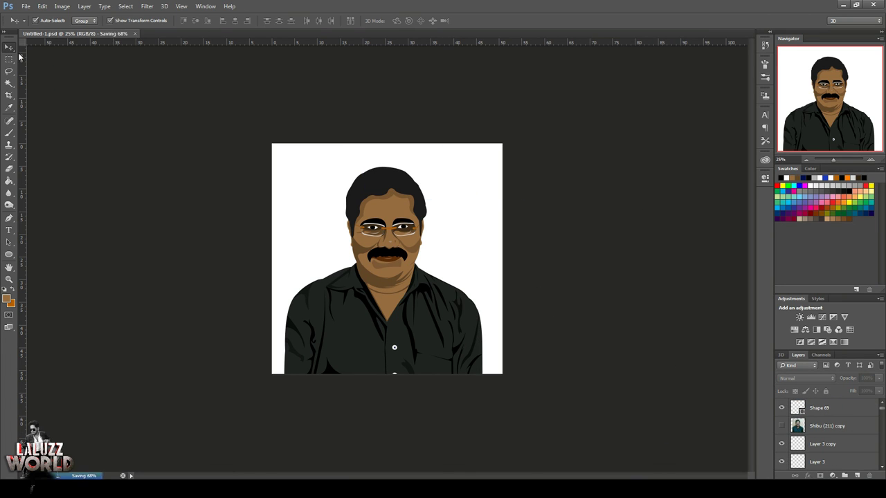
{"action": "left_click_drag", "start_coordinate": [833, 413], "coordinate": [833, 446]}
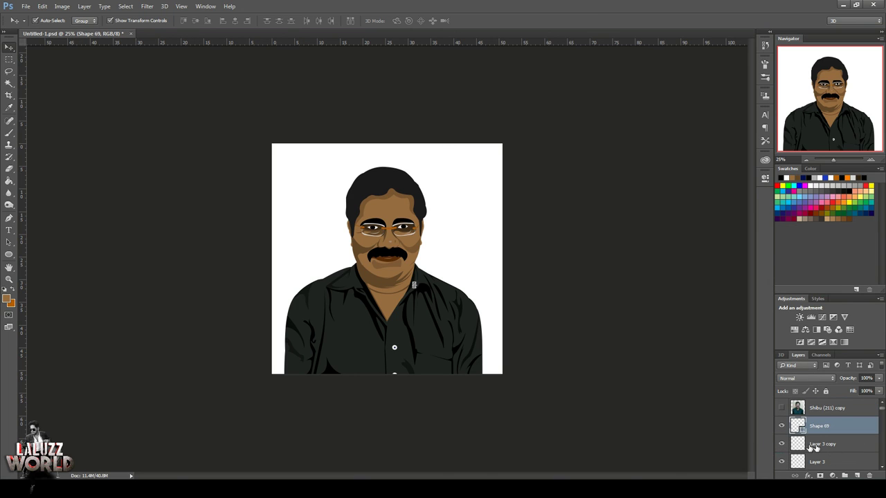
Group the shirt layers from Layer 3 copy onward into a group named shirt
{"action": "left_click", "coordinate": [816, 446]}
{"action": "key", "text": "ctrl+z"}
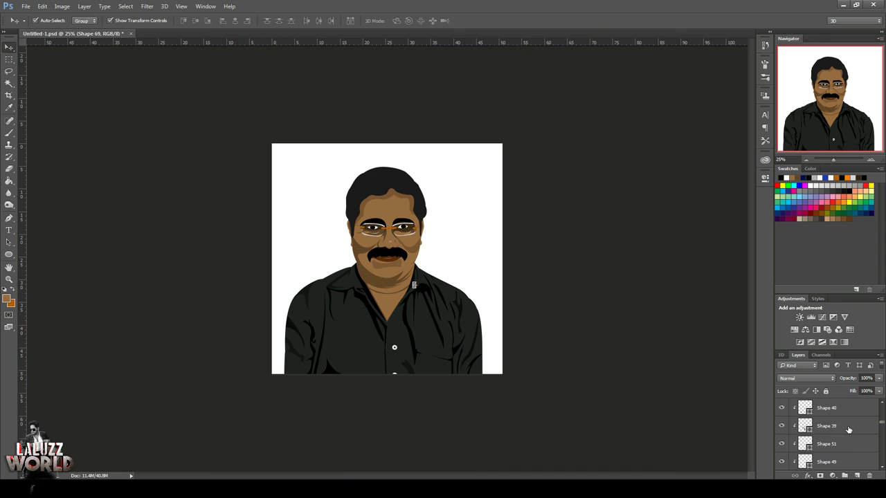
{"action": "left_click", "coordinate": [851, 448], "text": "shift"}
{"action": "key", "text": "ctrl+g"}
{"action": "left_click", "coordinate": [796, 433]}
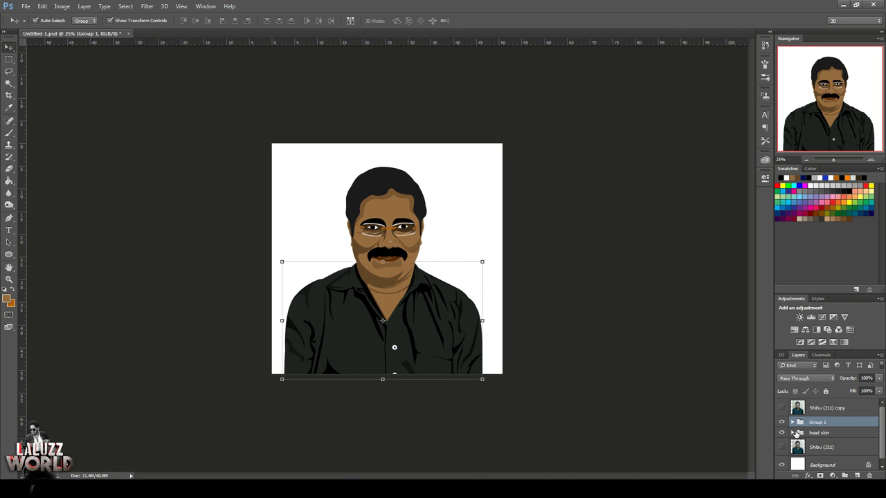
{"action": "double_click", "coordinate": [818, 422]}
{"action": "type", "text": "t"}
{"action": "key", "text": "Return"}
Toggle the reference photo and head skin group to check the shirt, then zoom out
{"action": "left_click", "coordinate": [781, 407]}
{"action": "left_click", "coordinate": [782, 422]}
{"action": "left_click", "coordinate": [782, 433]}
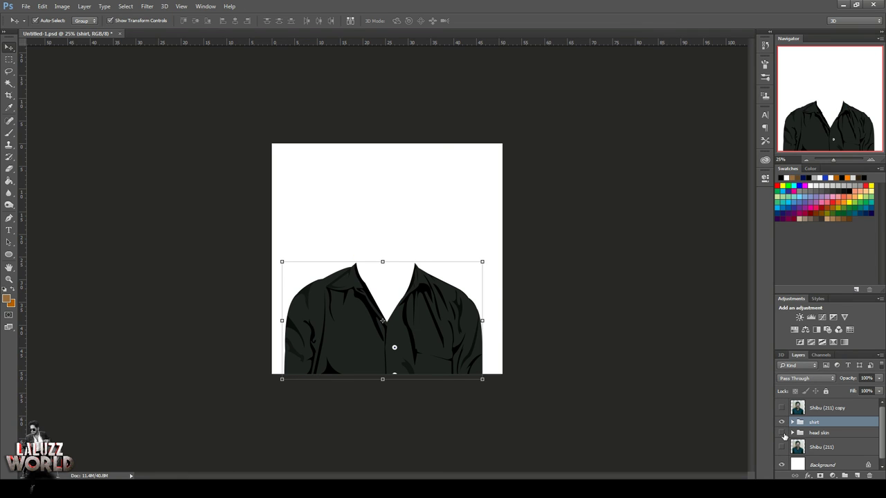
{"action": "left_click", "coordinate": [781, 433]}
{"action": "left_click", "coordinate": [546, 448]}
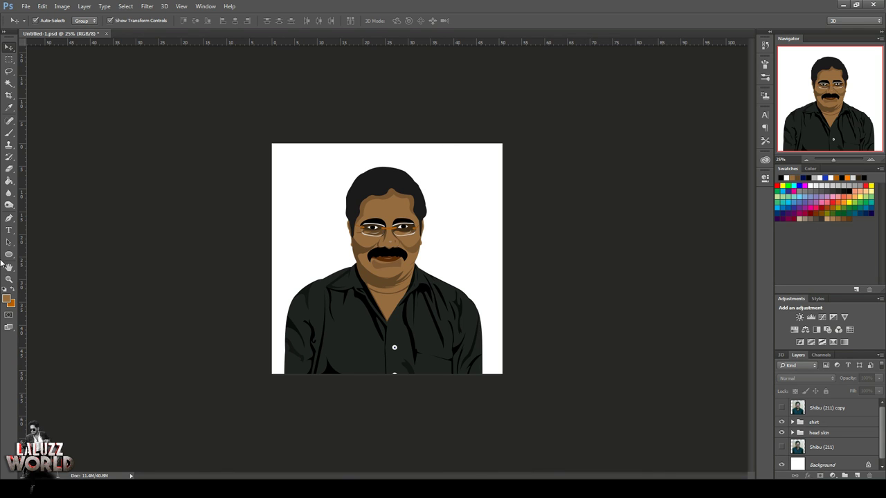
{"action": "key", "text": "ctrl+minus"}
{"action": "key", "text": "ctrl+alt+shift+e"}
Add a Gradient Fill layer set to Radial style with an enlarged scale
{"action": "left_click", "coordinate": [832, 475]}
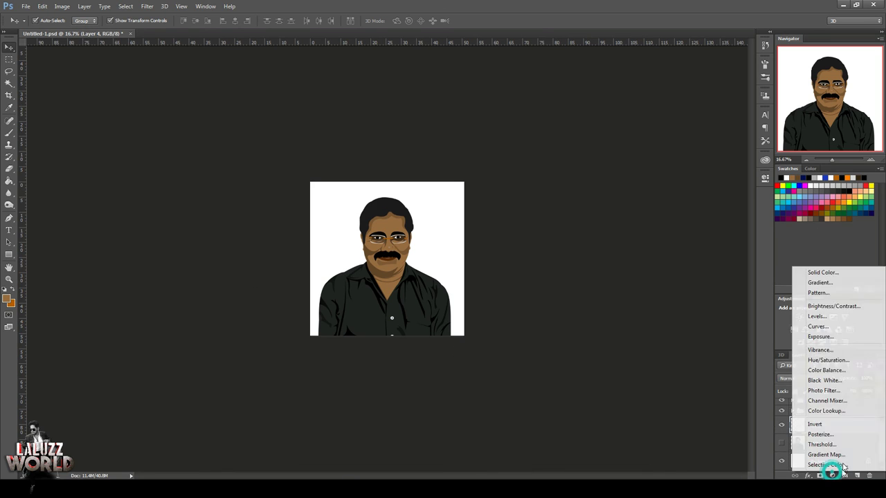
{"action": "left_click", "coordinate": [832, 282]}
{"action": "left_click", "coordinate": [682, 218]}
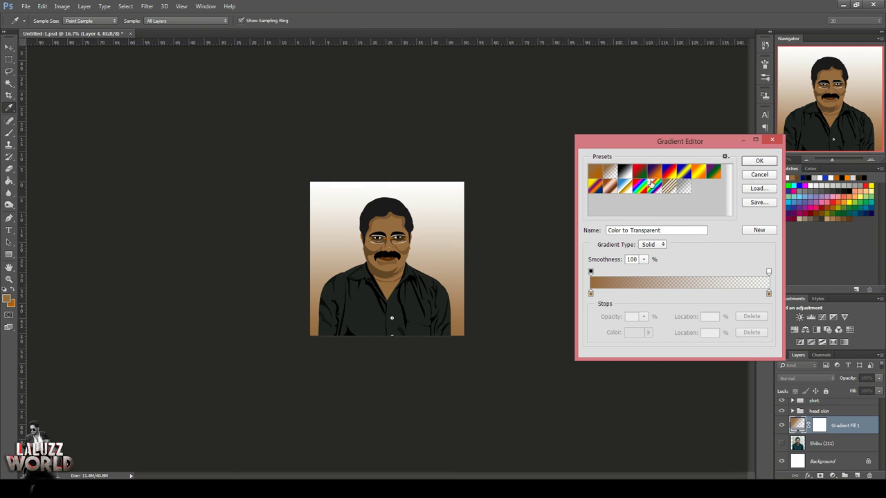
{"action": "left_click", "coordinate": [652, 173]}
{"action": "left_click", "coordinate": [760, 162]}
{"action": "left_click", "coordinate": [681, 231]}
{"action": "left_click", "coordinate": [681, 250]}
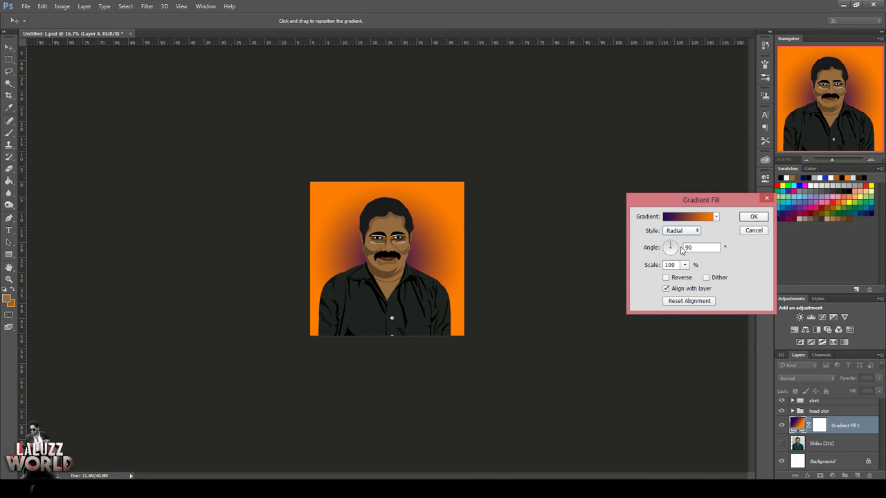
{"action": "left_click", "coordinate": [683, 265]}
{"action": "left_click_drag", "start_coordinate": [688, 278], "coordinate": [686, 279]}
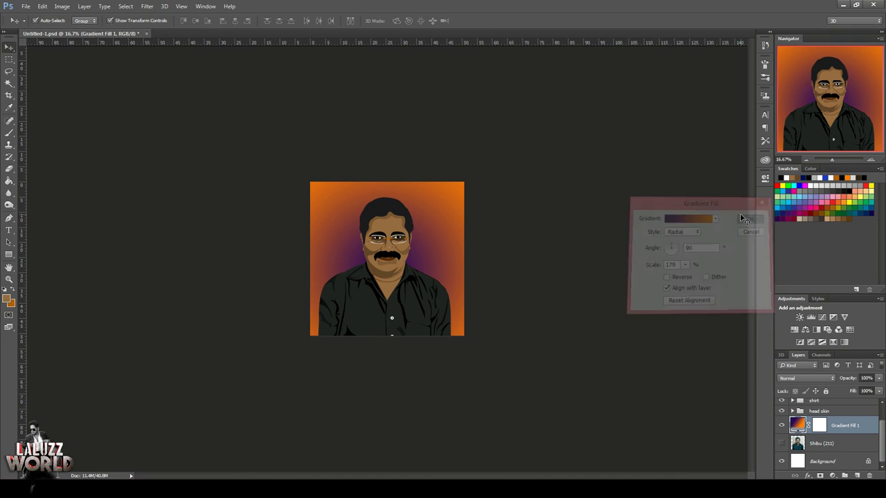
Switch the gradient to the Black-White preset, reversed, at 288% scale, and confirm
{"action": "left_click", "coordinate": [718, 218]}
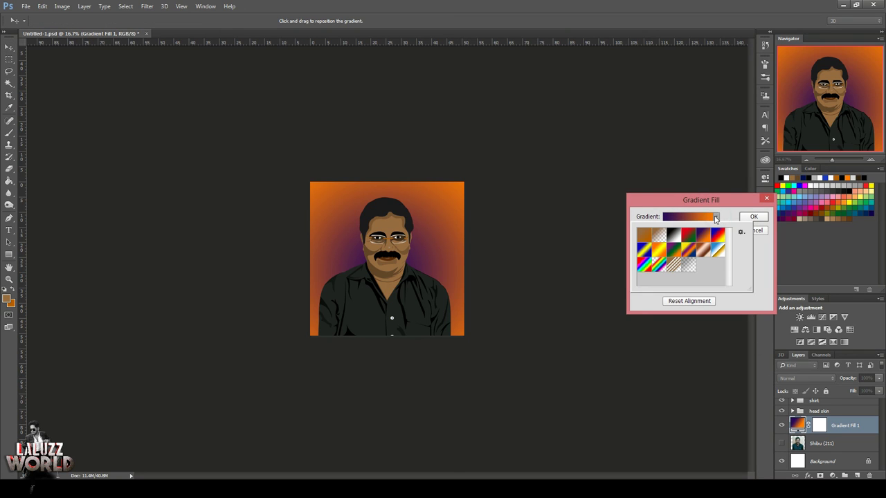
{"action": "left_click", "coordinate": [690, 236]}
{"action": "left_click", "coordinate": [716, 238]}
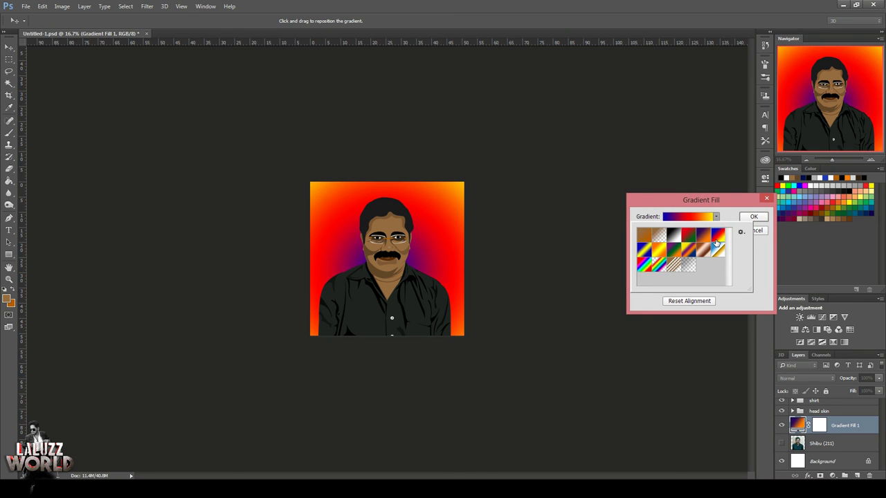
{"action": "left_click", "coordinate": [654, 257]}
{"action": "left_click", "coordinate": [643, 253]}
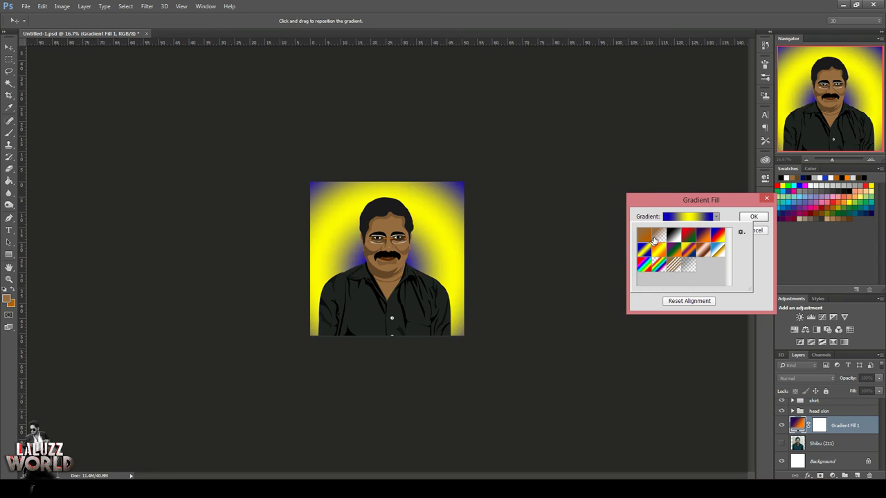
{"action": "left_click", "coordinate": [676, 236]}
{"action": "left_click", "coordinate": [762, 232]}
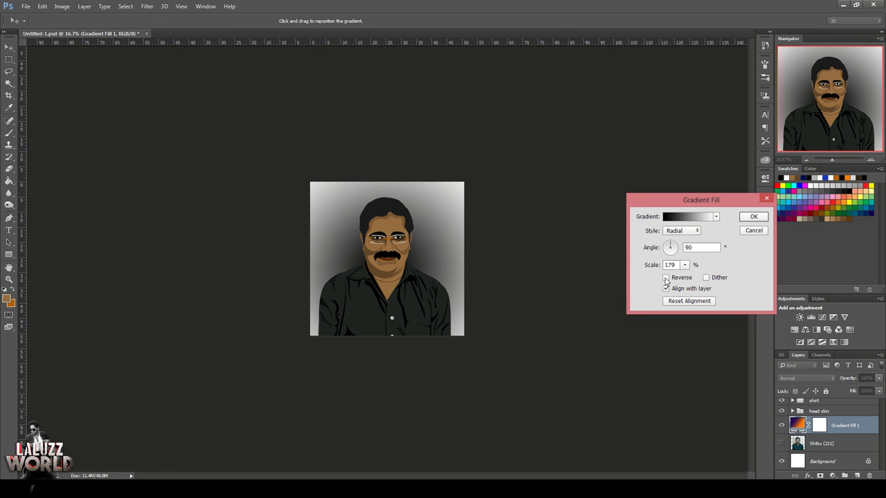
{"action": "left_click", "coordinate": [666, 278]}
{"action": "left_click", "coordinate": [684, 265]}
{"action": "left_click_drag", "start_coordinate": [688, 277], "coordinate": [694, 278]}
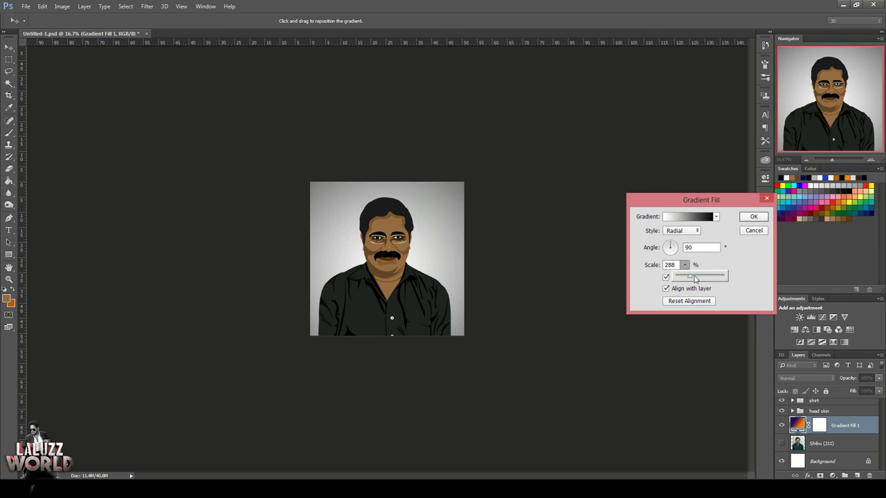
{"action": "key", "text": "Return"}
{"action": "key", "text": "ctrl+plus"}
{"action": "key", "text": "ctrl+plus"}
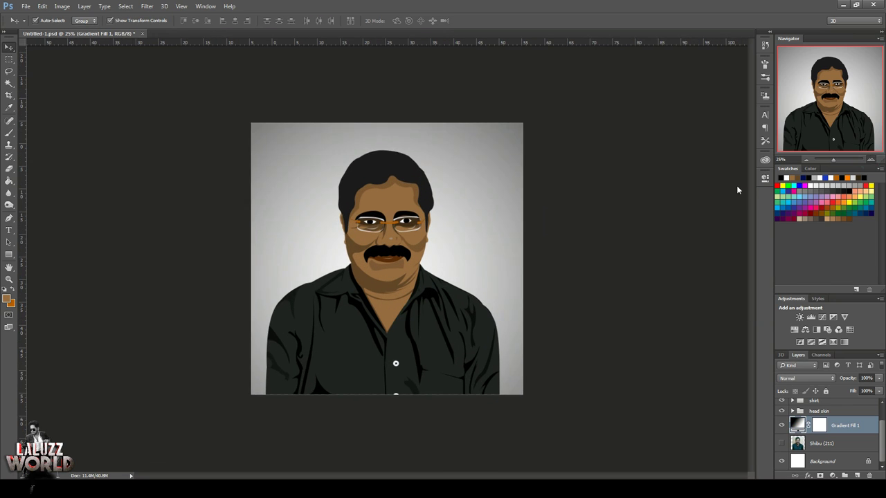
Hide the gradient background and stamp a merged copy of the visible artwork
{"action": "scroll", "coordinate": [845, 440], "scroll_direction": "up", "scroll_amount": 1}
{"action": "left_click", "coordinate": [833, 424]}
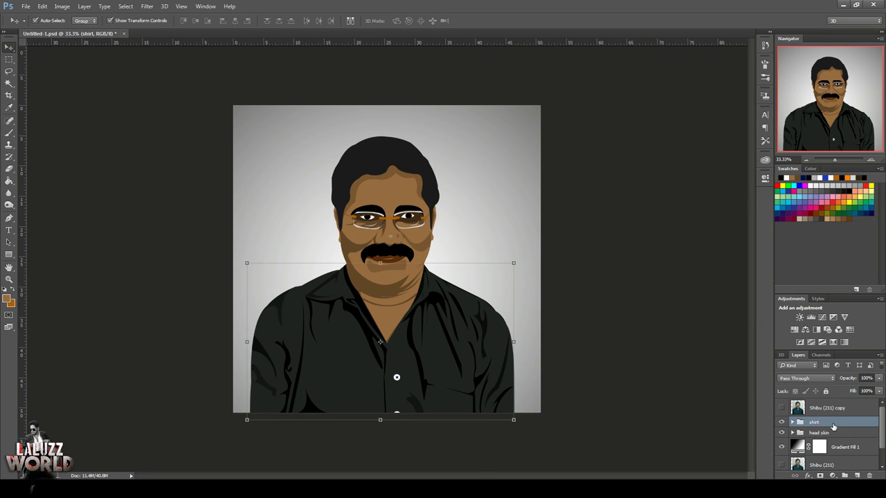
{"action": "left_click", "coordinate": [781, 447]}
{"action": "left_click", "coordinate": [833, 432]}
{"action": "scroll", "coordinate": [830, 415], "scroll_direction": "down", "scroll_amount": 1}
{"action": "left_click", "coordinate": [829, 405]}
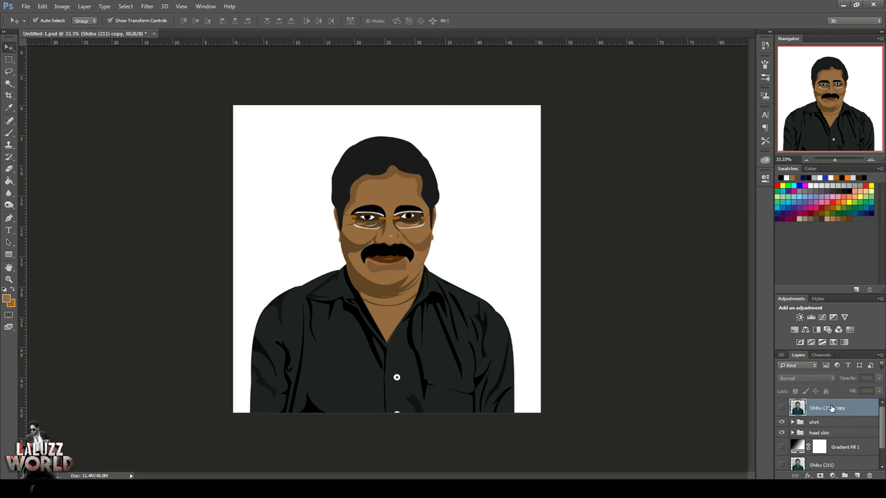
{"action": "key", "text": "ctrl+shift+alt+e"}
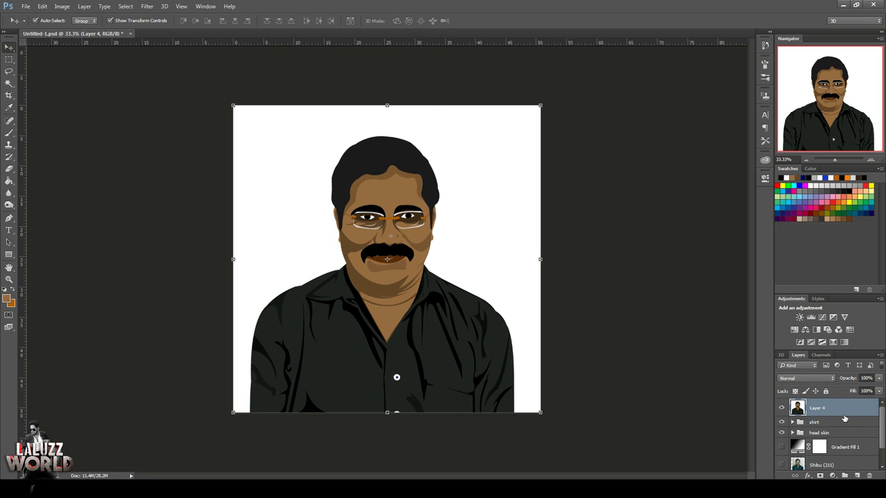
Duplicate the shirt and head skin groups, merge the copies, hide the originals, and save
{"action": "left_click", "coordinate": [816, 422]}
{"action": "right_click", "coordinate": [831, 415]}
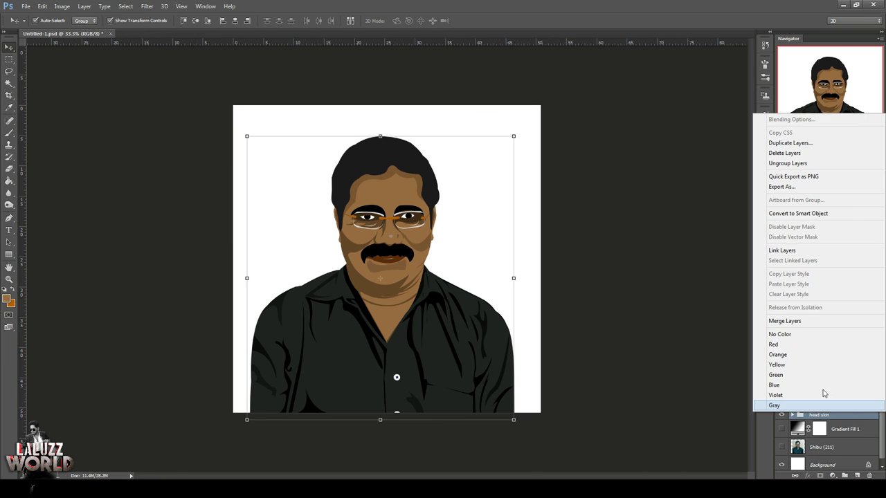
{"action": "left_click", "coordinate": [756, 439]}
{"action": "key", "text": "ctrl+j"}
{"action": "right_click", "coordinate": [823, 408]}
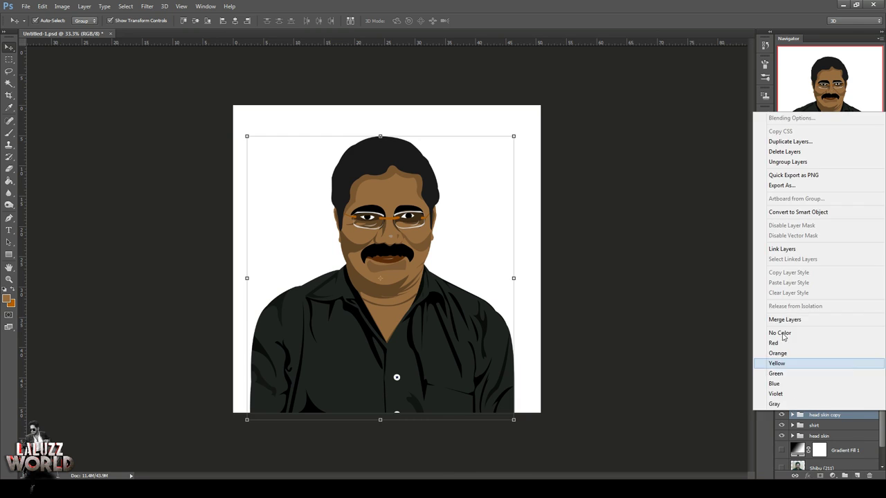
{"action": "left_click", "coordinate": [792, 322]}
{"action": "left_click_drag", "start_coordinate": [781, 422], "coordinate": [781, 433]}
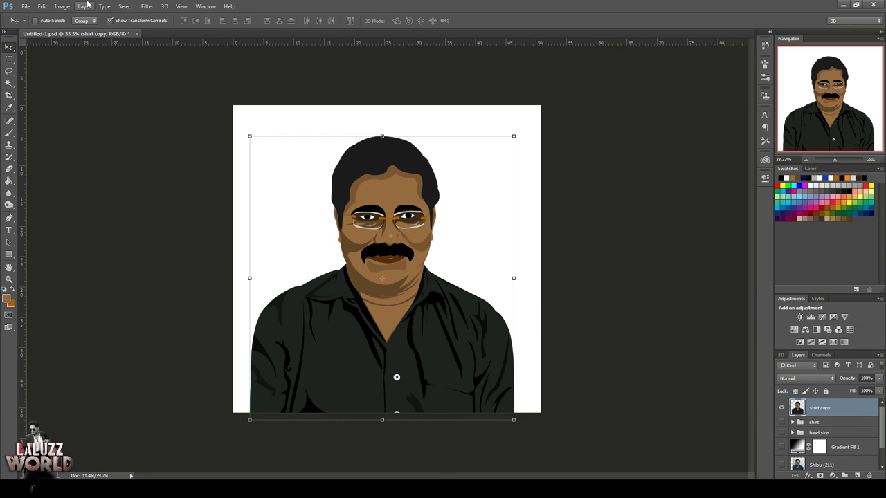
{"action": "key", "text": "ctrl+s"}
Apply Camera Raw: Exposure +0.40, Contrast +10, Blacks +17, Clarity +18; show the gray background
{"action": "left_click", "coordinate": [147, 6]}
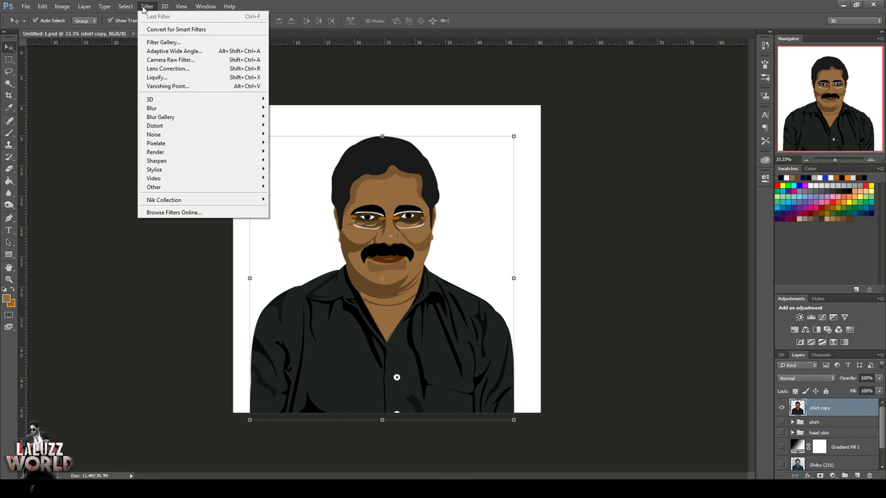
{"action": "left_click", "coordinate": [181, 63]}
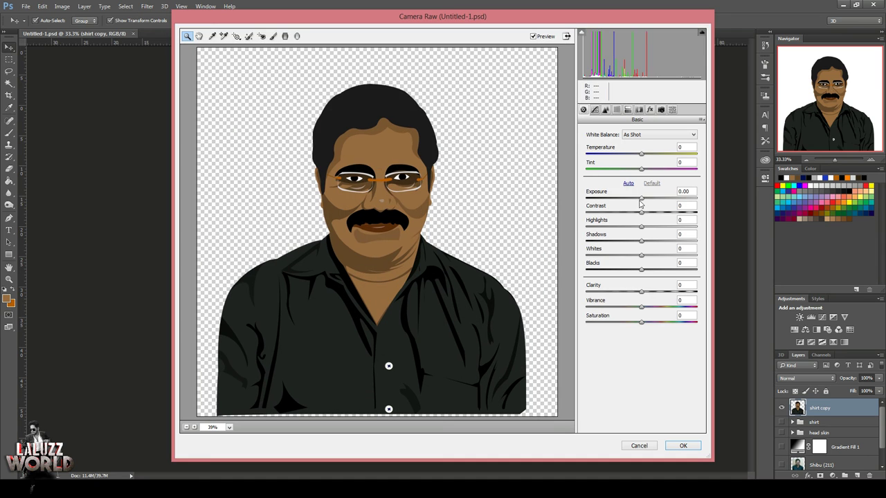
{"action": "left_click_drag", "start_coordinate": [640, 199], "coordinate": [645, 198]}
{"action": "mouse_move", "coordinate": [640, 270]}
{"action": "left_mouse_down"}
{"action": "mouse_move", "coordinate": [651, 270]}
{"action": "mouse_move", "coordinate": [650, 296]}
{"action": "left_mouse_up"}
{"action": "left_click_drag", "start_coordinate": [640, 155], "coordinate": [650, 169]}
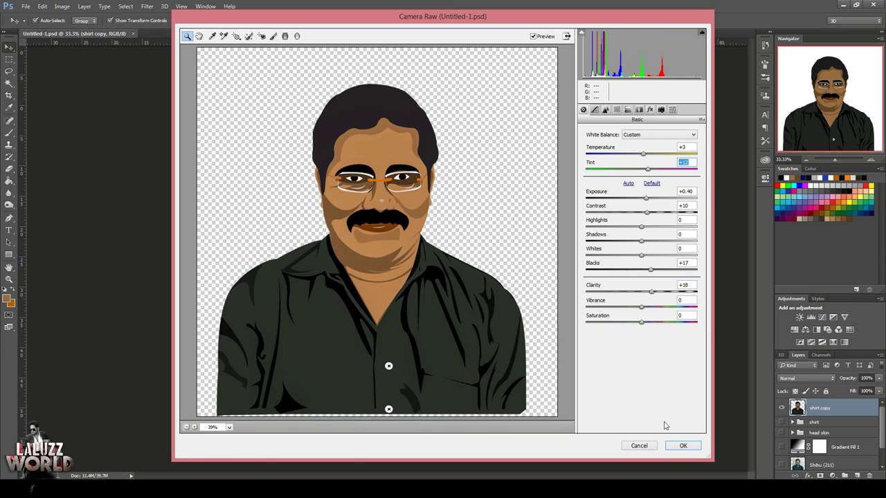
{"action": "left_click", "coordinate": [682, 446]}
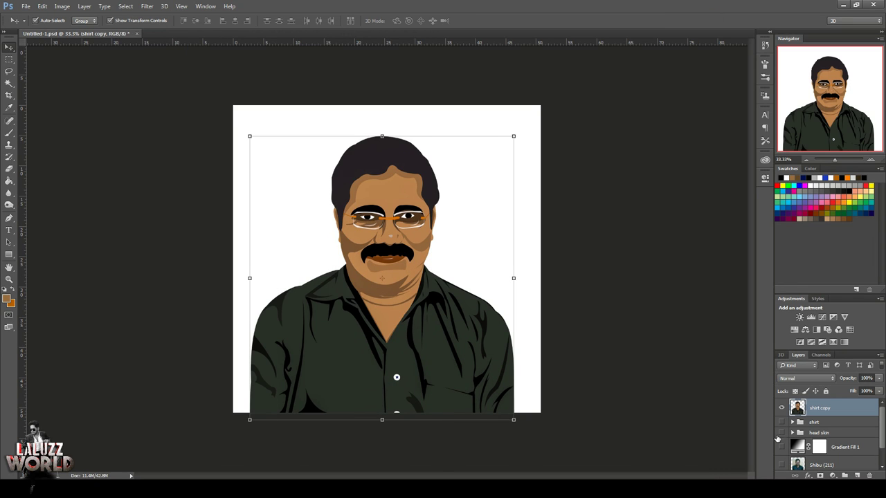
{"action": "left_click", "coordinate": [782, 447]}
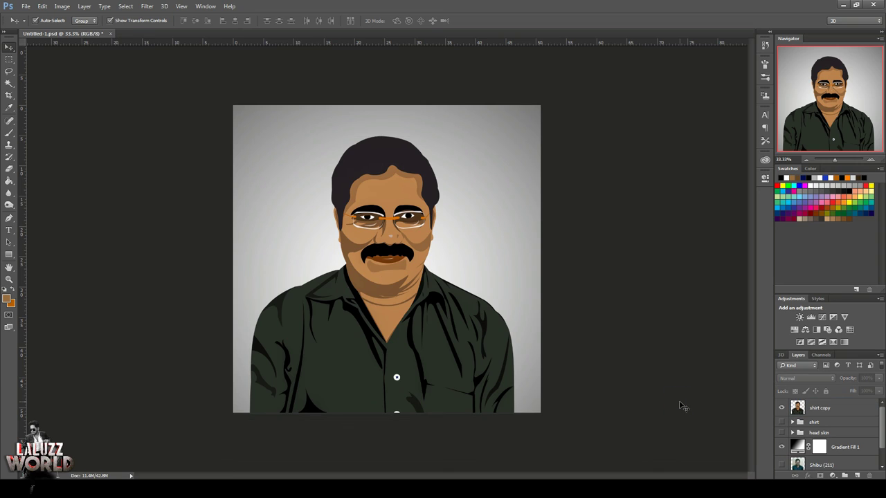